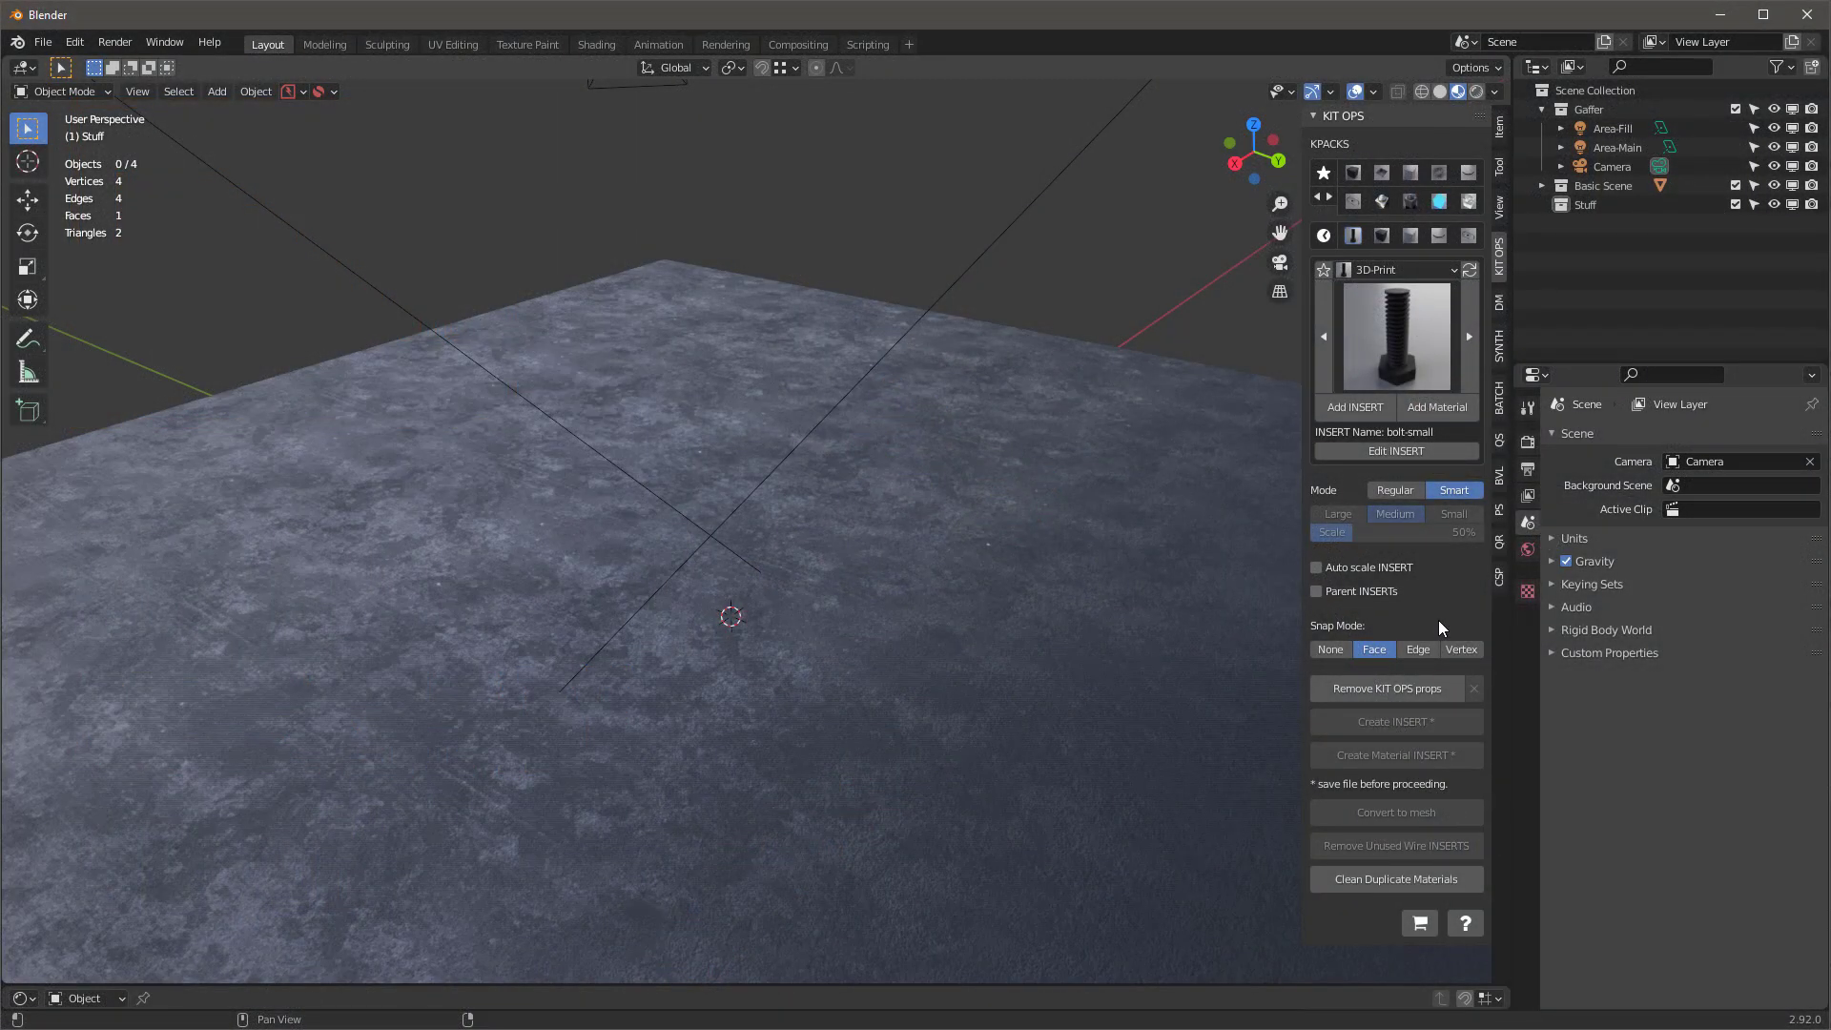
Add the box-02-b insert from the DM-Solids pack to the scene
left_click(1353, 174)
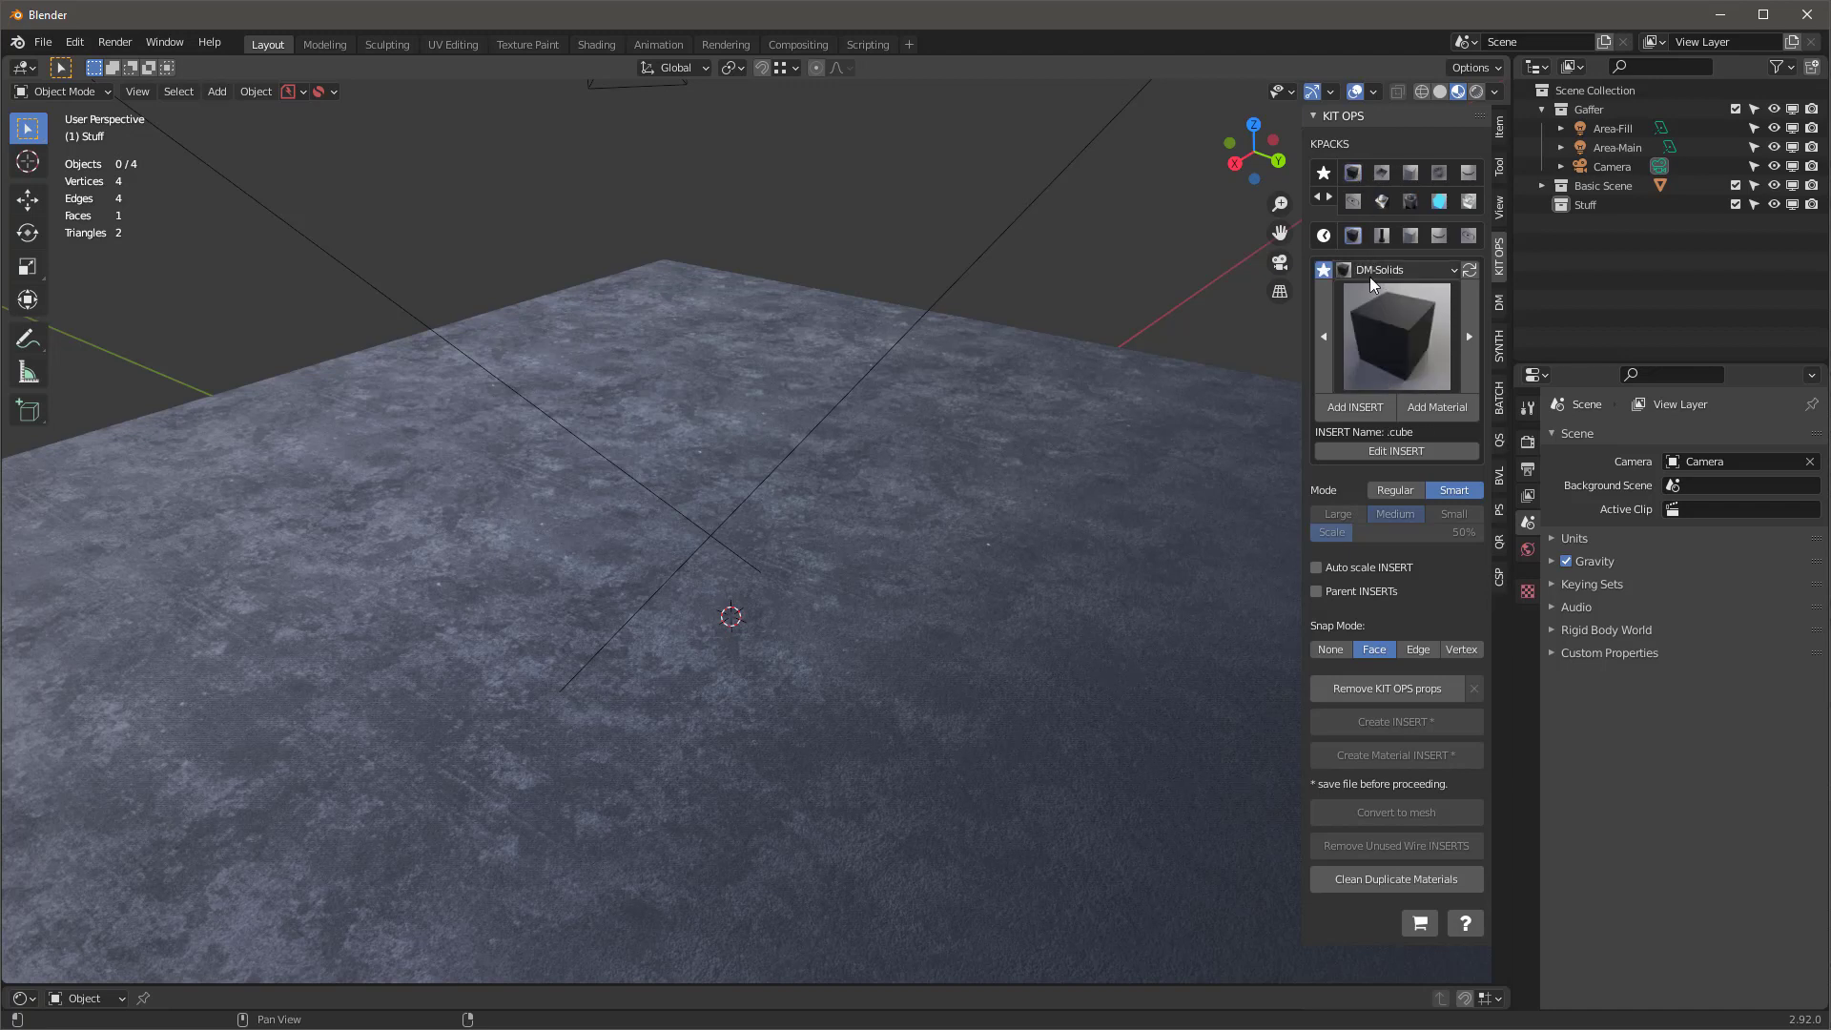
left_click(1387, 305)
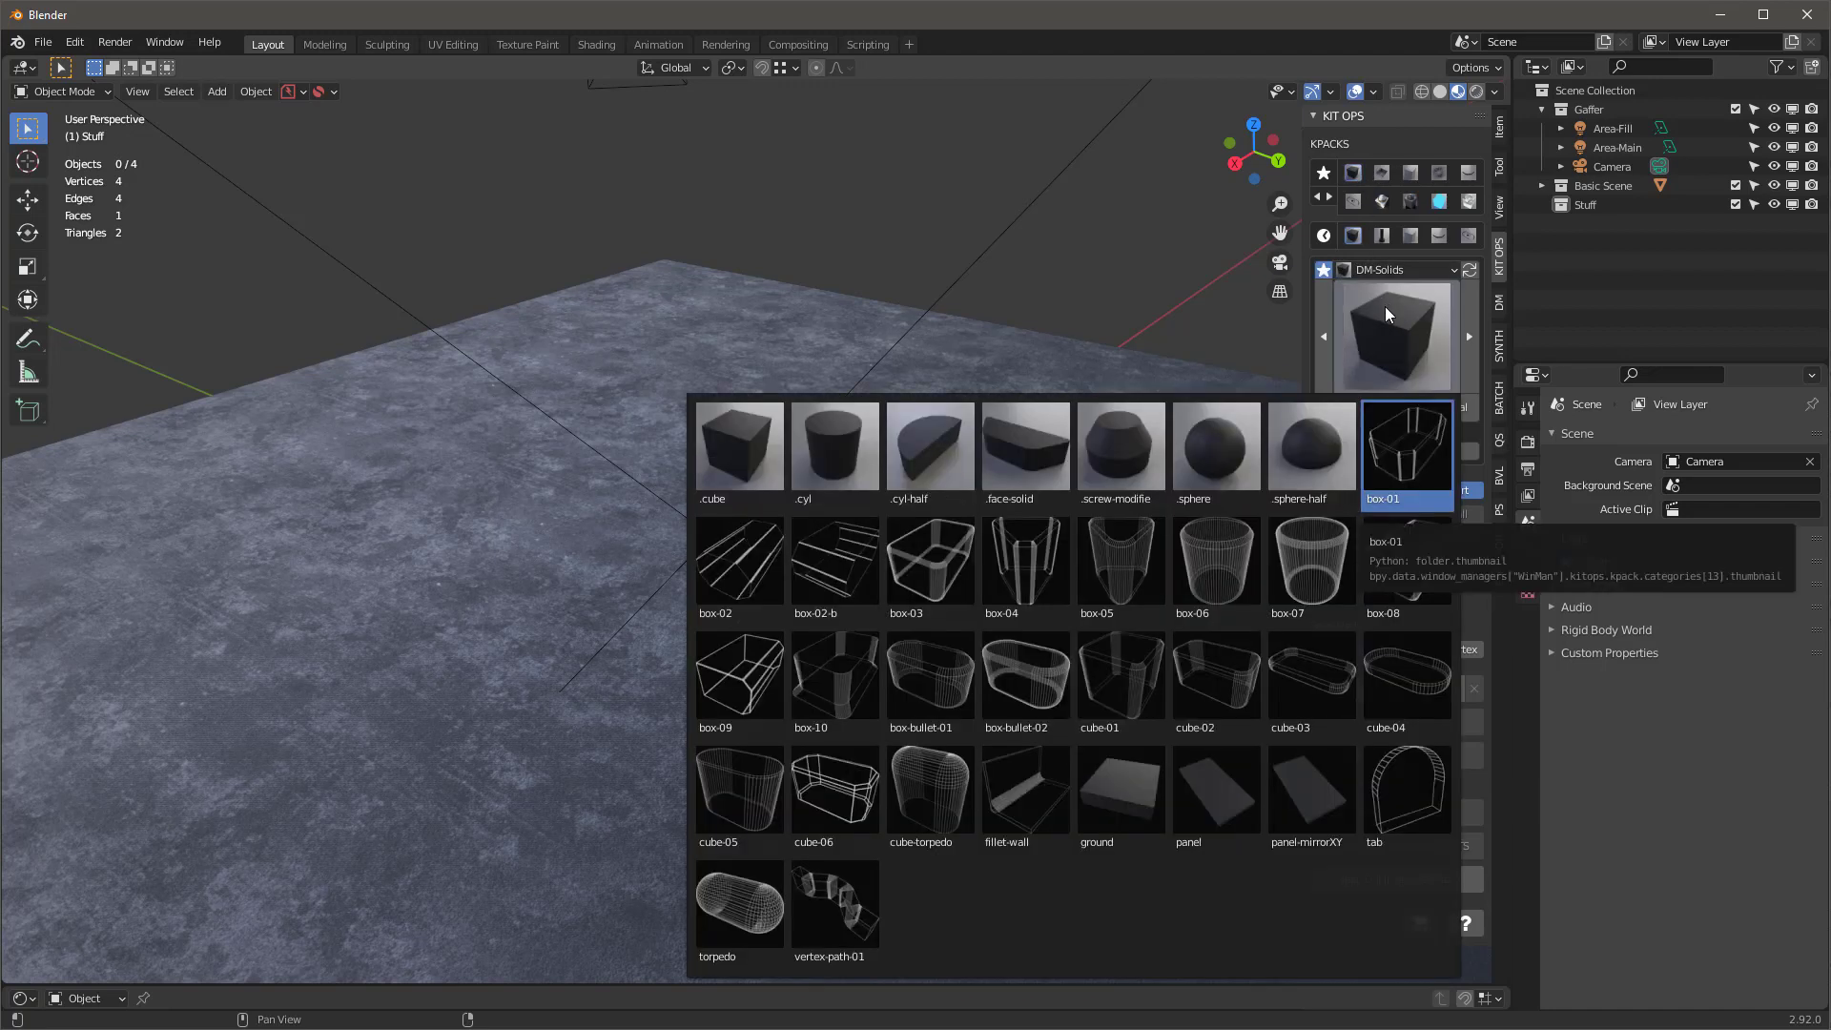
left_click(815, 557)
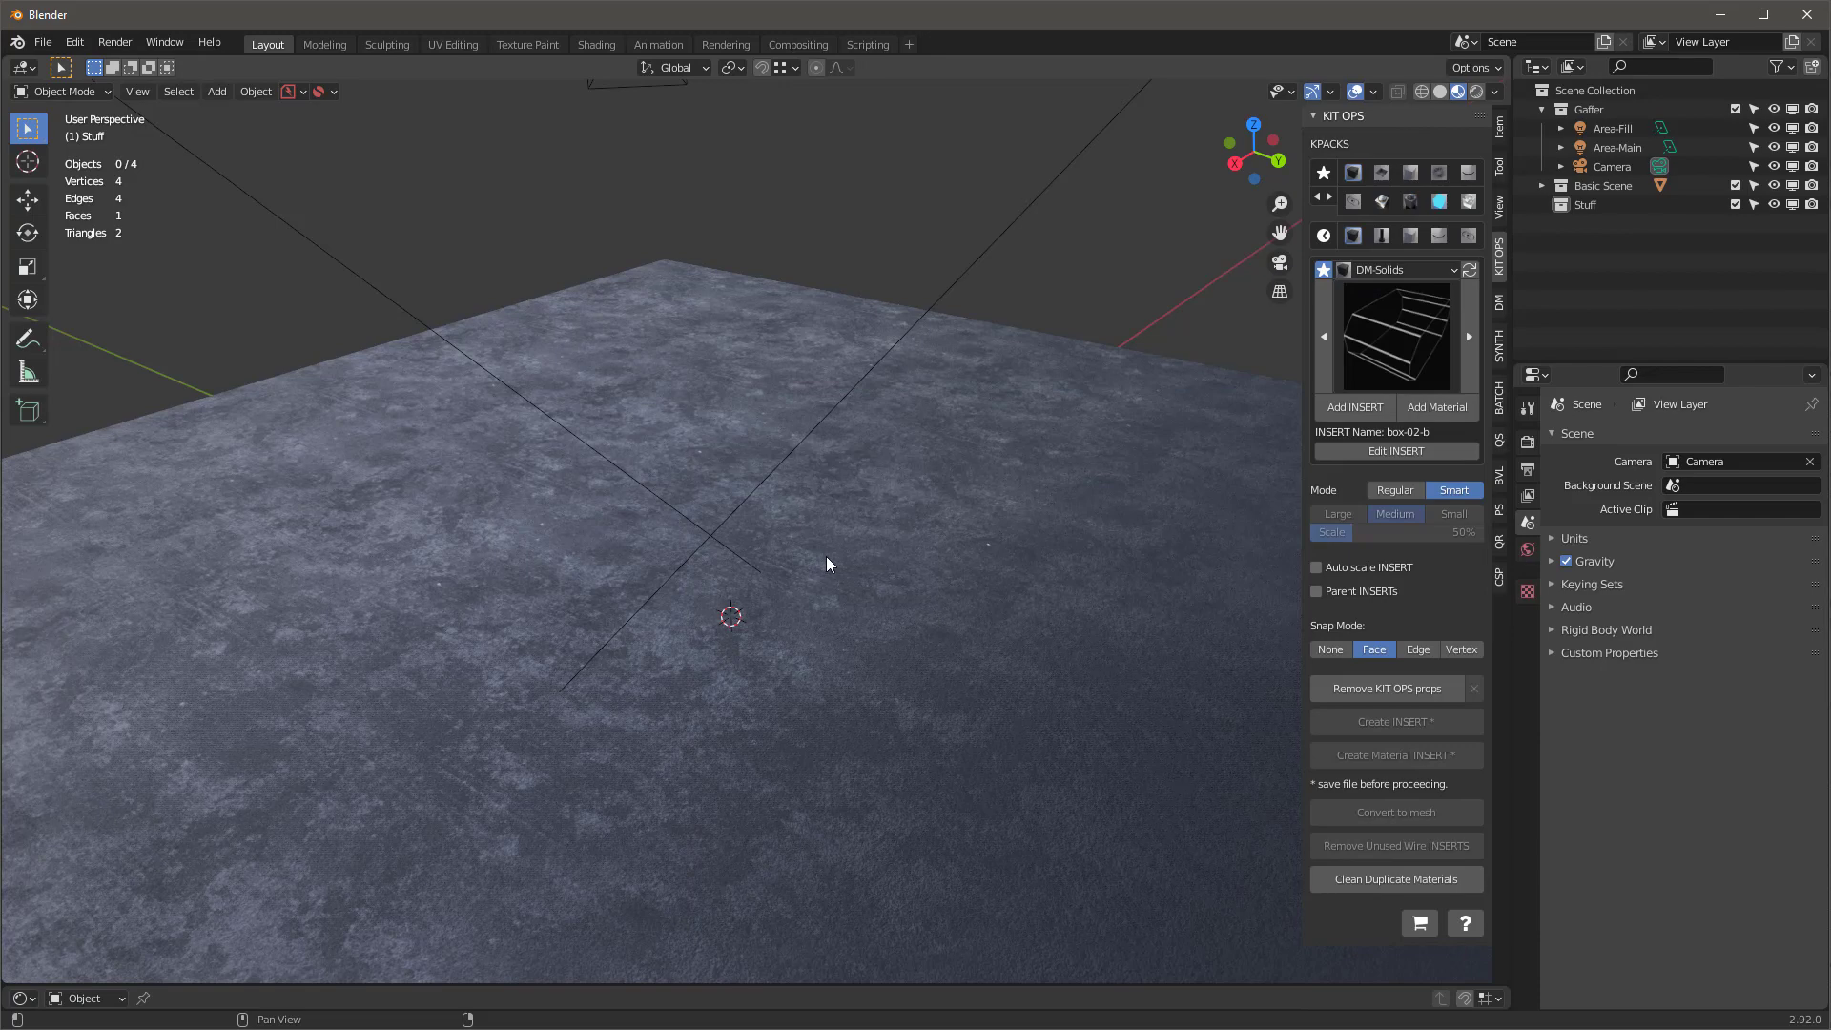
left_click(1354, 412)
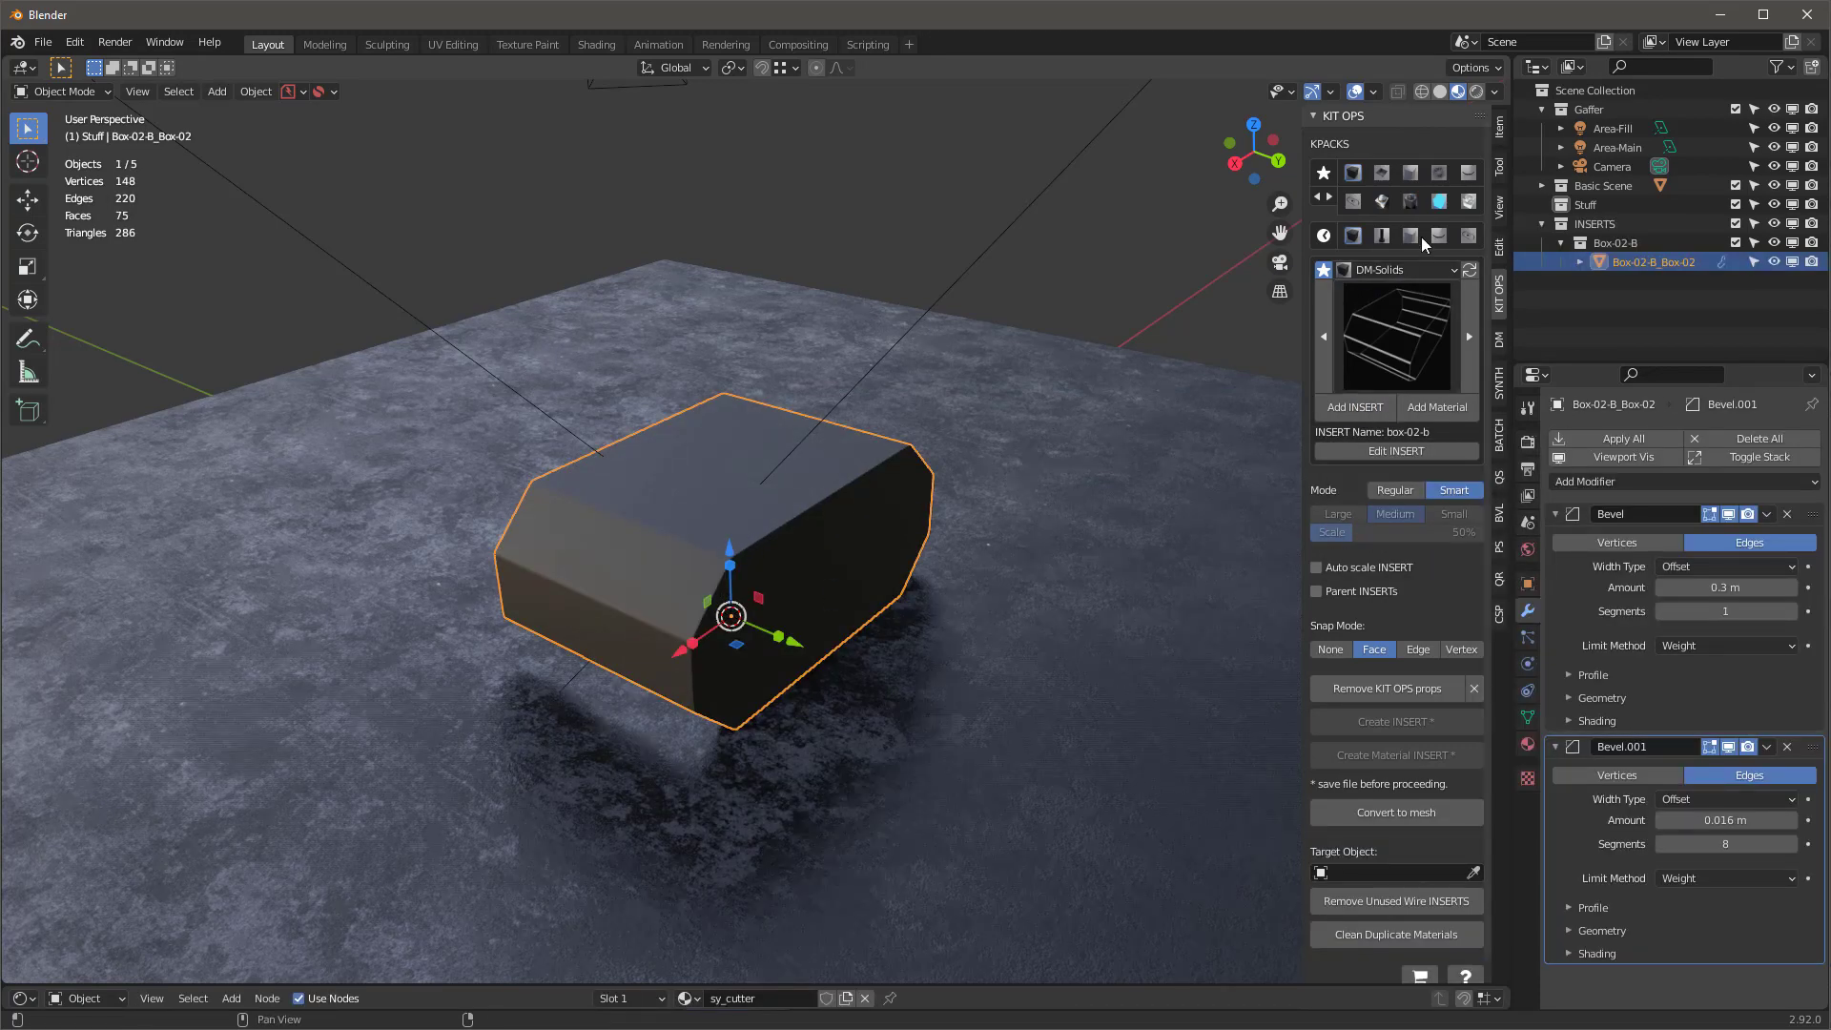
Add the static-03 cable insert from the DM-Cables pack to the scene
left_click(1467, 175)
left_click(1397, 288)
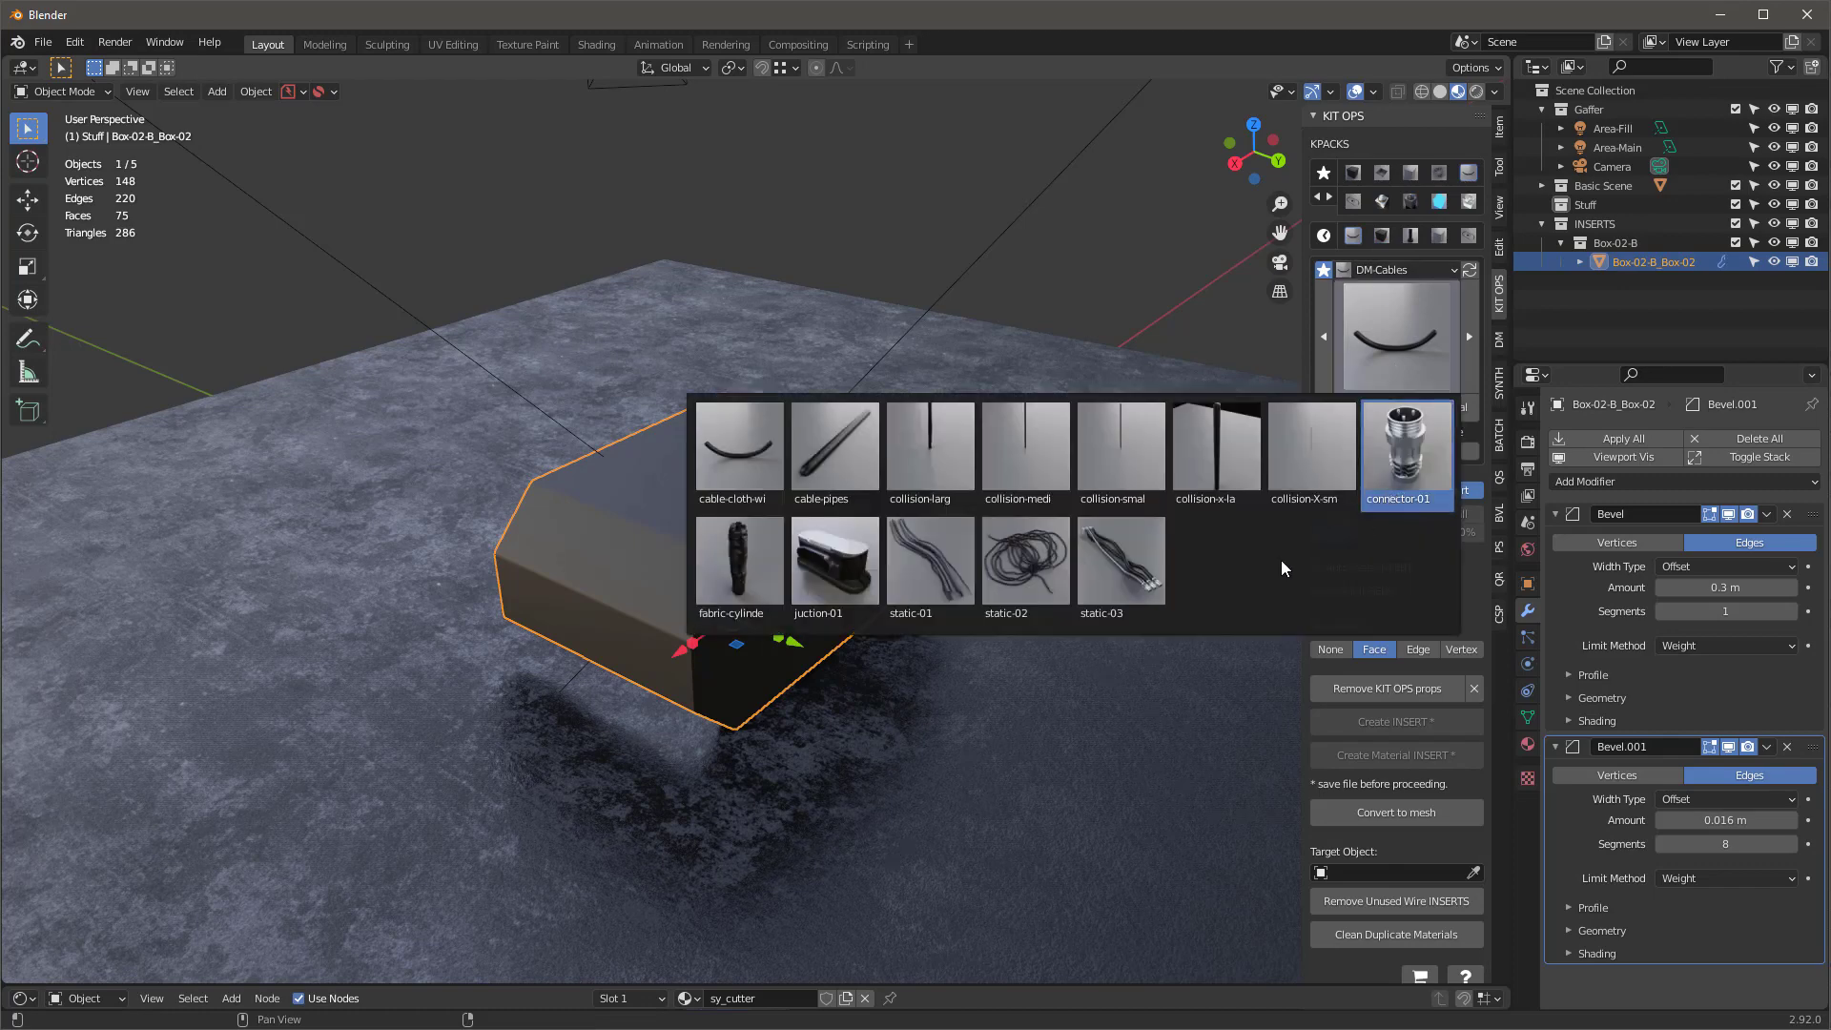
left_click(1119, 572)
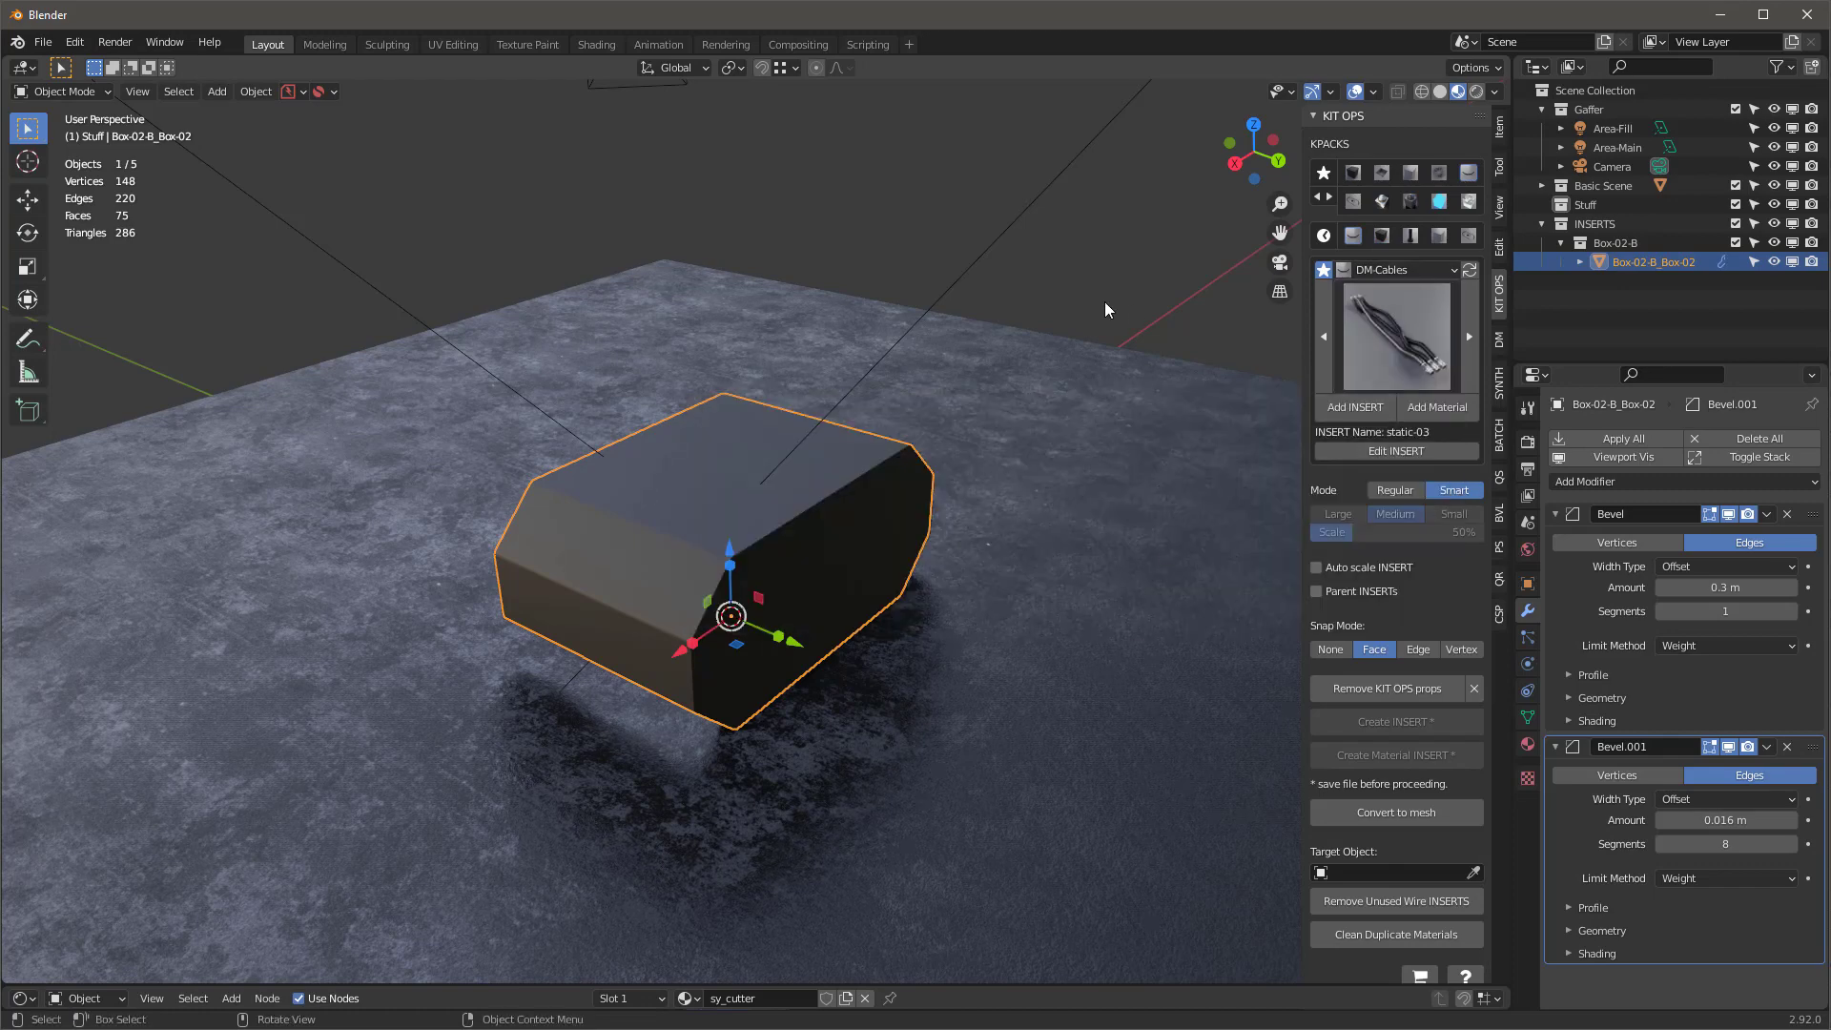
left_click(1354, 406)
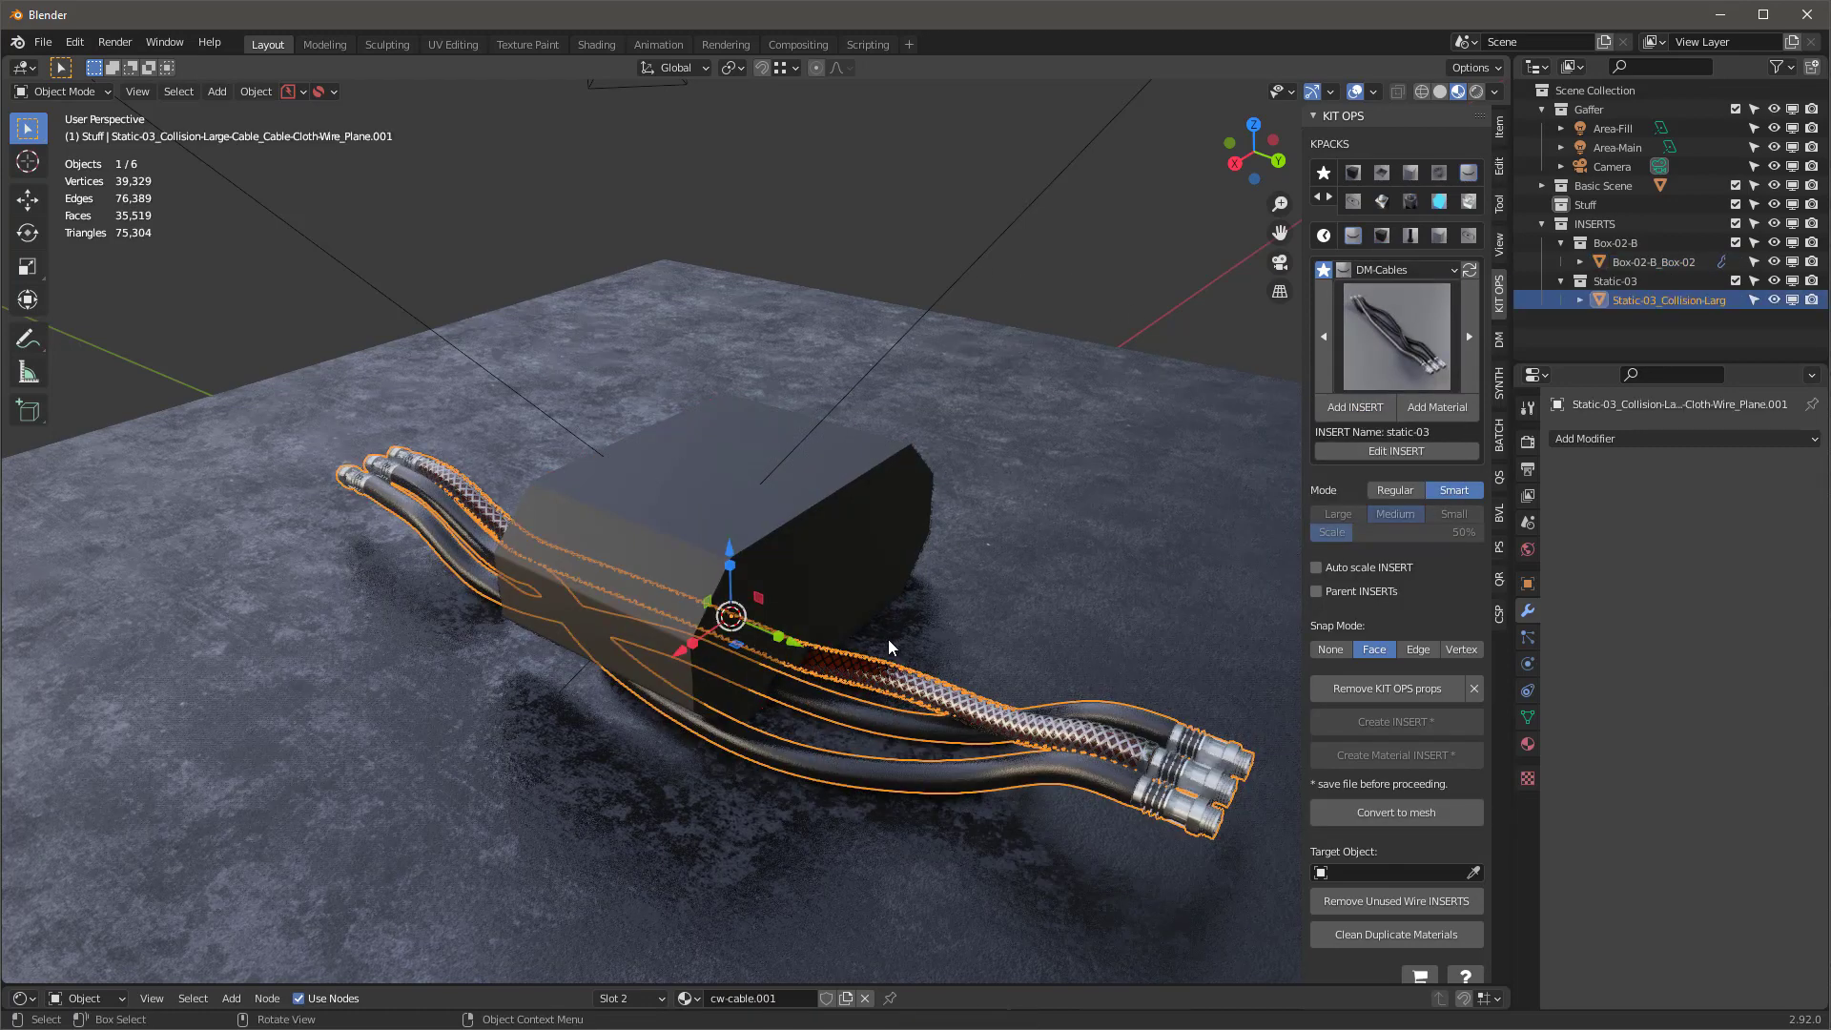
Move the cables in top view so their connector ends sit at the box's front face
key("KP_7")
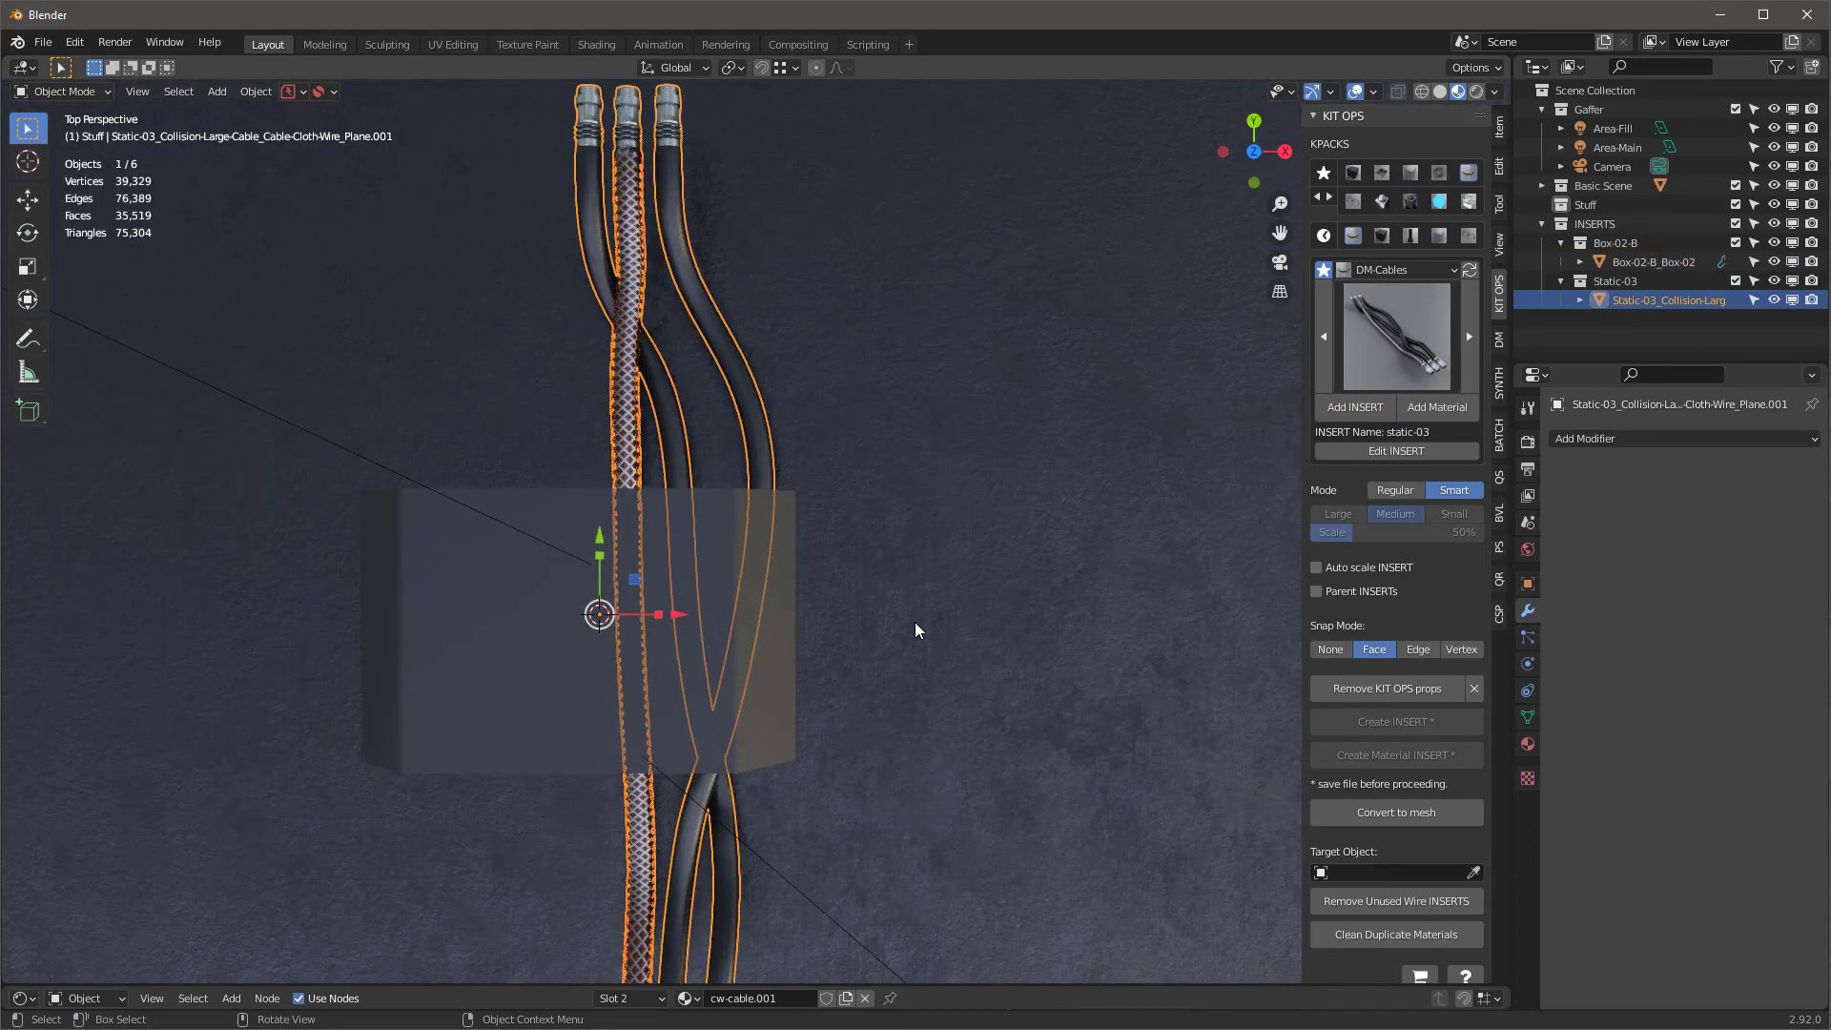
key("shift+z")
scroll(819, 610, "up", 4)
key("g")
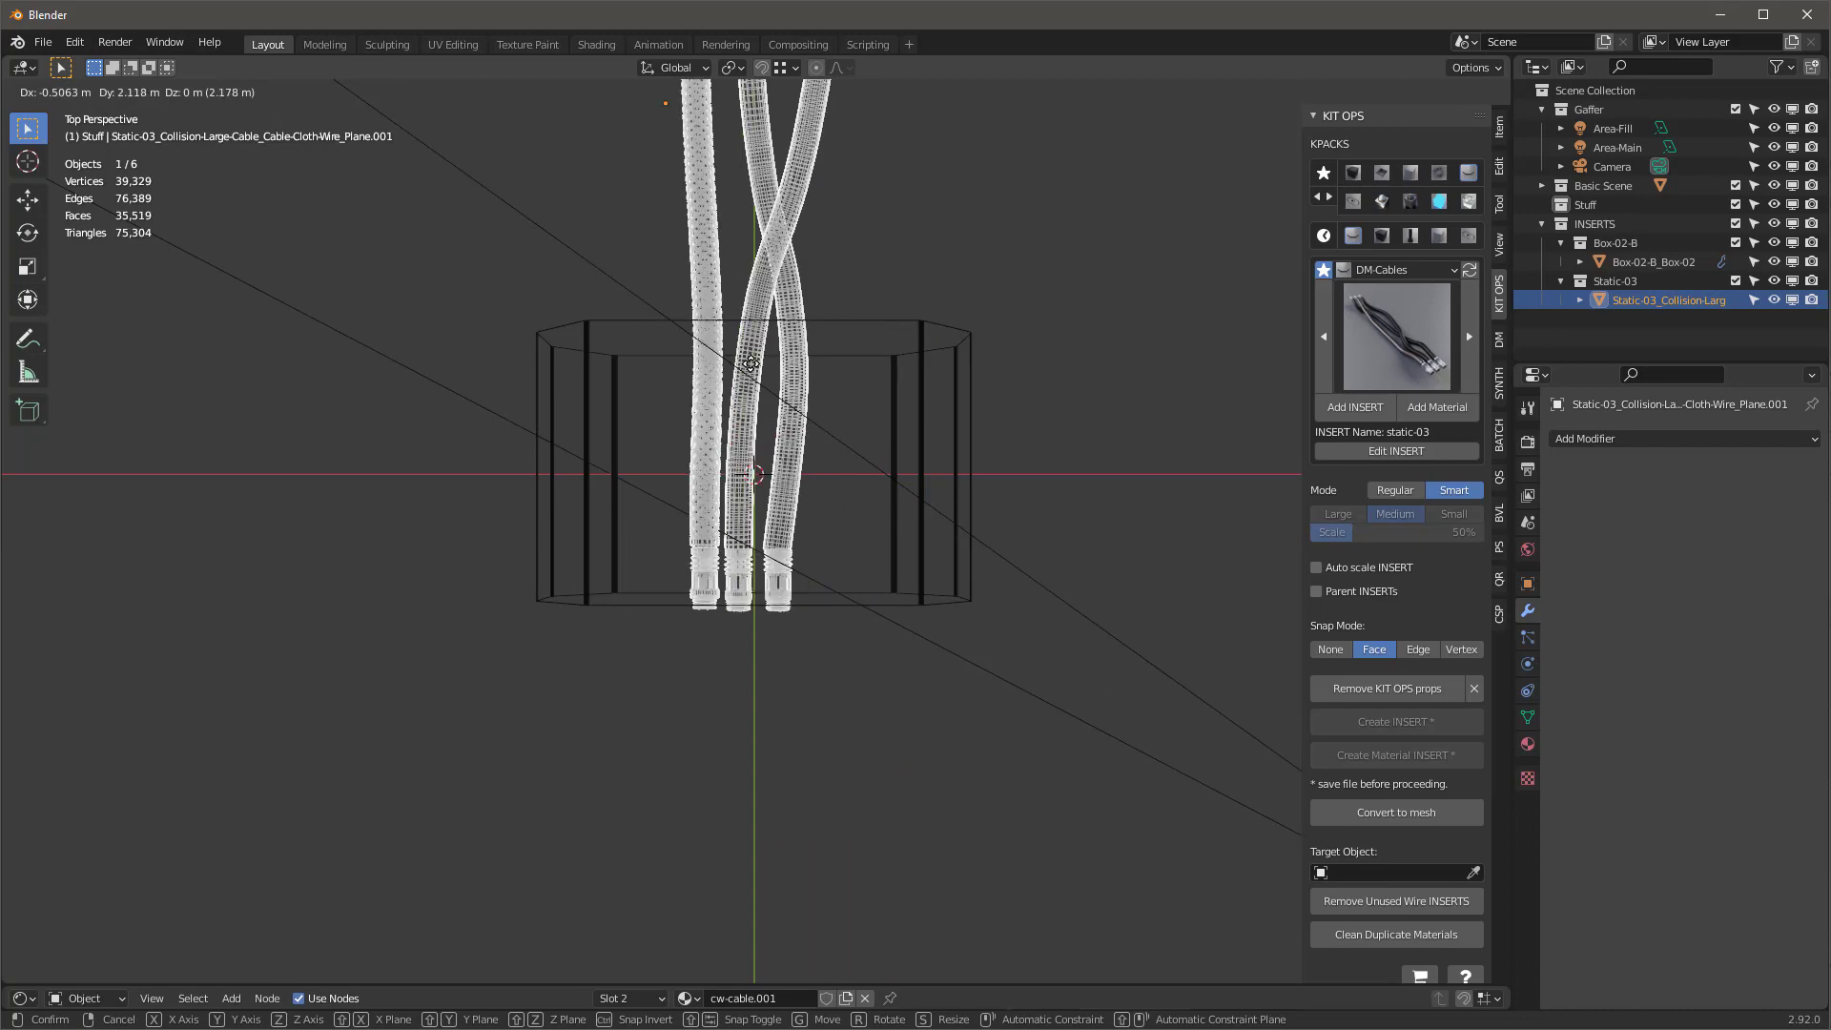
left_click(783, 284)
scroll(924, 595, "down", 6)
mouse_move(1068, 553)
middle_mouse_down()
mouse_move(768, 385)
mouse_move(770, 606)
middle_mouse_up()
key("shift+z")
scroll(771, 606, "up", 4)
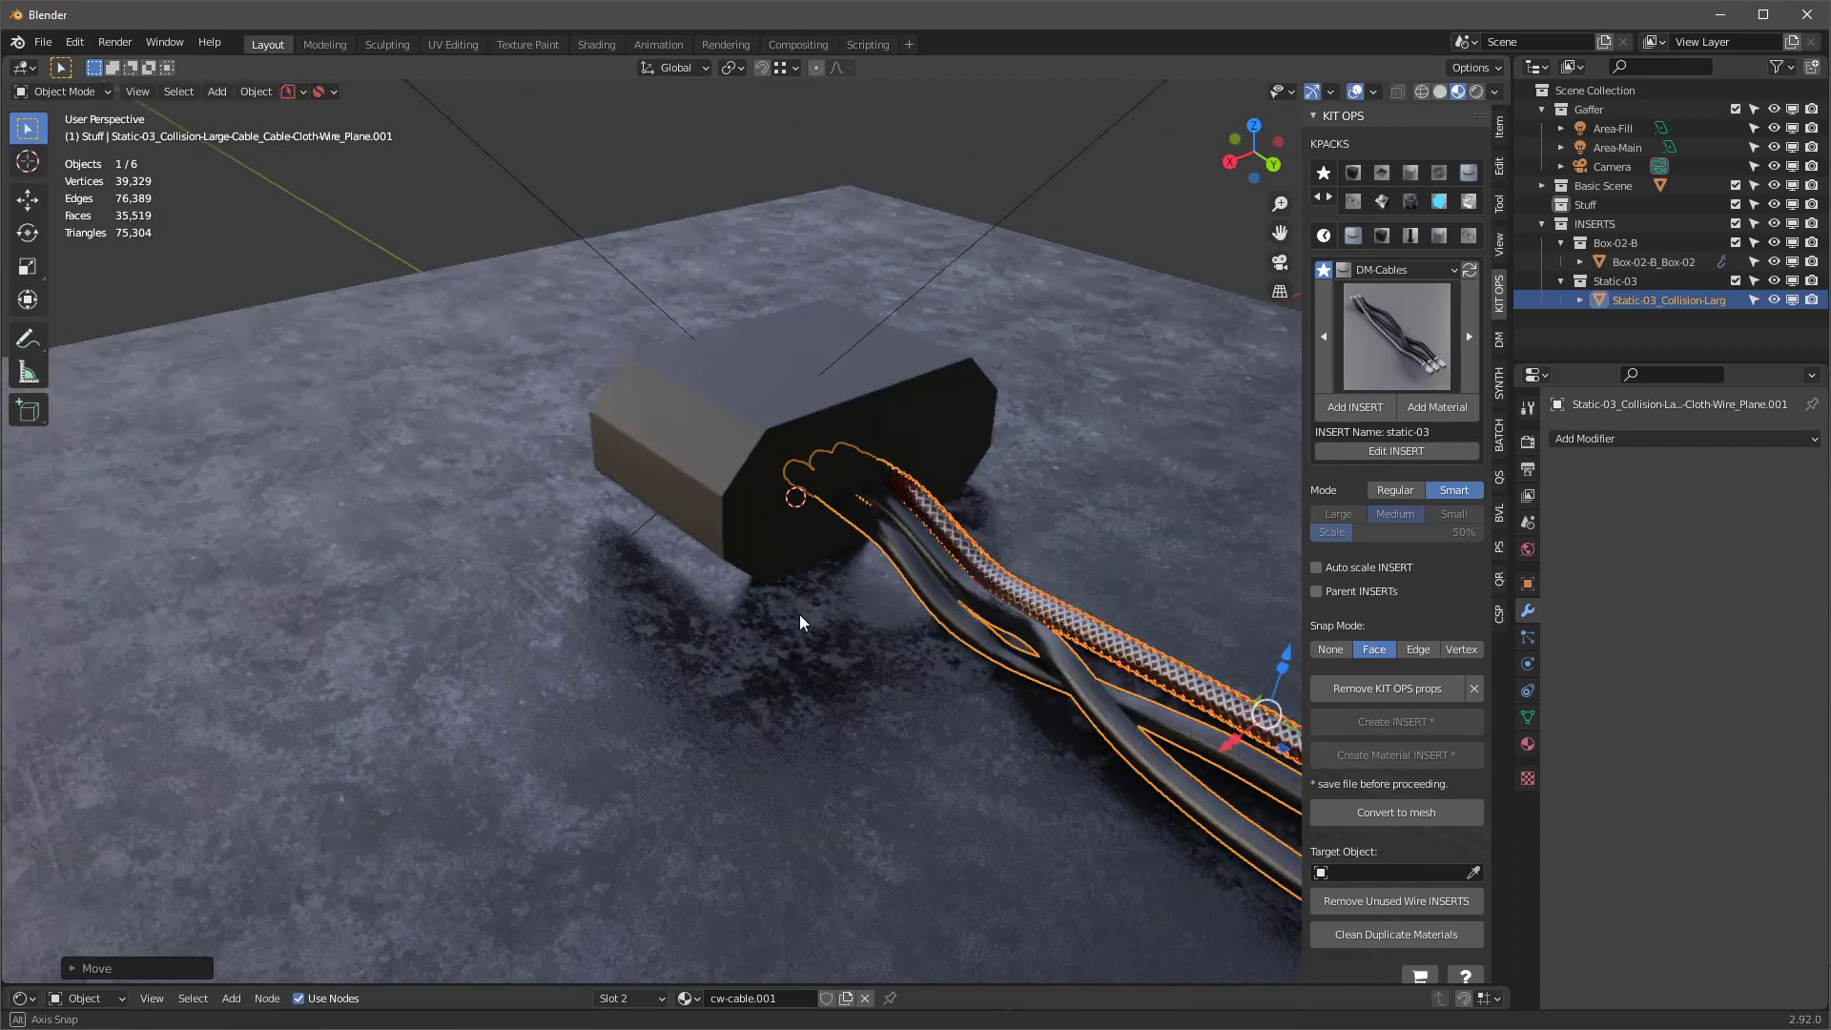
Scale the box in side view, reducing its height along Z to about 0.73
key("KP_3")
left_click(774, 588)
left_click_drag(743, 634, 715, 633)
left_click(758, 637)
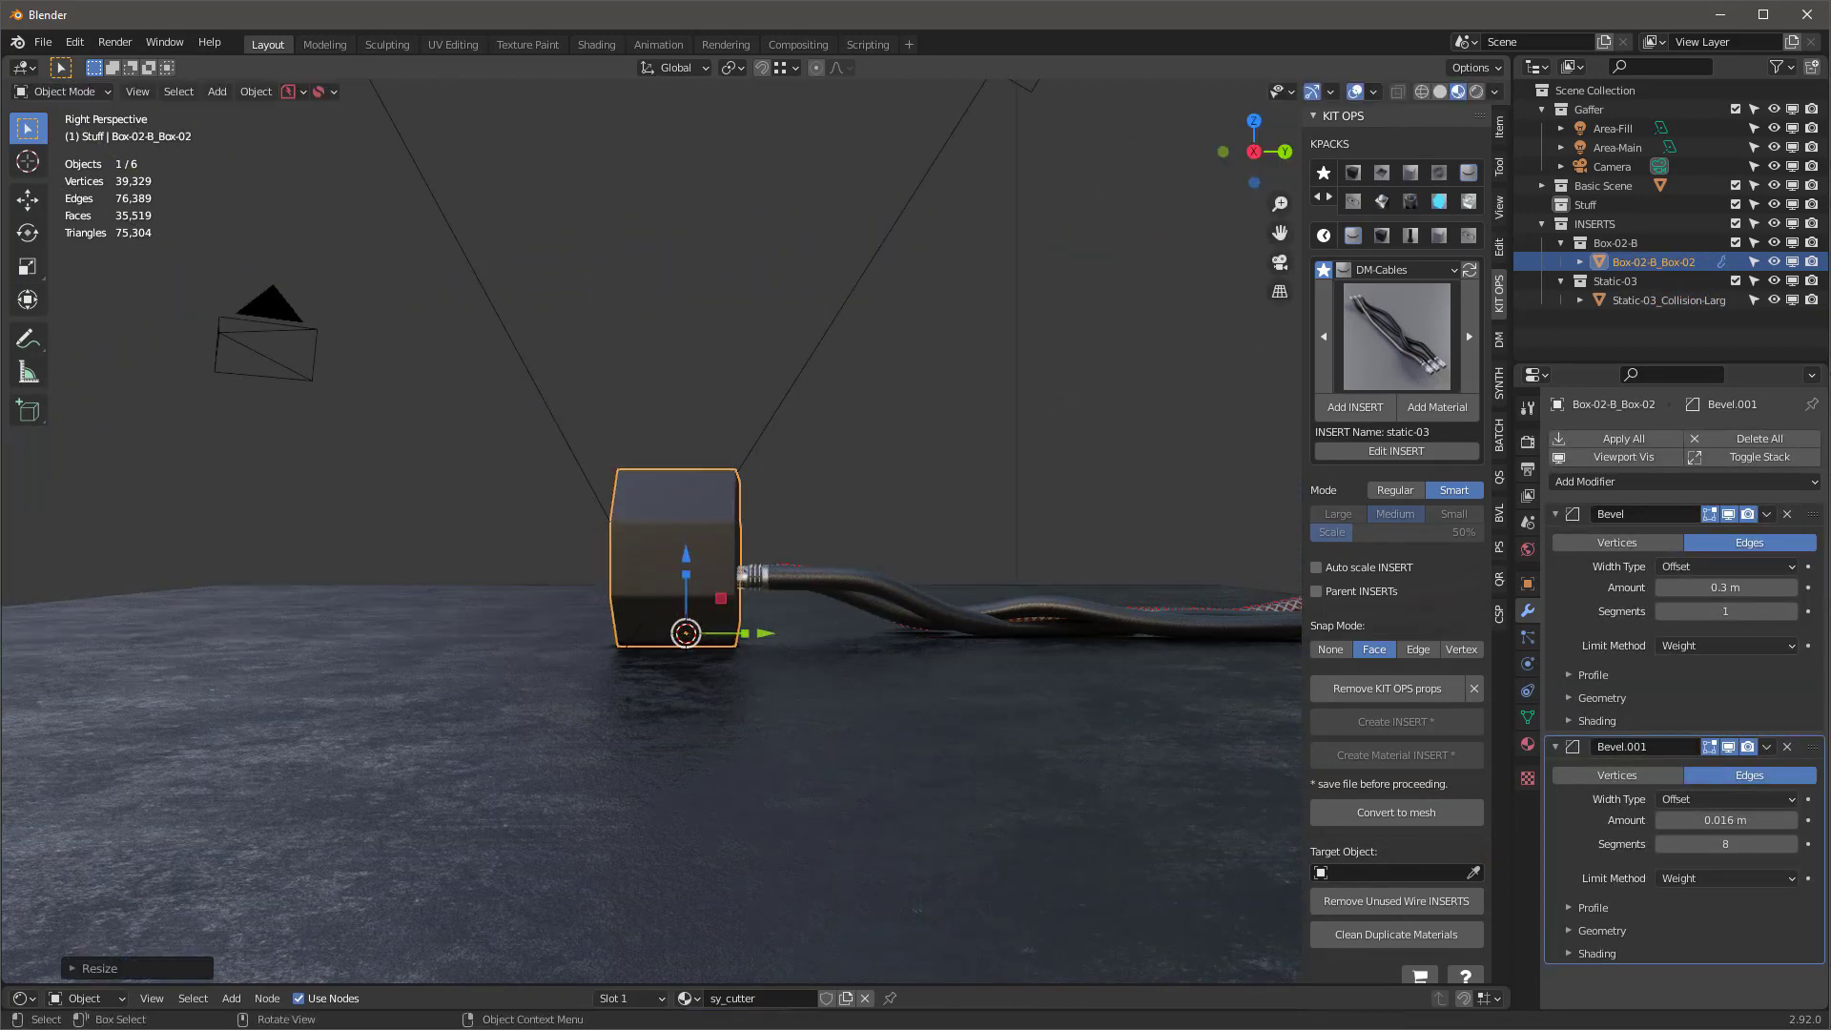
middle_click_drag(758, 637, 627, 642)
left_click_drag(626, 639, 635, 640)
key("KP_3")
key("shift+z")
left_click_drag(729, 725, 731, 734)
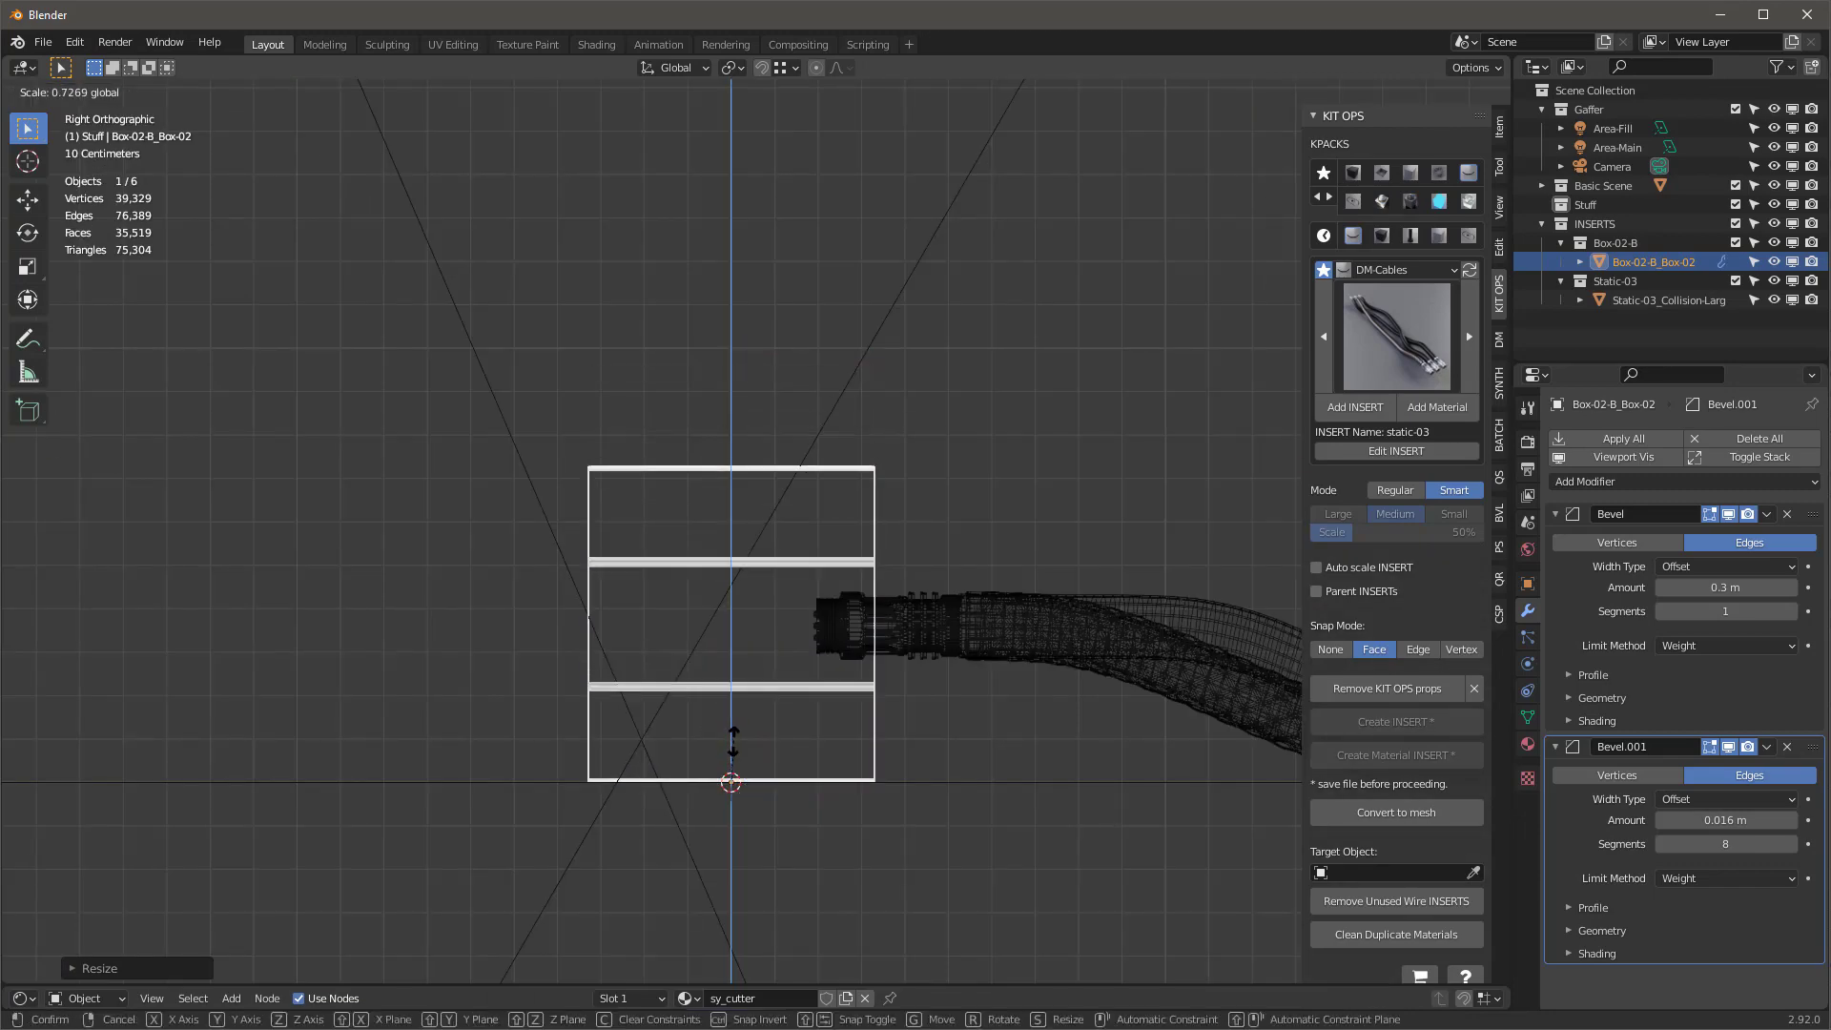
left_click(733, 741)
Switch the viewport to solid shading with the box's front face and cable connectors in view
mouse_move(736, 589)
middle_mouse_down()
mouse_move(715, 473)
mouse_move(757, 481)
middle_mouse_up()
key("z")
left_click(940, 497)
scroll(861, 620, "up", 2)
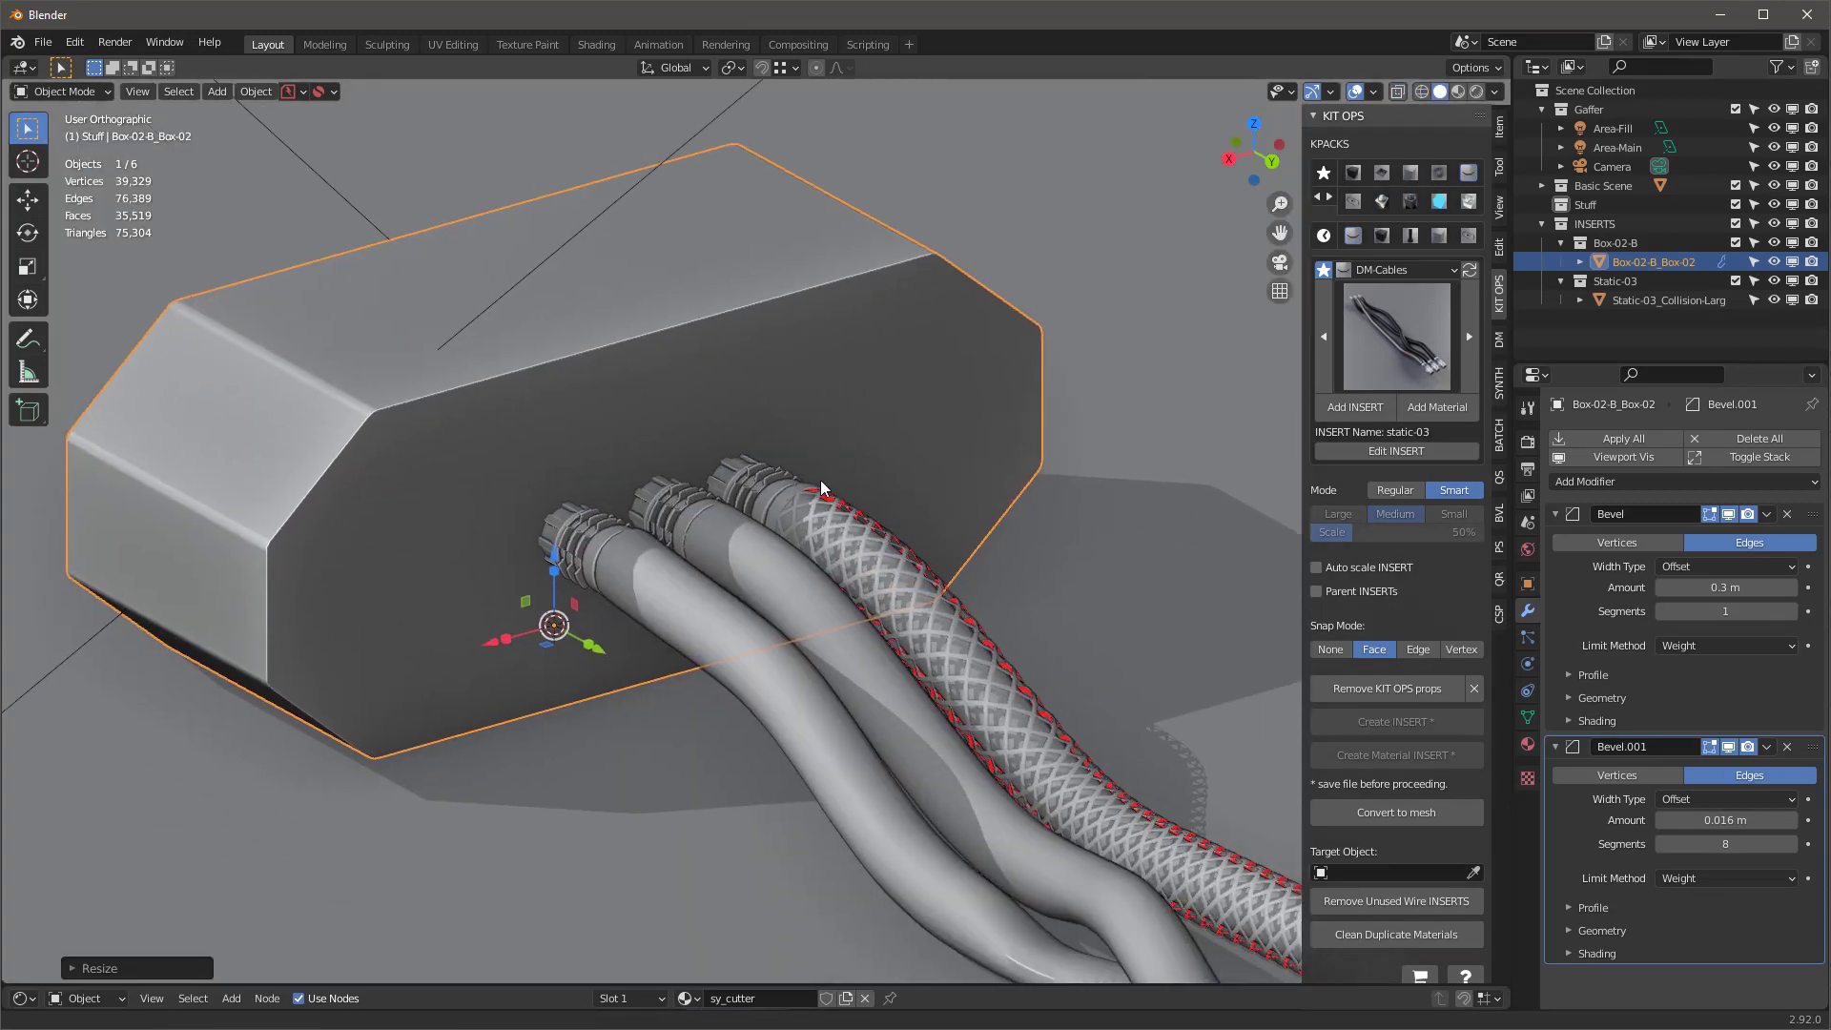
Choose the +bullet-var-sides insert from the DM+ pack
left_click(1381, 173)
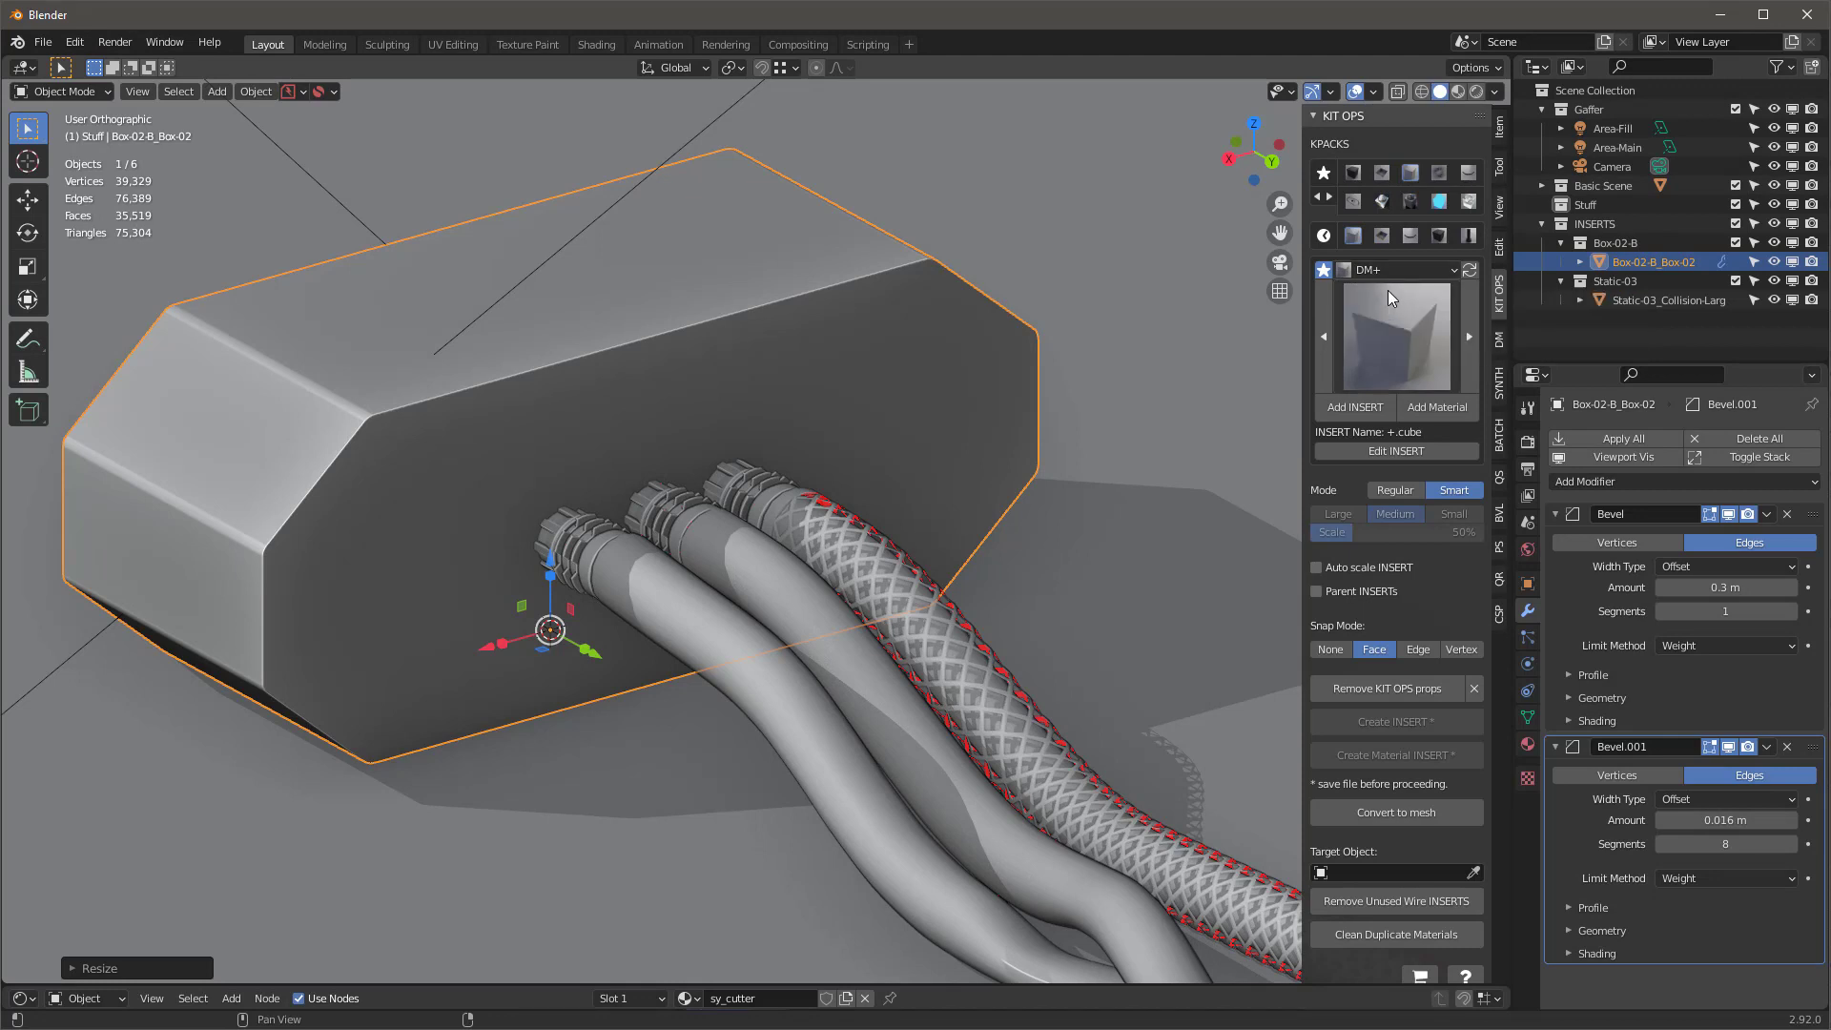
left_click(1426, 317)
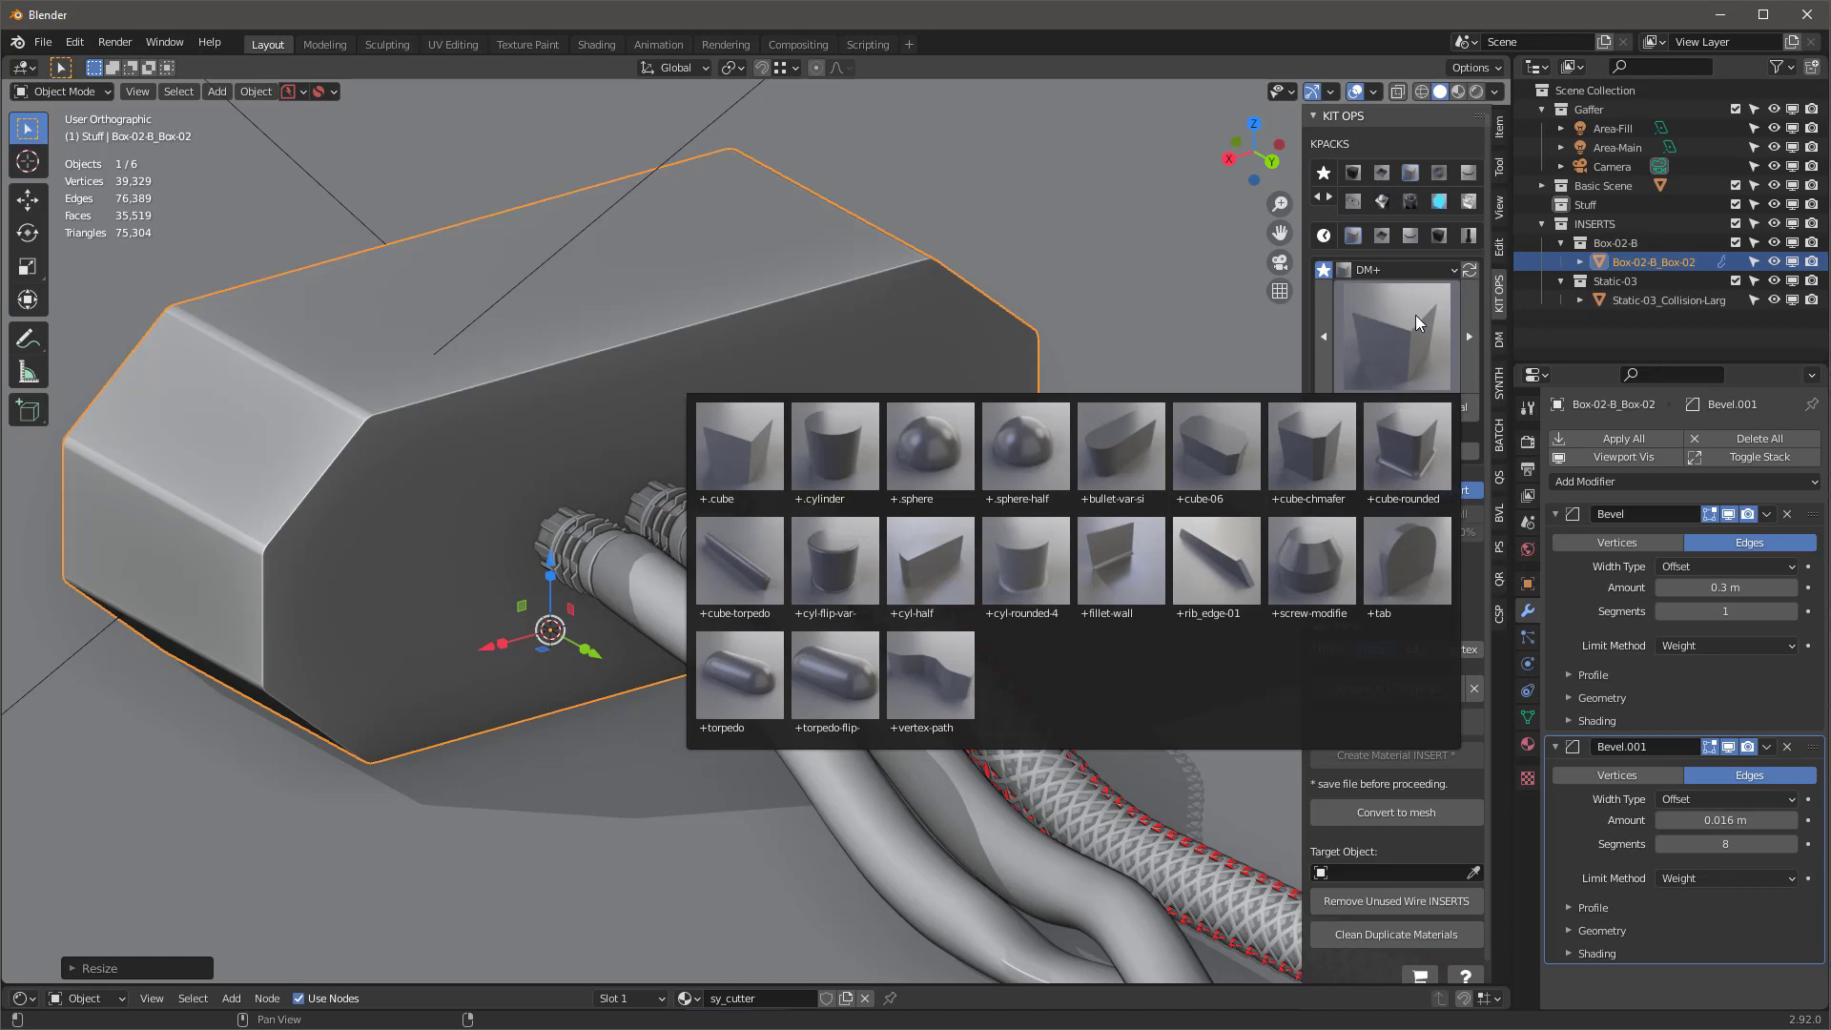
left_click(1397, 334)
left_click(1117, 444)
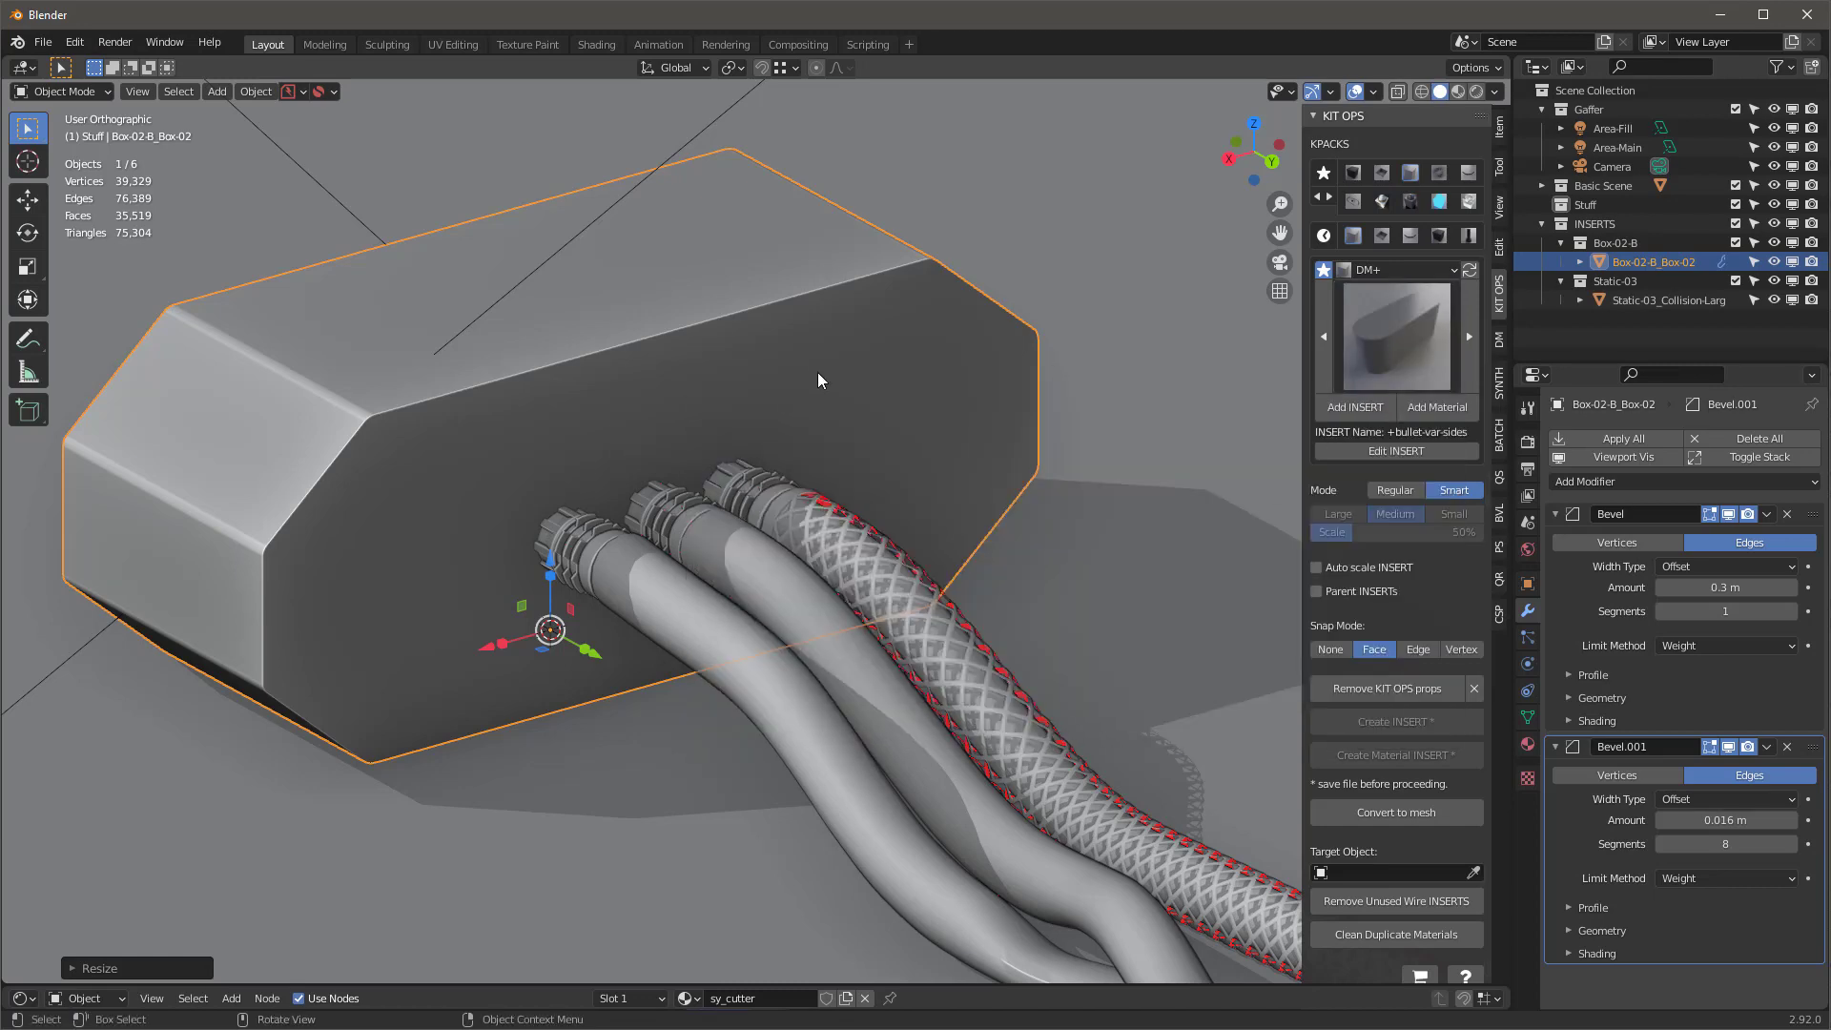
scroll(768, 353, "down", 1)
middle_click_drag(751, 348, 774, 332)
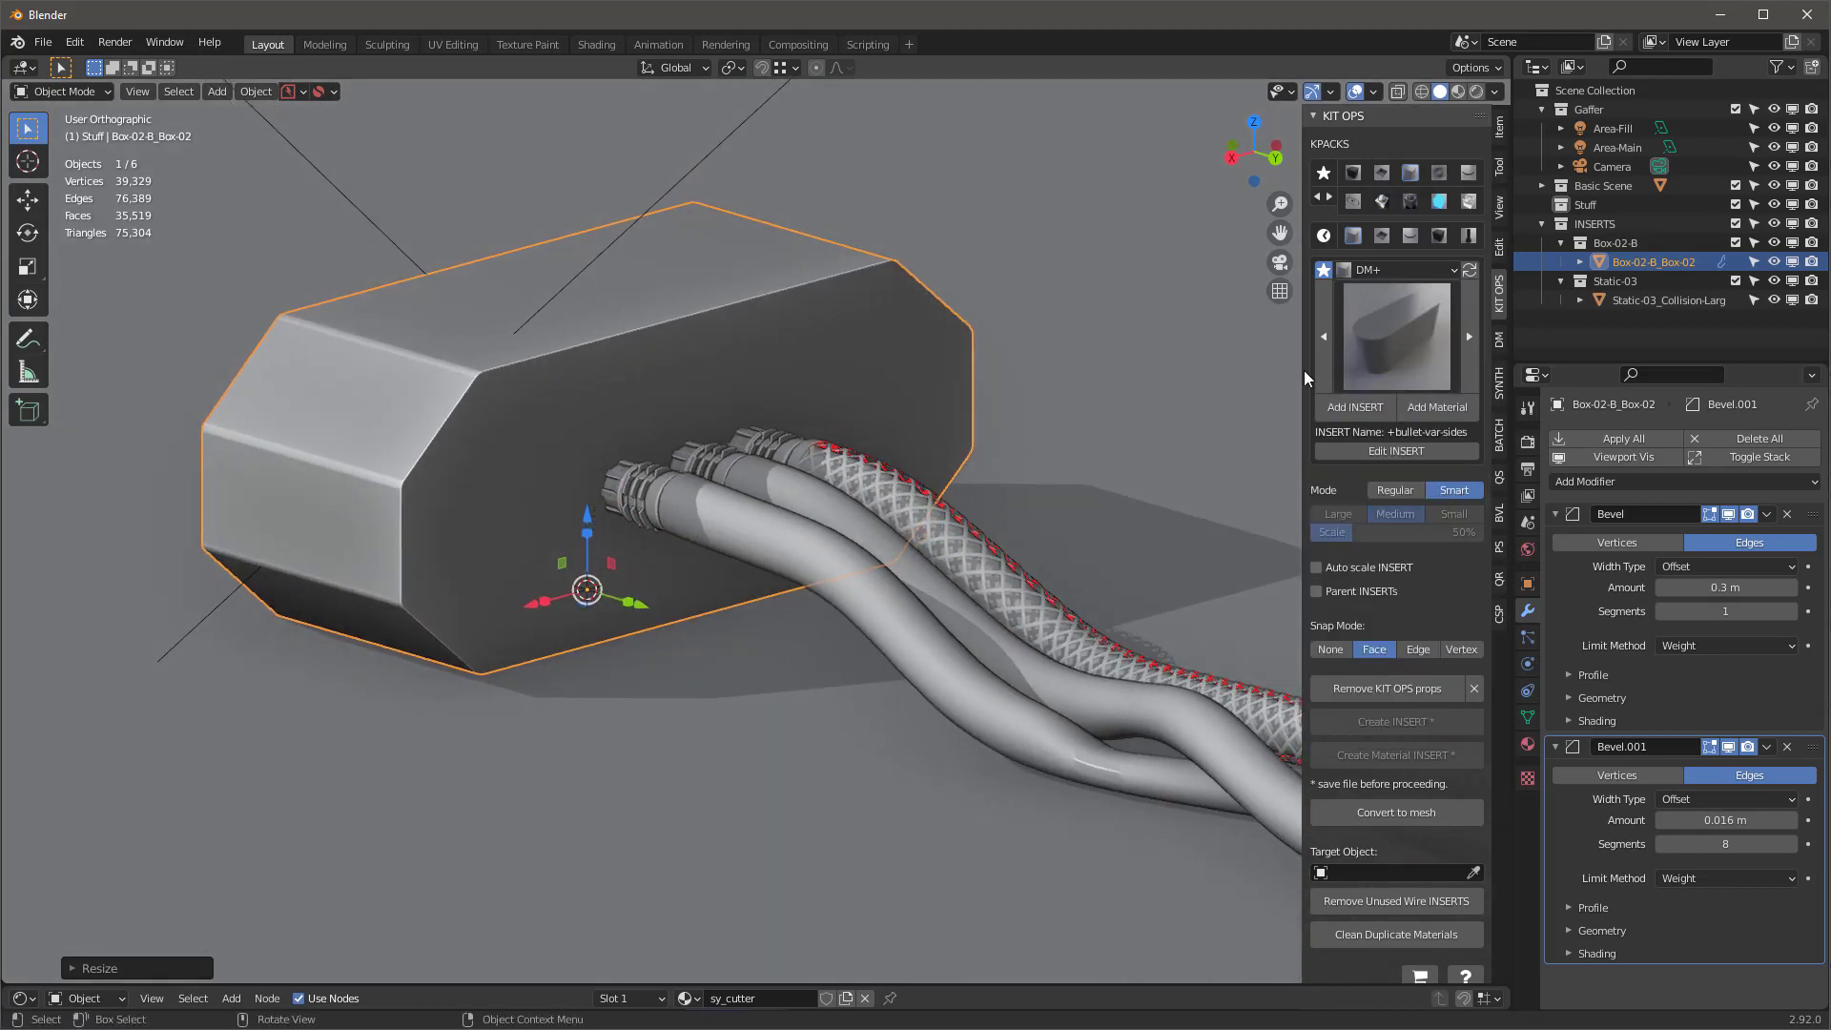
left_click(1363, 410)
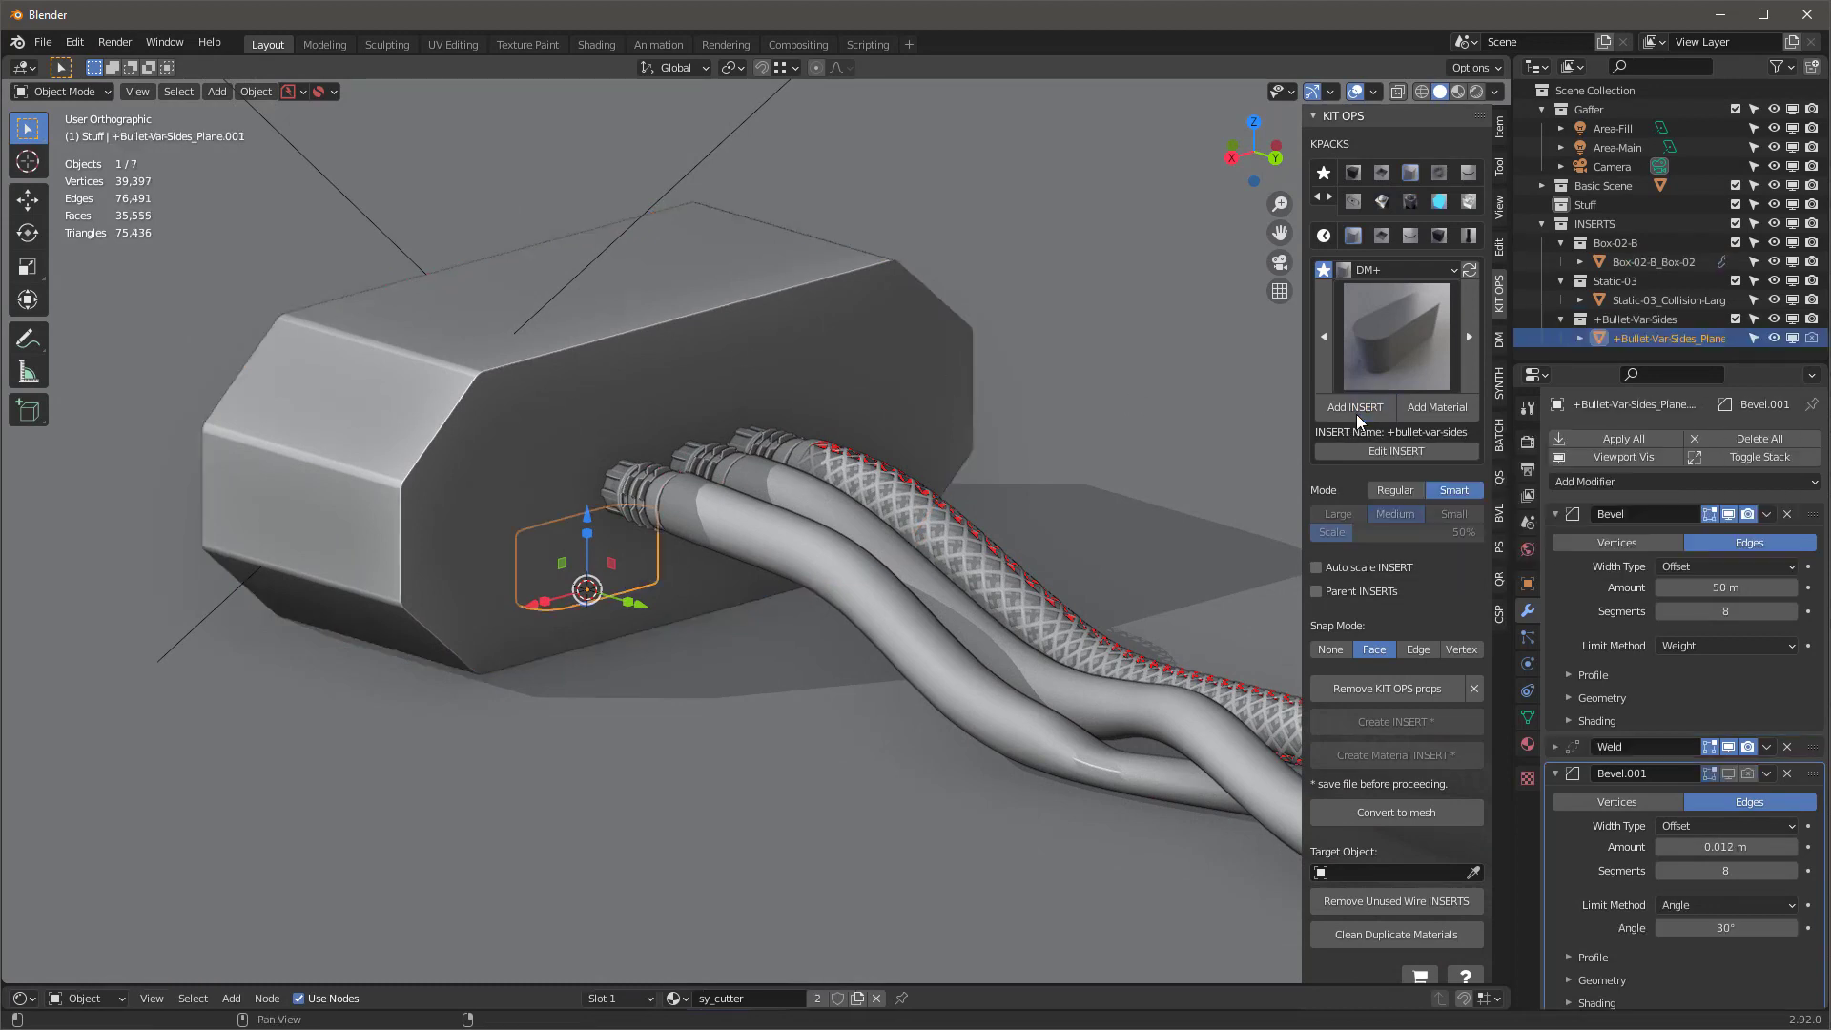
key("x")
left_click(668, 568)
left_click(675, 376)
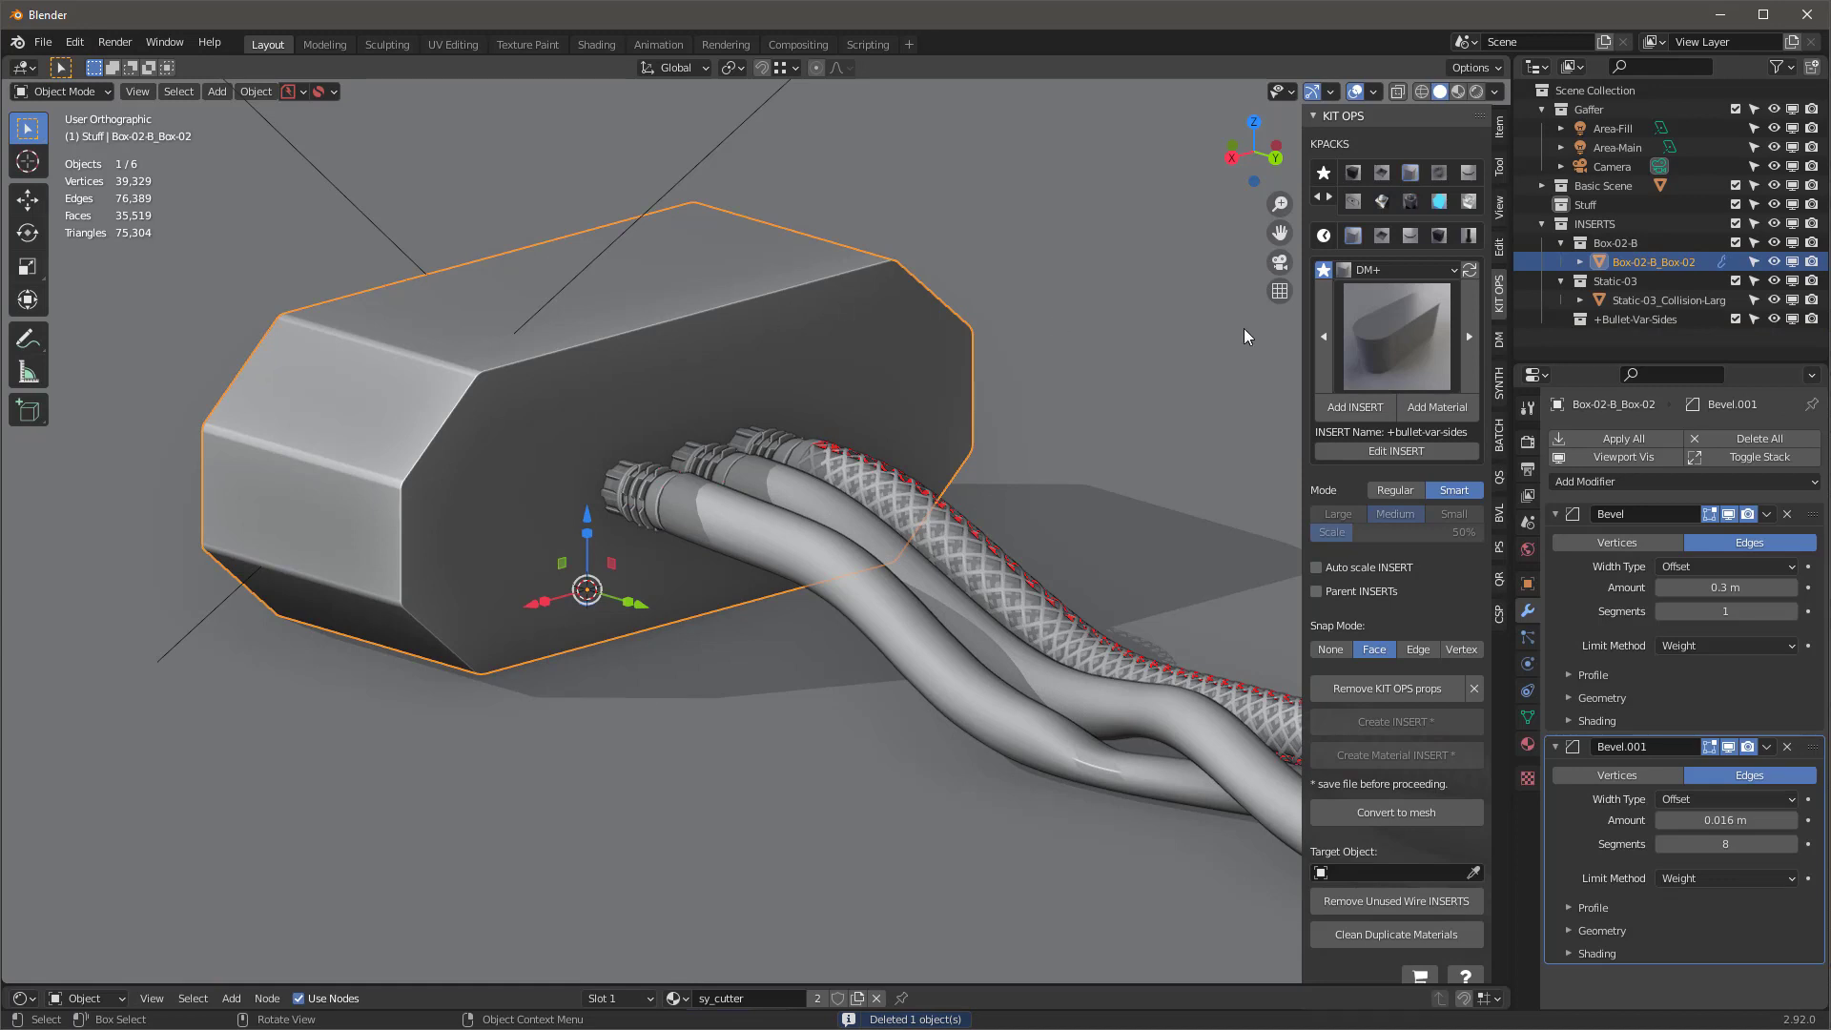
Remove the box's KIT OPS properties and place the +bullet-var-sides insert on its front face, sized to surround the cable connectors
scroll(654, 267, "up", 1)
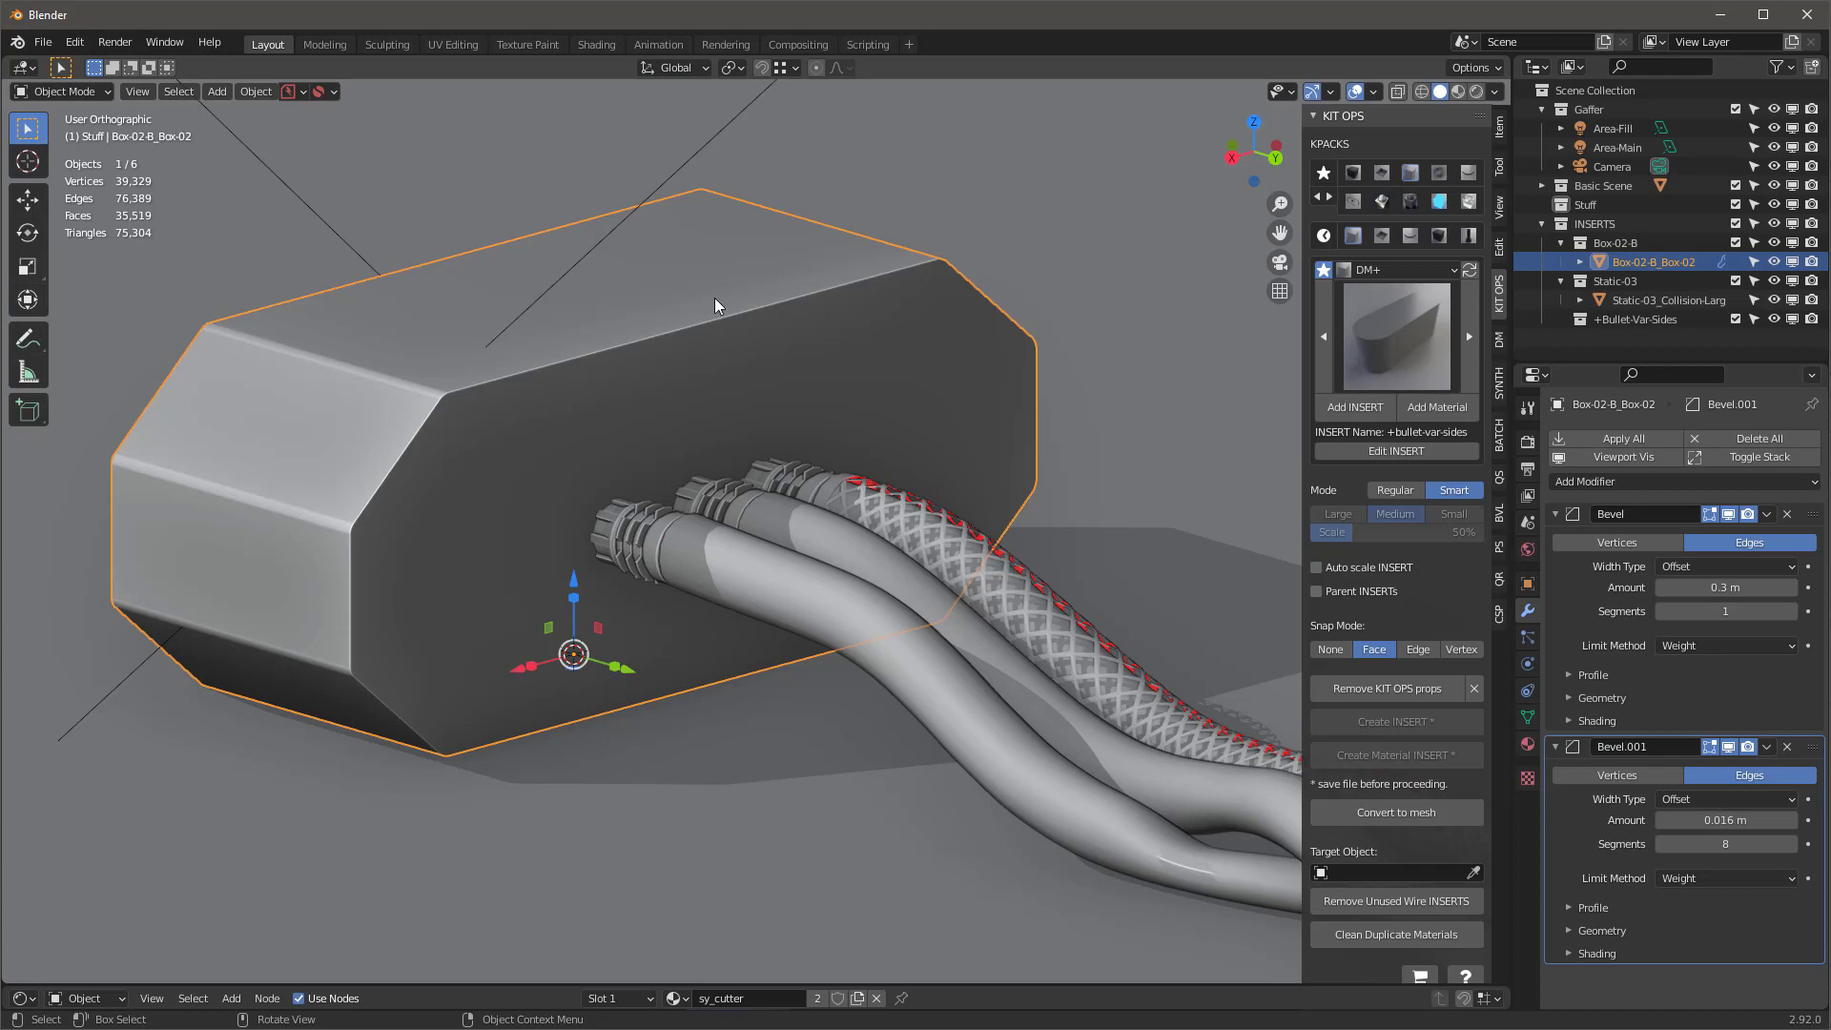
left_click(1376, 689)
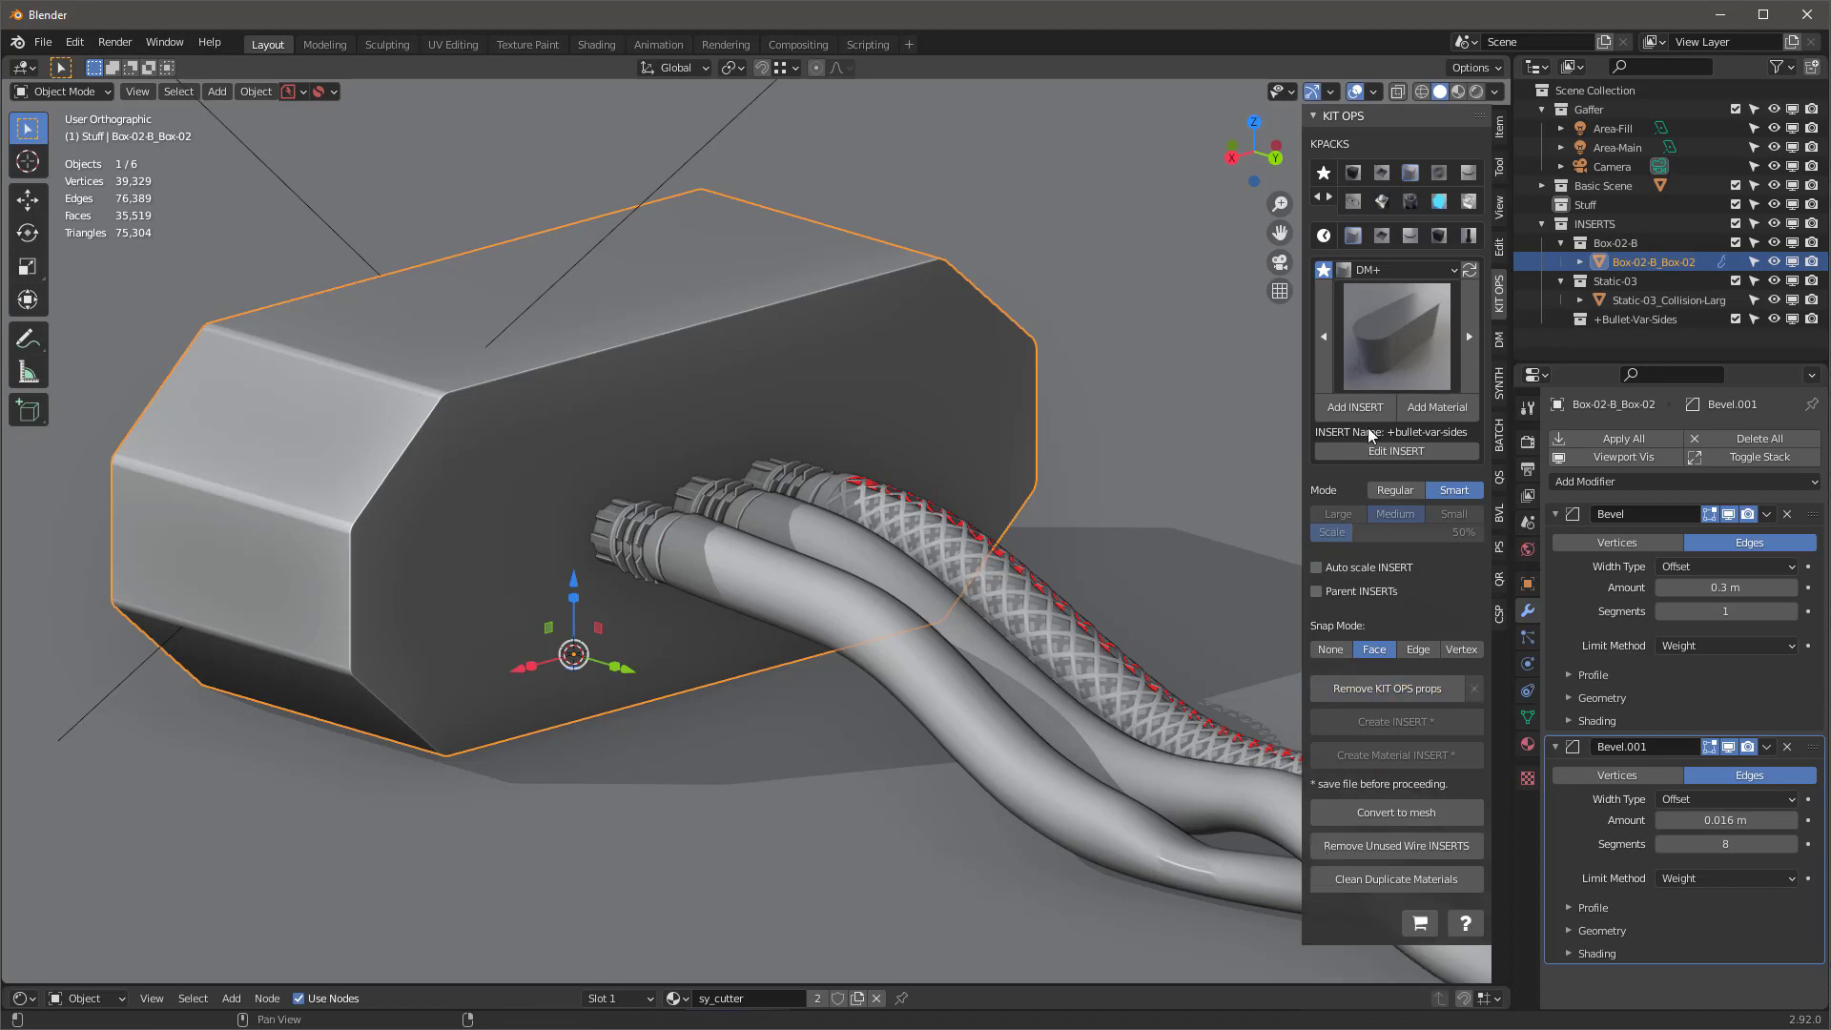
left_click(1325, 408)
left_click(720, 488)
scroll(725, 478, "up", 3)
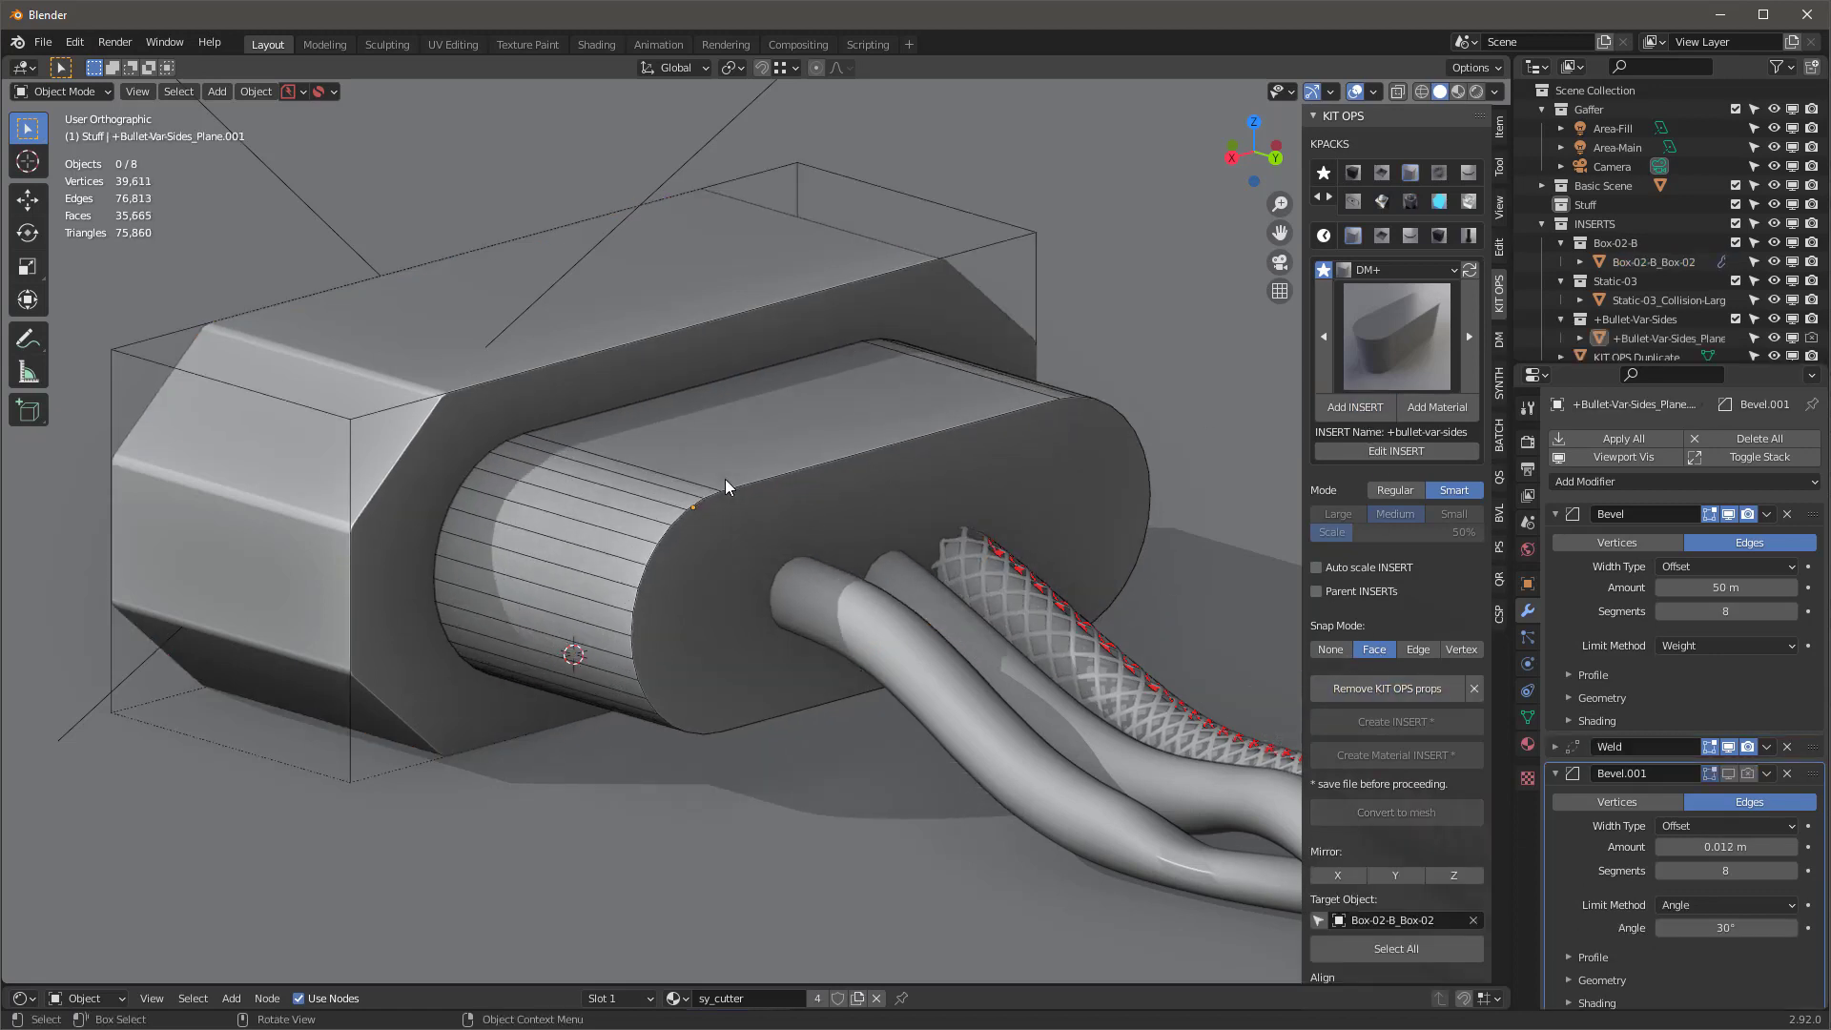
scroll(724, 478, "down", 3)
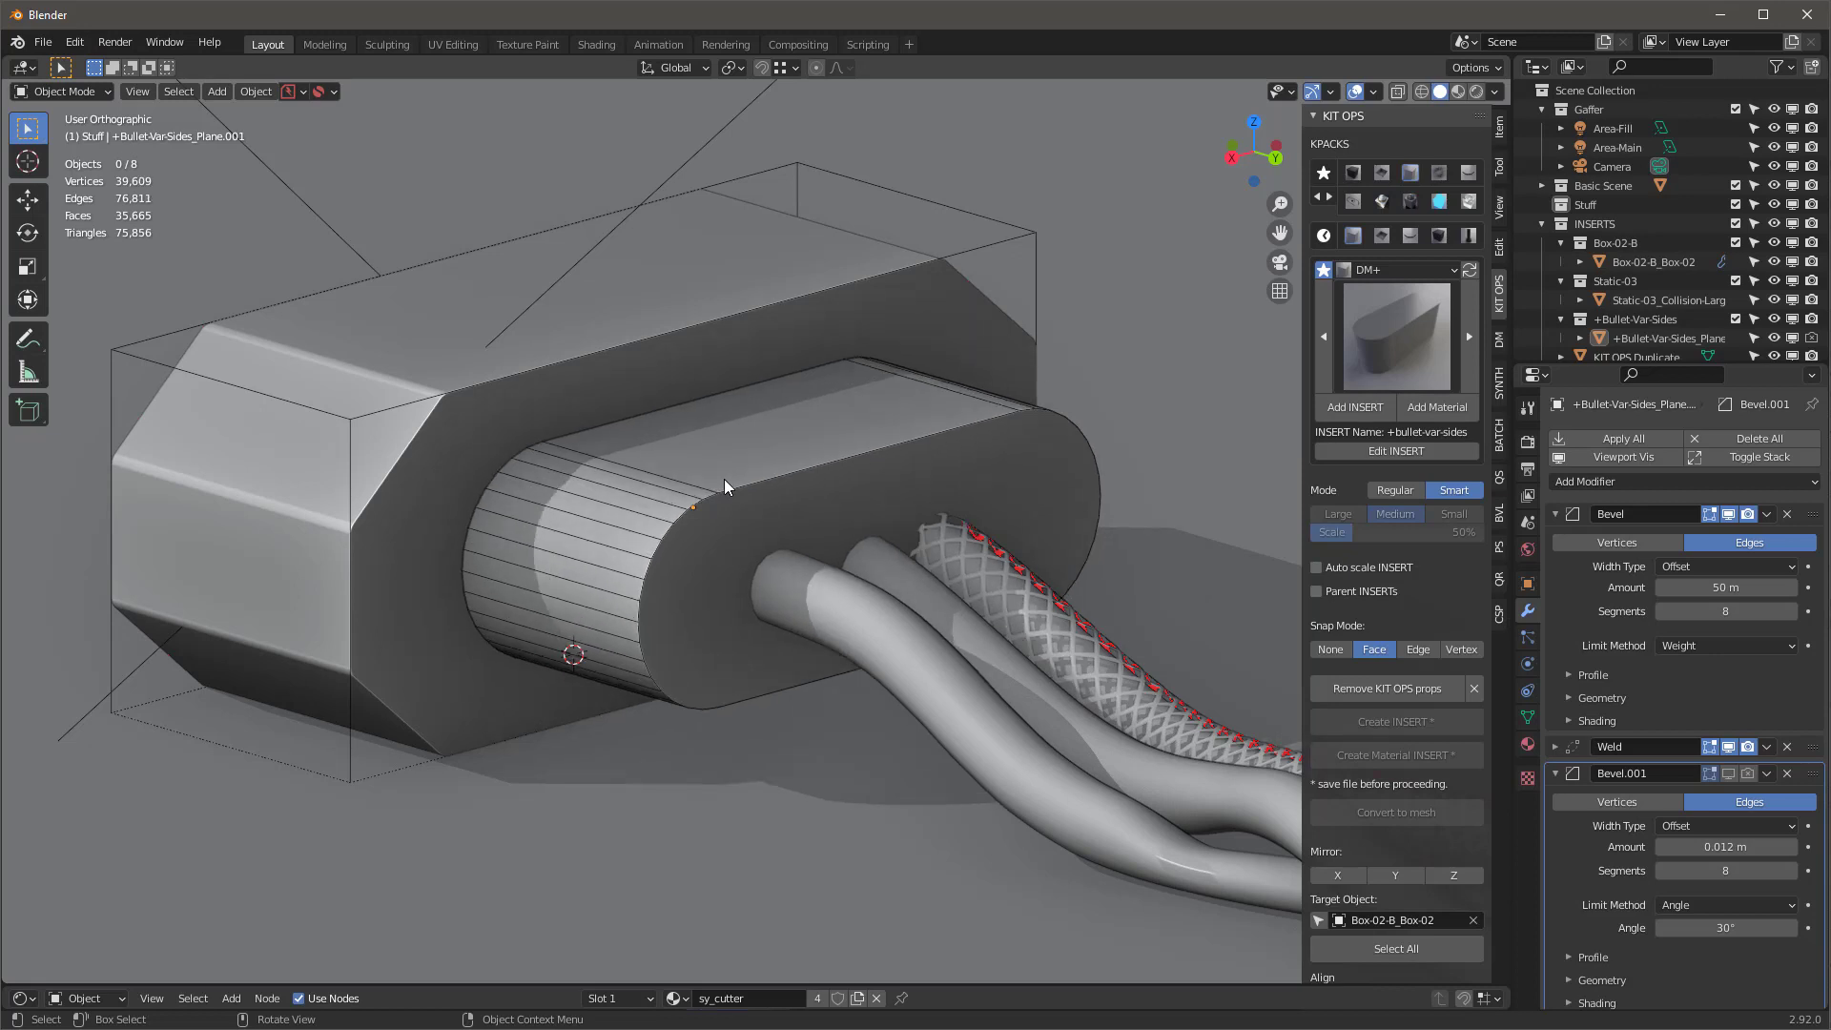
left_click(727, 479)
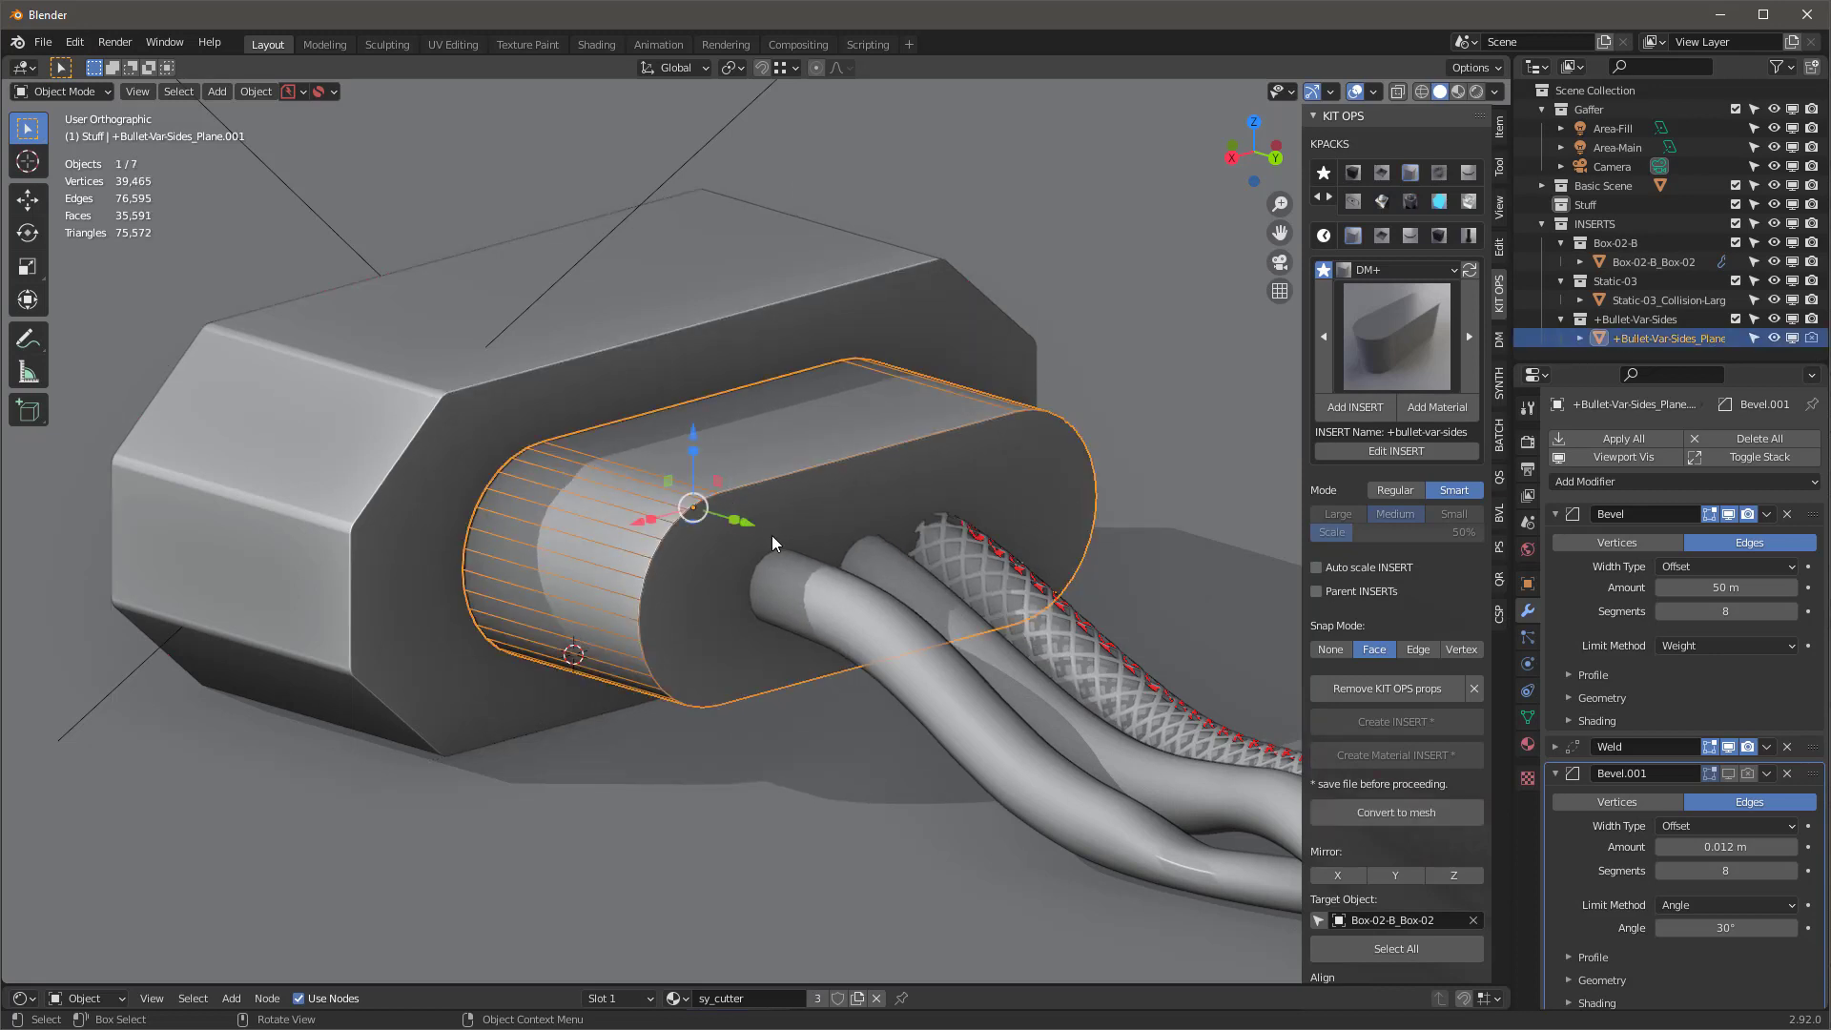
Sink the bullet-shaped insert into the box by moving it about -0.34 m along Y, and select the box
key("g")
key("y")
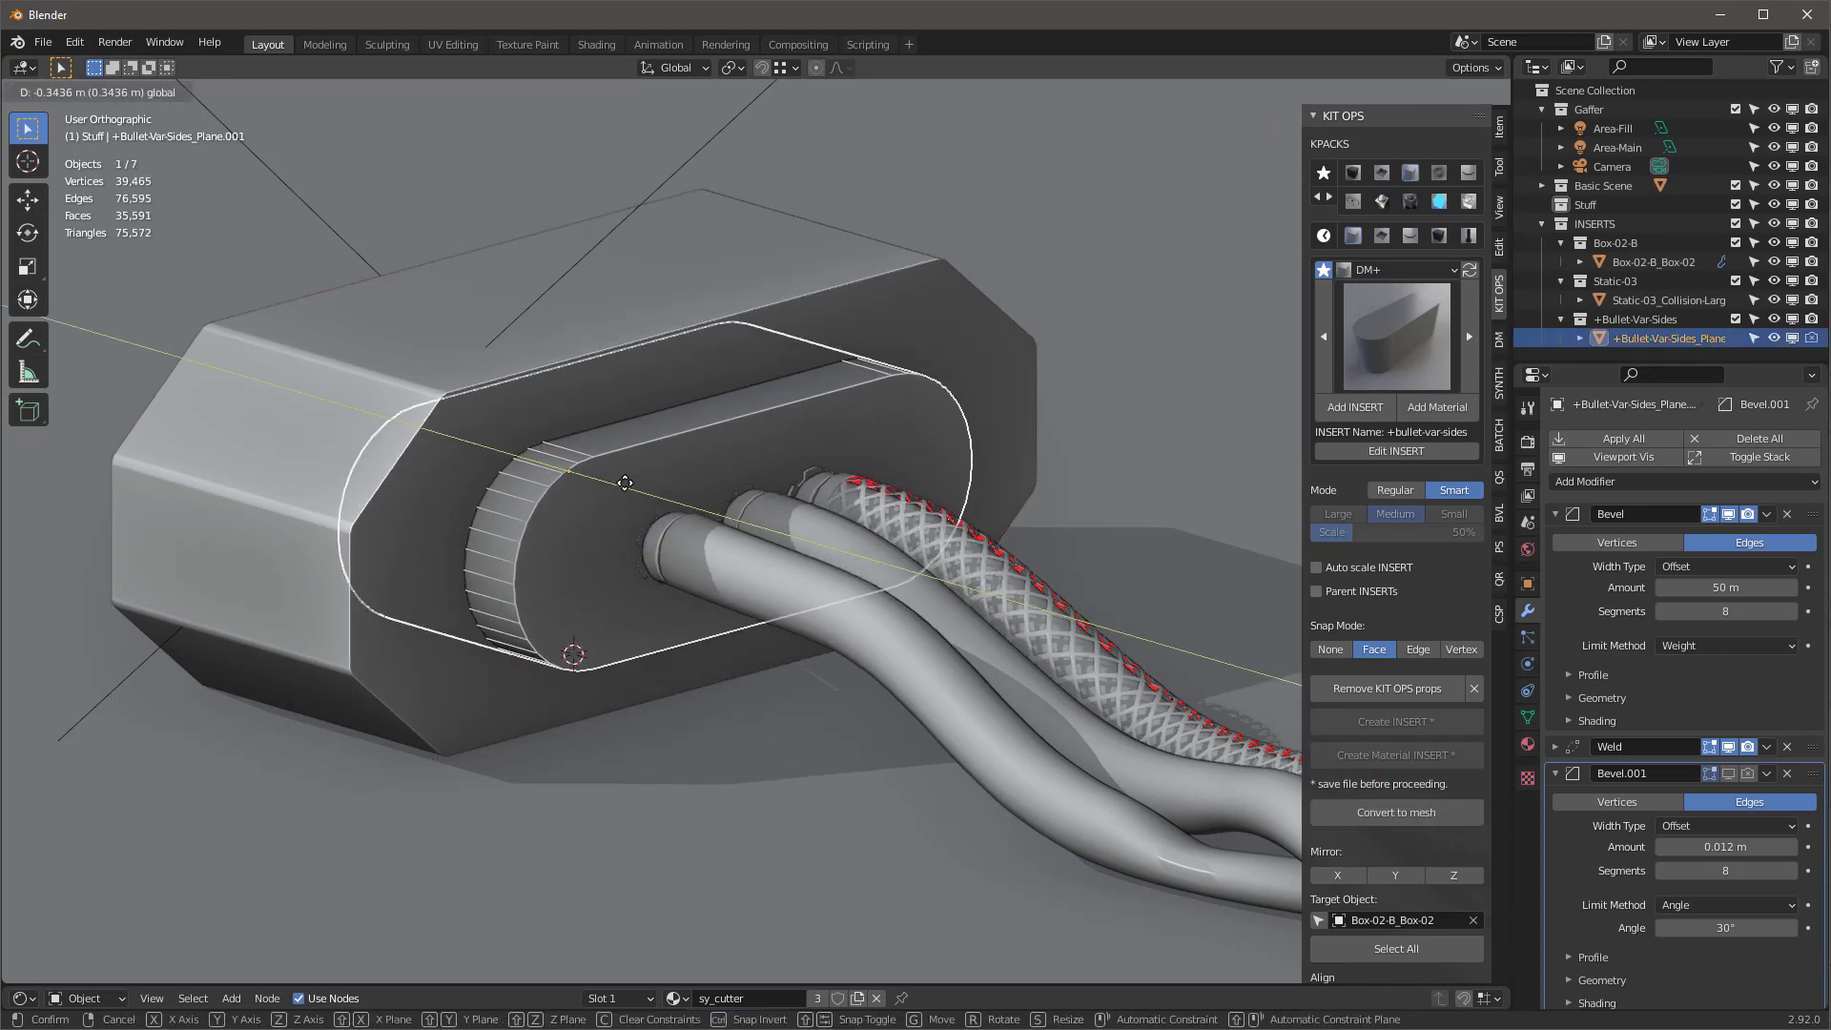
left_click(623, 483)
middle_click_drag(623, 483, 603, 421)
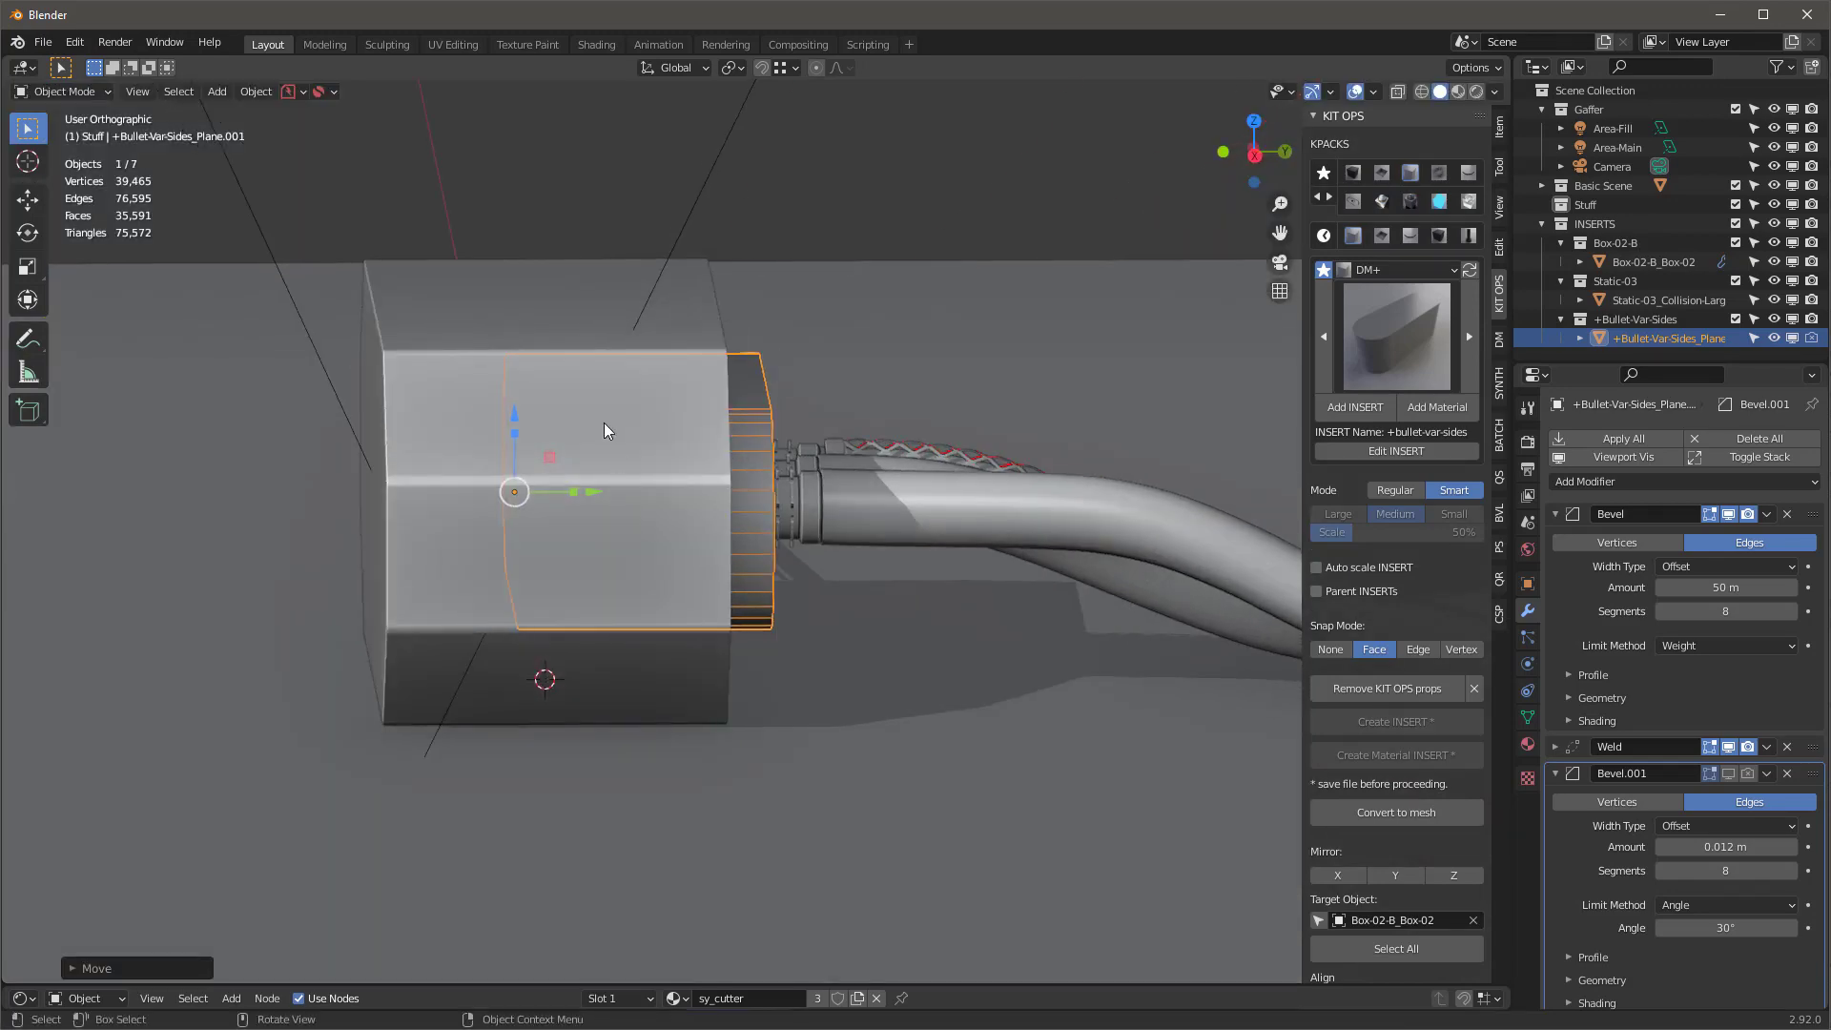
left_click(603, 422)
left_click_drag(602, 678, 590, 677)
middle_click_drag(679, 498, 631, 440)
scroll(621, 488, "up", 2)
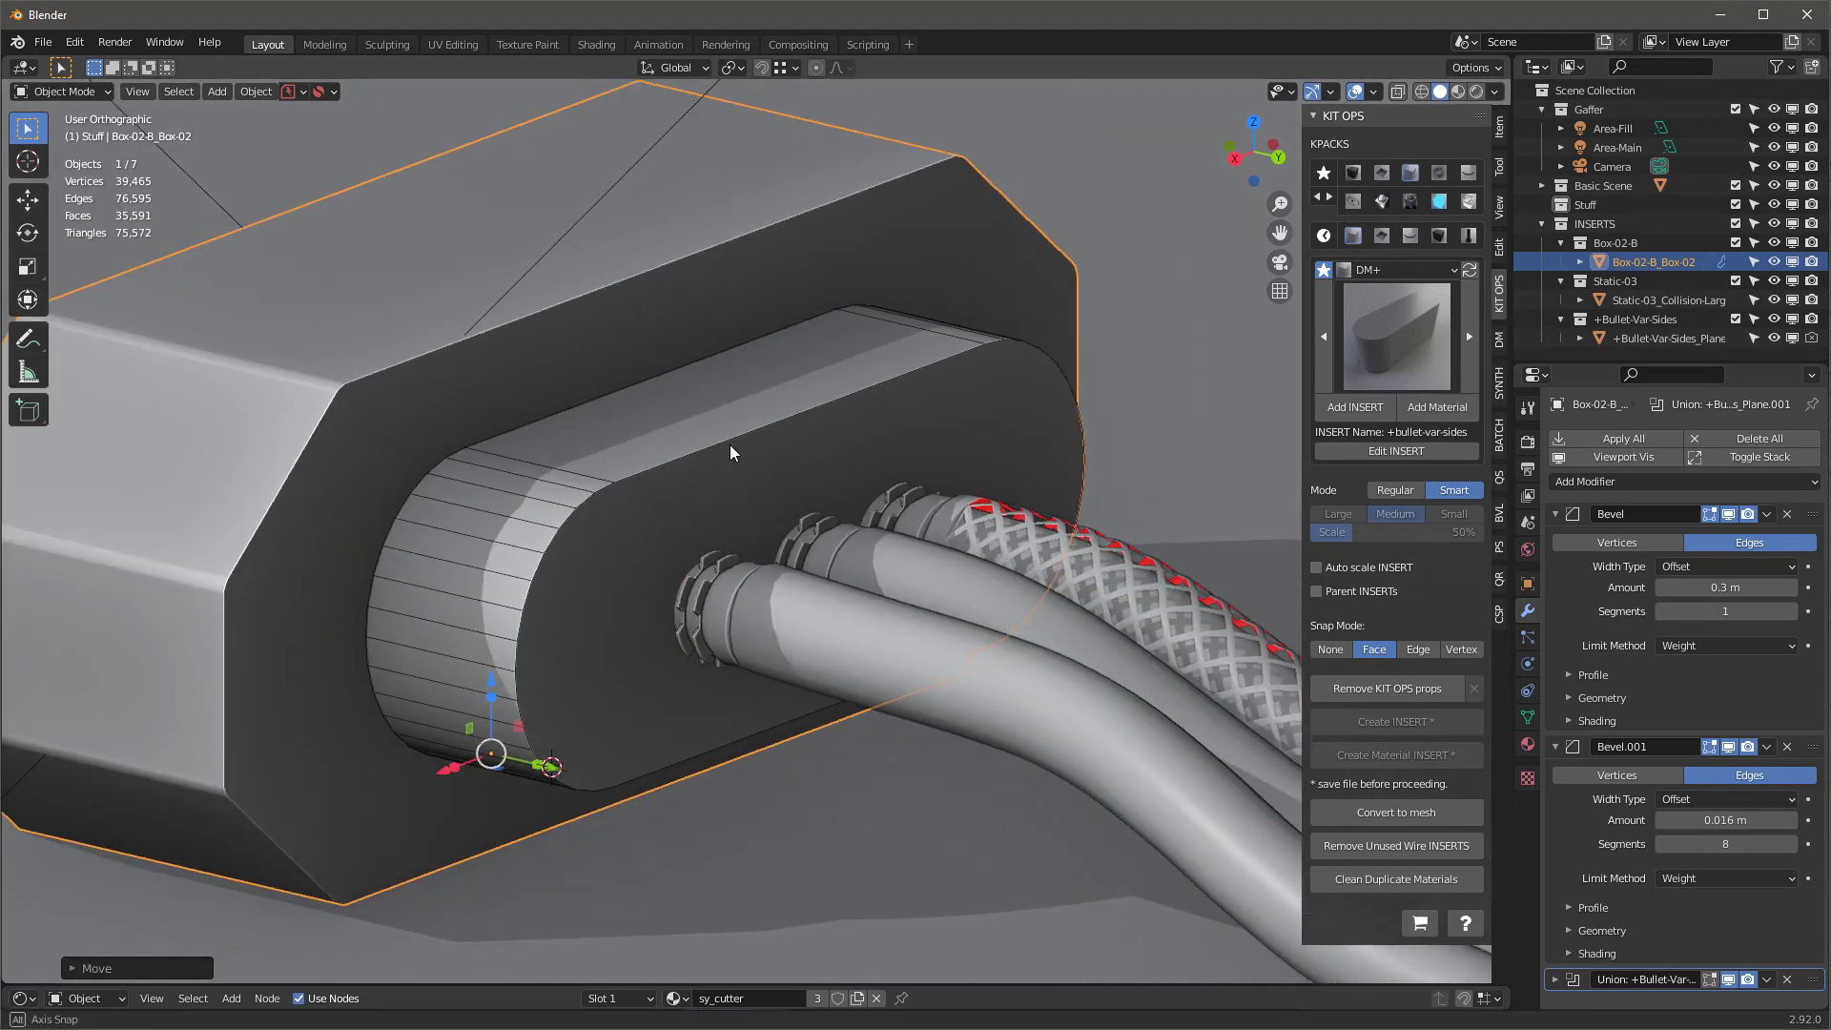
middle_click_drag(730, 446, 723, 456)
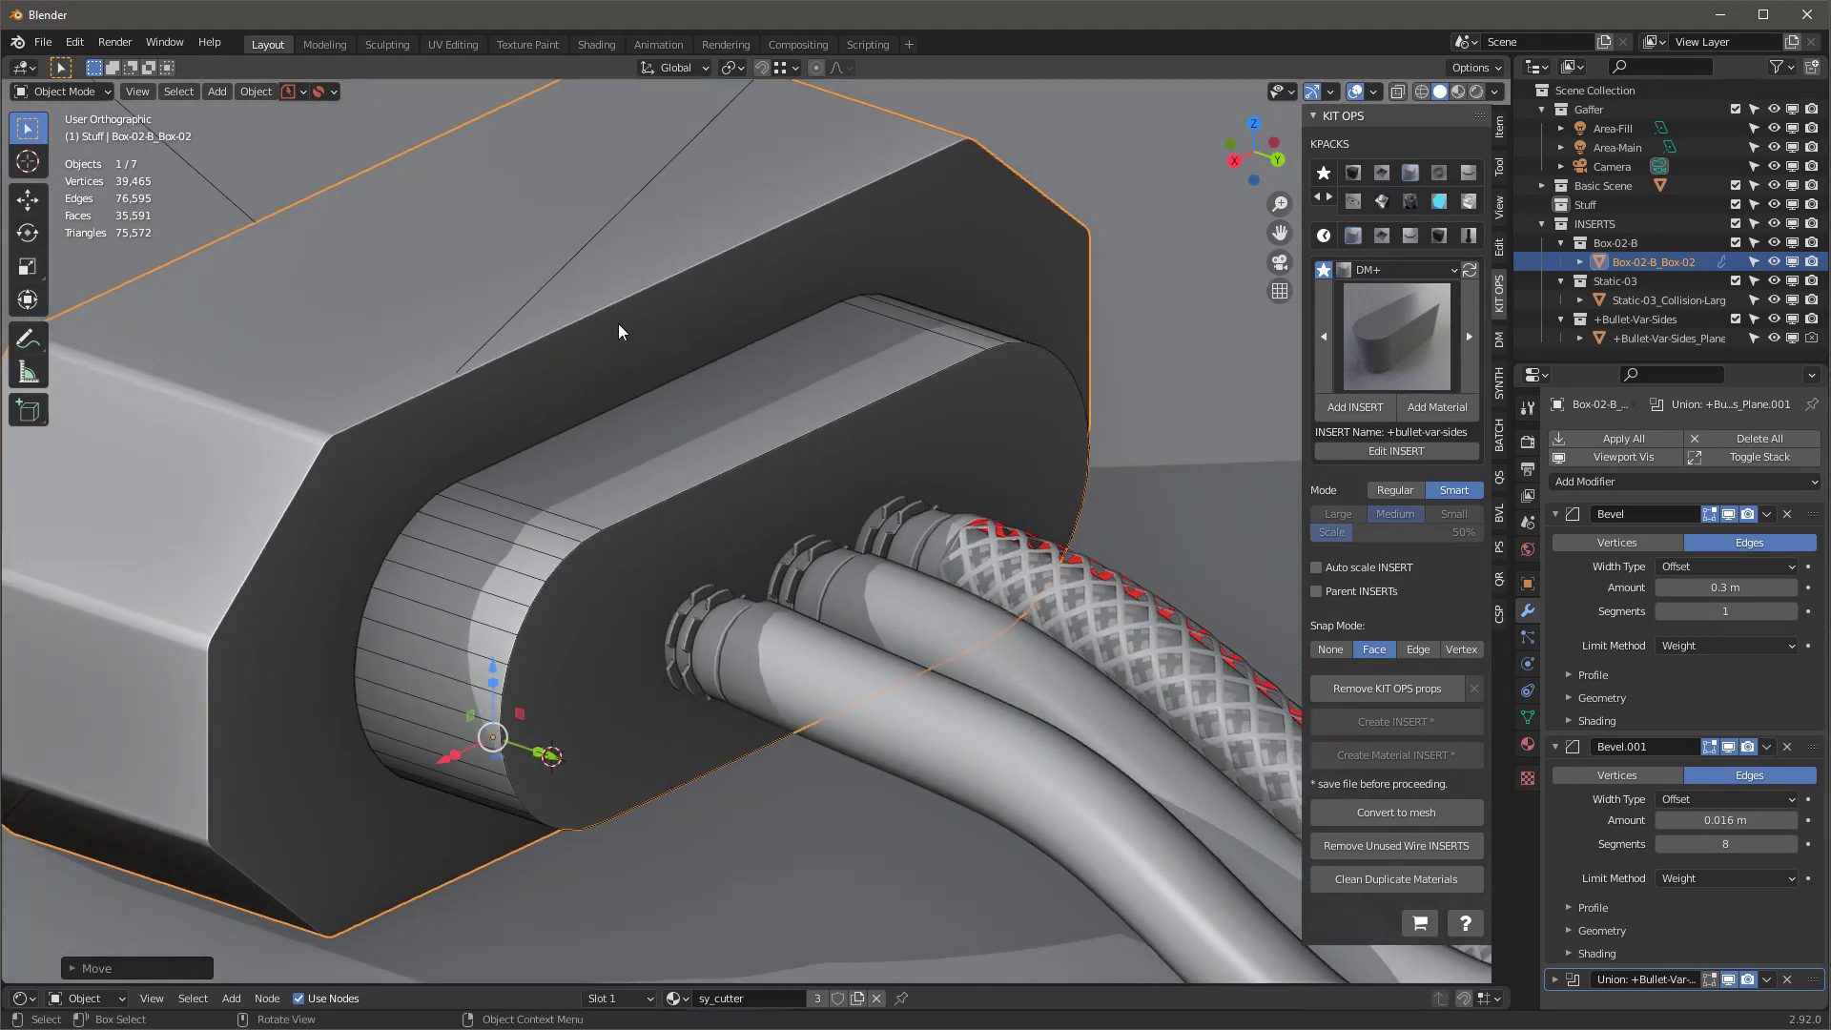
Place the +.cube insert from the DM+ pack on the top surface of the protruding bullet shape
middle_click_drag(654, 511, 712, 530, "shift")
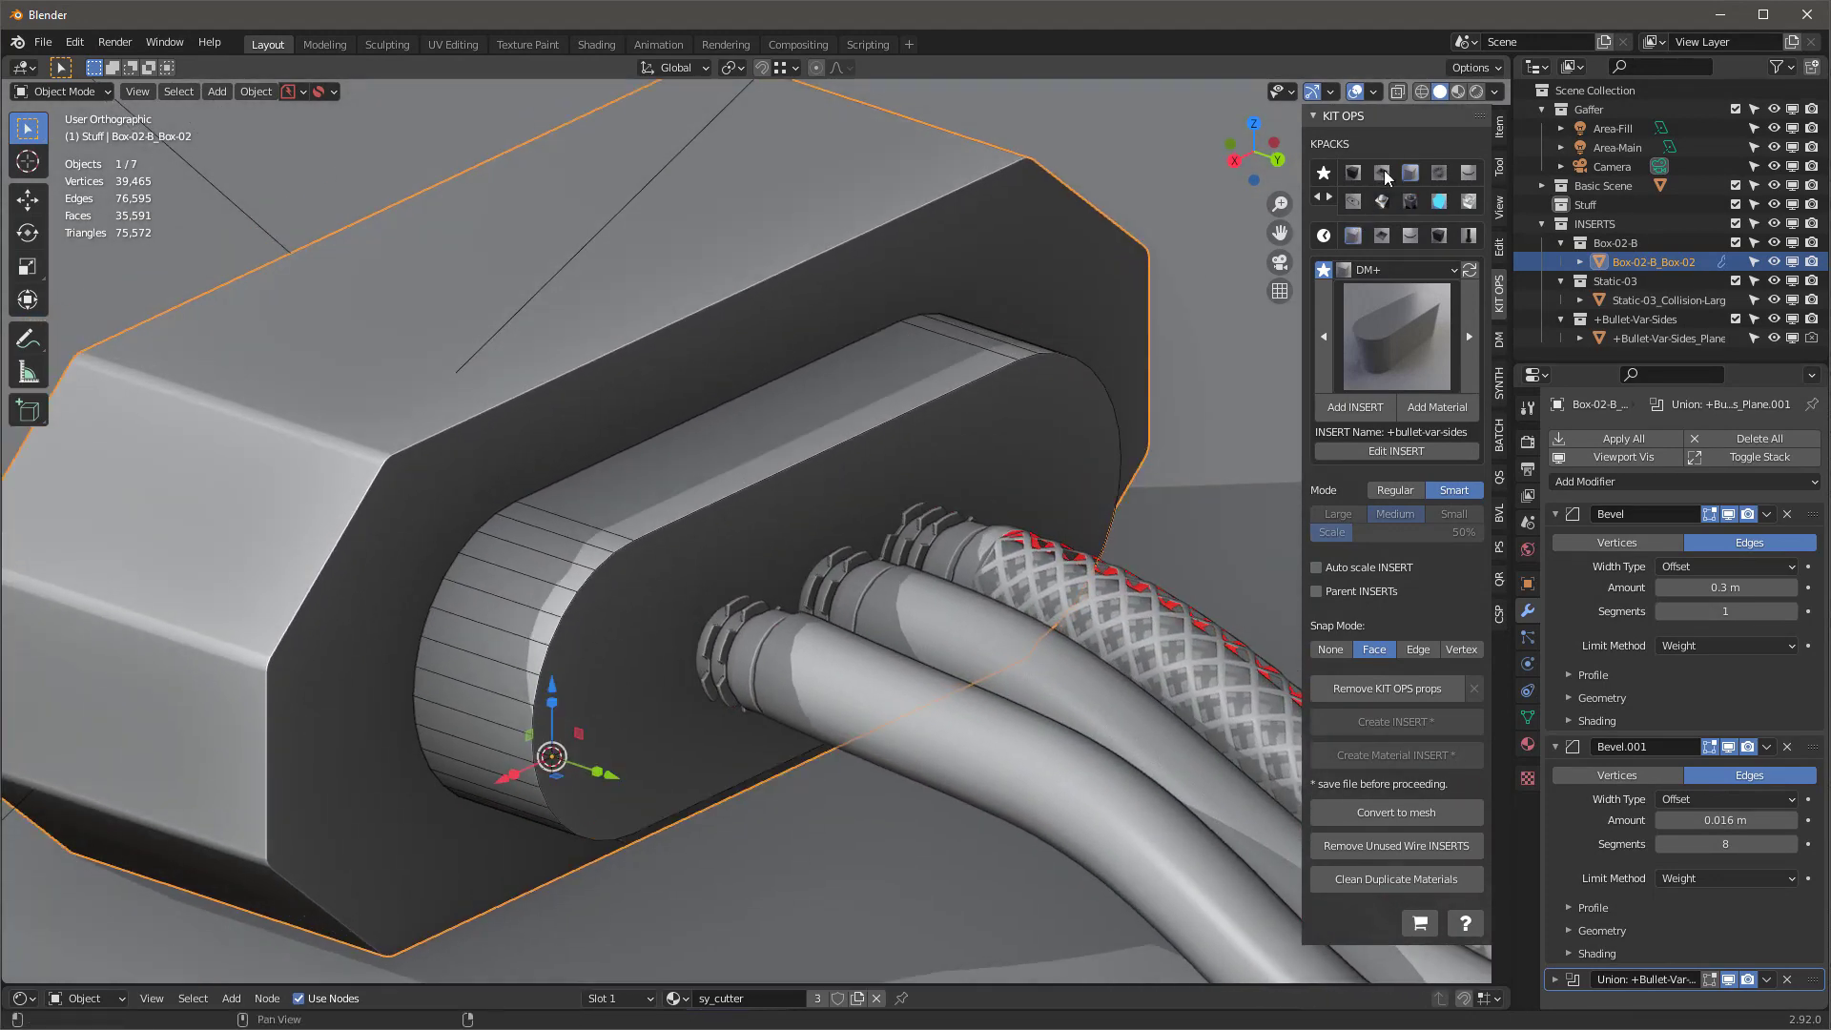
left_click(1393, 350)
left_click(843, 444)
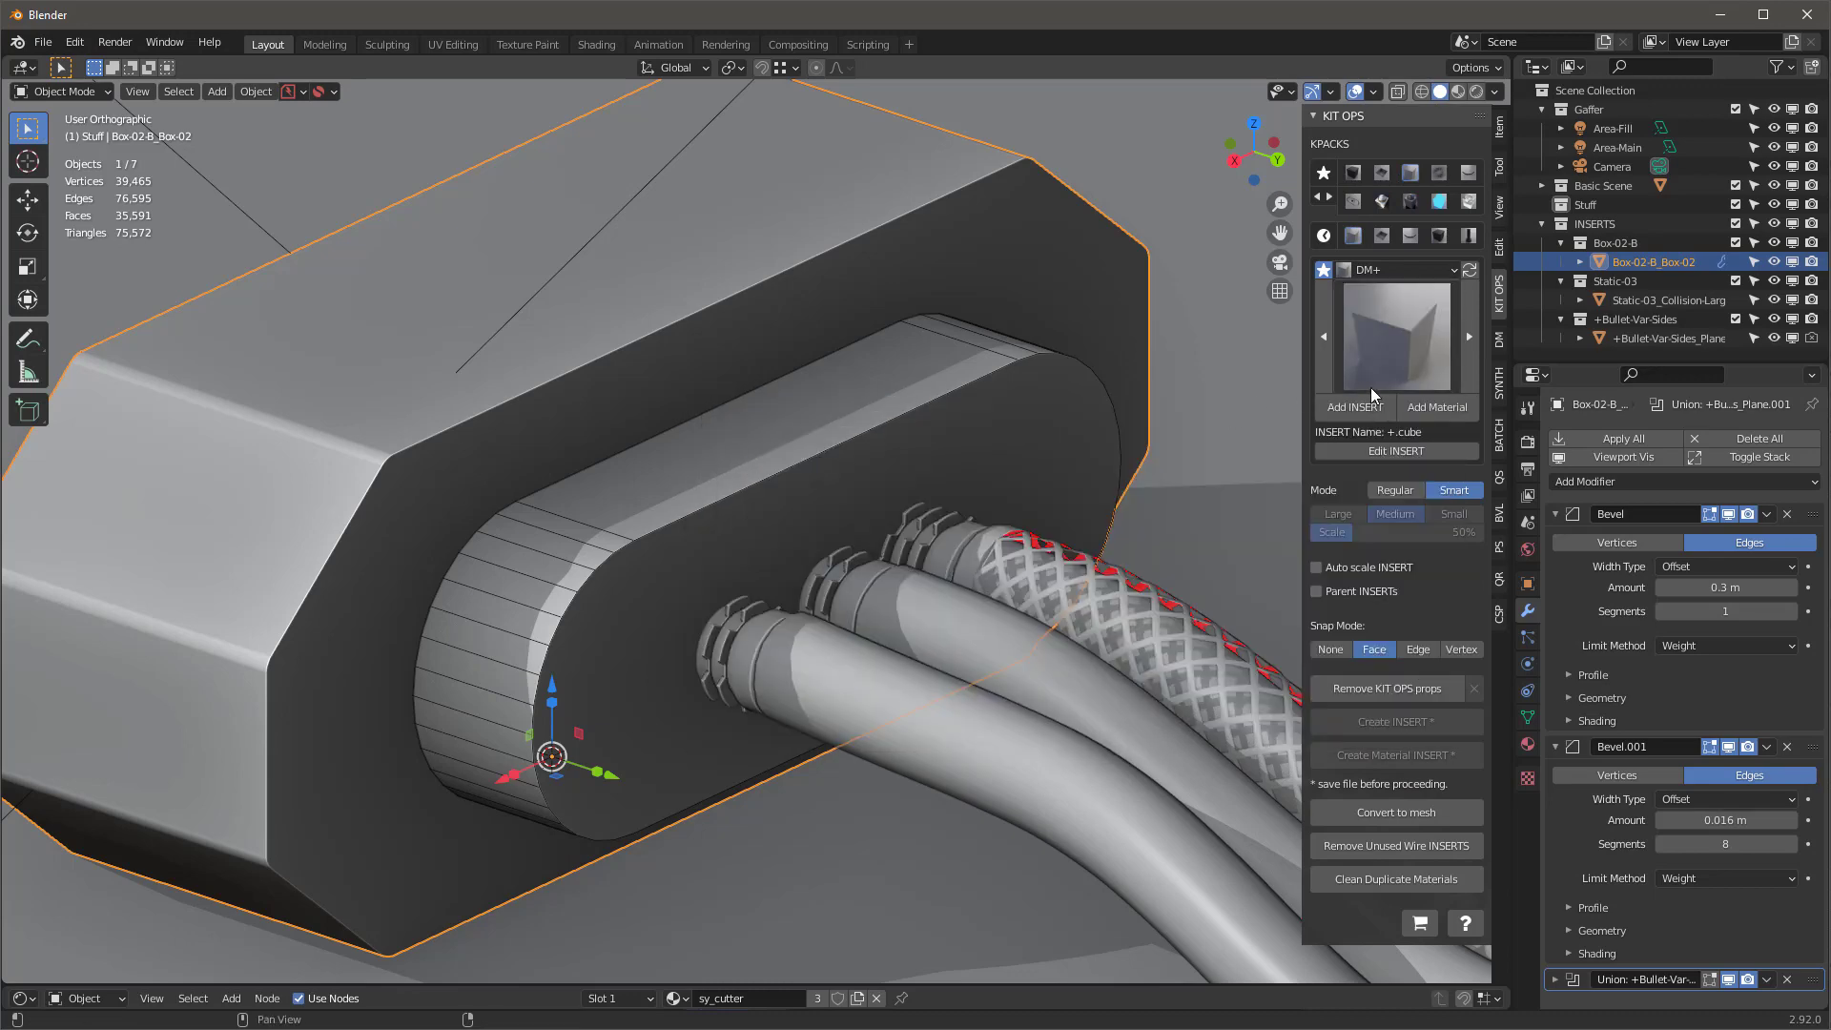
left_click(1358, 410)
left_click(632, 517)
left_click_drag(632, 516, 637, 506)
left_click(636, 515)
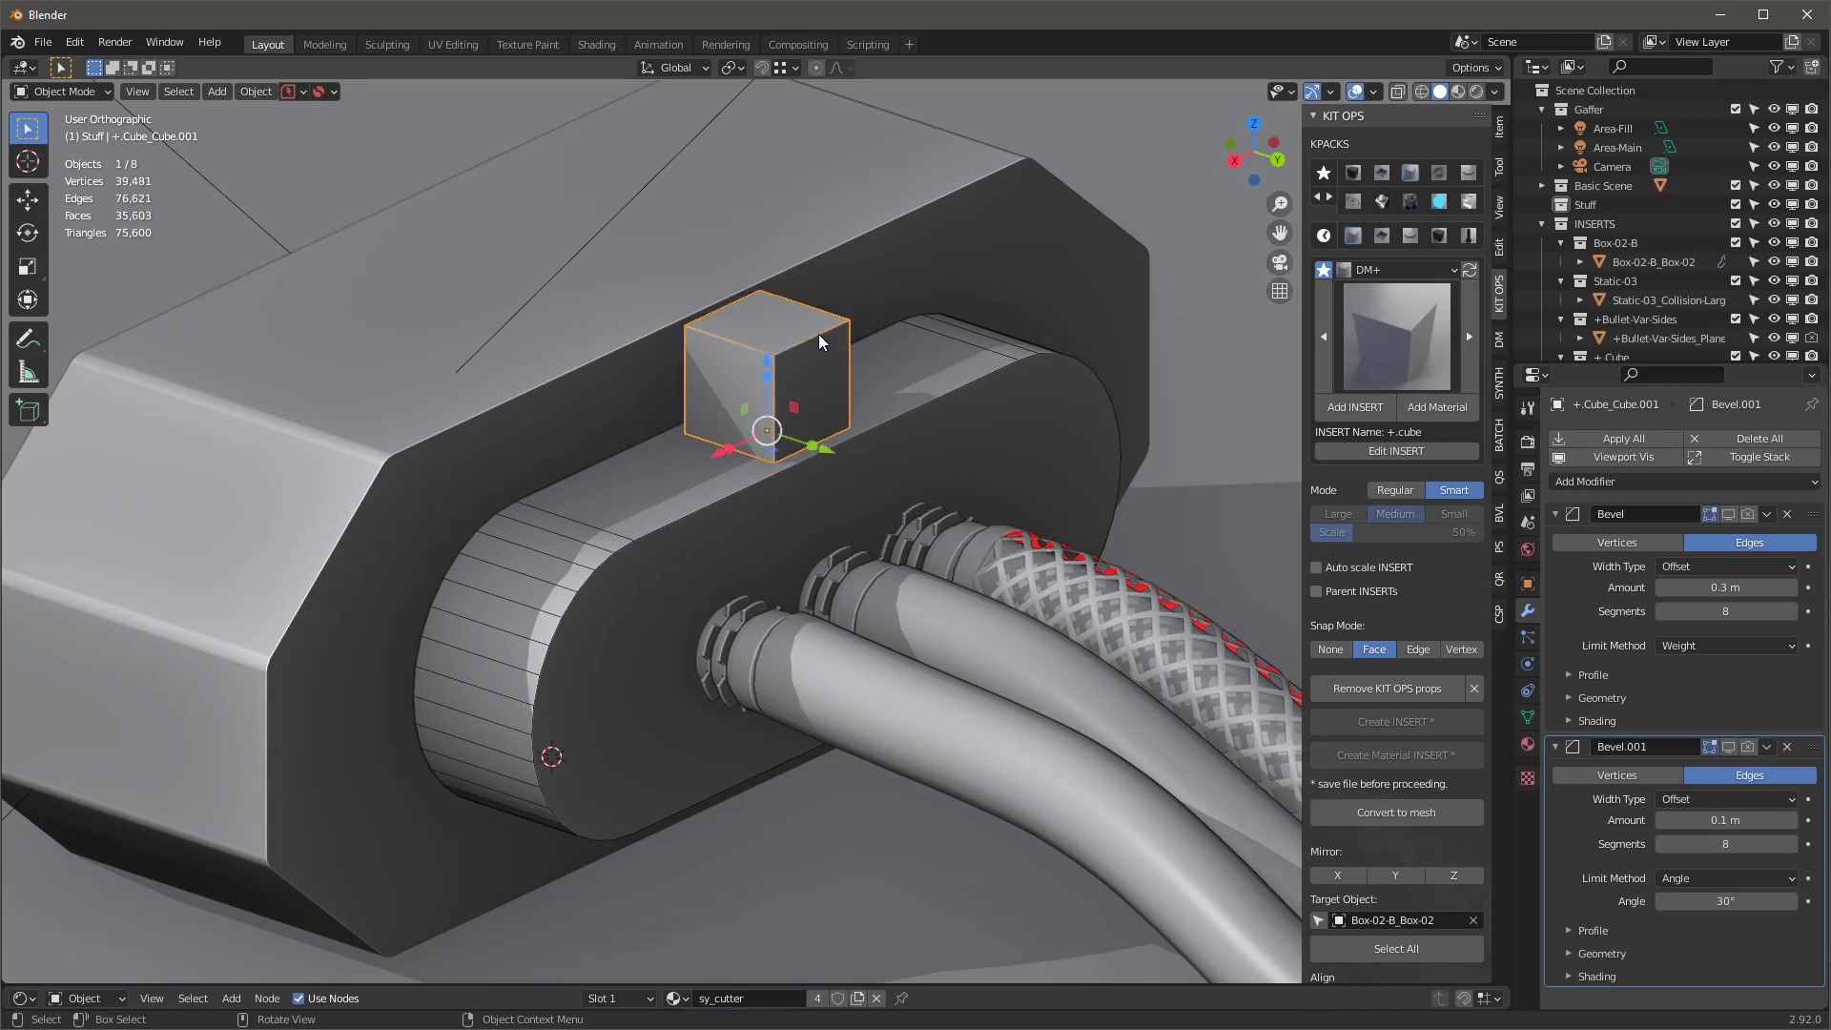
Dissolve the cube insert's upper front edge in edit mode to turn it into a wedge
scroll(818, 334, "up", 3)
key("Tab")
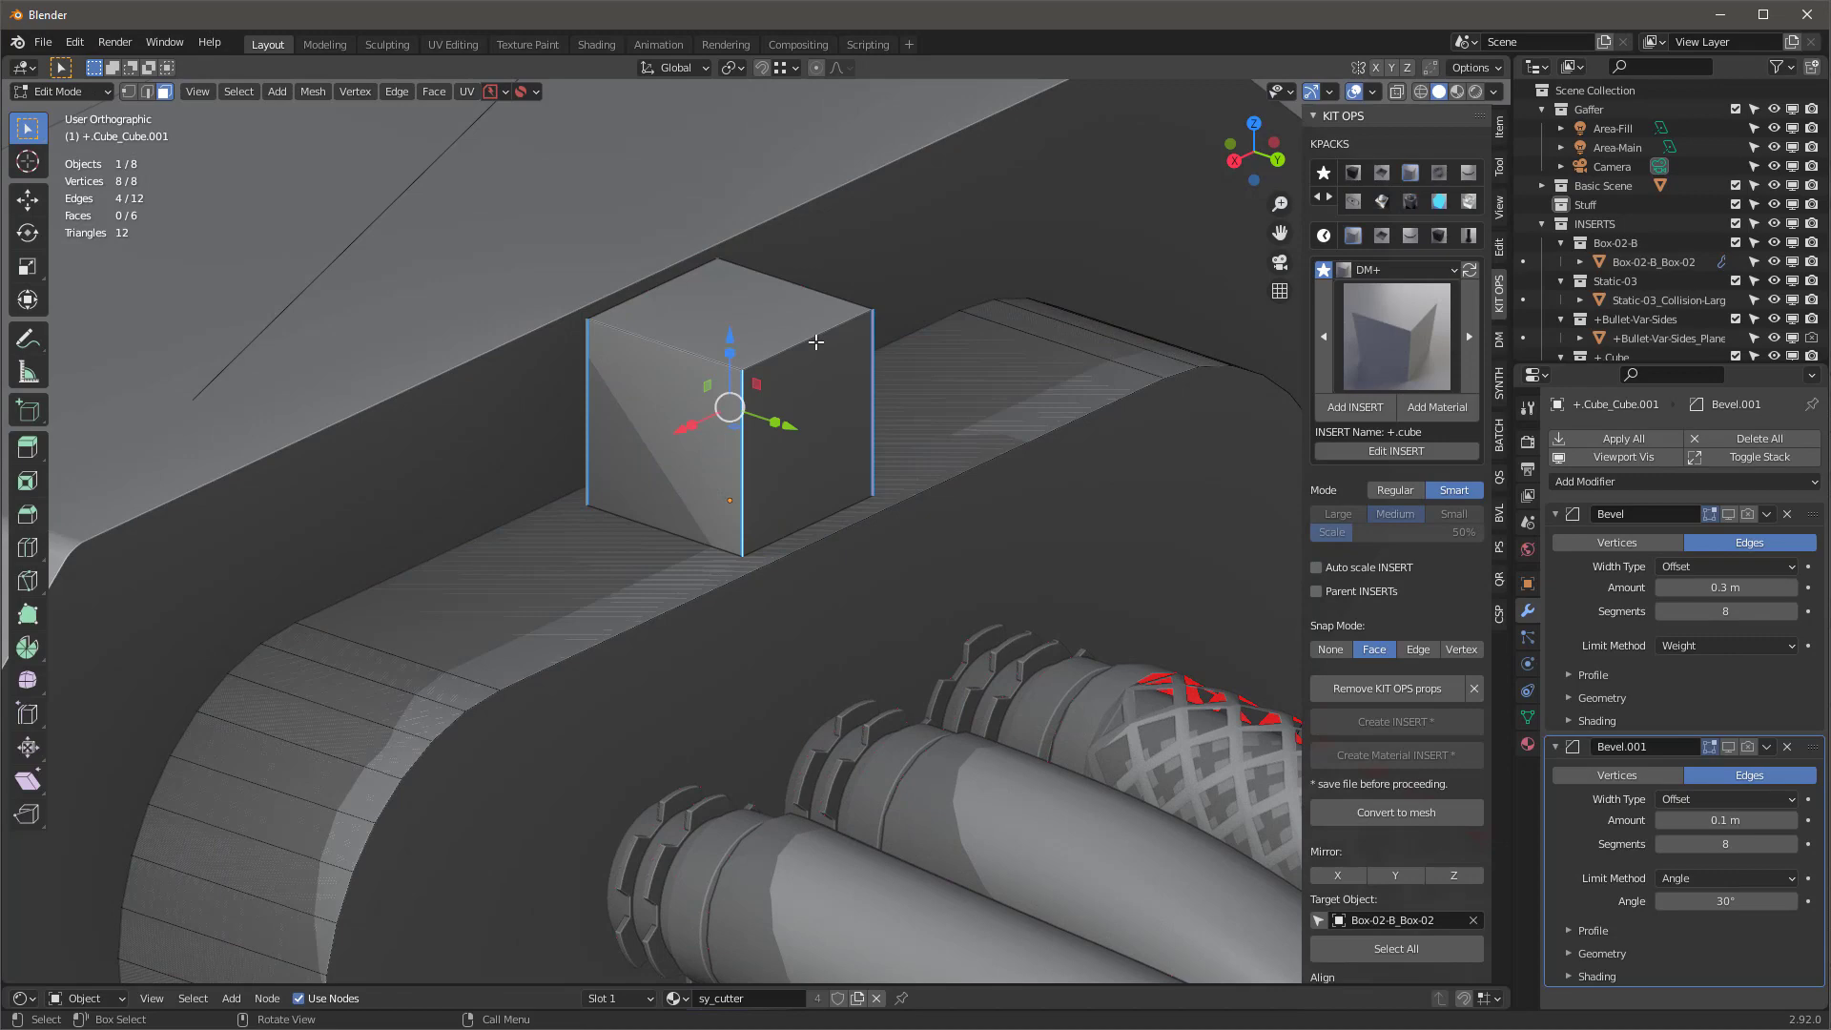
left_click(815, 342)
key("2")
left_click(811, 339)
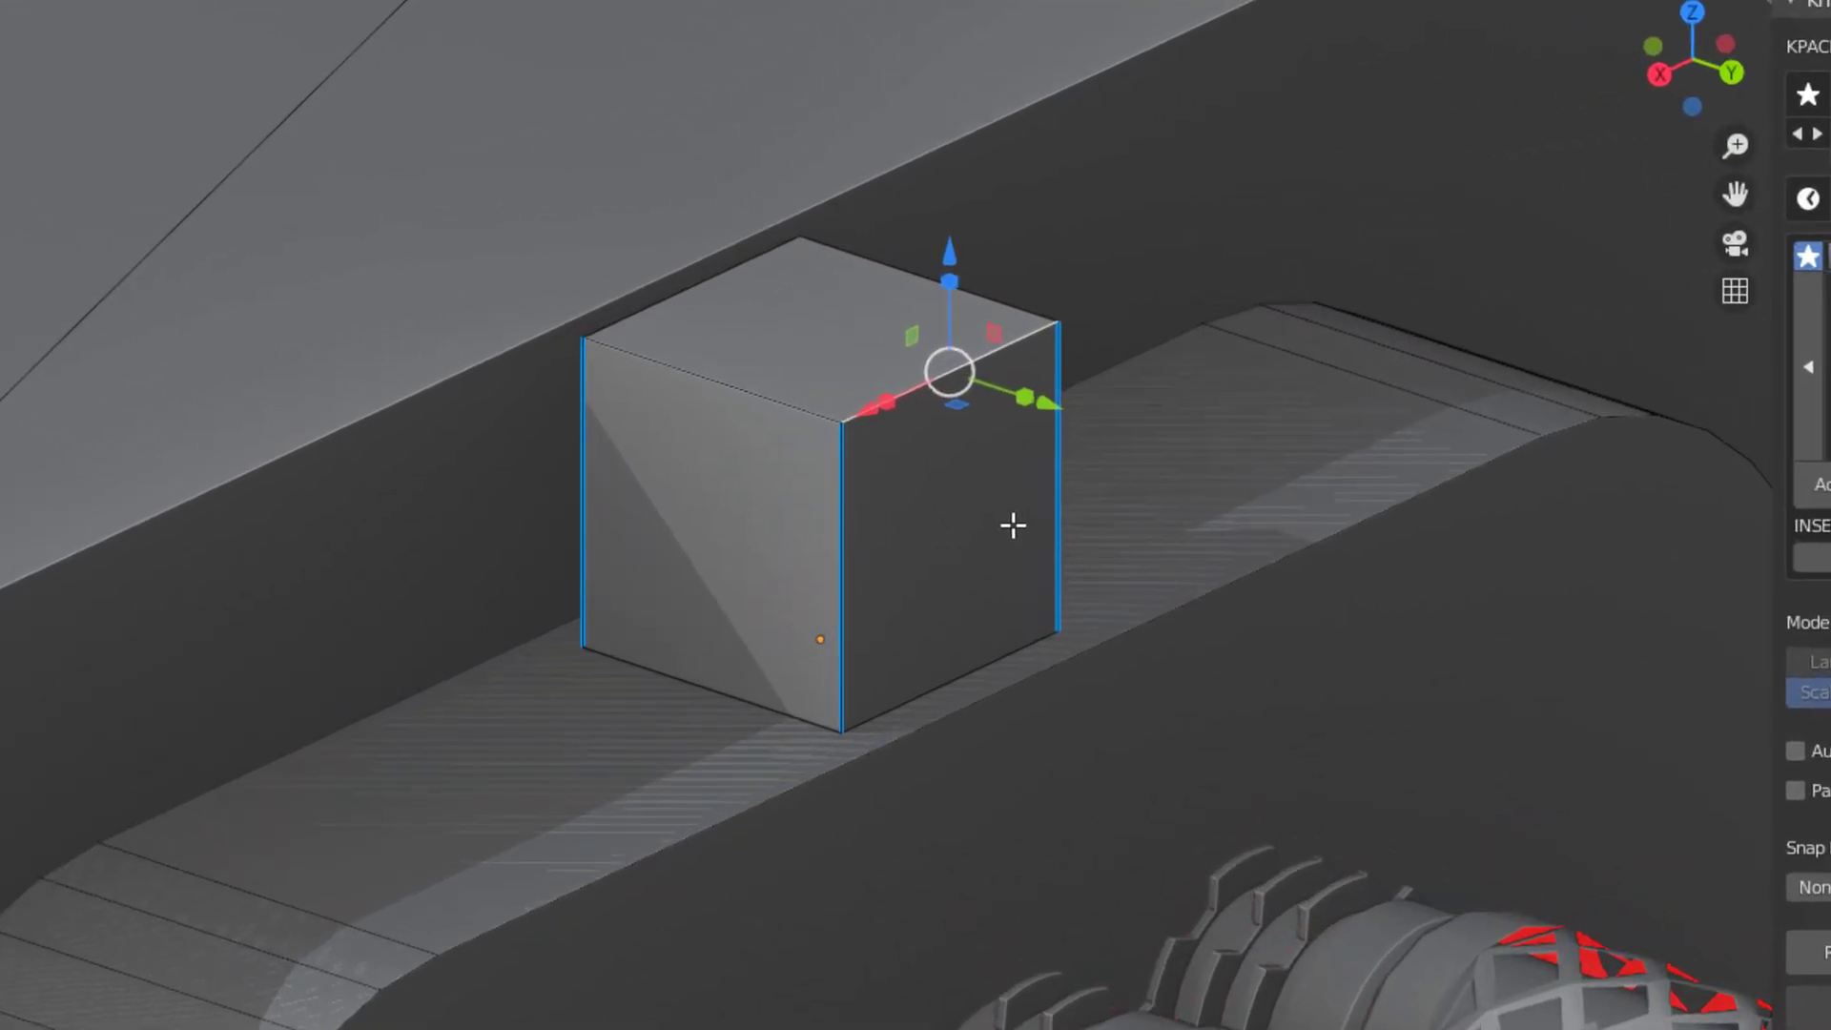
key("x")
left_click(957, 742)
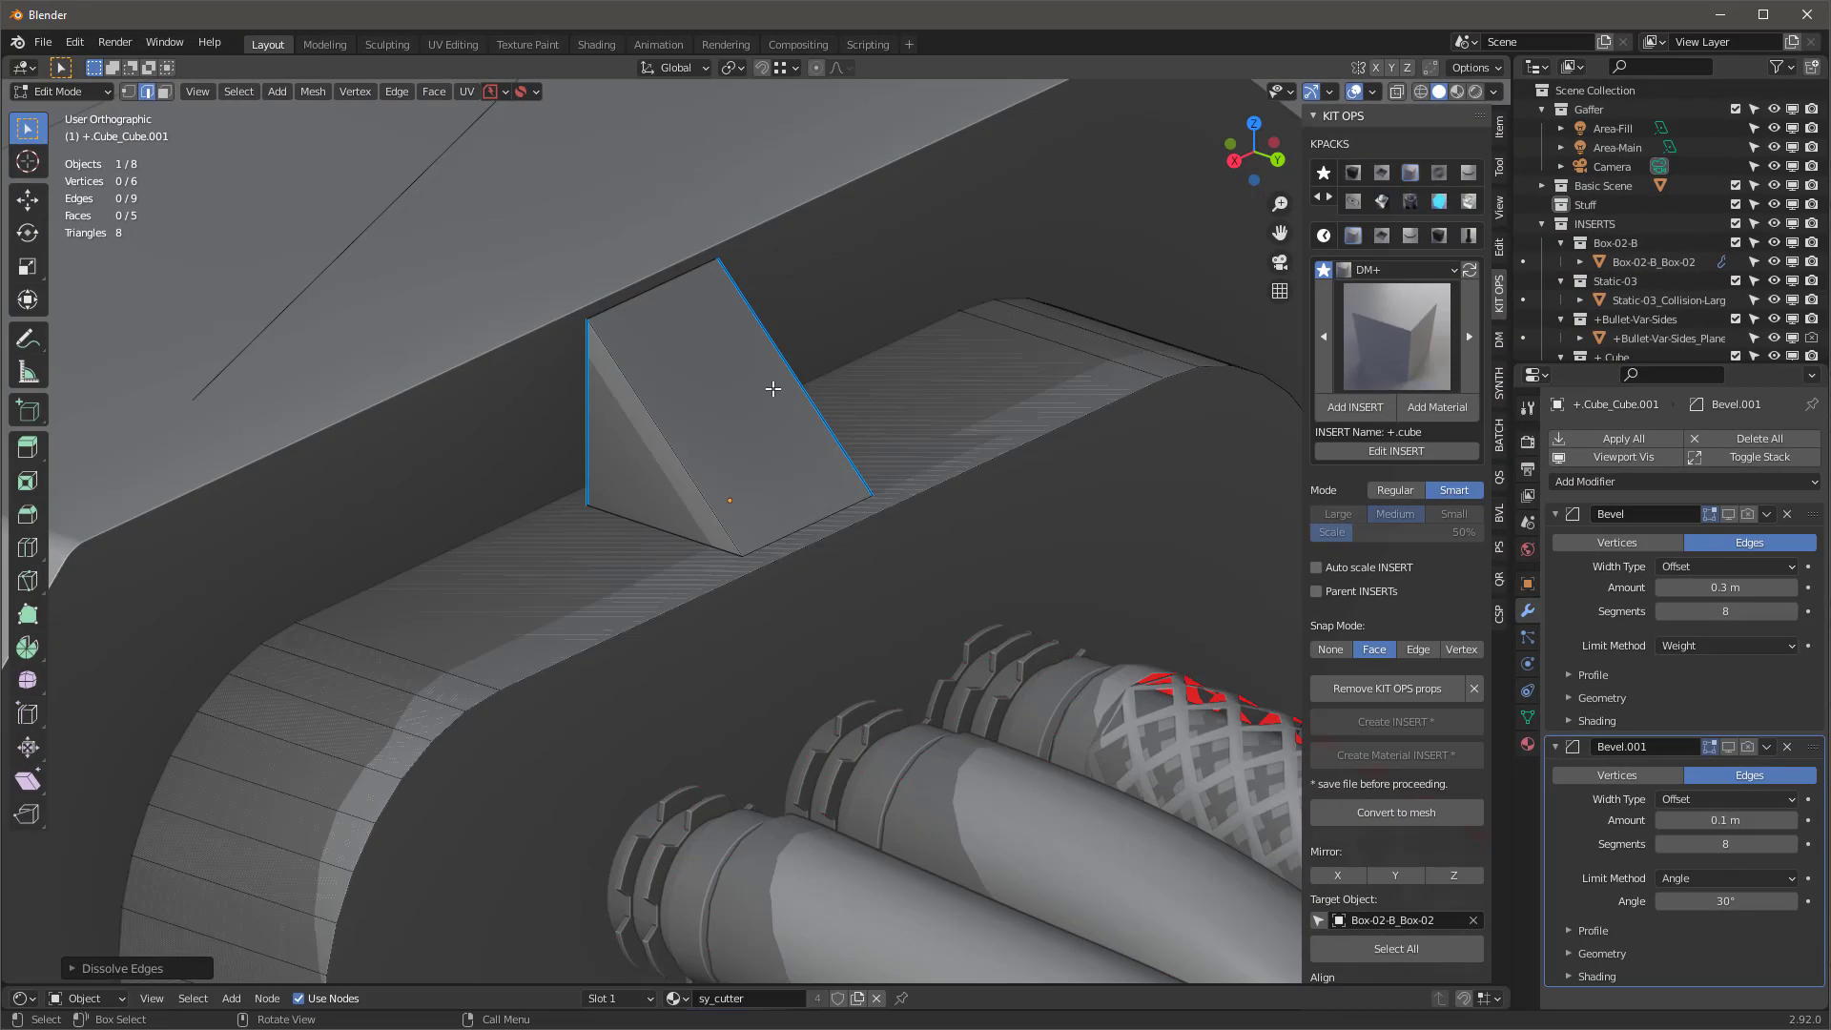
Return to object mode and stretch the wedge along X so it spans most of the bullet shape's top
key("Tab")
key("s")
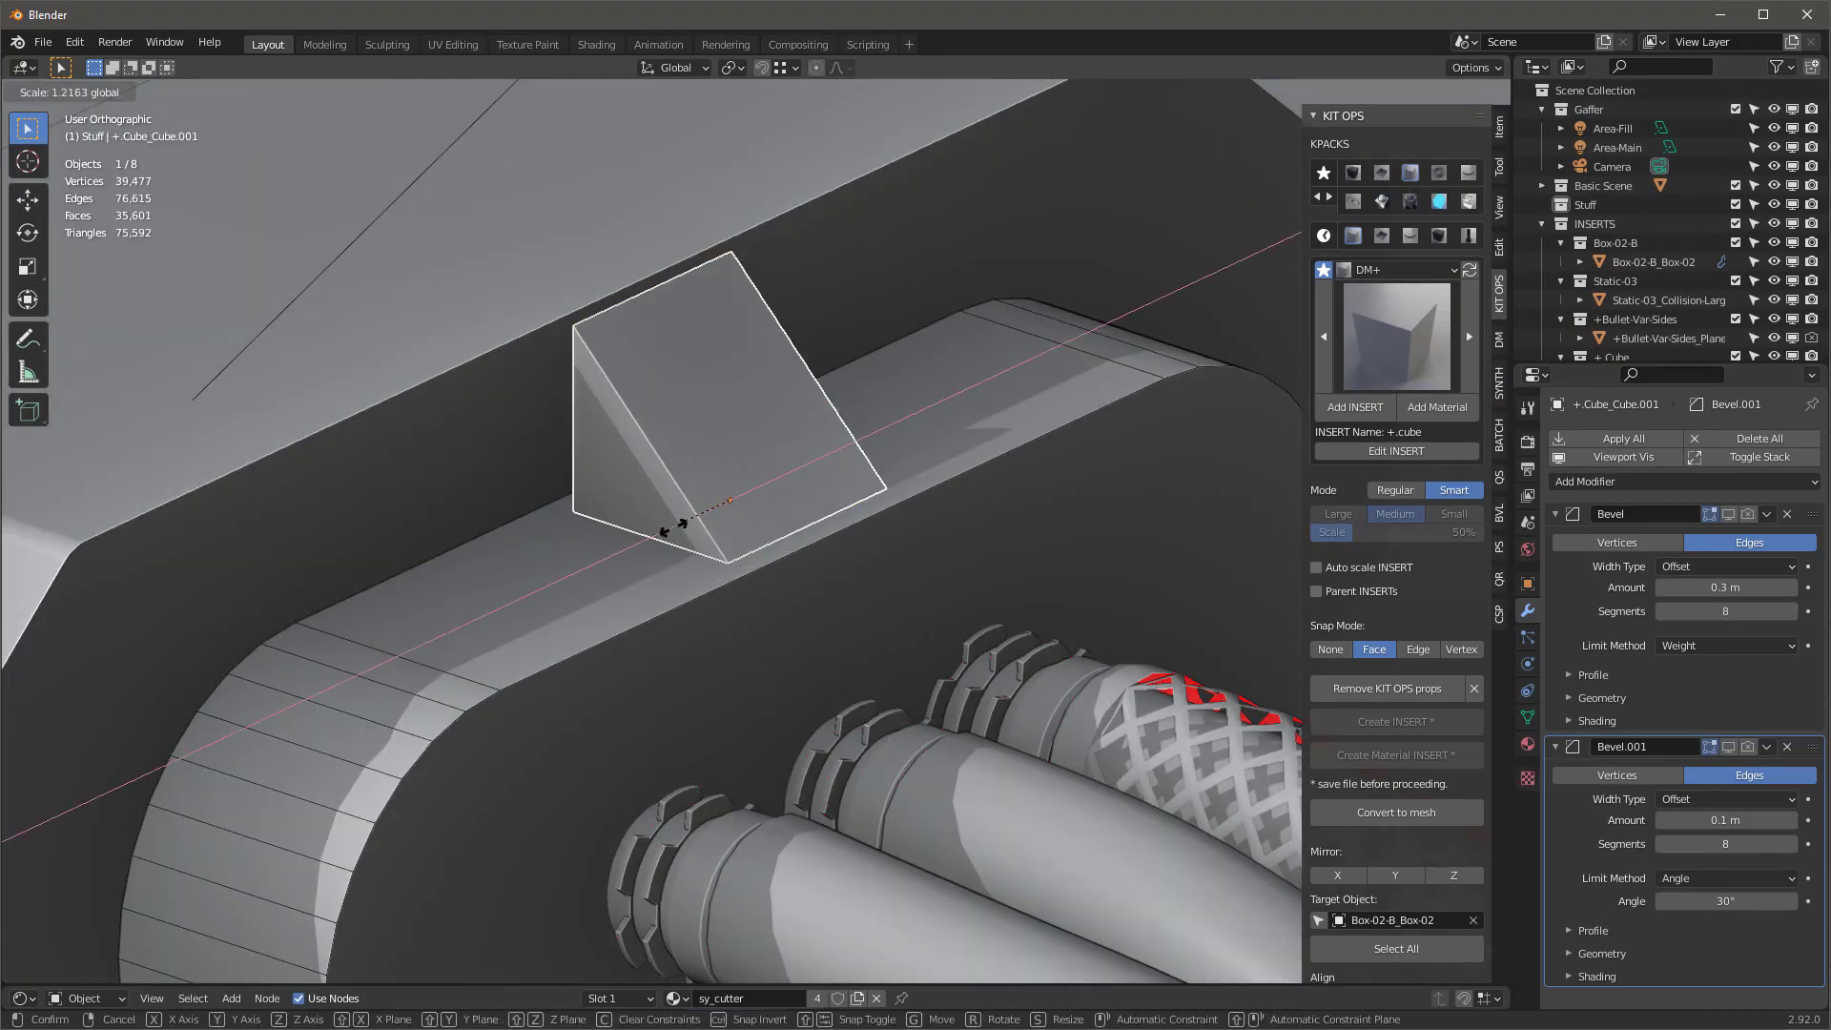
left_click(578, 562)
scroll(584, 534, "down", 2)
middle_click_drag(584, 534, 602, 445)
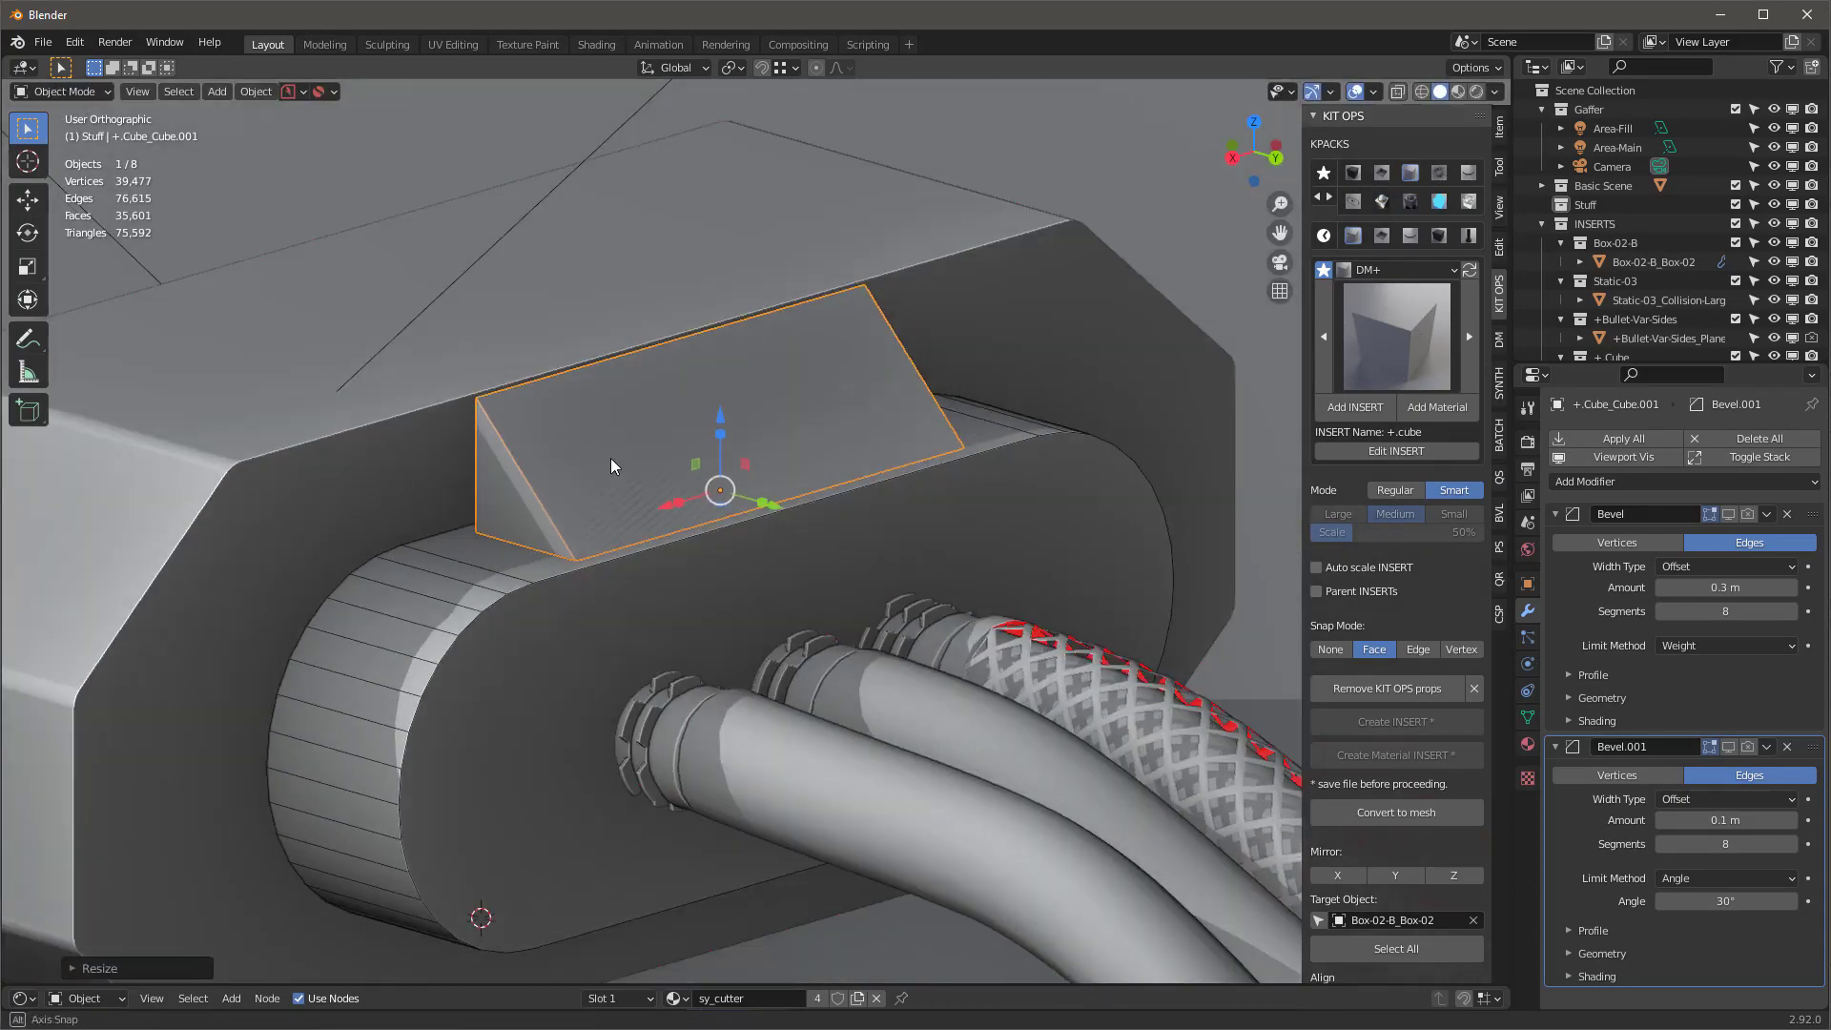
Select the box and switch all of its boolean modifiers to the Fast solver with Design Magic
scroll(598, 458, "down", 2)
left_click_drag(593, 492, 572, 501)
middle_click_drag(610, 477, 839, 429)
scroll(839, 430, "down", 4)
scroll(887, 438, "up", 2)
left_click(880, 372)
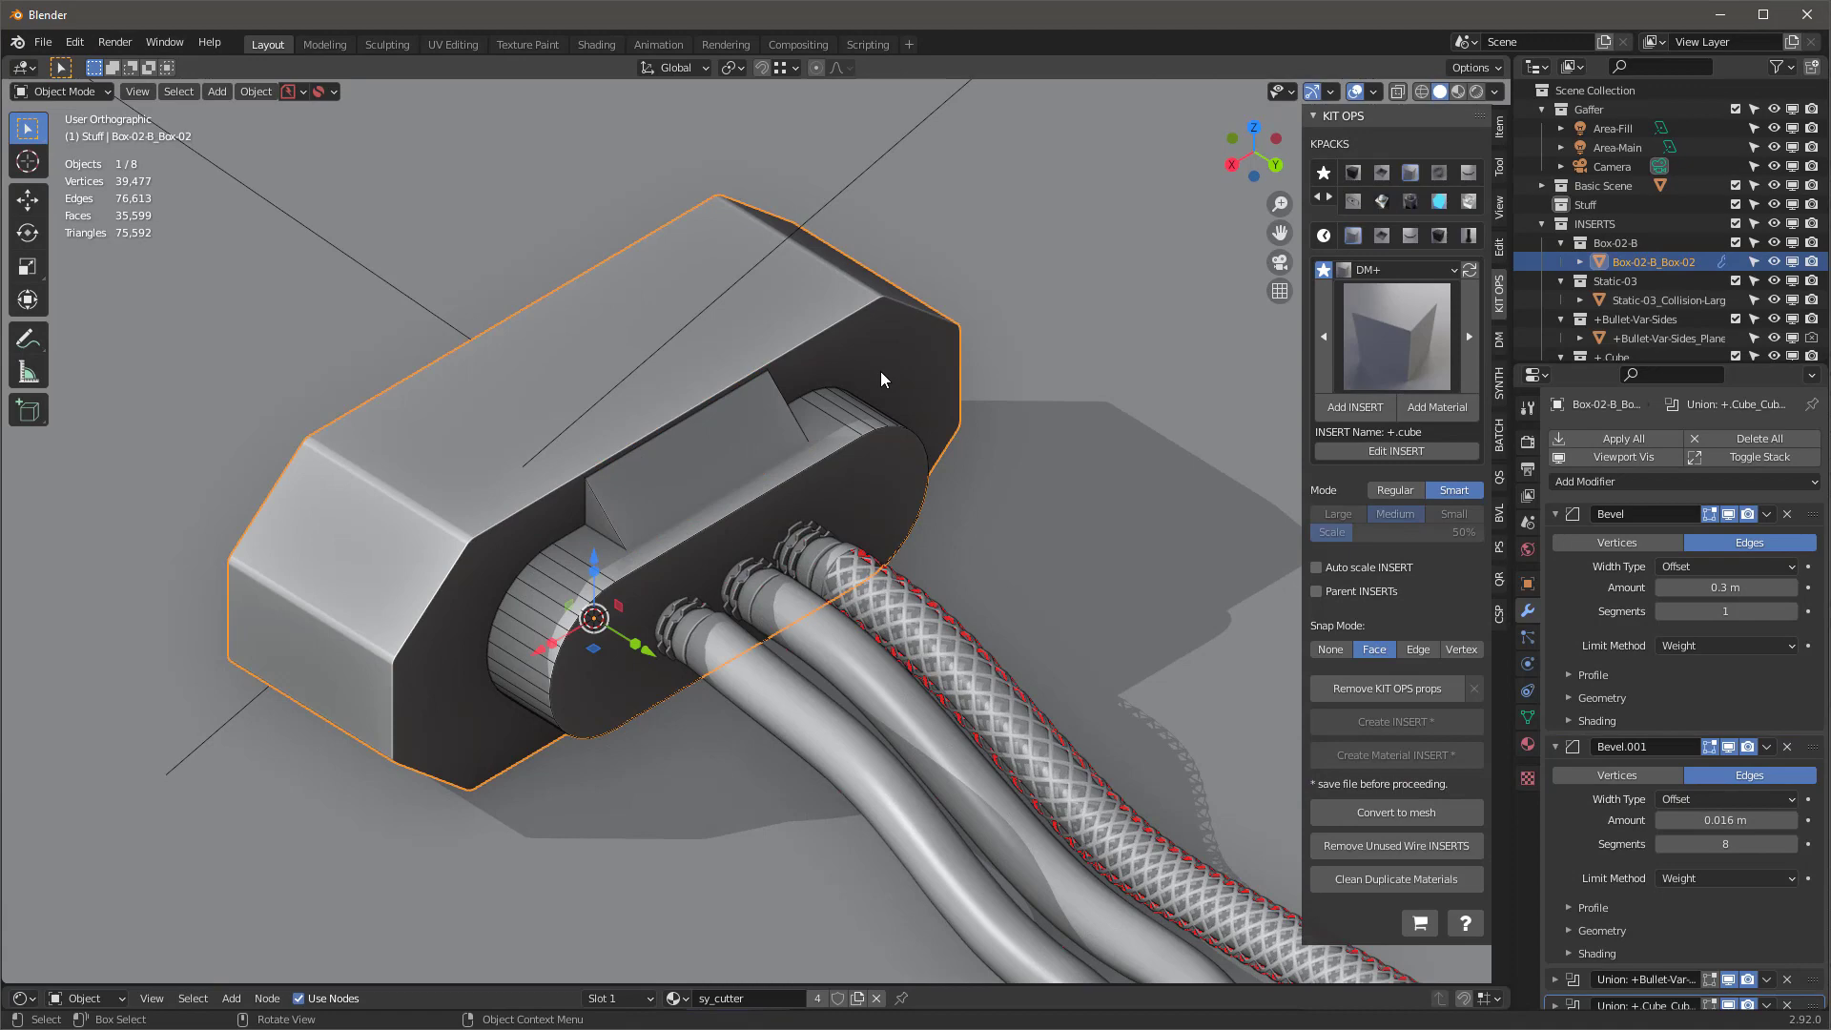
left_click(1497, 339)
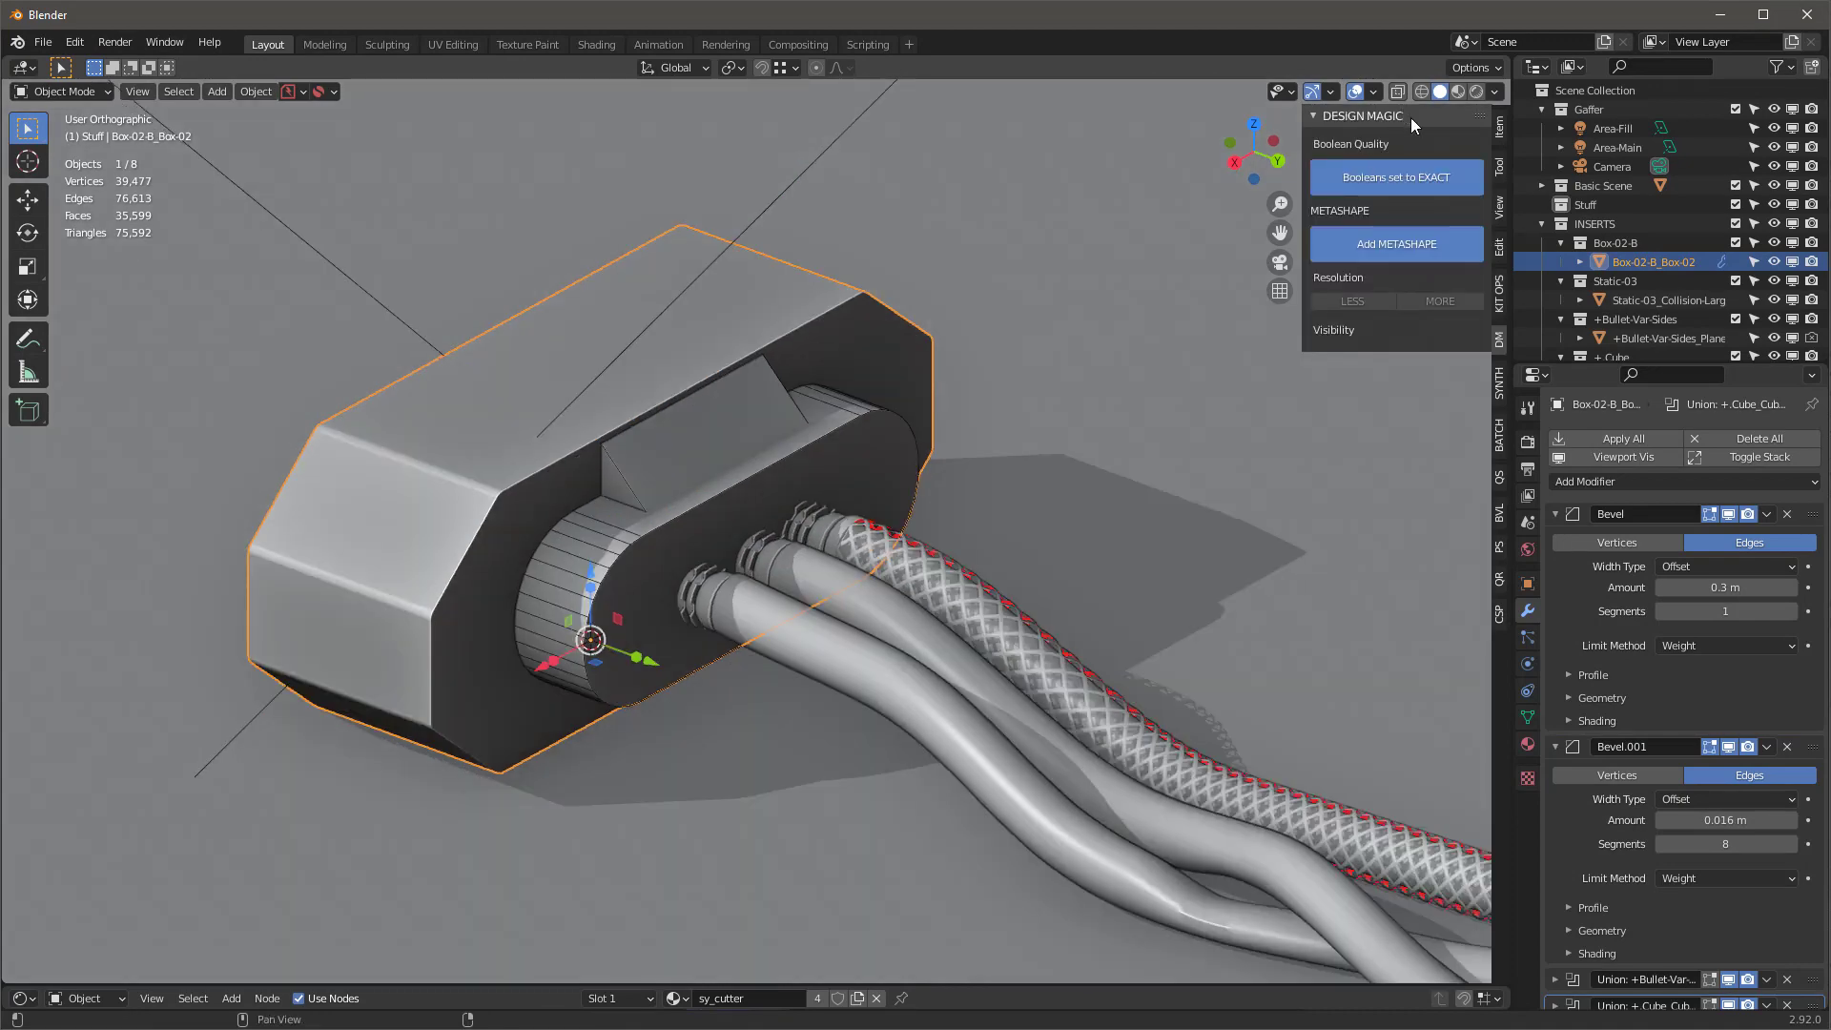
scroll(526, 464, "up", 2)
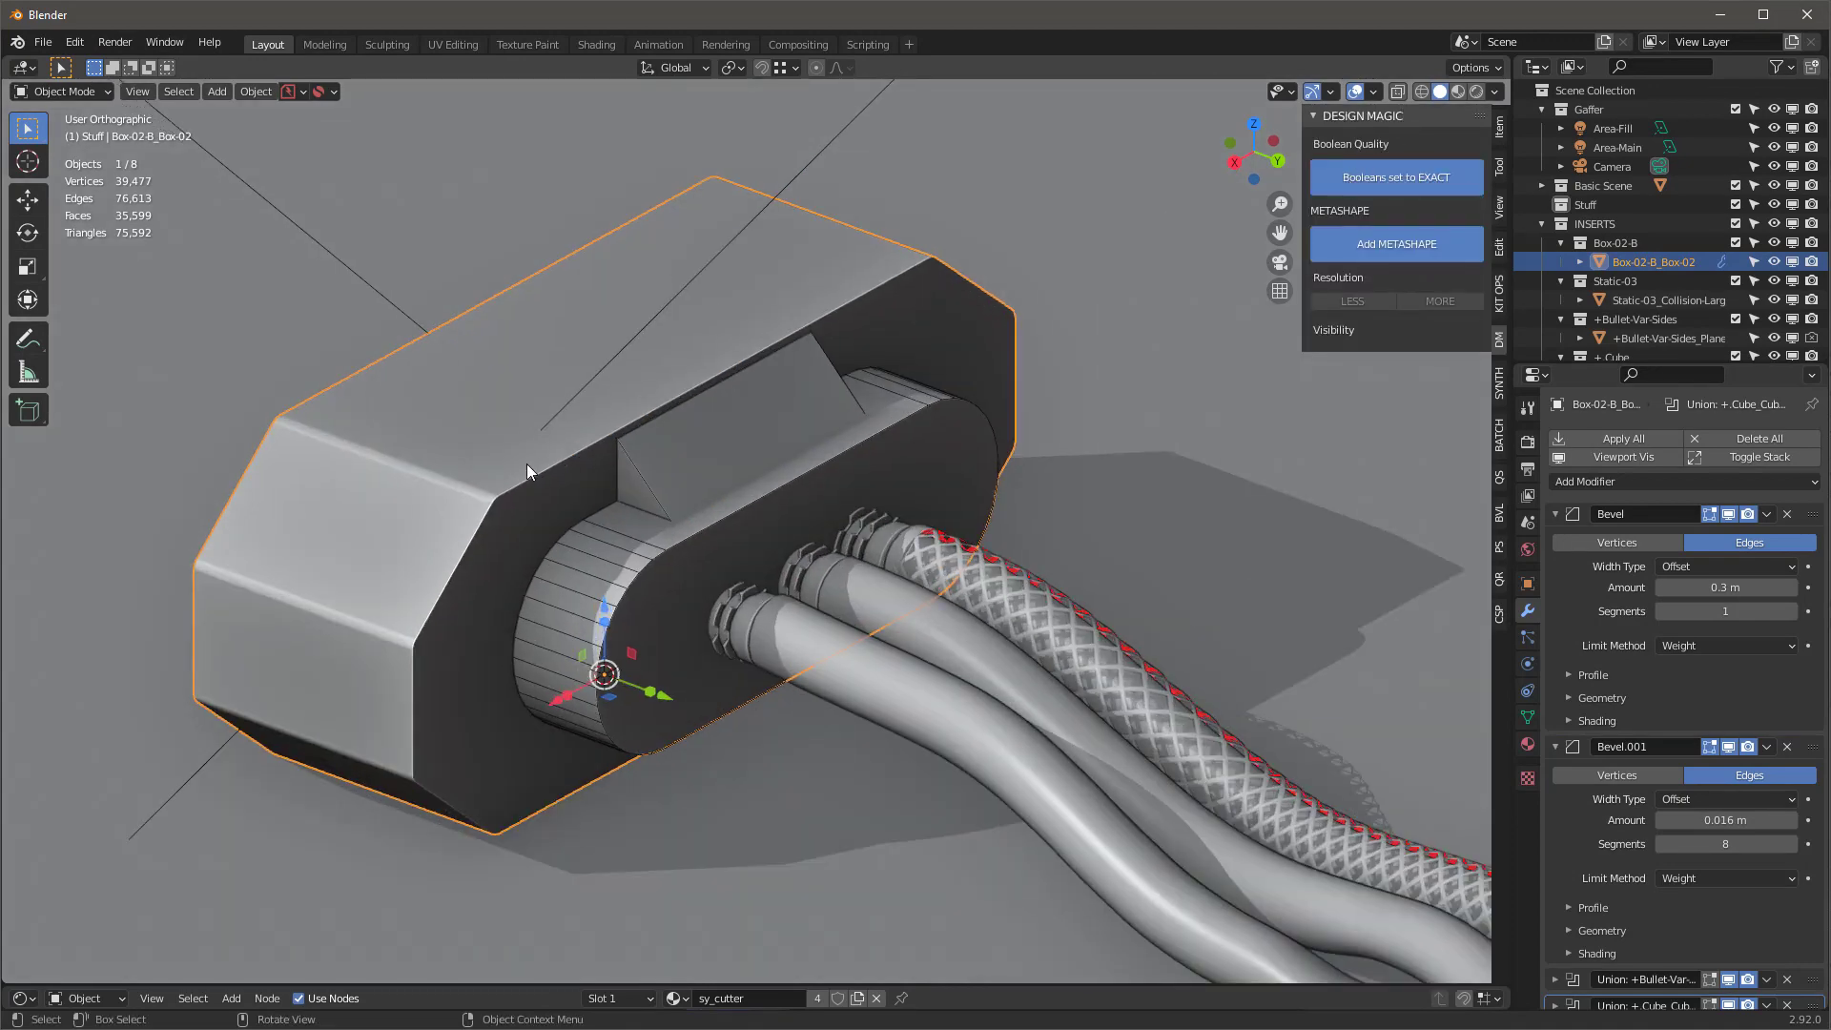
middle_click_drag(700, 536, 705, 496)
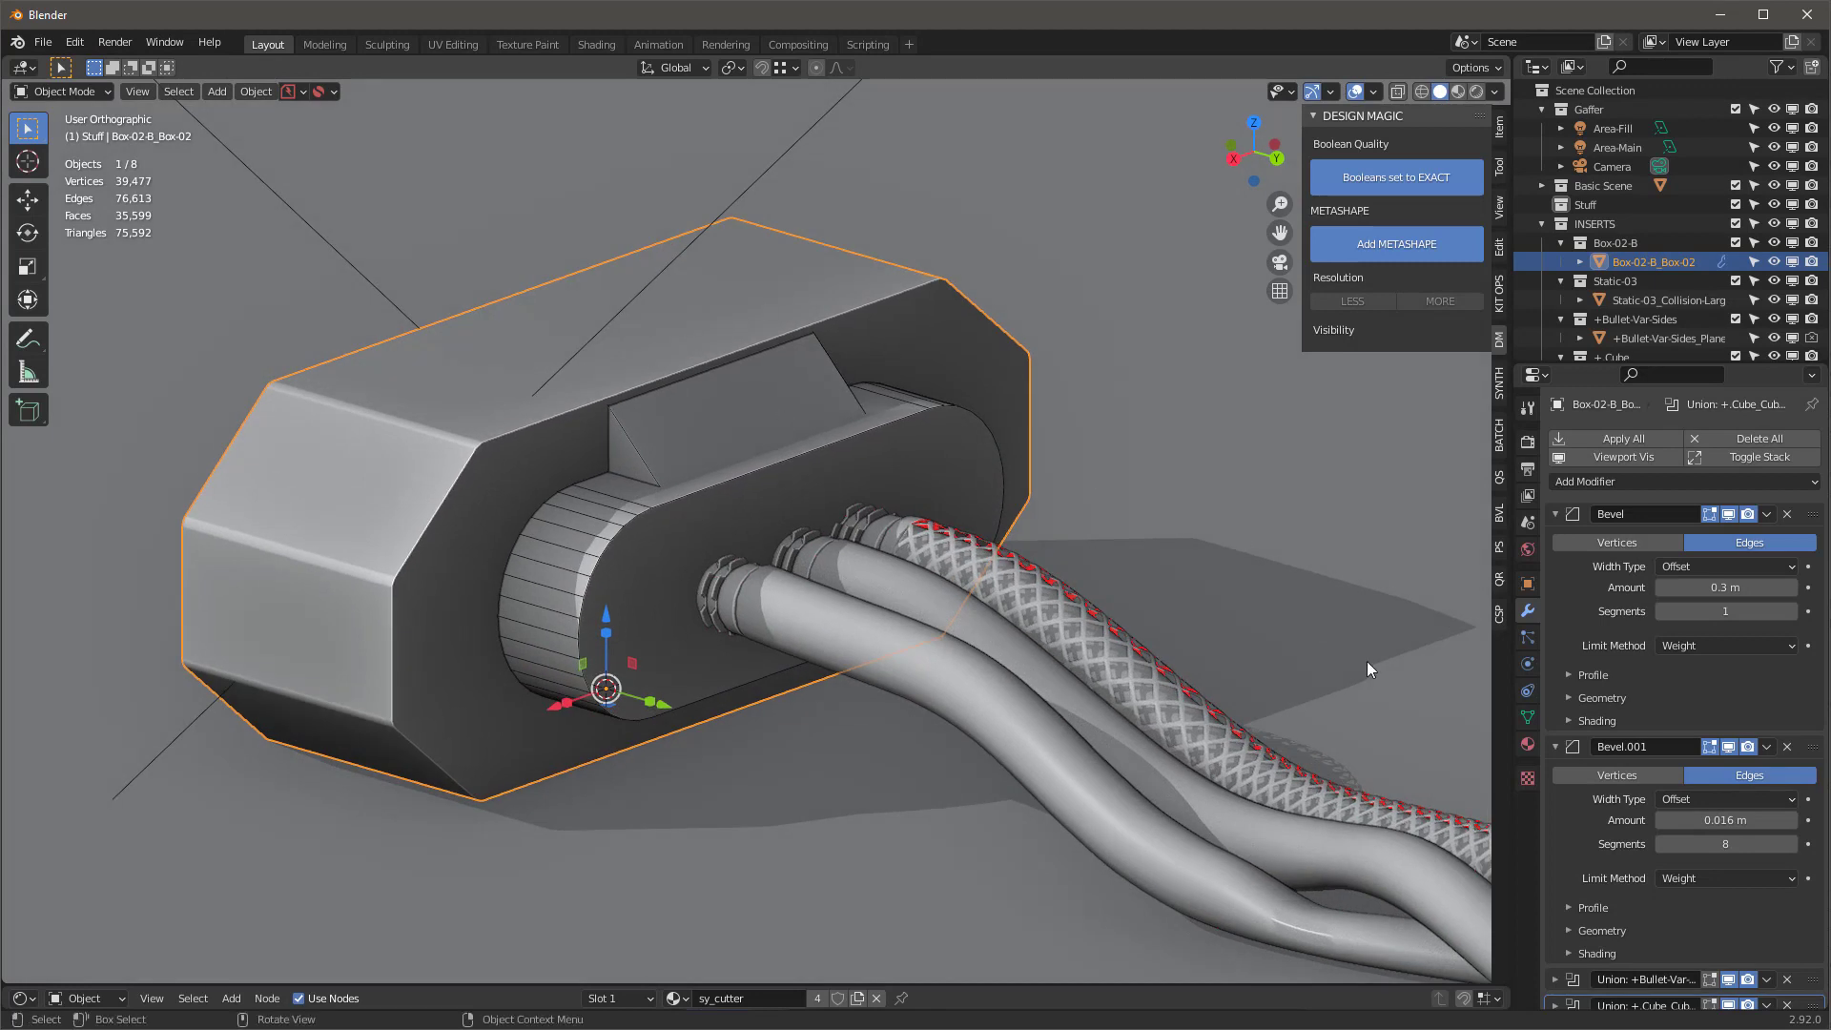
scroll(1685, 863, "down", 1)
left_click(1552, 974)
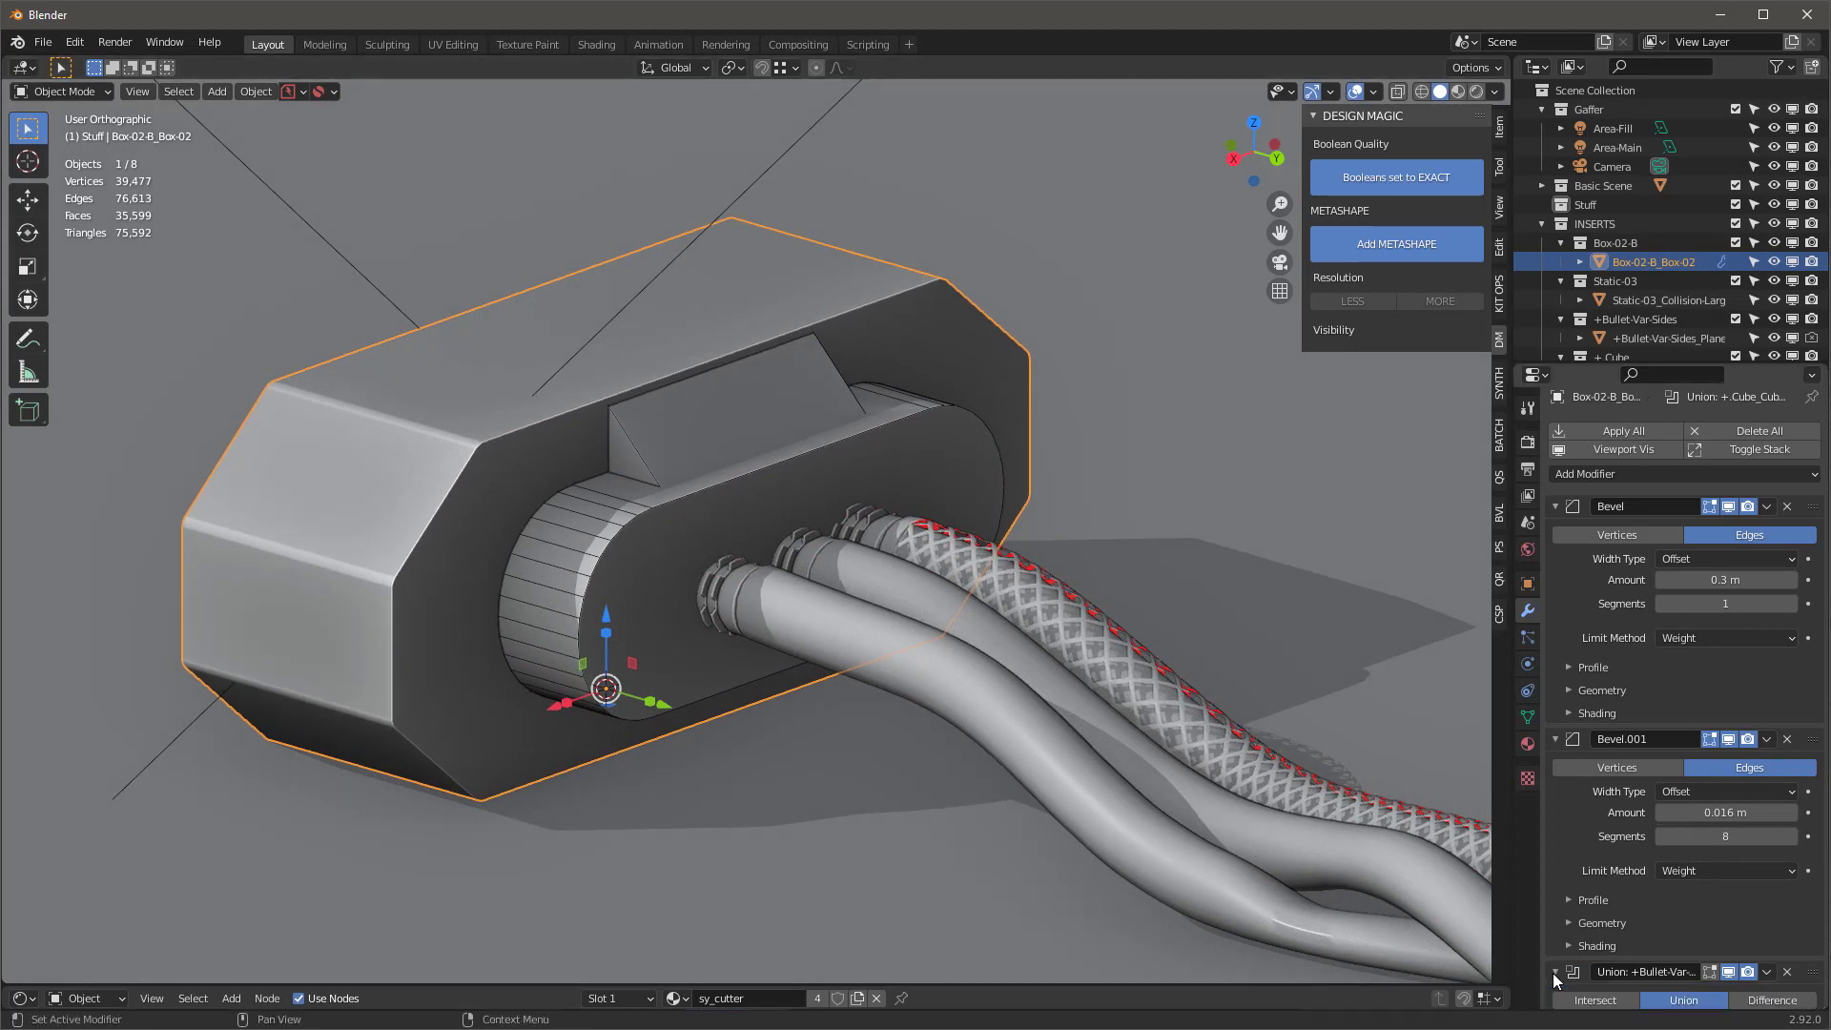
scroll(1612, 868, "down", 5)
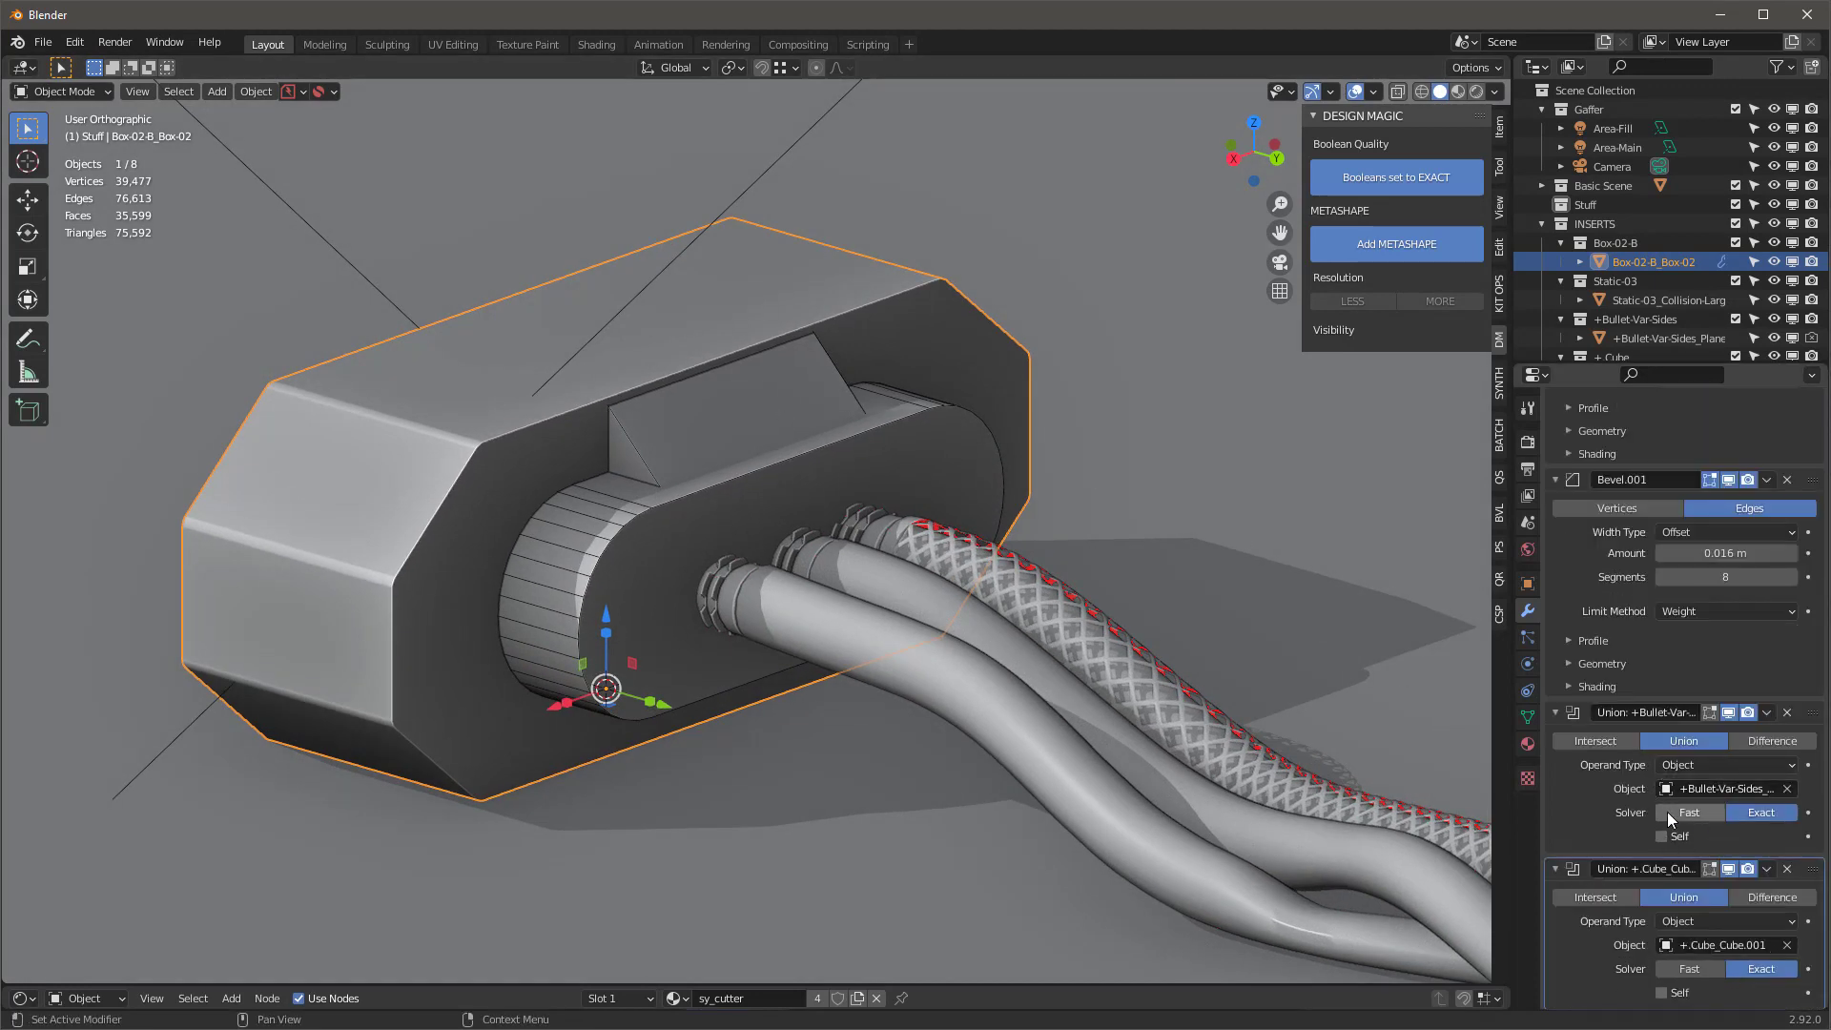
left_click(1400, 180)
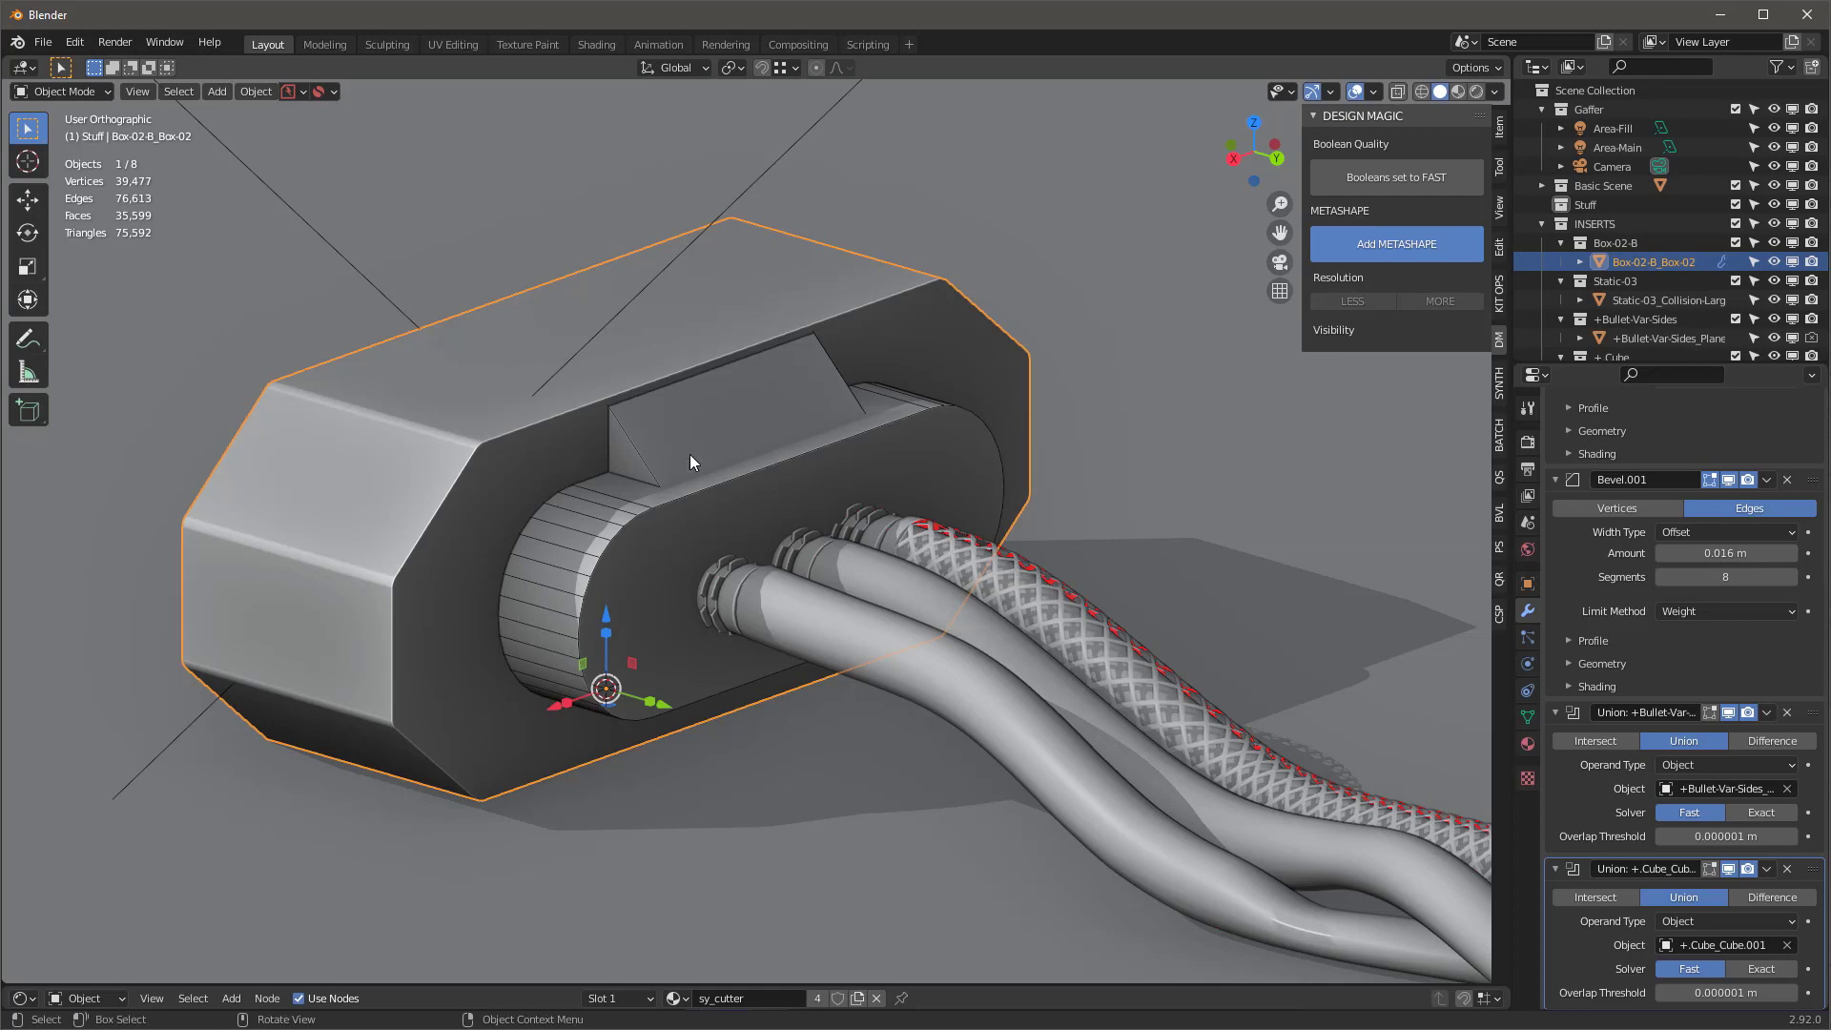
Add a Metashape to the box and raise its resolution to a voxel size of 0.015 m
left_click(1398, 249)
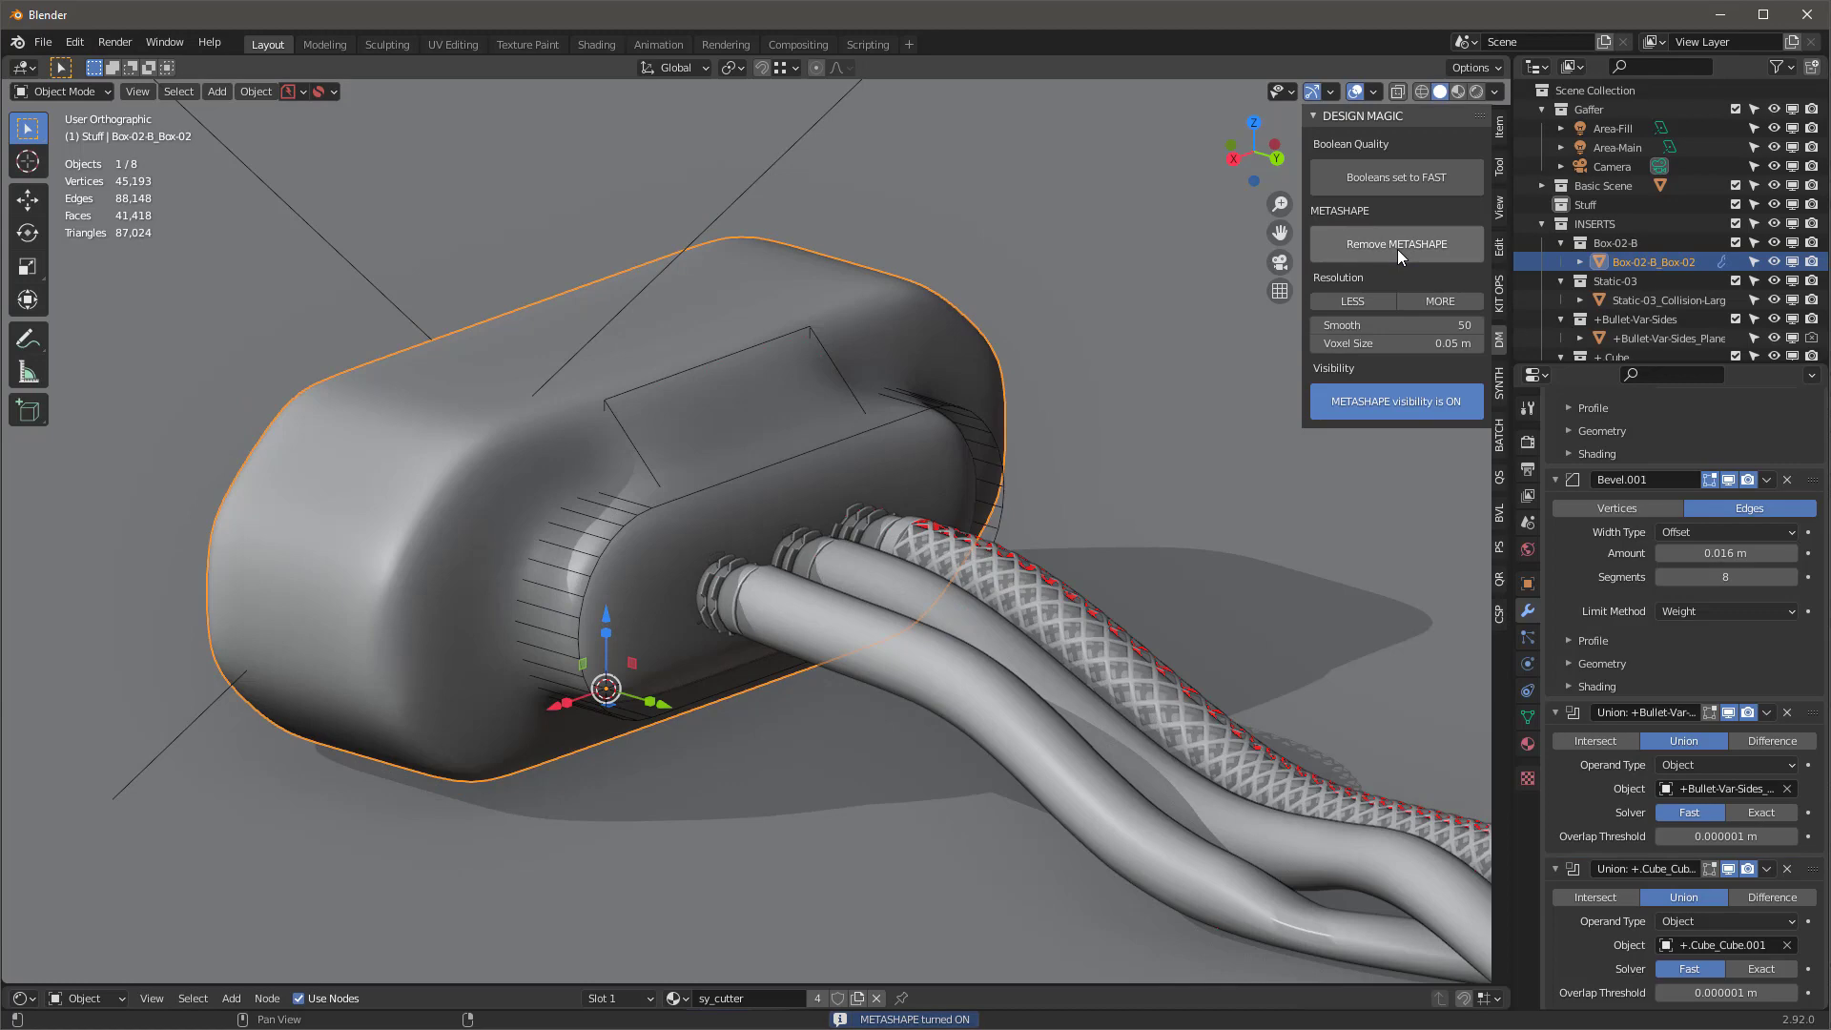
middle_click_drag(614, 496, 584, 420)
left_click(1440, 301)
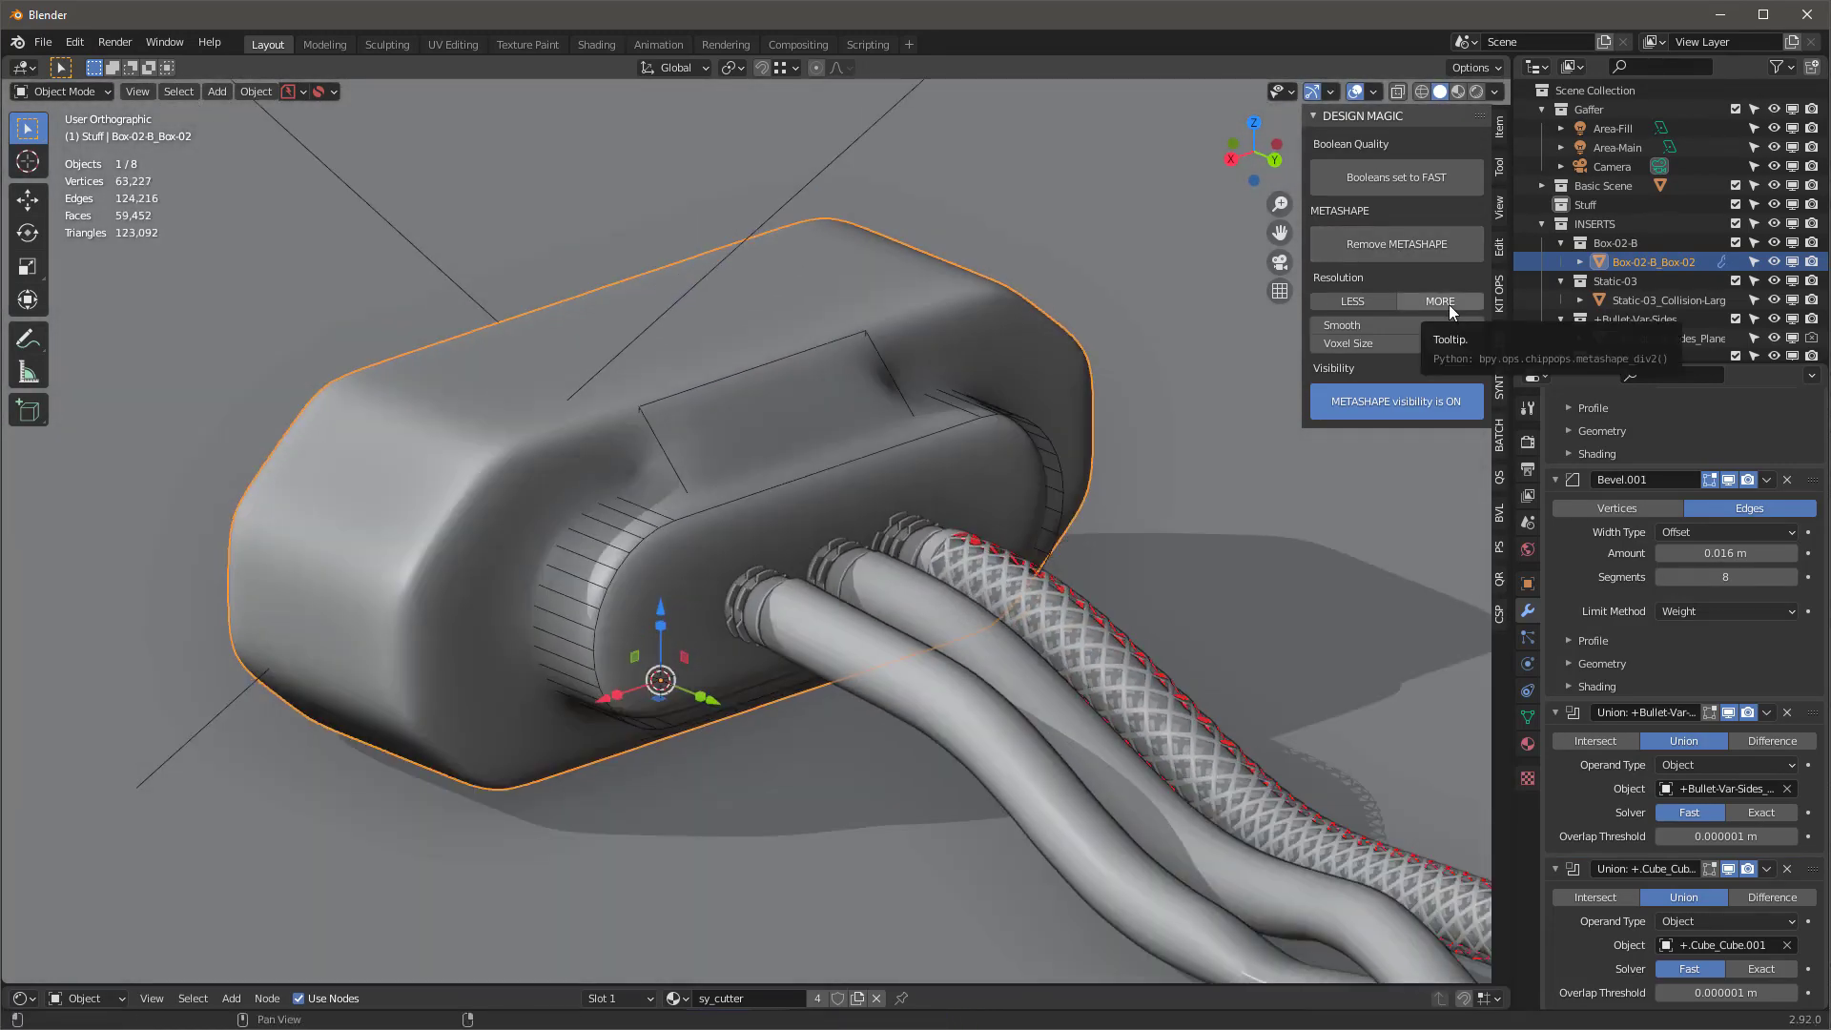
left_click(1446, 301)
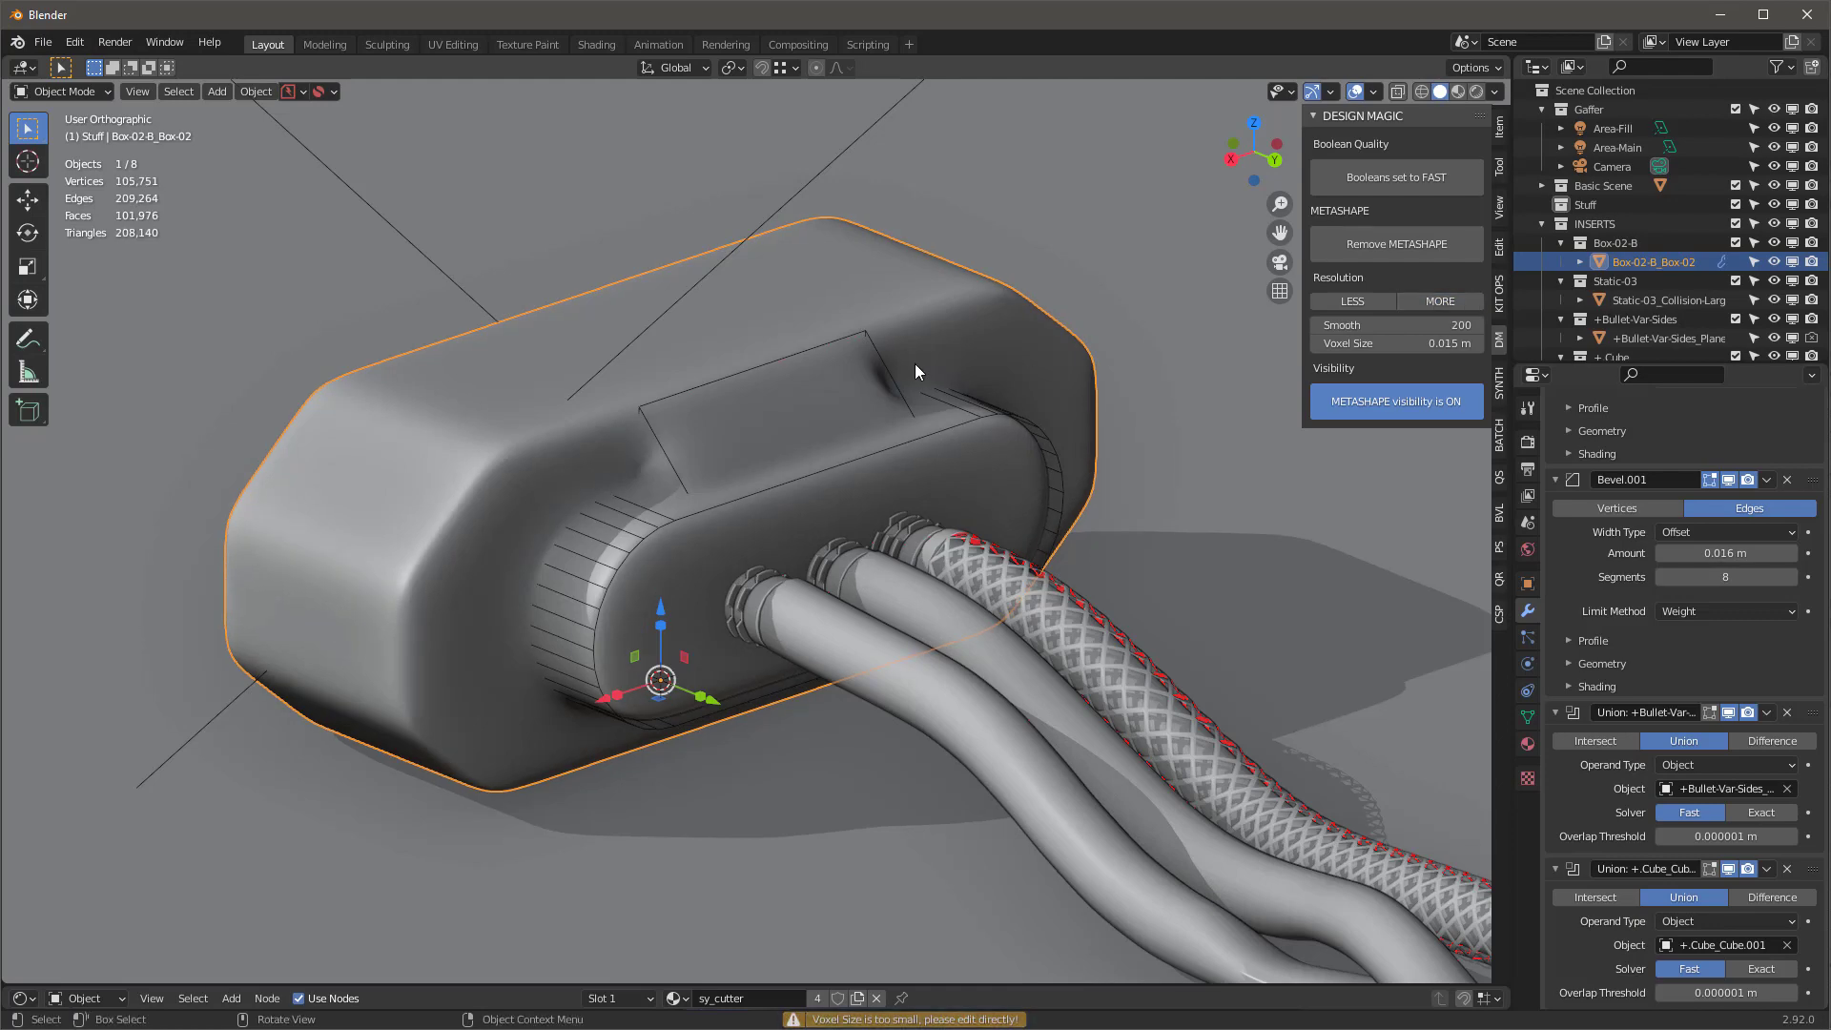
Show the wireframe over the meshes and set the Metashape's Smooth value to 30
key("q")
left_click(826, 359)
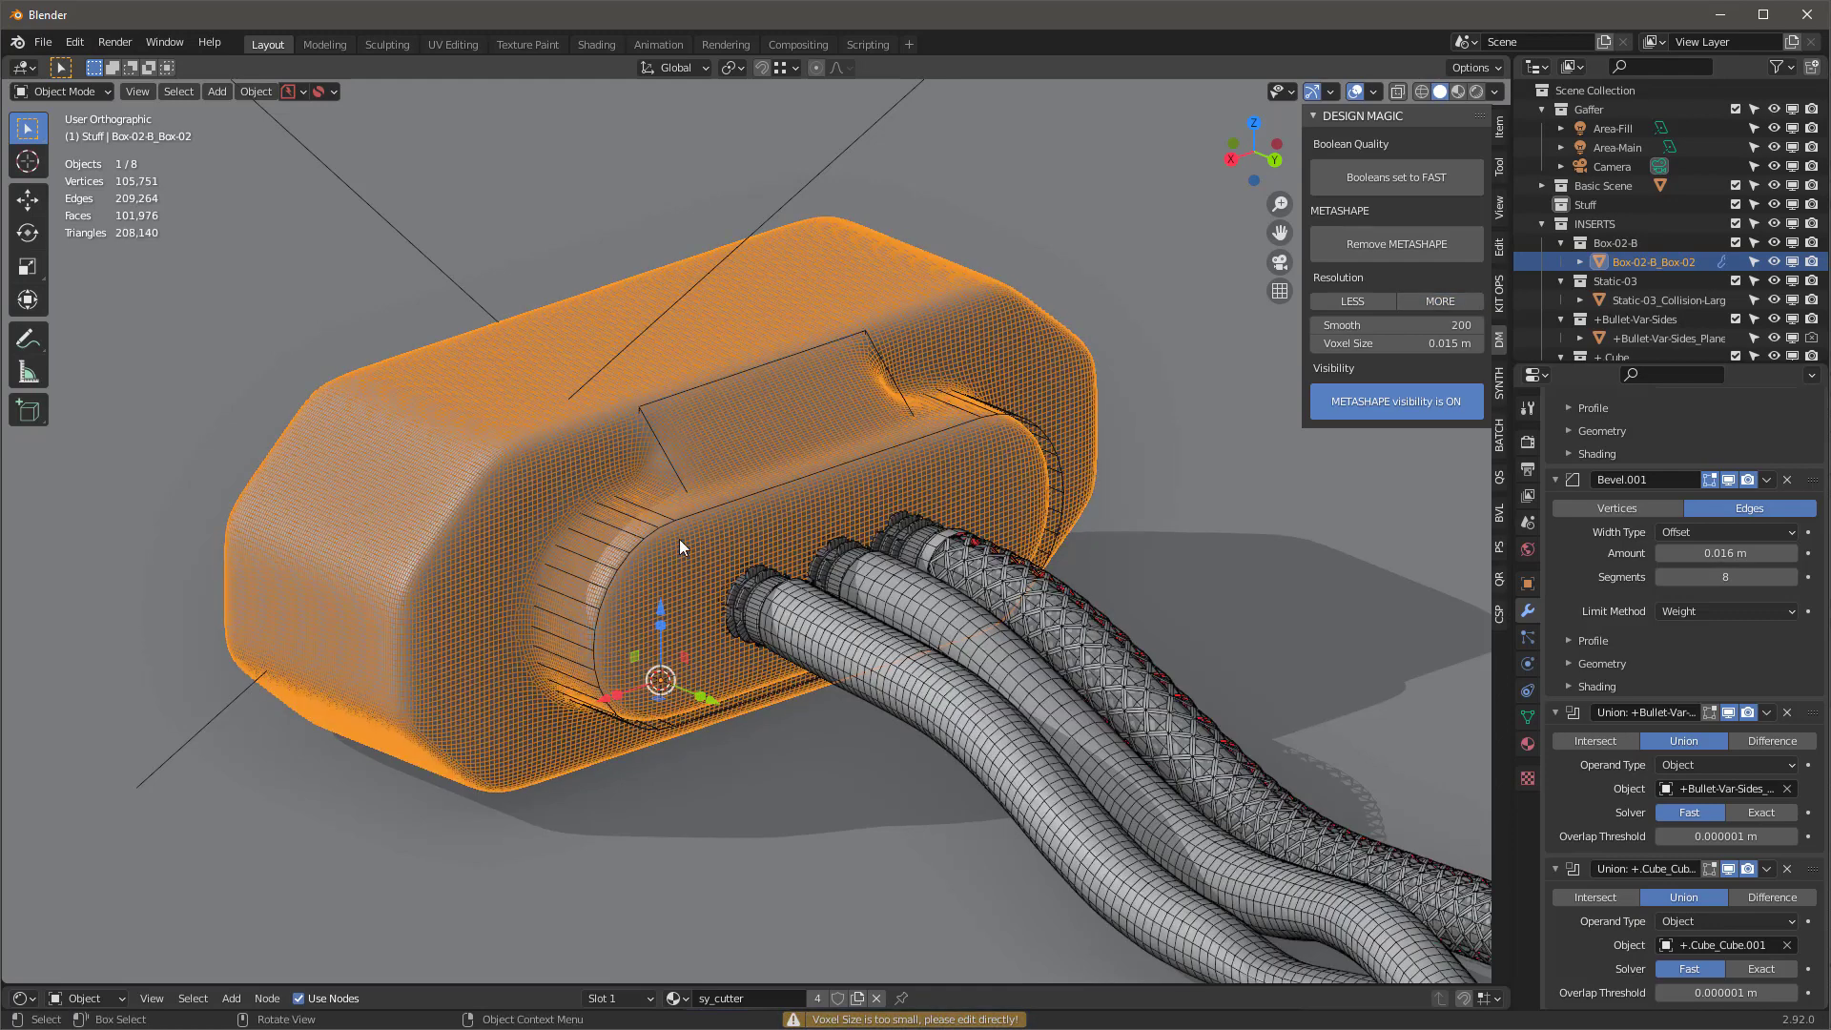
left_click(1439, 327)
type("30")
key("Return")
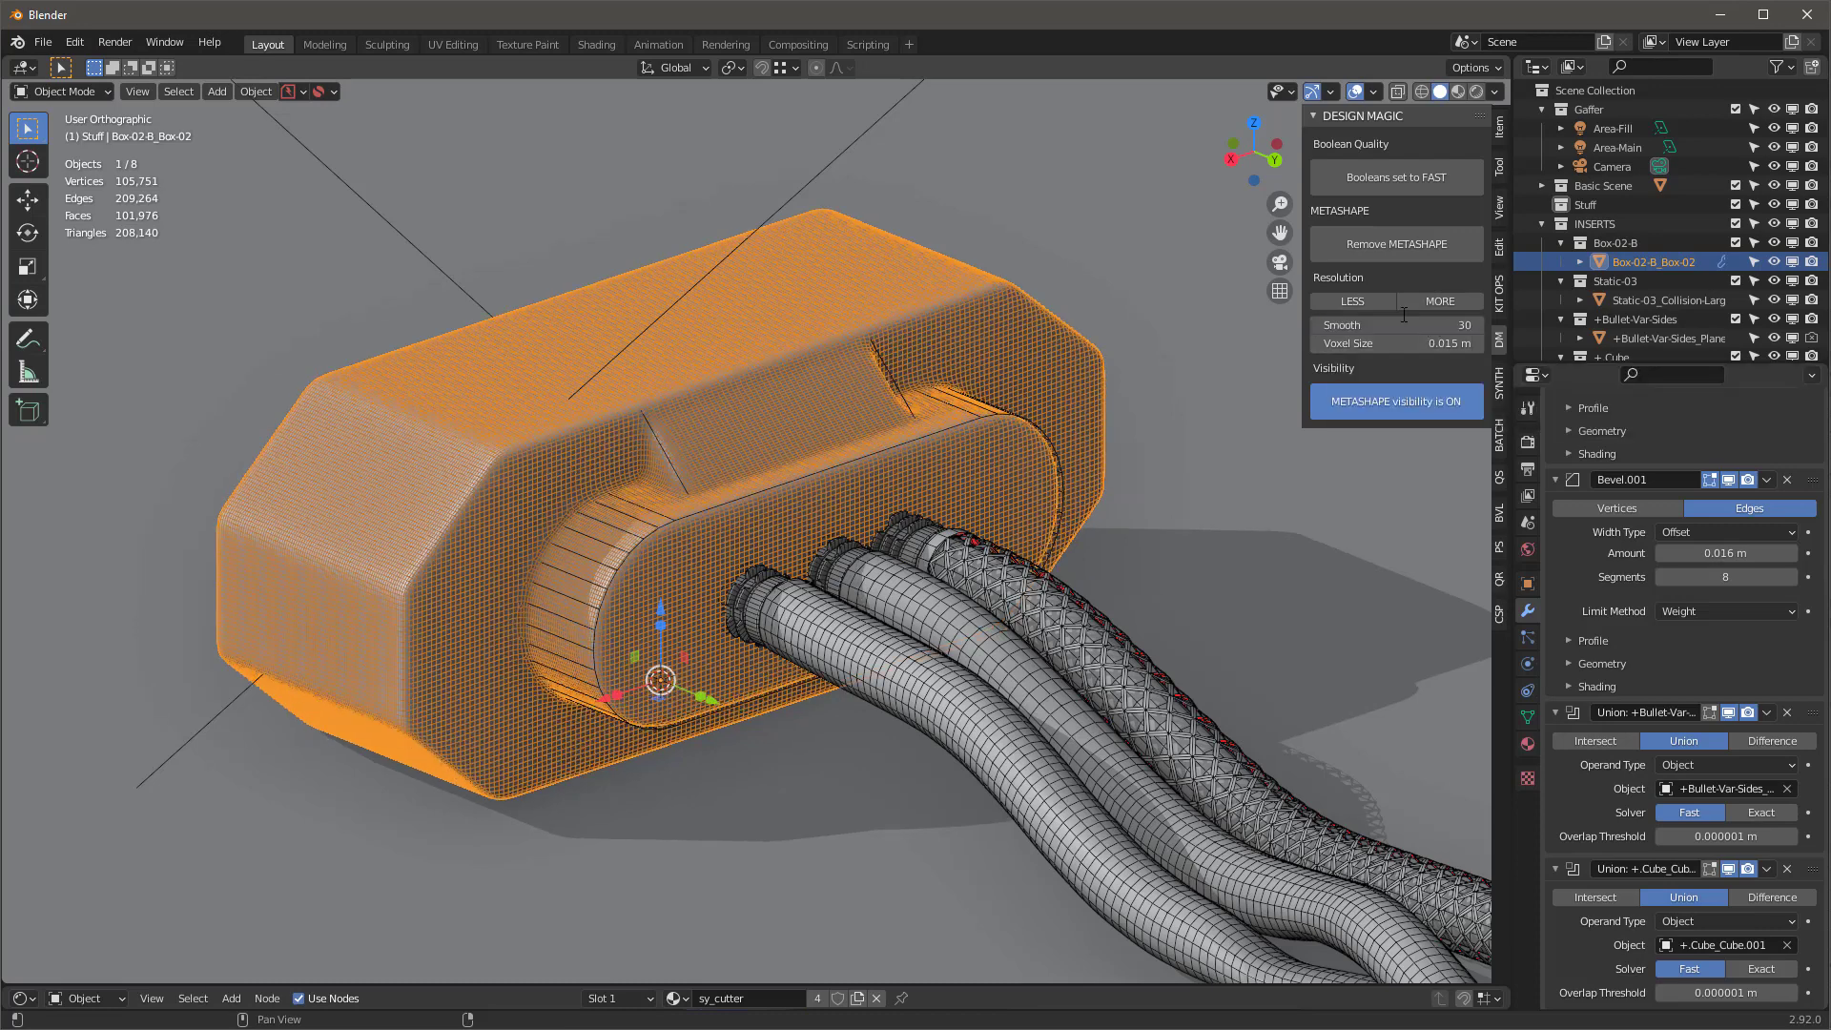
Hide the viewport overlays, set the Metashape's Smooth value to 40, and inspect the blend around the wedge
key("shift+alt+z")
mouse_move(673, 501)
middle_mouse_down()
mouse_move(545, 477)
mouse_move(454, 506)
mouse_move(672, 492)
middle_mouse_up()
left_click(1326, 327)
type("40")
key("Return")
middle_click_drag(713, 425, 774, 406)
scroll(694, 449, "up", 7)
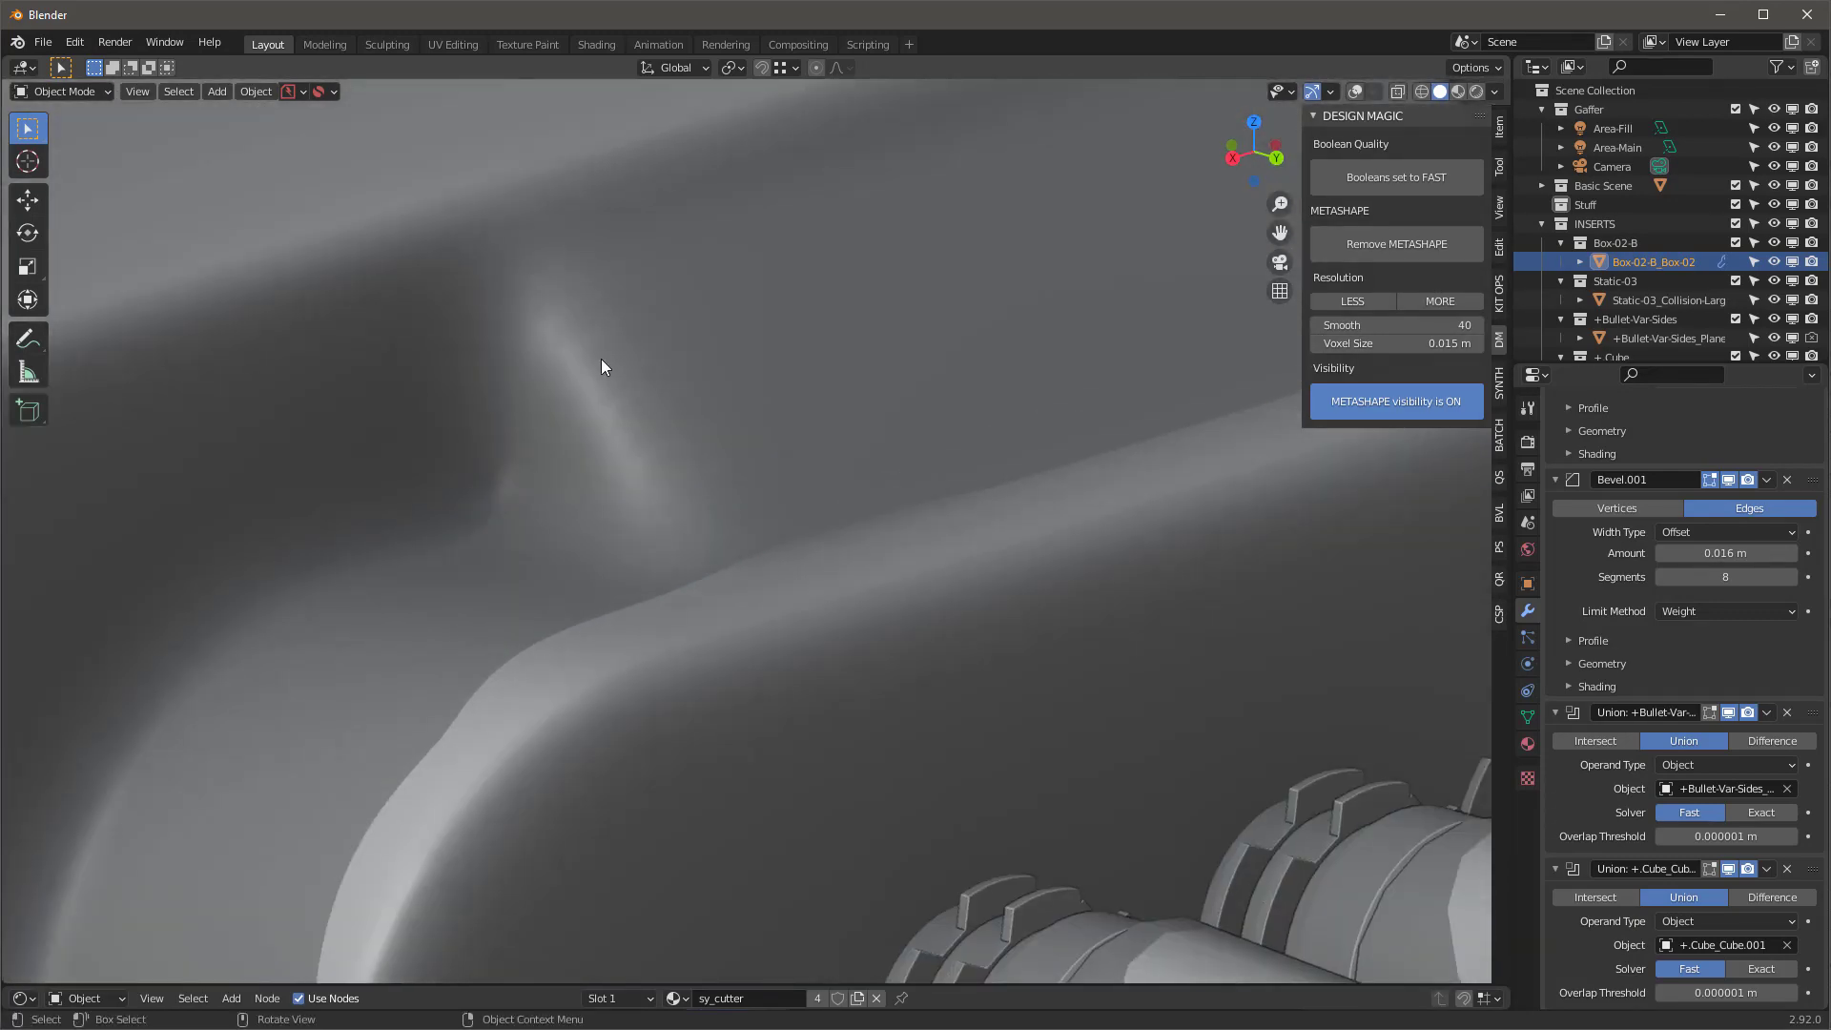
scroll(616, 438, "down", 7)
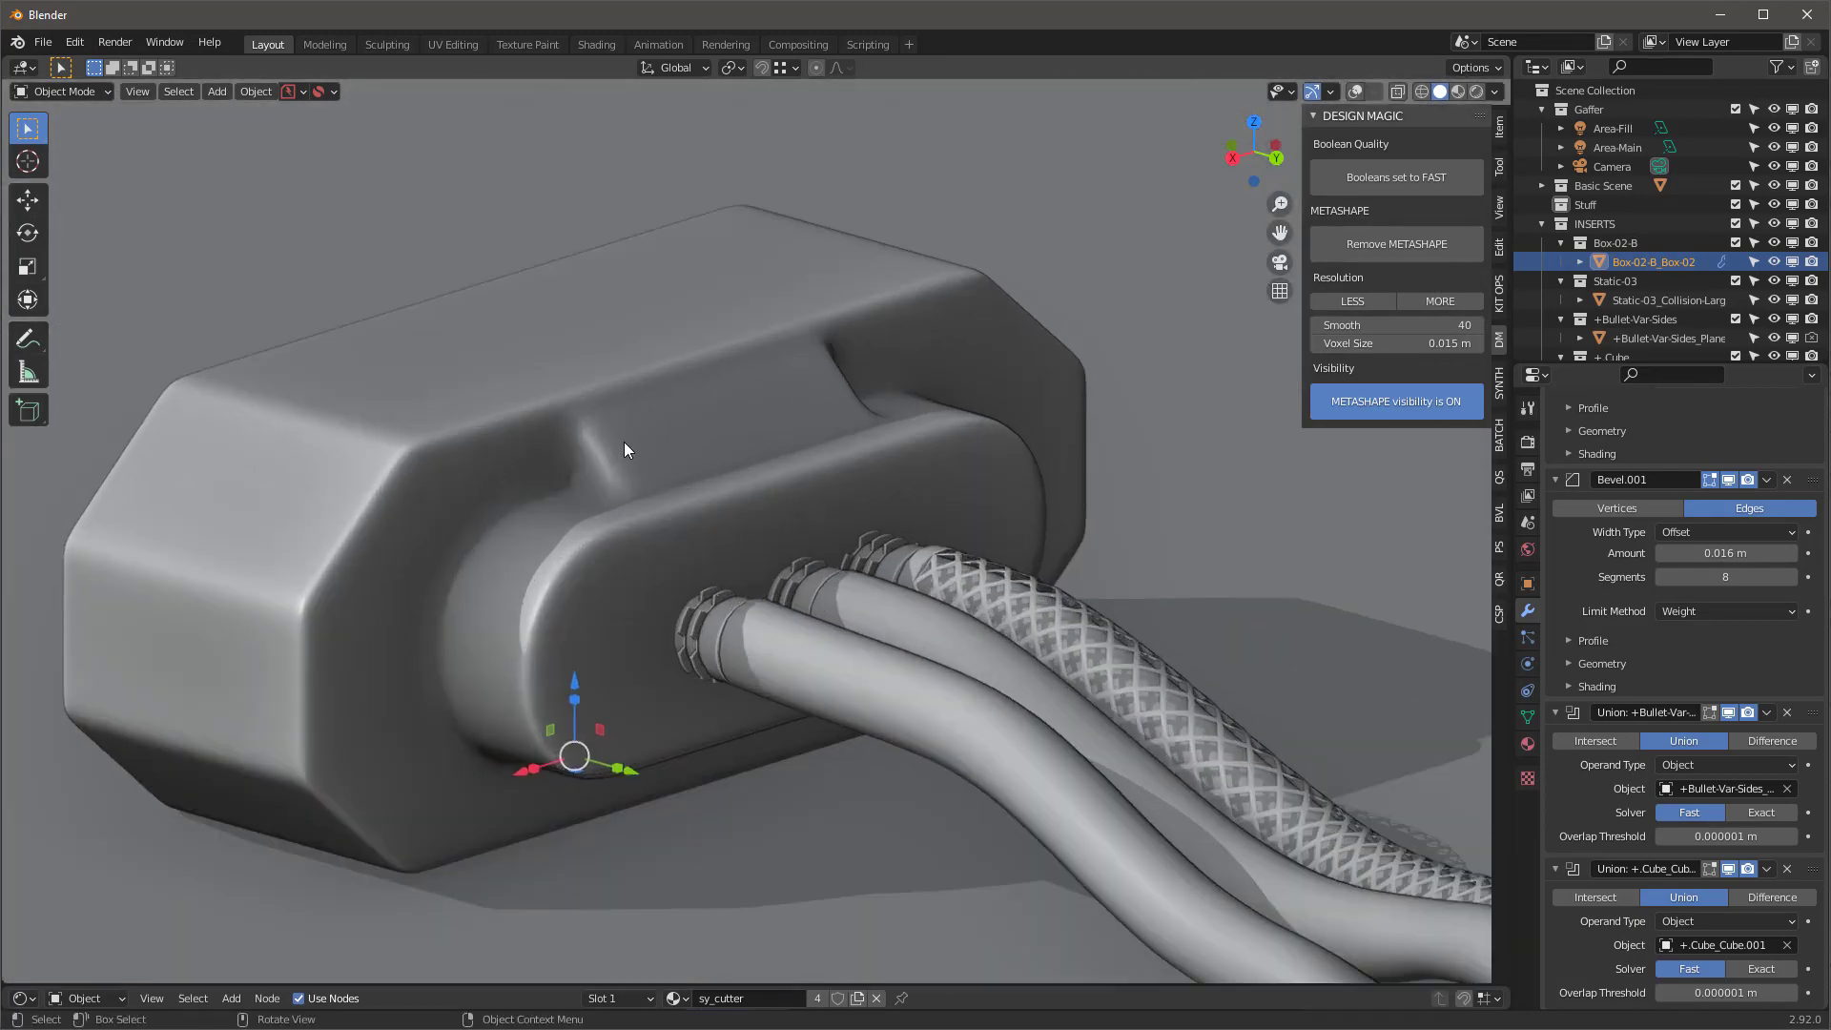
scroll(654, 435, "down", 3)
scroll(684, 419, "up", 3)
Restore the overlays, isolate the wedge insert in local view, and toggle its display from wireframe to solid
left_click(1356, 92)
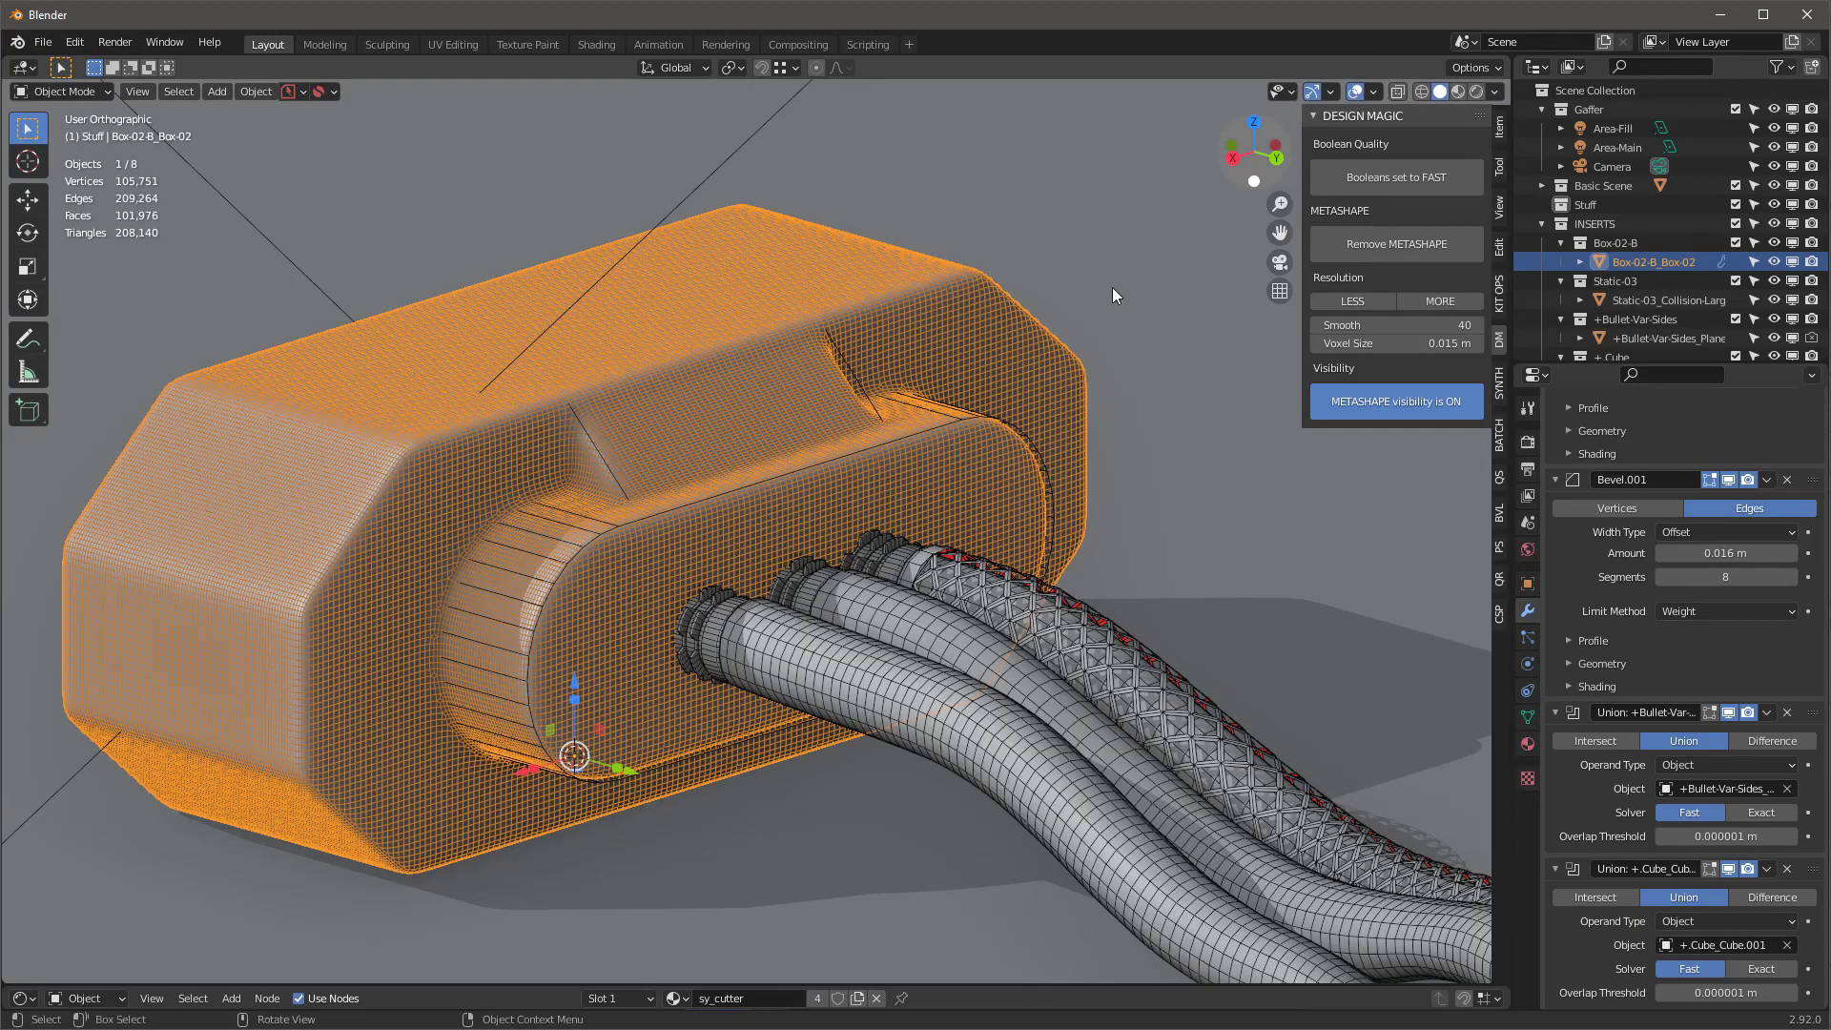
left_click(856, 380)
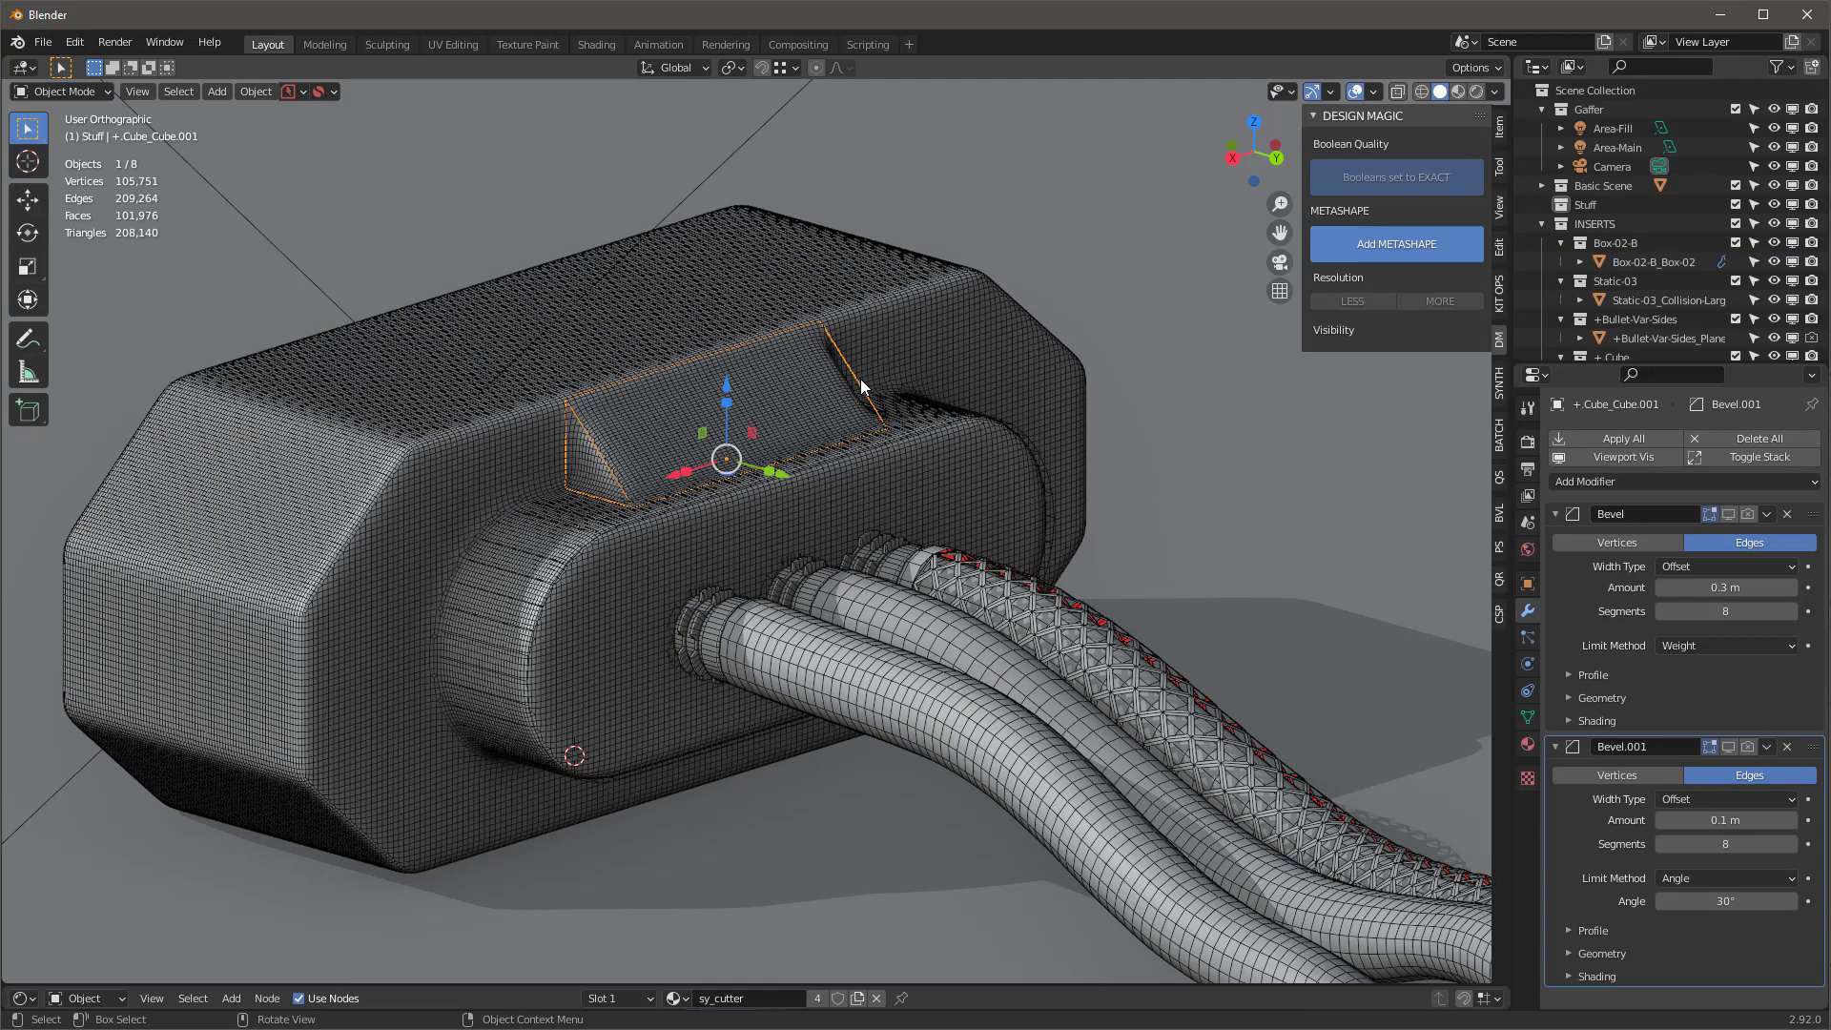
key("KP_Divide")
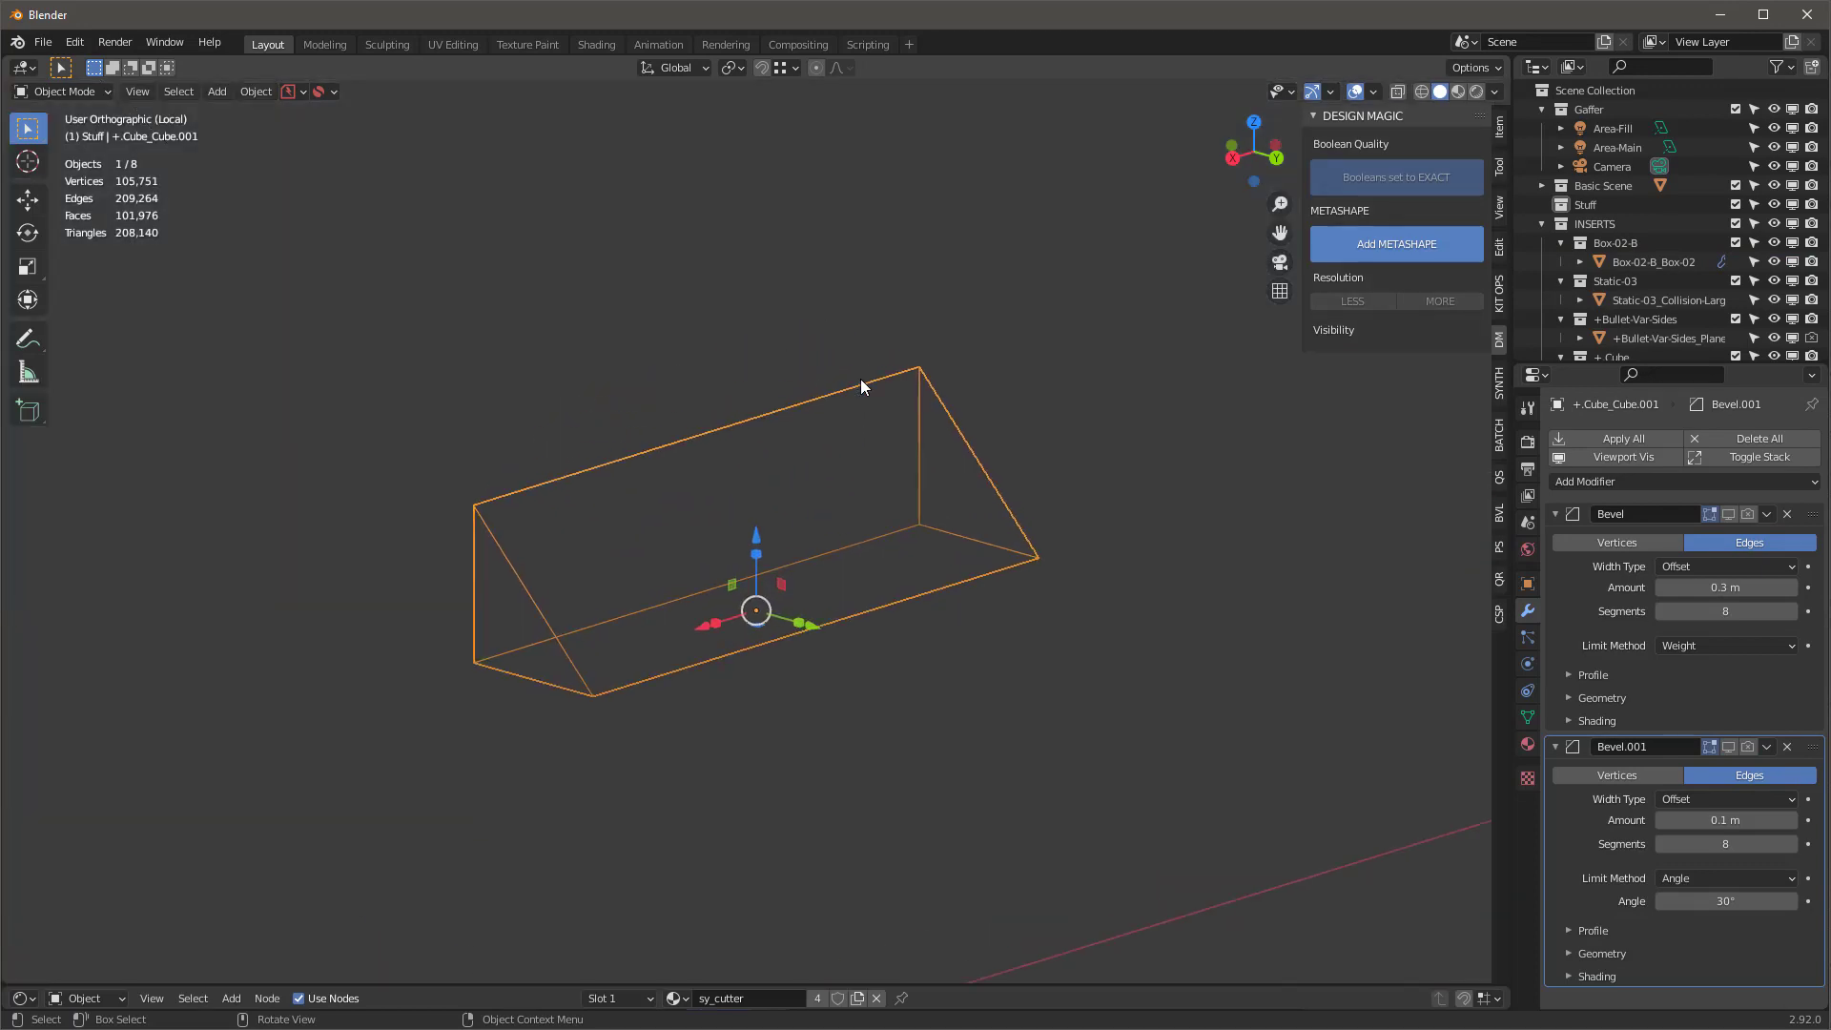
left_click(118, 334)
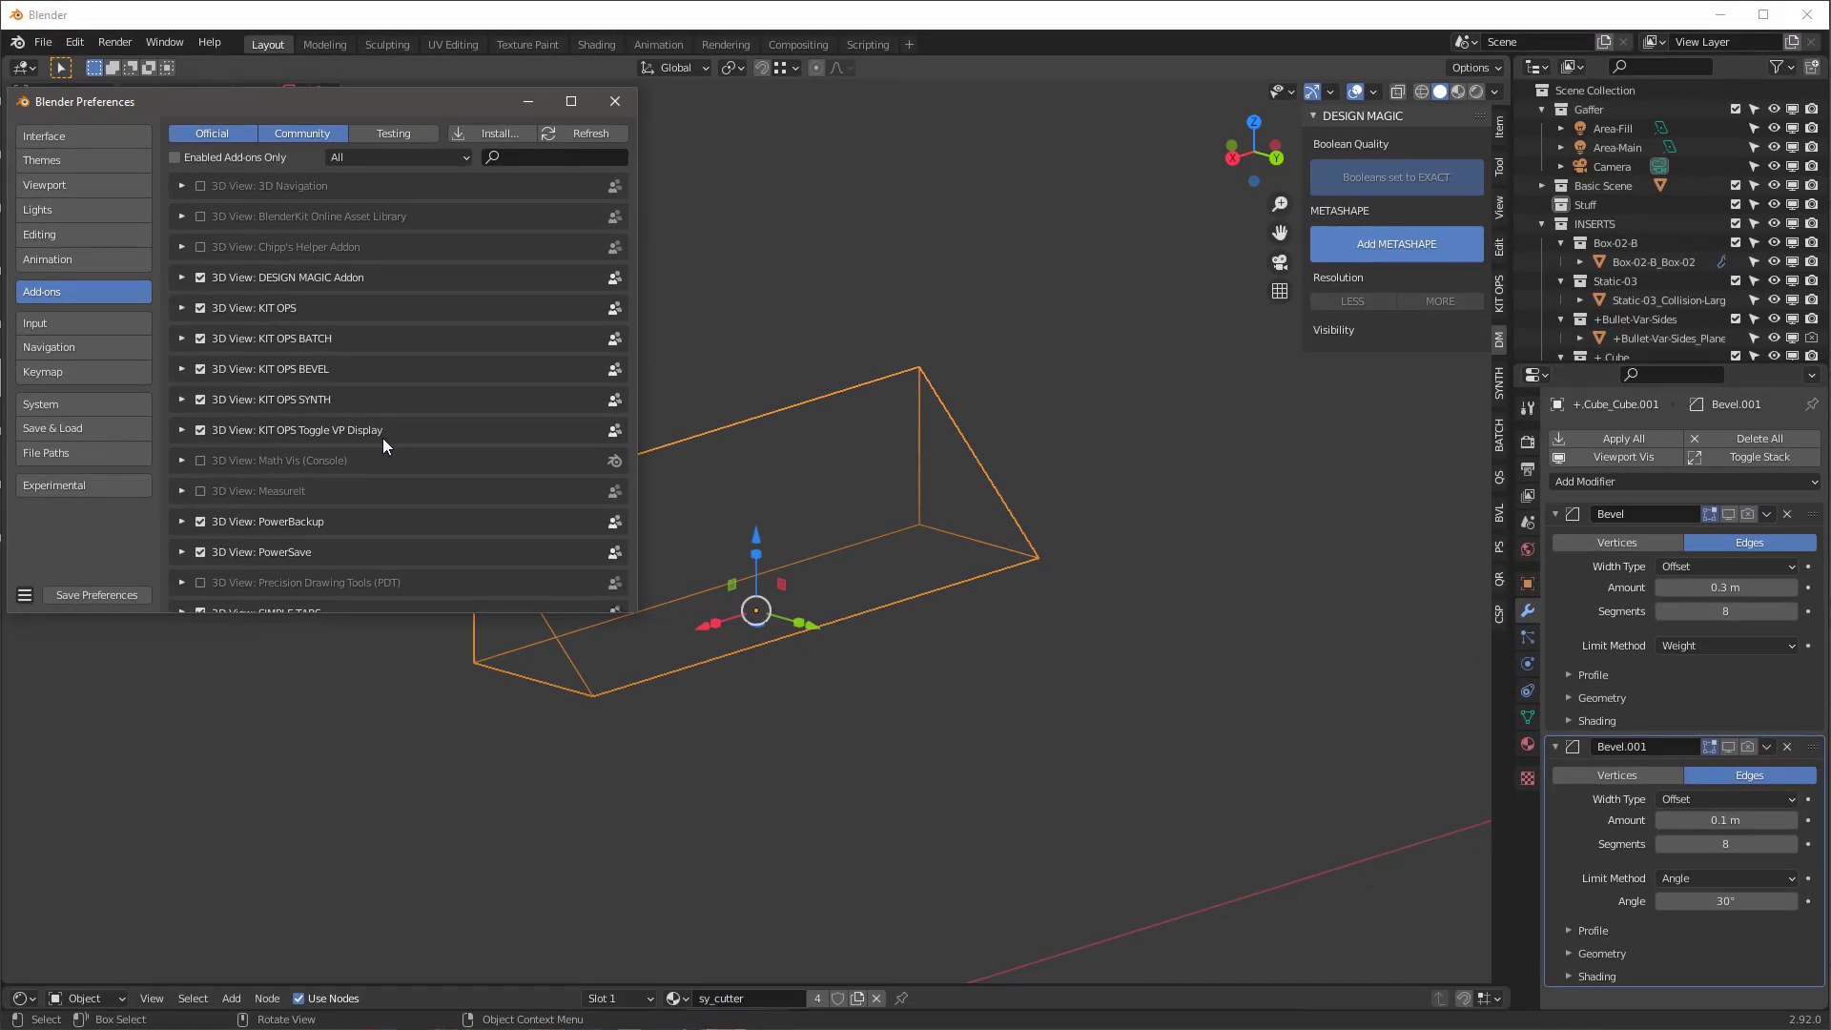
left_click(944, 320)
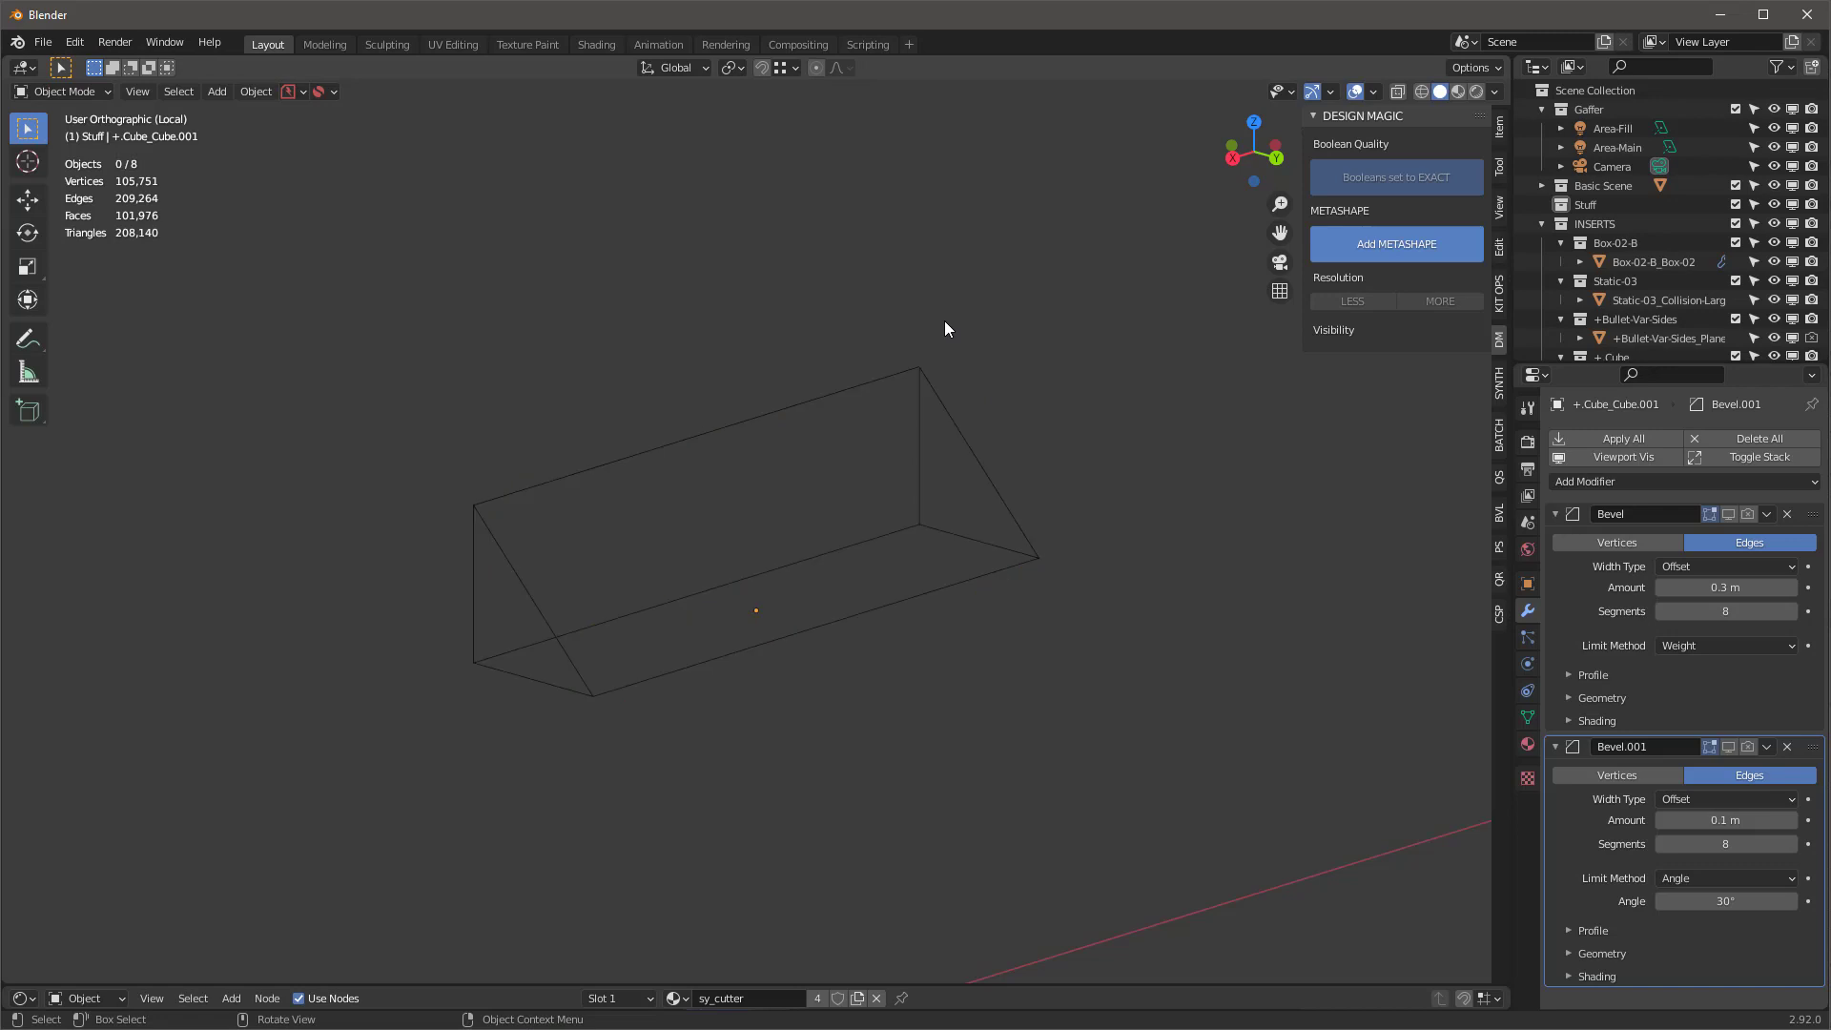
left_click(948, 426)
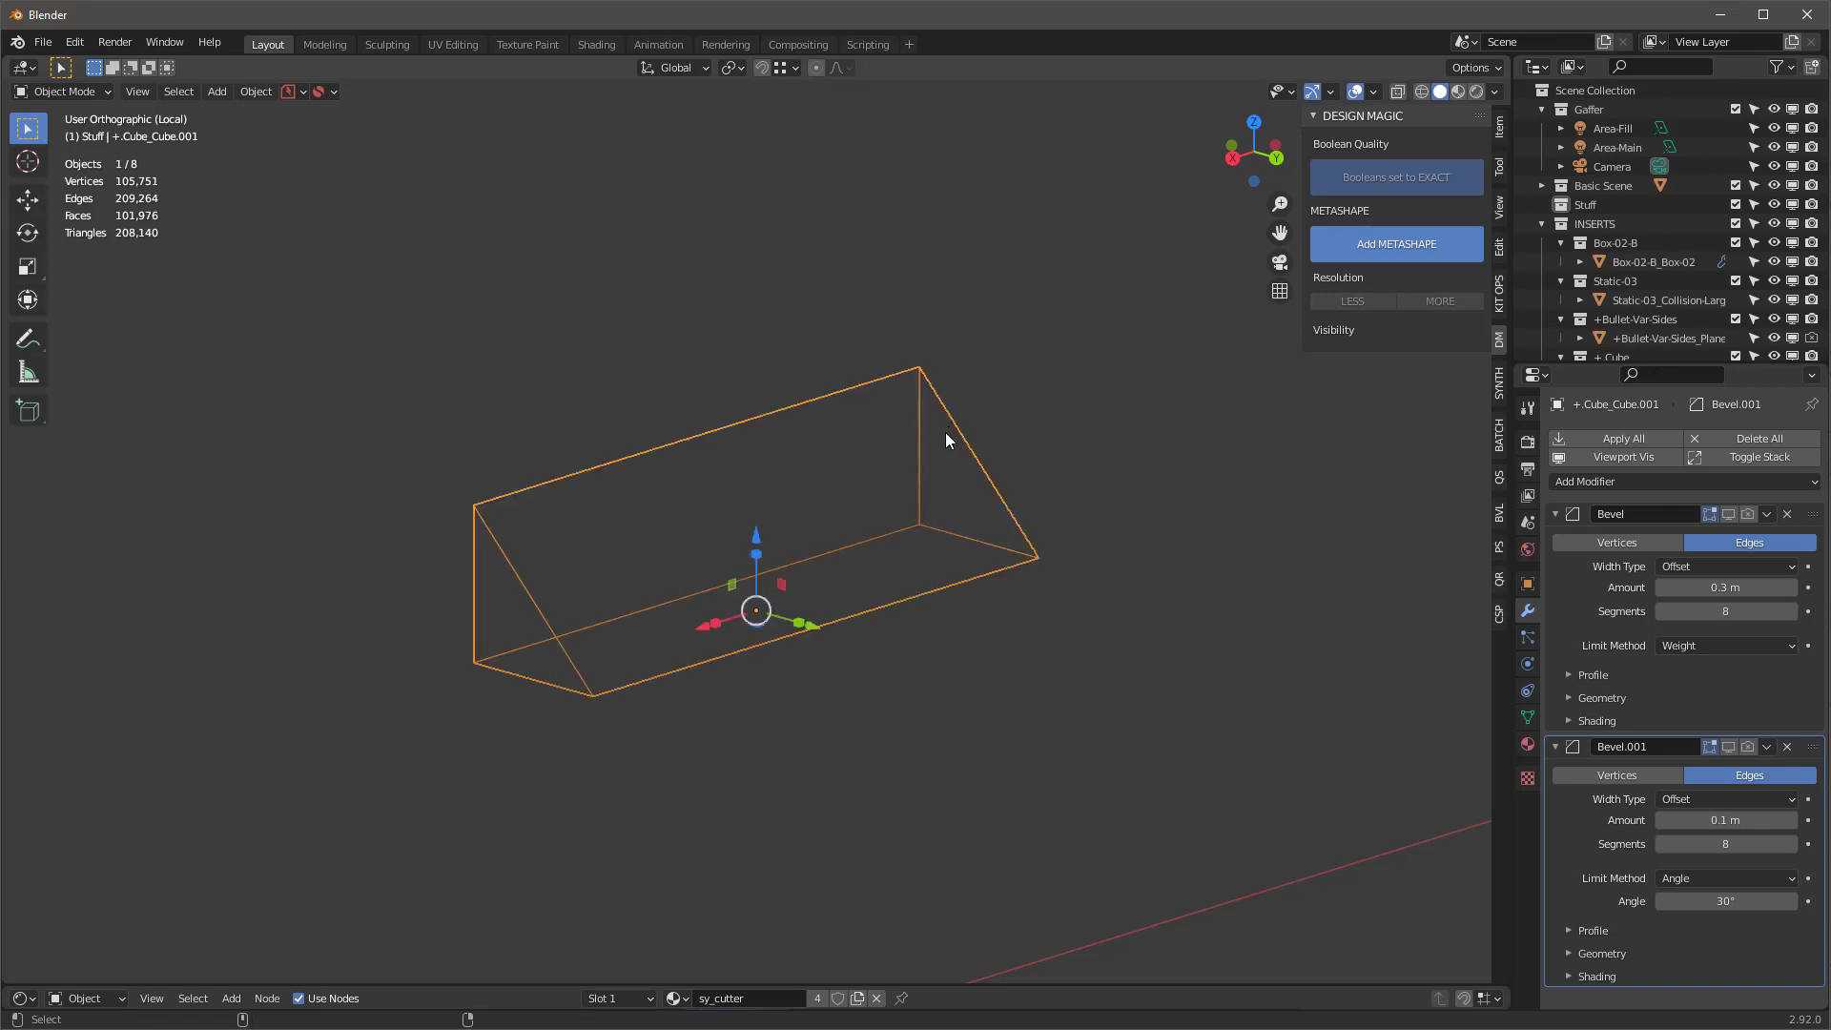
key("ctrl+alt+b")
key("ctrl+alt+b")
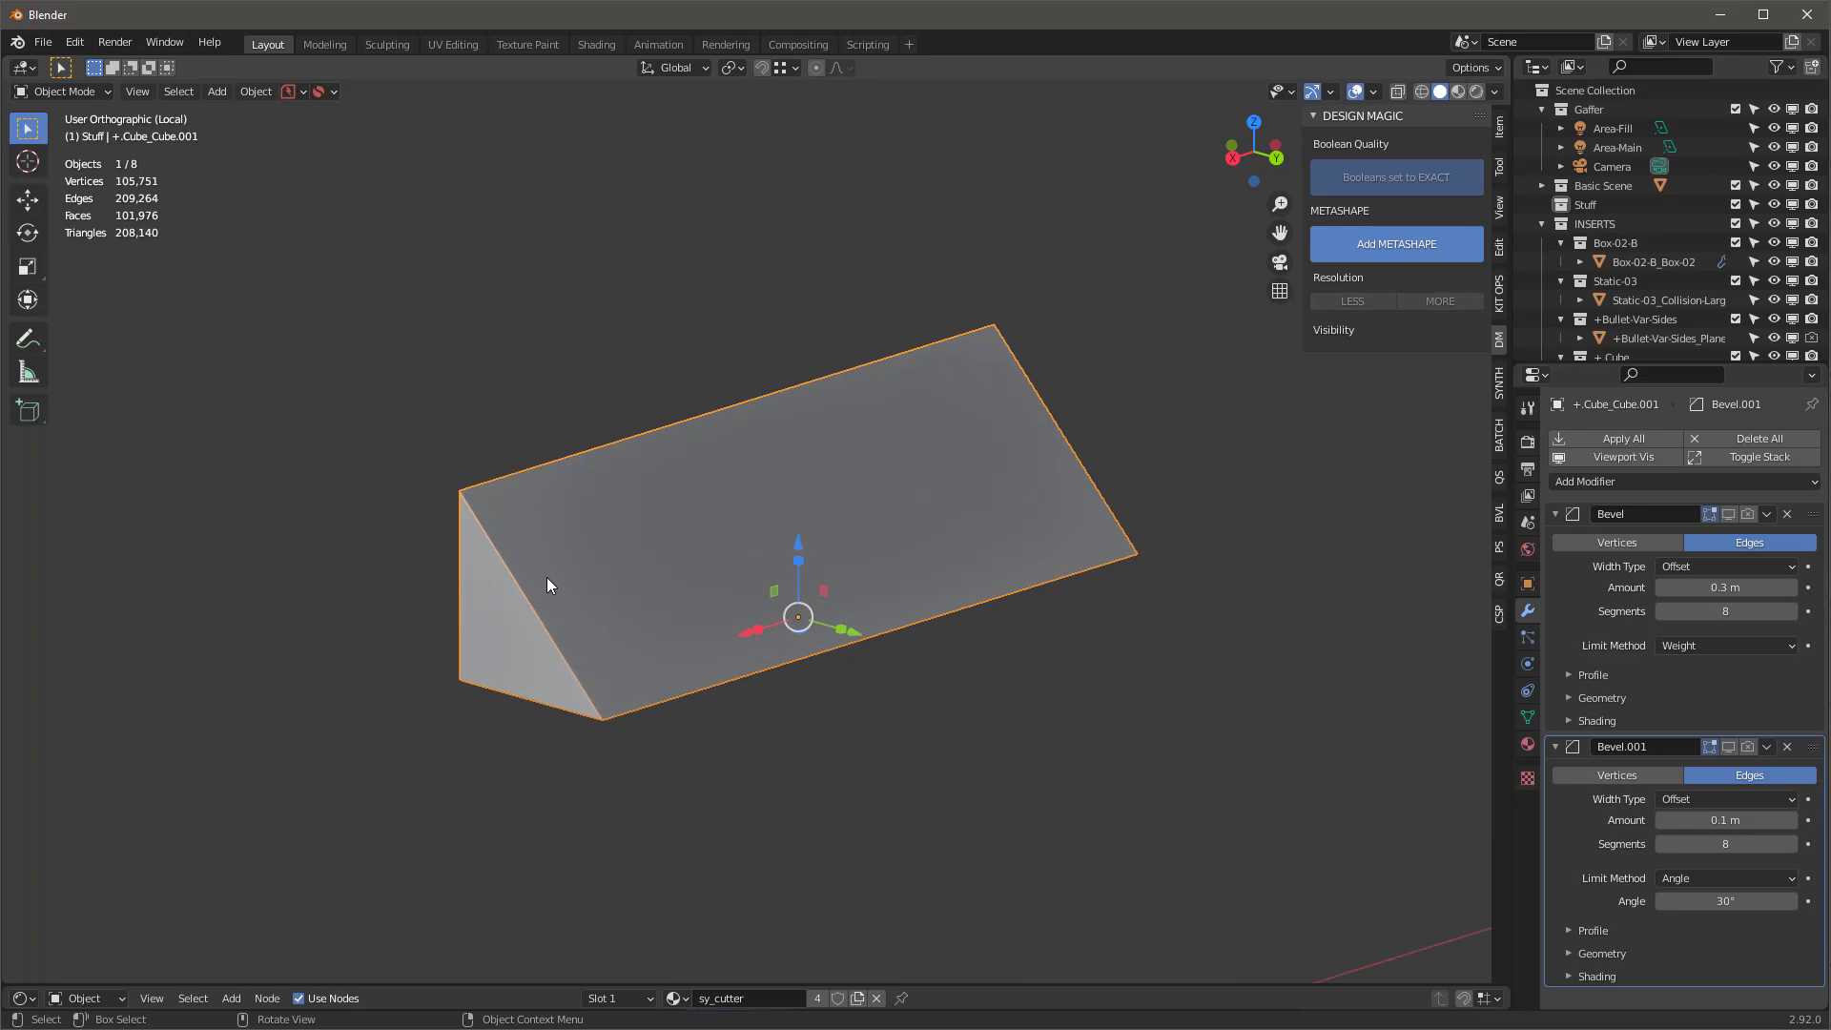
Select the wedge's entire mesh in edit mode and reset the edges' Mean Bevel Weight to 0
key("Tab")
key("a")
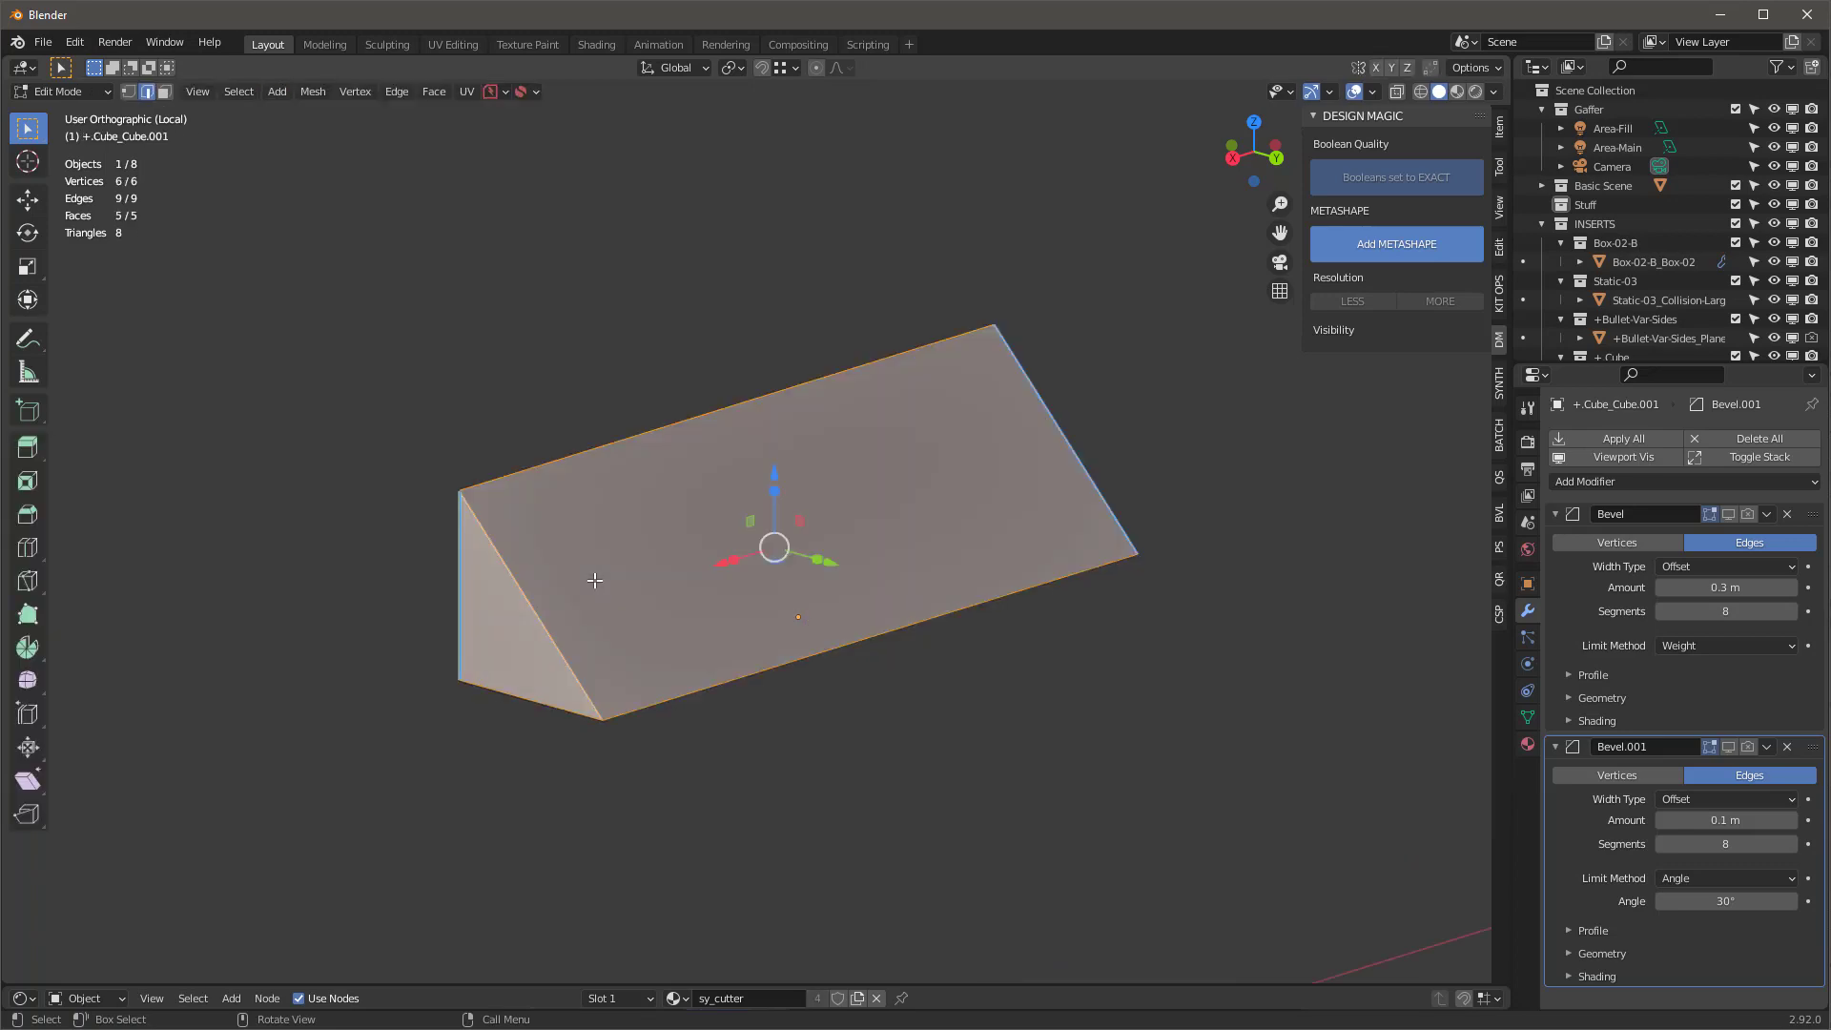
left_click(1496, 131)
left_click_drag(1420, 306, 1315, 306)
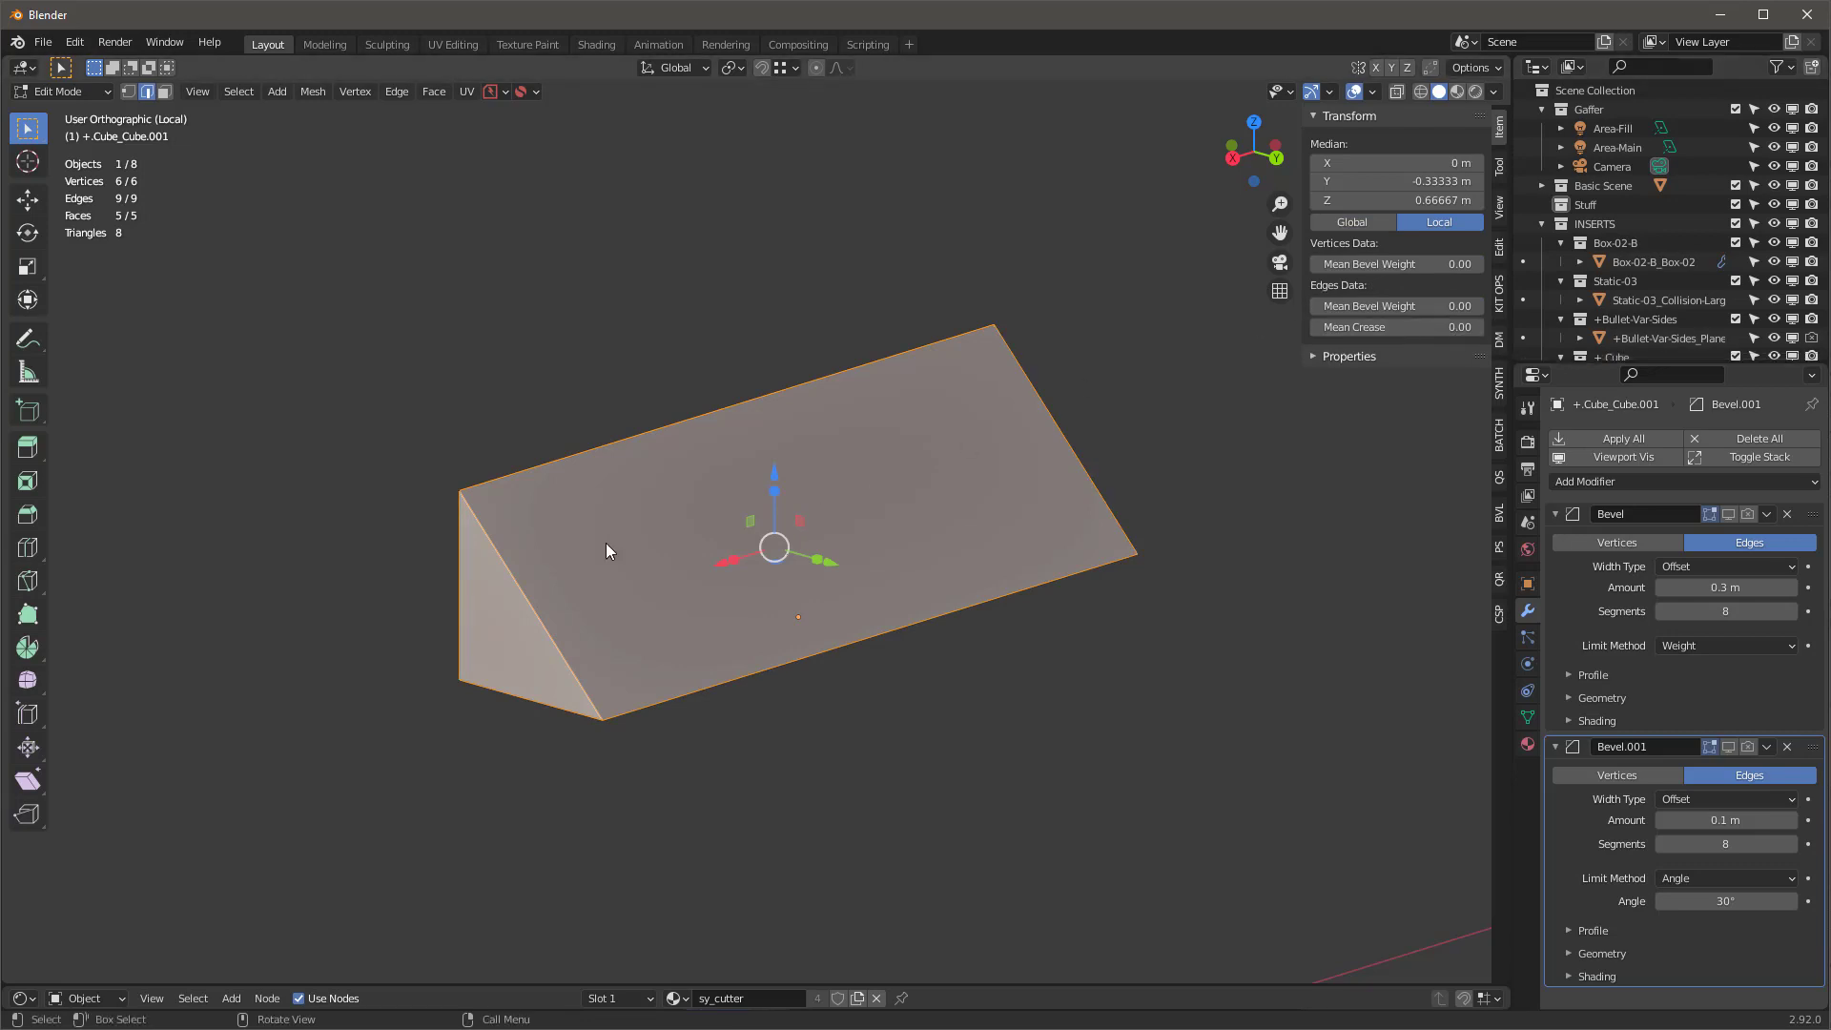
Give the two sloped side edges of the wedge a Mean Bevel Weight of 1 and return to object mode
left_click(523, 593)
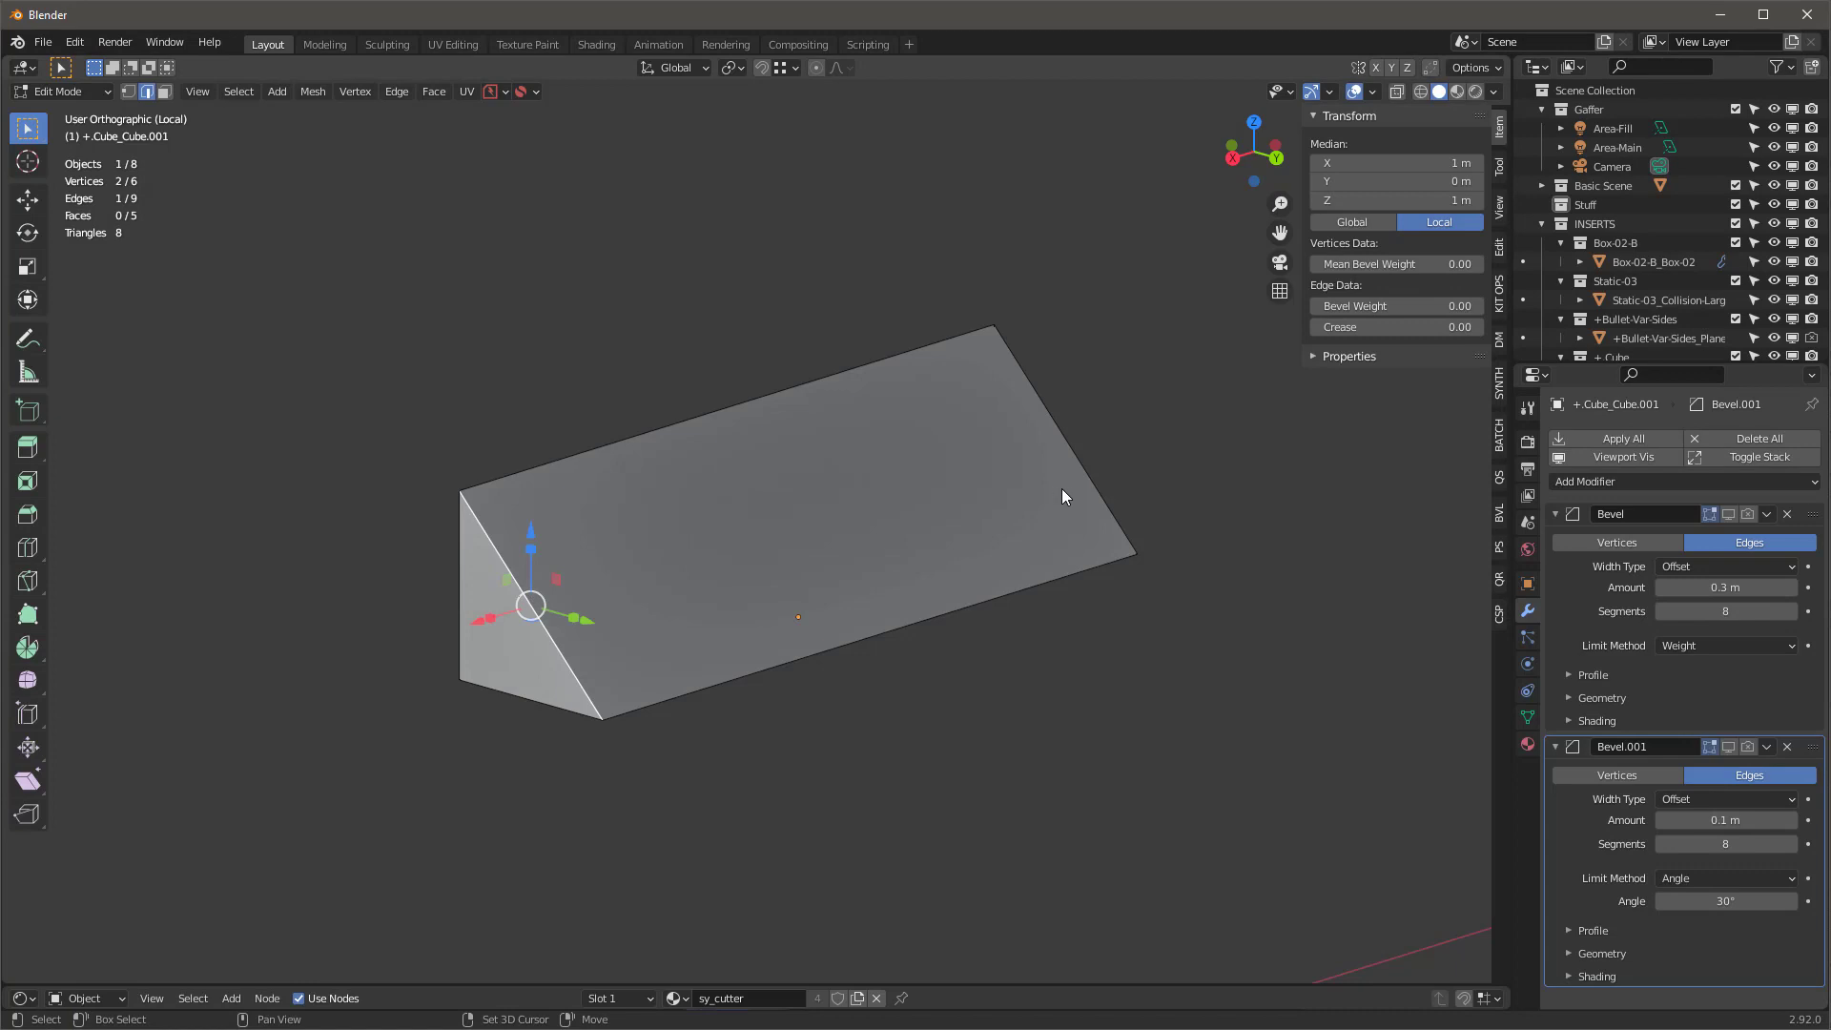
left_click(1102, 534, "shift")
left_click(1352, 309)
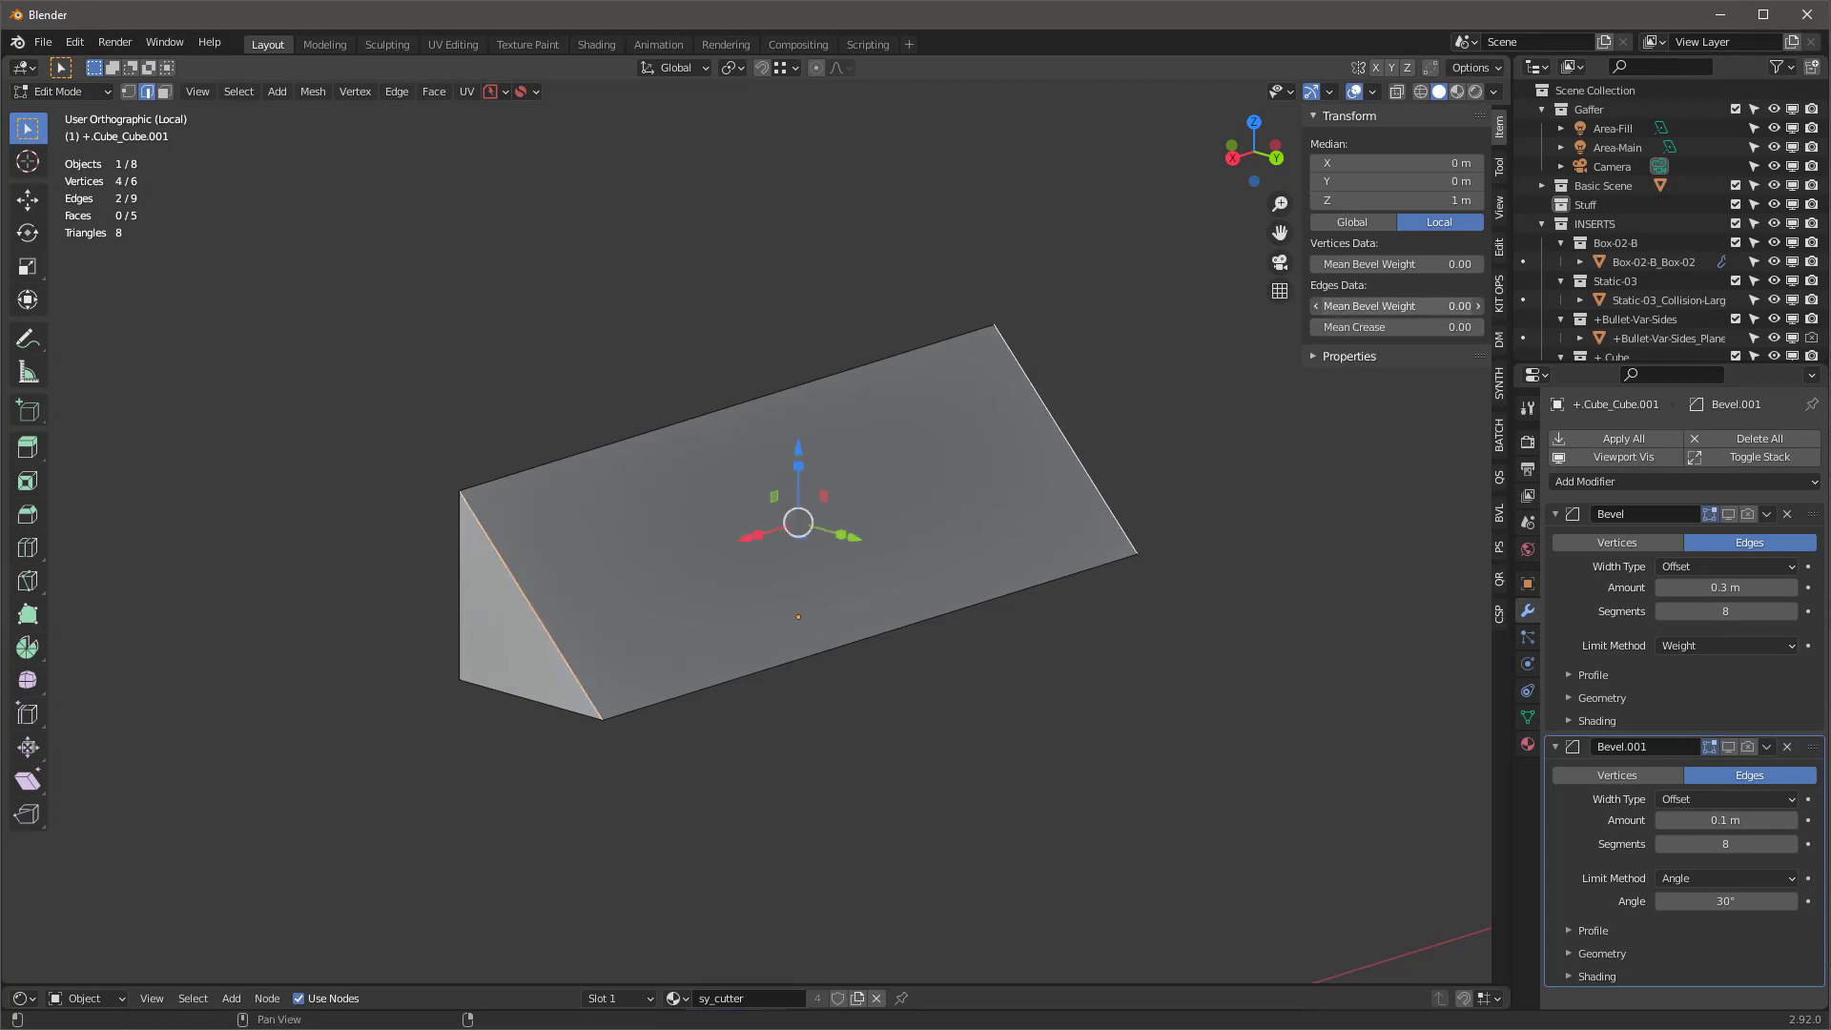
type("1")
key("Return")
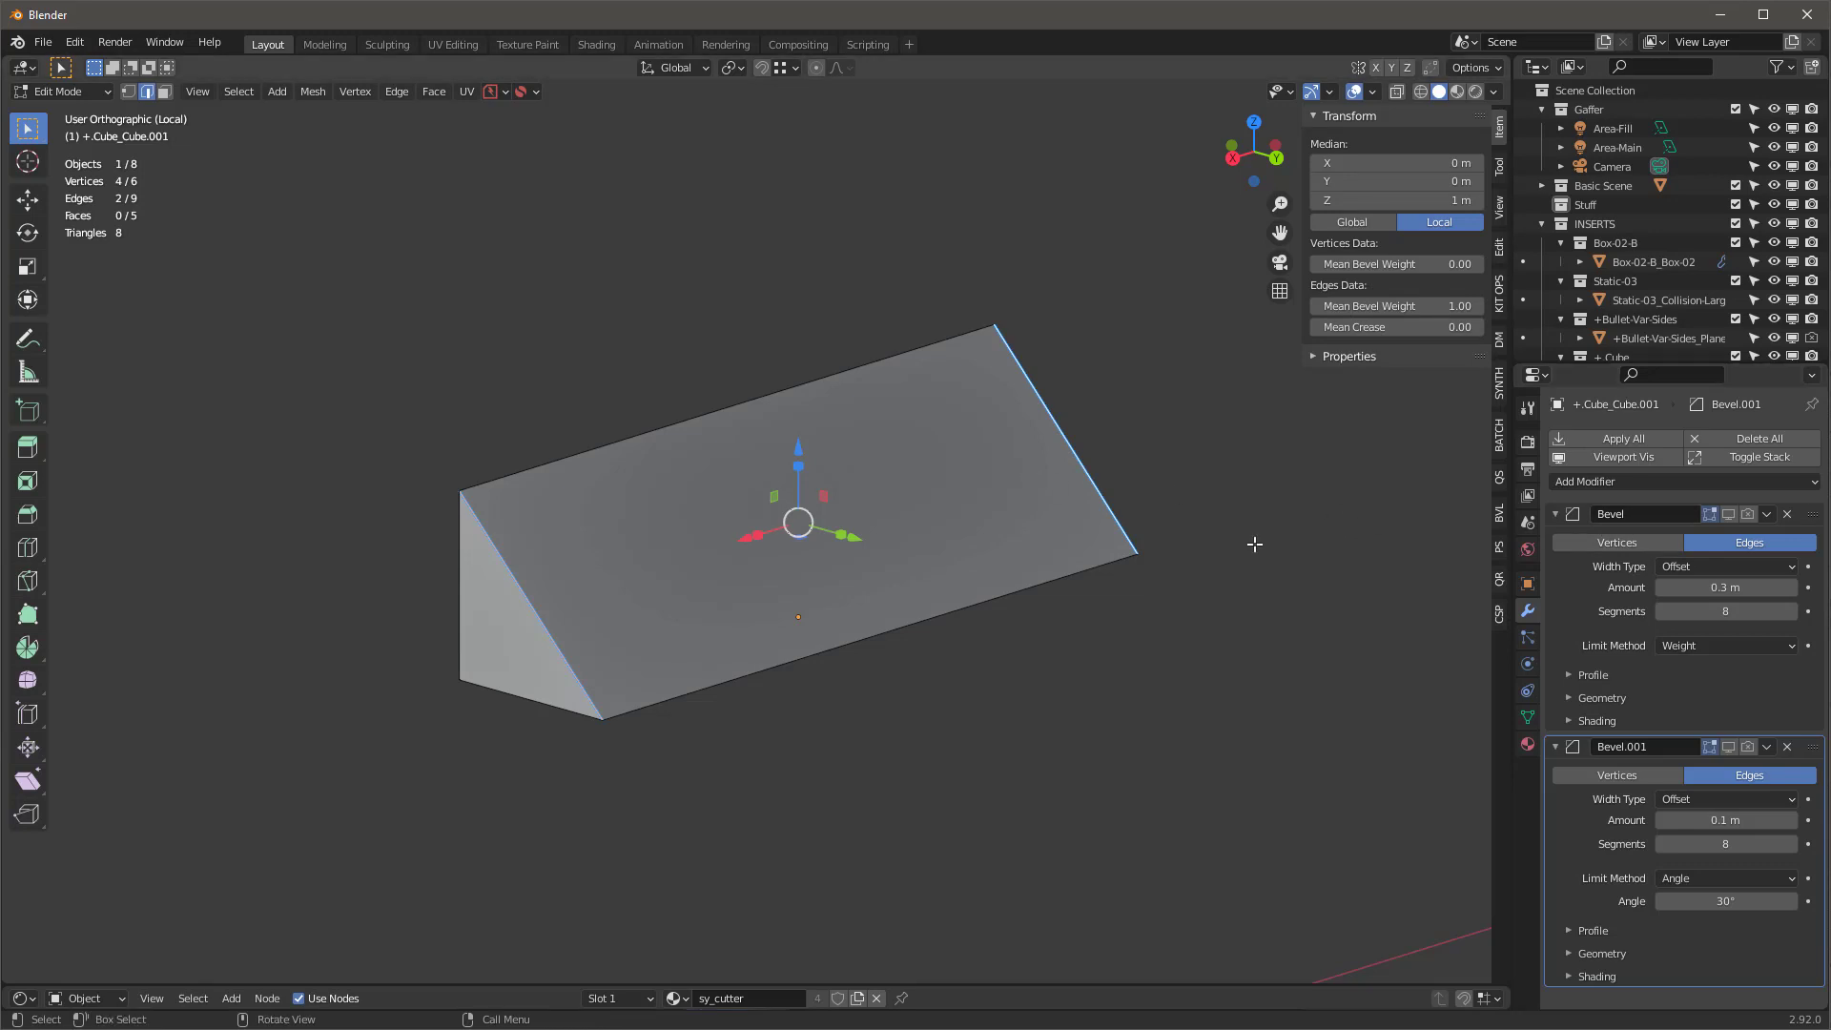
key("Tab")
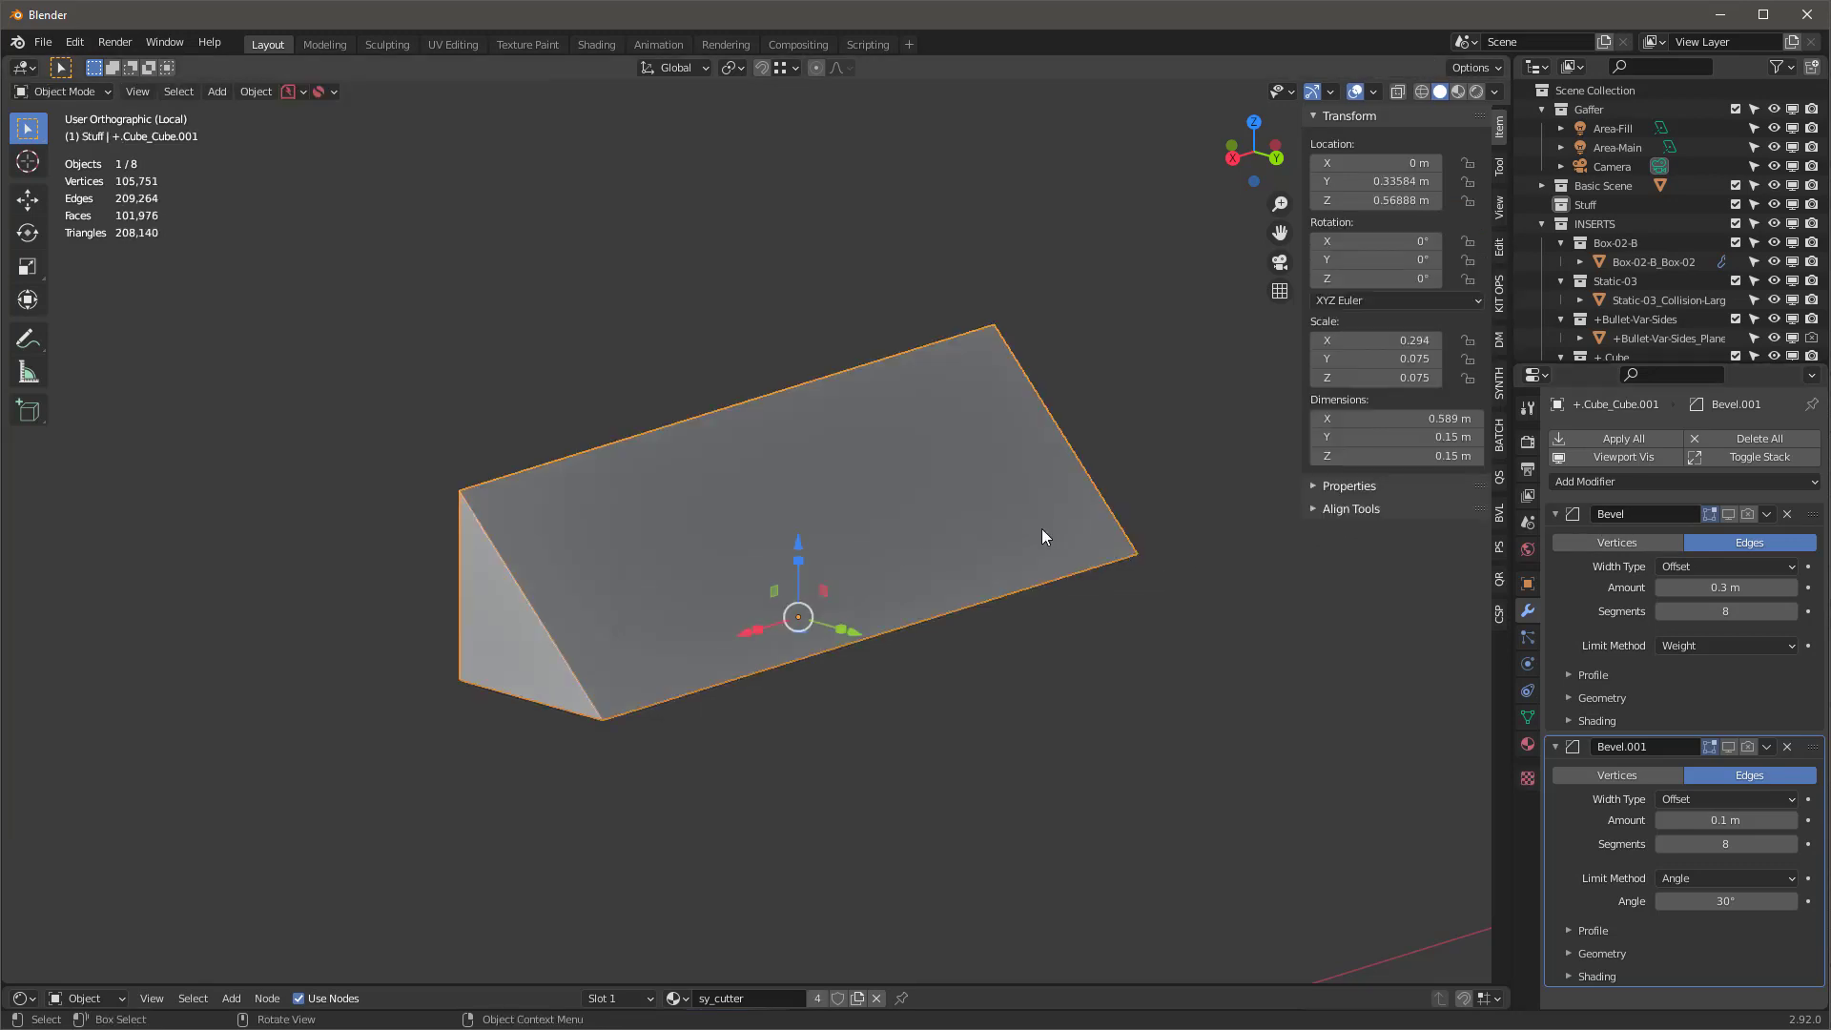
Show the wedge's weight-limited Bevel modifier in the viewport and apply the object's scale
left_click(1731, 511)
middle_click_drag(824, 622, 682, 571)
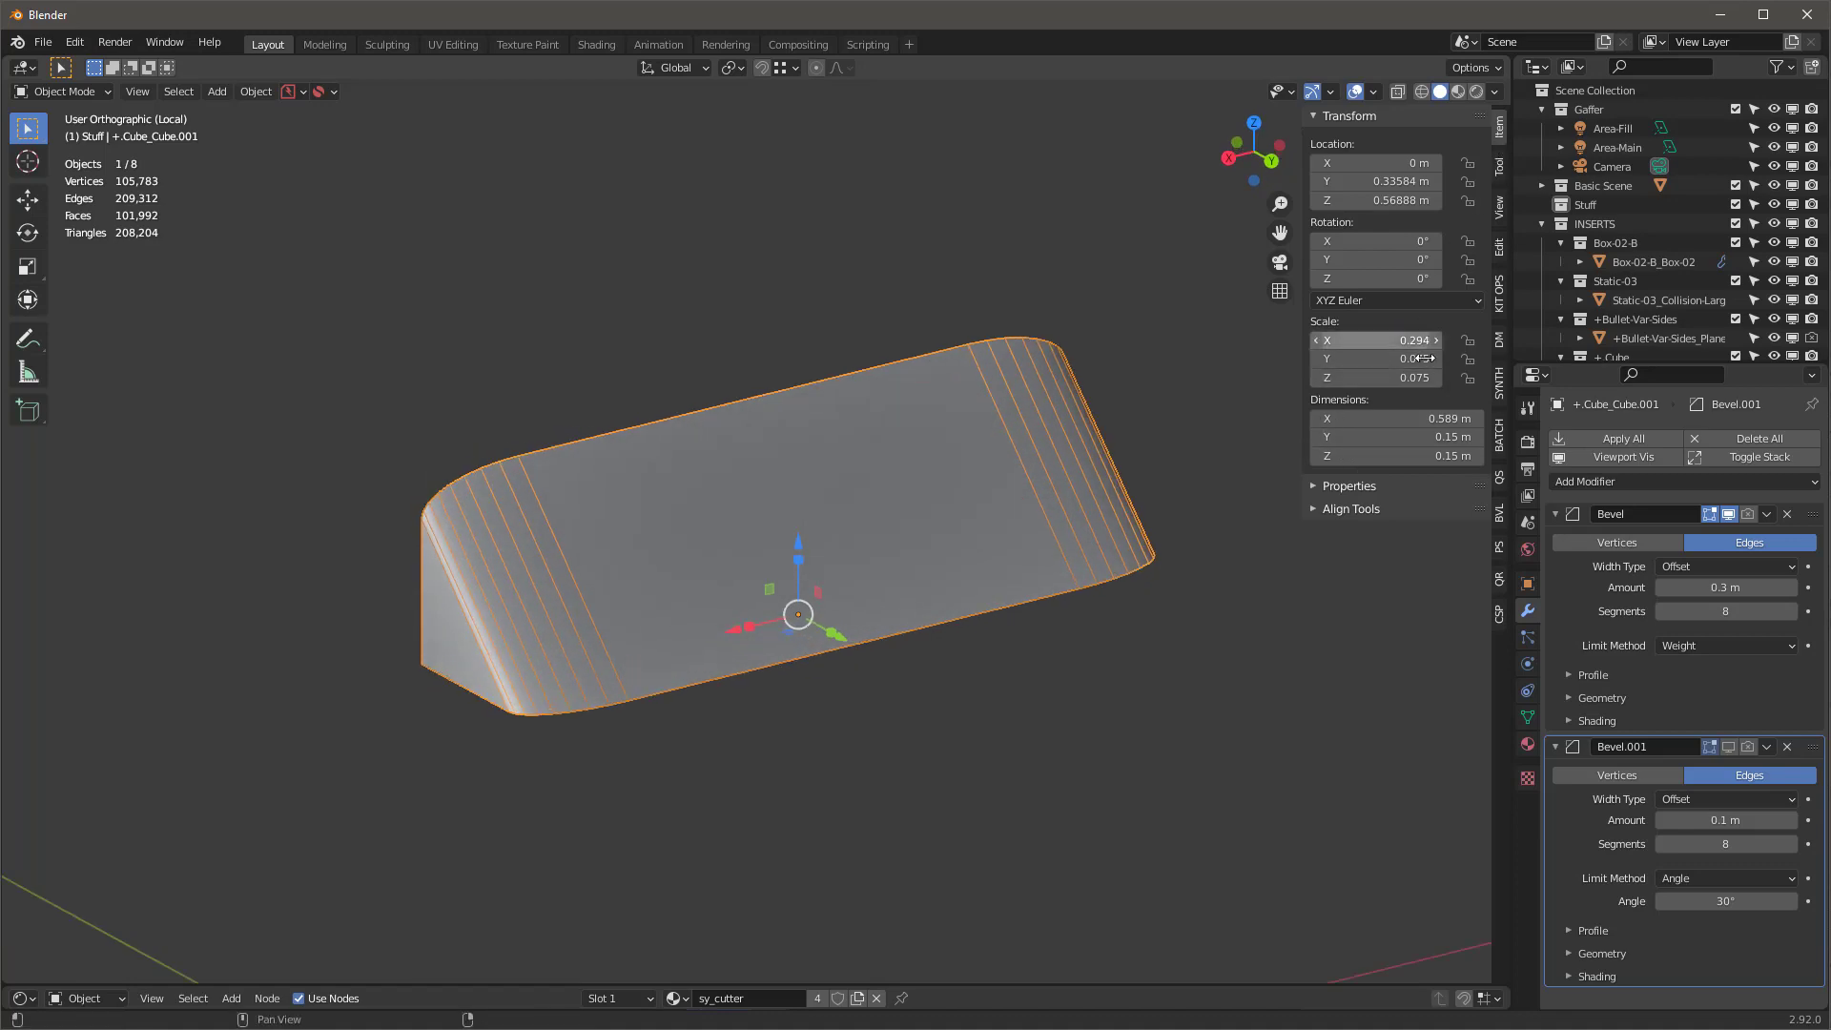
key("ctrl+a")
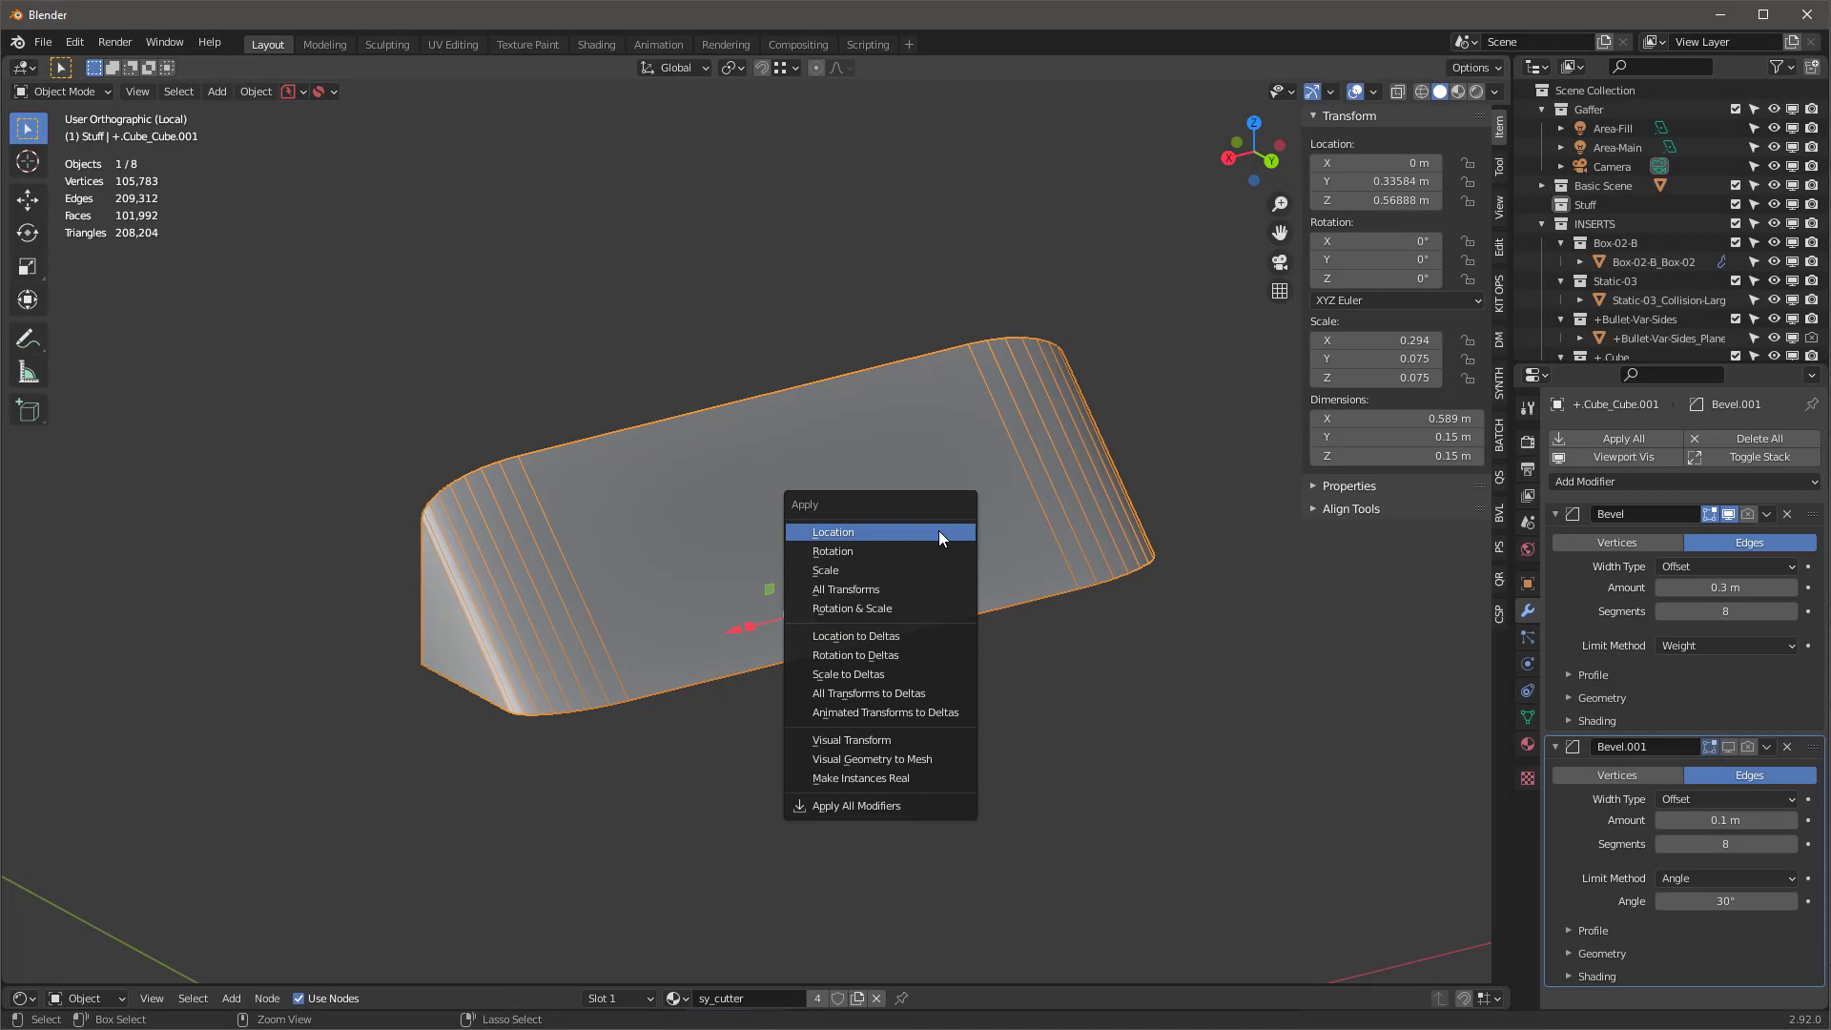
left_click(858, 570)
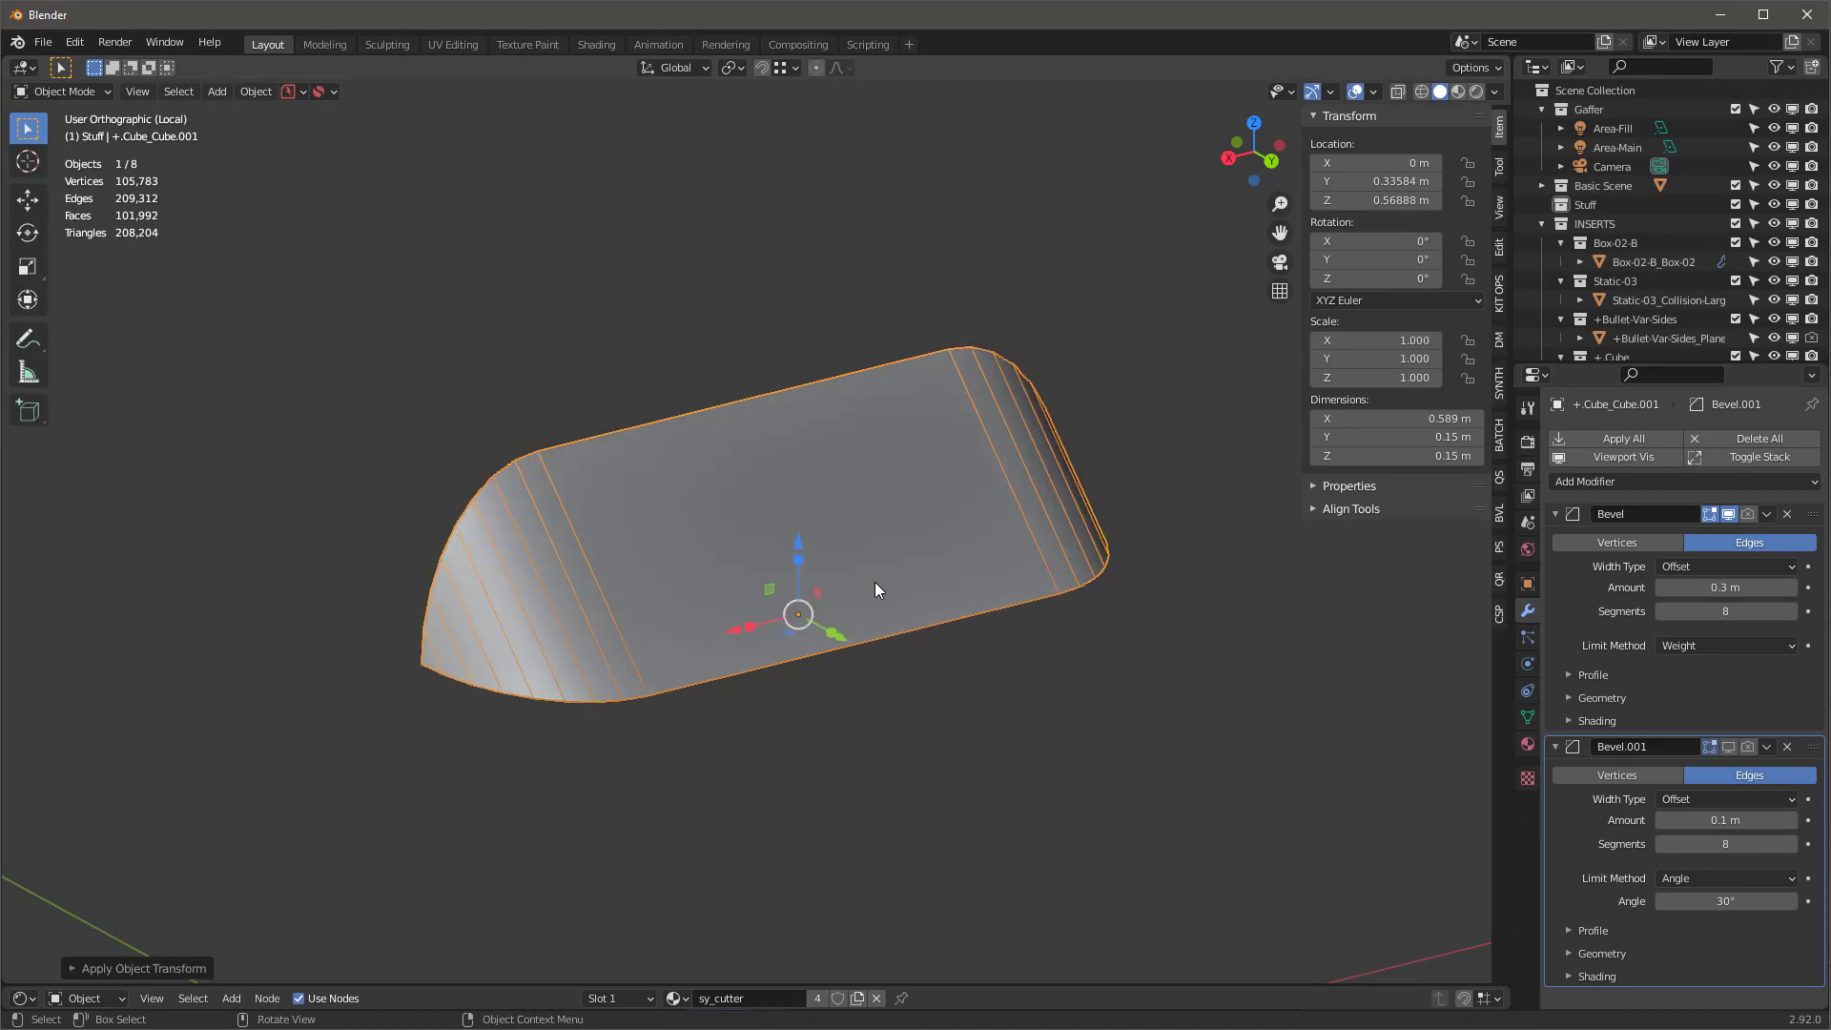
Set the Amount of the wedge's weight-limited Bevel modifier to 0.03 m
left_click(1723, 587)
type("0")
key("Return")
mouse_move(1723, 587)
left_mouse_down()
mouse_move(1768, 588)
mouse_move(1744, 587)
left_mouse_up()
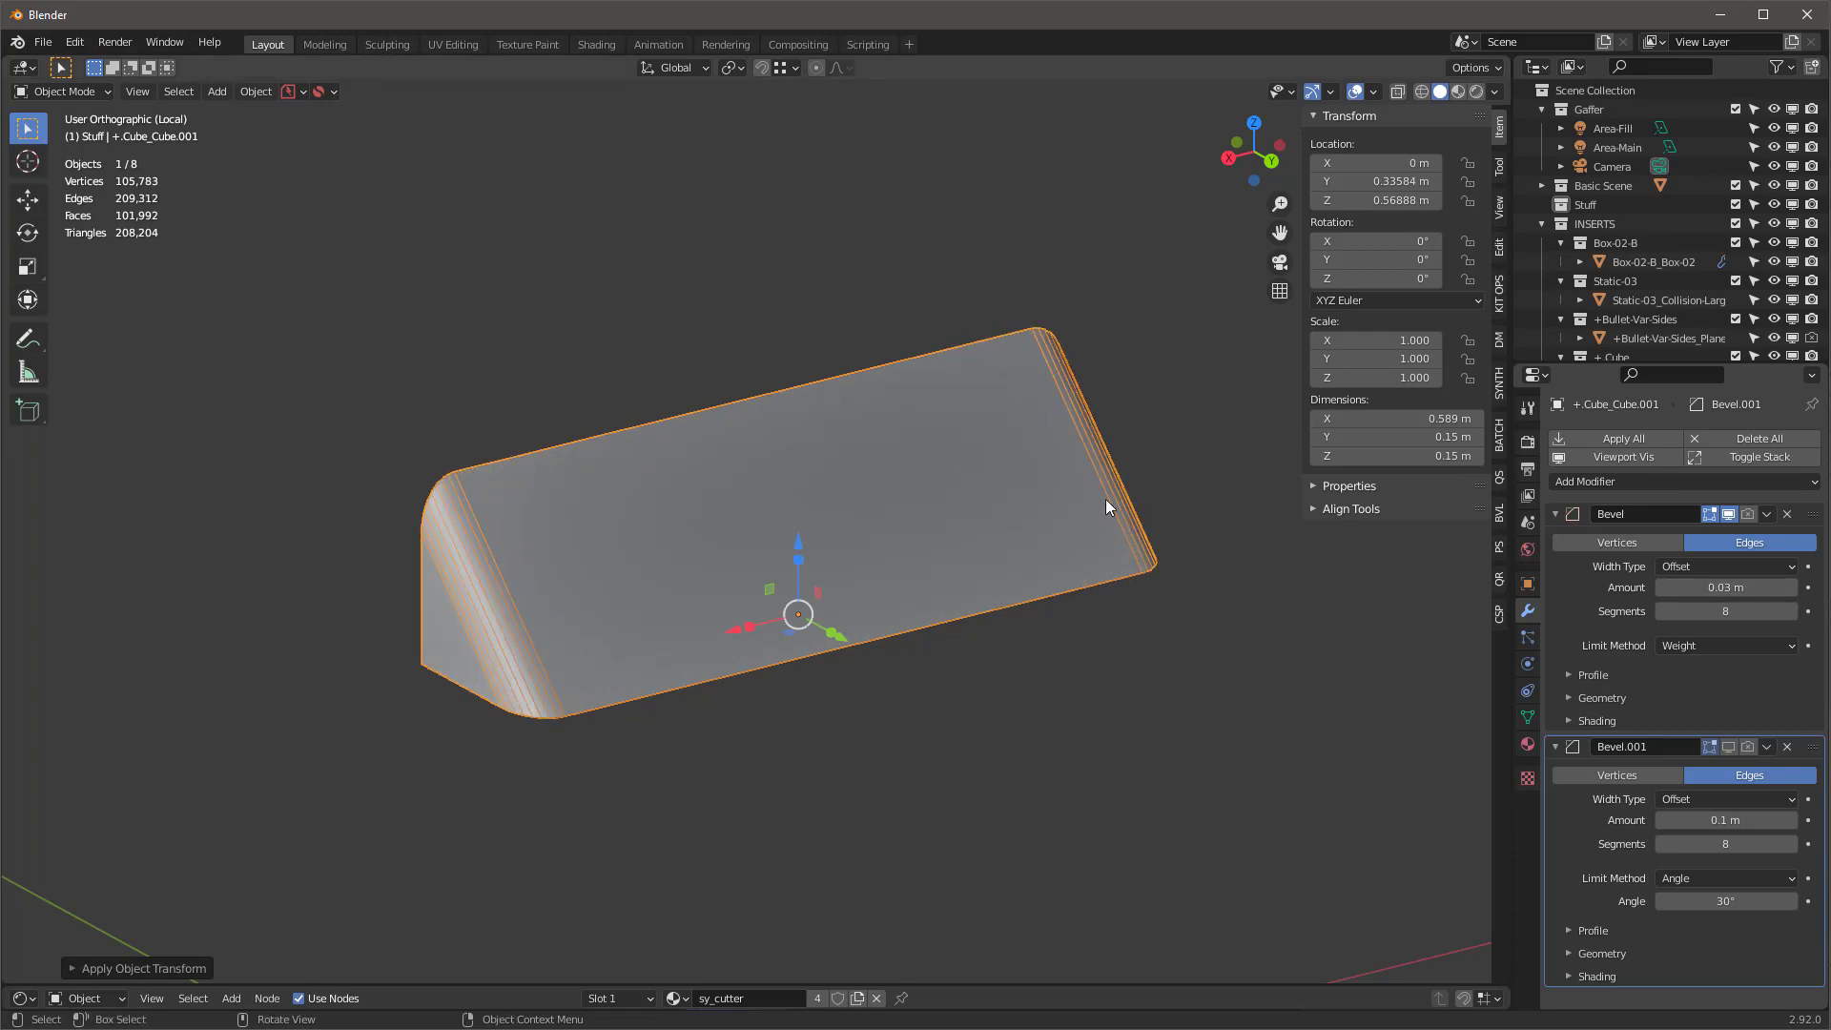
Leave local view, deselect the wedge, and hide the overlays to inspect the rounded wedge blended into the box
key("KP_Divide")
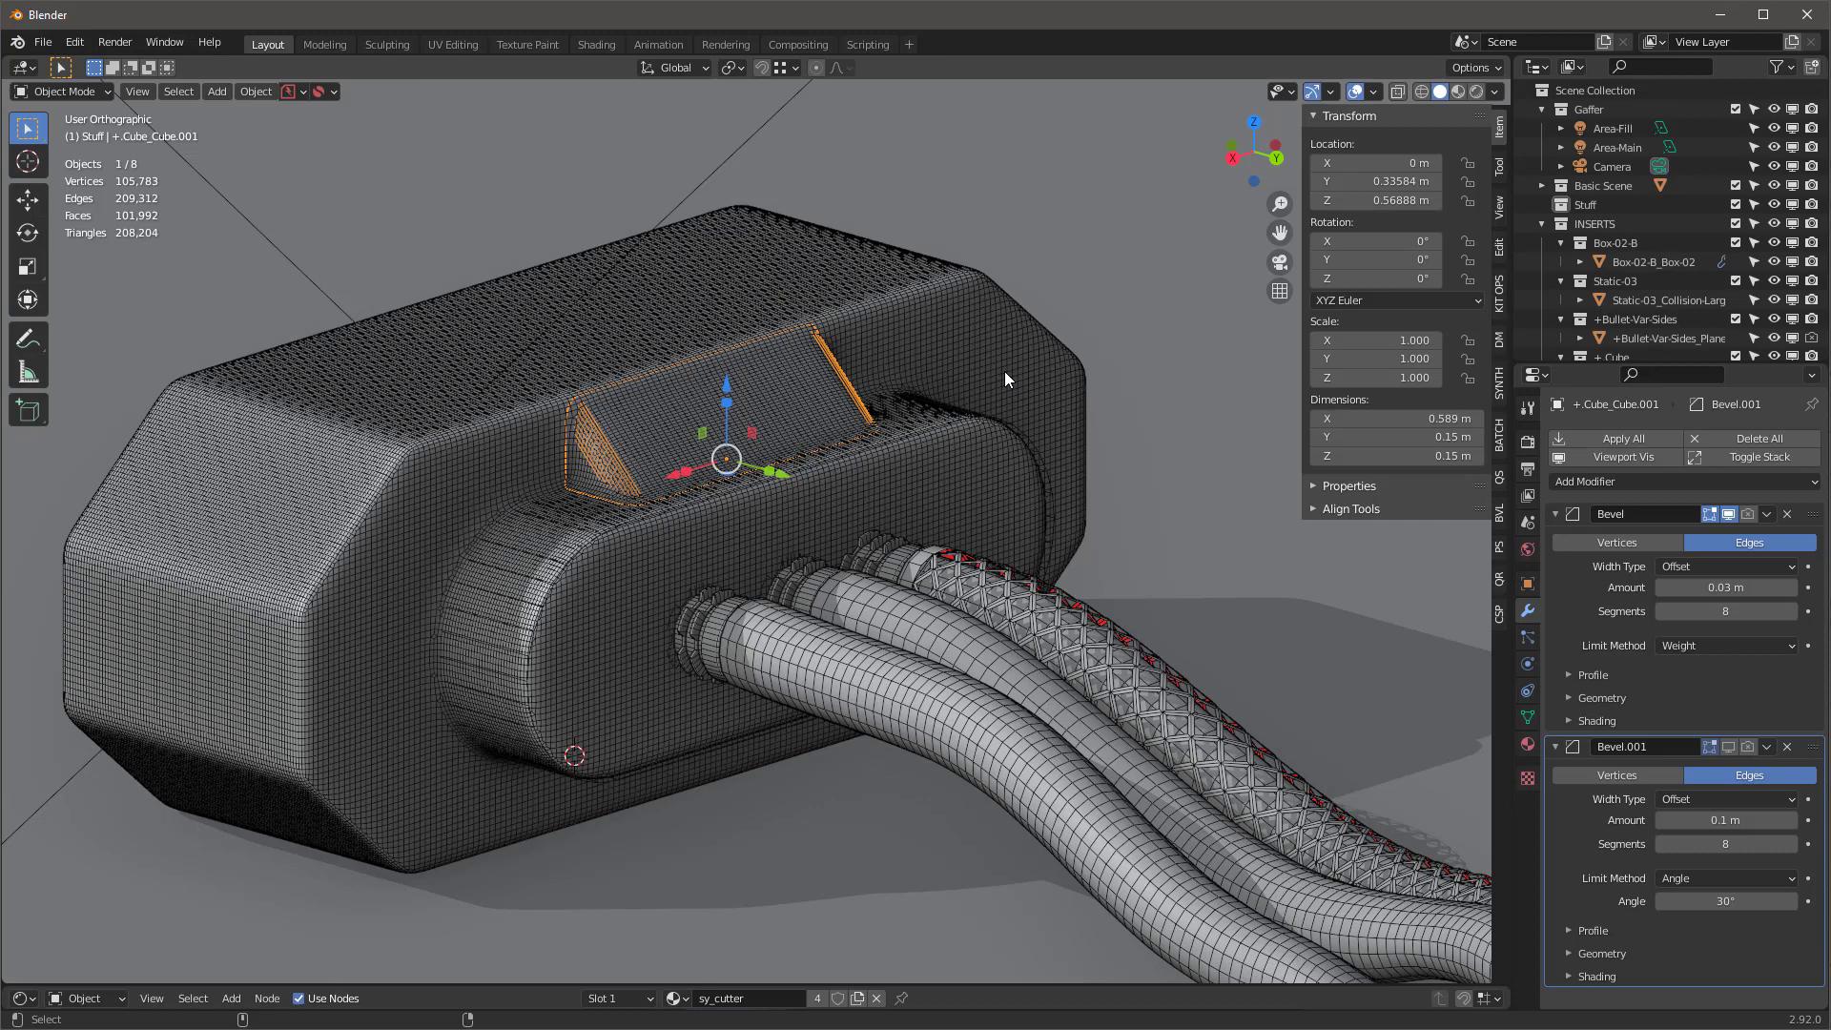
left_click(1107, 198)
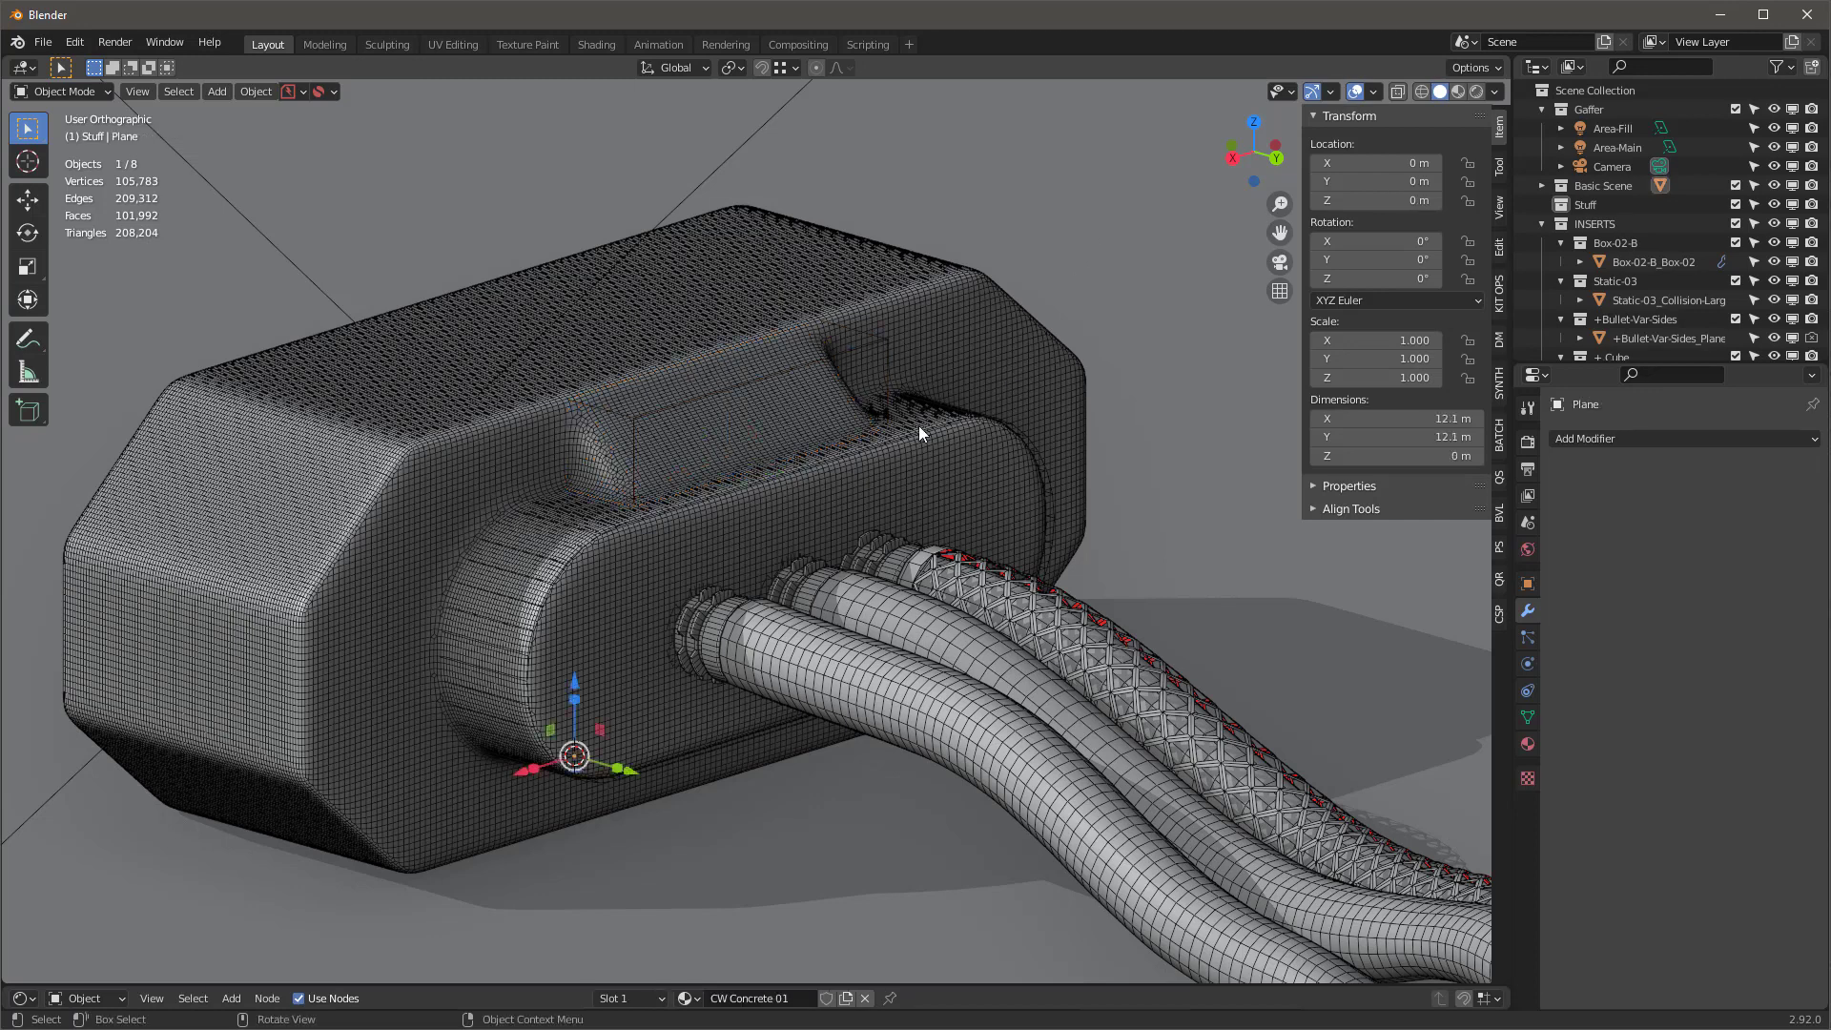
scroll(720, 489, "up", 5)
key("shift+alt+z")
scroll(539, 462, "down", 3)
middle_click_drag(540, 462, 640, 456)
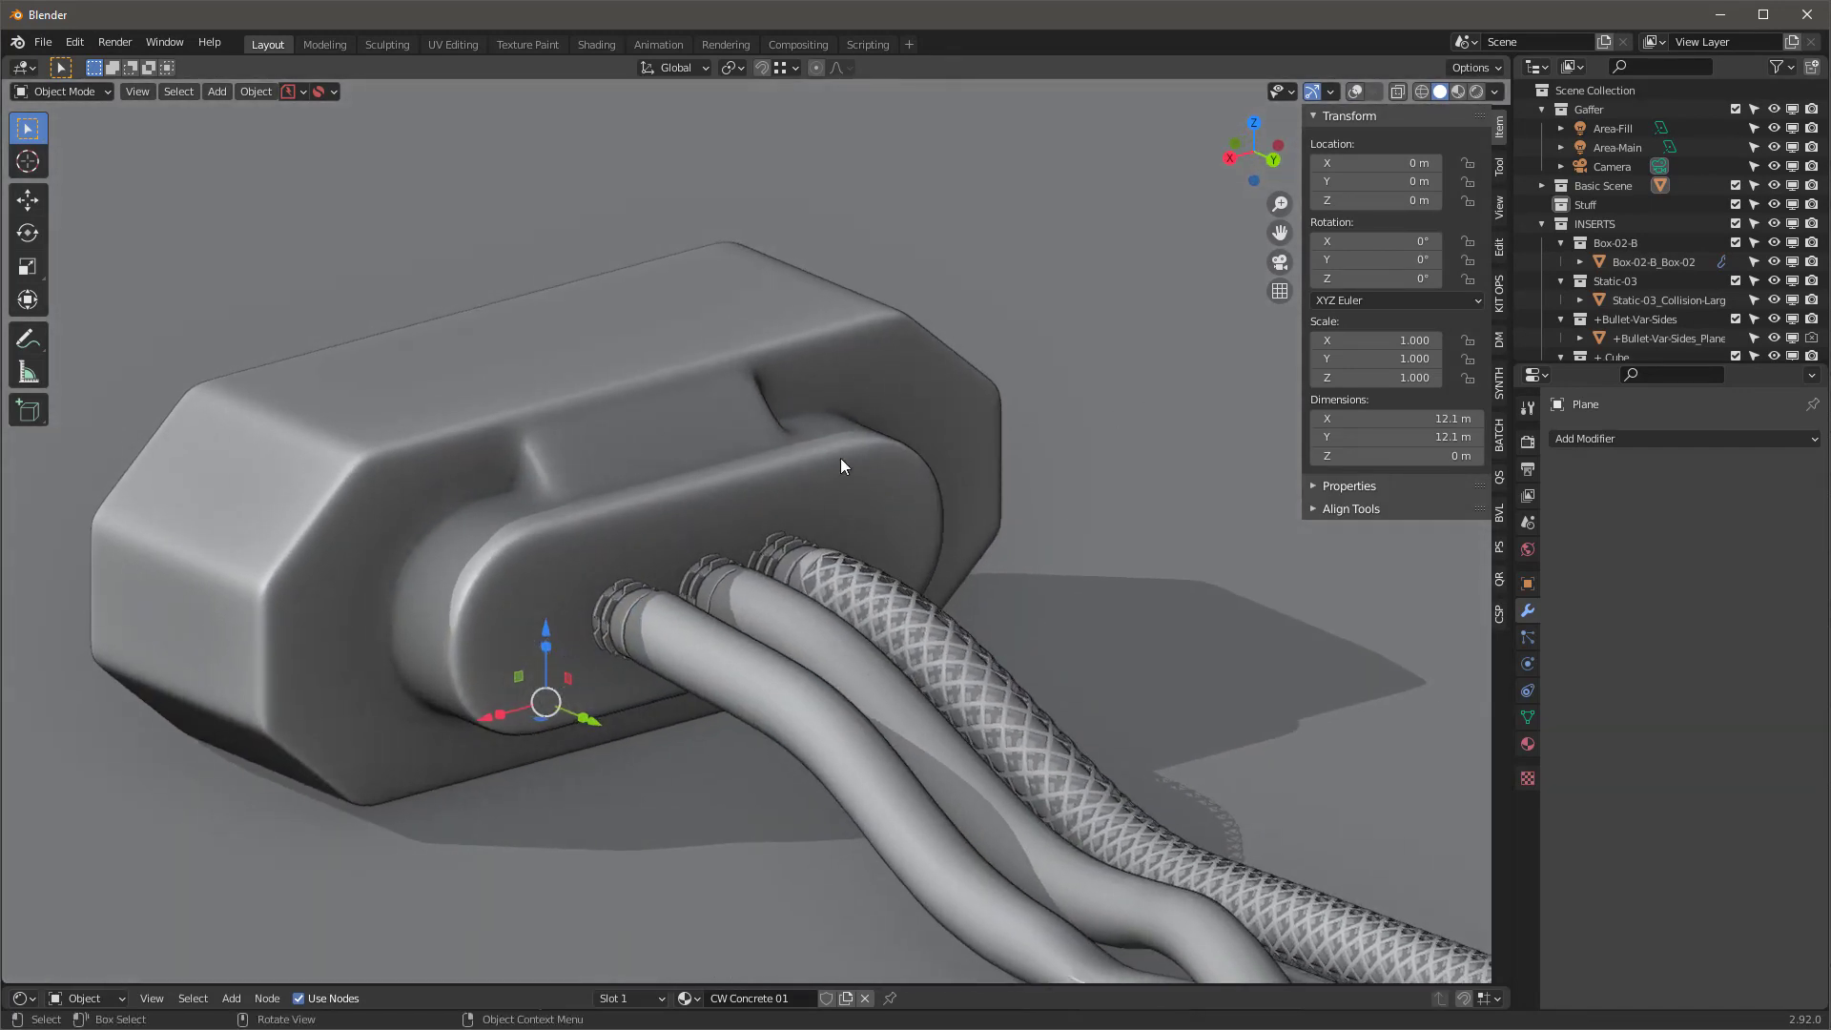
scroll(548, 467, "up", 2)
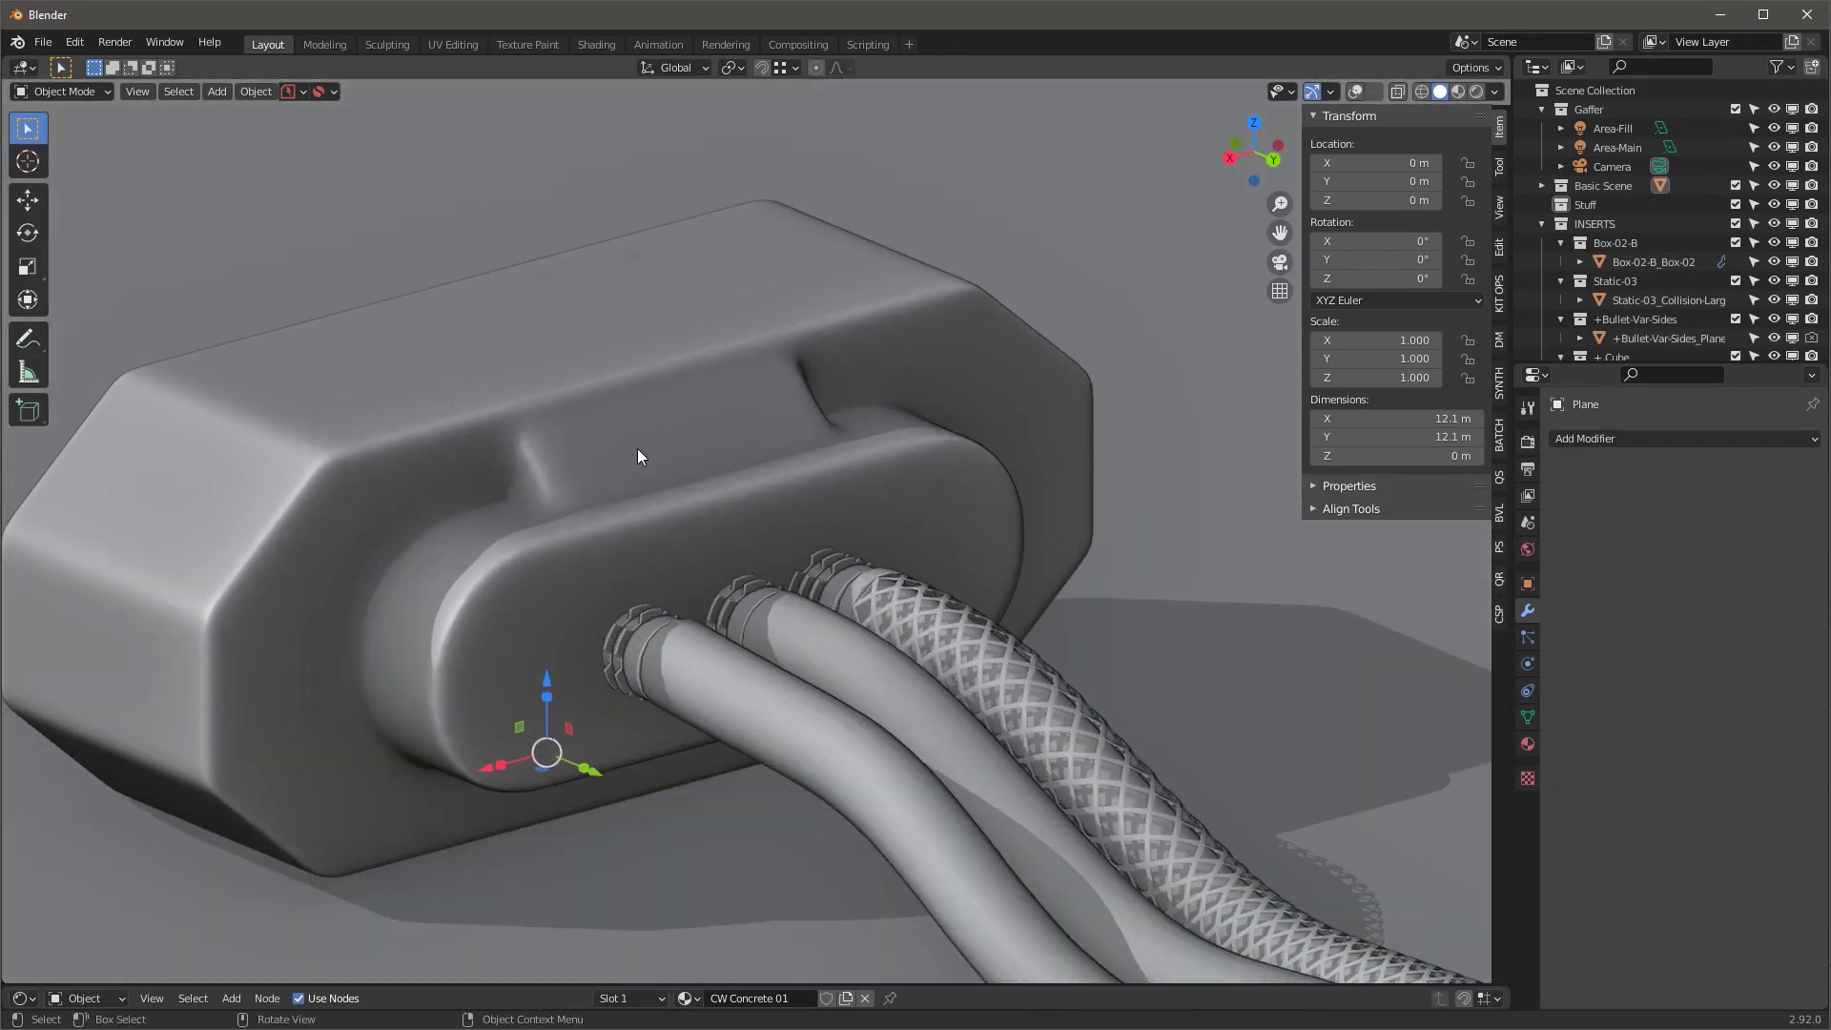
Show the overlays, select the main box, and apply its scale
left_click(833, 351)
left_click(1354, 91)
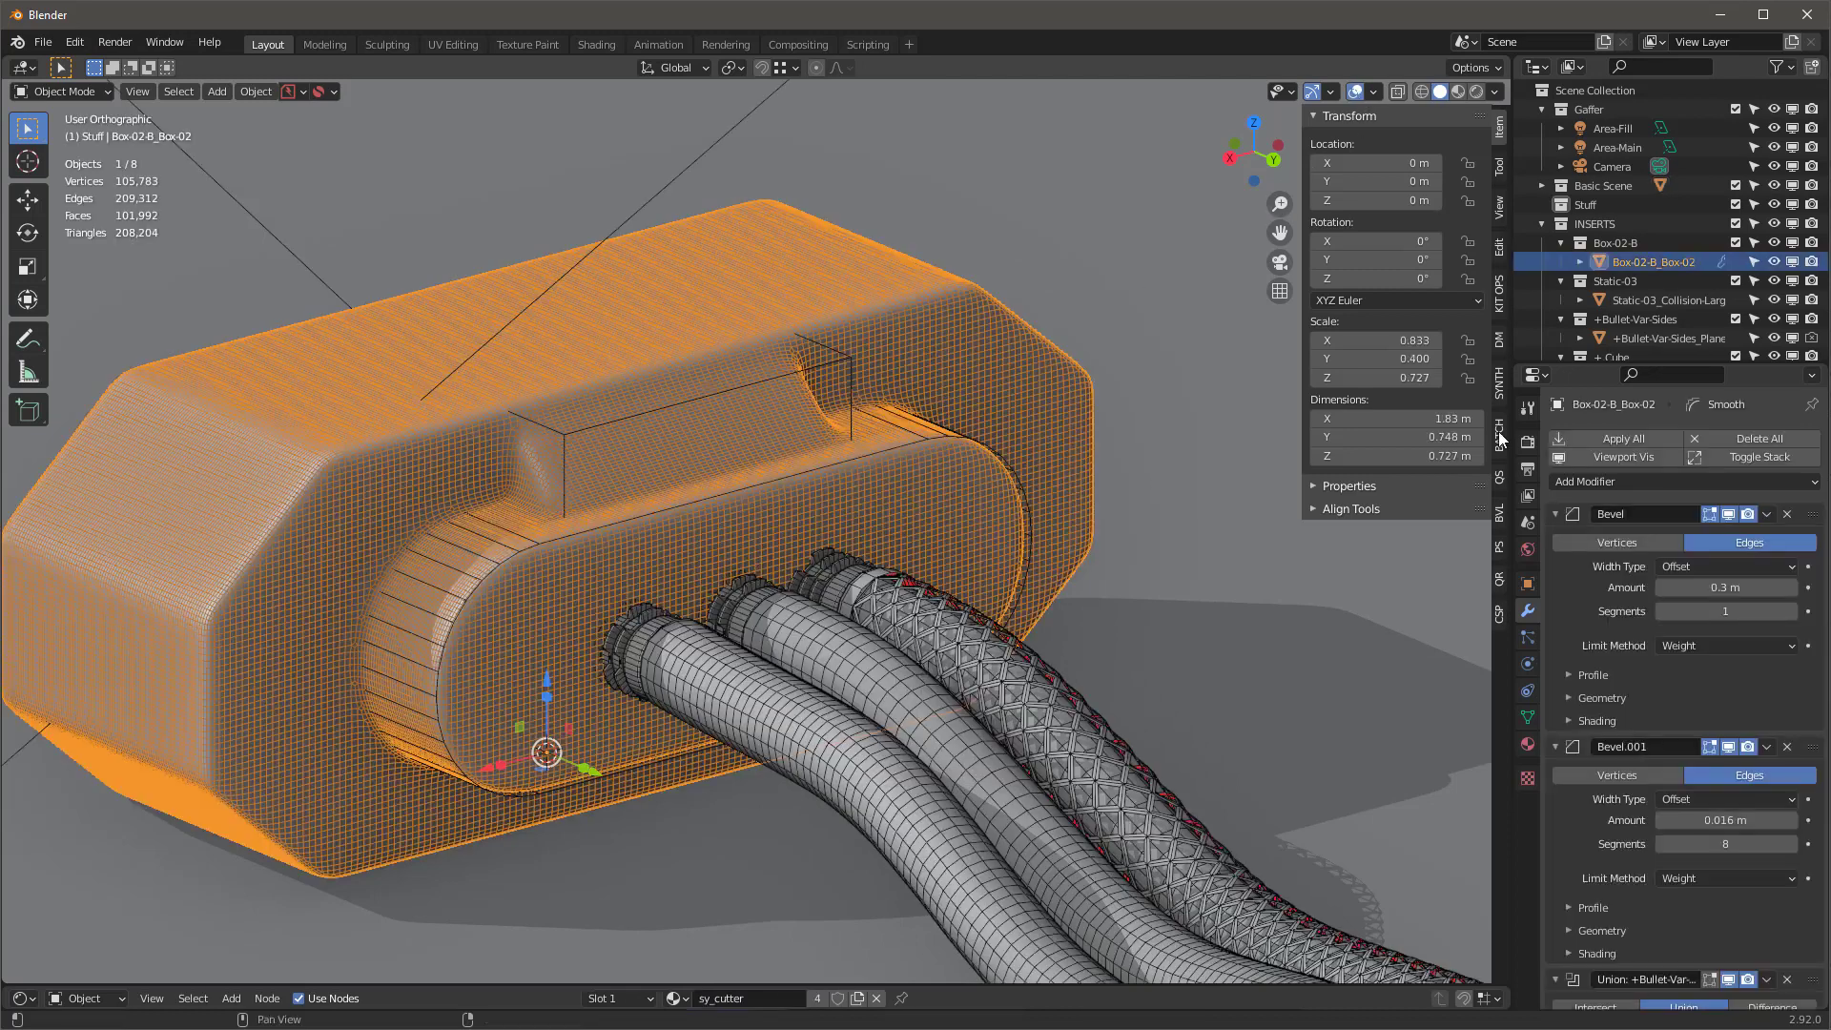
left_click(1497, 341)
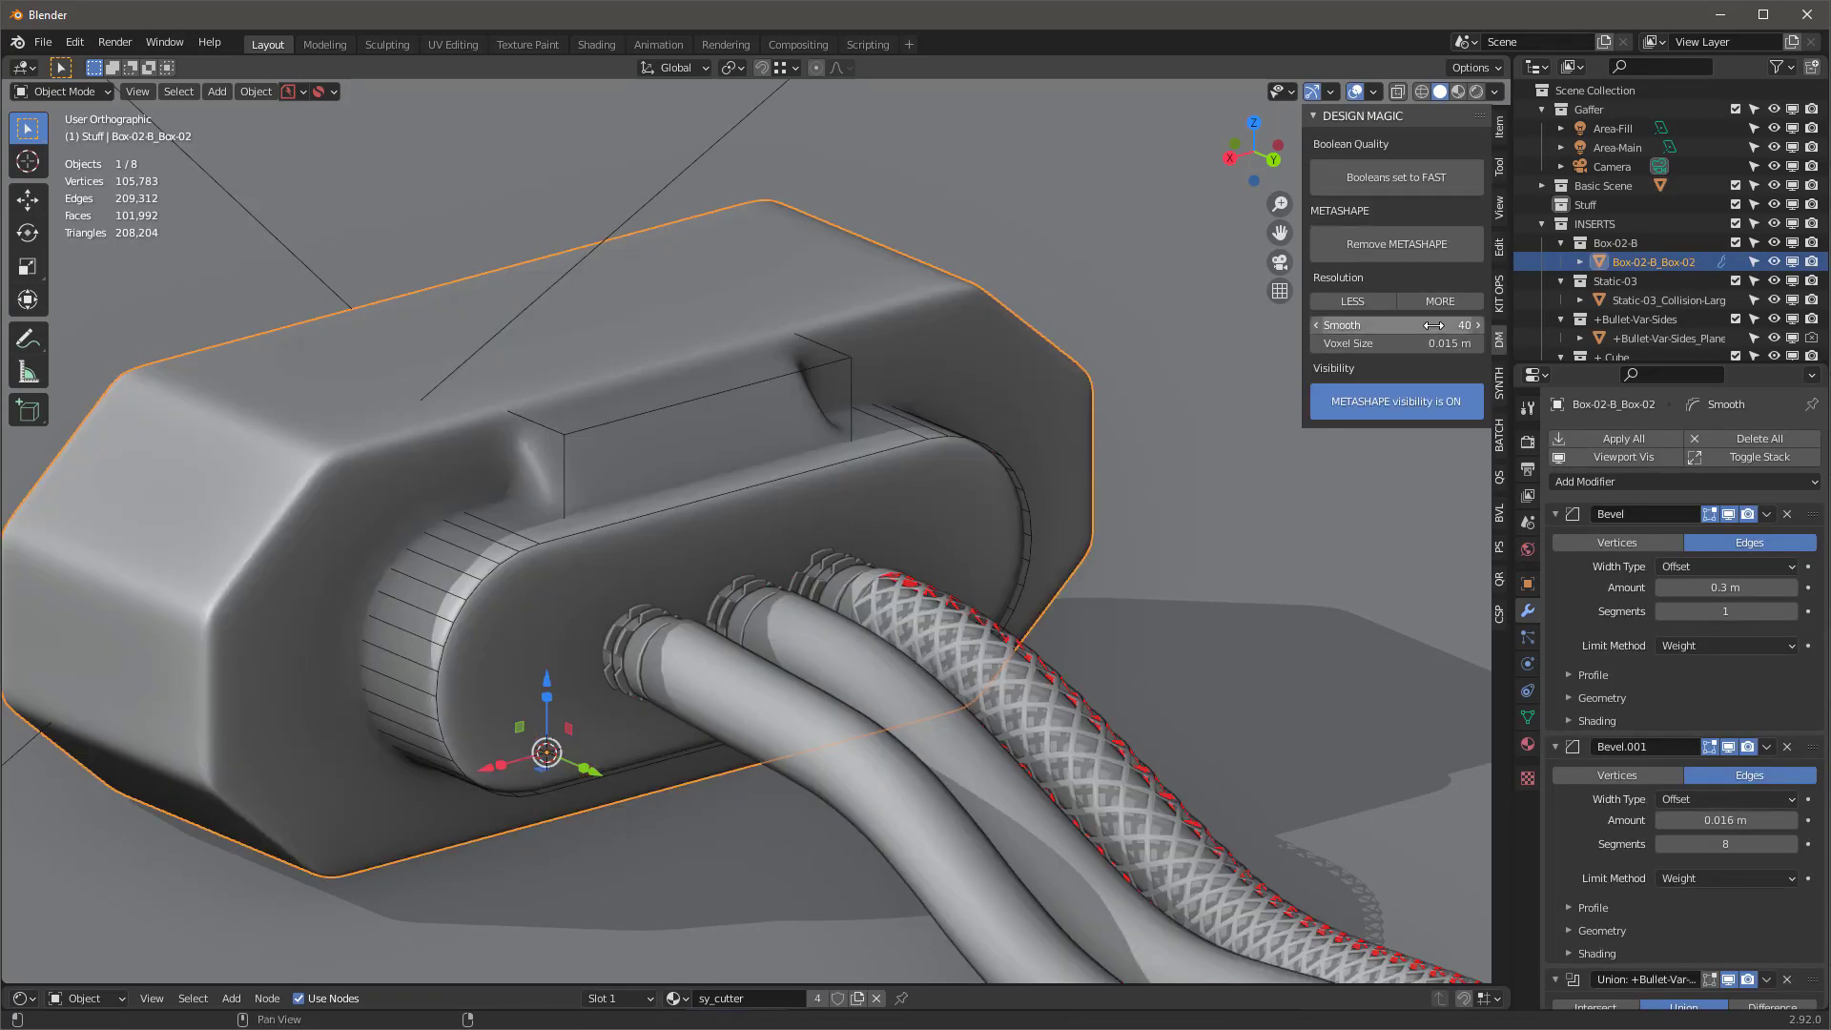
key("ctrl+a")
left_click(951, 303)
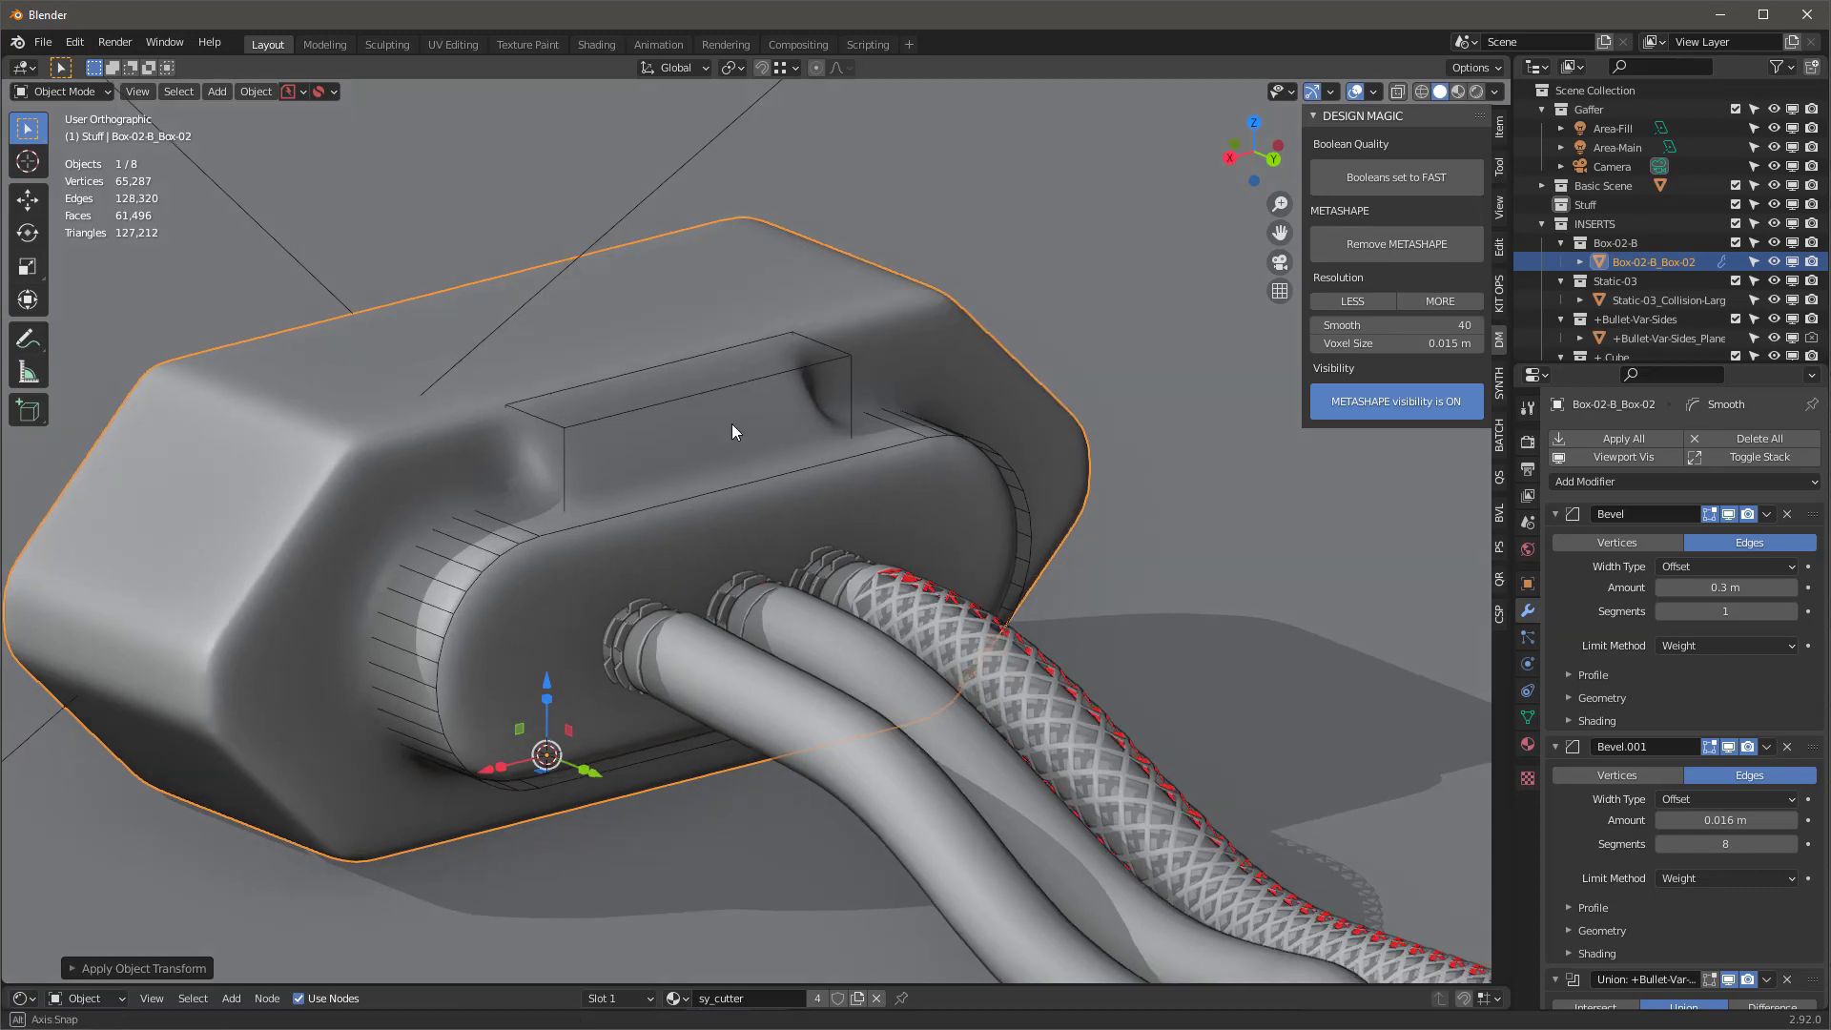
Show the wireframe to examine the mesh density of the Metashape on the box, and hide the wireframe again
middle_click_drag(799, 402, 788, 409)
scroll(788, 409, "down", 1)
scroll(788, 409, "up", 1)
key("shift+z")
key("q")
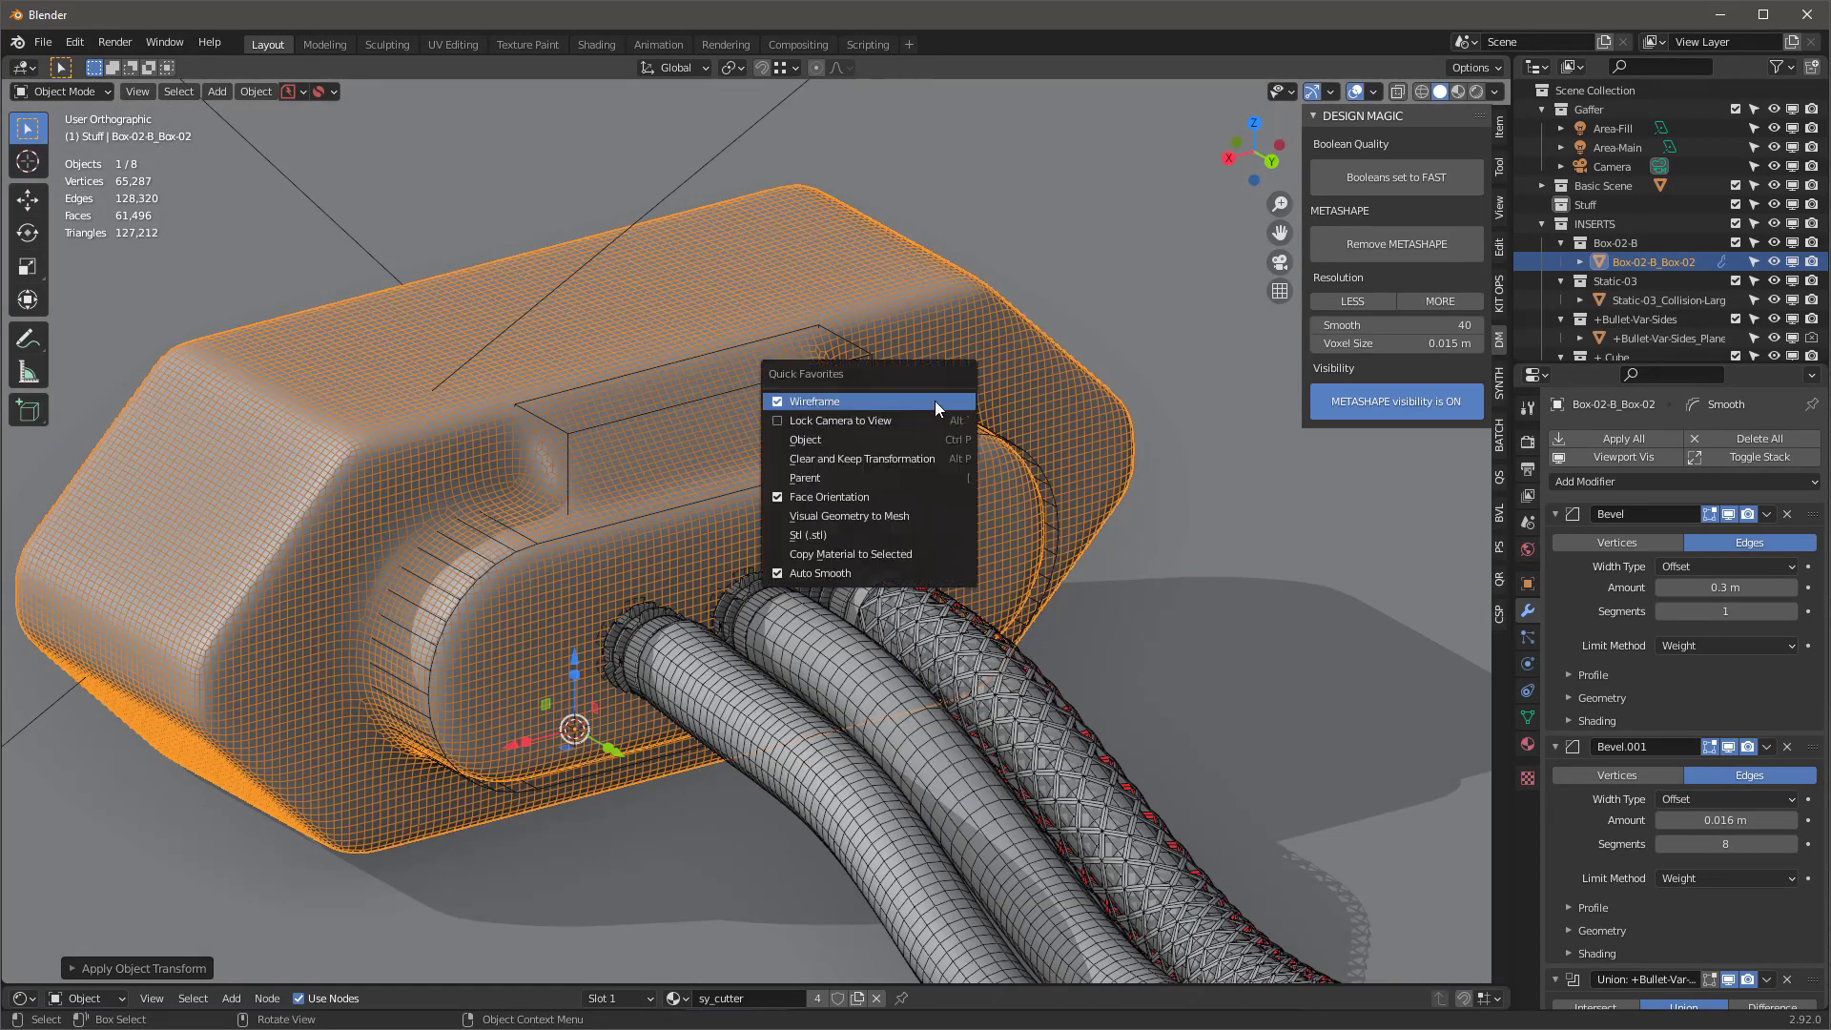
left_click(939, 404)
Set the Metashape's Voxel Size to 0.01 m
left_click(1436, 348)
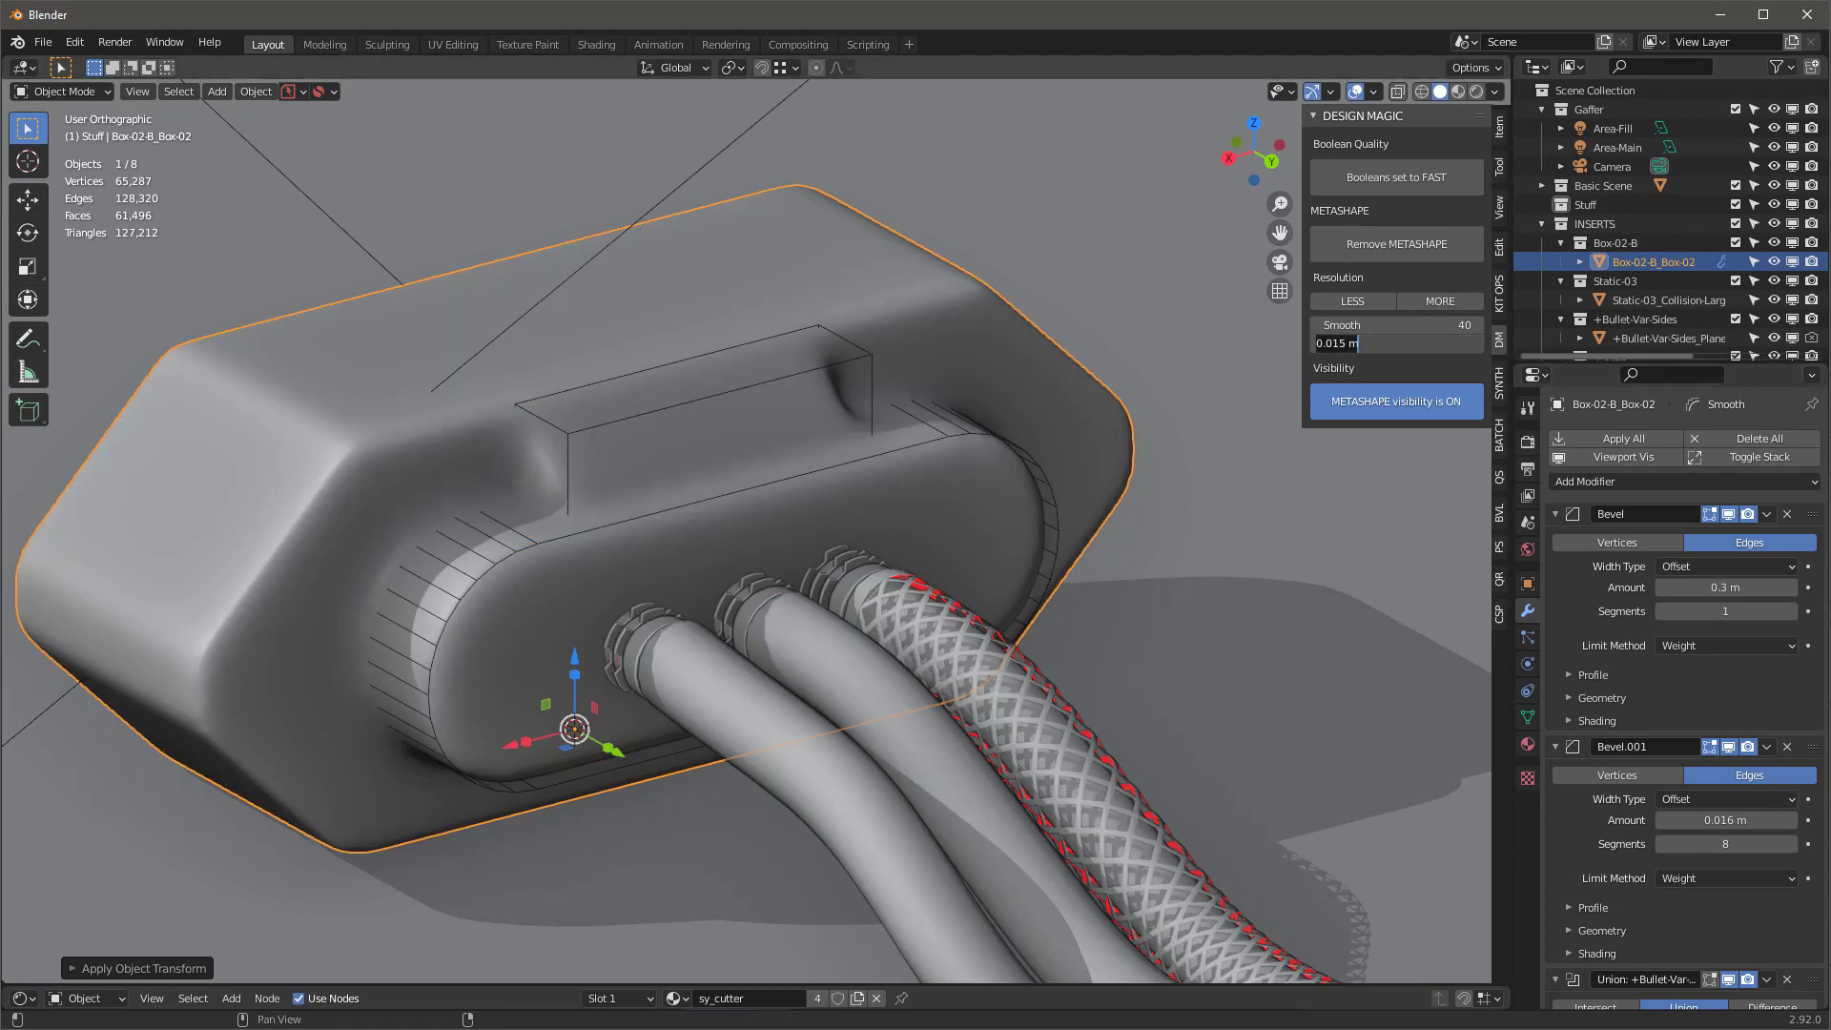
type(".01")
key("Return")
Scale the box down slightly along Y and move it back along Y, away from the cables
middle_click_drag(759, 431, 703, 661)
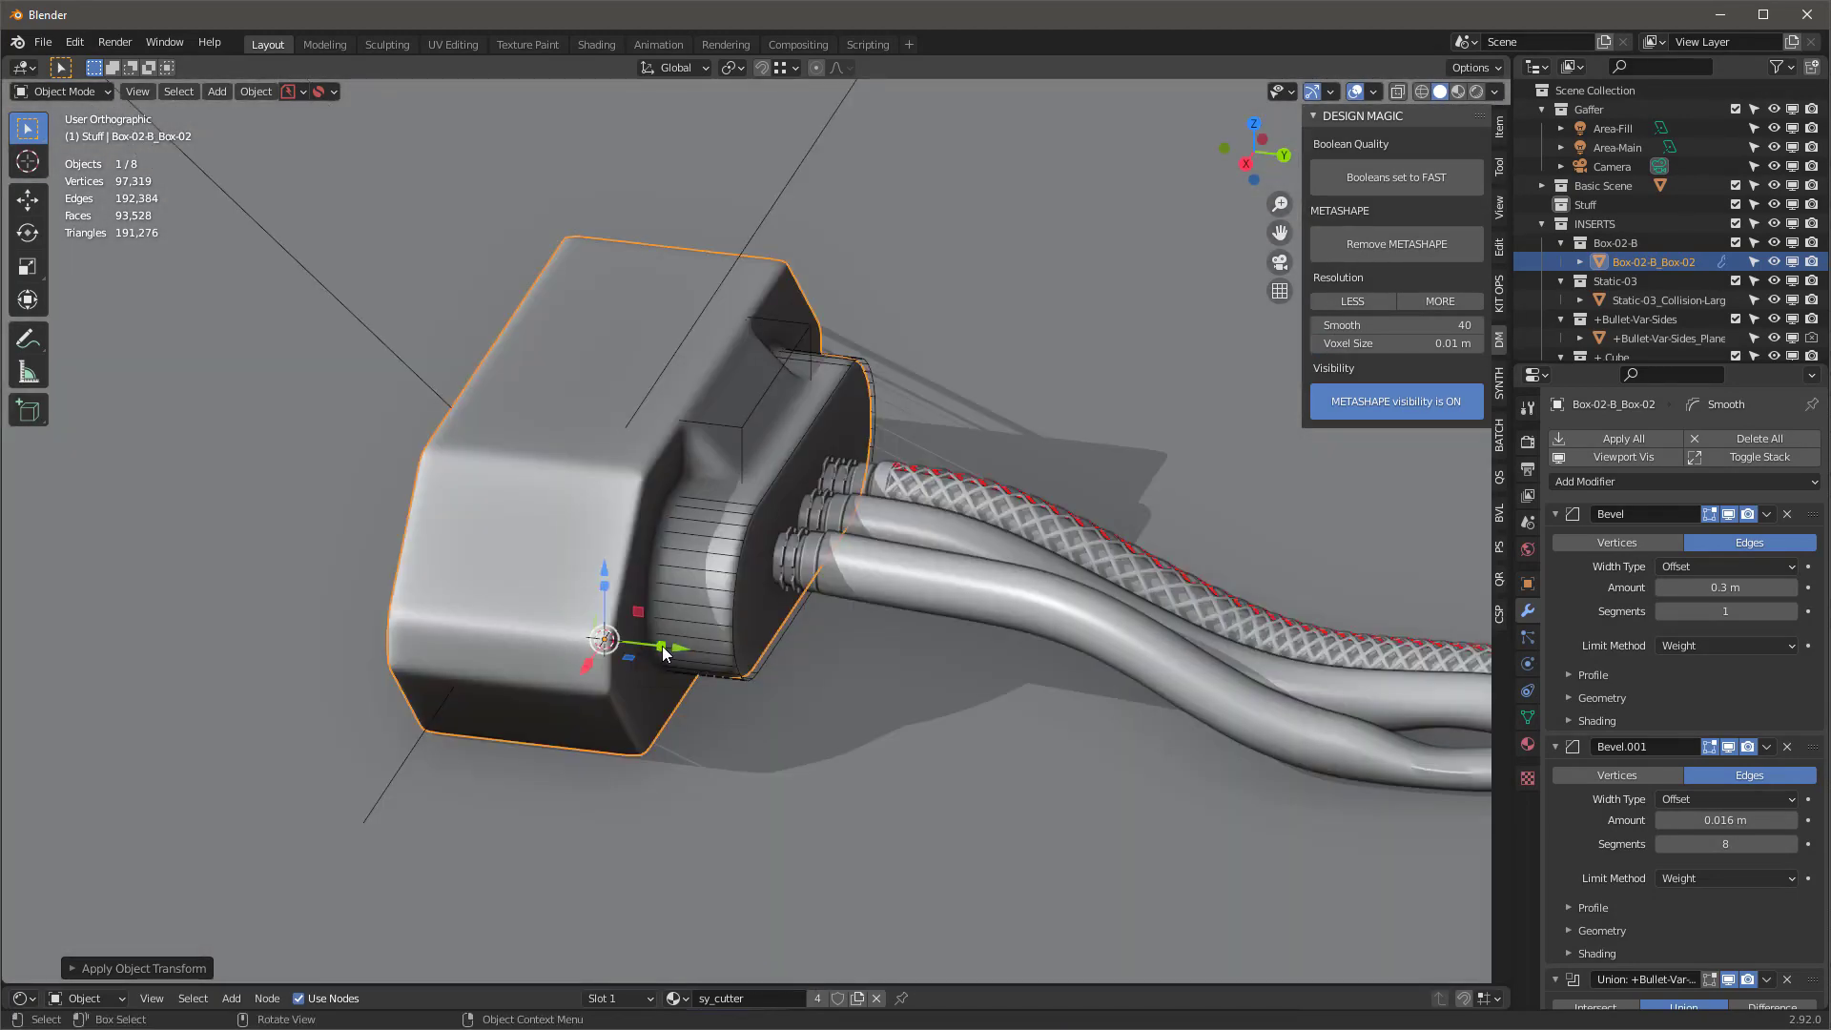
key("s")
key("y")
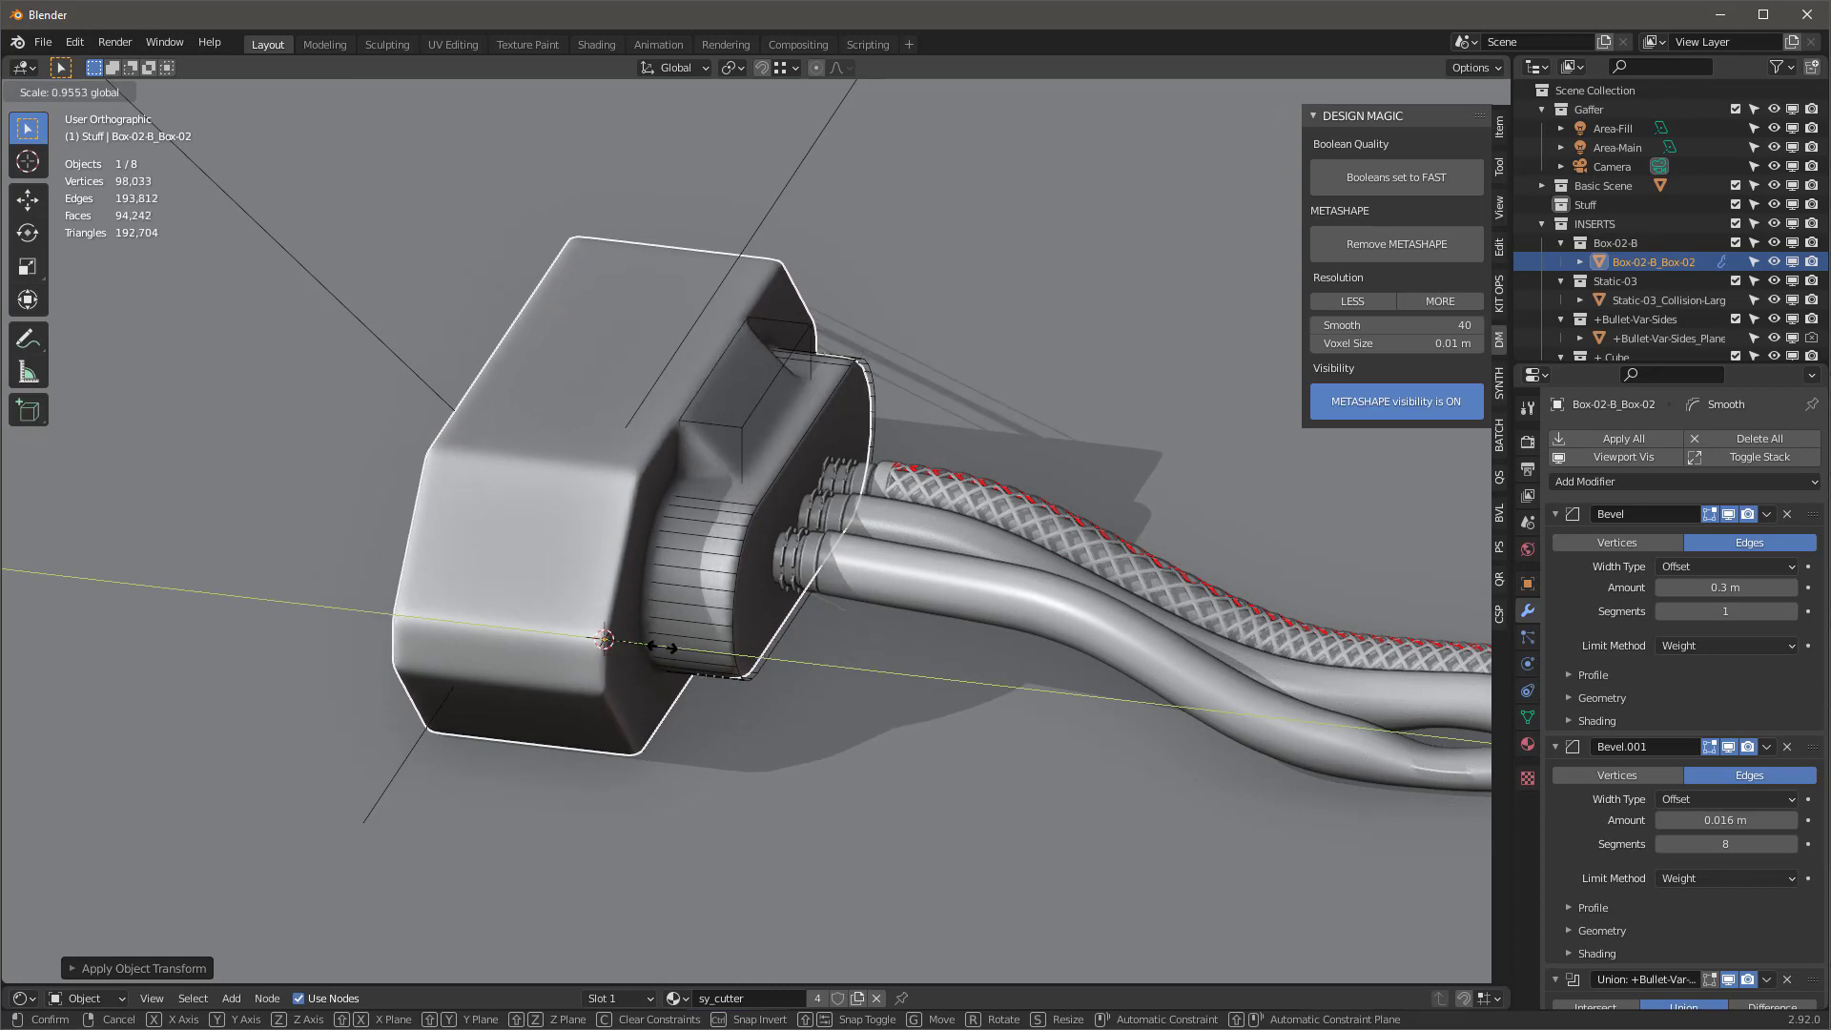
left_click(665, 648)
key("g")
key("y")
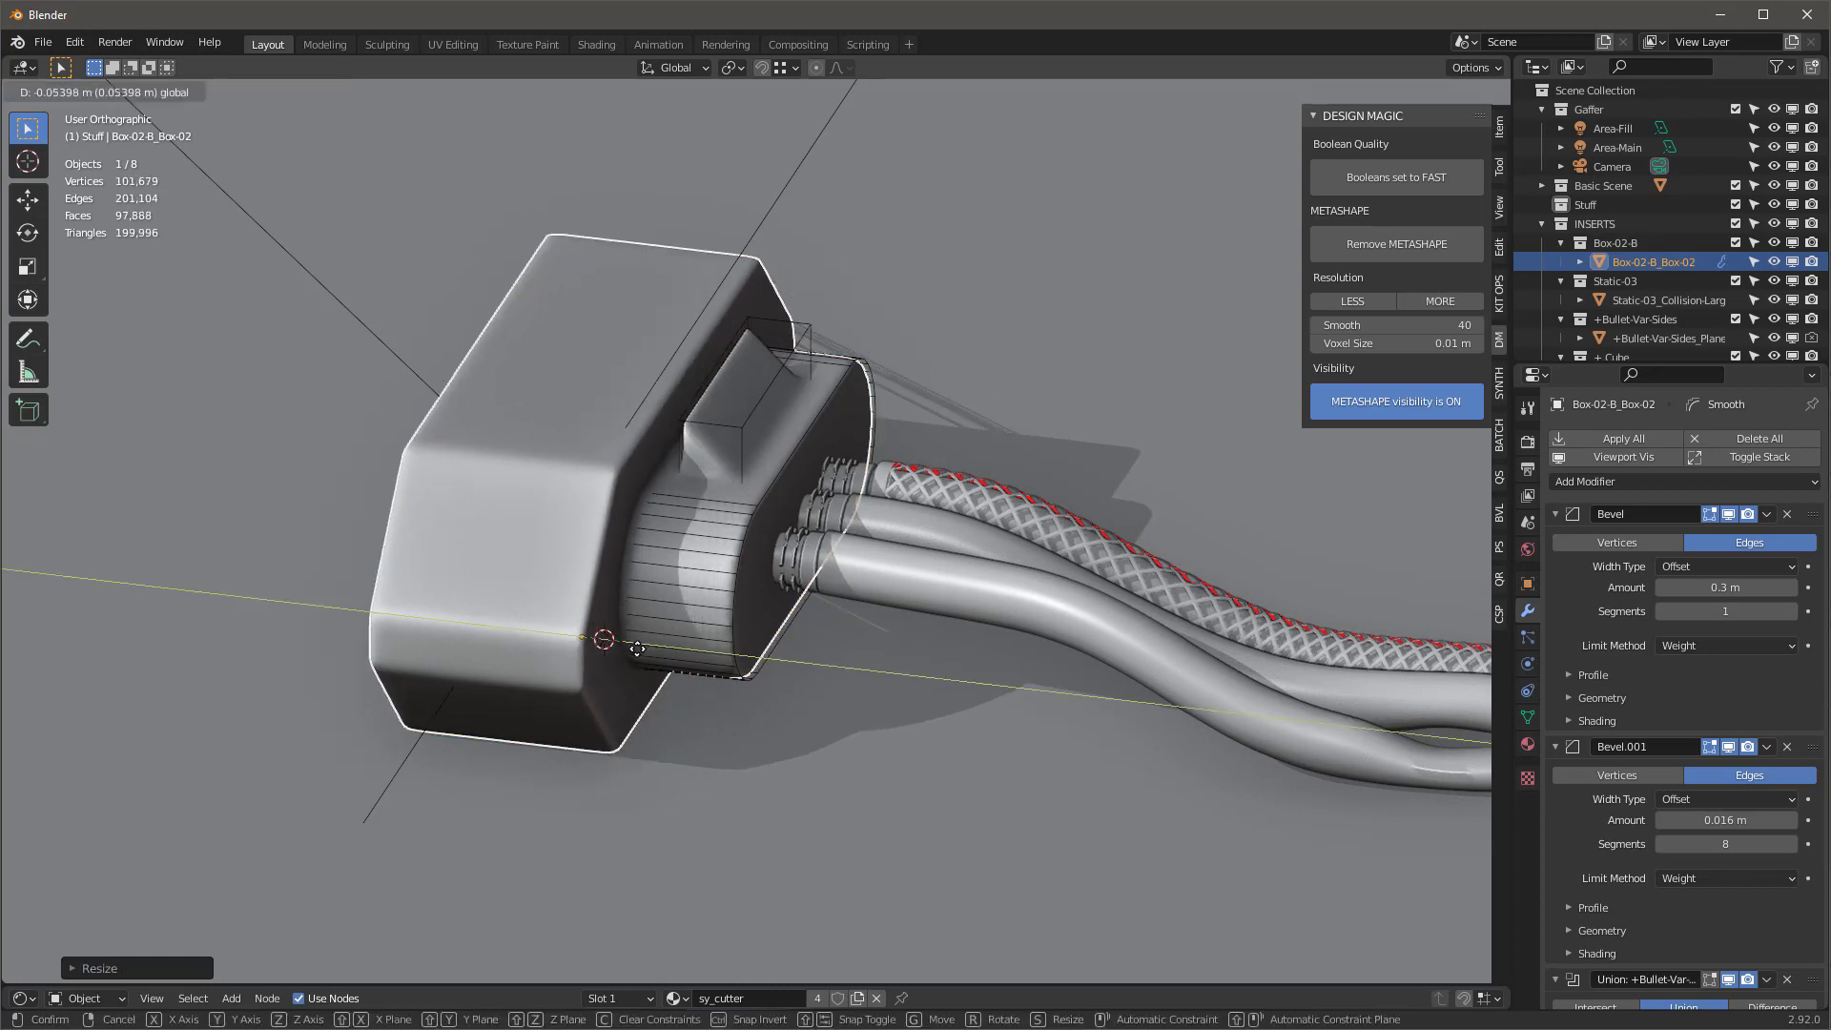
left_click(621, 639)
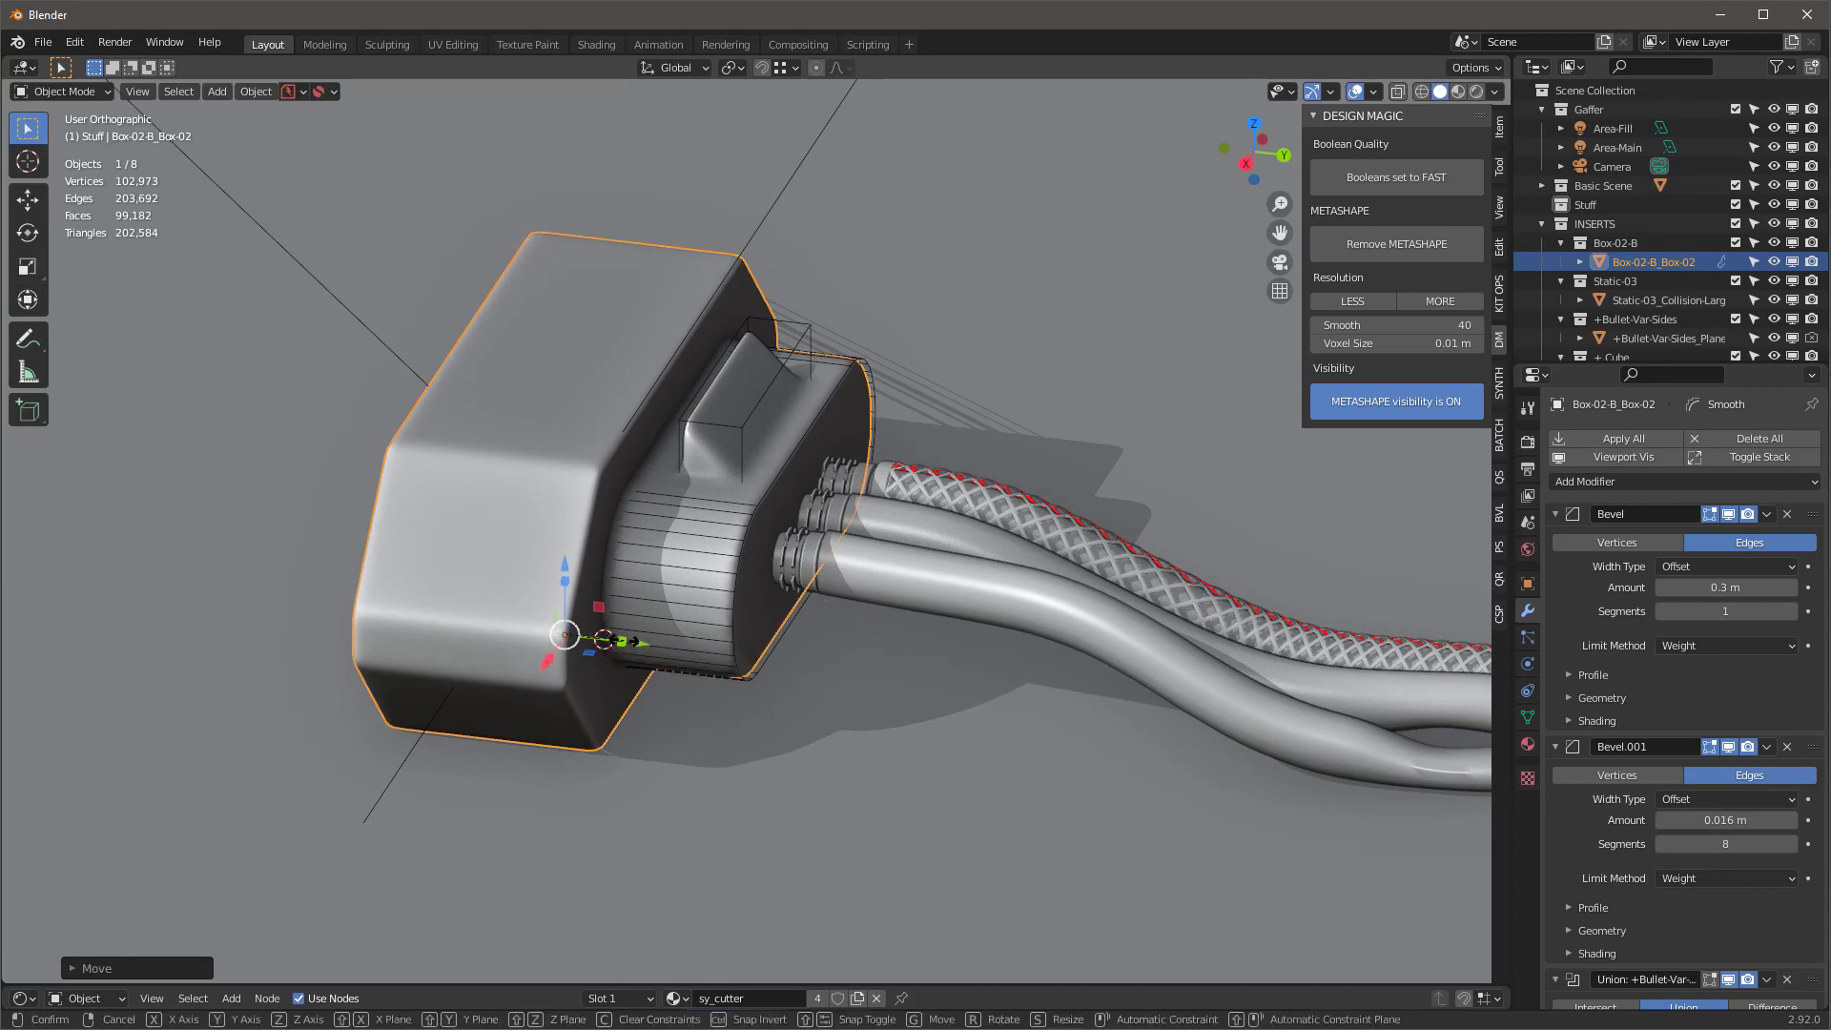
Enlarge the box along Y, hiding the Metashape to scale it by about 1.3, and show the Metashape again
key("y")
left_click(630, 640)
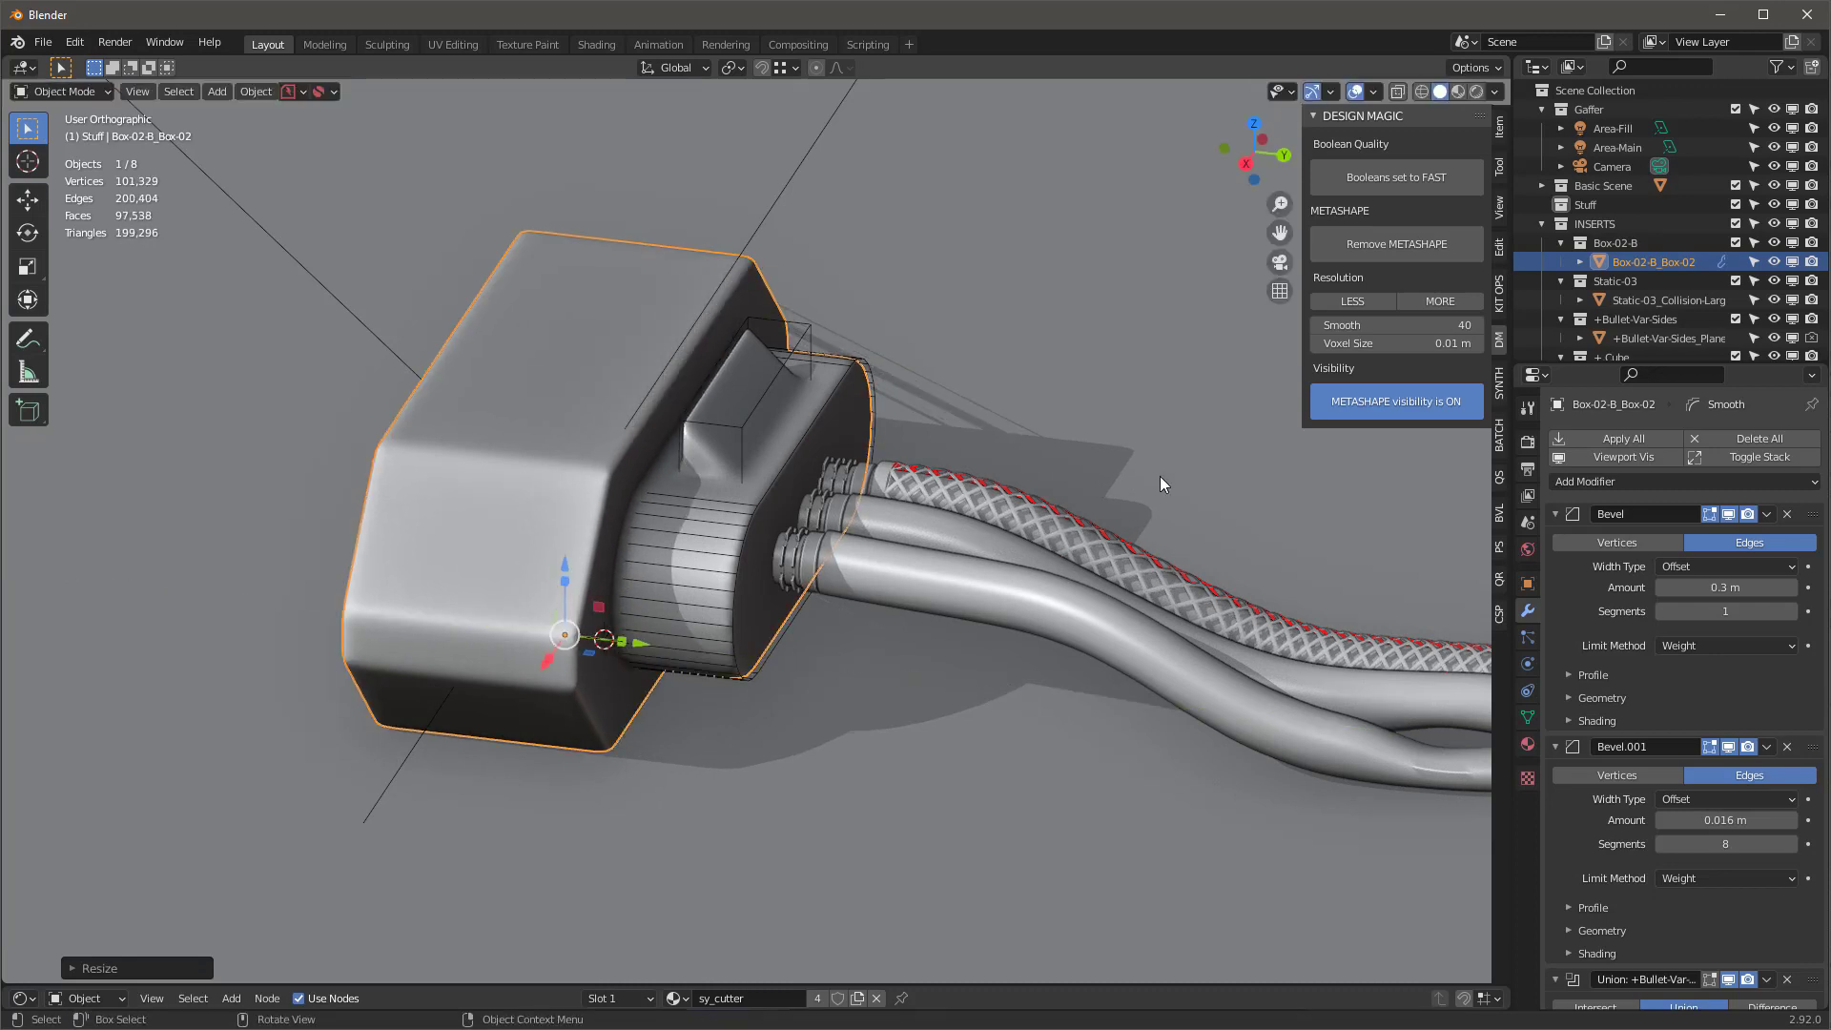
left_click(1403, 404)
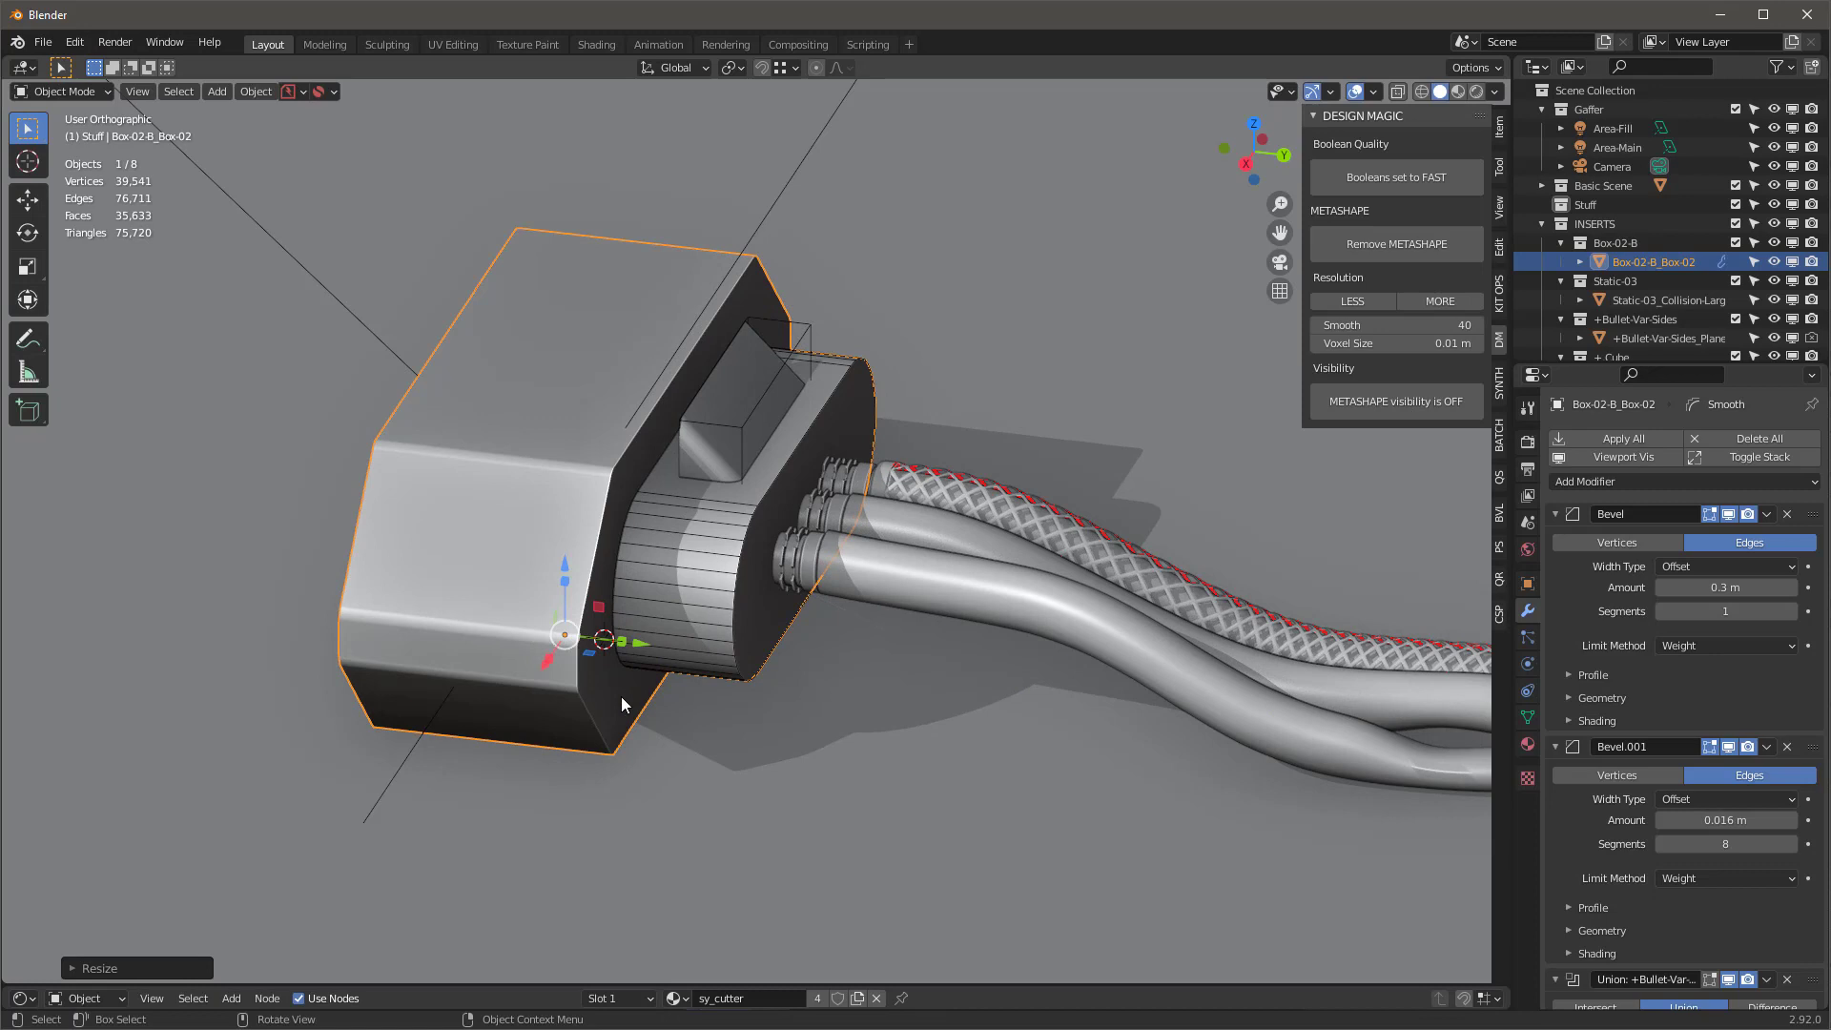
key("s")
key("y")
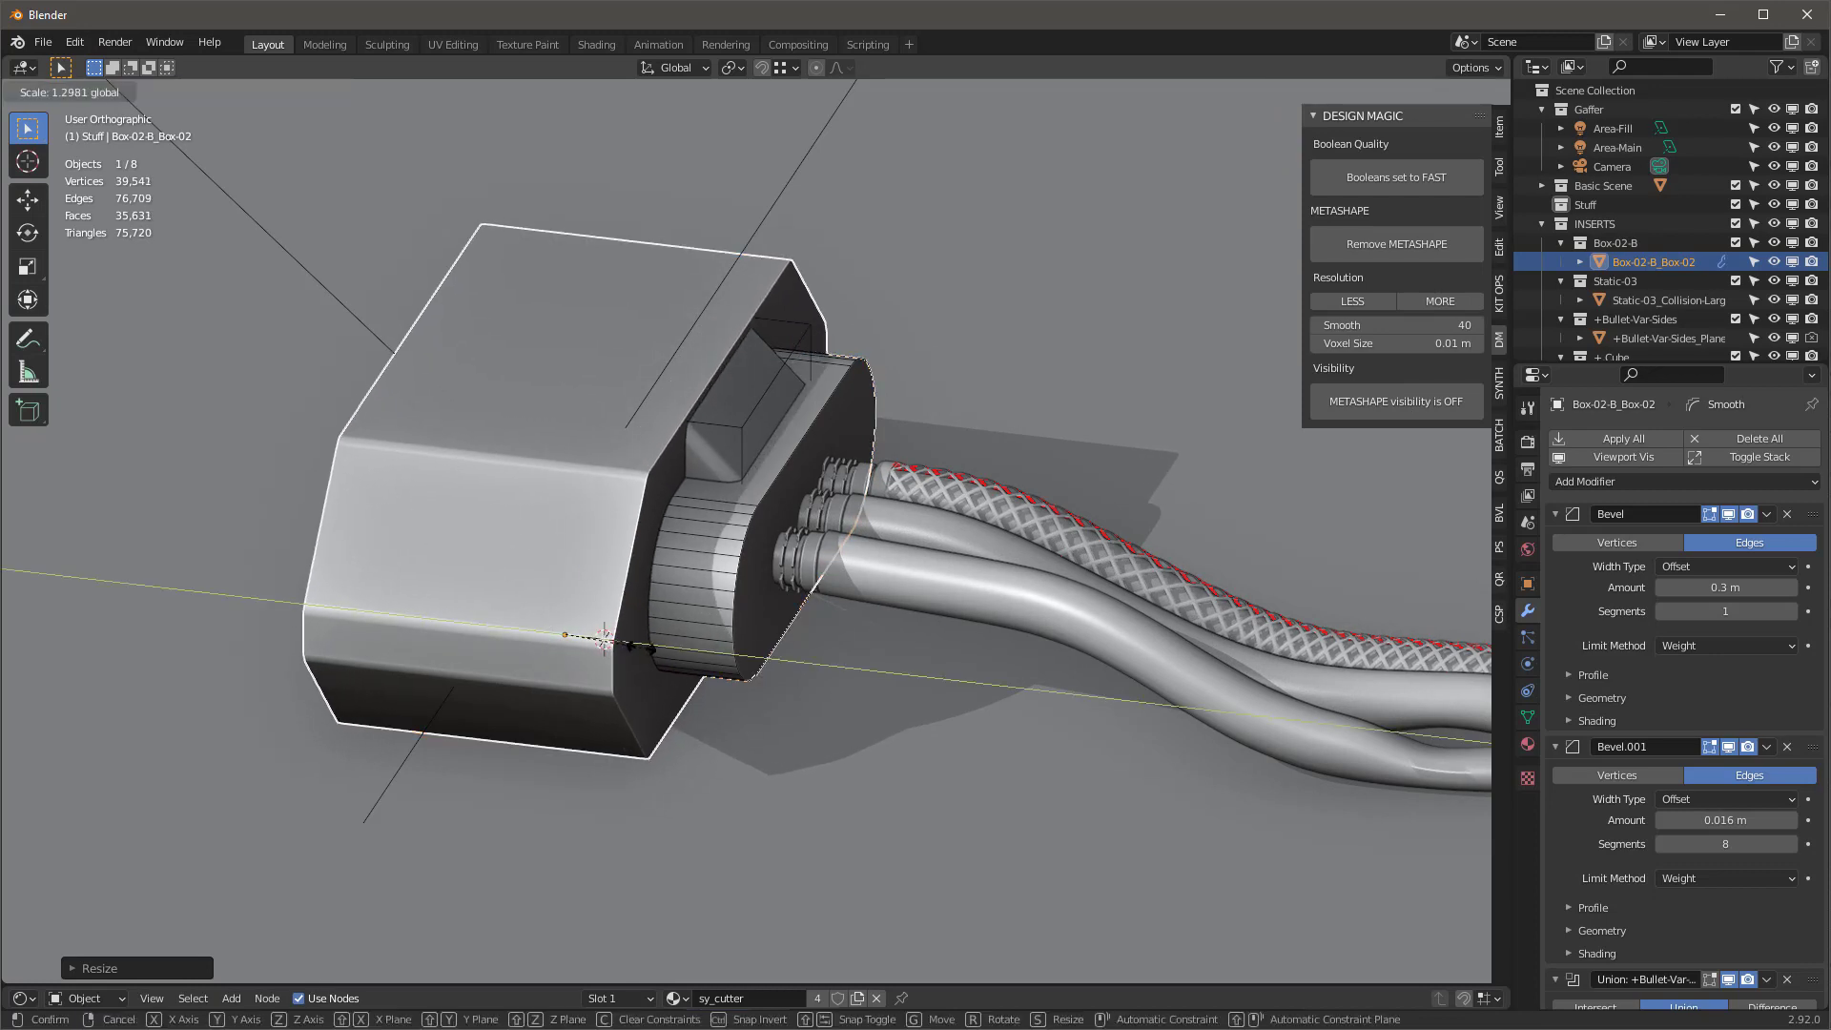
left_click(603, 637)
left_click(1386, 398)
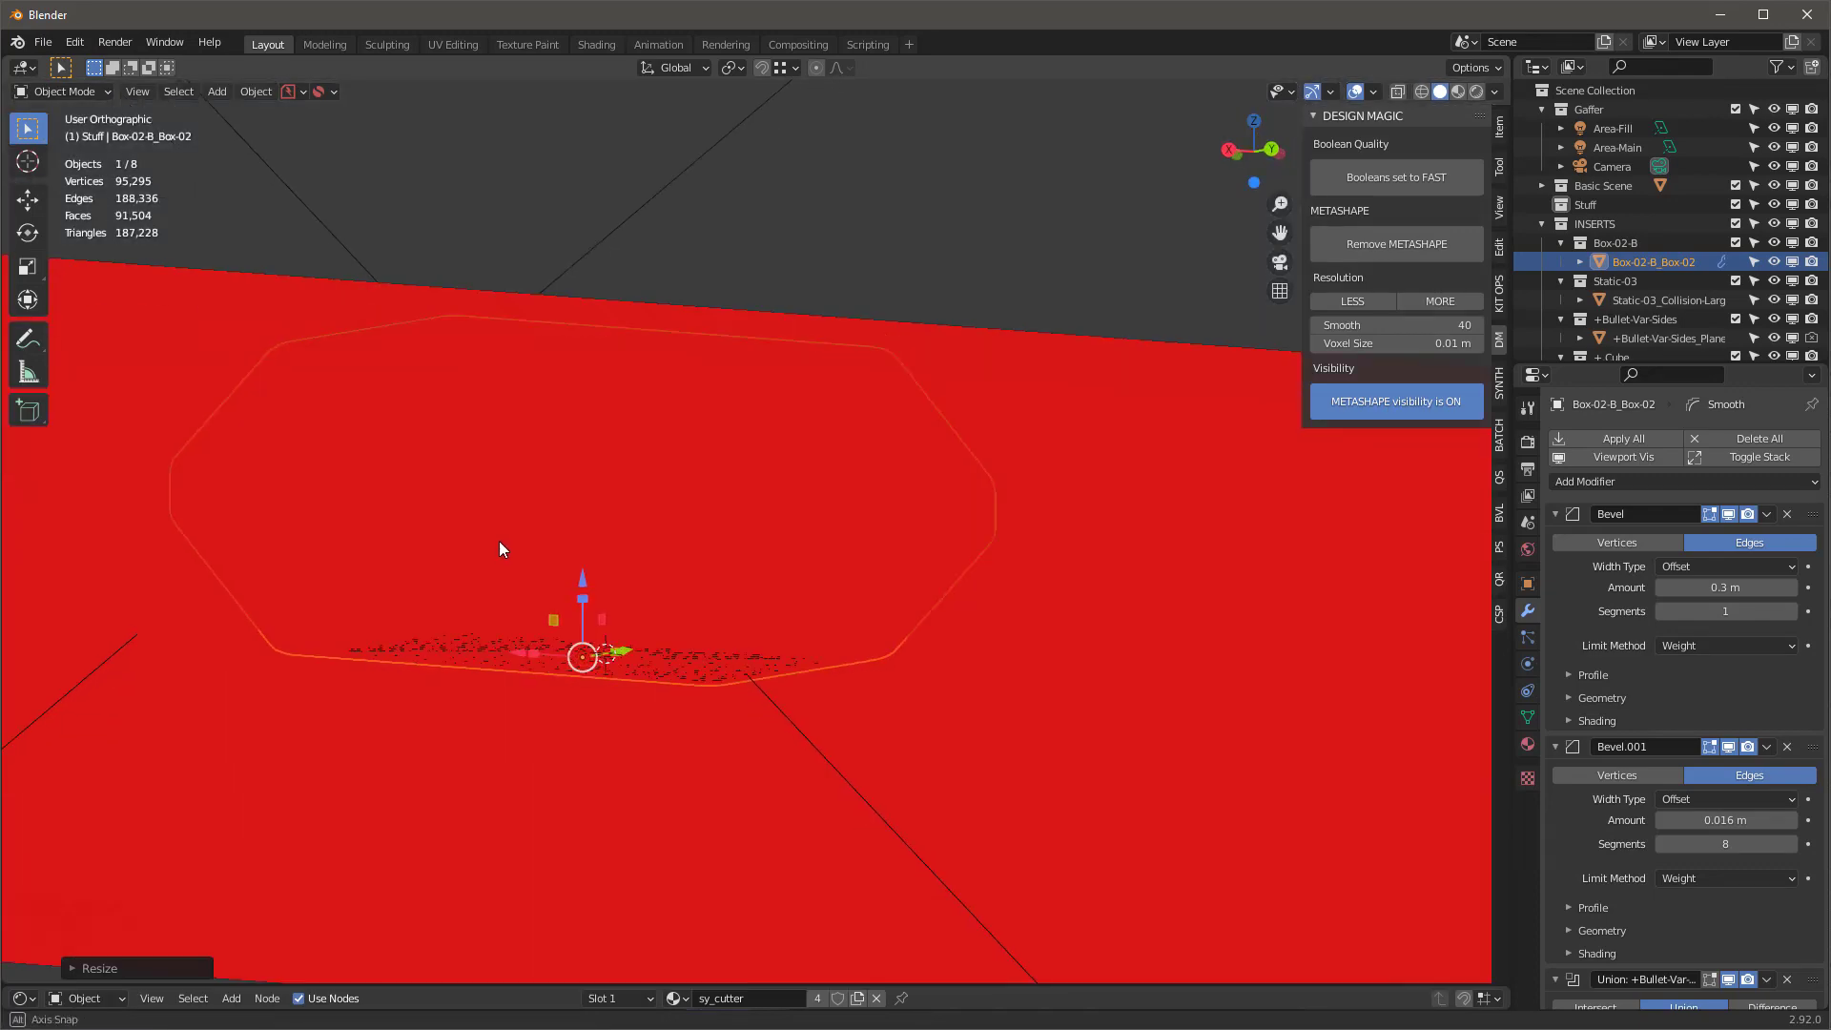
middle_click_drag(500, 541, 511, 602)
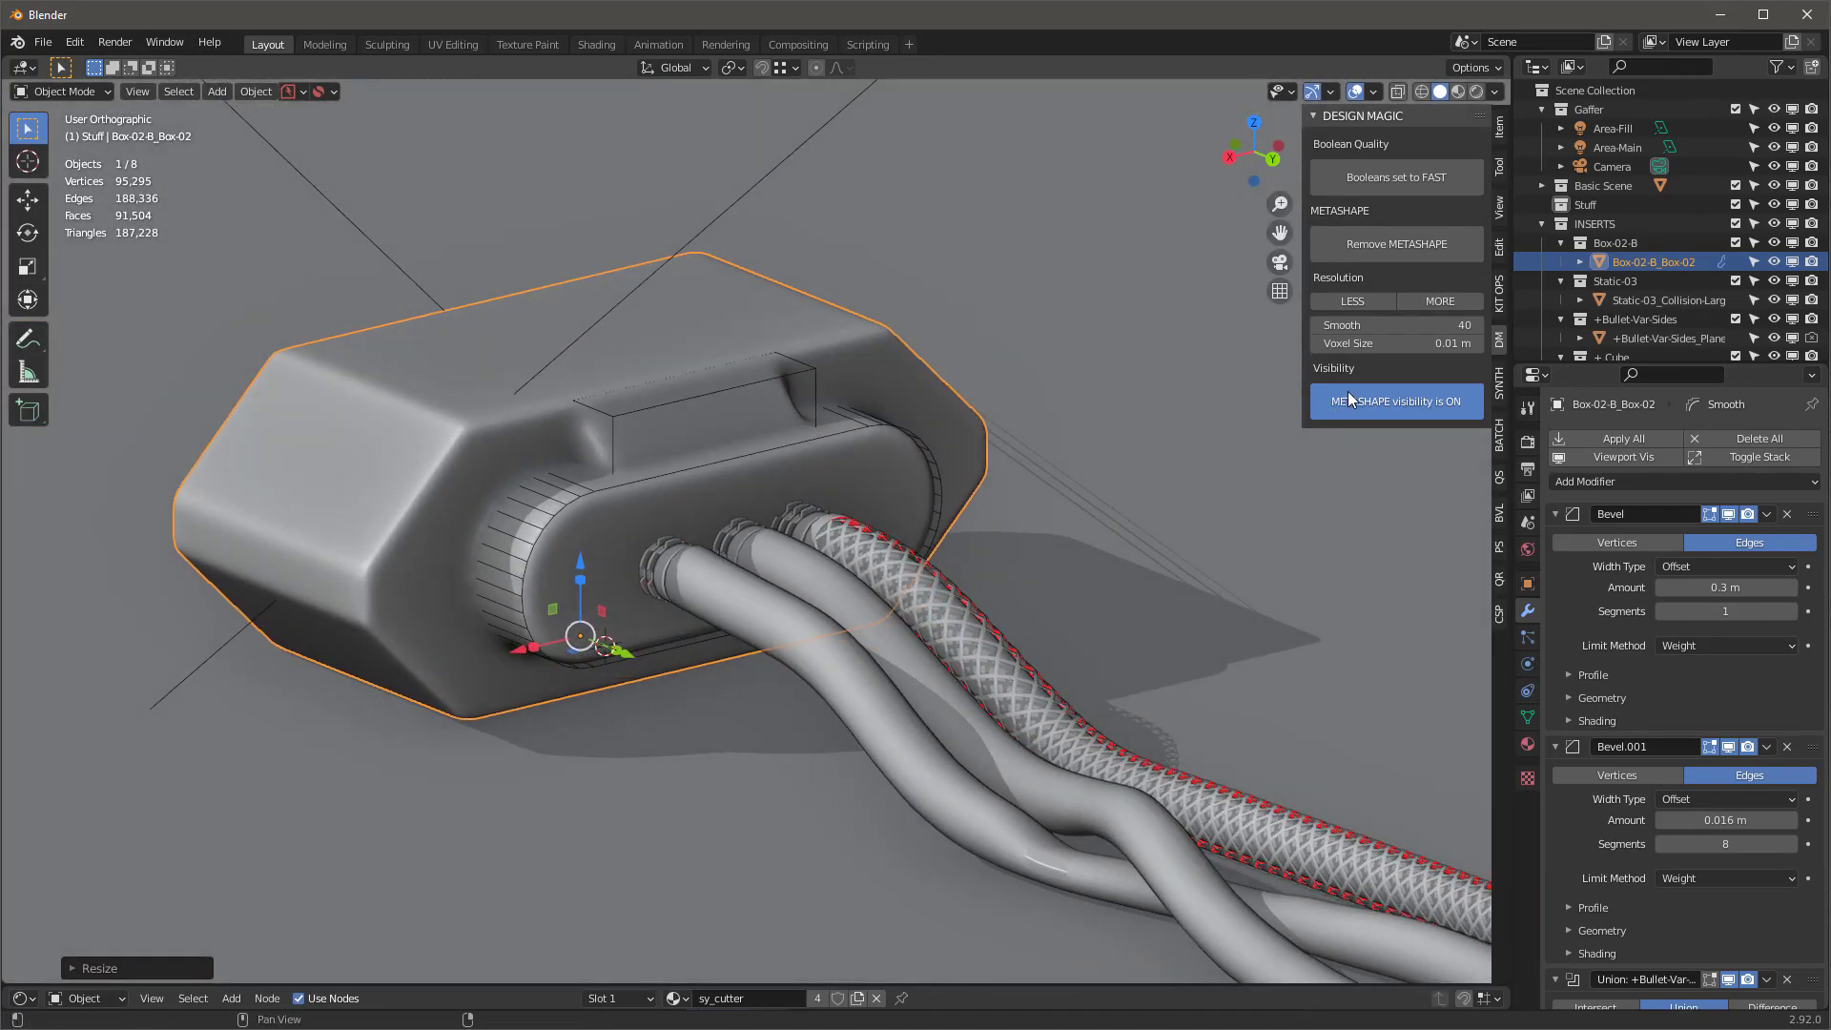
Try a lower and a higher Metashape resolution on the box, and set the Voxel Size back to 0.01 m
left_click(1361, 303)
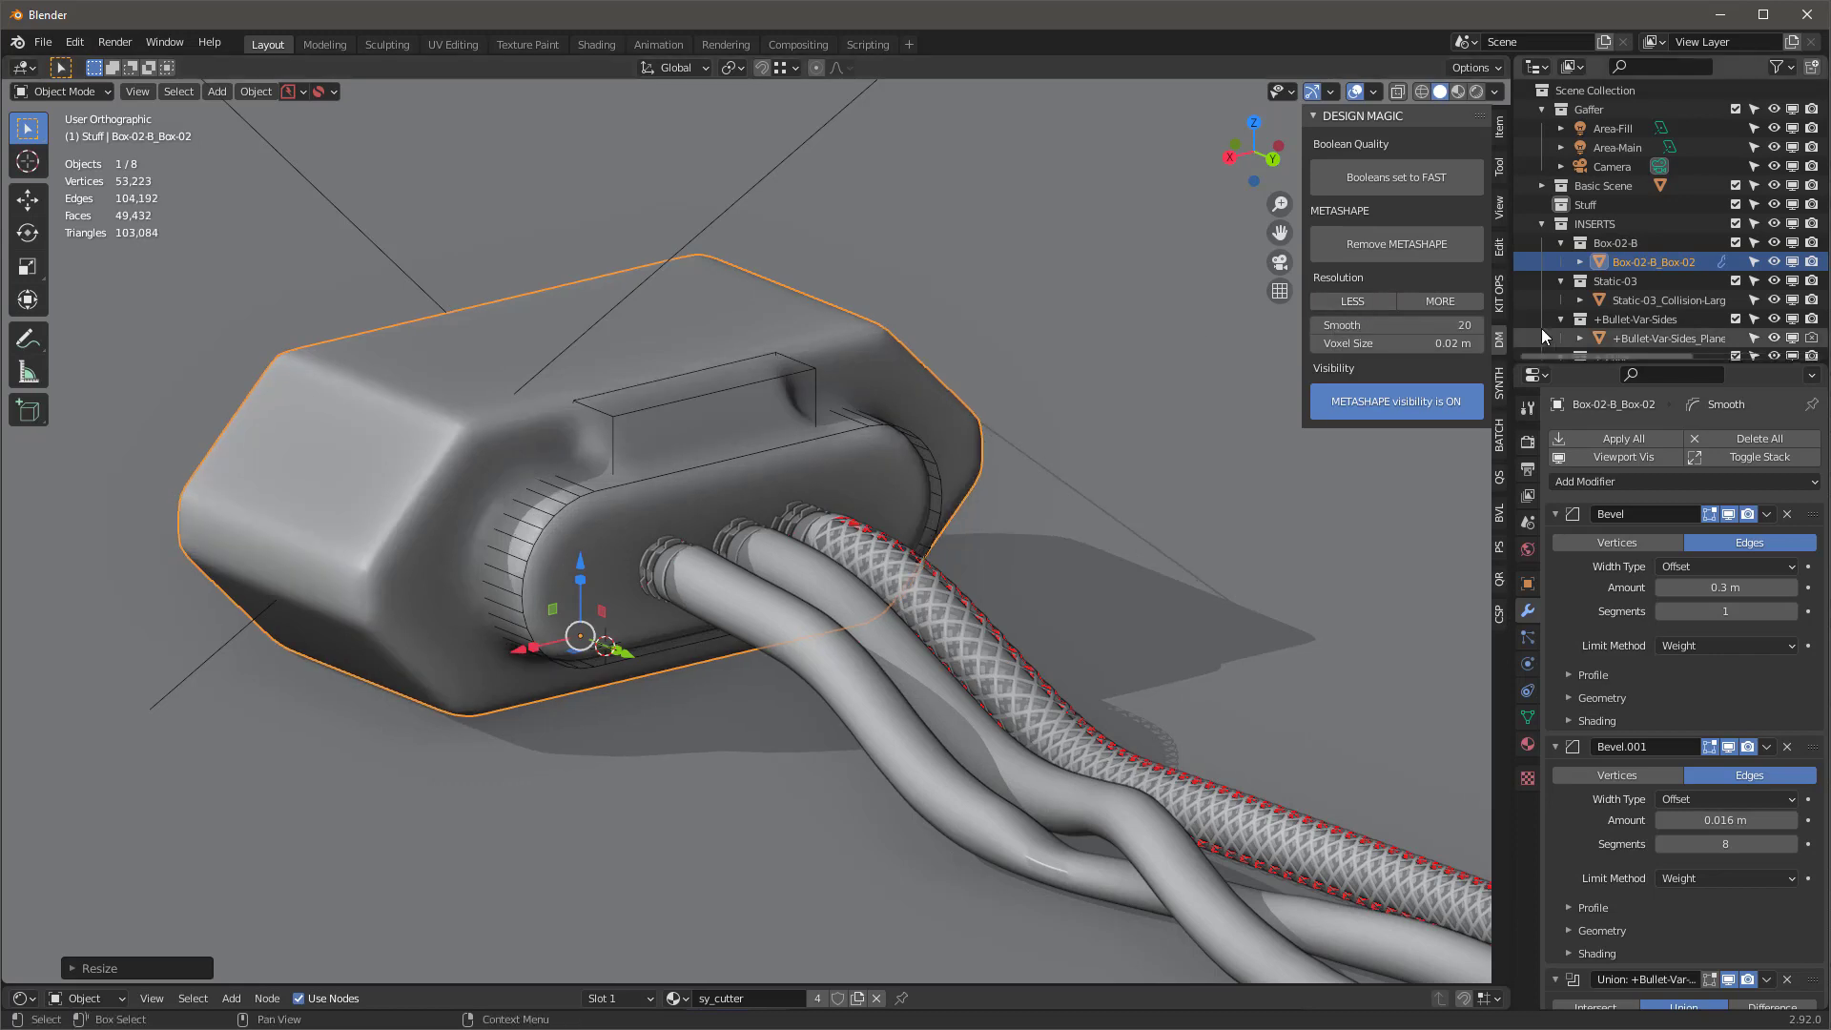
left_click(1456, 303)
scroll(551, 541, "up", 1)
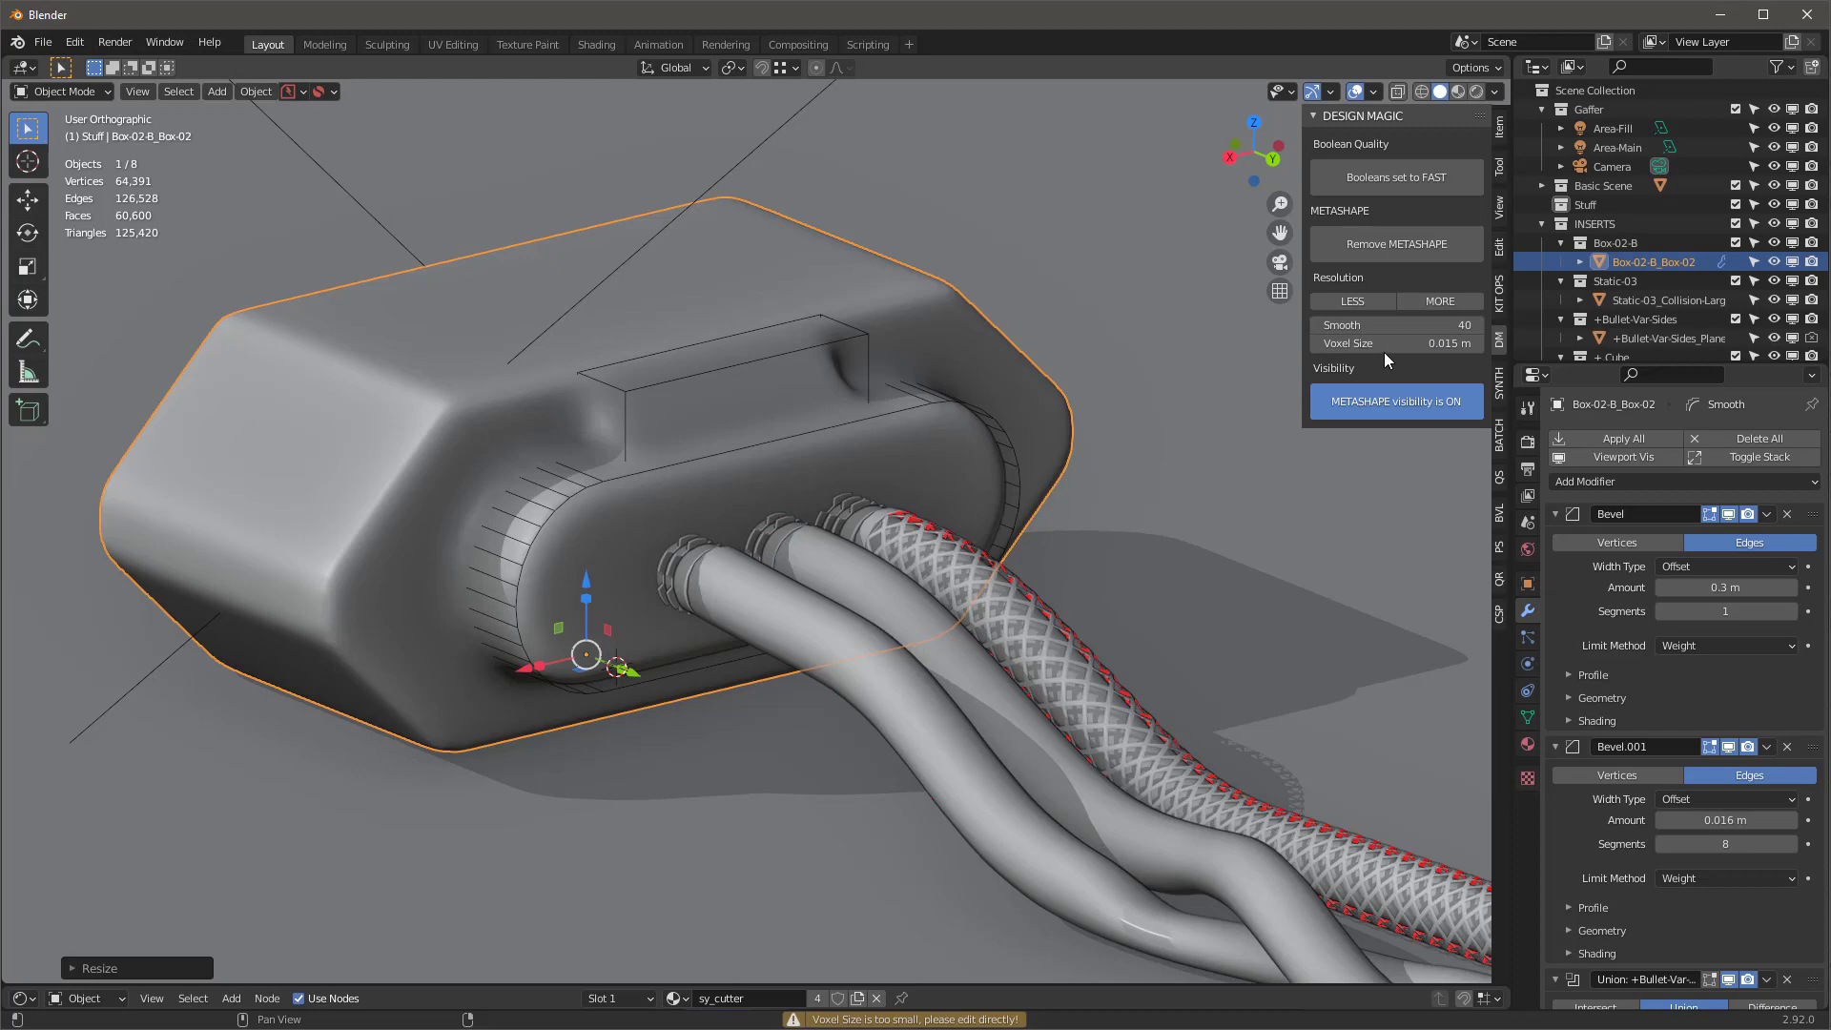
left_click(1421, 345)
key("BackSpace")
type(".01")
key("Return")
Set the Amount of the box's first Bevel modifier to 0.28 m and the Metashape's Smooth to 10
middle_click_drag(736, 401, 791, 402)
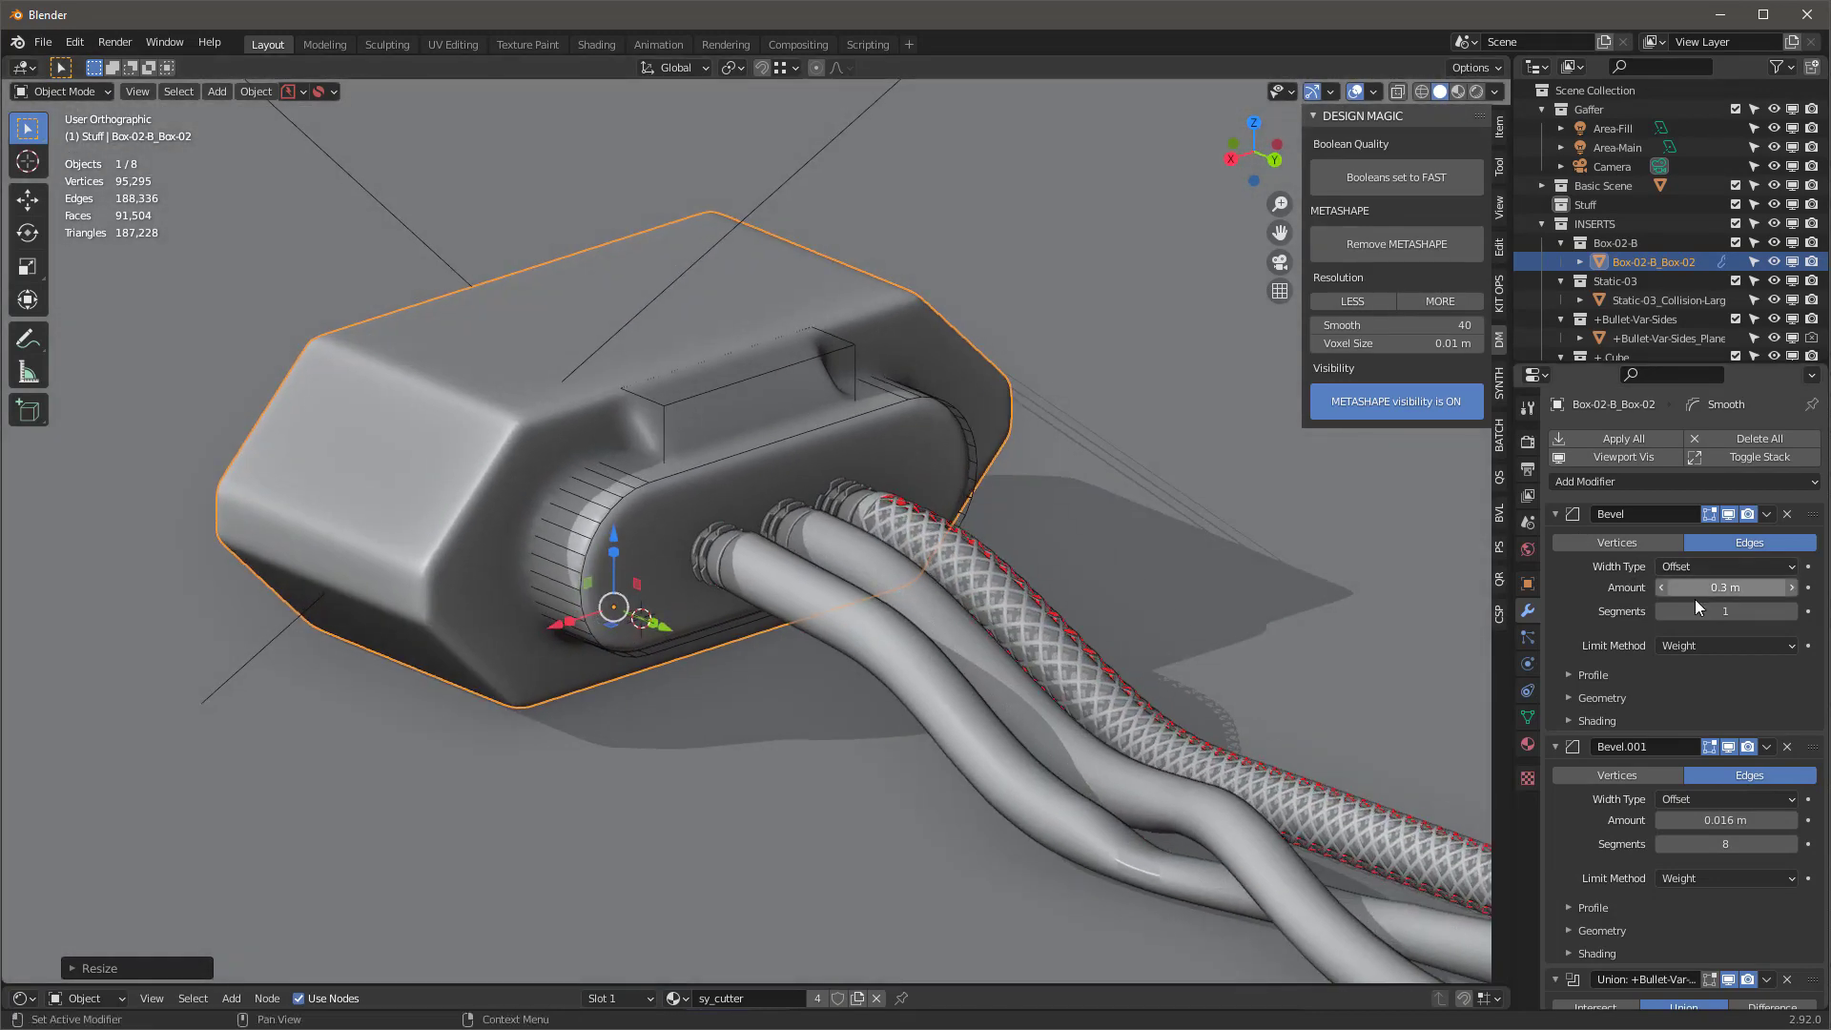
left_click_drag(1747, 586, 1730, 587)
left_click(1427, 323)
type("10")
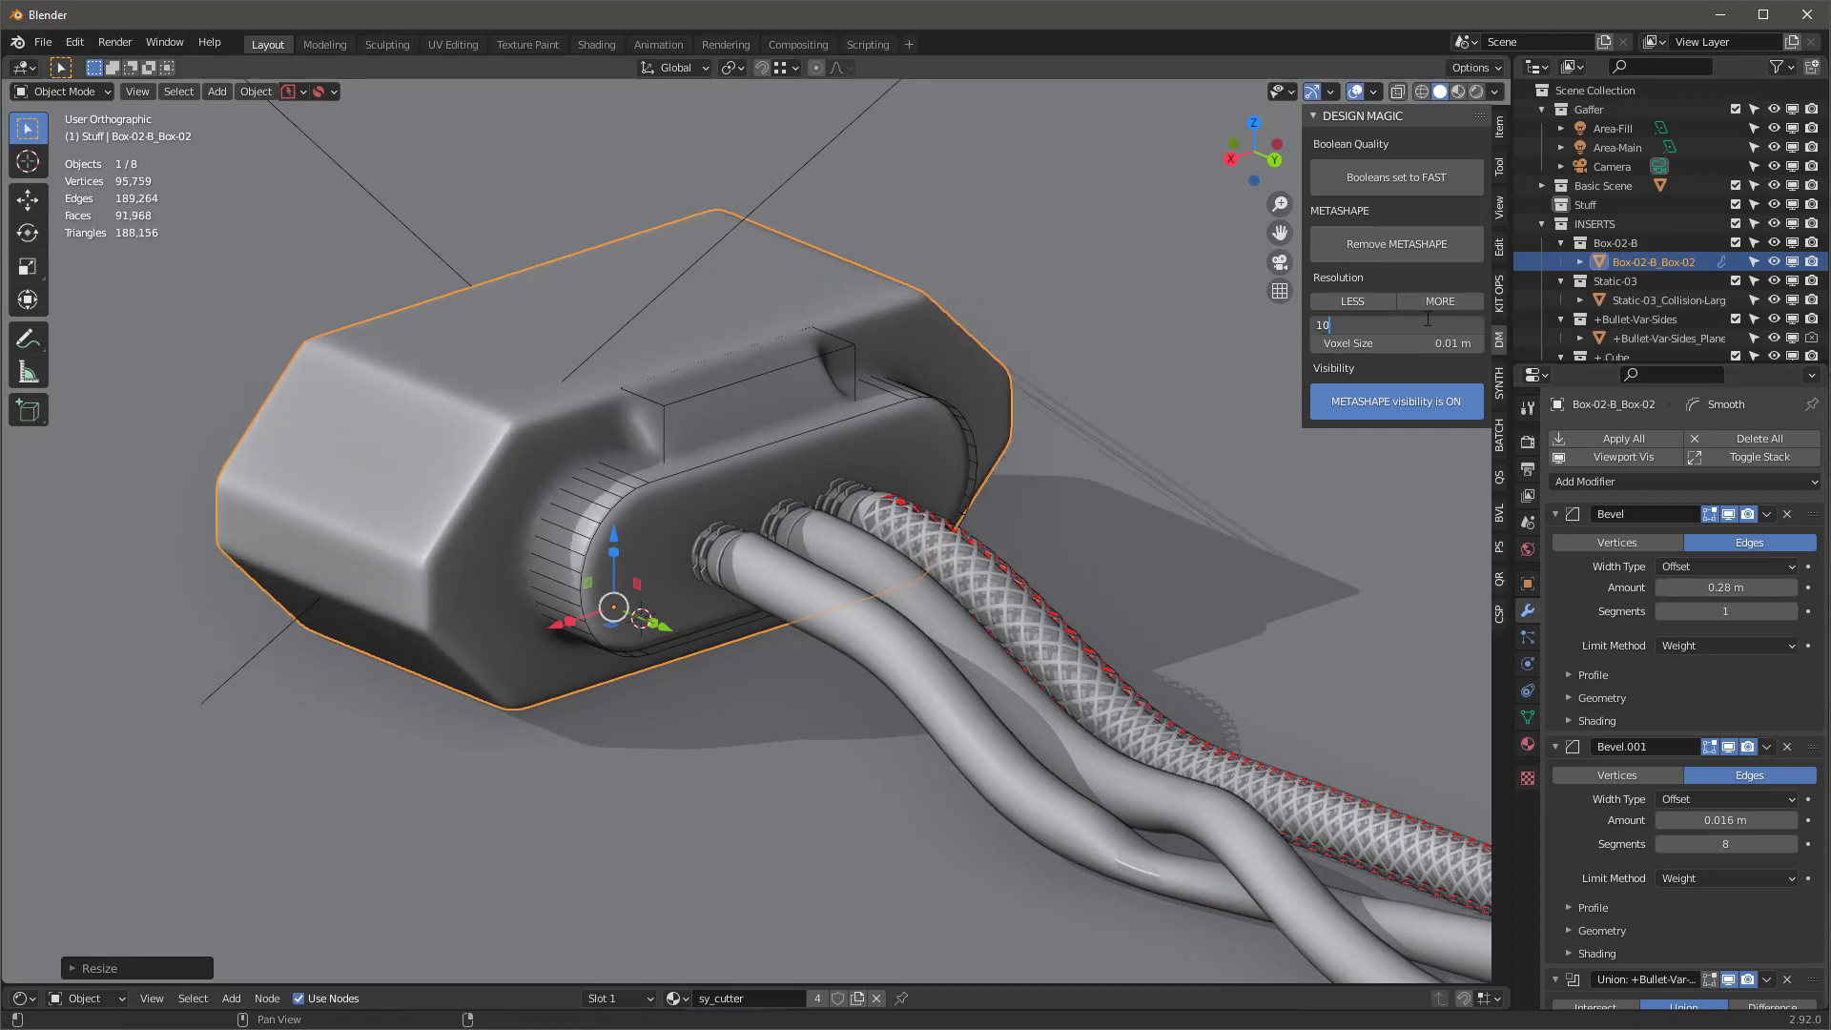
key("Return")
Set the Metashape's Smooth to 20 and check the edges of the box
scroll(747, 299, "up", 3)
middle_click_drag(747, 299, 993, 289)
left_click(1388, 323)
type("20")
key("Return")
scroll(1094, 450, "down", 4)
middle_click_drag(1095, 450, 913, 431)
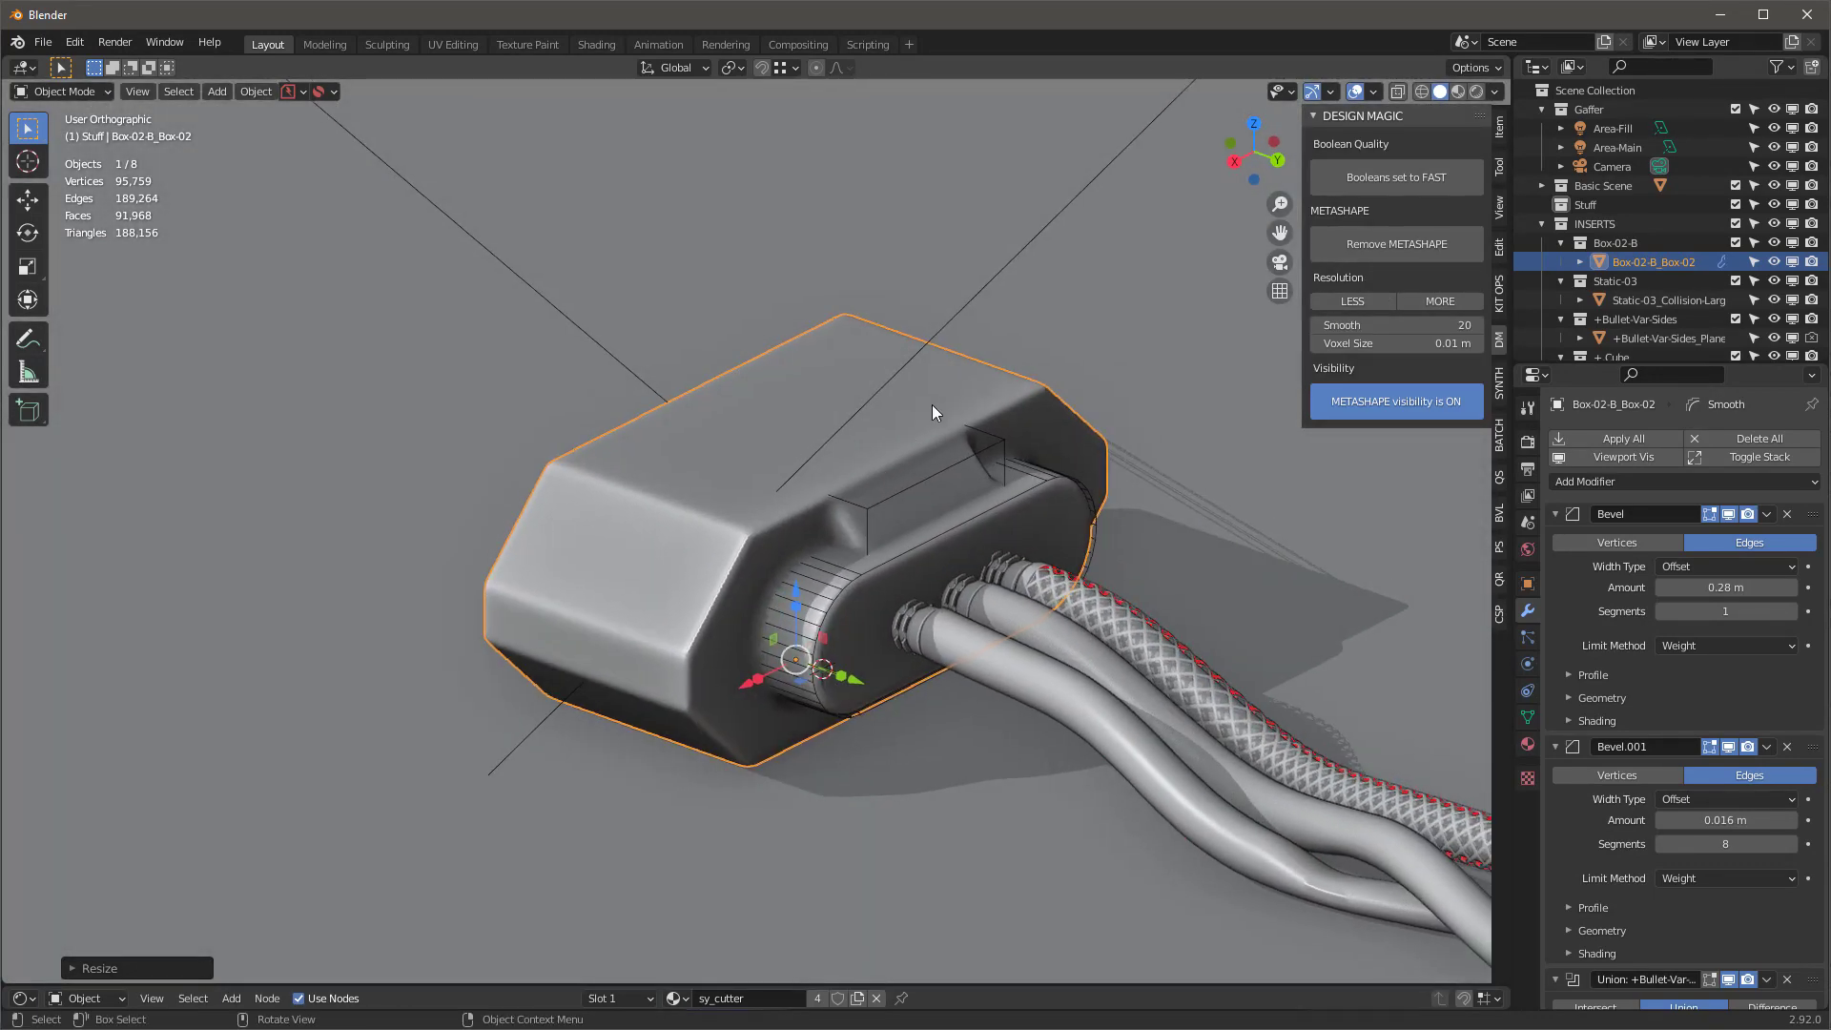
scroll(930, 404, "up", 1)
Switch the KIT OPS library to the DM- KPACK
left_click(1500, 298)
middle_click_drag(1136, 431, 1080, 377)
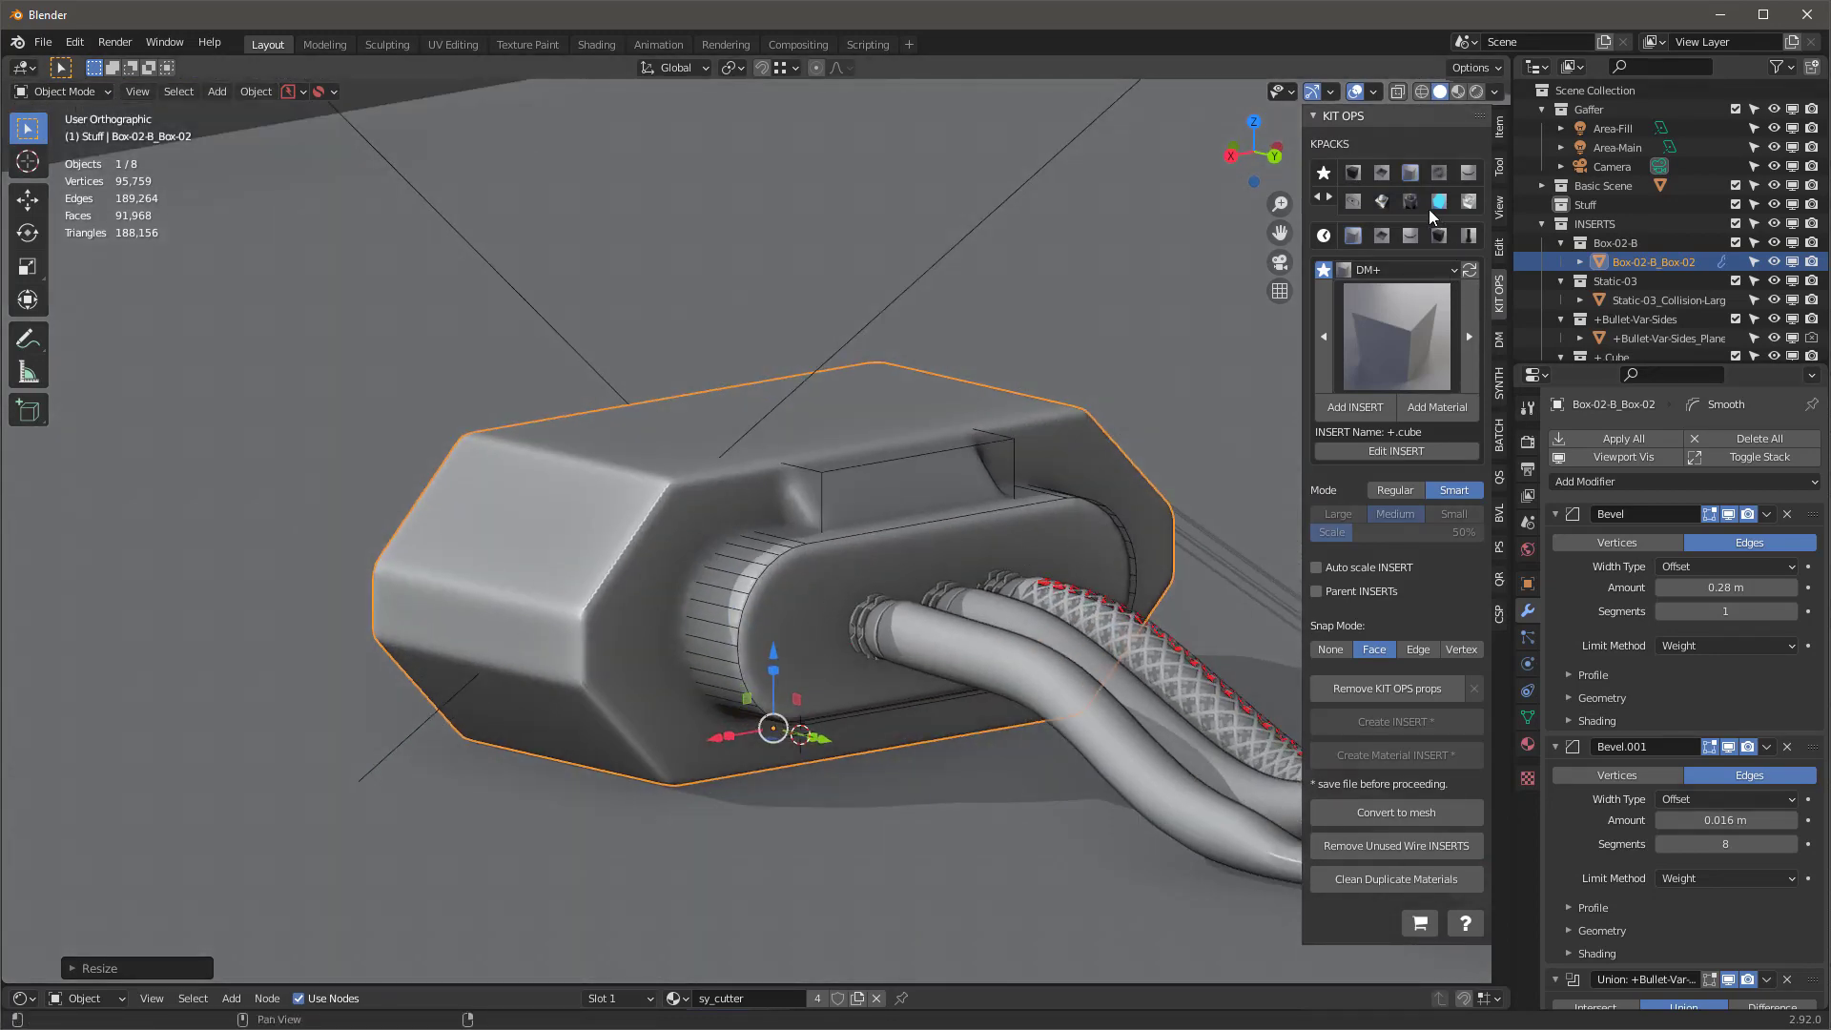
left_click(1380, 175)
Set the Segments of the first Bevel modifier on the rounded bullet-shaped insert to 12
middle_click_drag(1060, 478, 822, 591)
left_click(821, 633)
scroll(821, 633, "up", 4)
scroll(810, 608, "down", 2)
left_click(1728, 611)
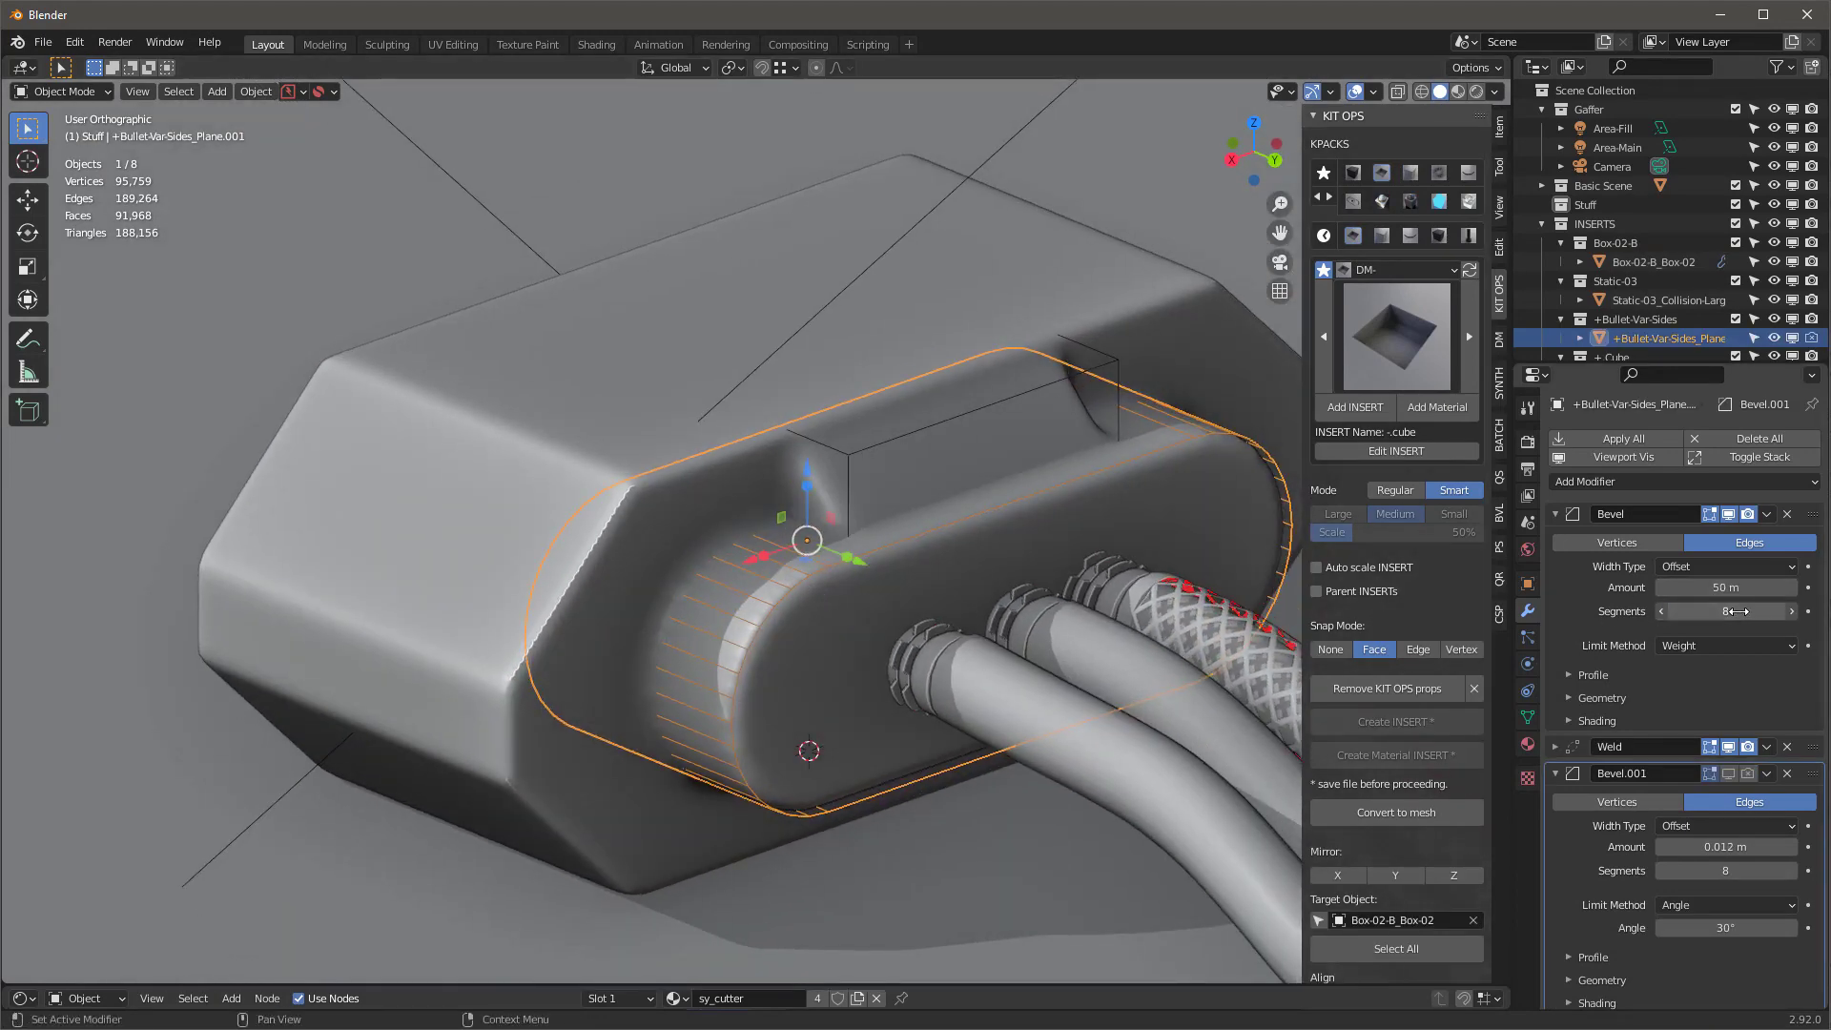
type("12")
key("Return")
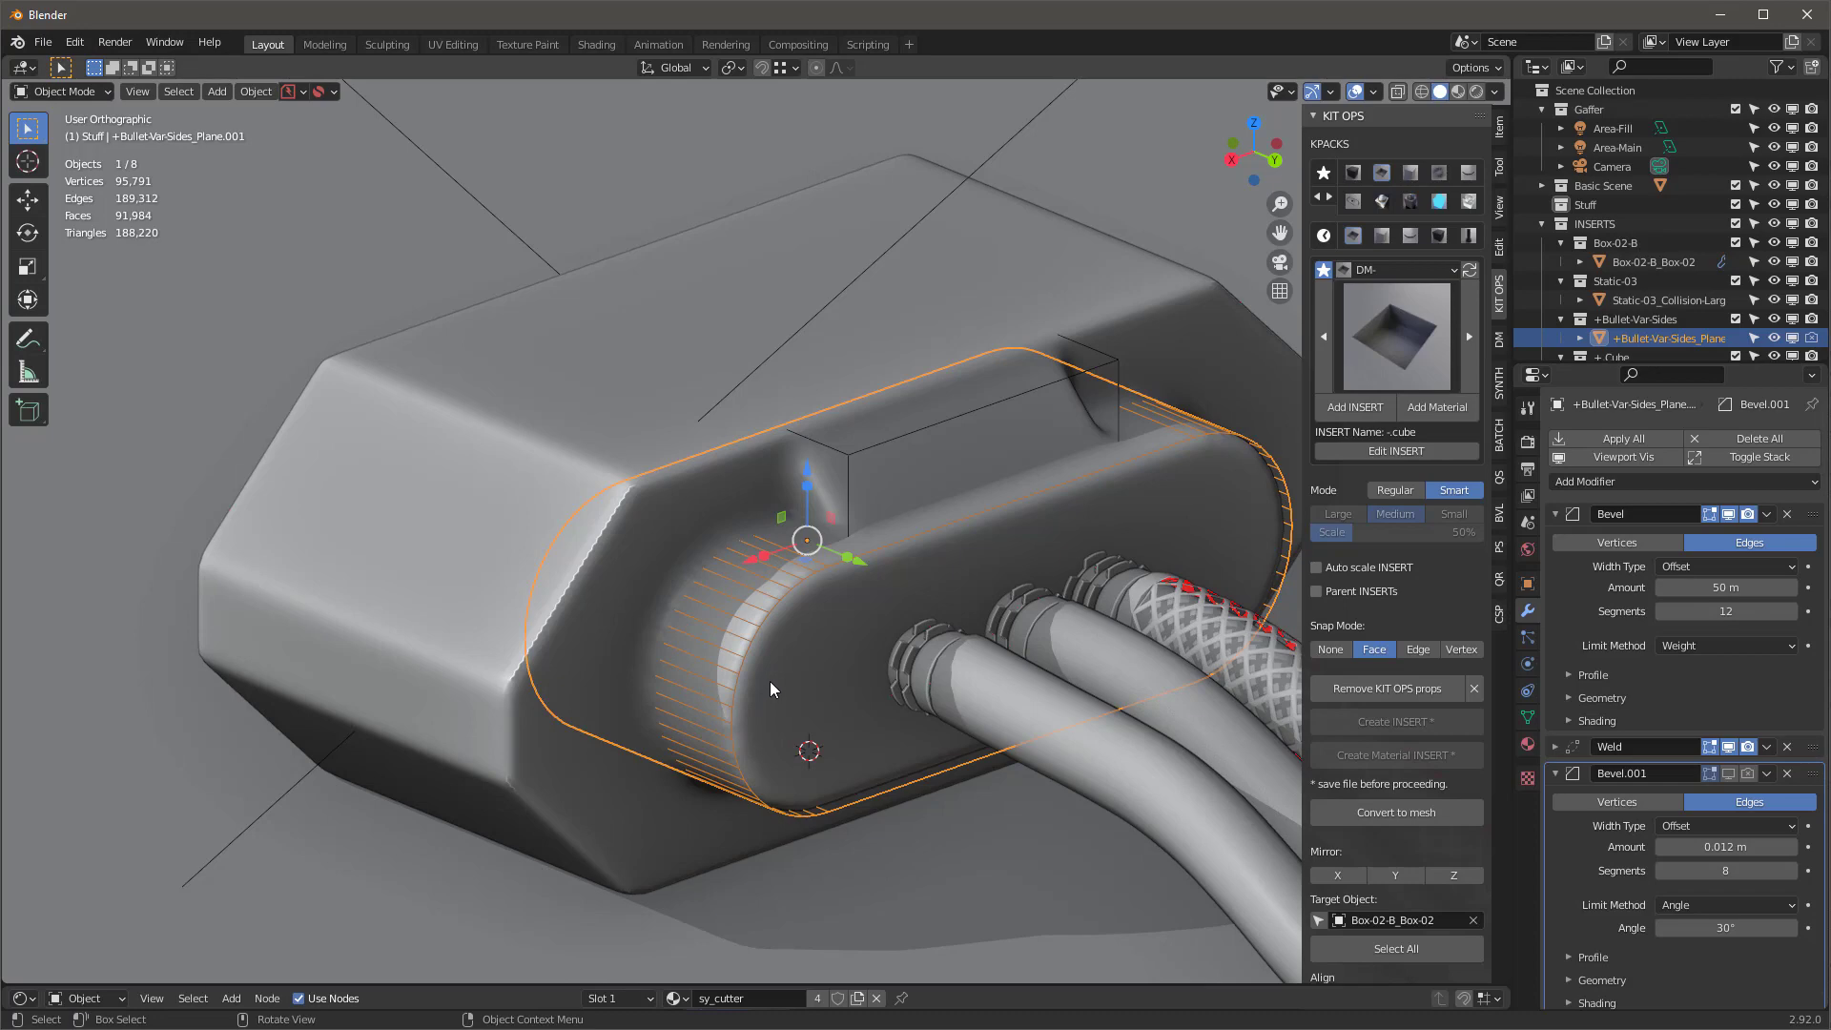
Choose the -bullet-var-sides INSERT from the DM- KPACK
scroll(770, 683, "up", 2)
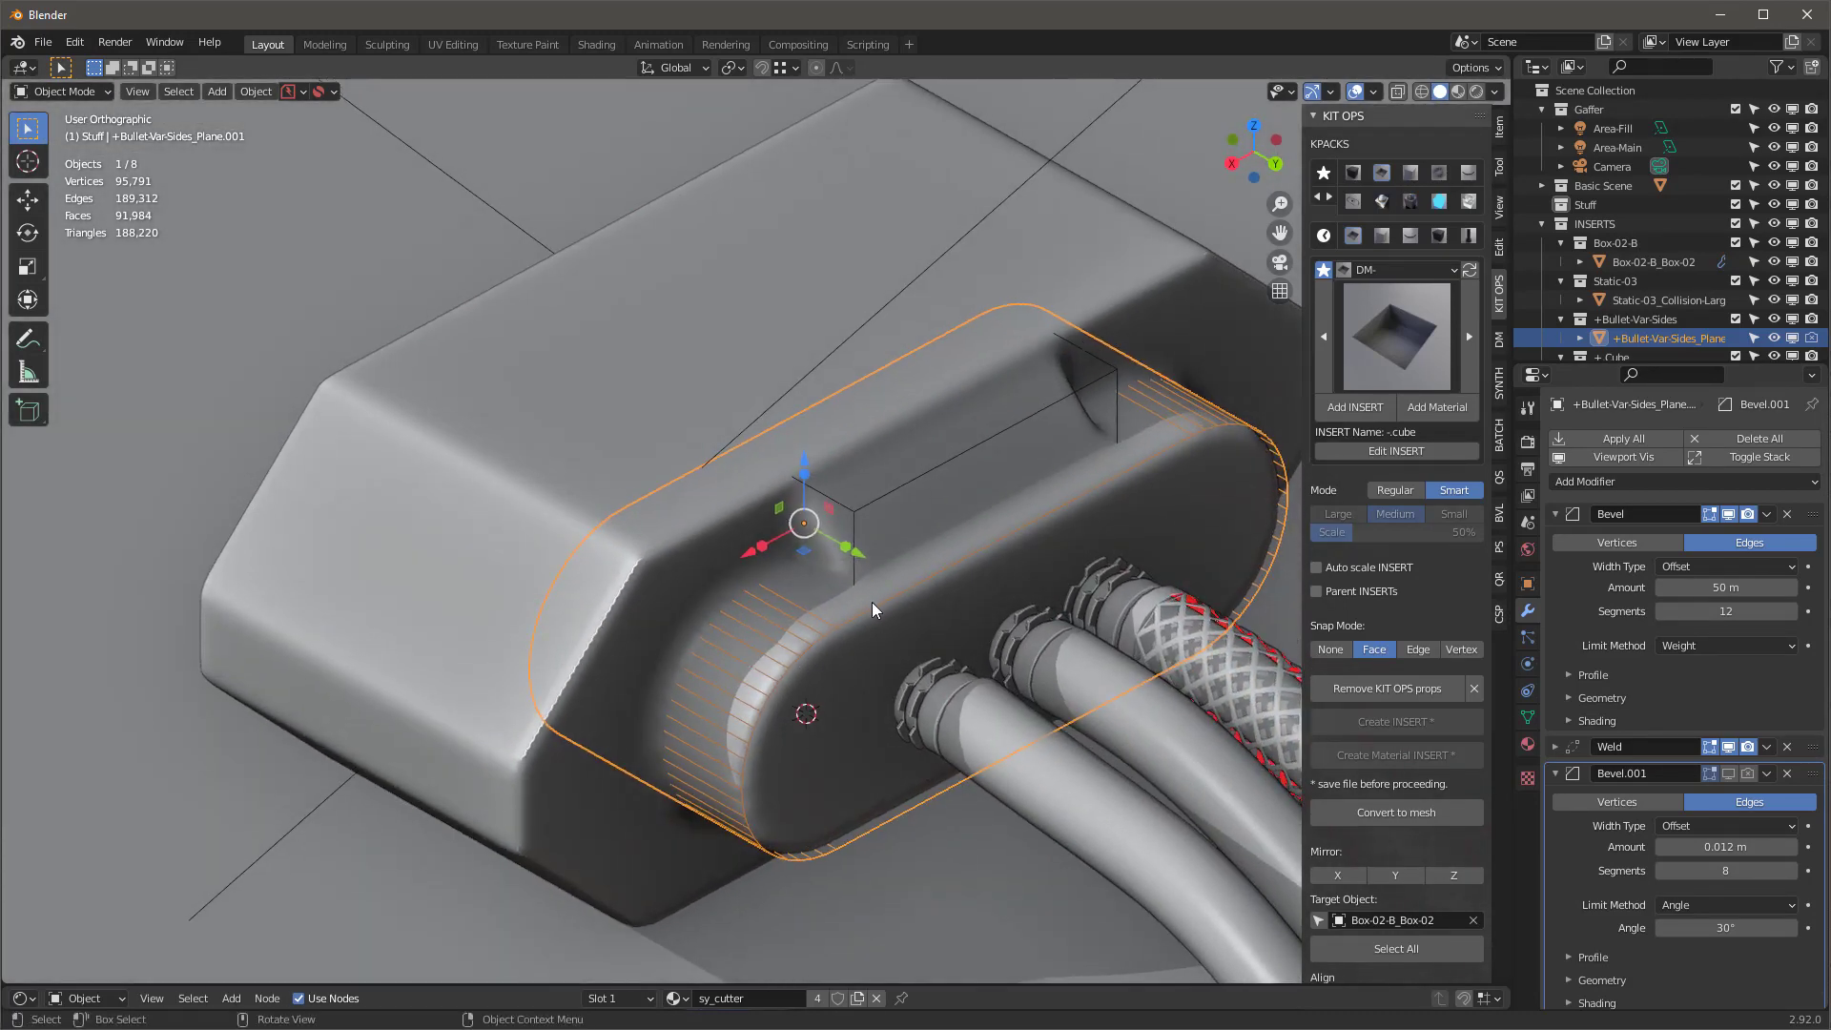
scroll(876, 599, "down", 1)
middle_click_drag(879, 582, 943, 456)
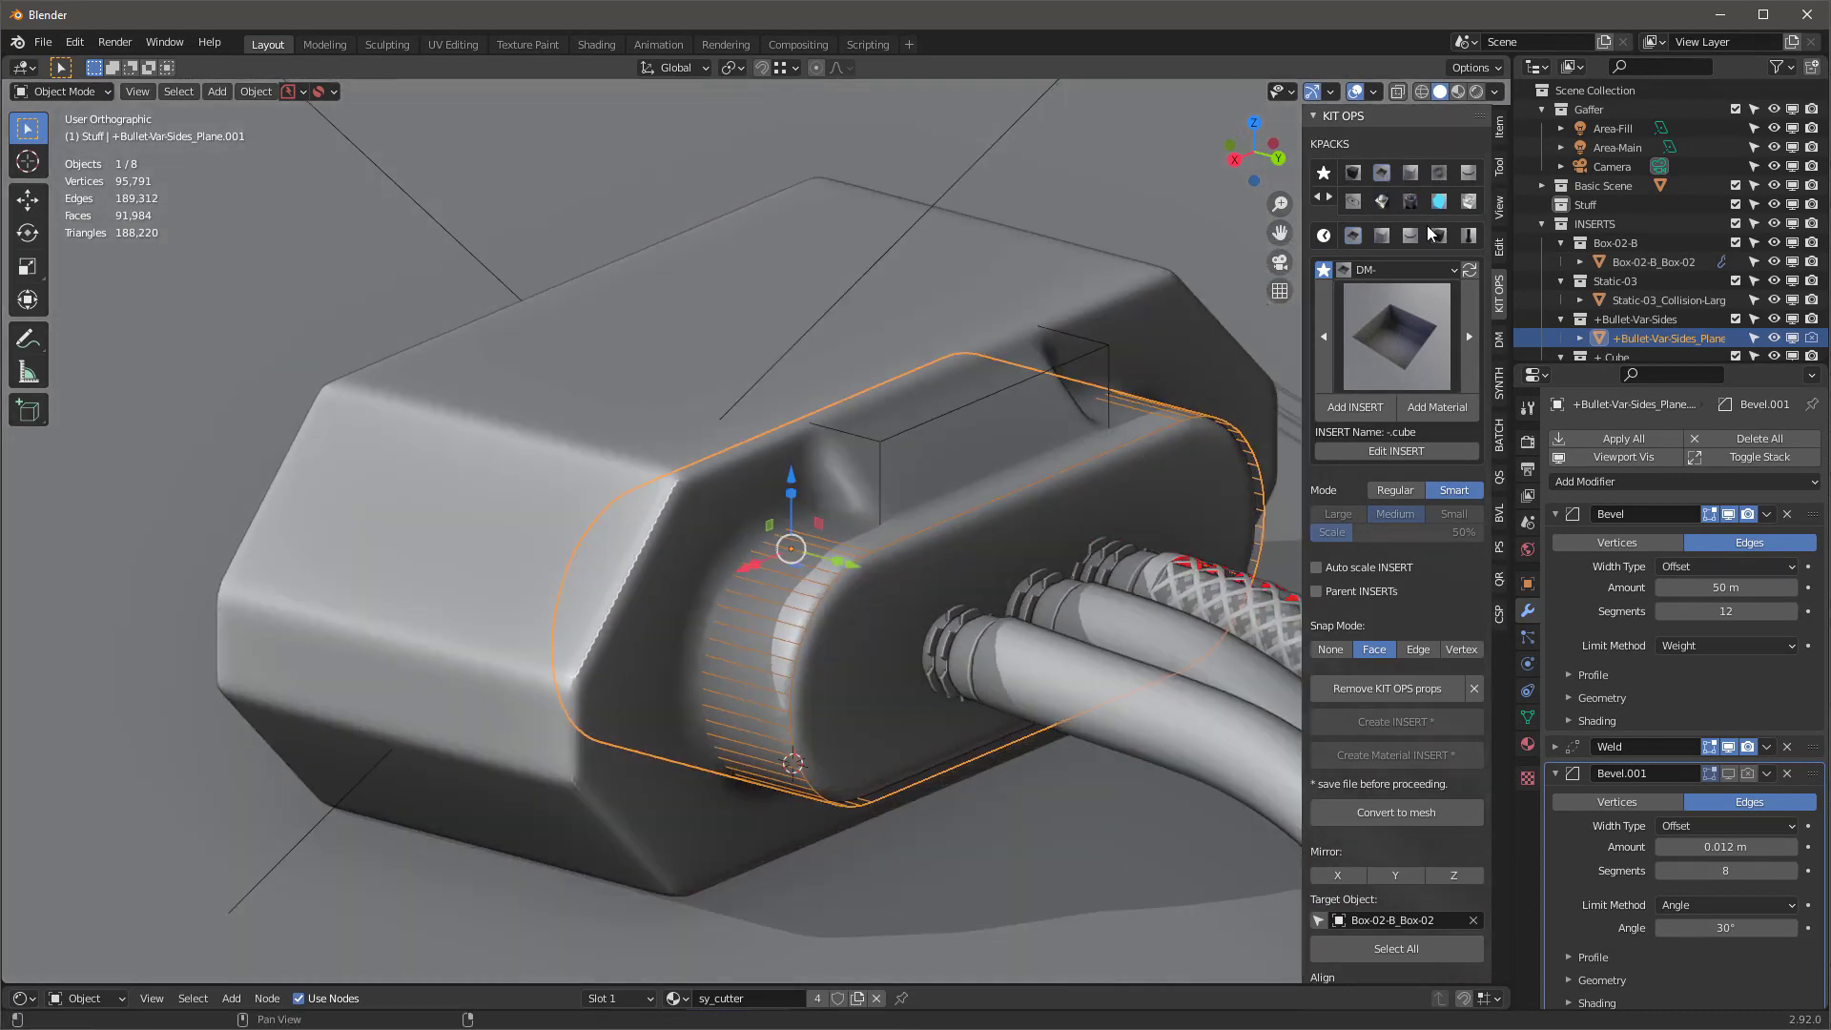
left_click(1419, 346)
left_click(1315, 439)
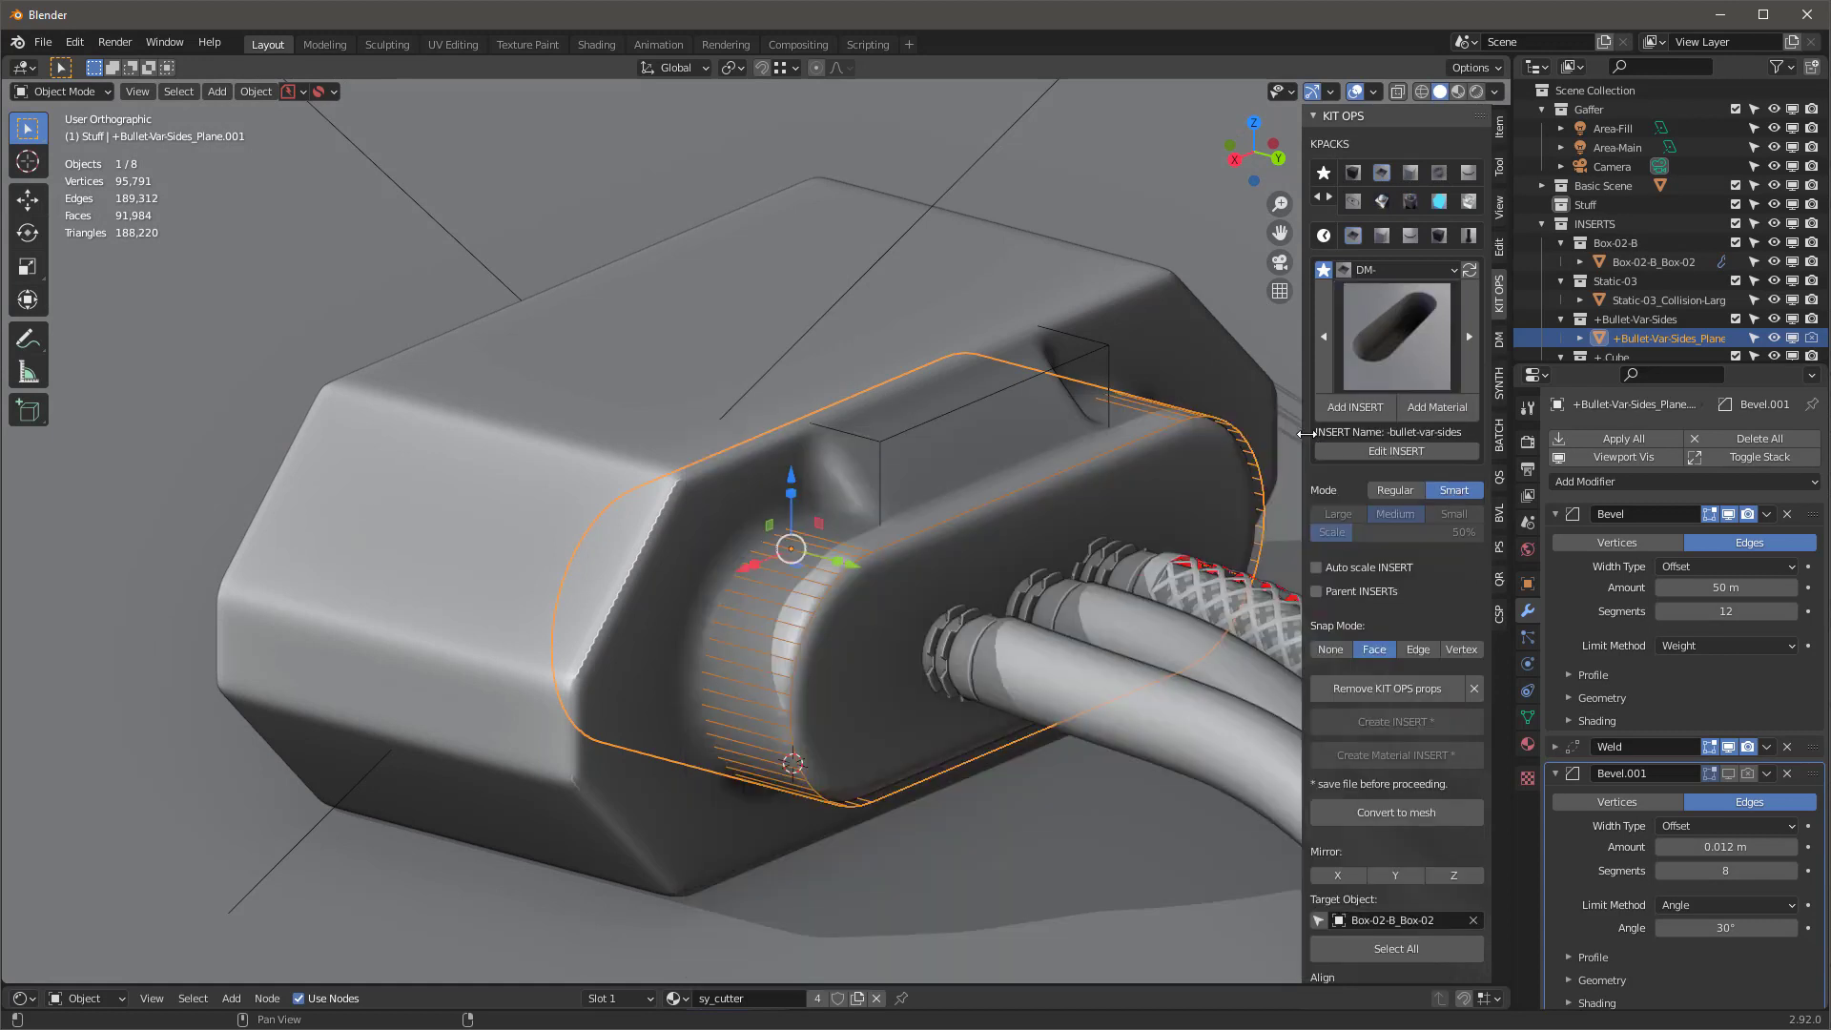
Try to add the -bullet-var-sides INSERT on the connector's rounded front face with the Metashape still shown
middle_click_drag(1268, 441, 970, 426)
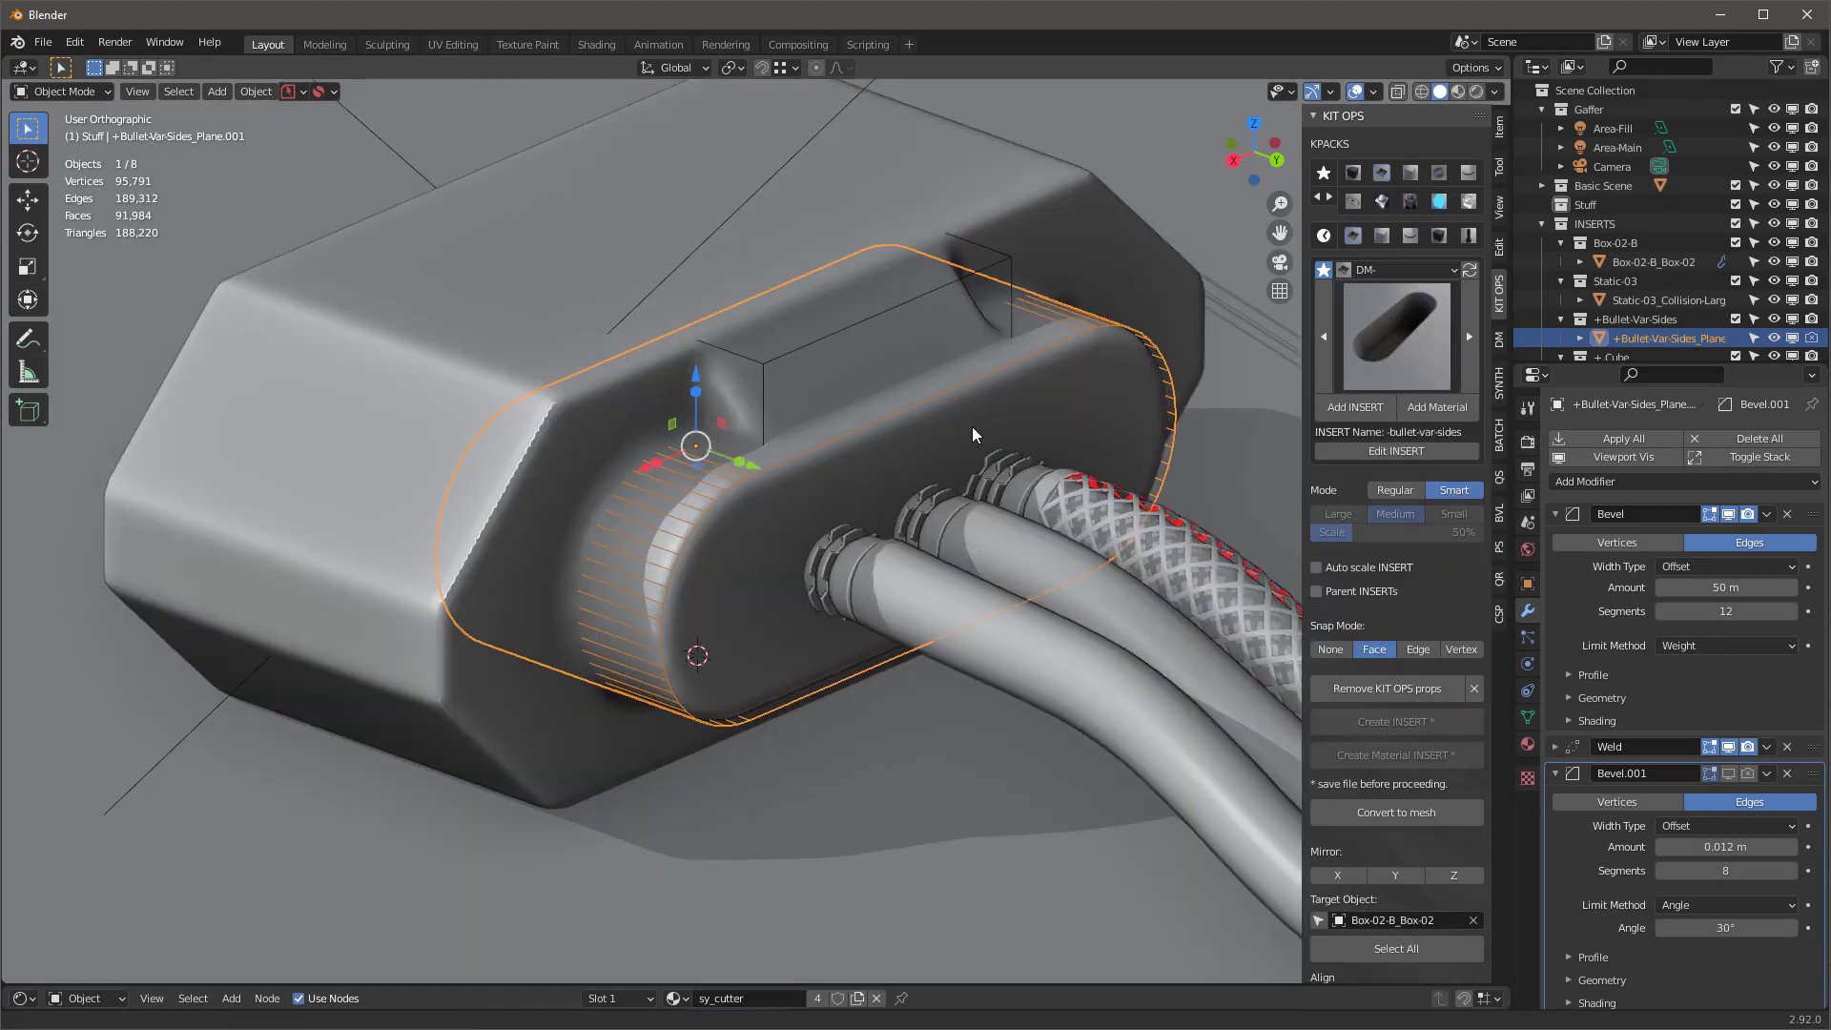
left_click(1365, 408)
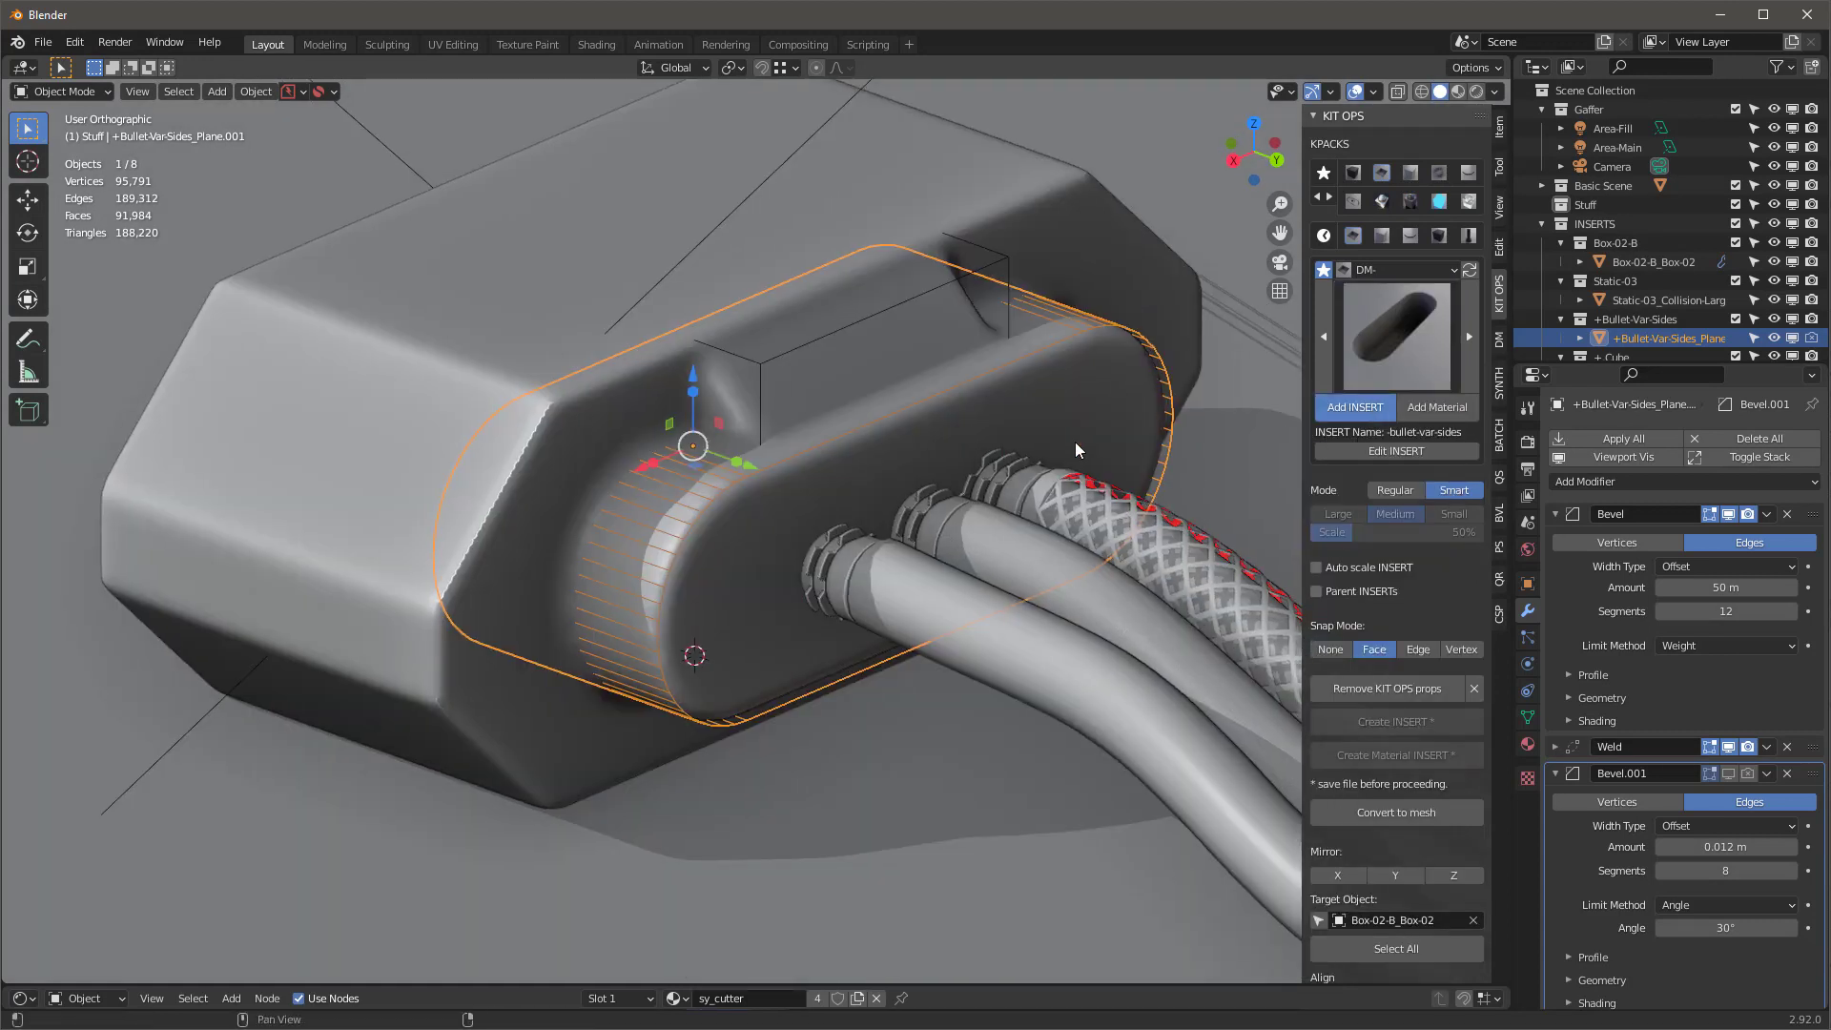
left_click(973, 454)
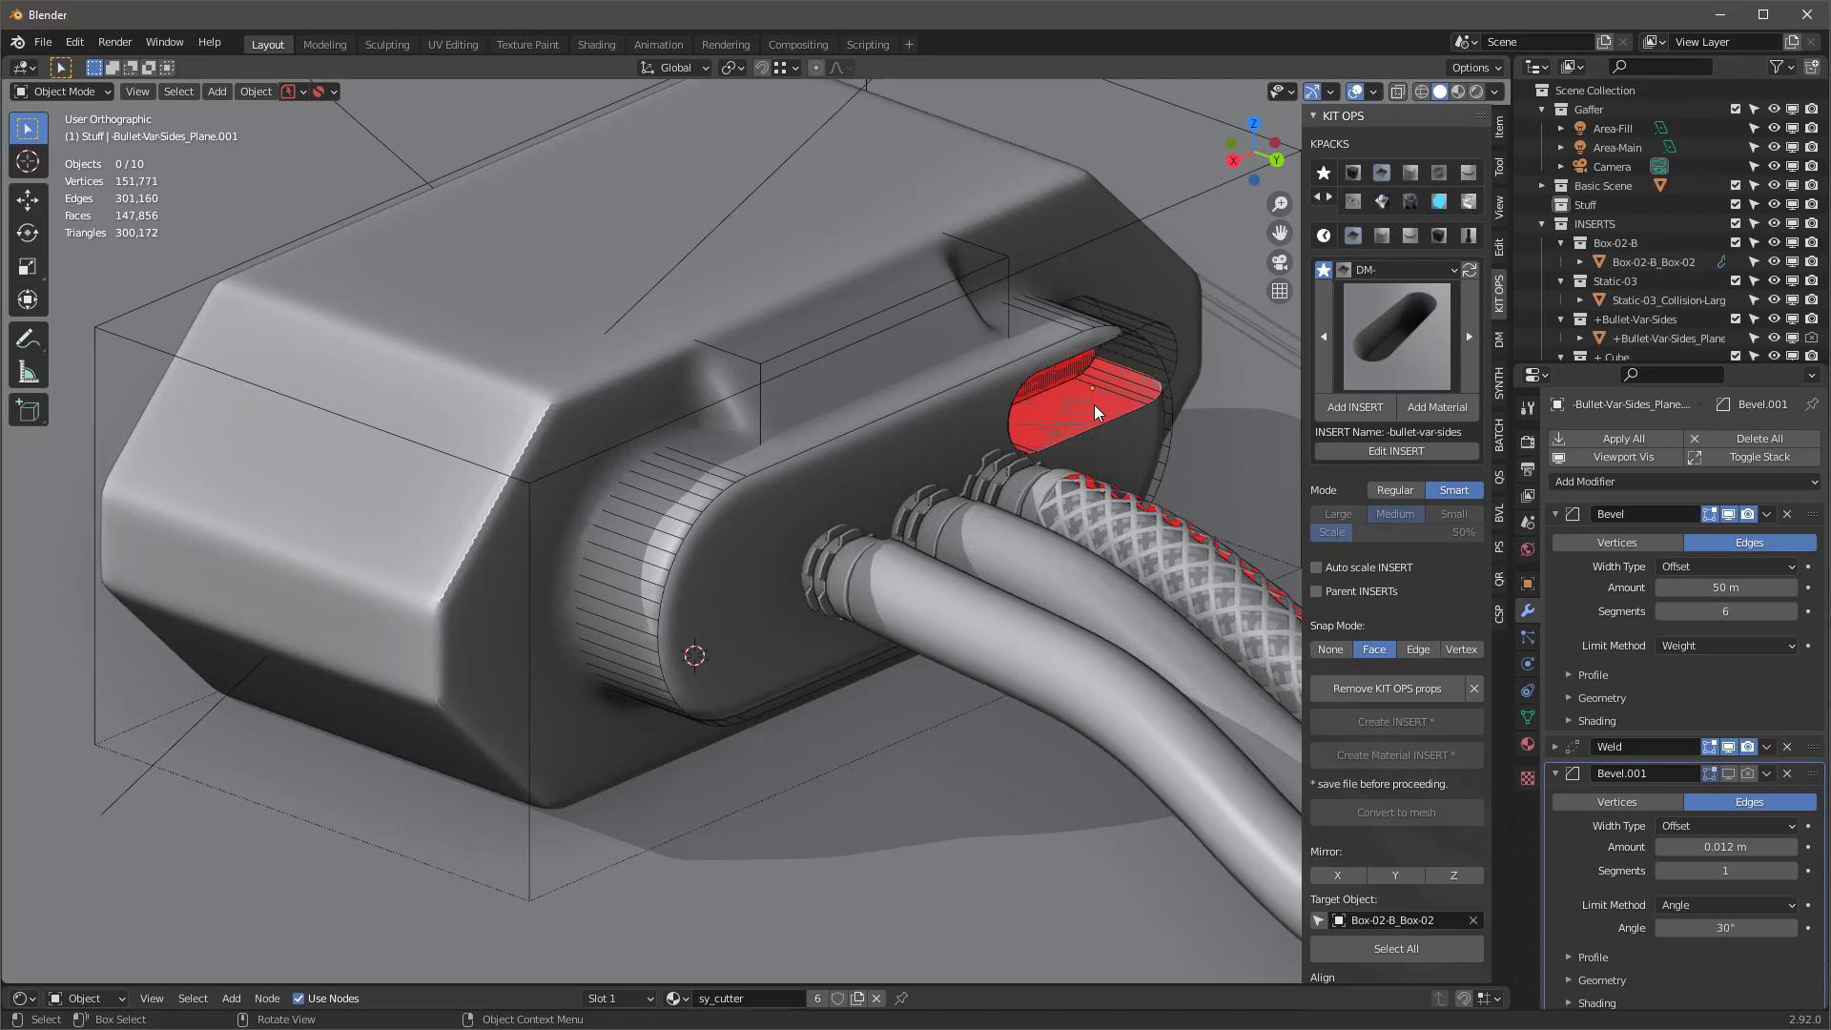
left_click(1099, 403)
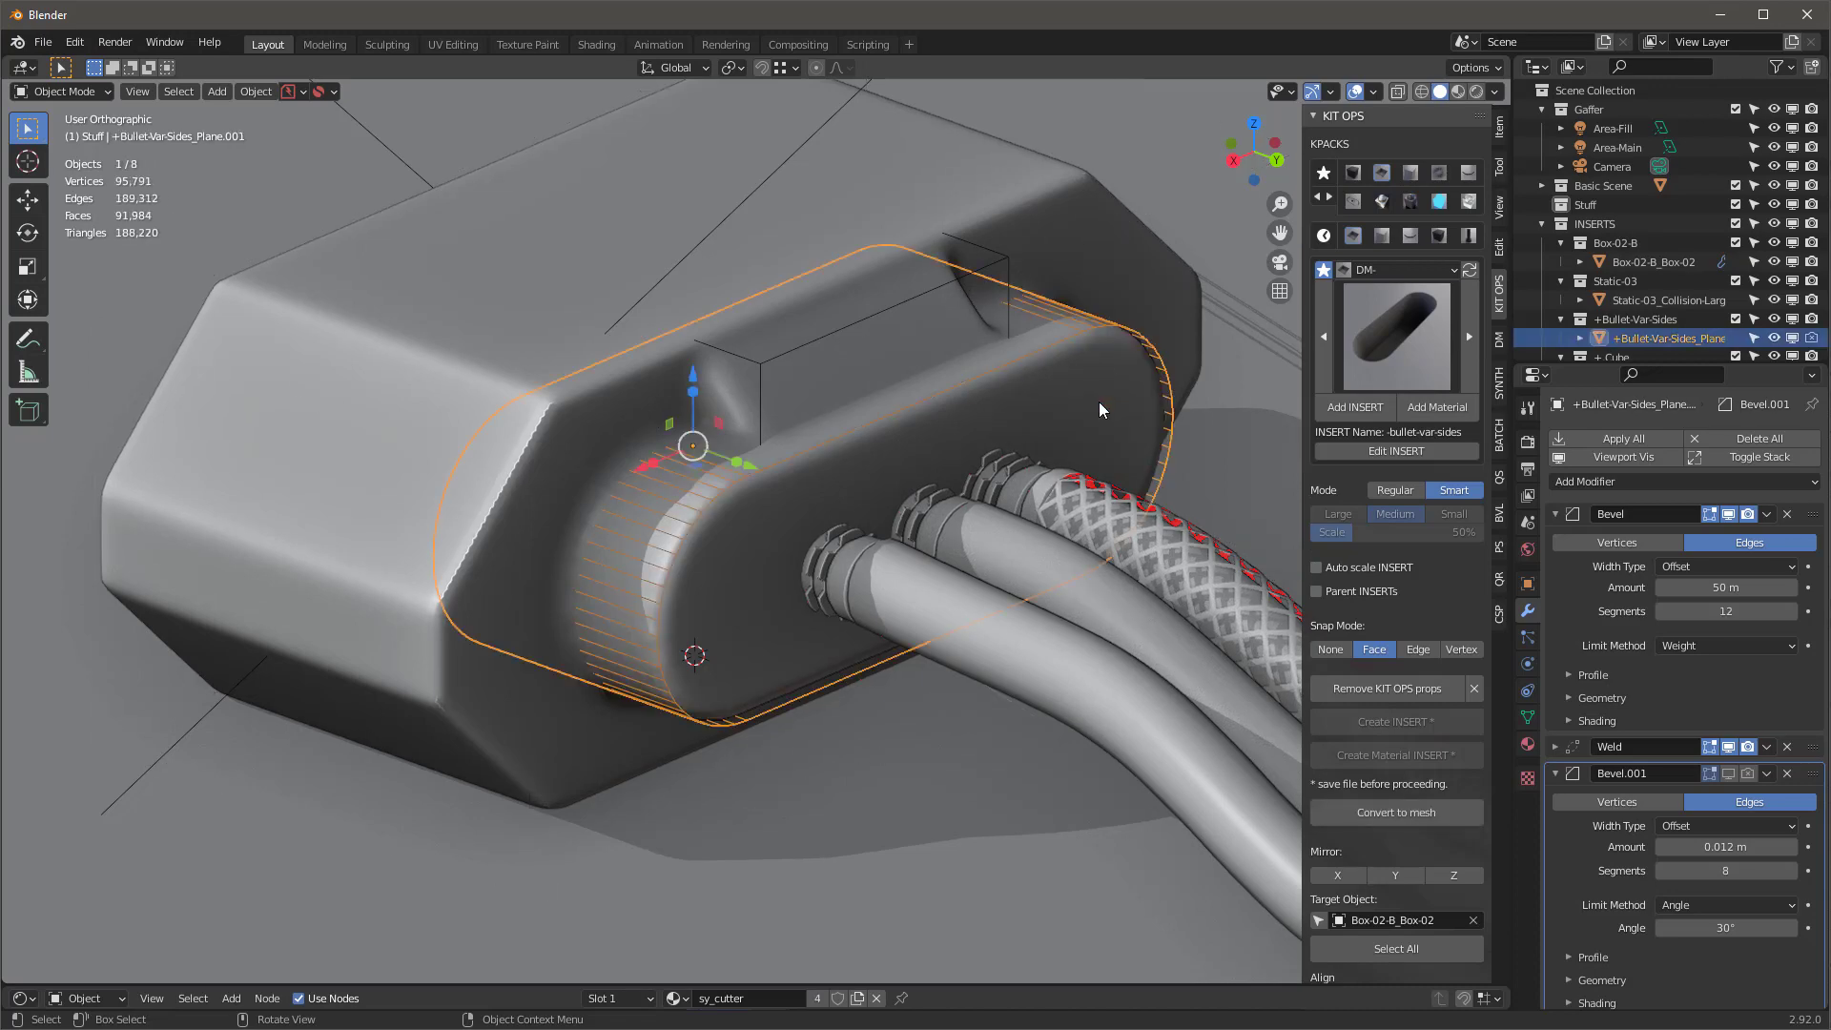
Show the wireframe overlay and turn off the Metashape visibility of the box
right_click(1099, 403)
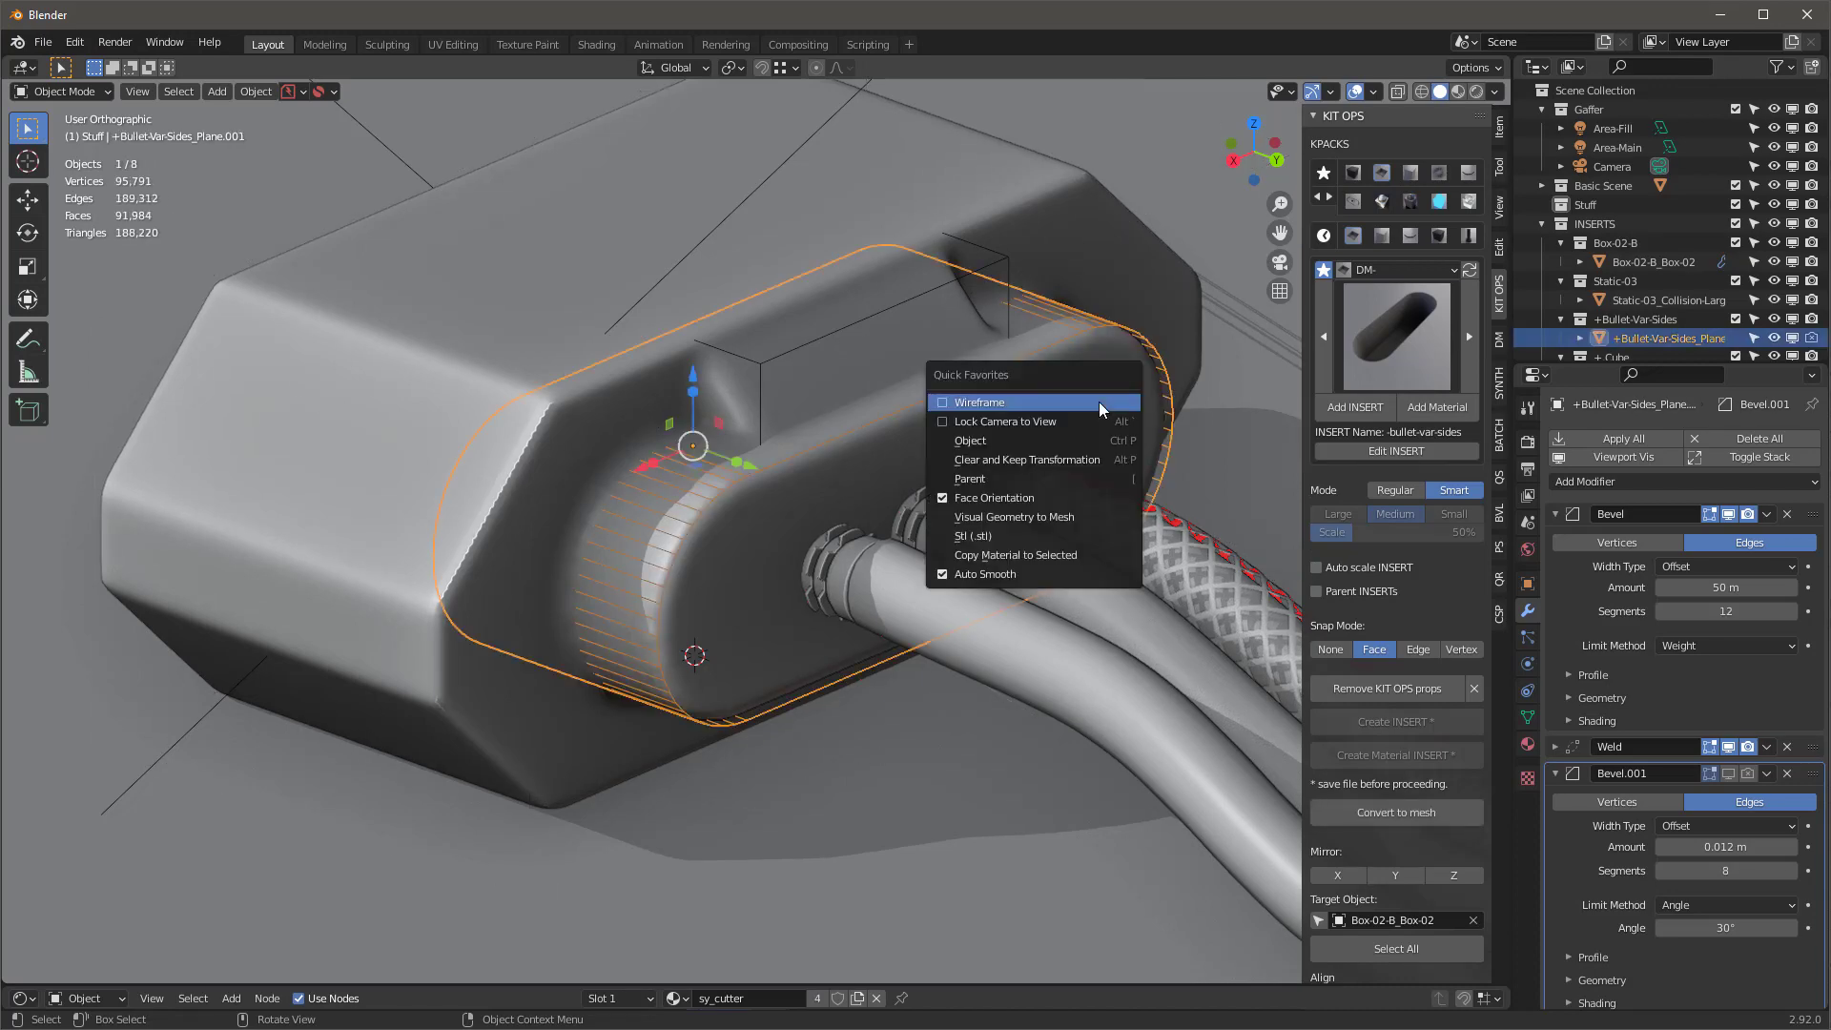
left_click(1099, 402)
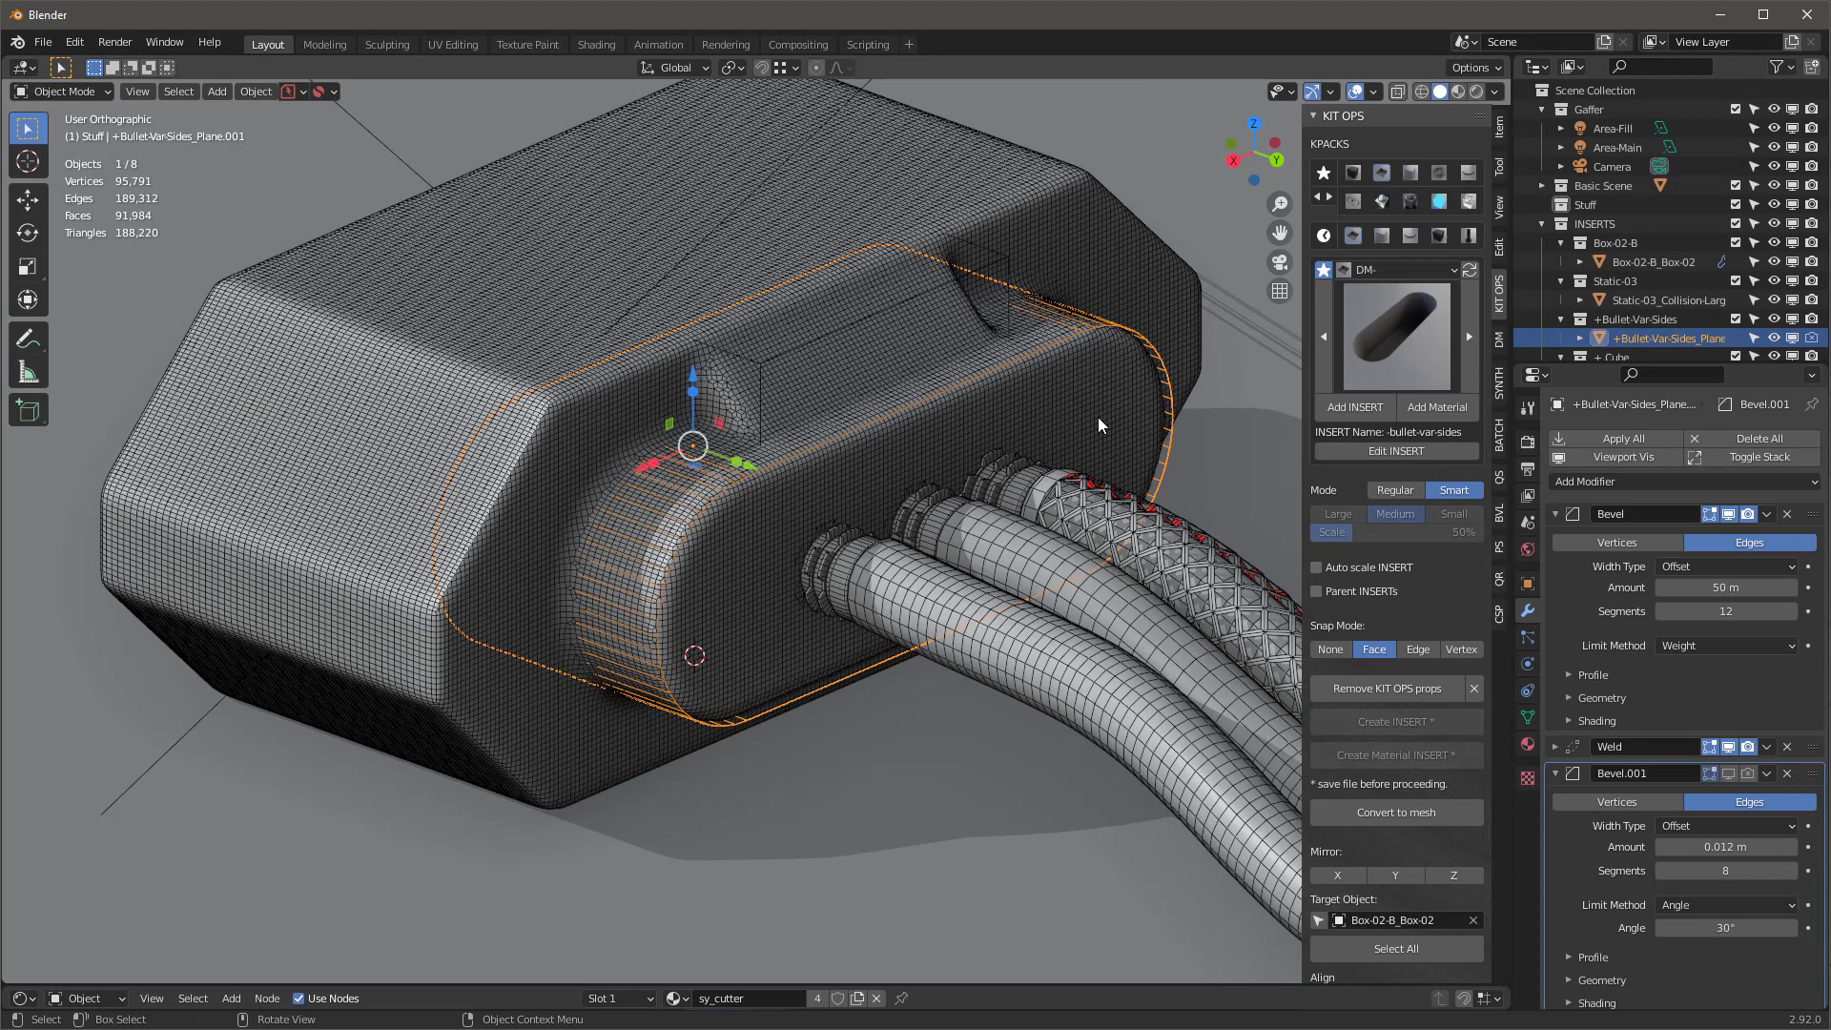
left_click(1499, 345)
left_click(912, 221)
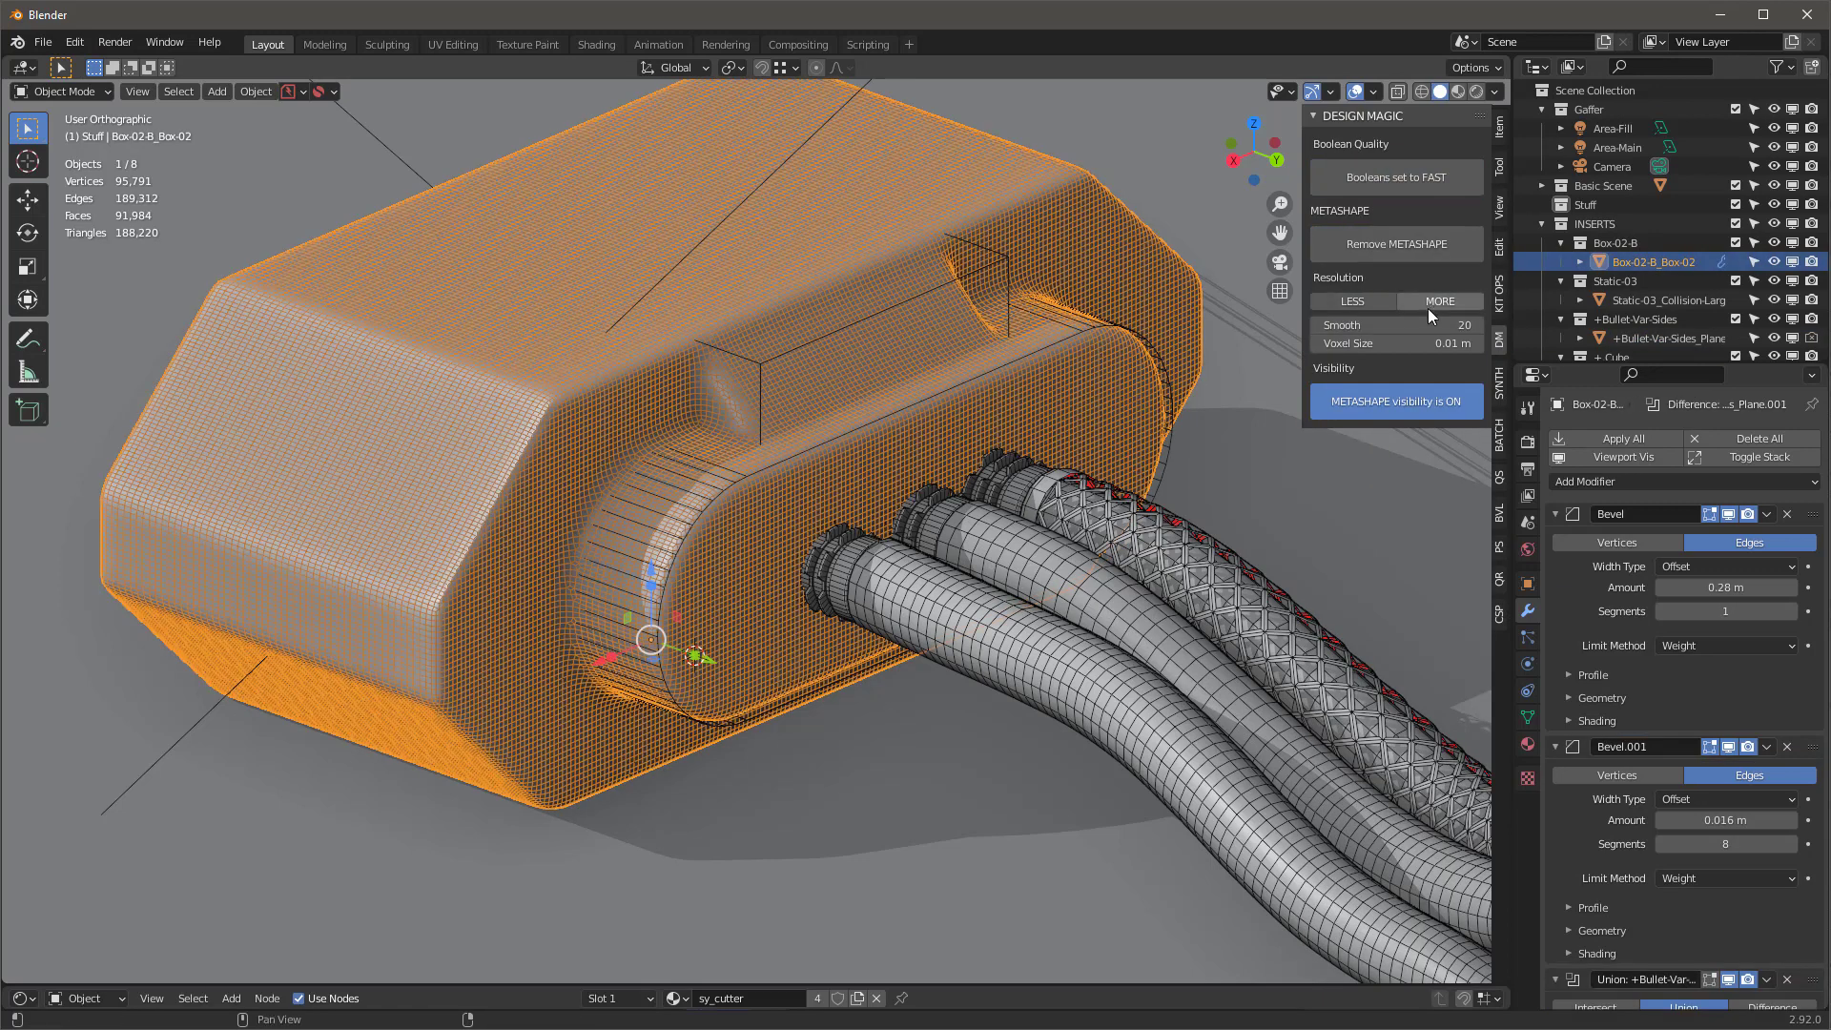
left_click(1405, 398)
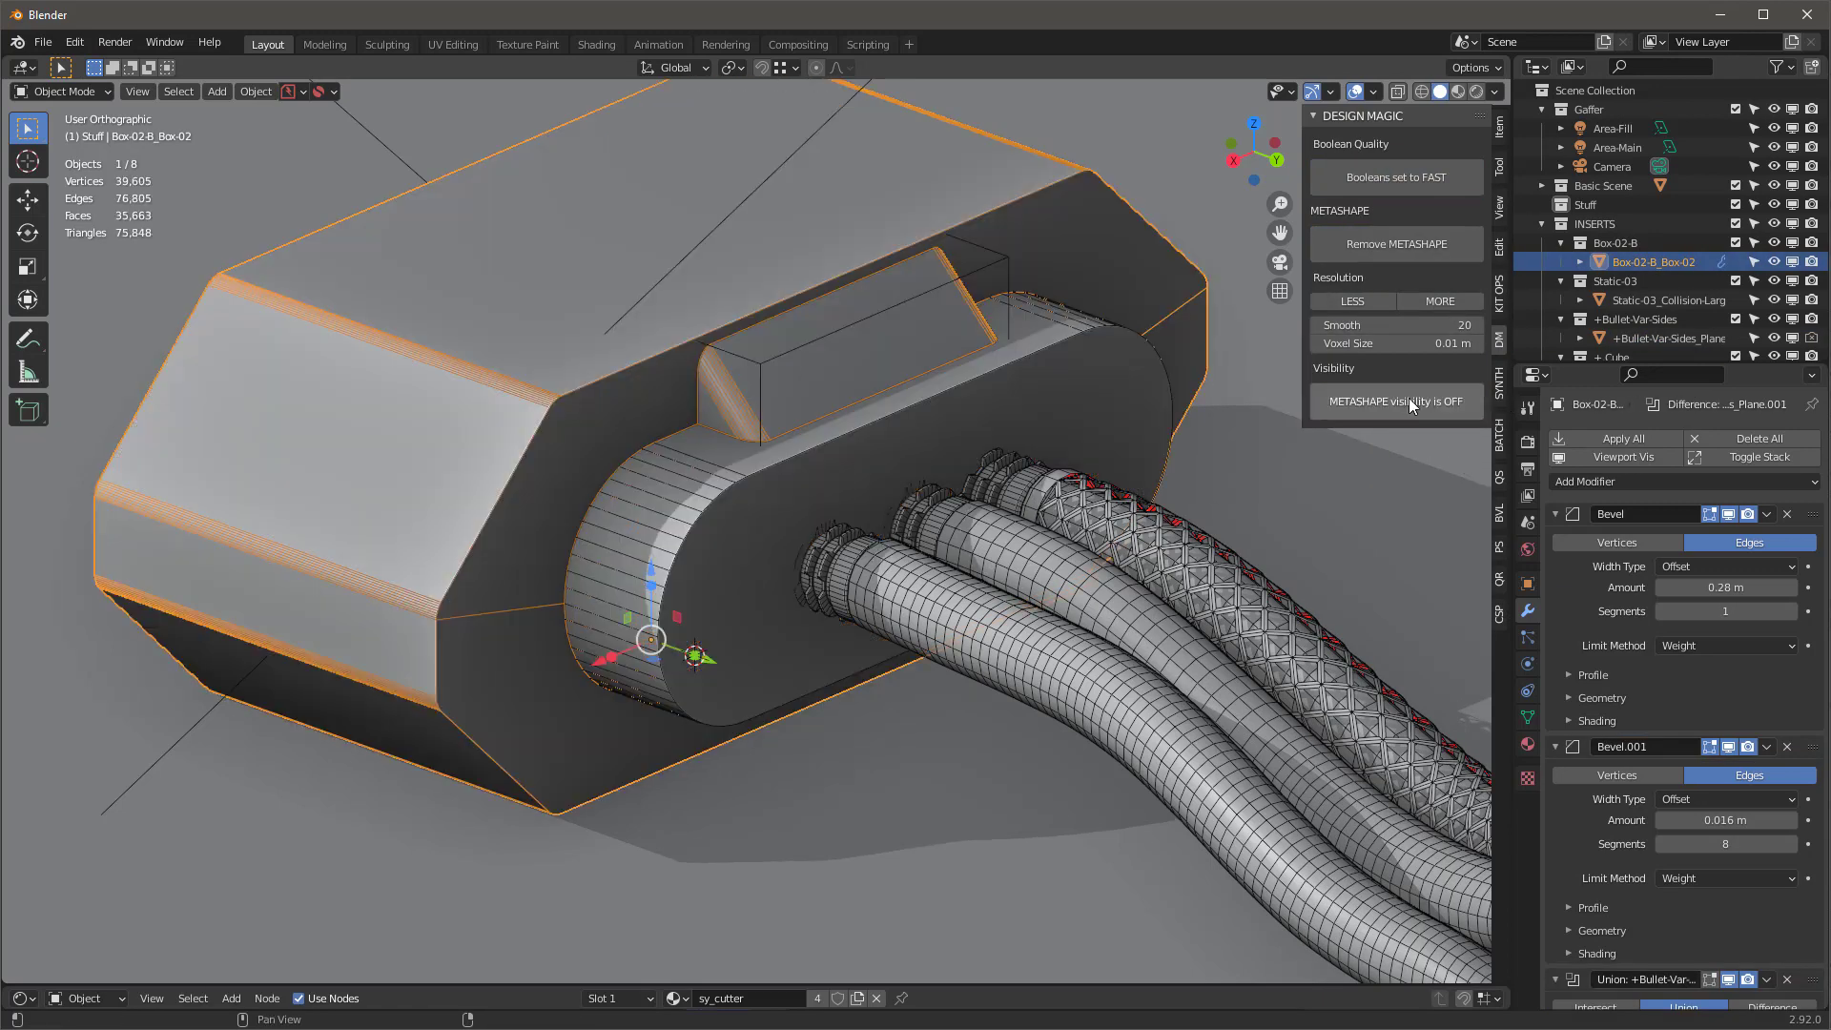
Select the box and add the -bullet-var-sides INSERT as a cutout in its rounded front face
left_click(1043, 386)
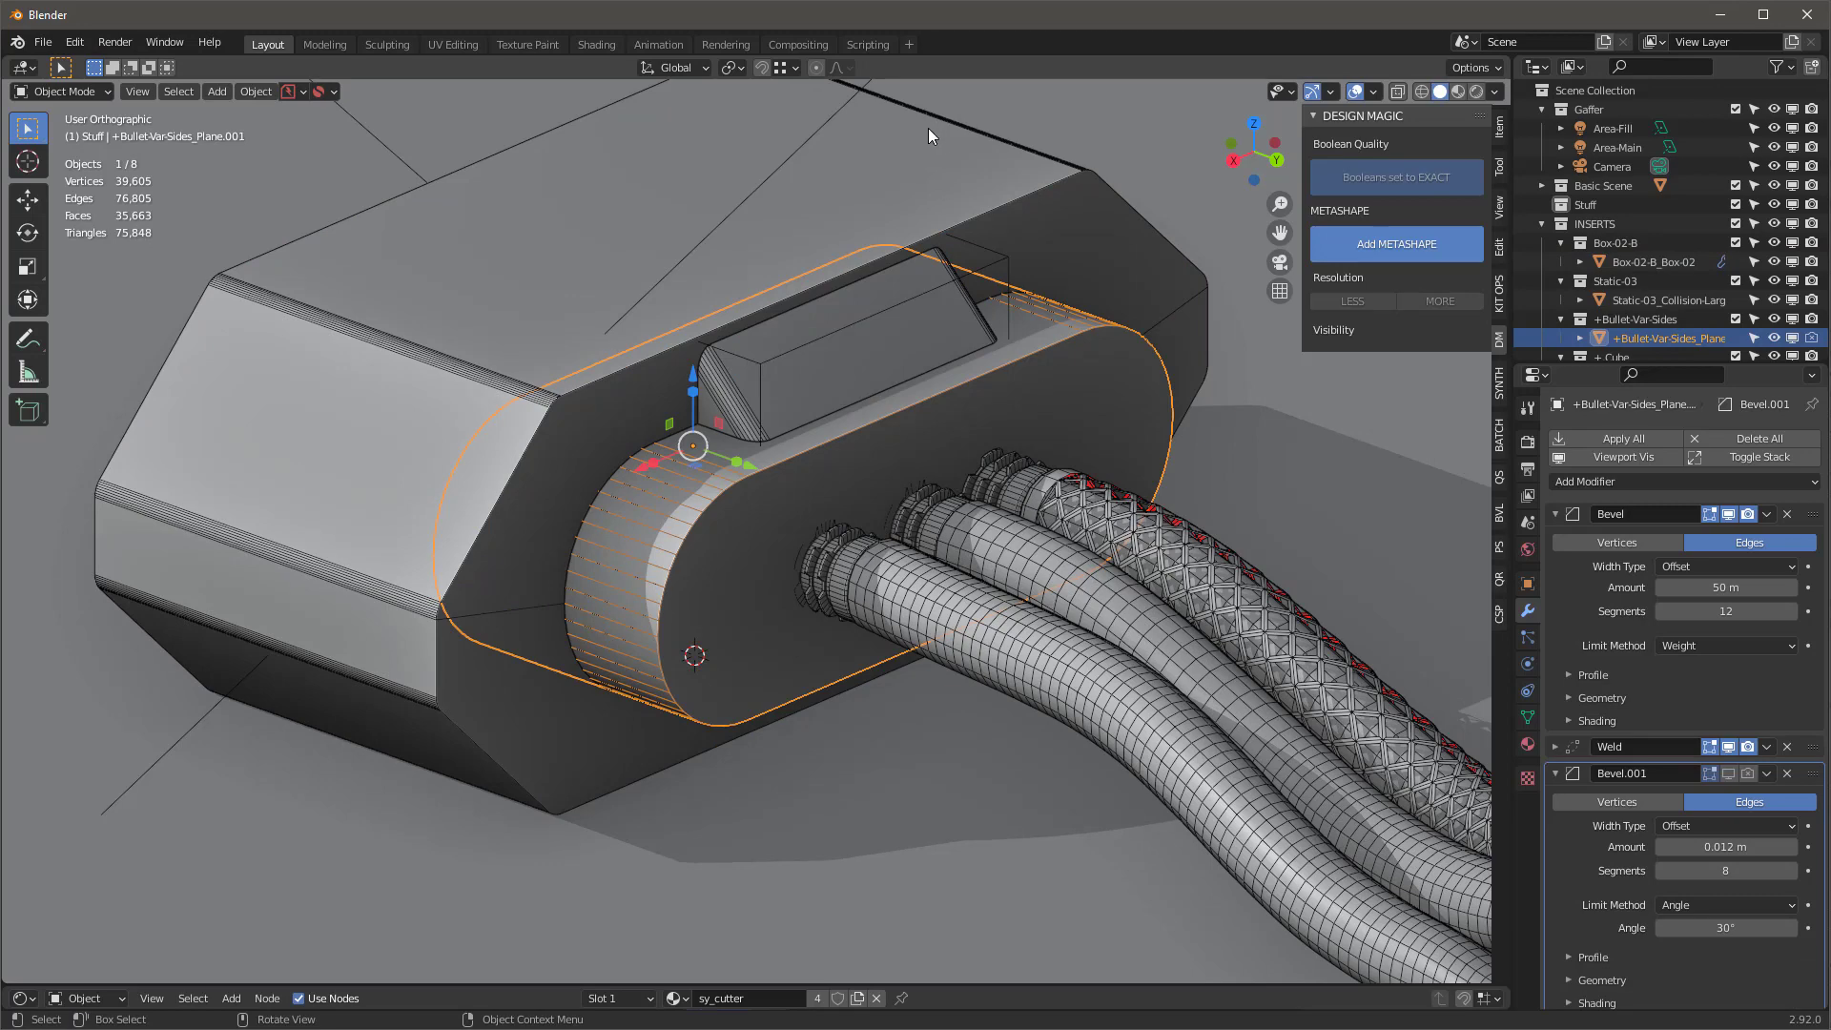
left_click(923, 175)
left_click(1499, 294)
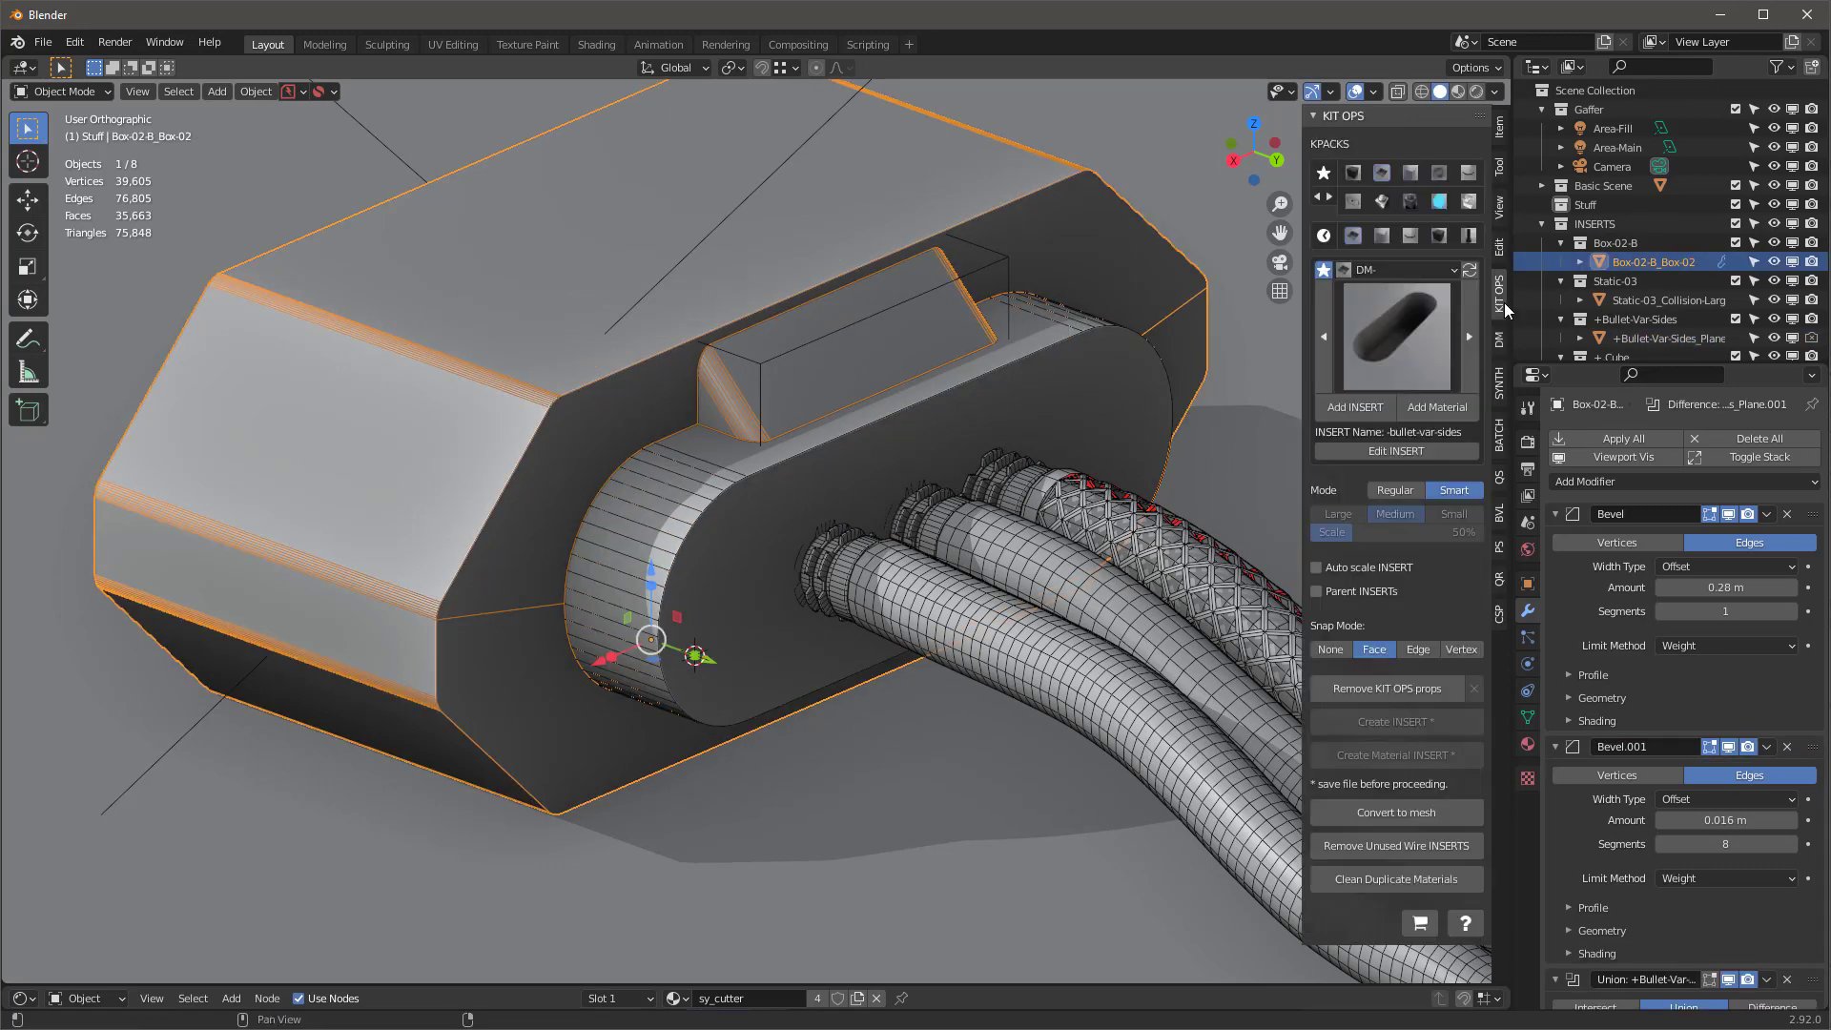
left_click(1411, 451)
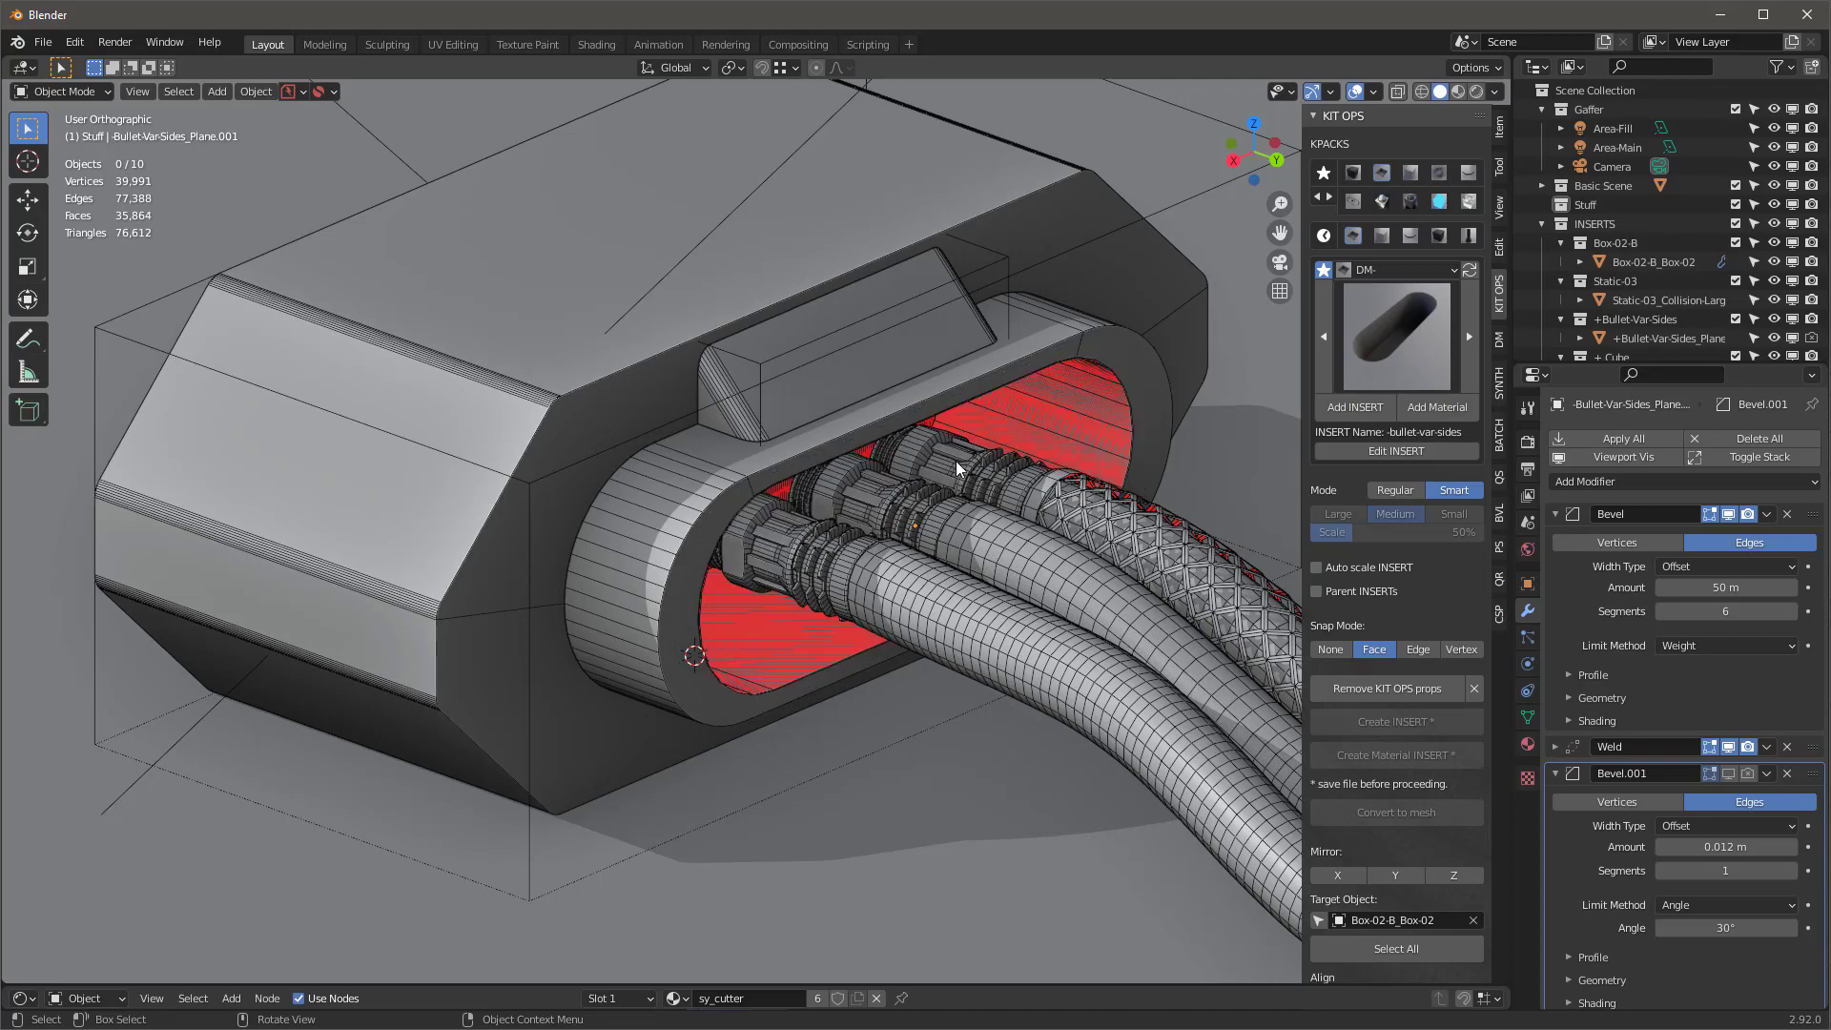
Widen the bullet-shaped cutter along X by a factor of about 1.09 and apply its transform
key("ctrl+KP_1")
left_click(735, 485)
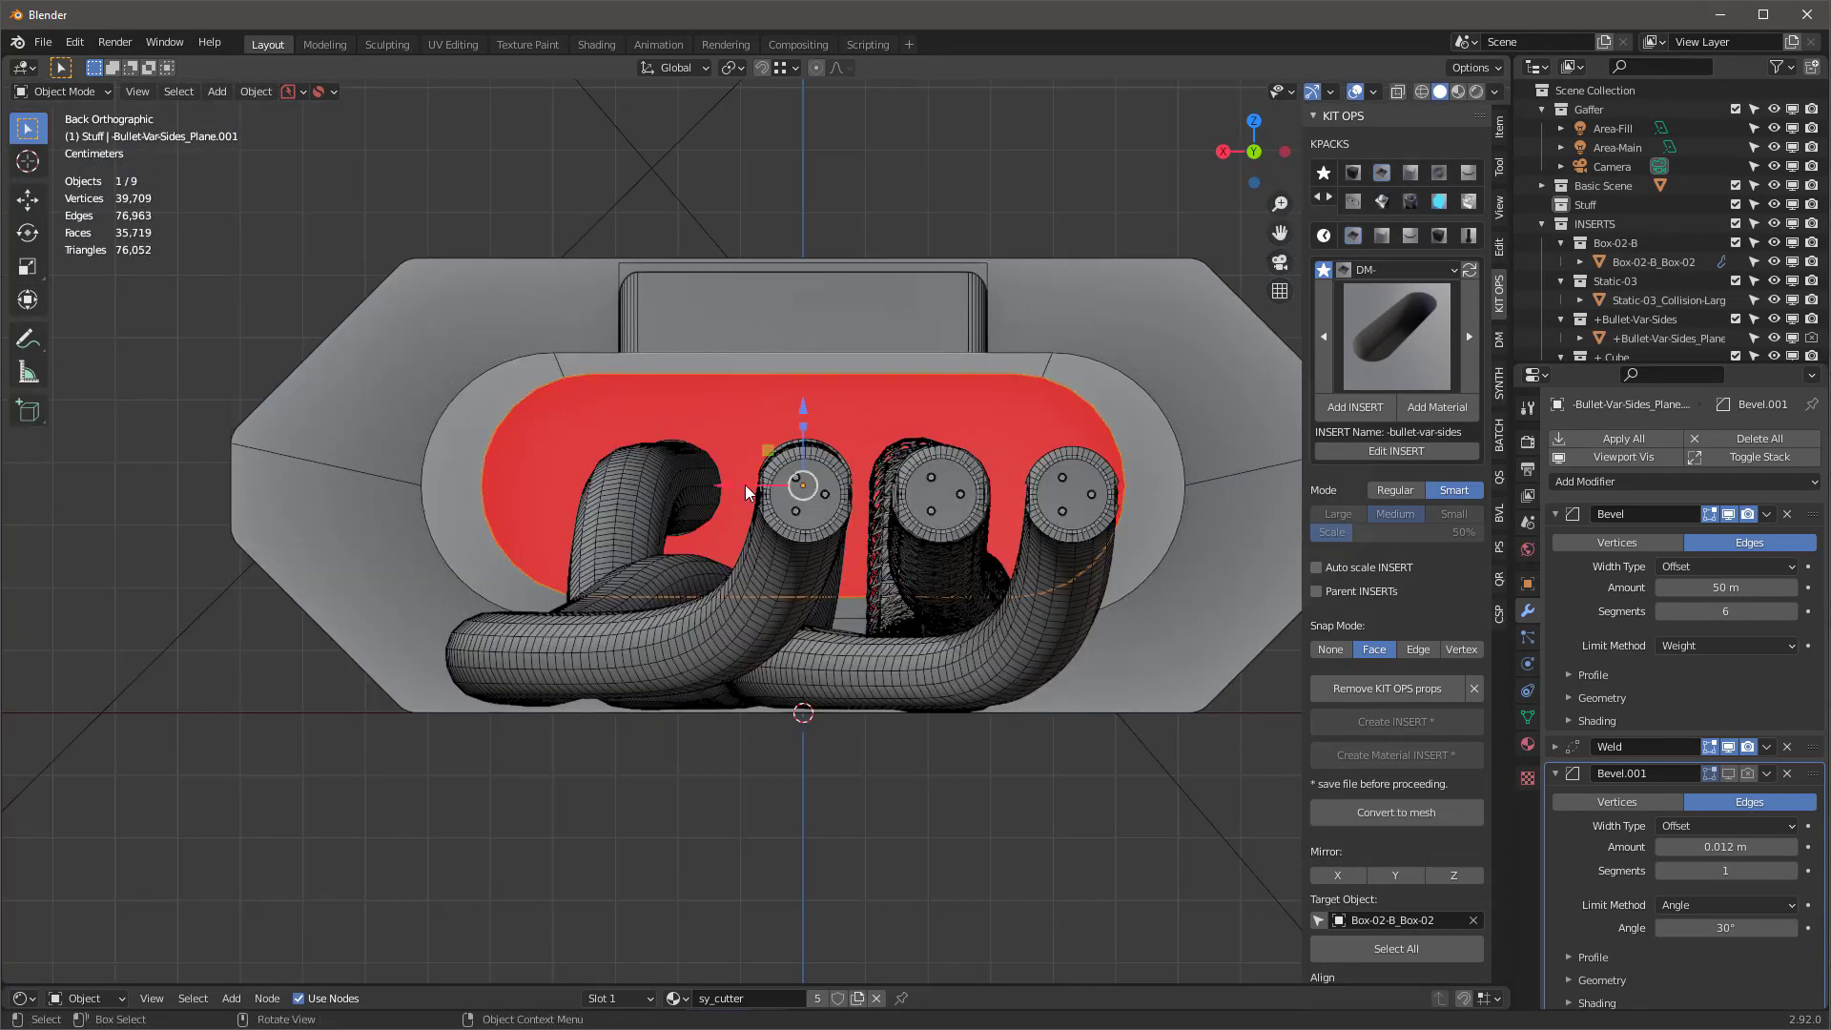
key("s")
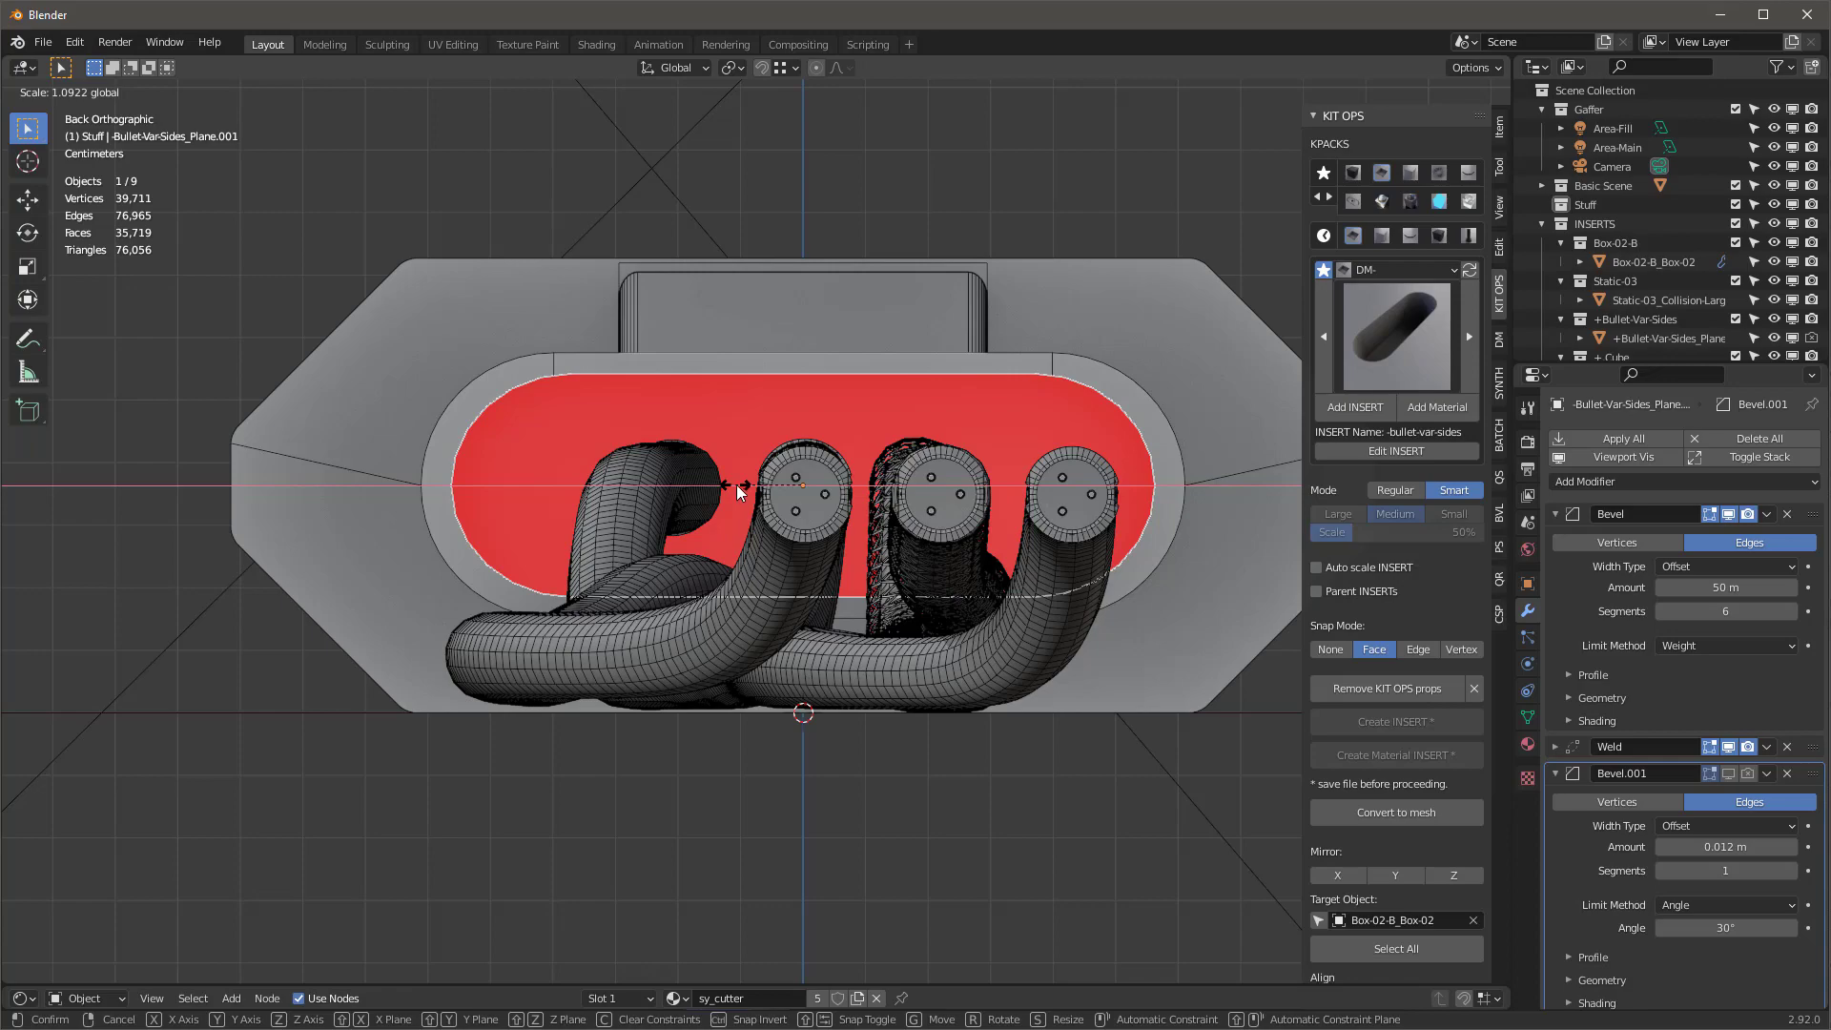
left_click(735, 485)
middle_click_drag(763, 421, 933, 539)
key("ctrl+a")
left_click(766, 410)
Move the bullet-shaped cutter about 0.22 m outward along Y so the opening becomes shallower
left_click_drag(941, 530, 936, 522)
mouse_move(936, 521)
middle_mouse_down()
mouse_move(884, 438)
mouse_move(849, 463)
mouse_move(894, 472)
mouse_move(940, 524)
middle_mouse_up()
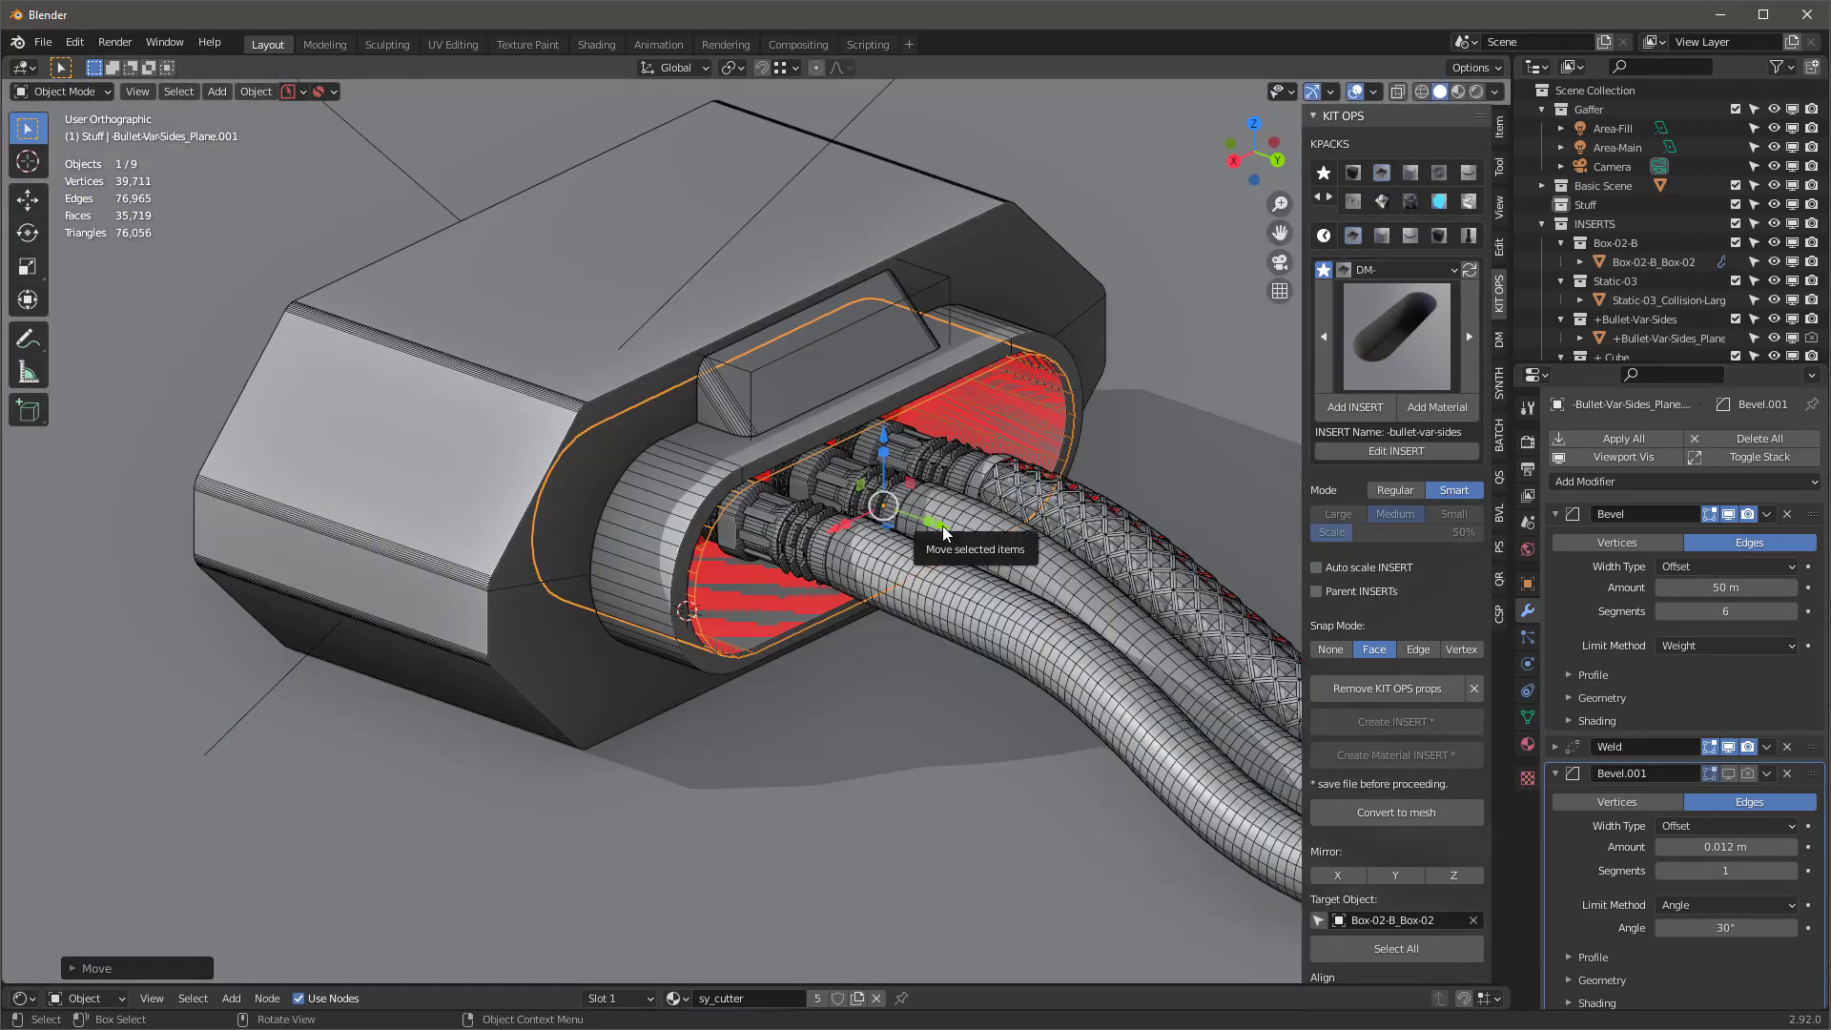
key("g")
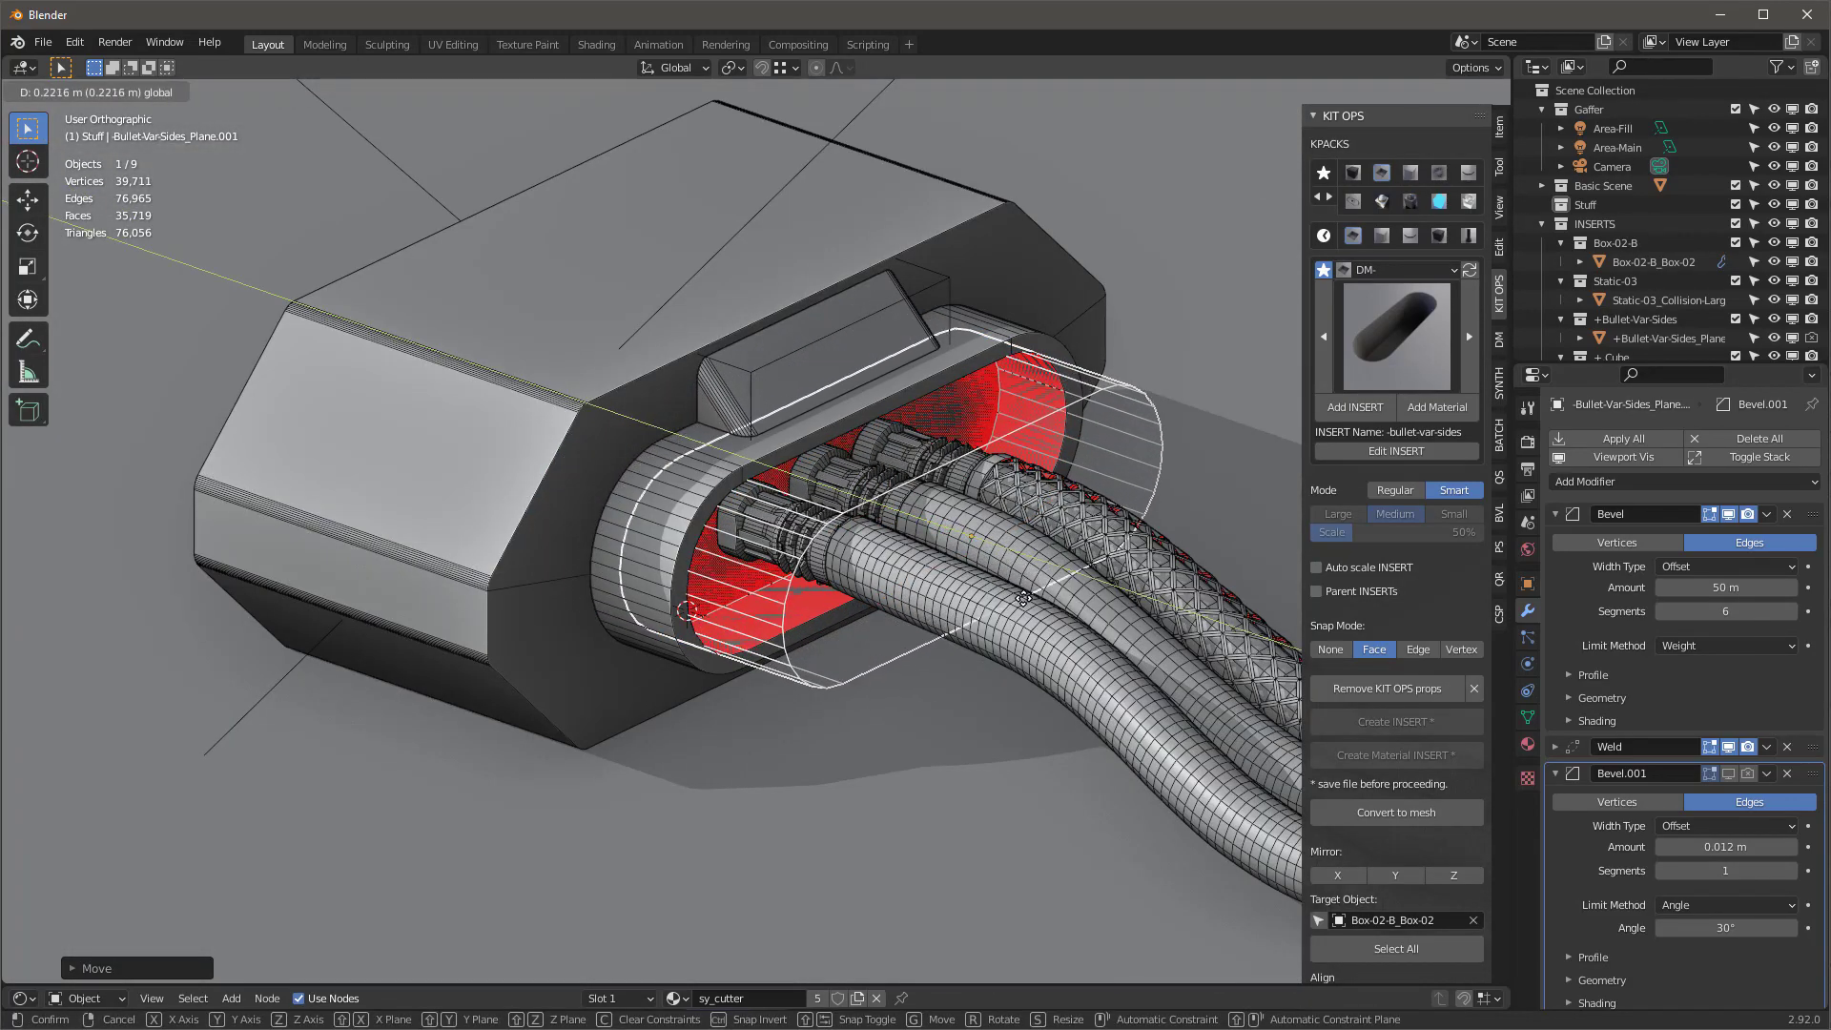
left_click(1001, 593)
middle_click_drag(1001, 593, 1068, 315)
Choose the -.cube INSERT from the DM- KPACK and place it on the top face of the box
left_click(1380, 311)
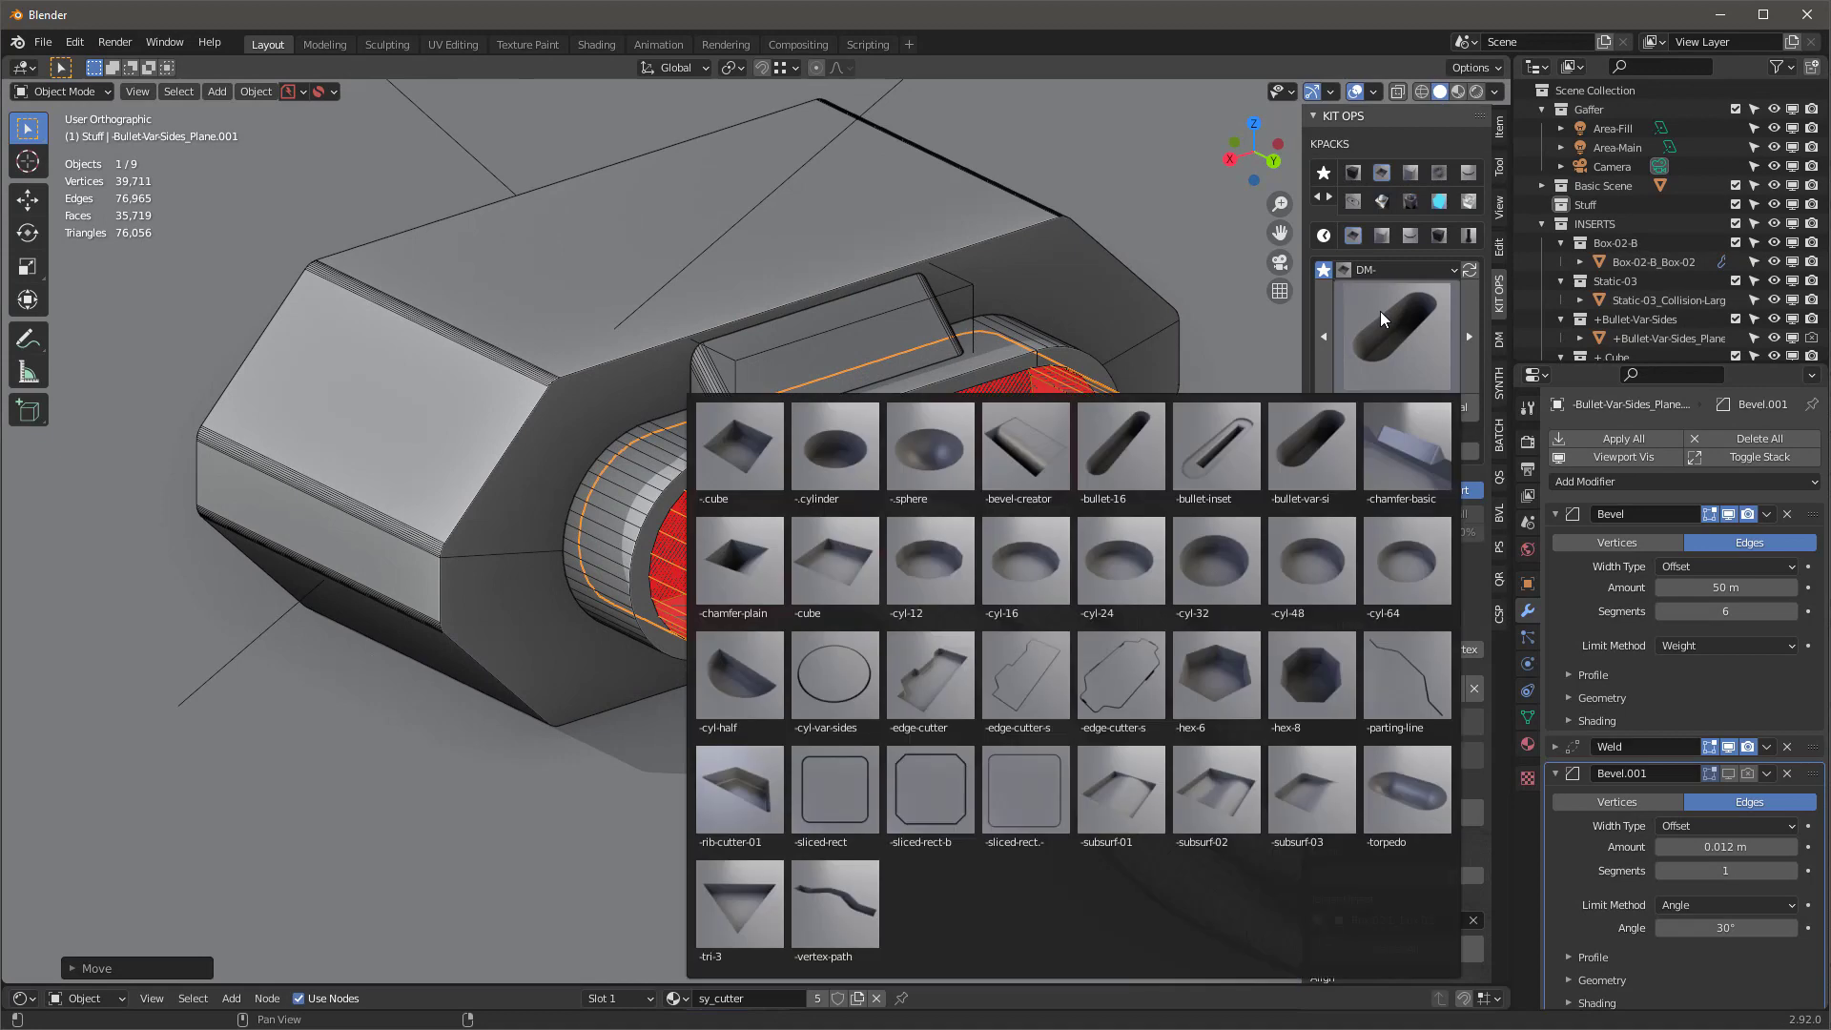
left_click(763, 458)
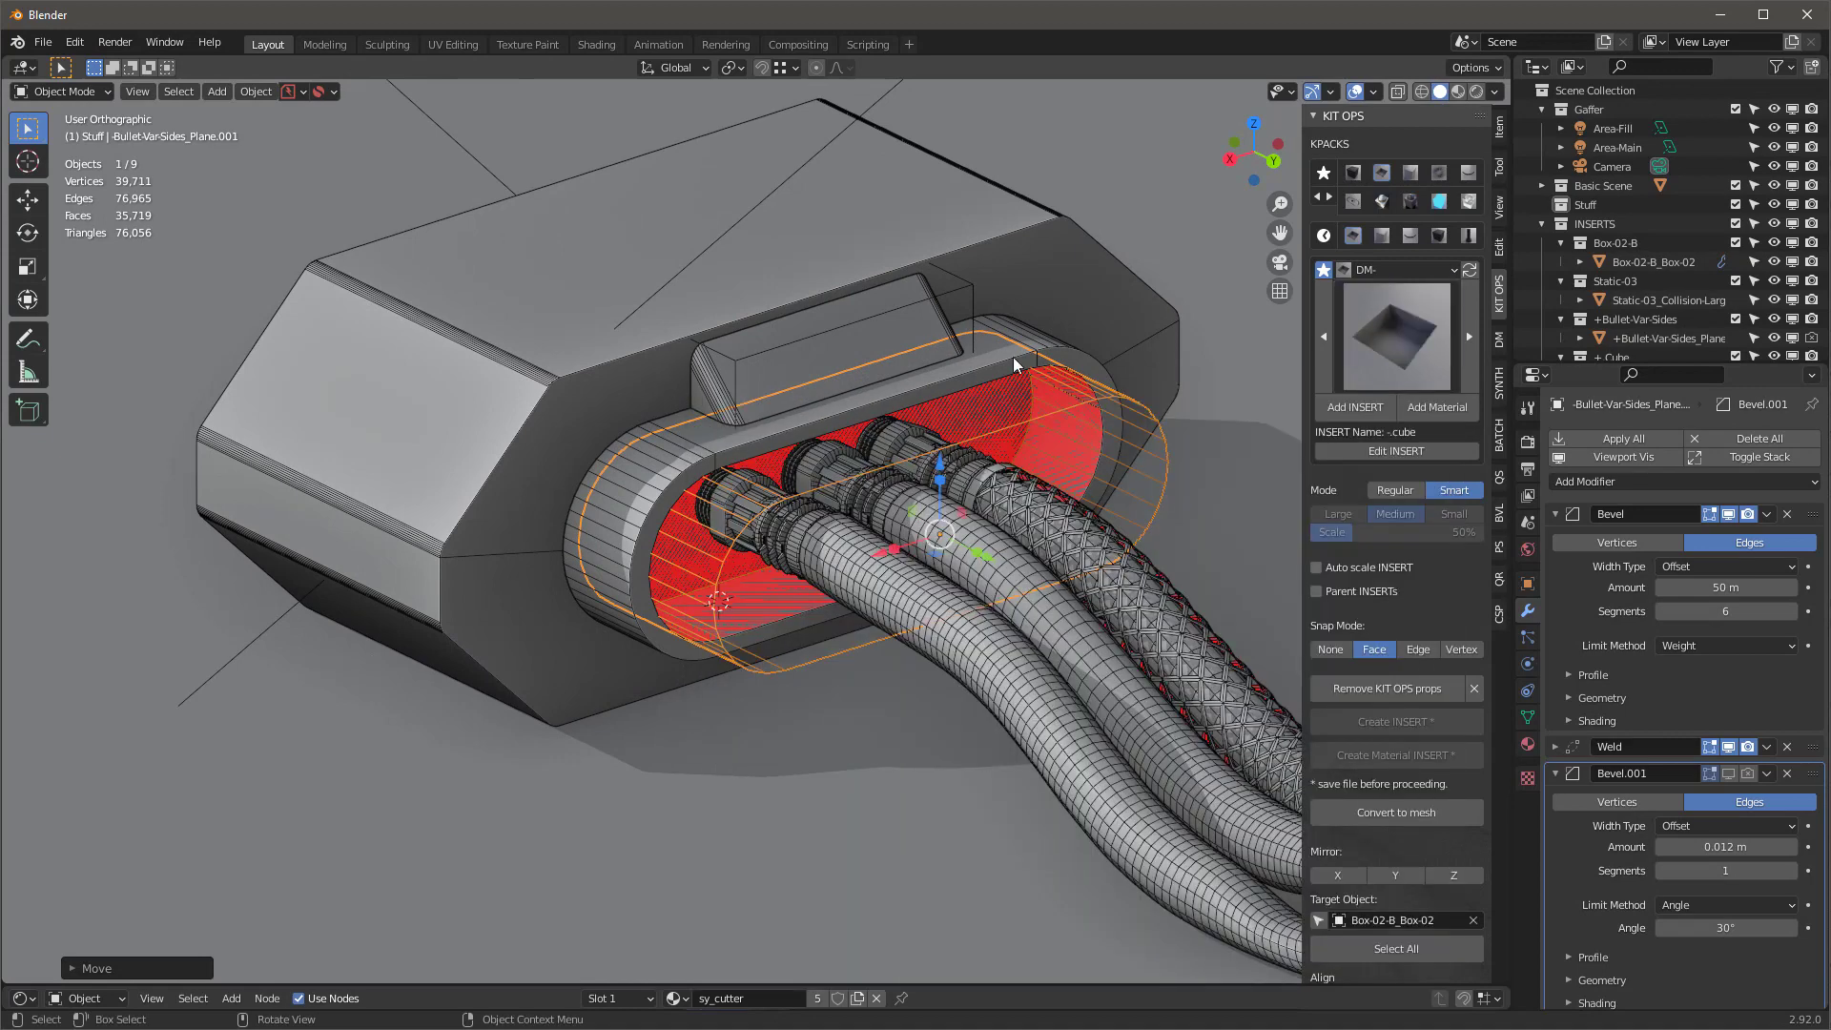
left_click(1354, 408)
left_click(709, 235)
scroll(855, 425, "down", 3)
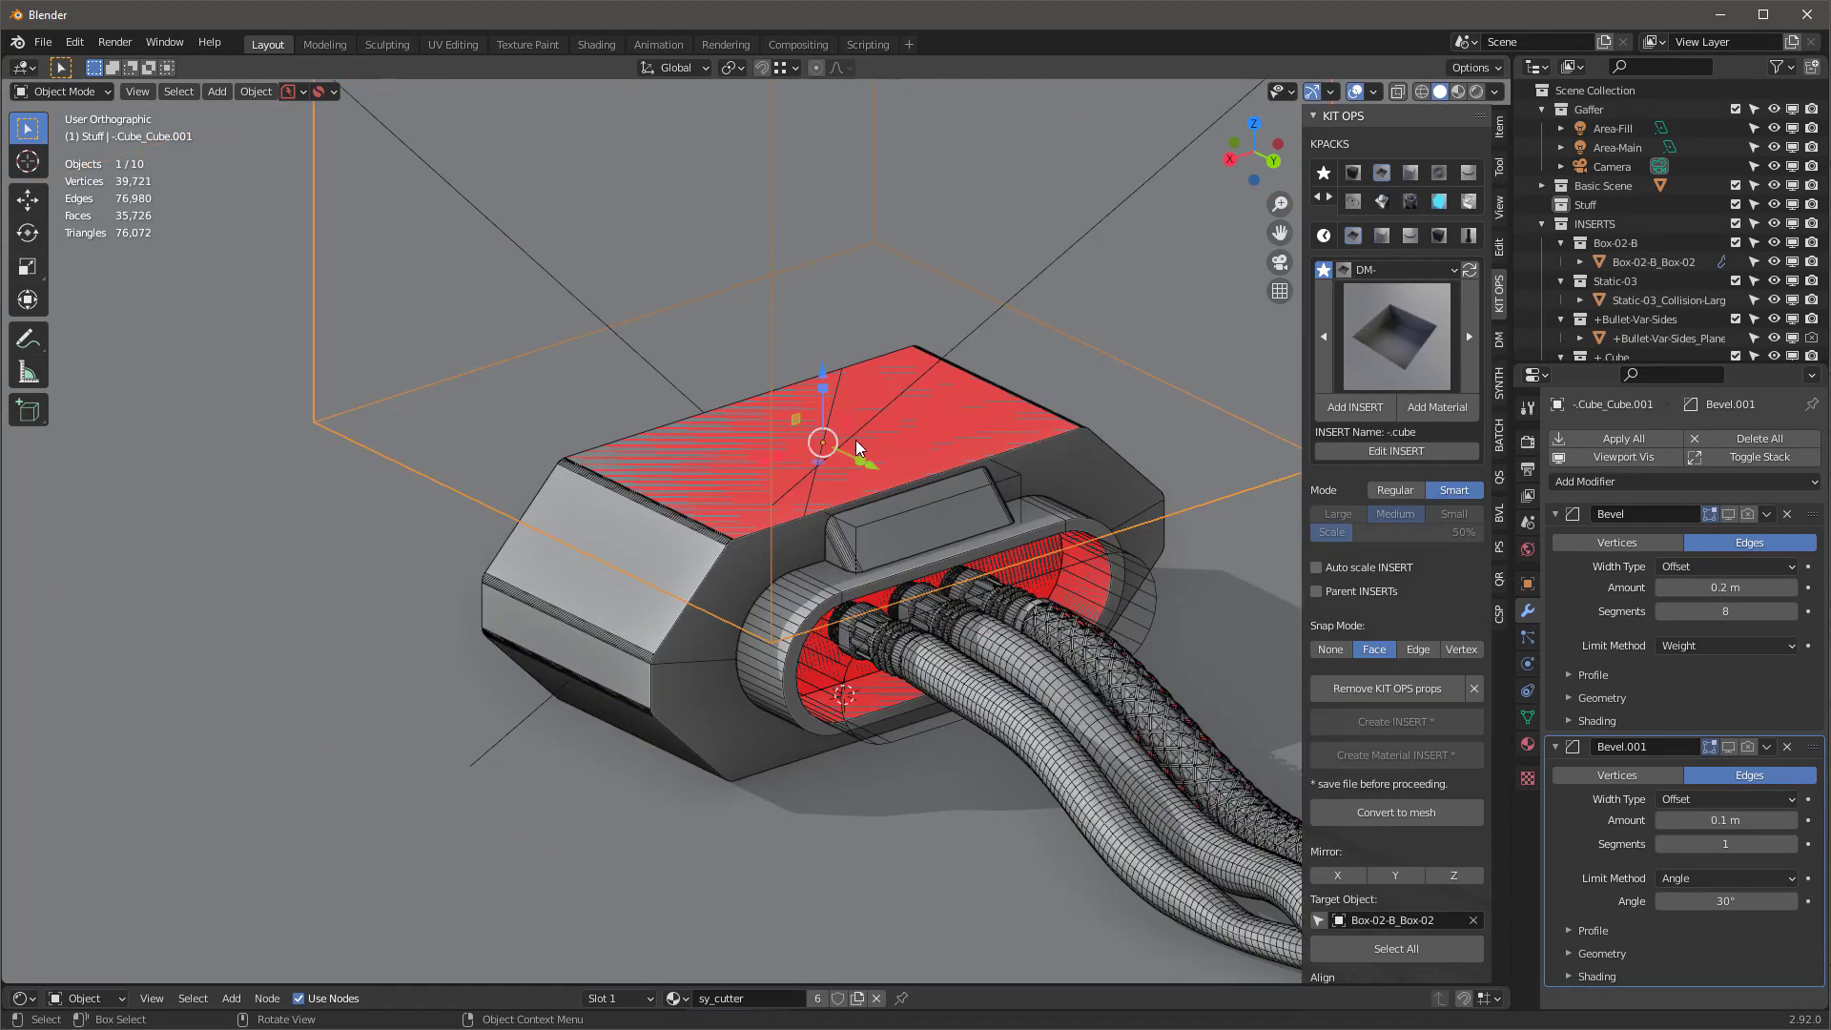
Scale the cube cutter along Y to about 0.45, shift it toward the back and lower it into the box's top
key("s")
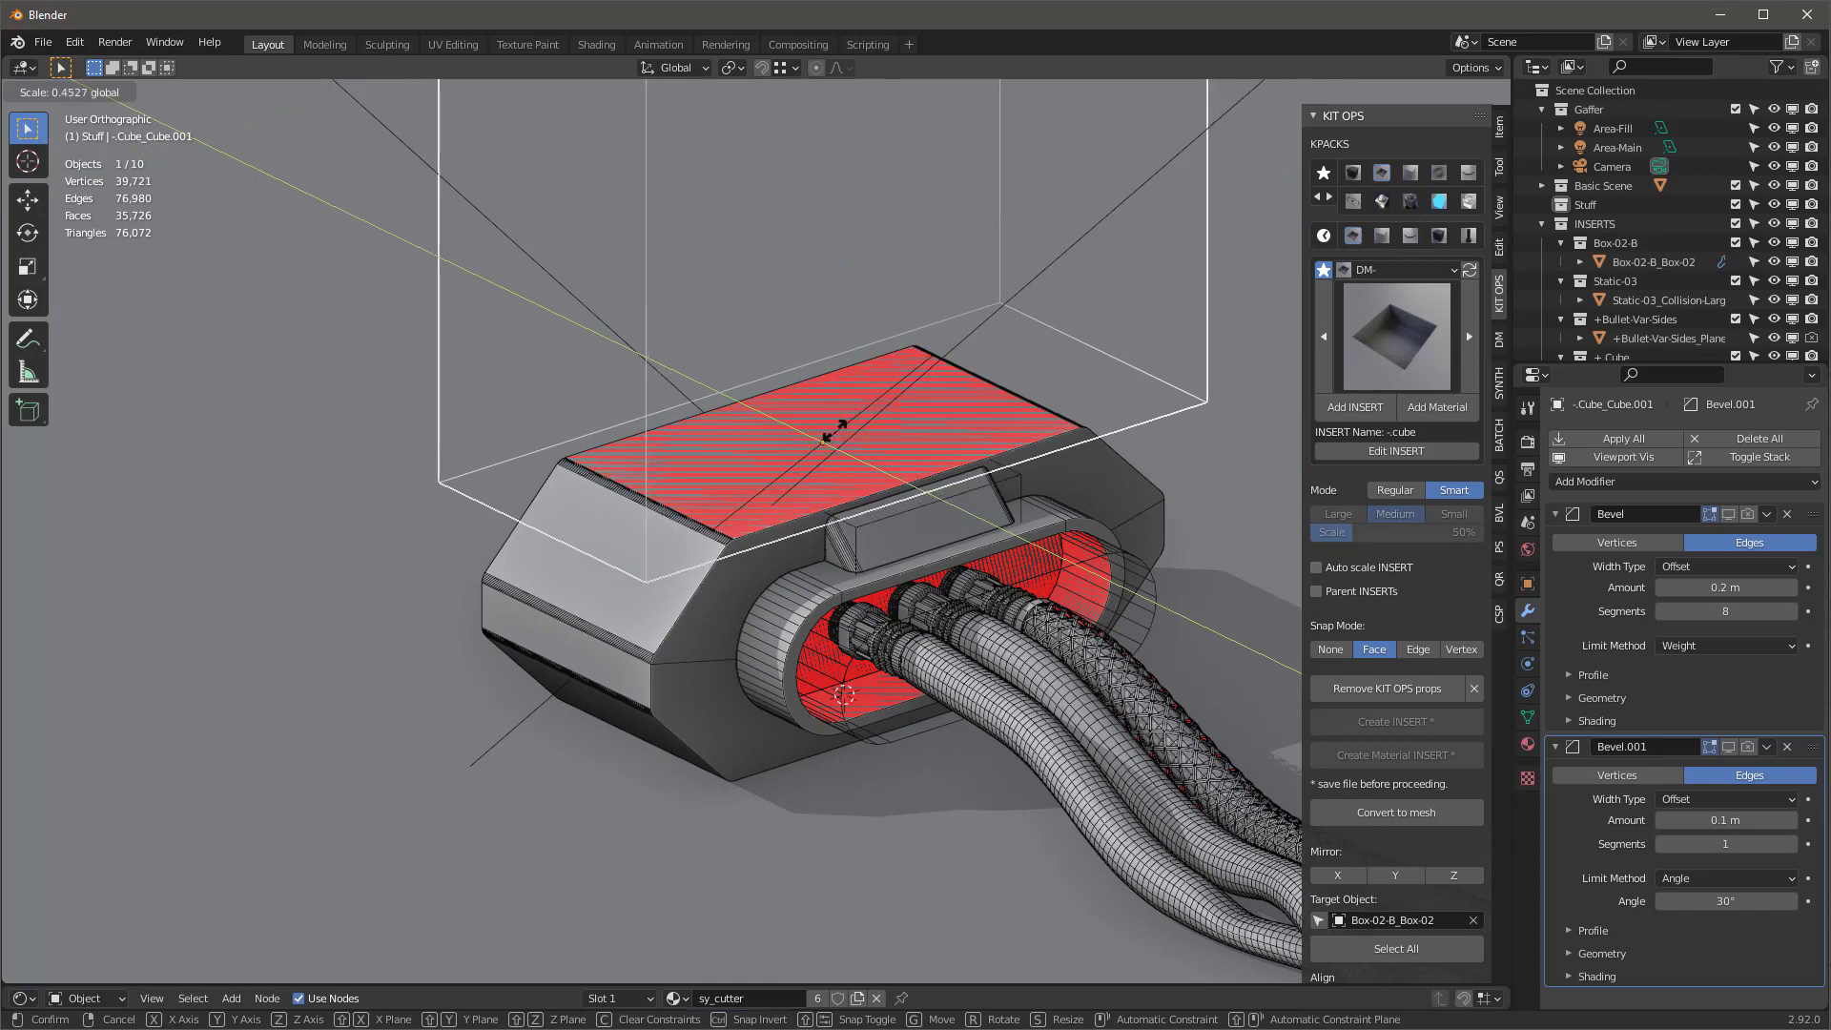
left_click(835, 437)
left_click_drag(869, 473, 820, 424)
left_click_drag(770, 354, 764, 410)
scroll(799, 484, "down", 1)
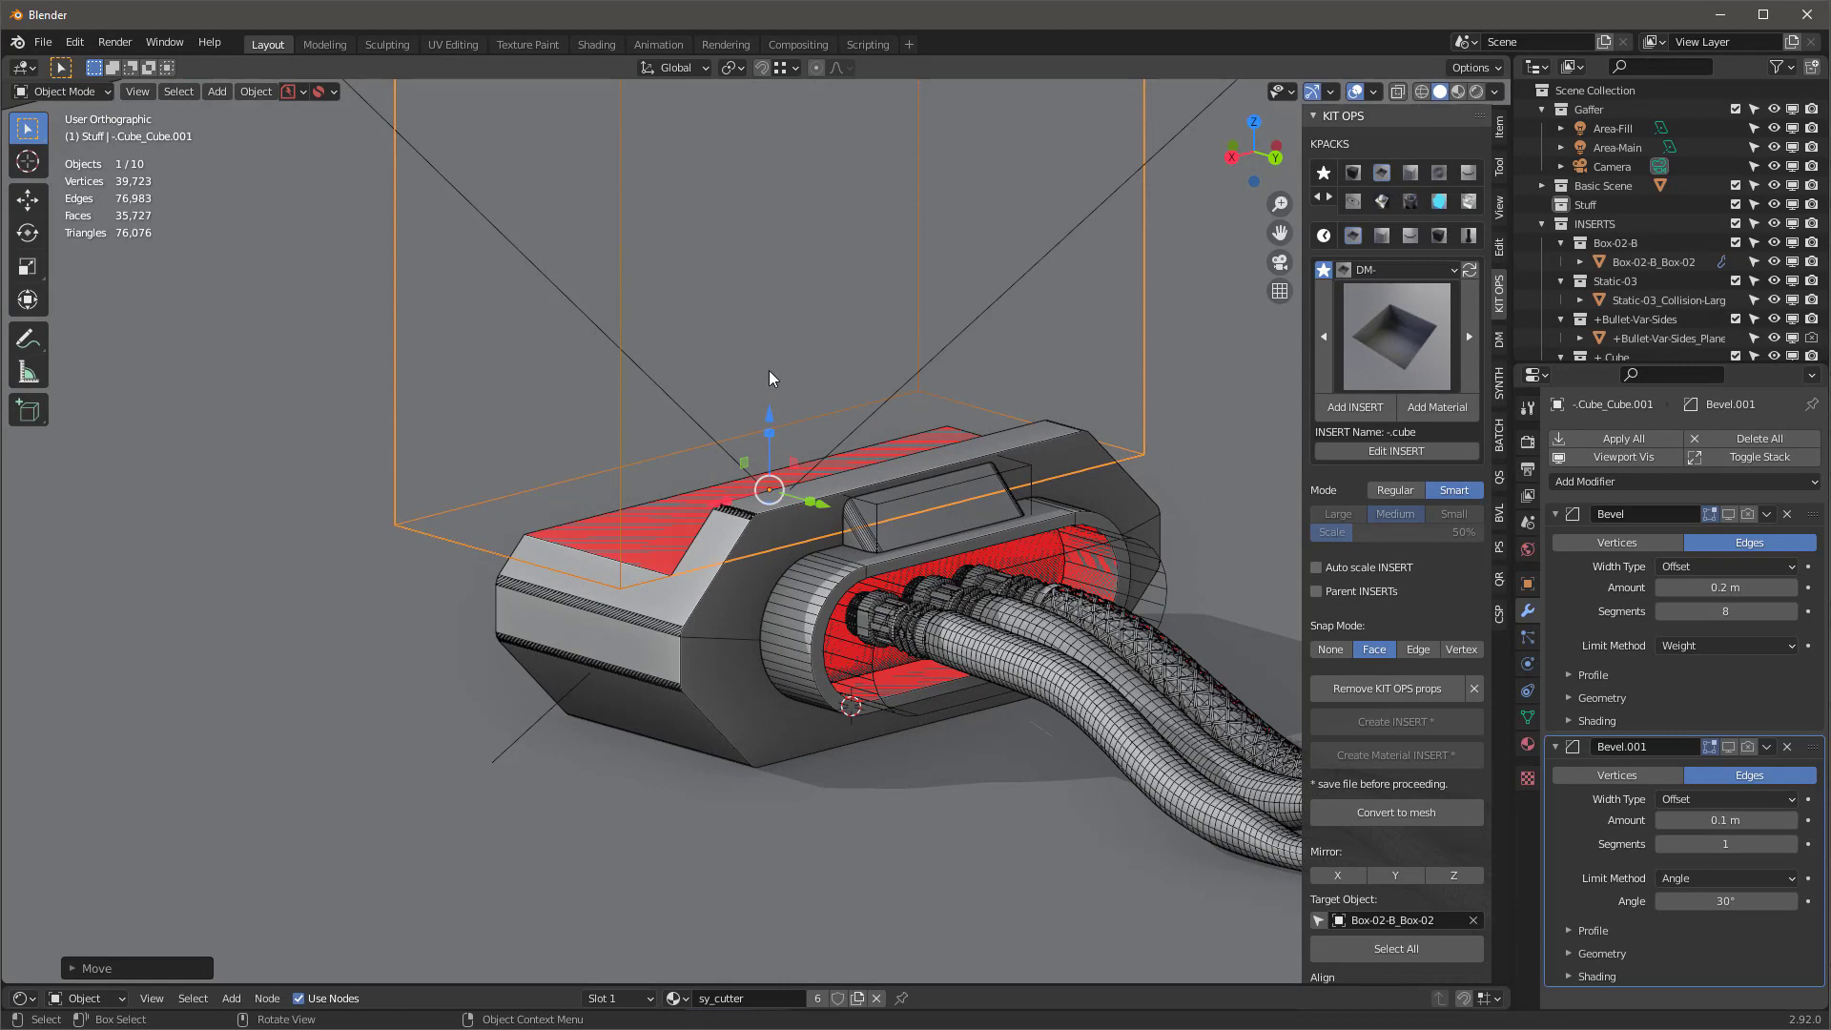
Mirror the cube cutter across Z with the box as the target object
left_click(1453, 874)
scroll(771, 643, "down", 3)
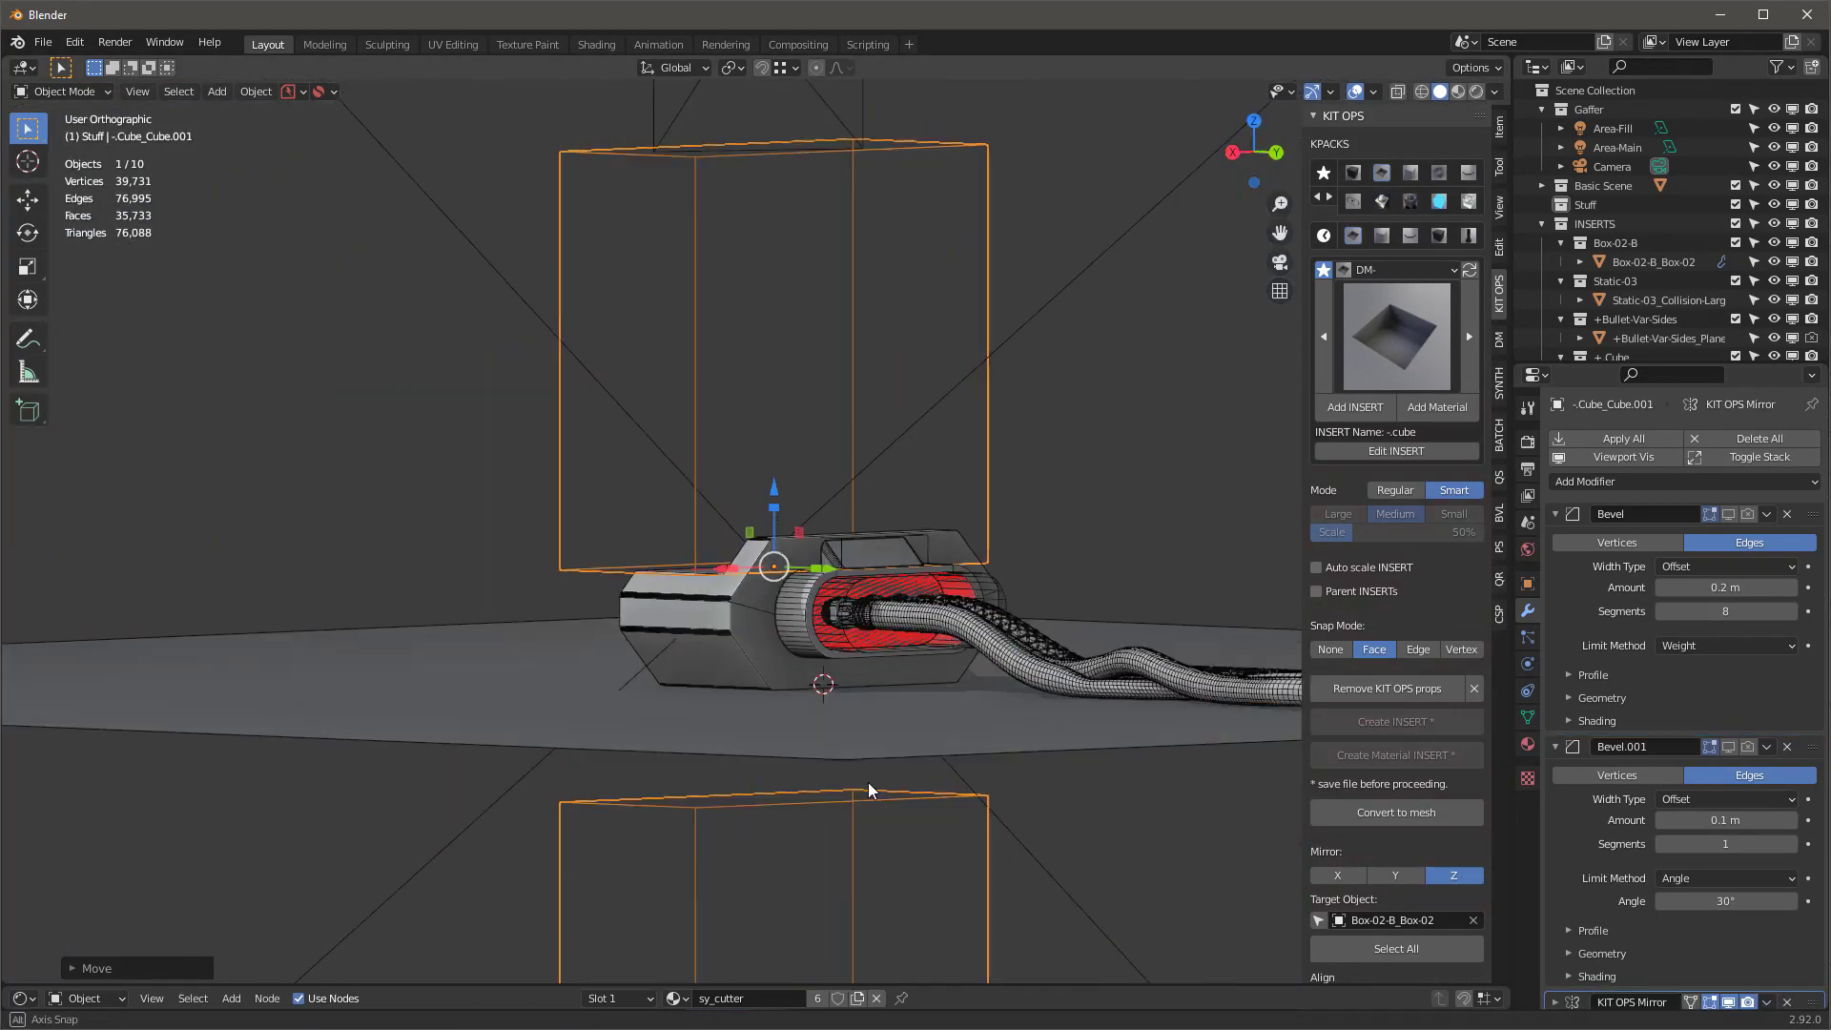
middle_click_drag(868, 782, 714, 678)
Select the box and set its origin to its geometry so the mirrored cutter lines up with the underside
left_click(735, 689)
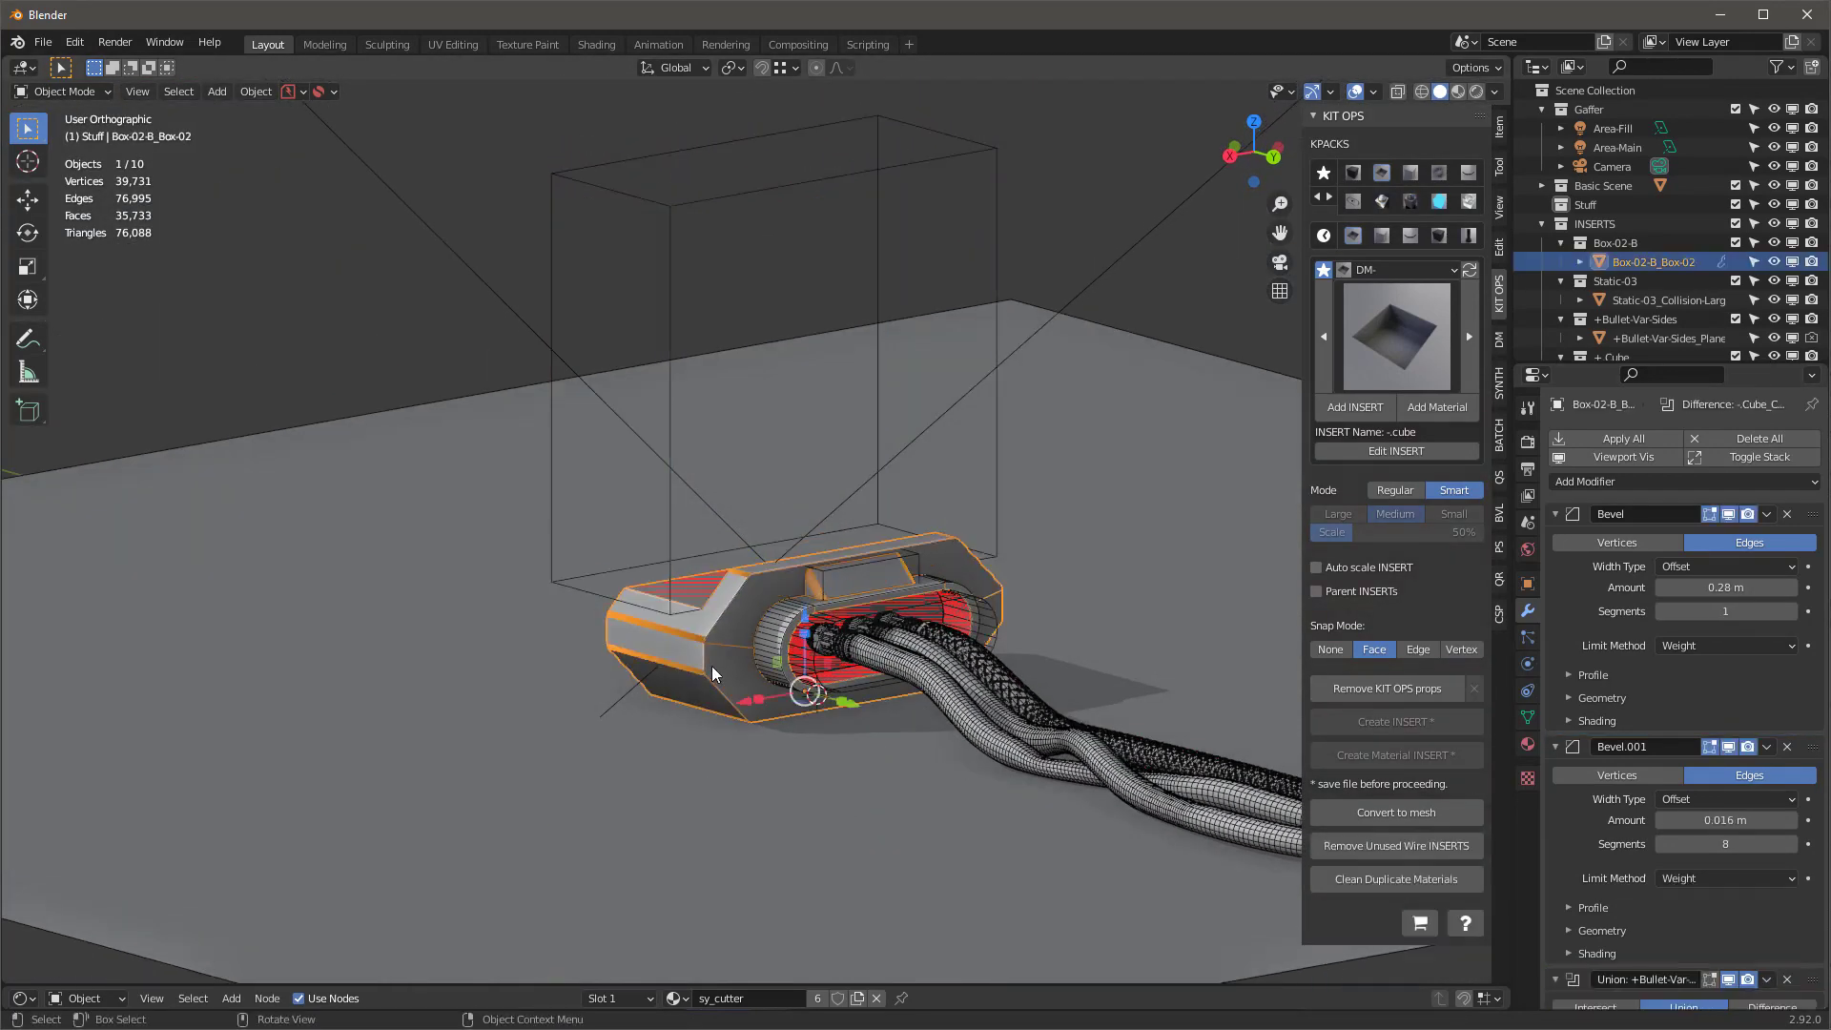
middle_click_drag(845, 723, 715, 581)
scroll(814, 694, "up", 3)
scroll(804, 710, "down", 4)
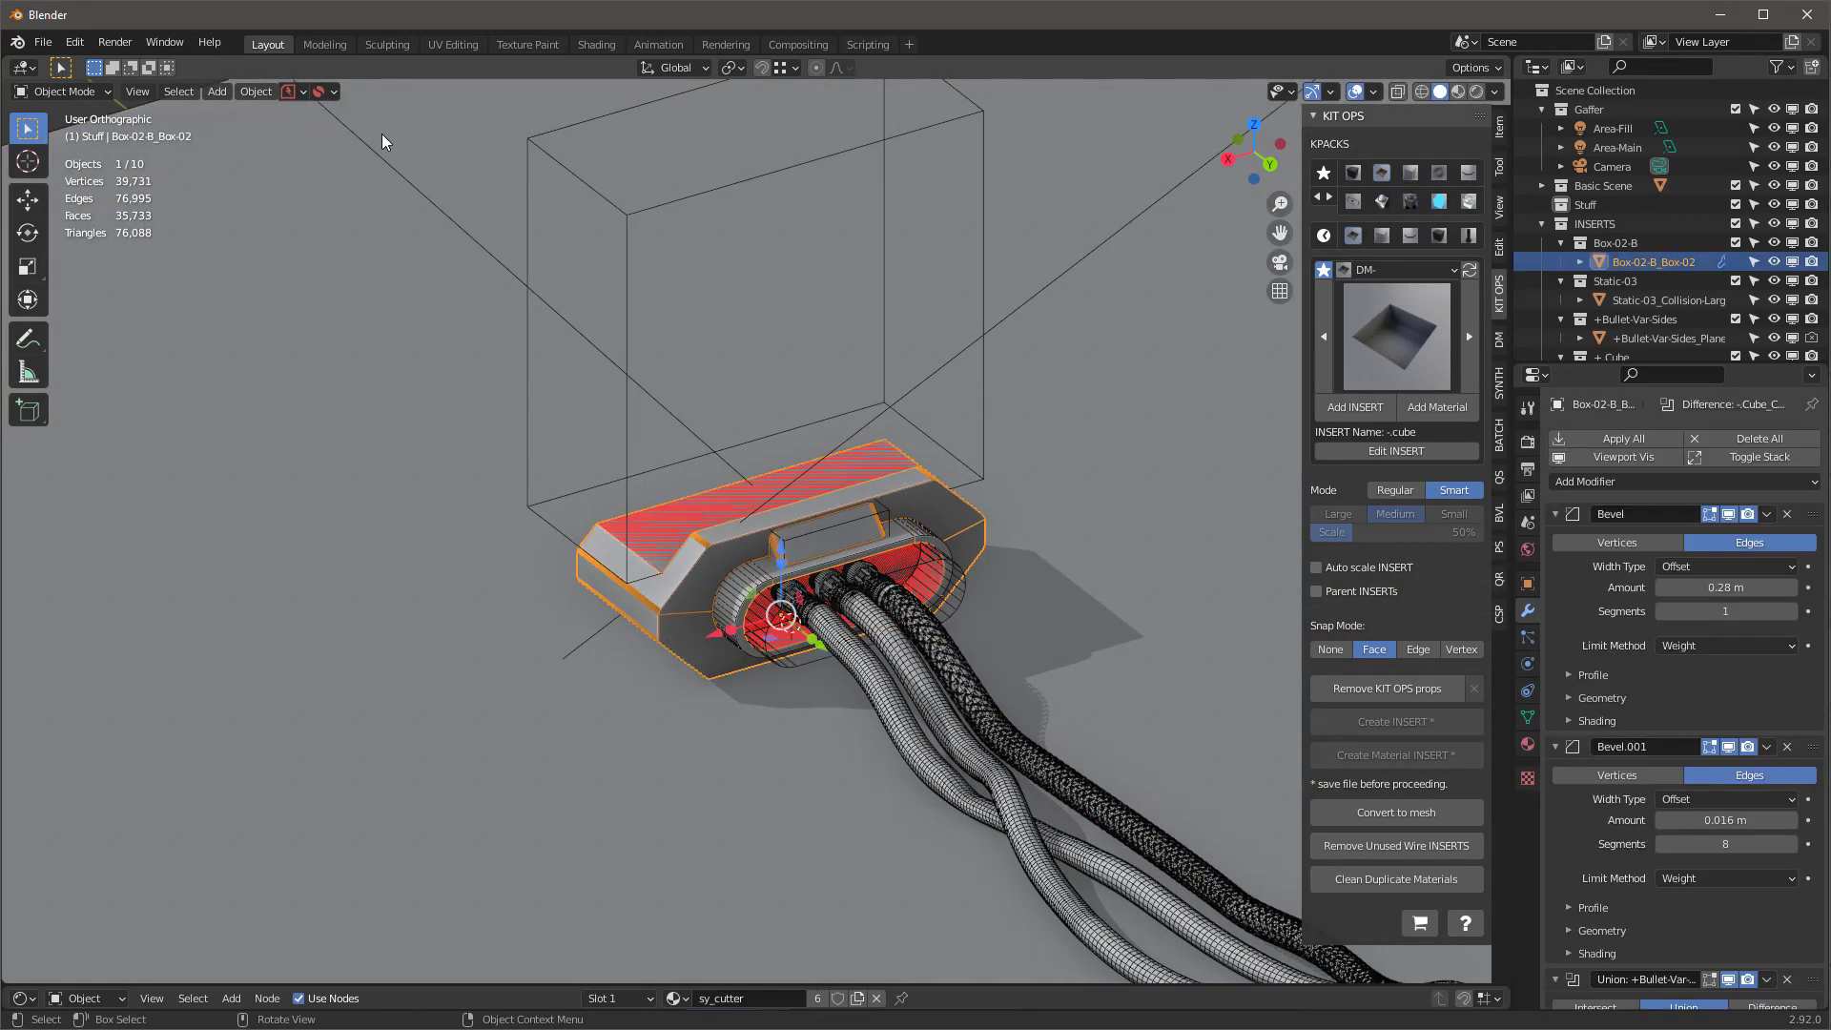
left_click(255, 92)
mouse_move(286, 132)
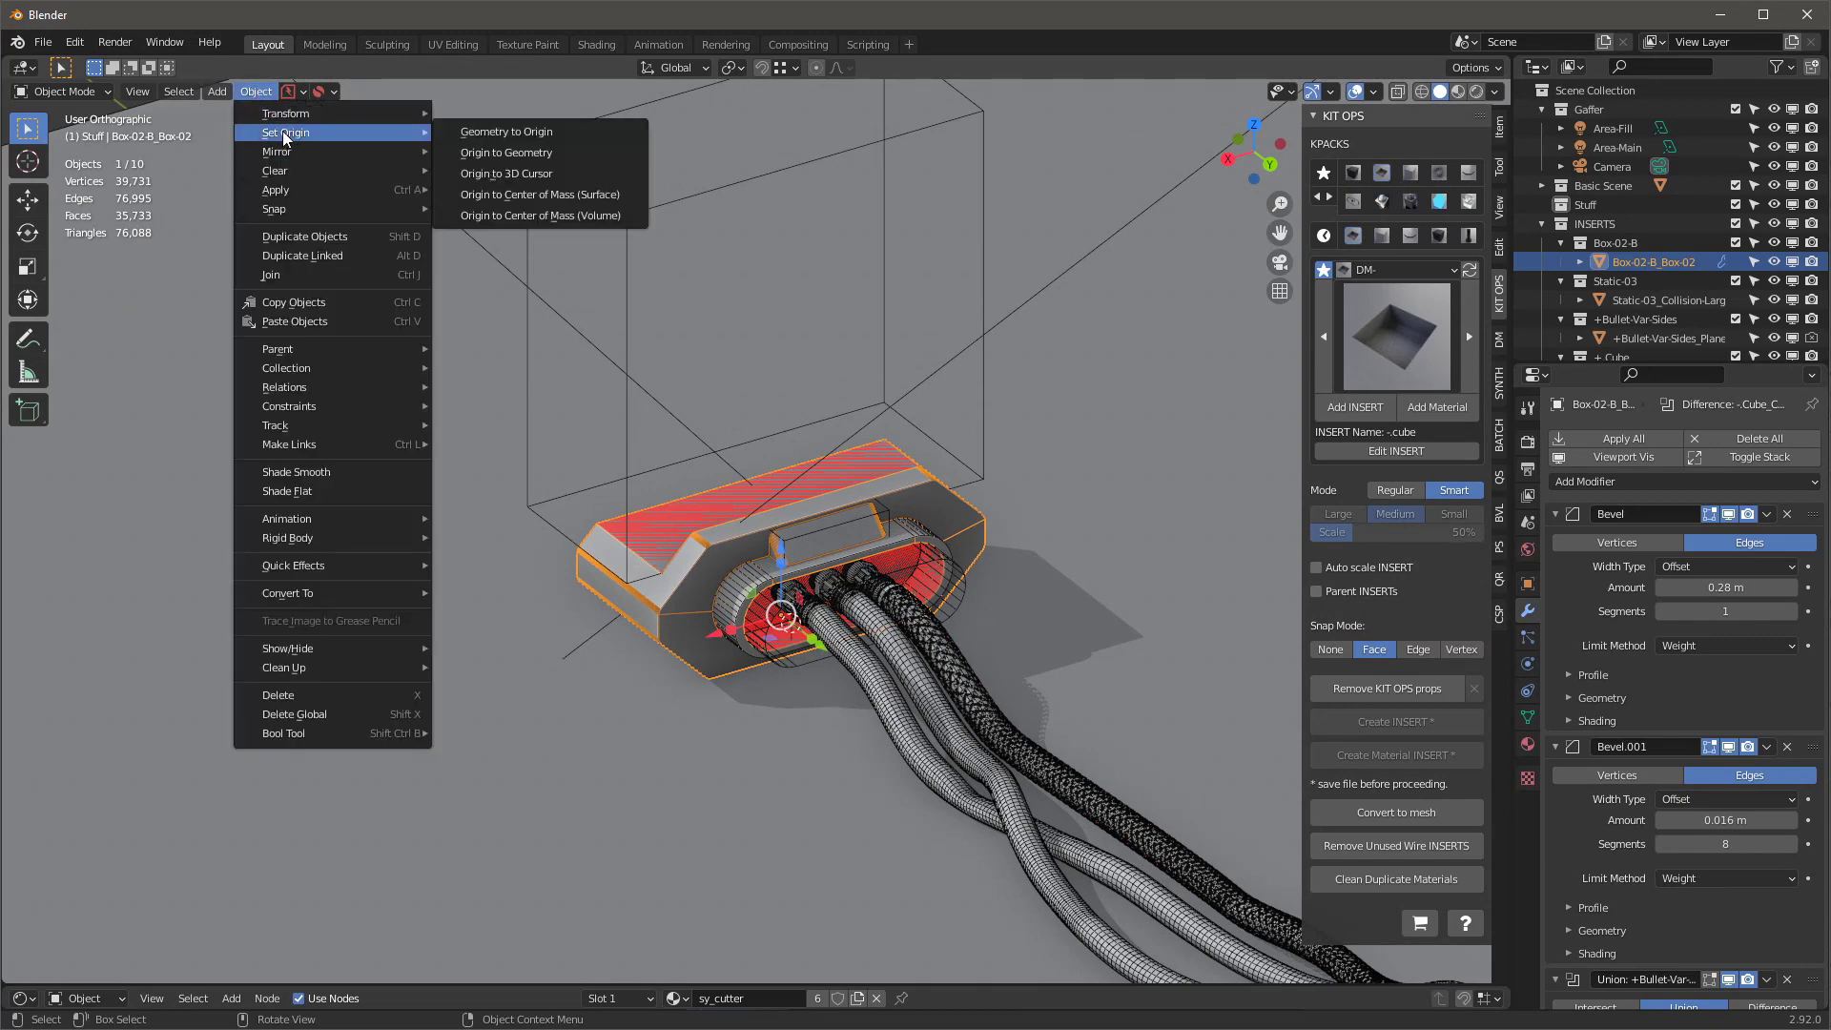
left_click(525, 159)
middle_click_drag(777, 618, 743, 634)
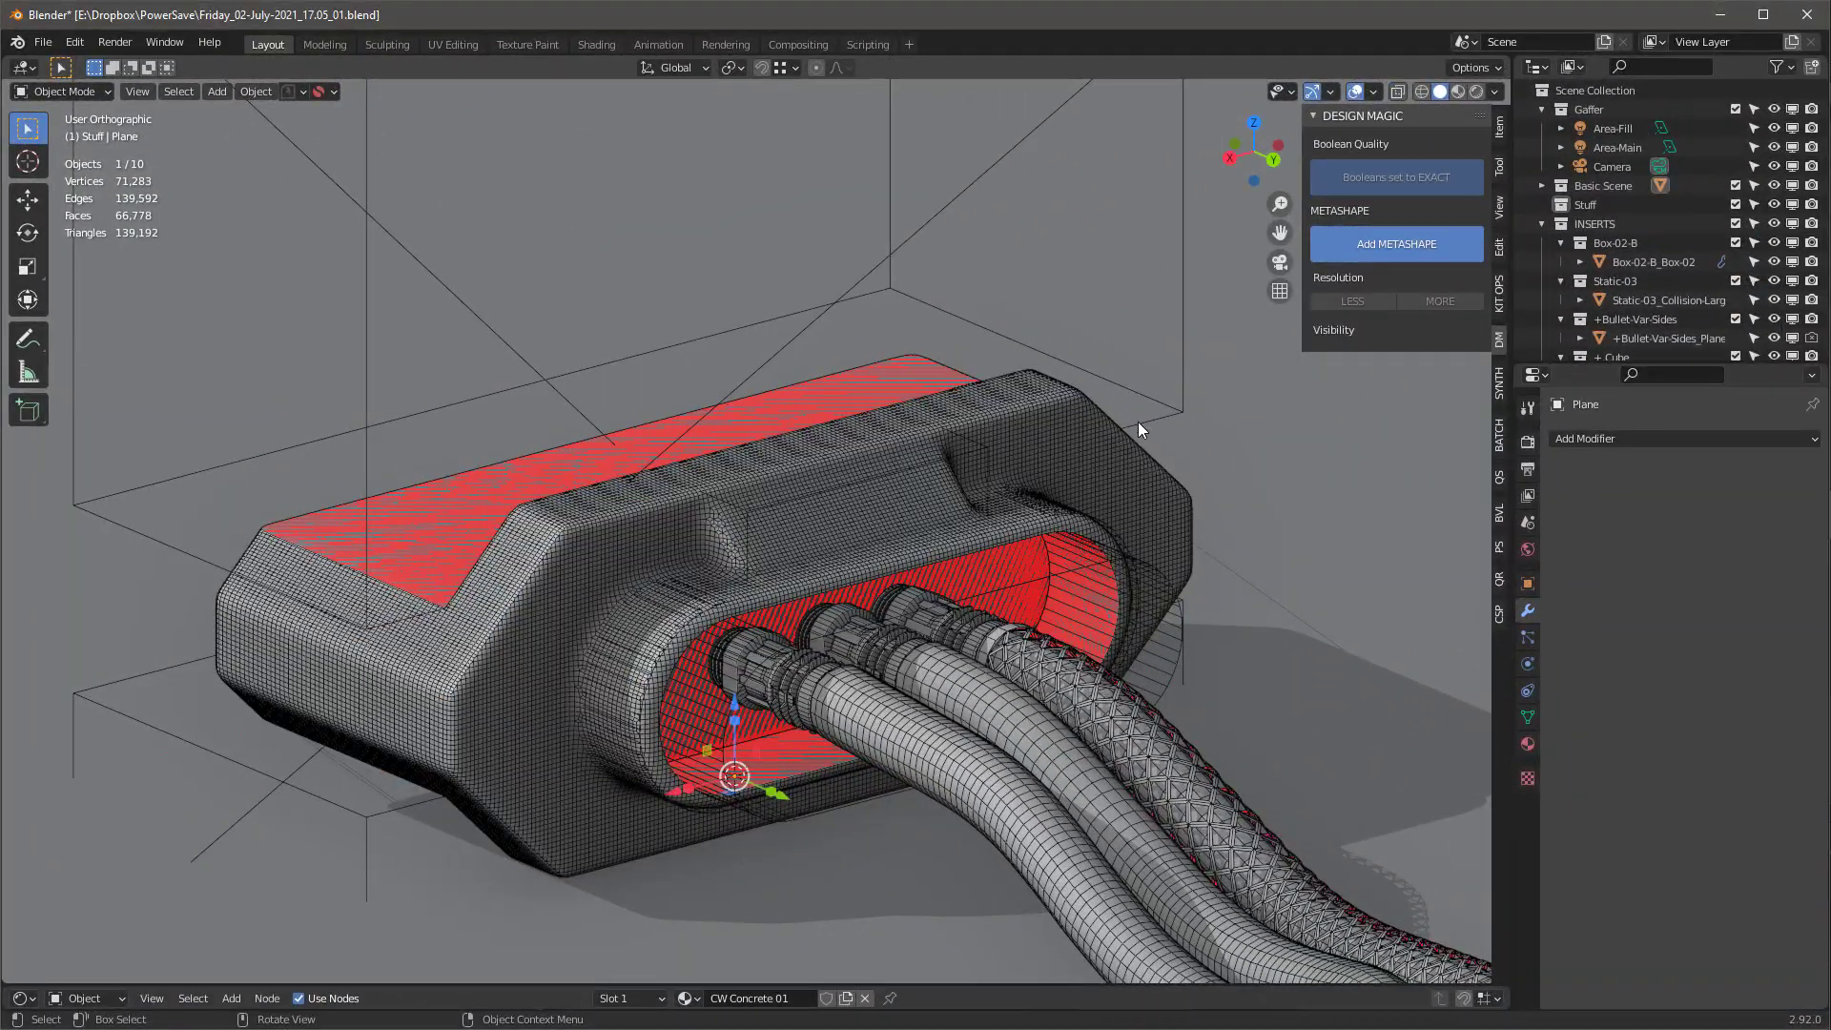
Select the box and collapse all its modifier panels to expose the full modifier stack
left_click(1137, 422)
middle_click_drag(1015, 483, 479, 612)
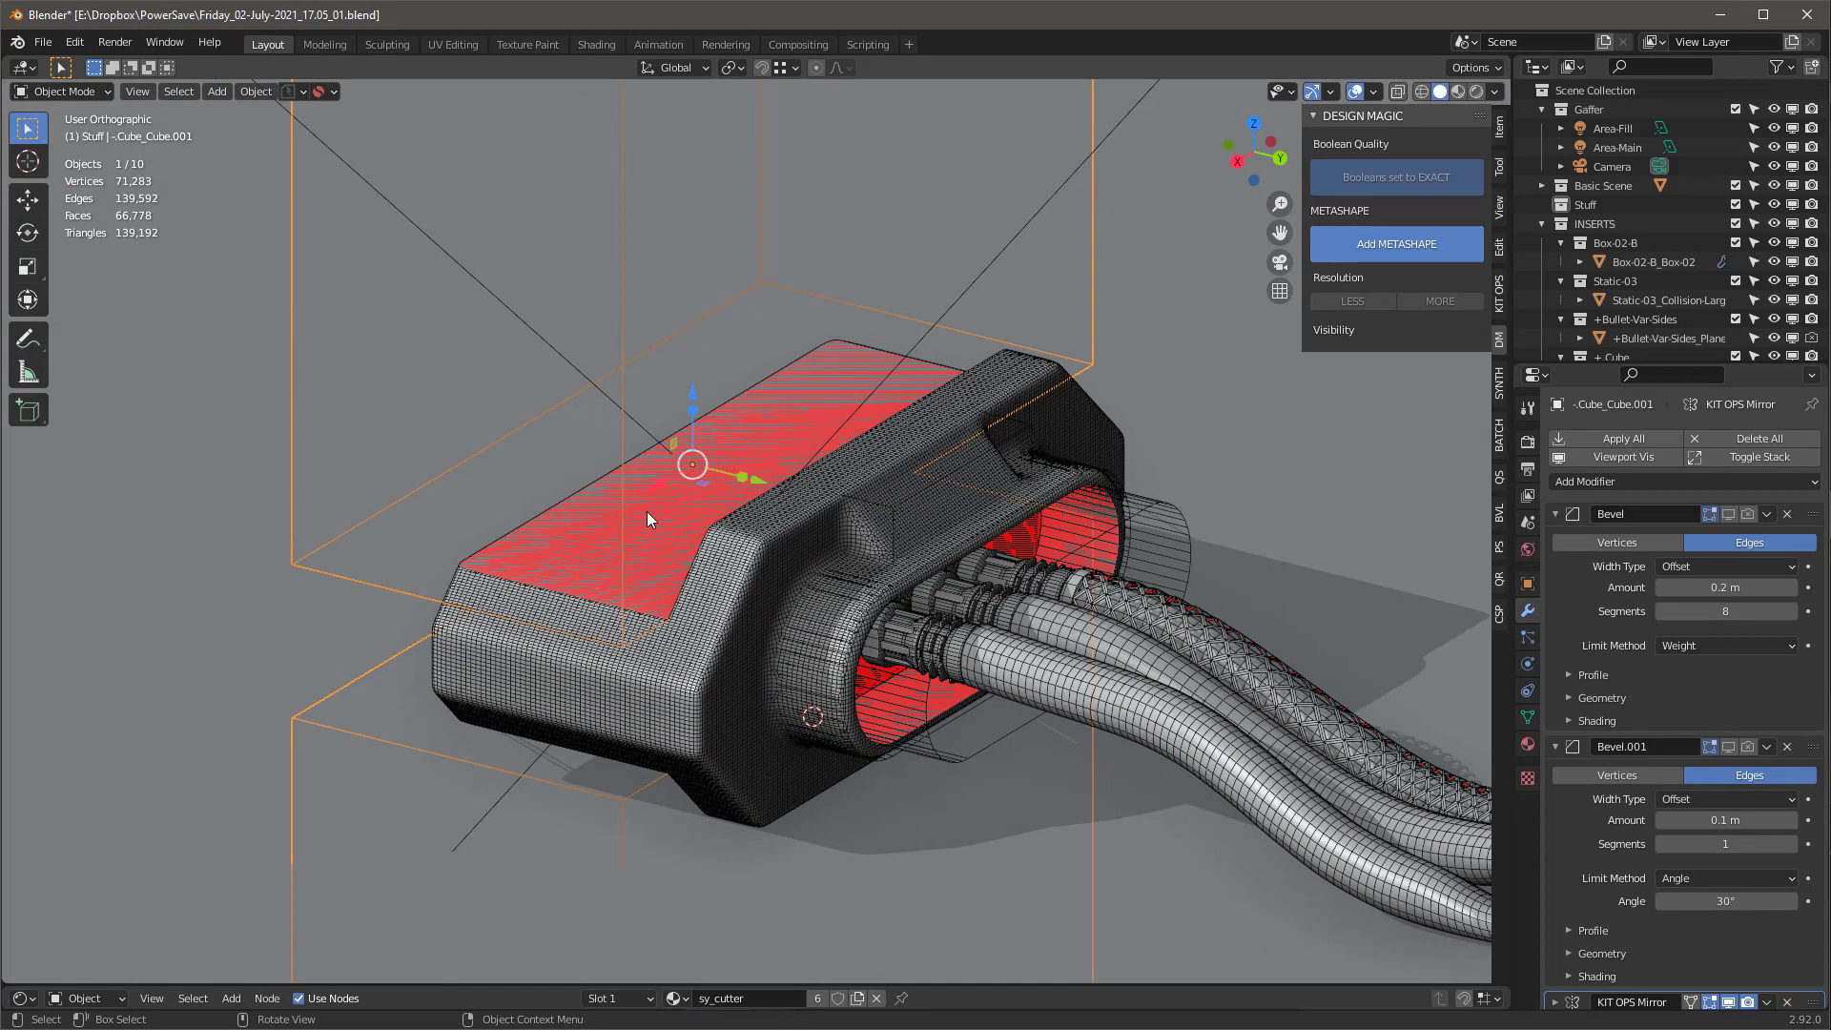
left_click(821, 509)
scroll(1709, 740, "down", 5)
scroll(1702, 738, "down", 2)
left_click(1572, 620, "ctrl")
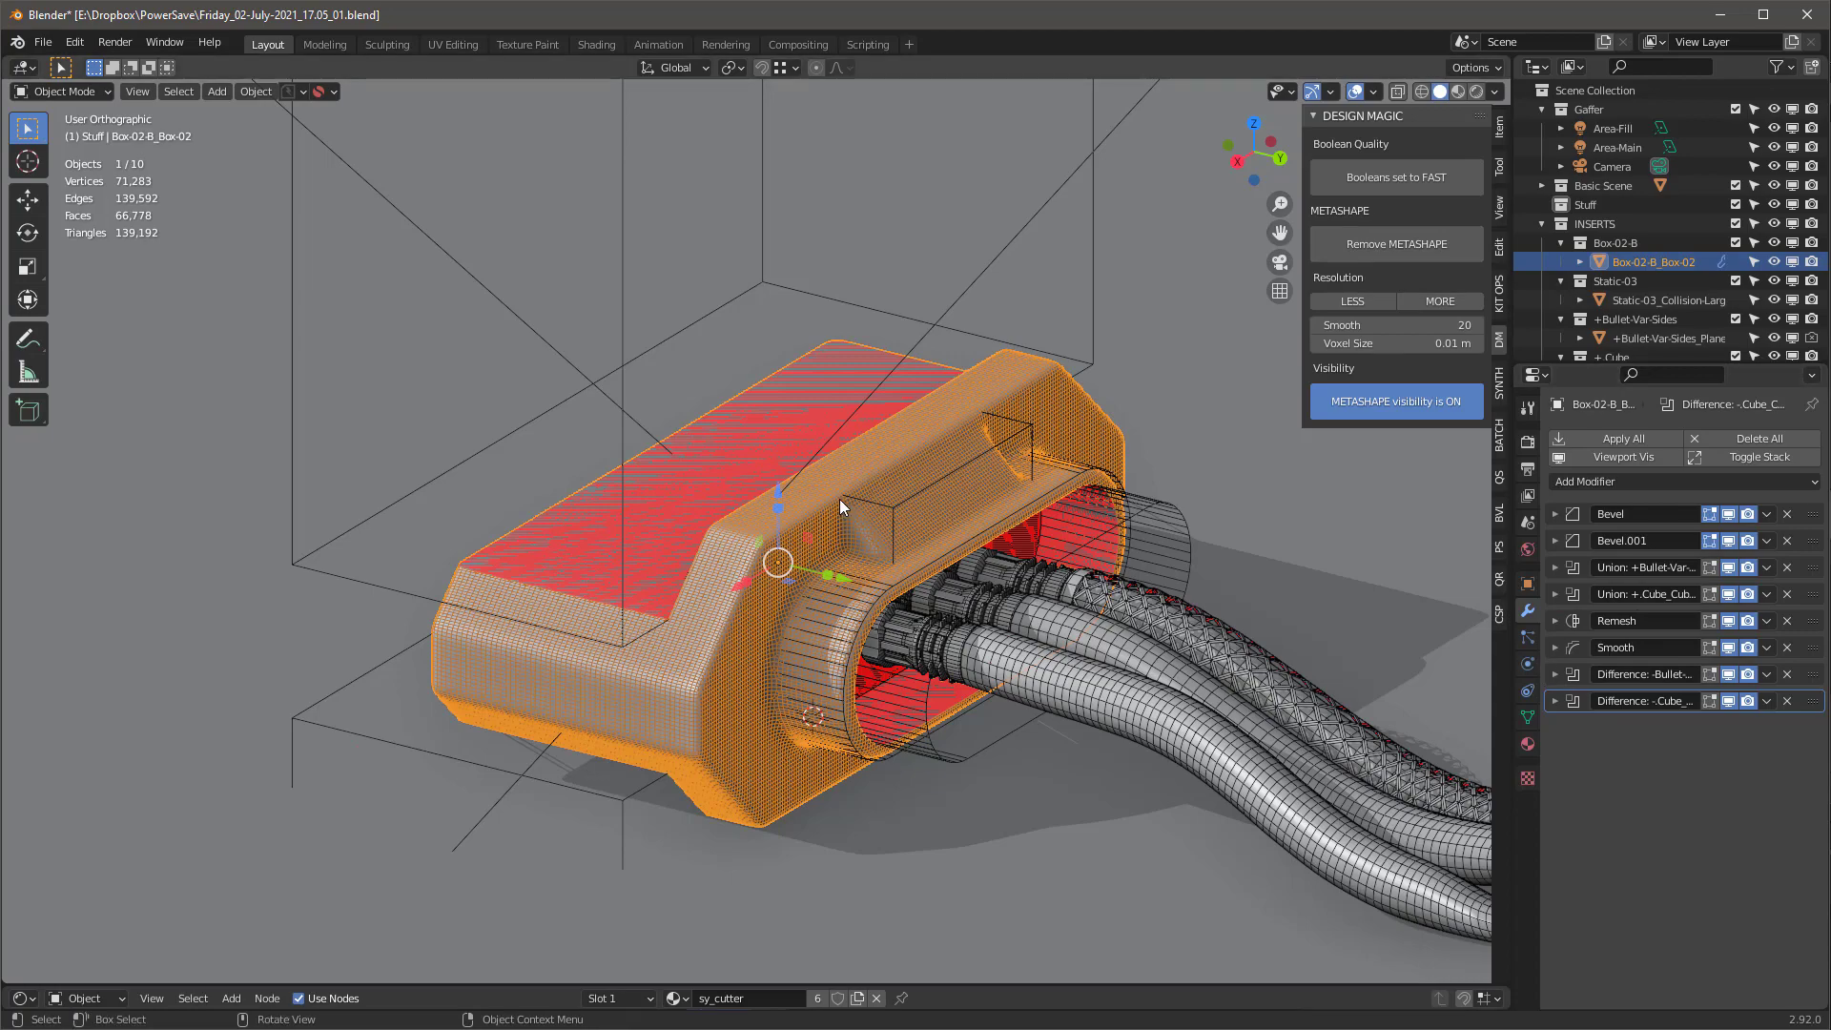
middle_click_drag(906, 471, 982, 559)
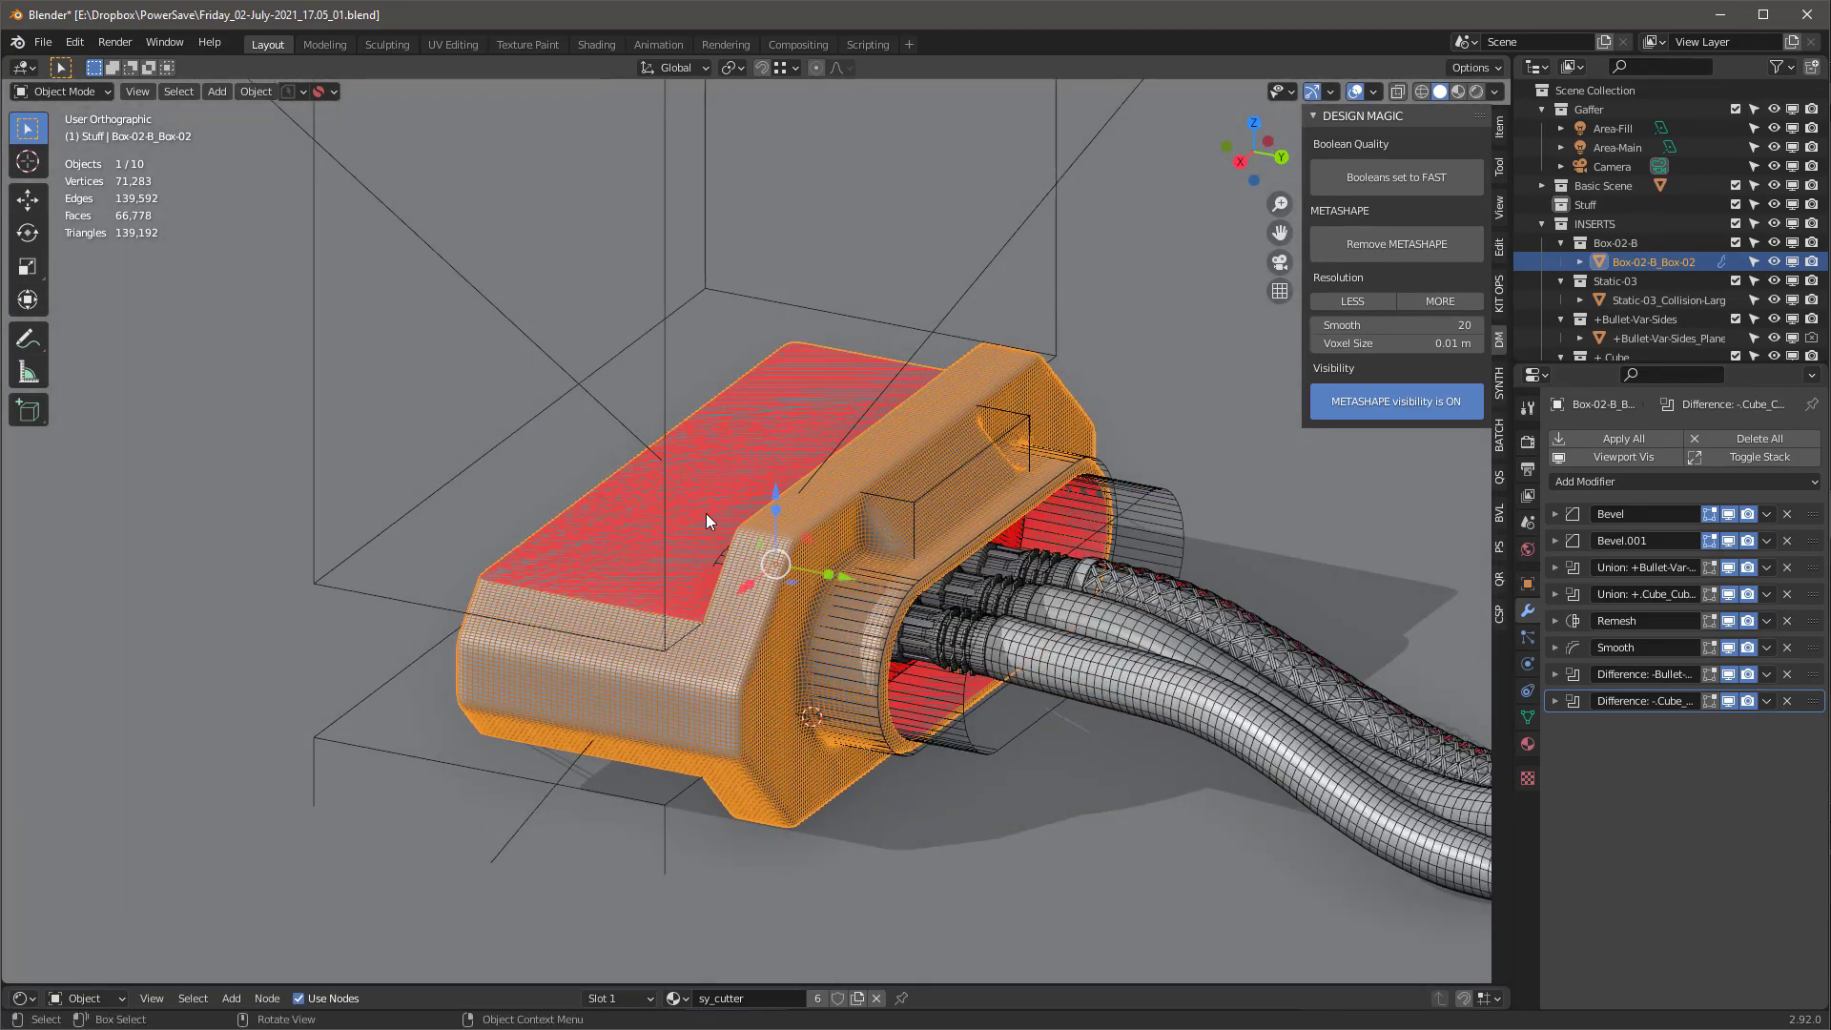
Toggle the viewport display of the box's cube Difference modifier off and on to check its cutouts
left_click(665, 489)
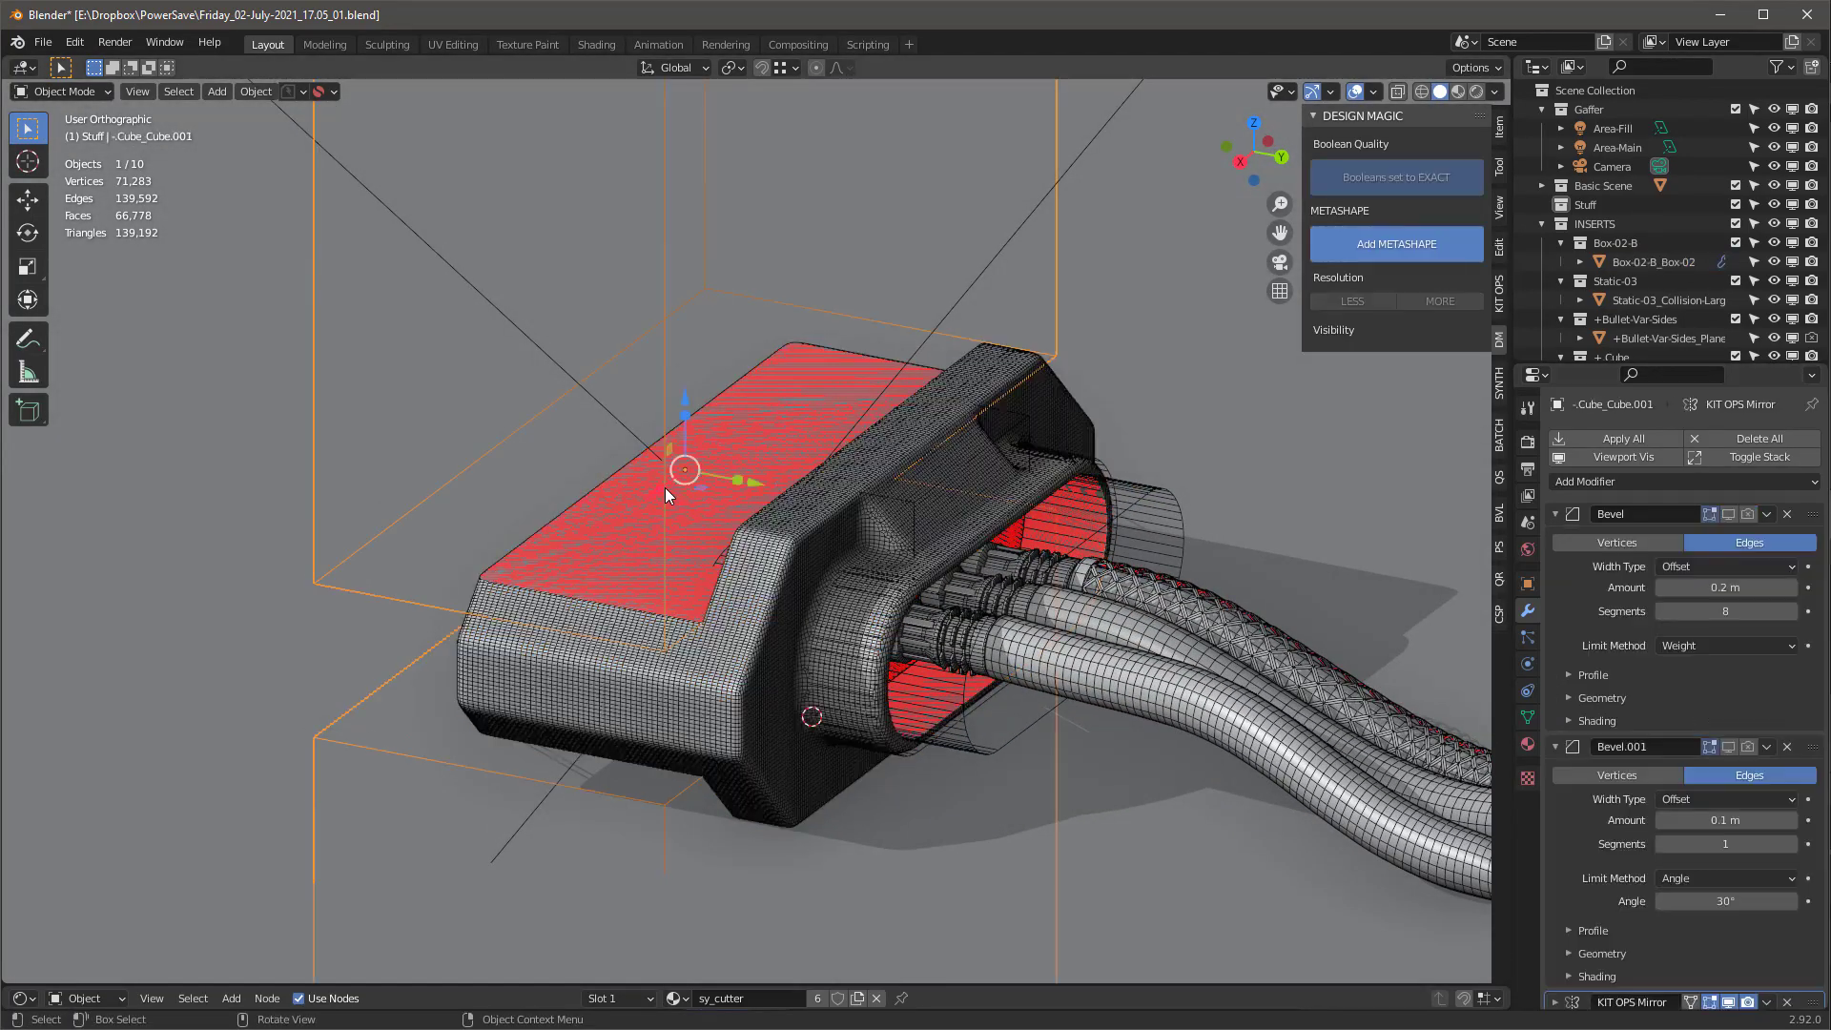
key("ctrl+z")
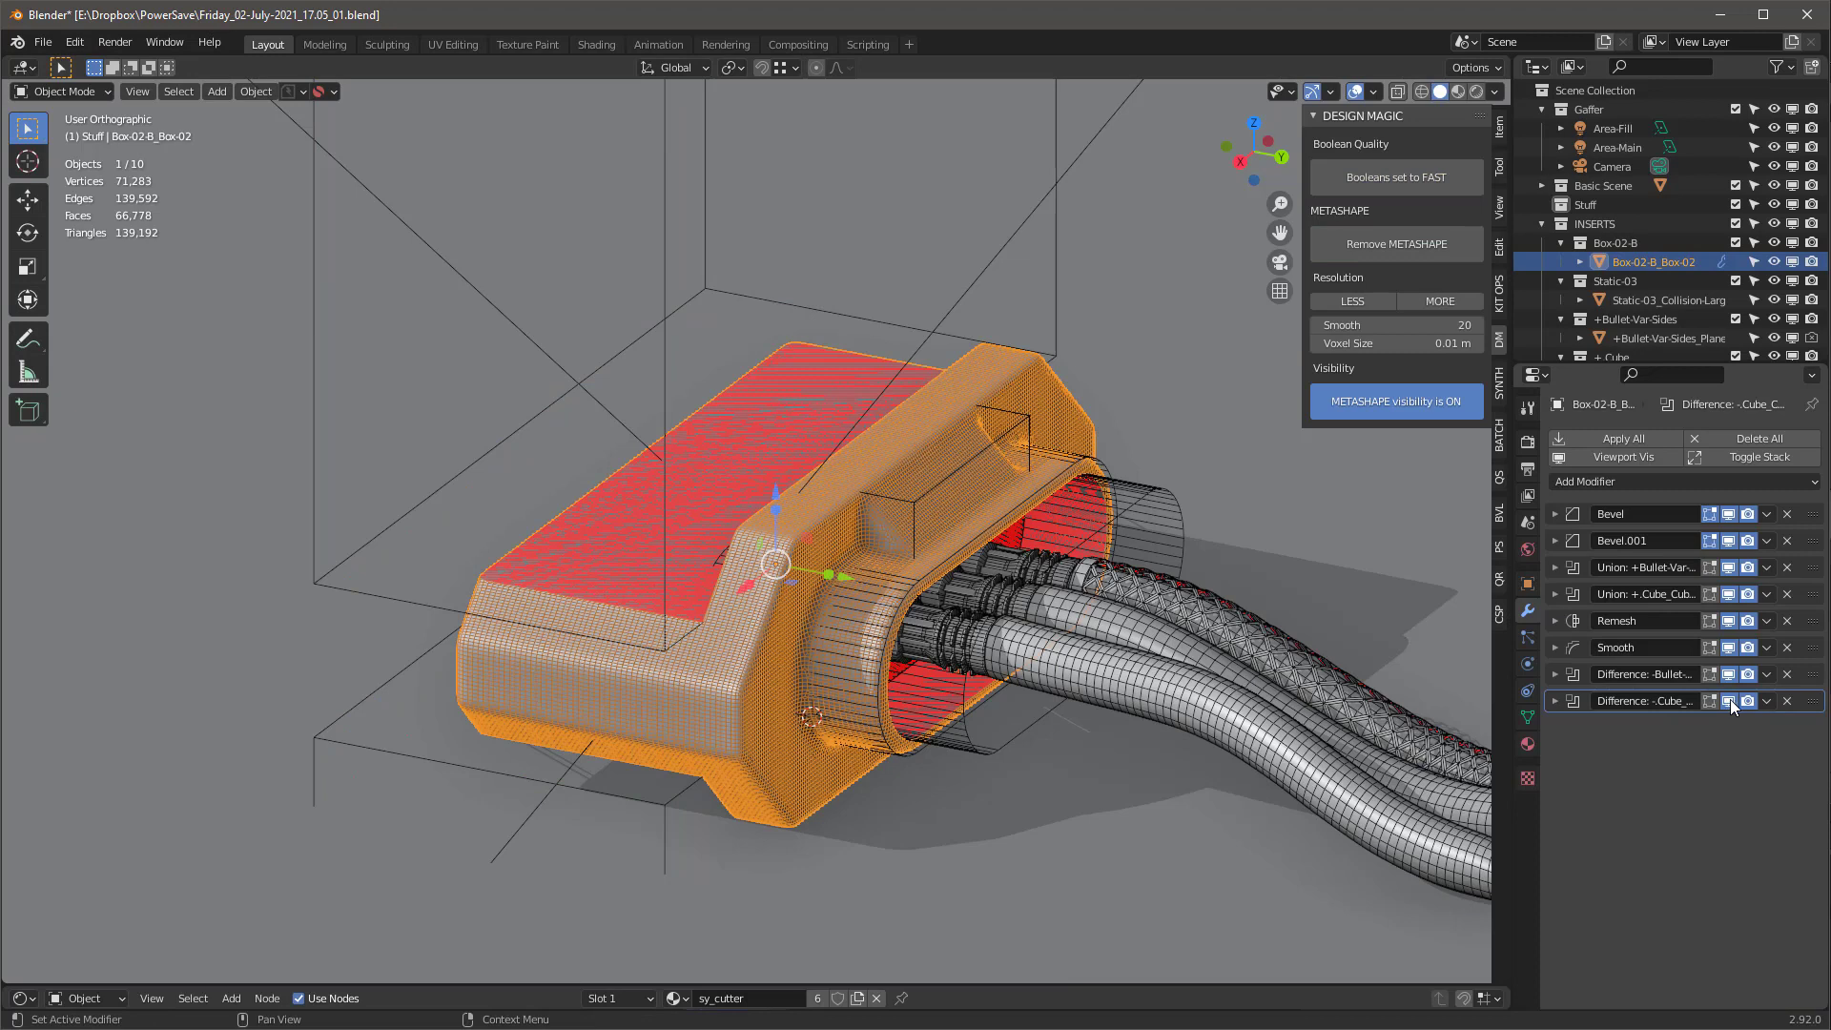
left_click(1729, 700)
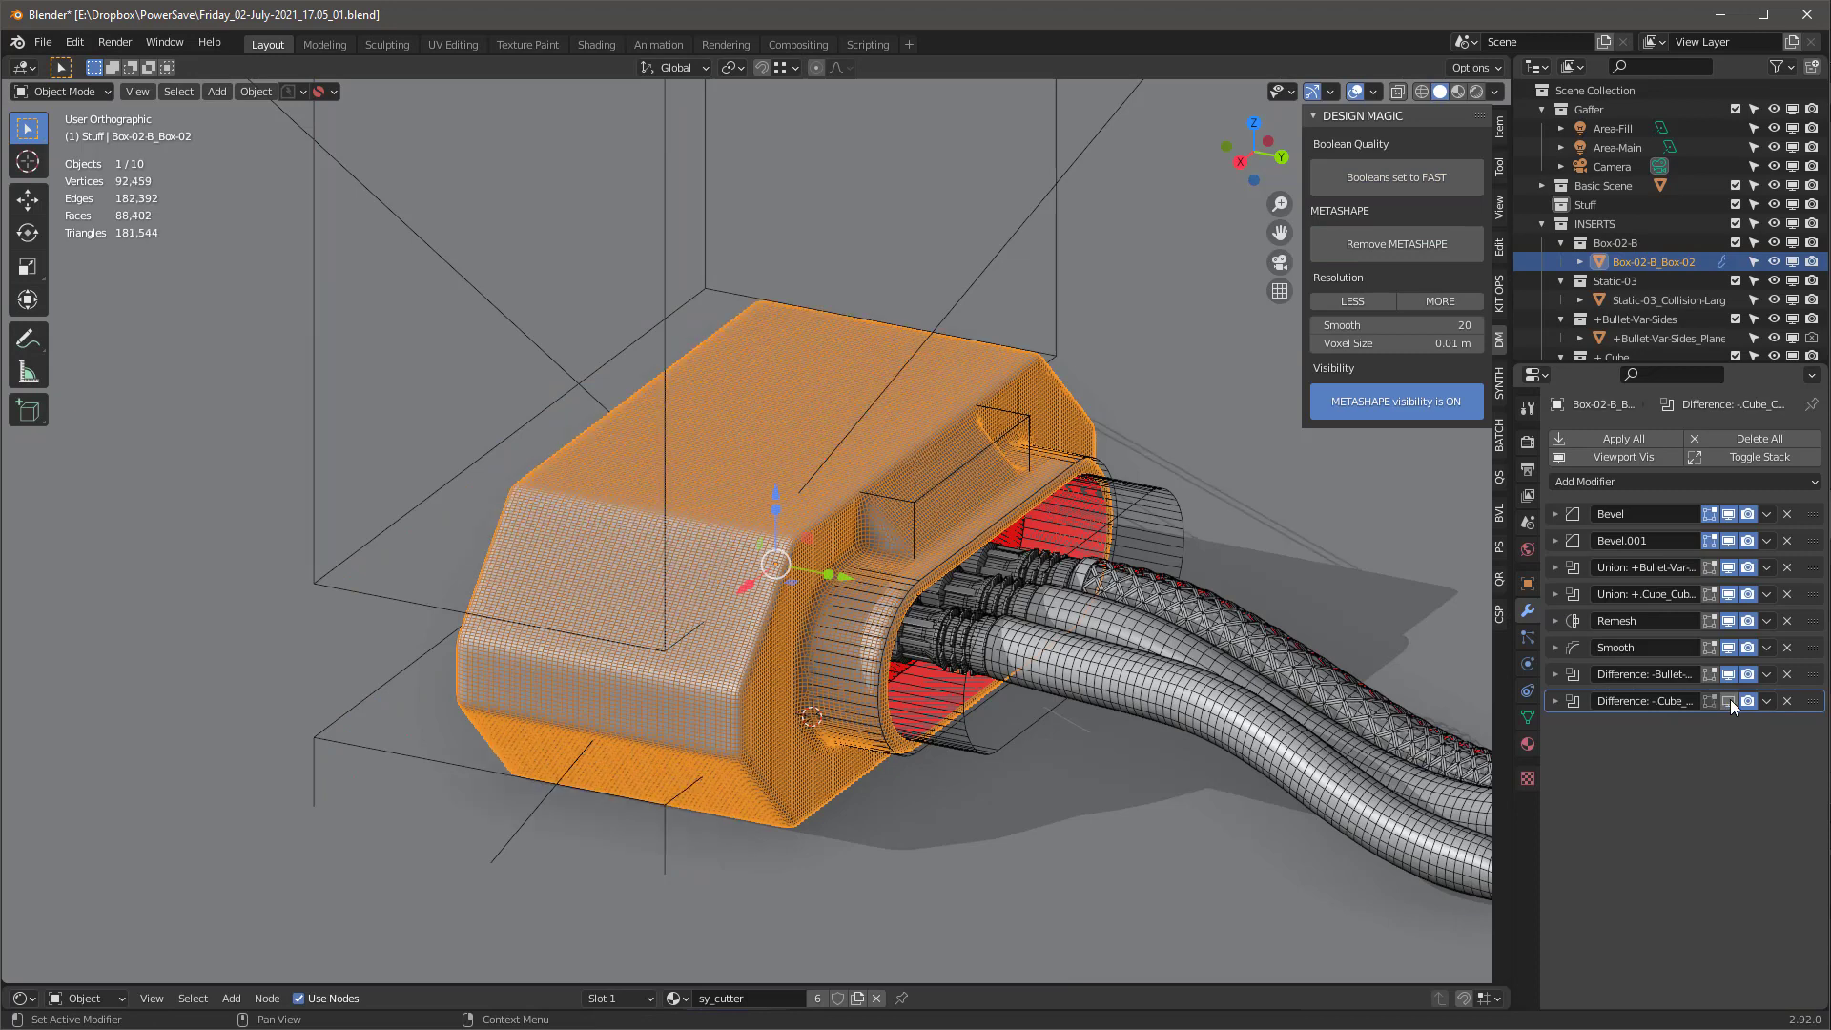
left_click(1730, 700)
Move the cube Difference modifier above the Remesh modifier in the box's stack so the Metashape smooths its cuts
left_click_drag(1818, 702, 1813, 626)
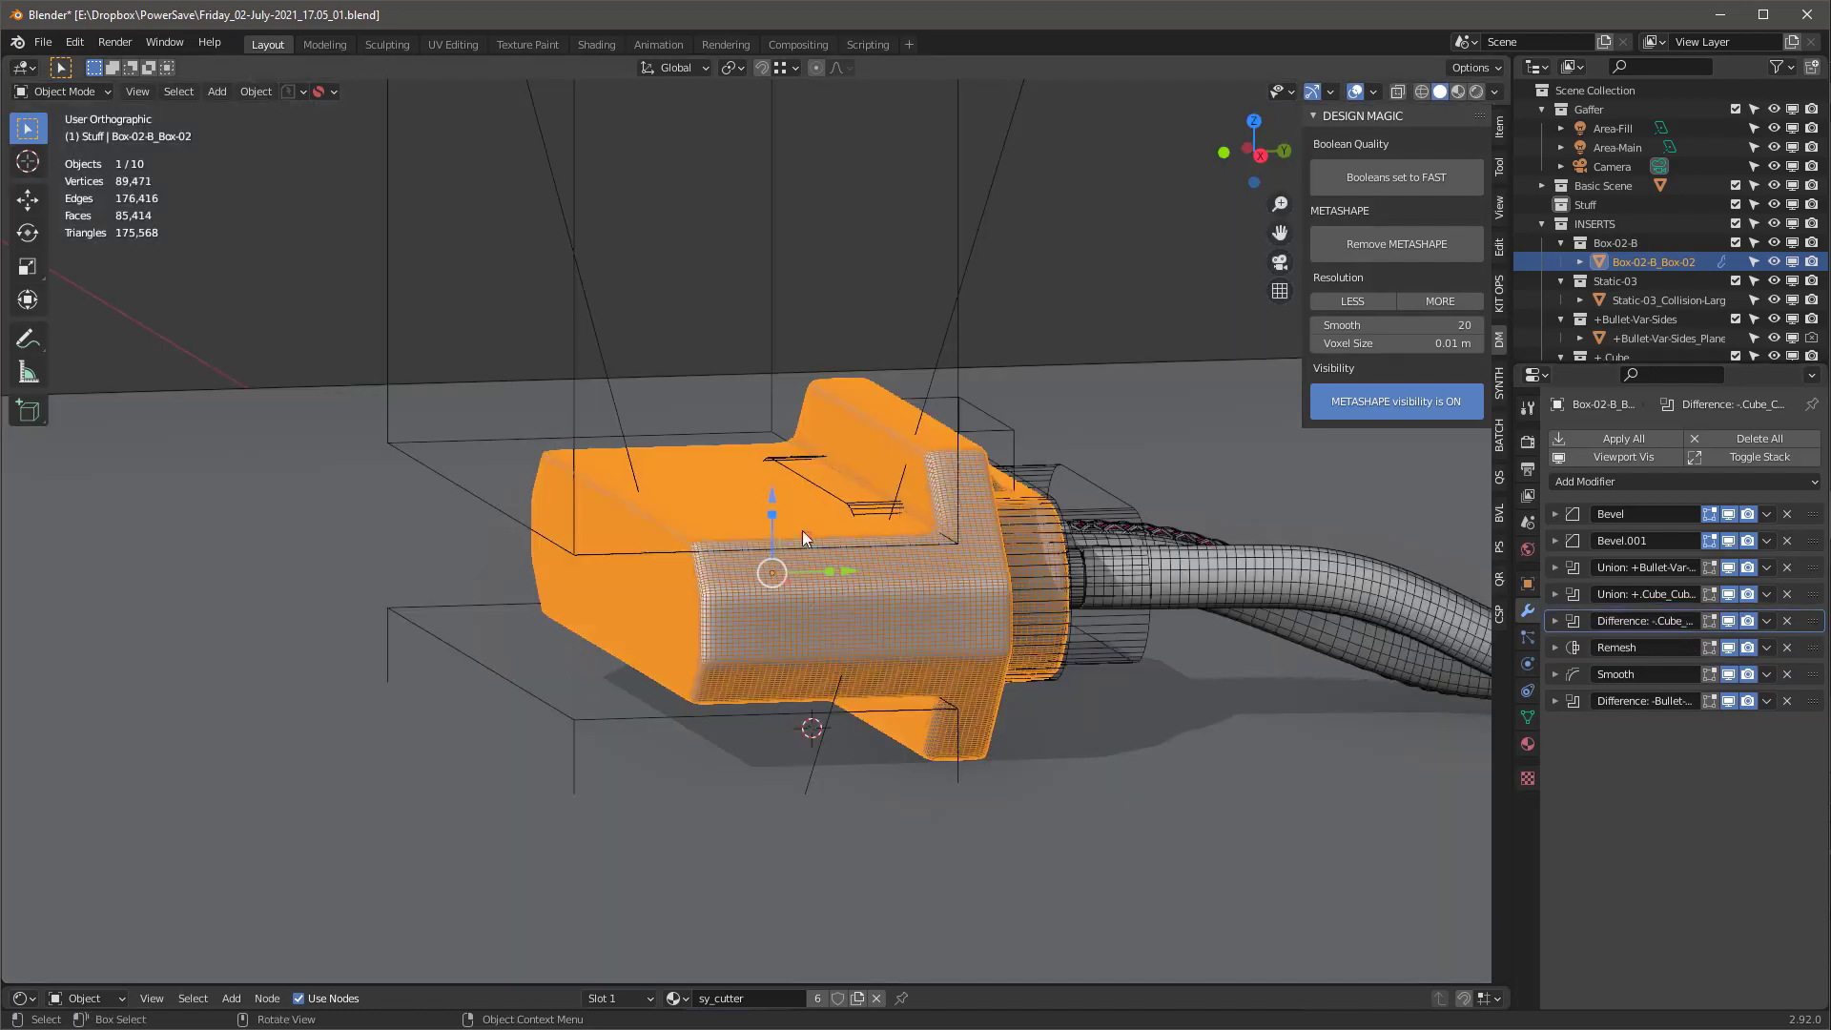
mouse_move(803, 530)
middle_mouse_down()
mouse_move(782, 511)
mouse_move(723, 552)
mouse_move(792, 494)
mouse_move(753, 534)
mouse_move(833, 540)
mouse_move(777, 551)
middle_mouse_up()
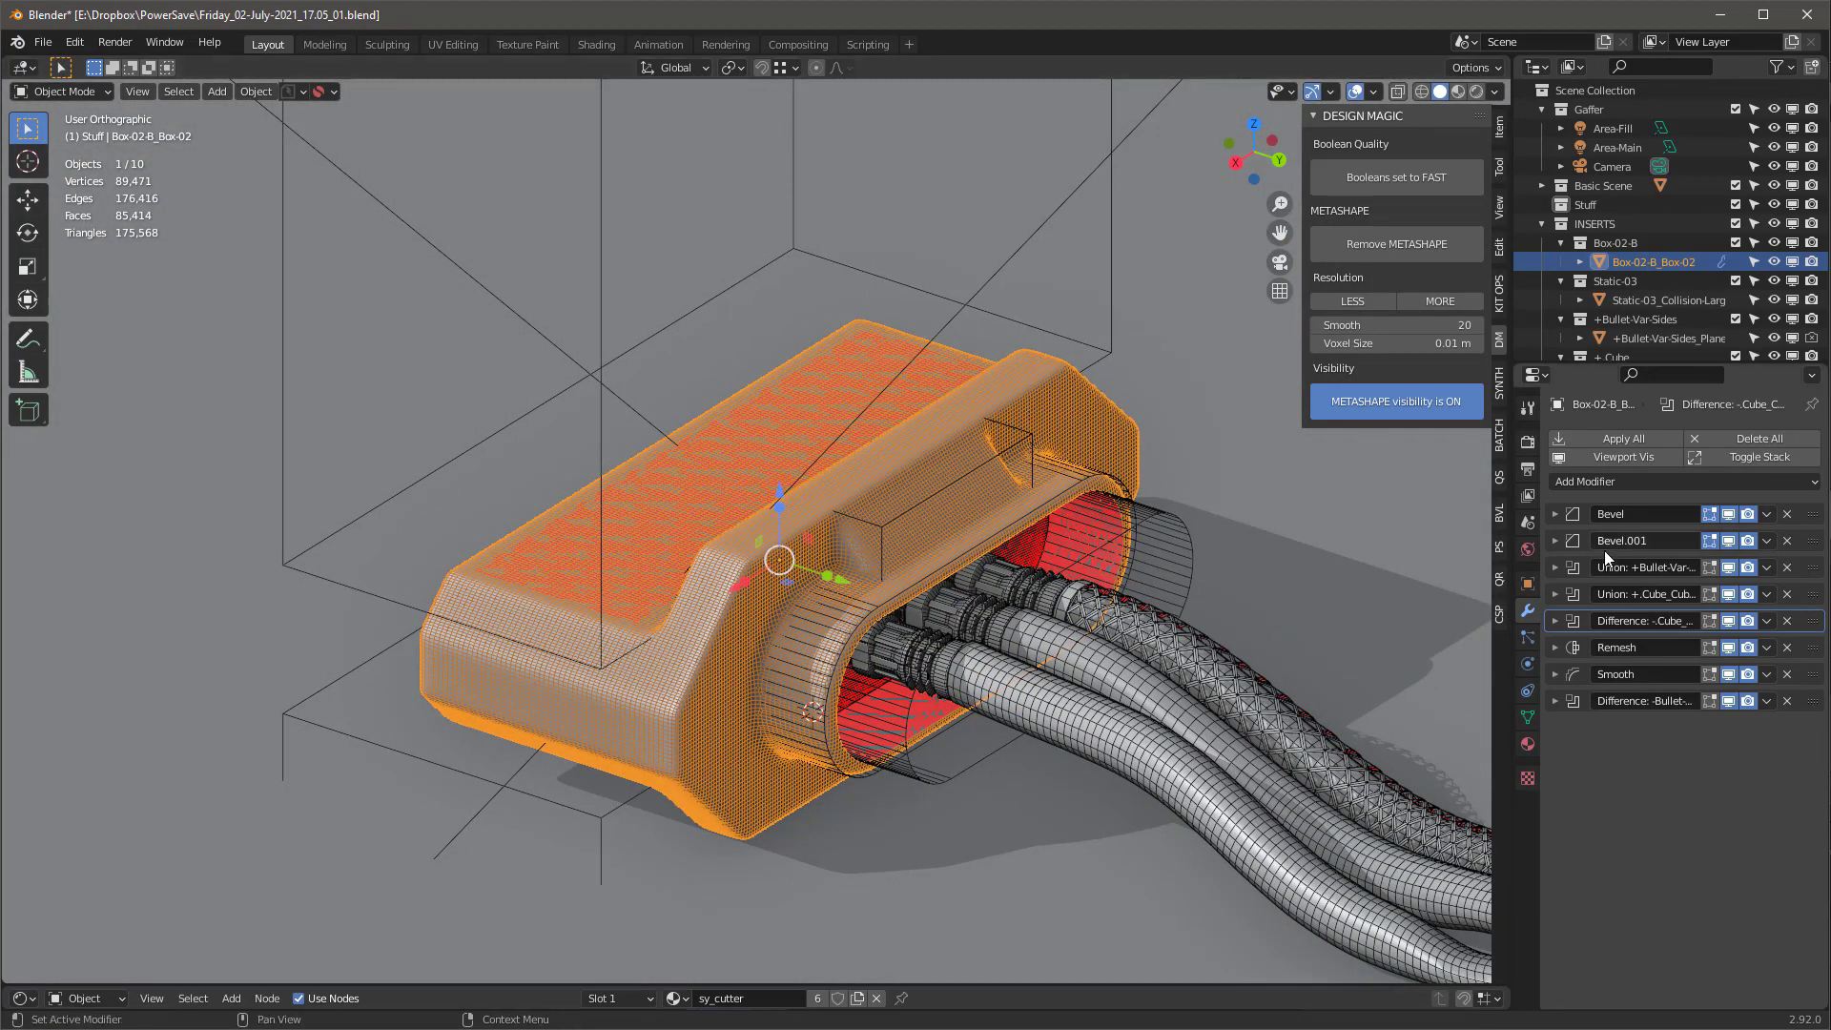
middle_click_drag(740, 589, 820, 593)
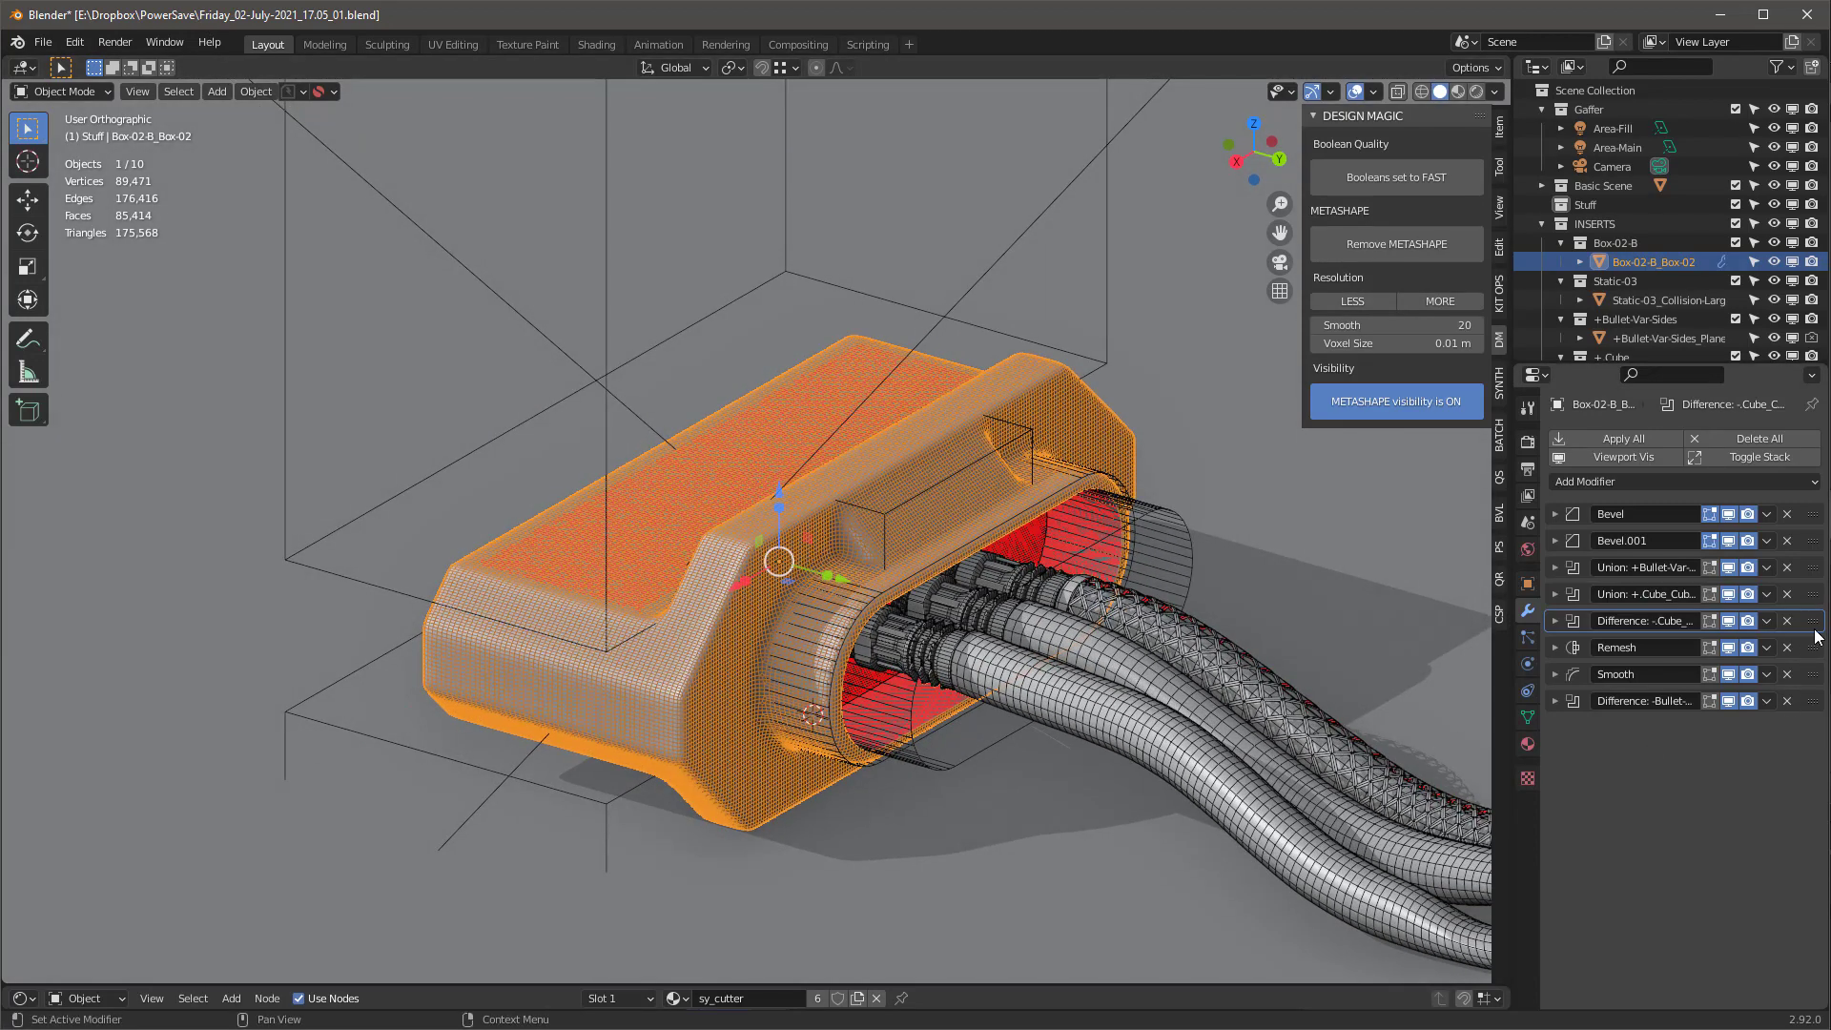
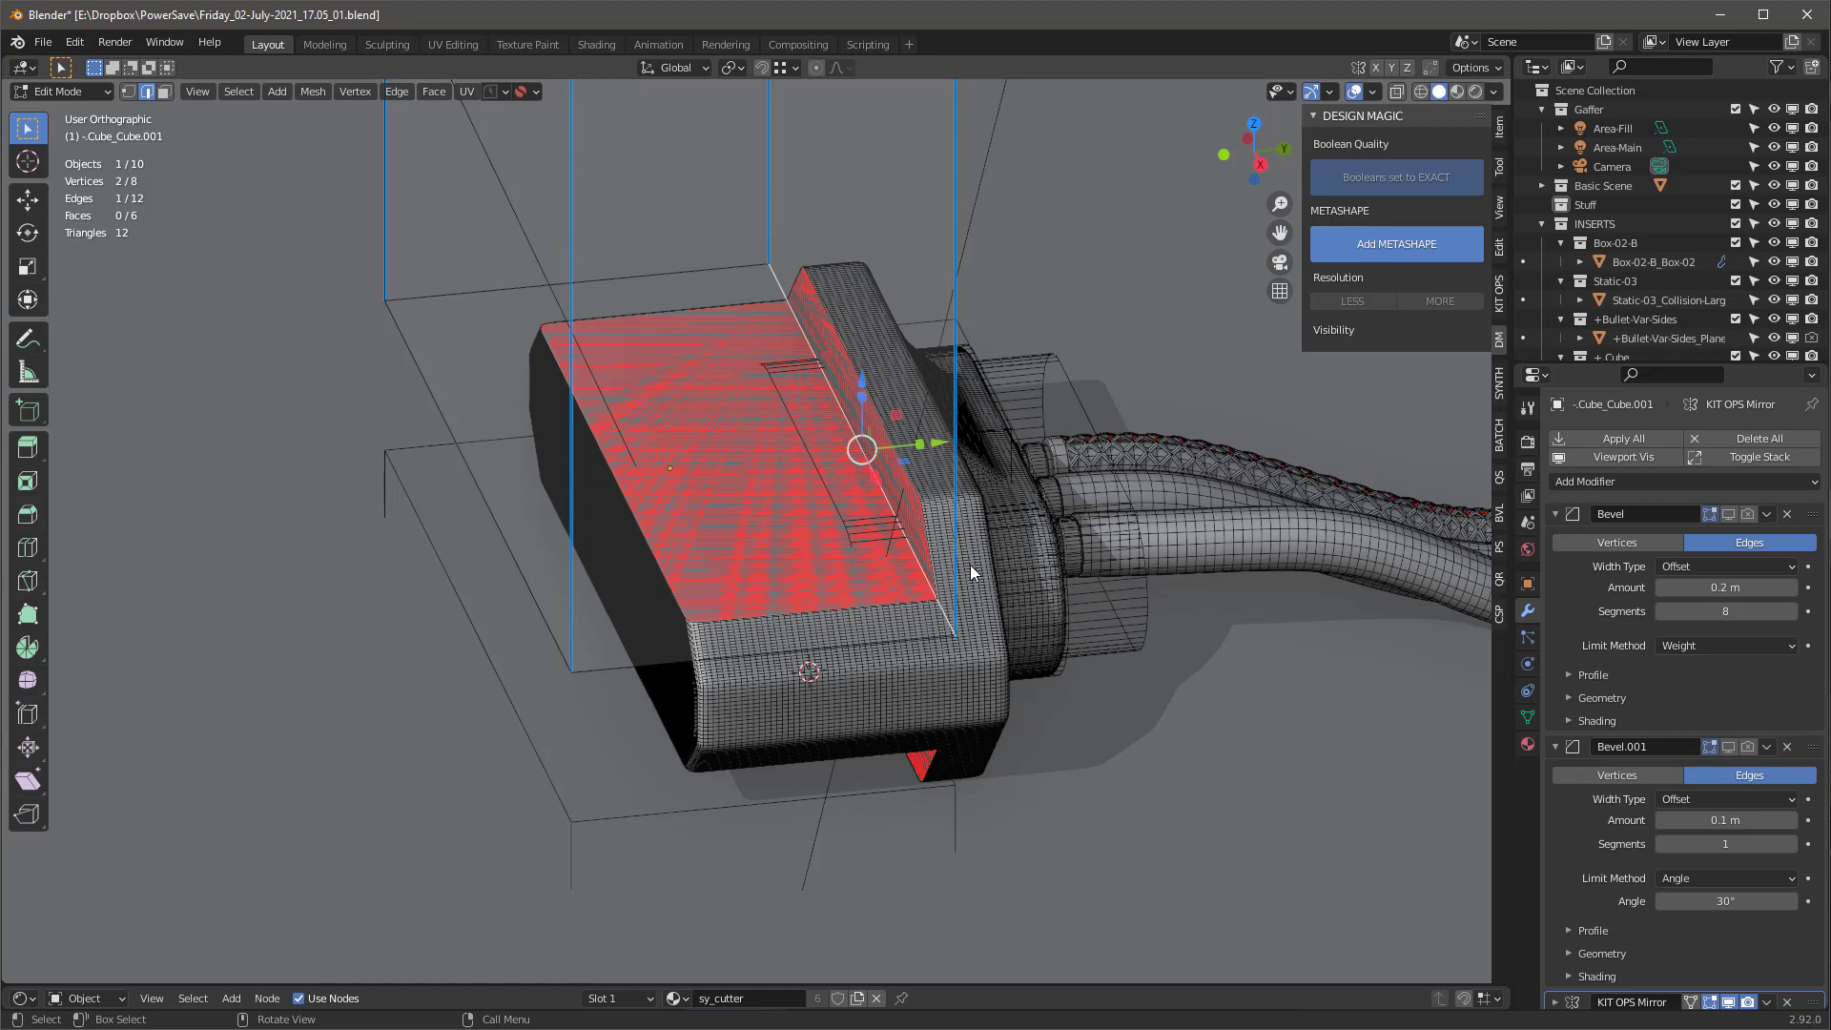
Leave mesh editing, select the box, and search the add-on preferences for "mod" to check that Modifier Tools is enabled
key("Tab")
left_click(969, 564)
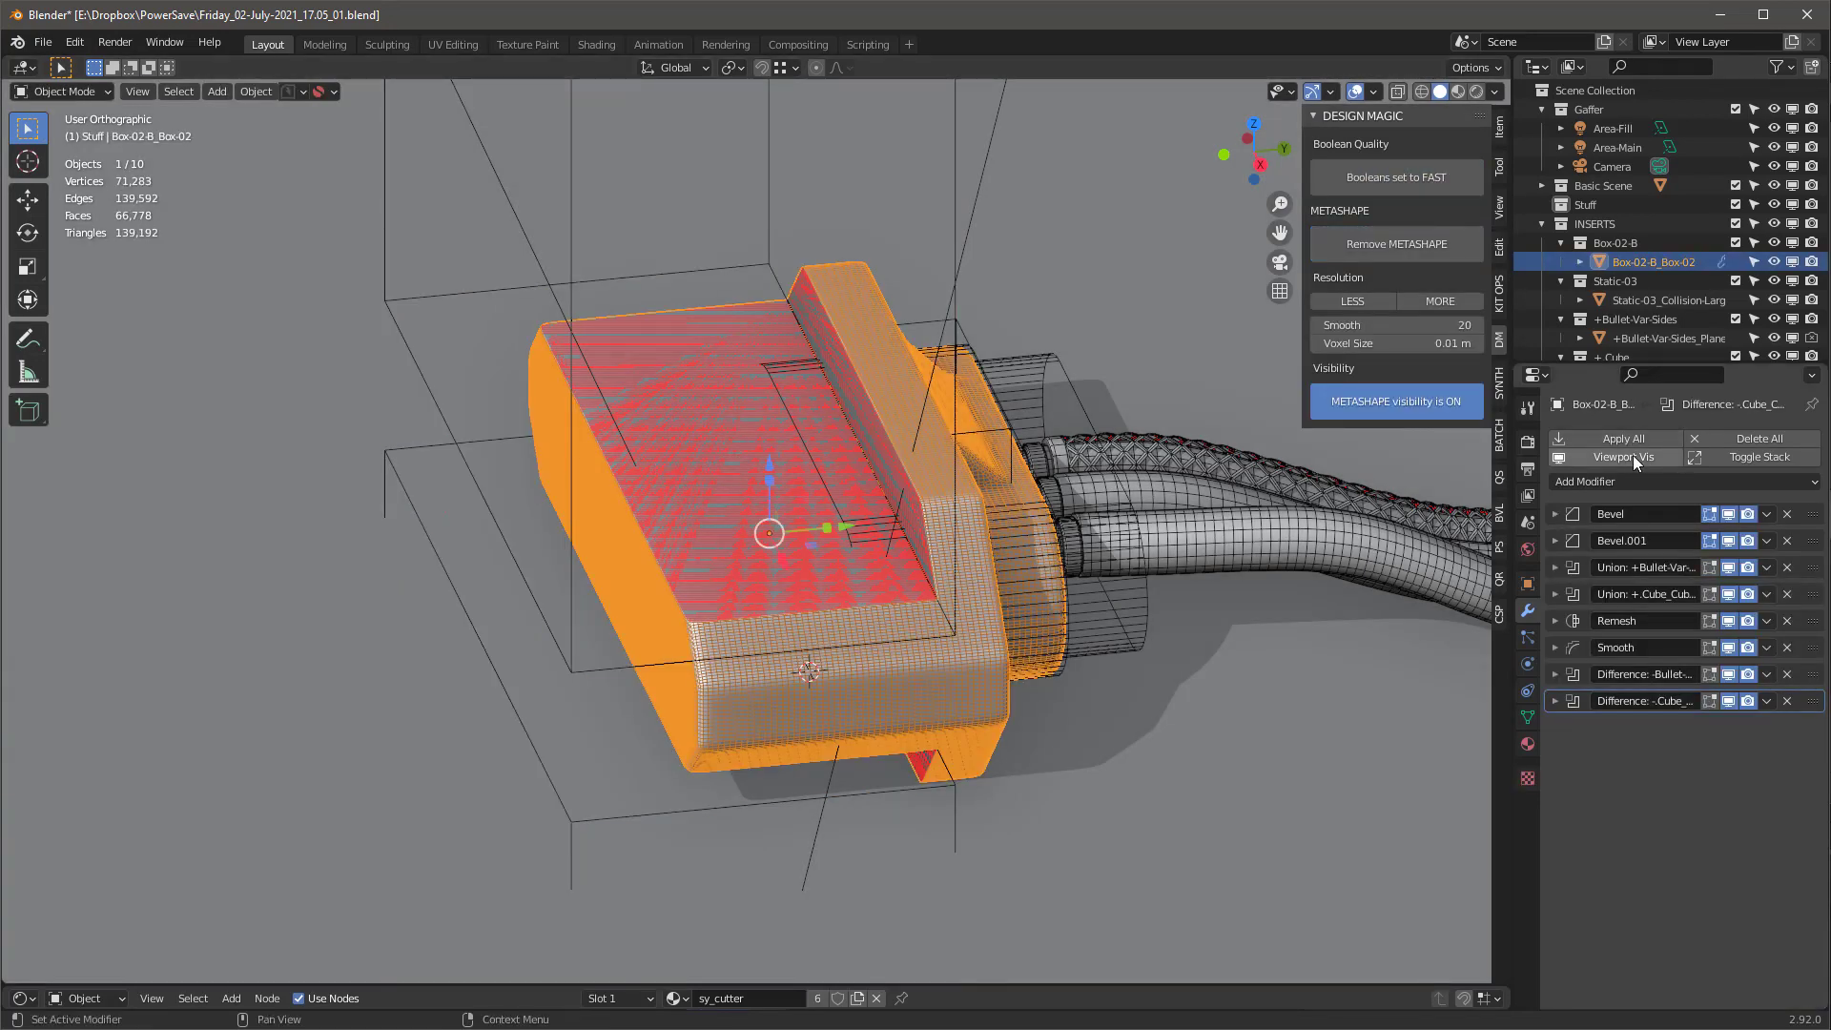
left_click(76, 43)
left_click(122, 328)
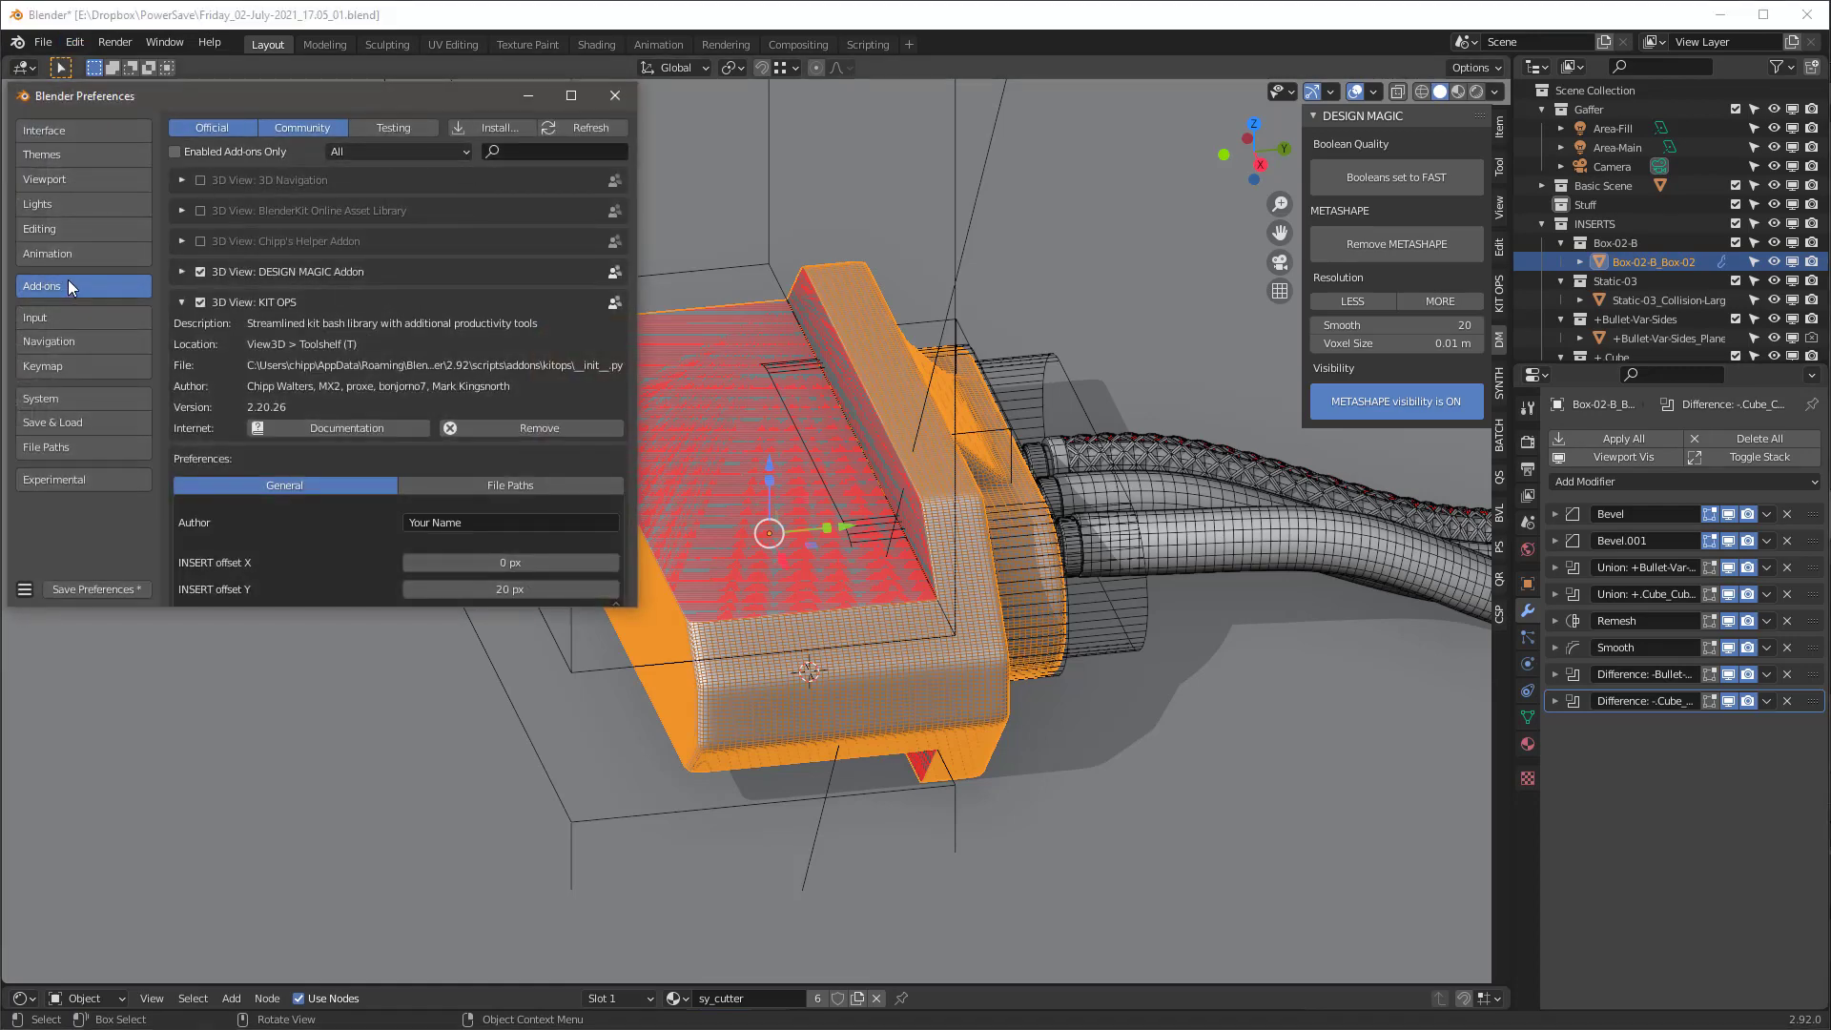
left_click(526, 154)
type("mod")
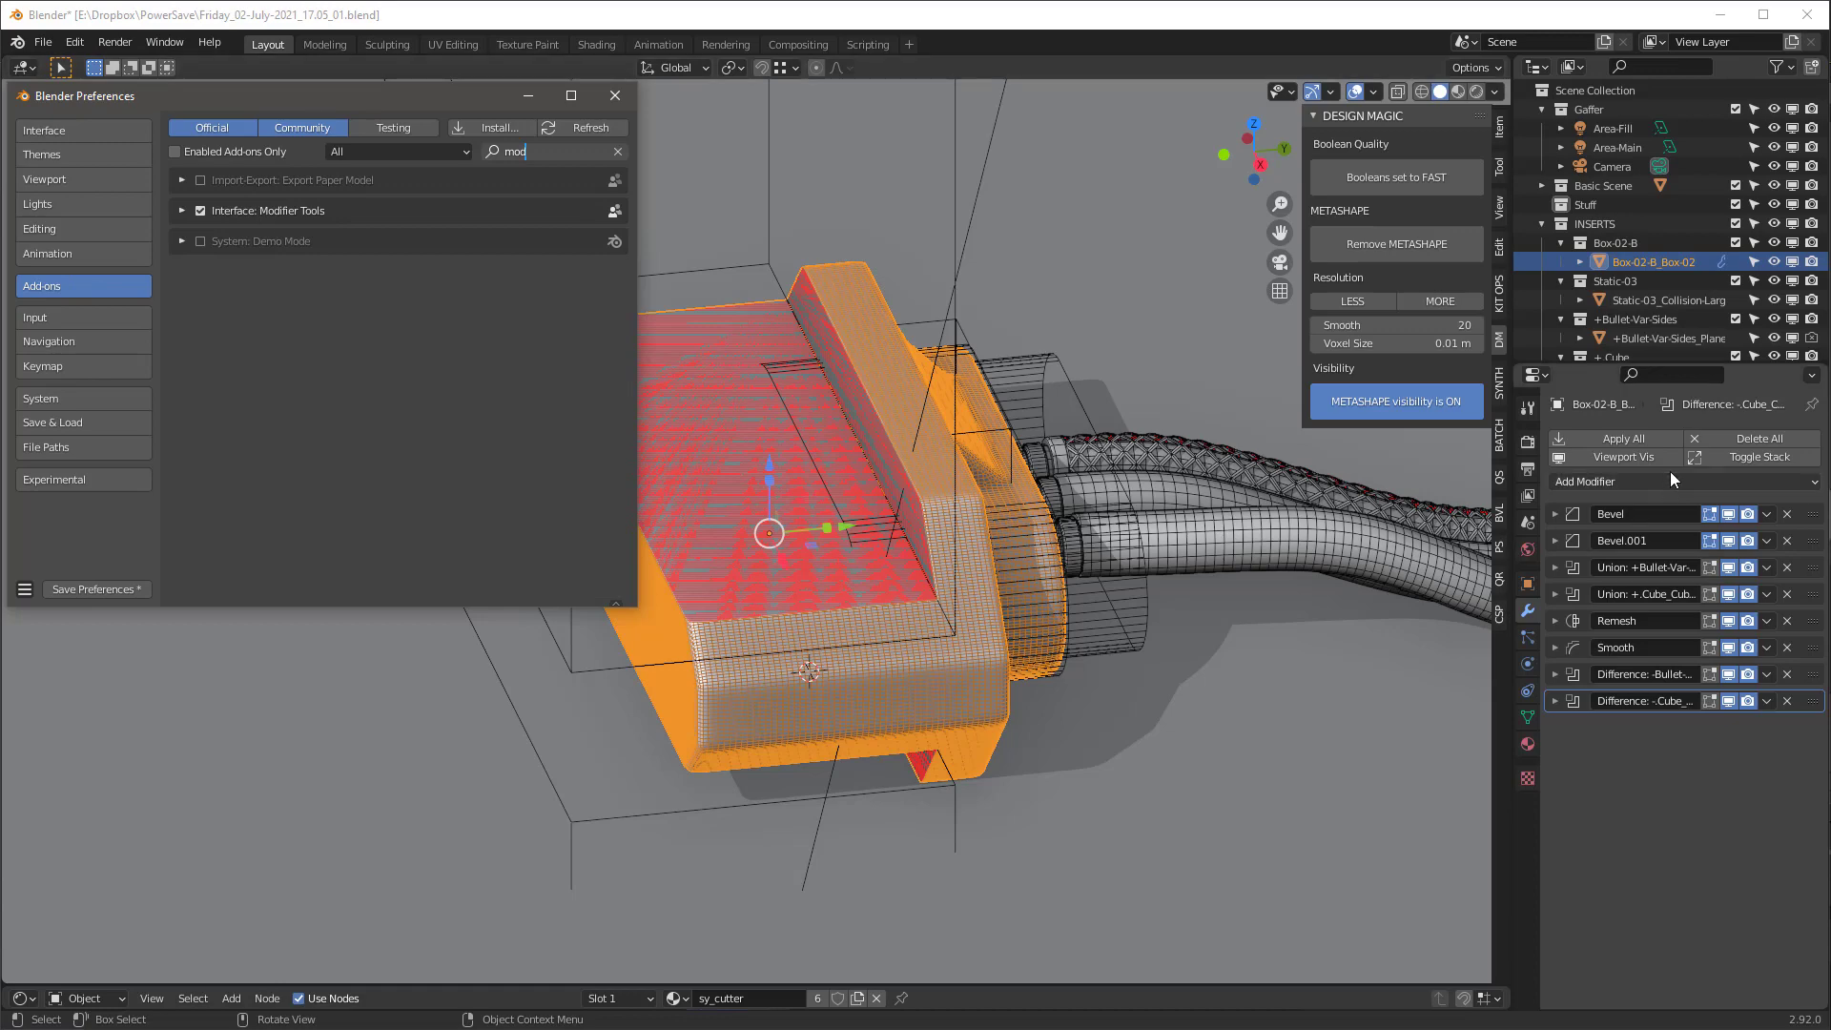
left_click(615, 95)
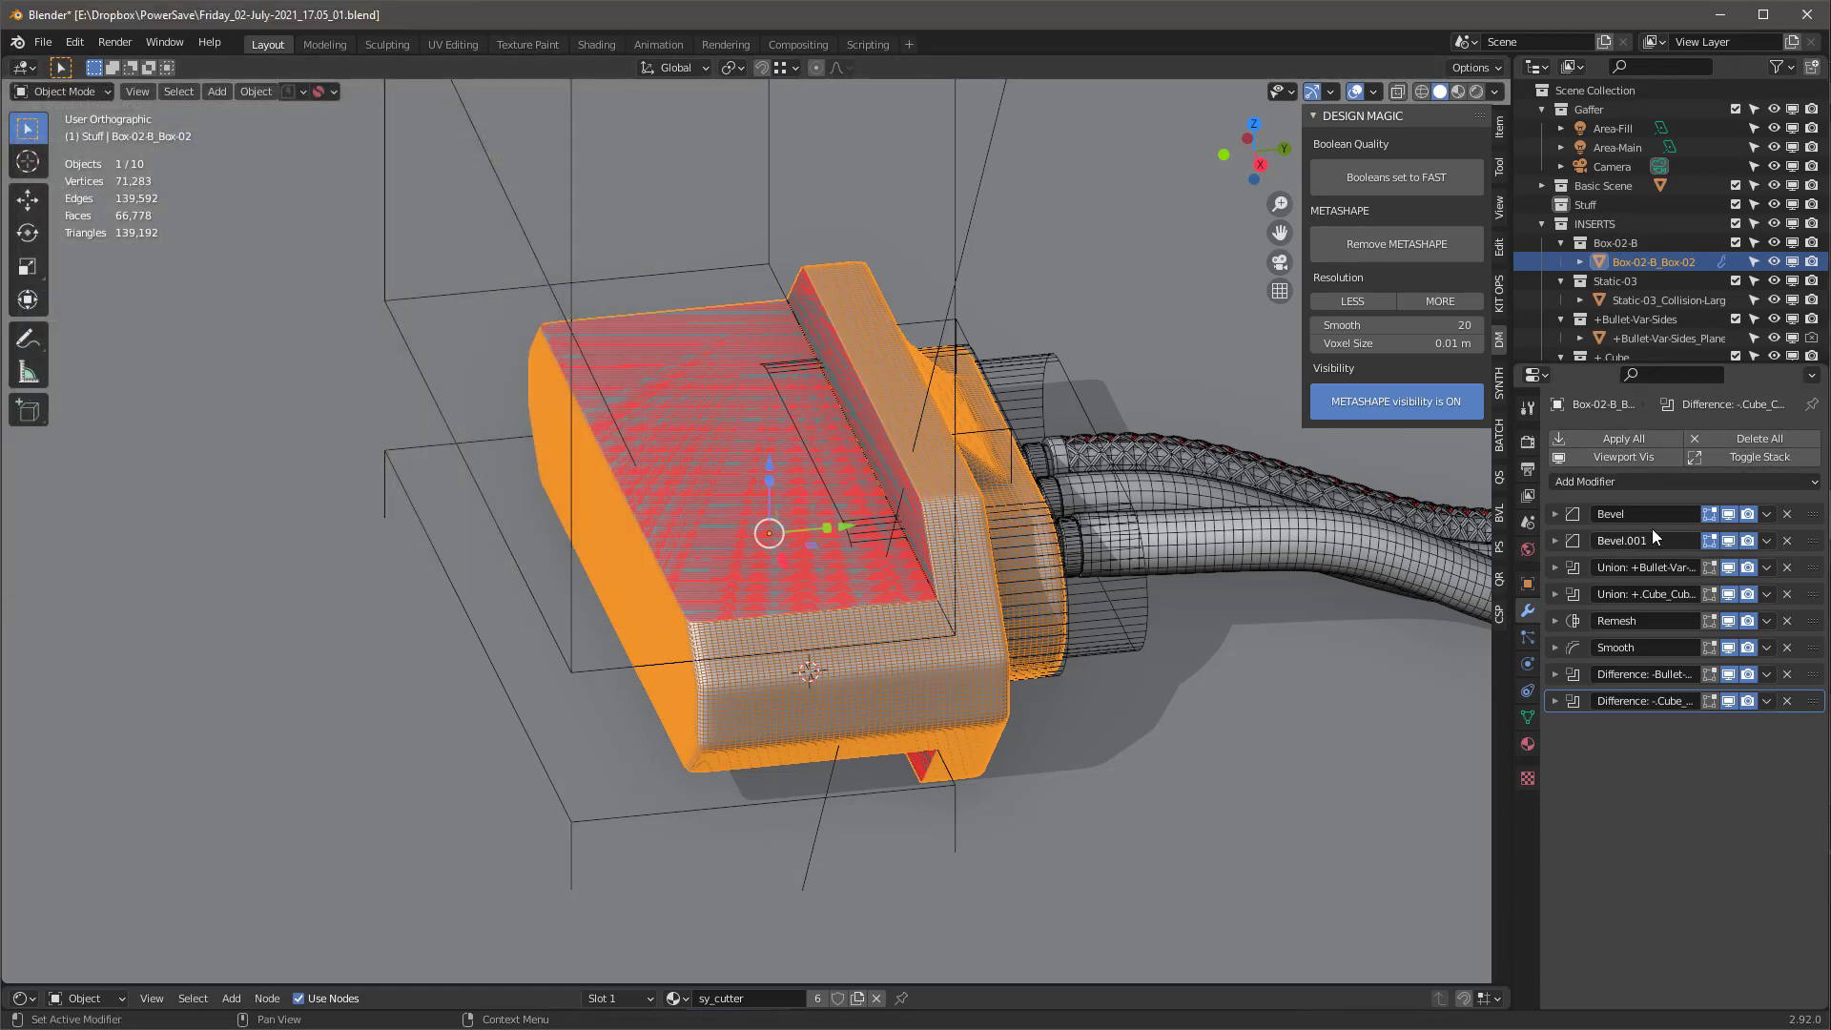
Hide all of the box's modifiers in the viewport and isolate the mirrored cube cutter in local view
left_click(1632, 456)
left_click(954, 448)
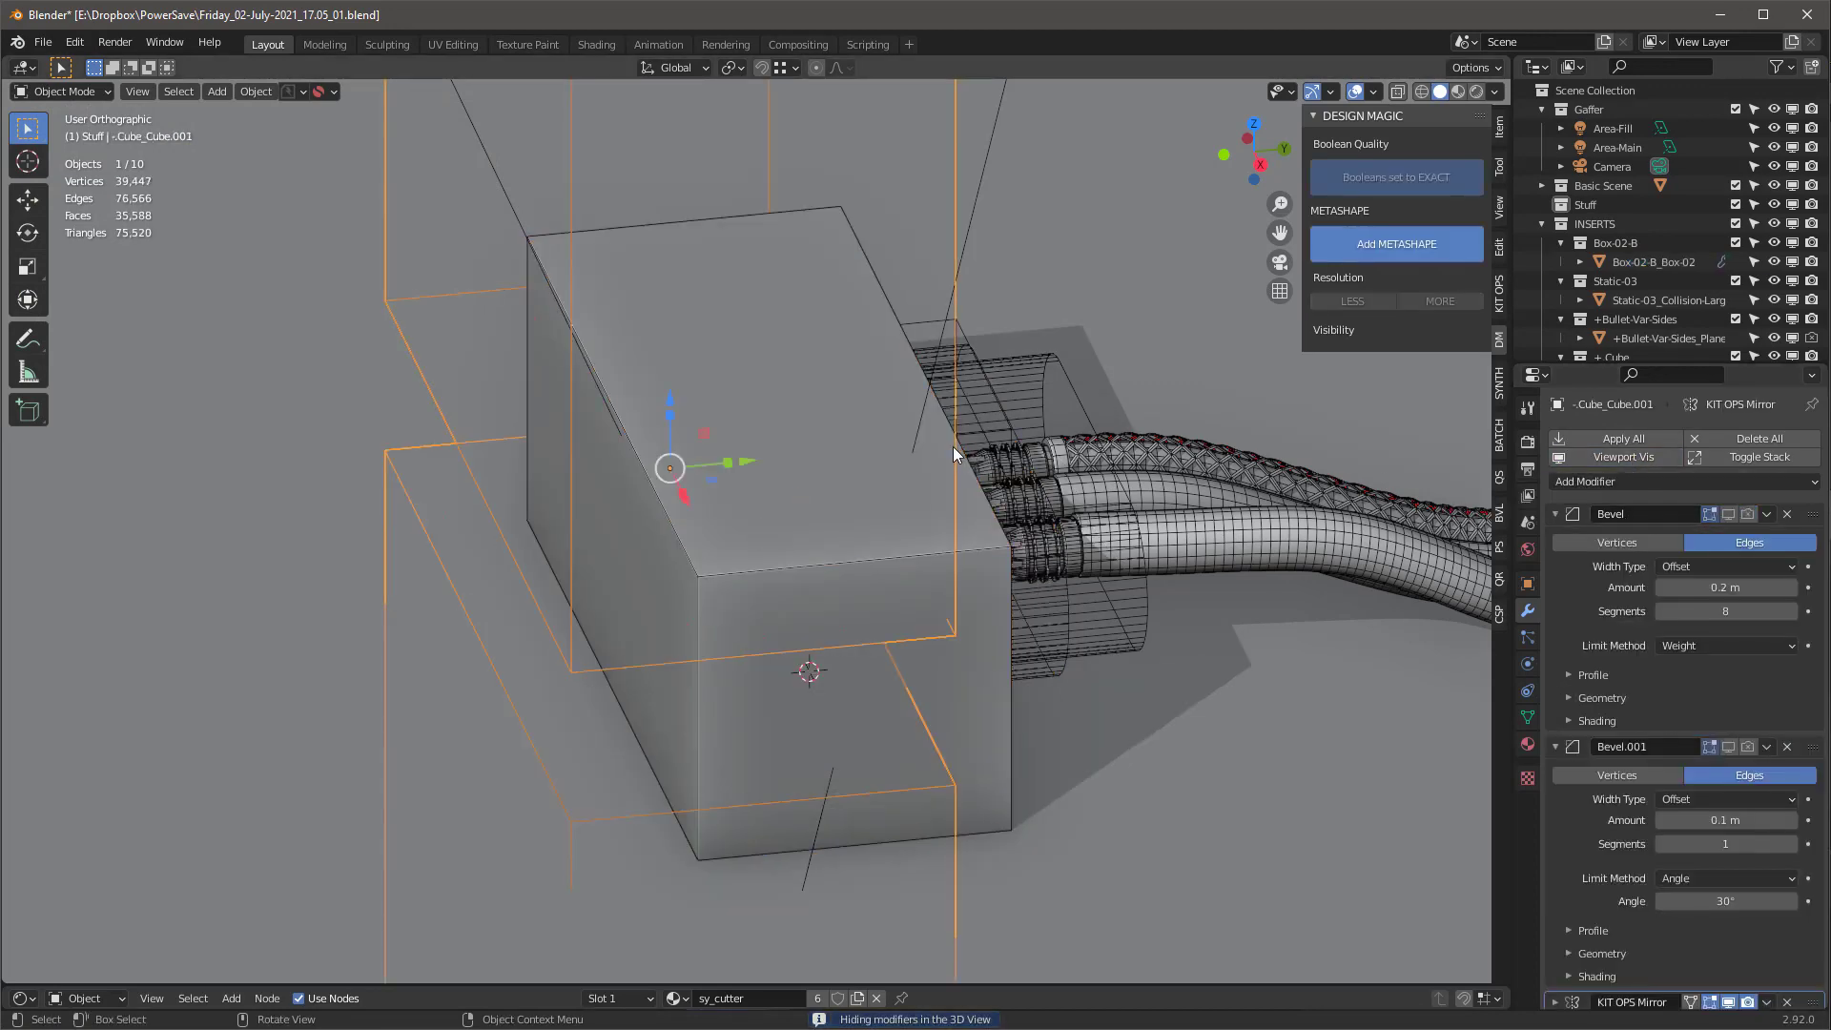
key("KP_Divide")
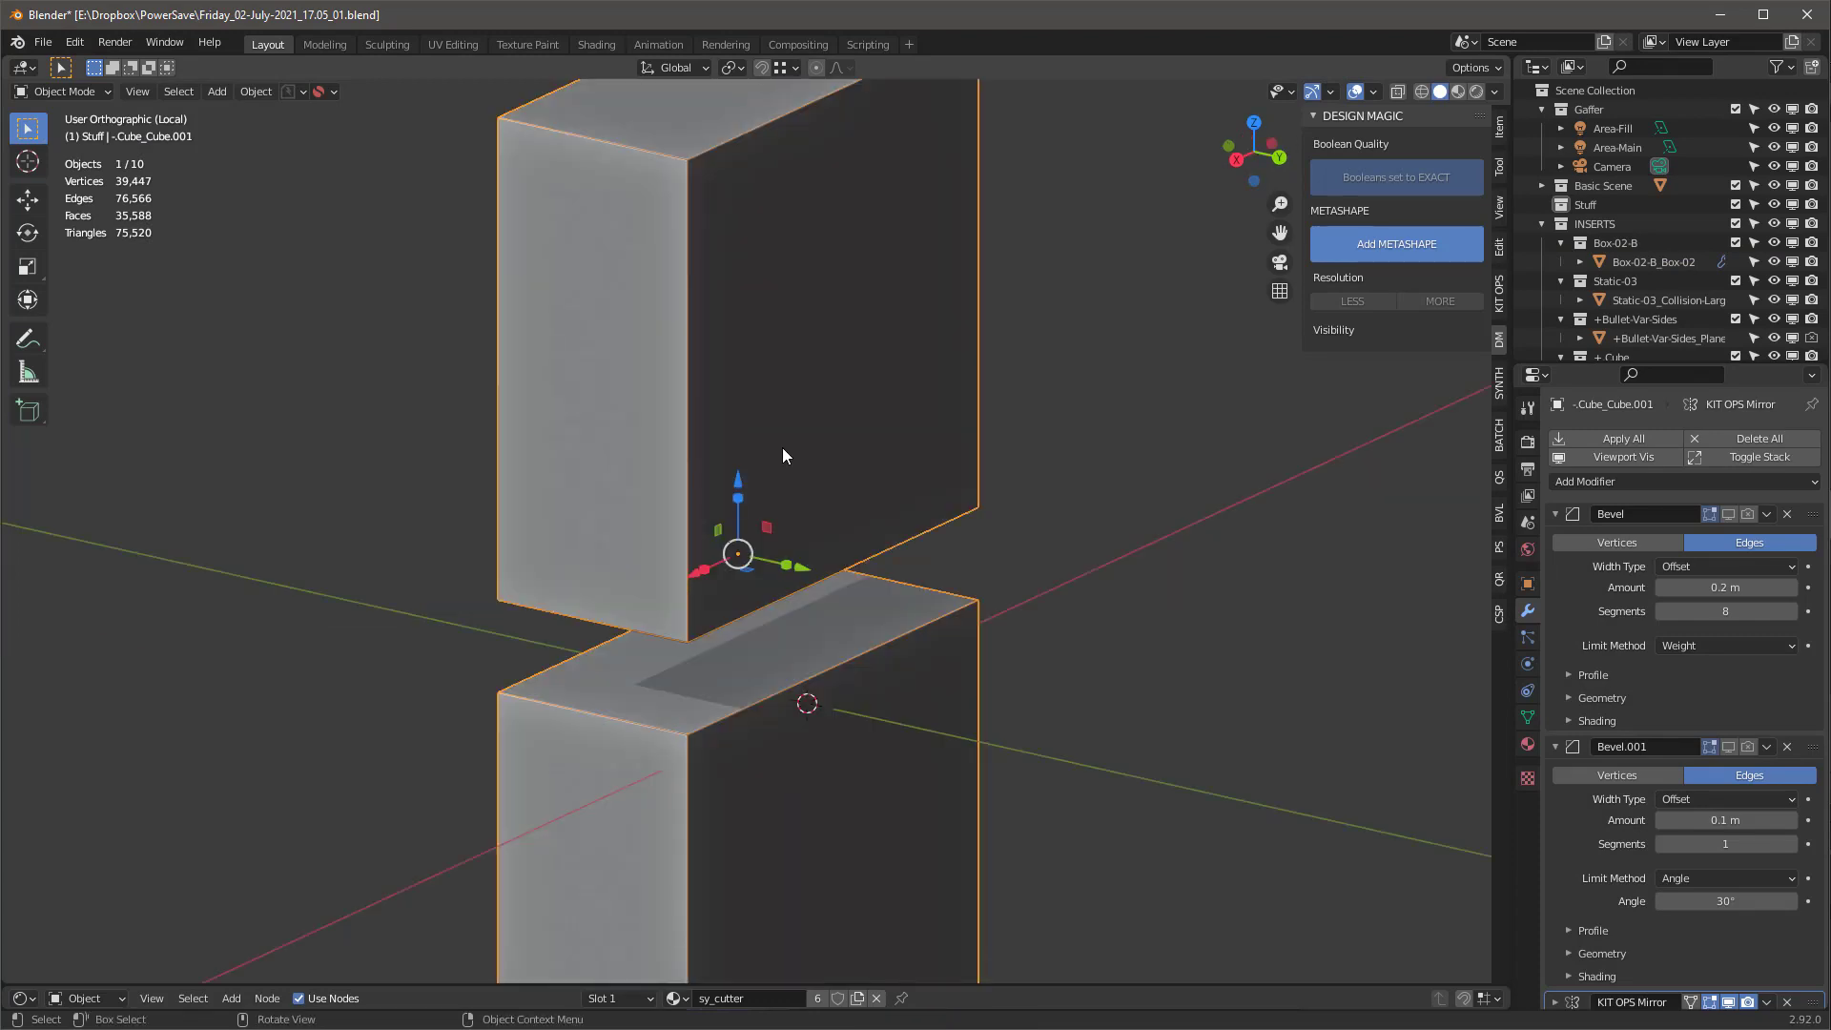
middle_click_drag(869, 469, 857, 562)
scroll(856, 565, "up", 1)
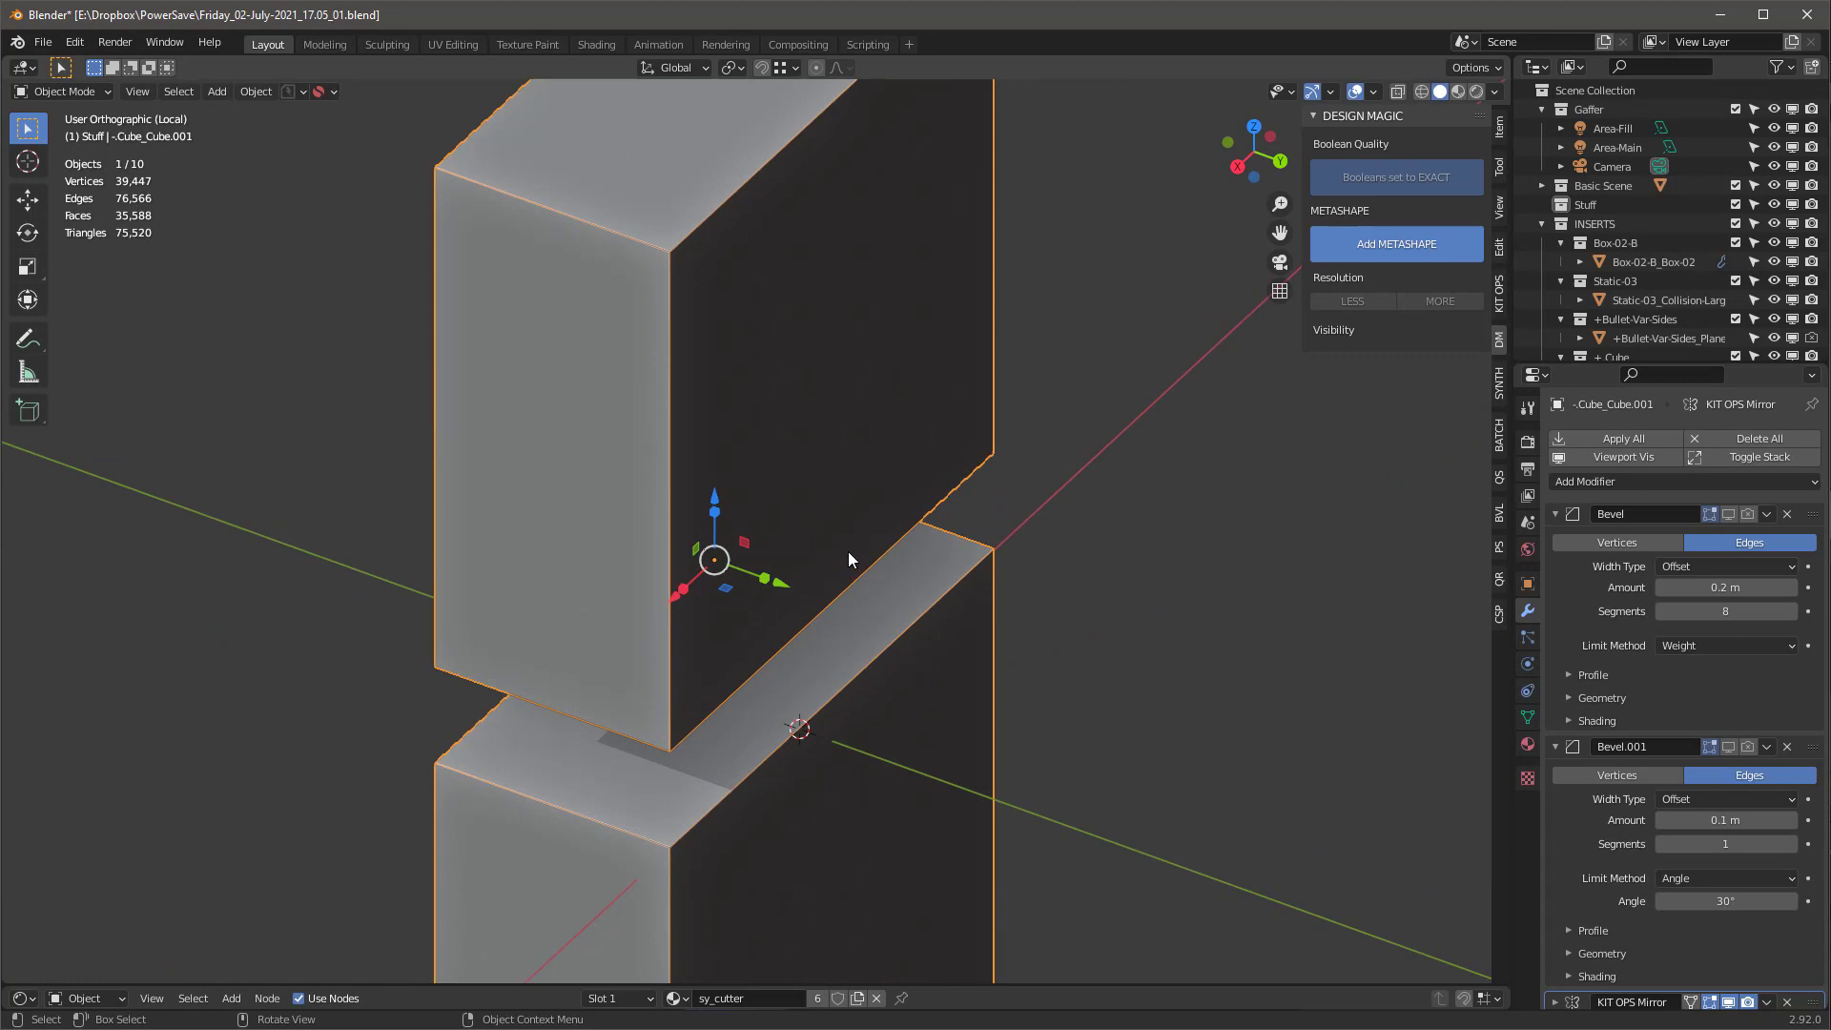
Set the mean bevel weight of all the cutter's edges to 0
key("Tab")
scroll(866, 525, "down", 3)
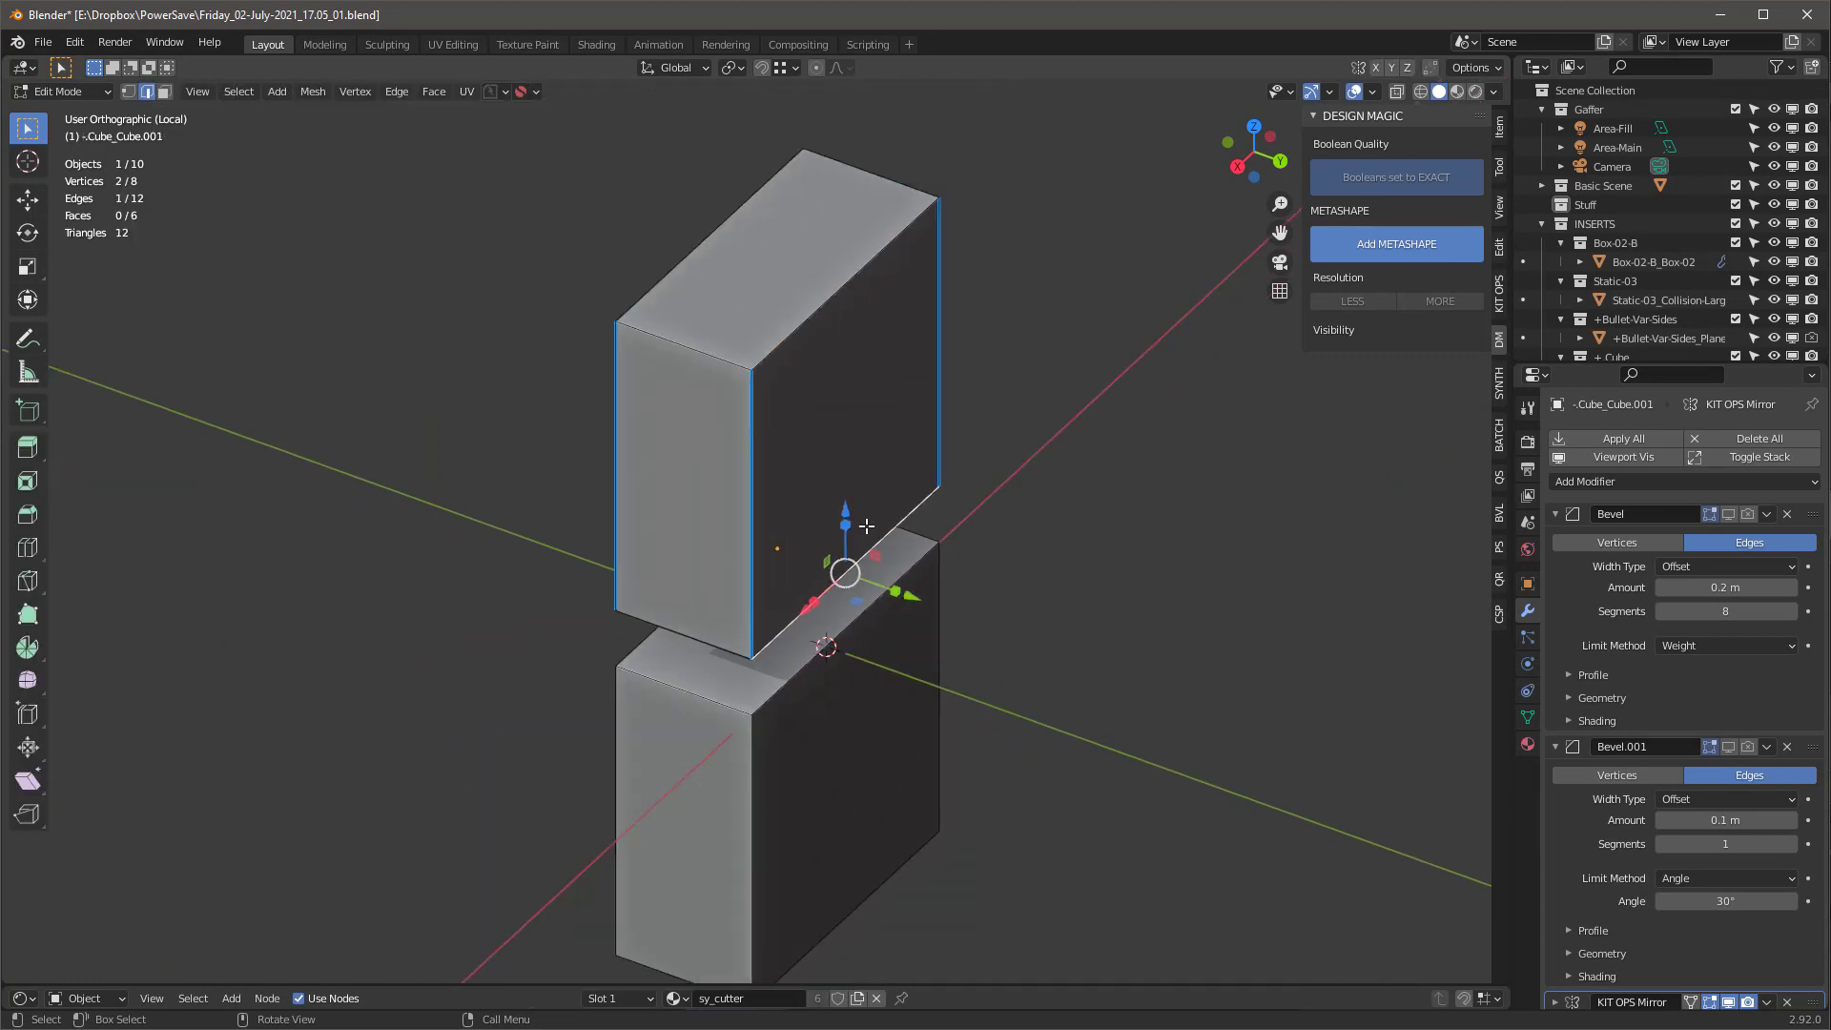
key("a")
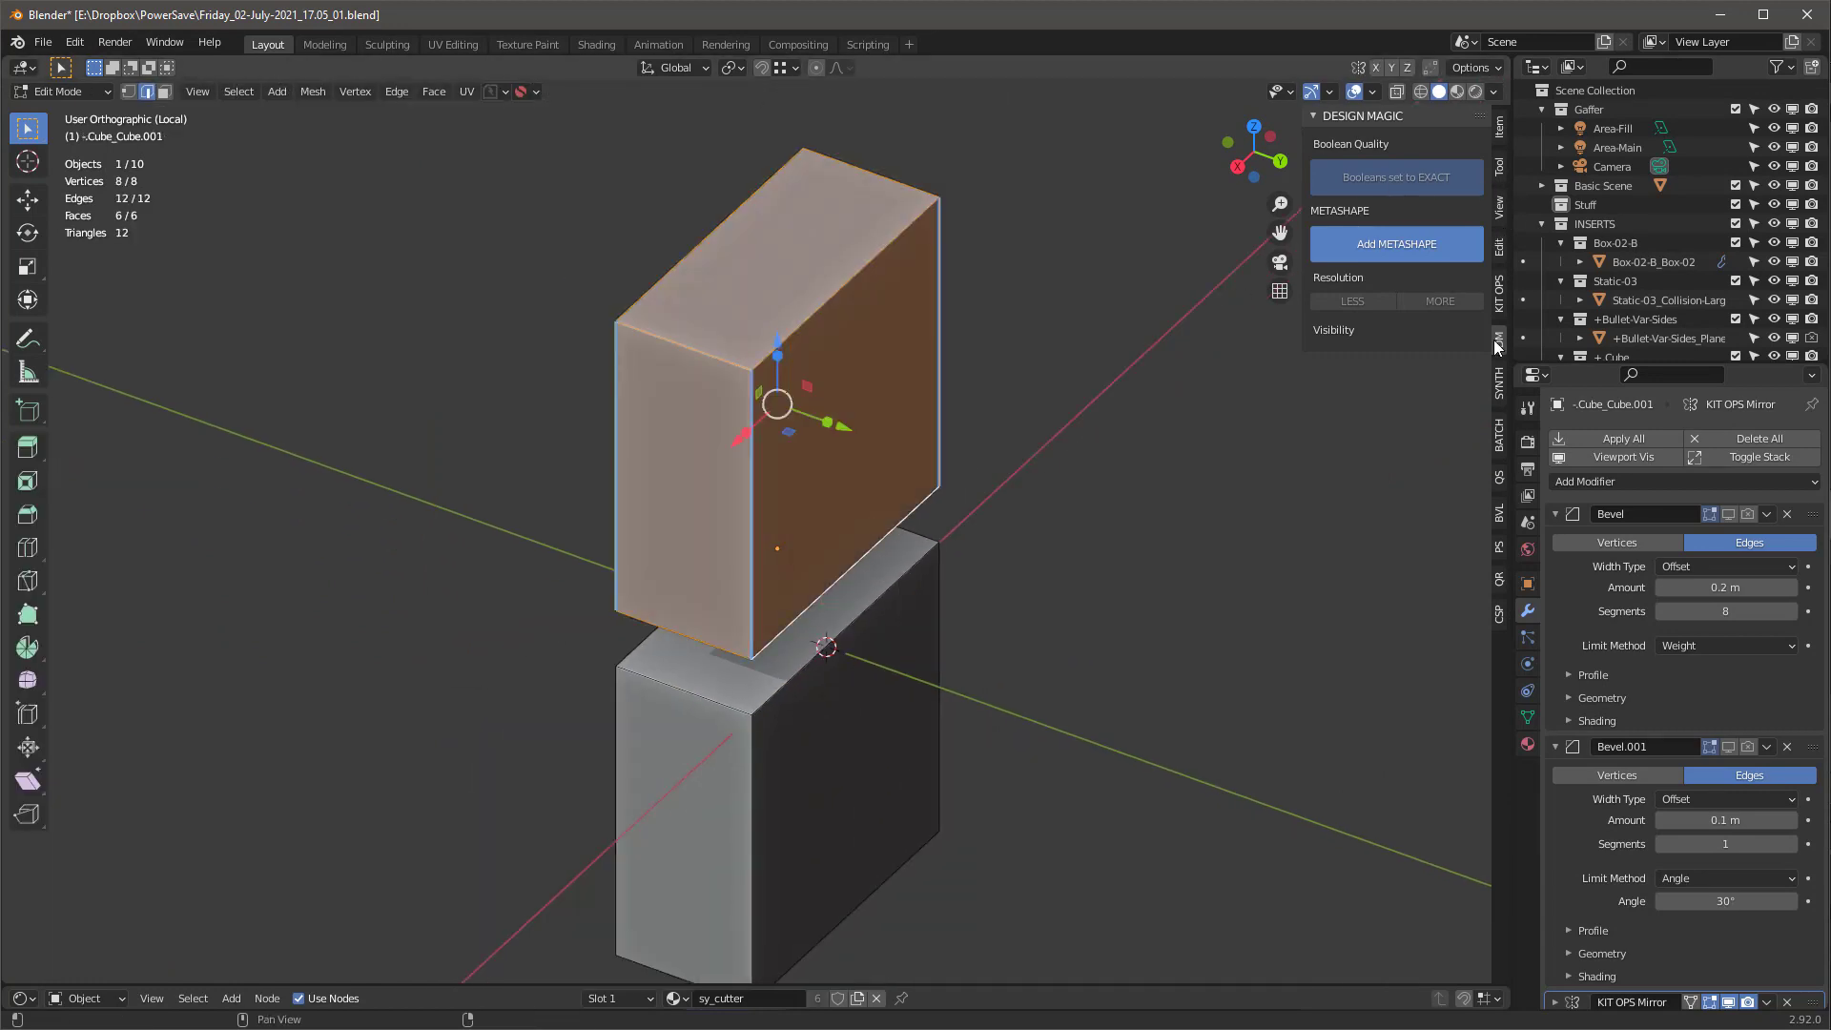
left_click(1500, 122)
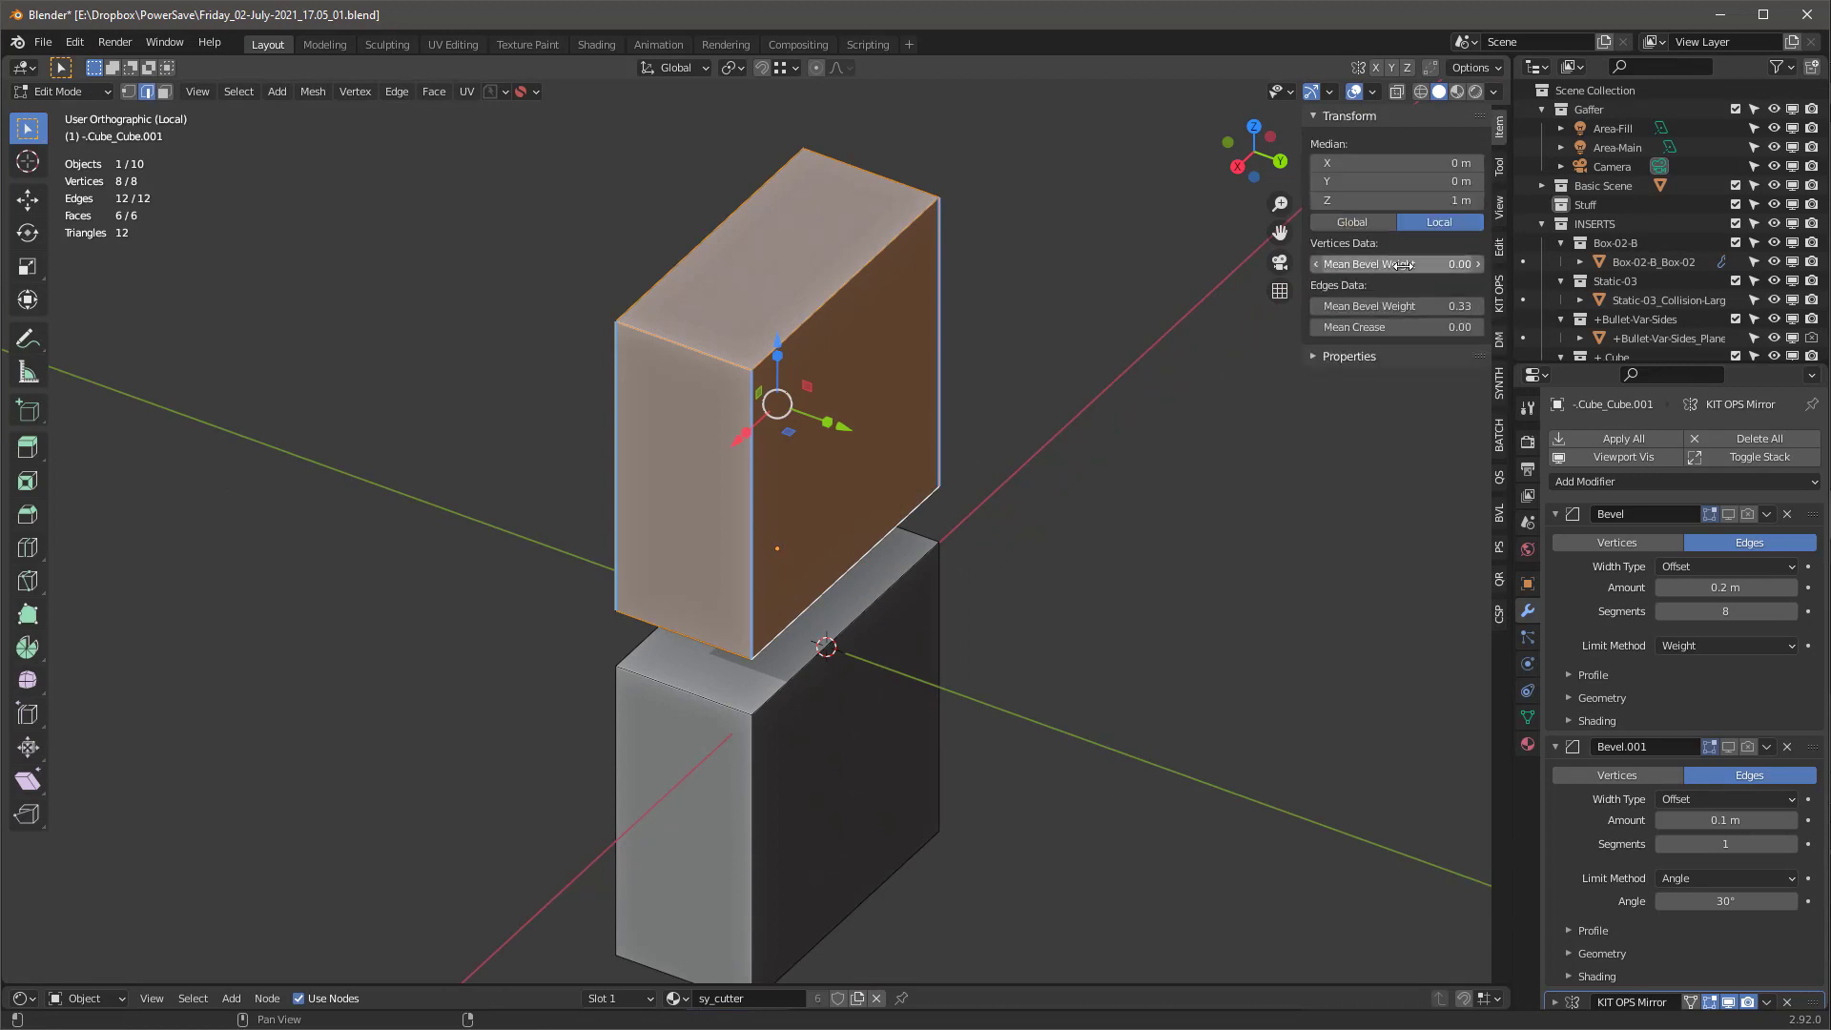
left_click(1399, 305)
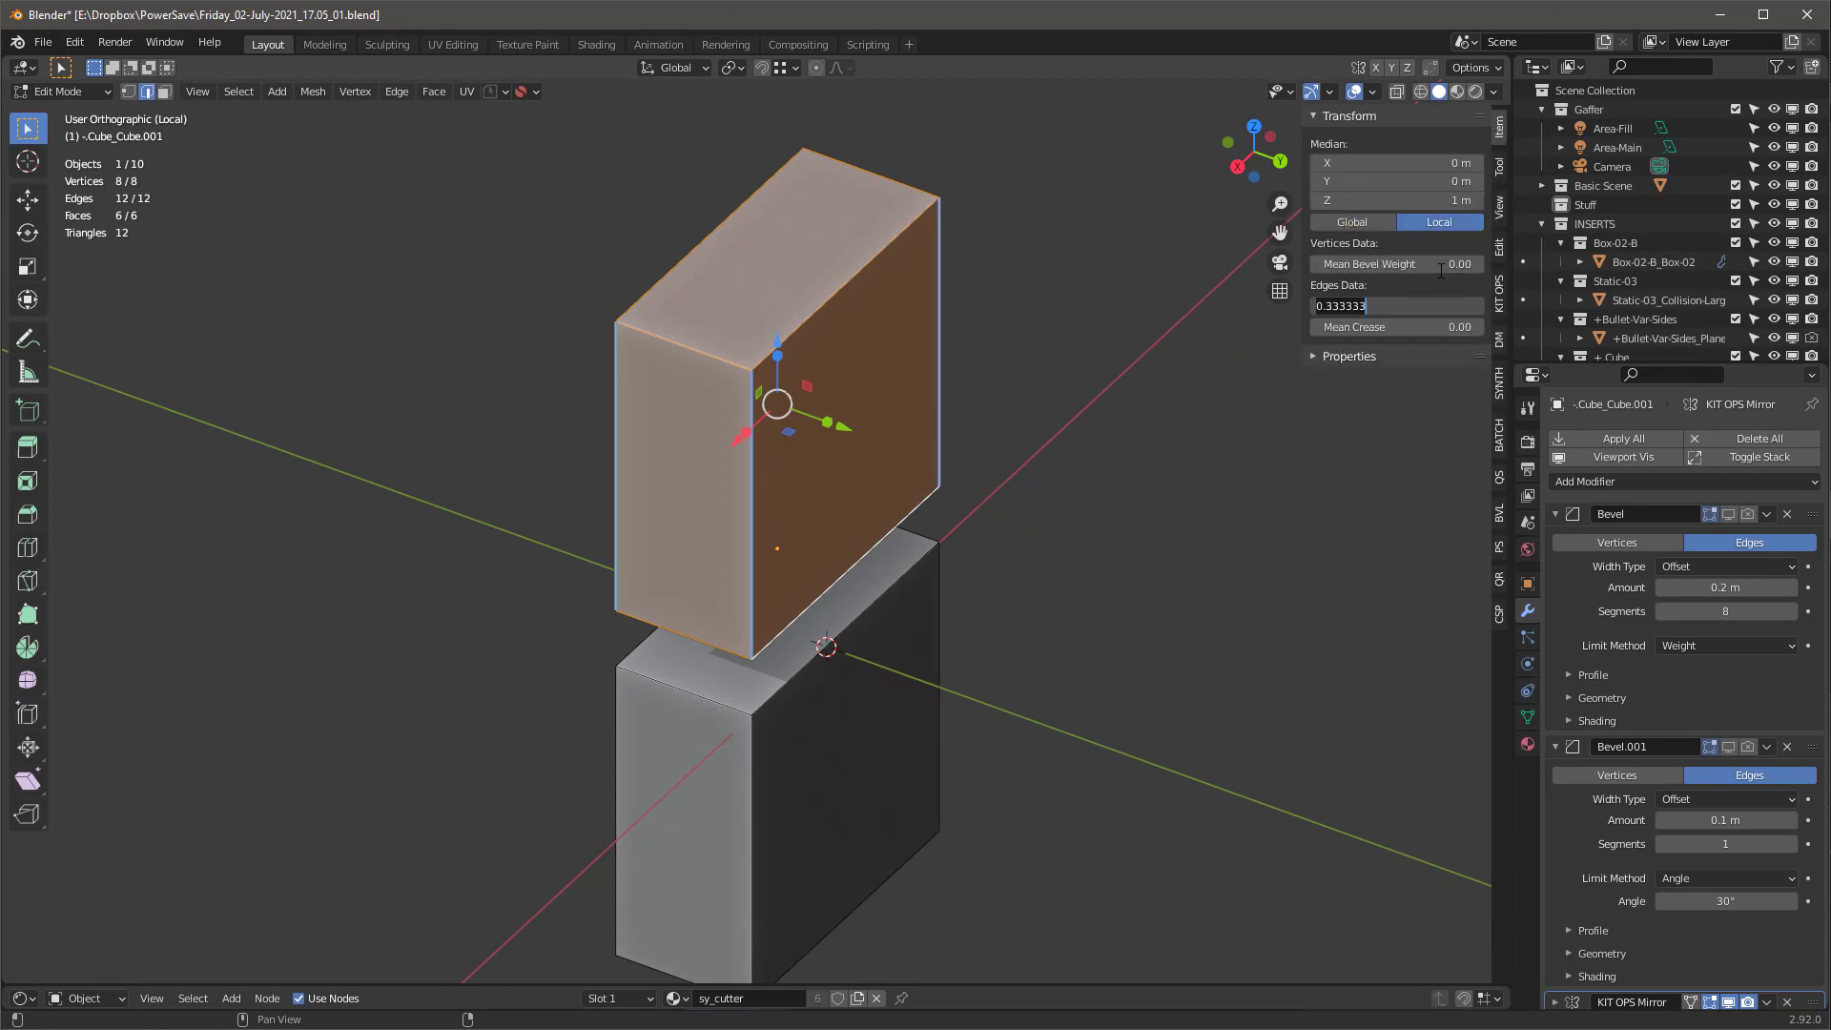
key("Return")
Set the bevel weight of the cutter's long lower edge nearest the mirror gap to 1.00 and show its first Bevel modifier in the viewport
left_click(846, 570)
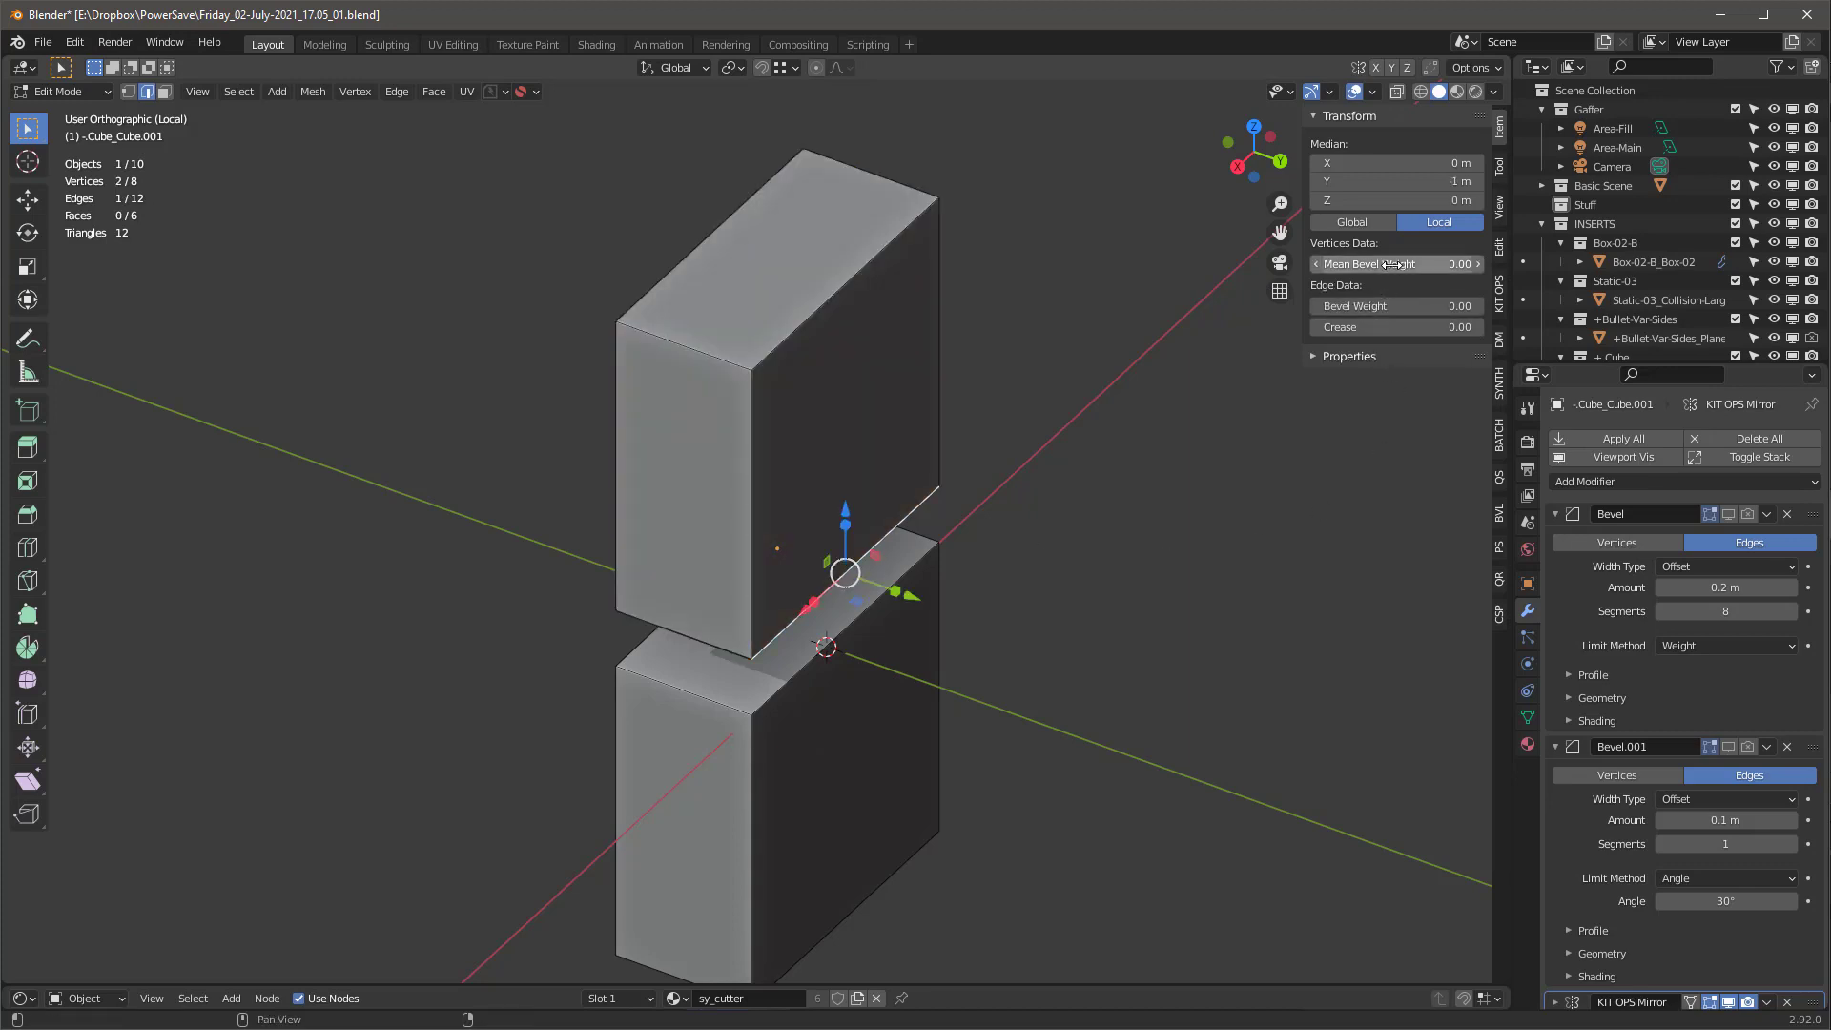
left_click_drag(1380, 306, 1484, 306)
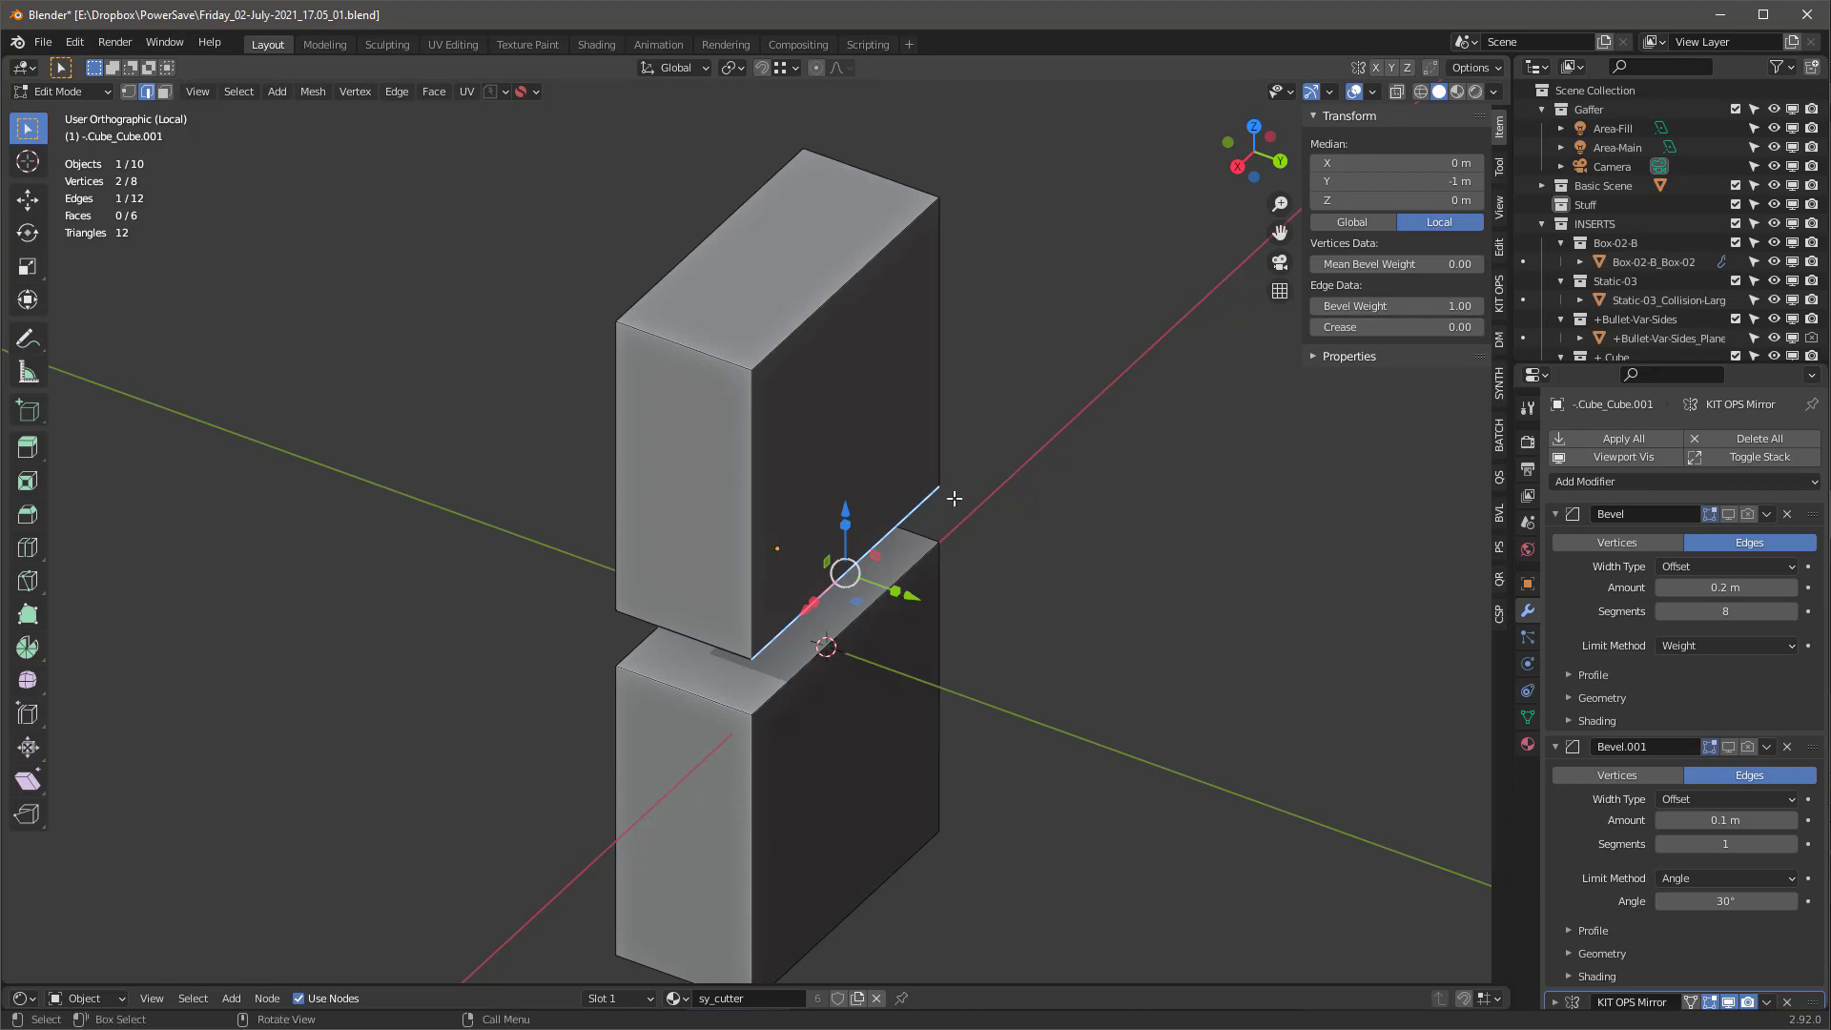
key("Tab")
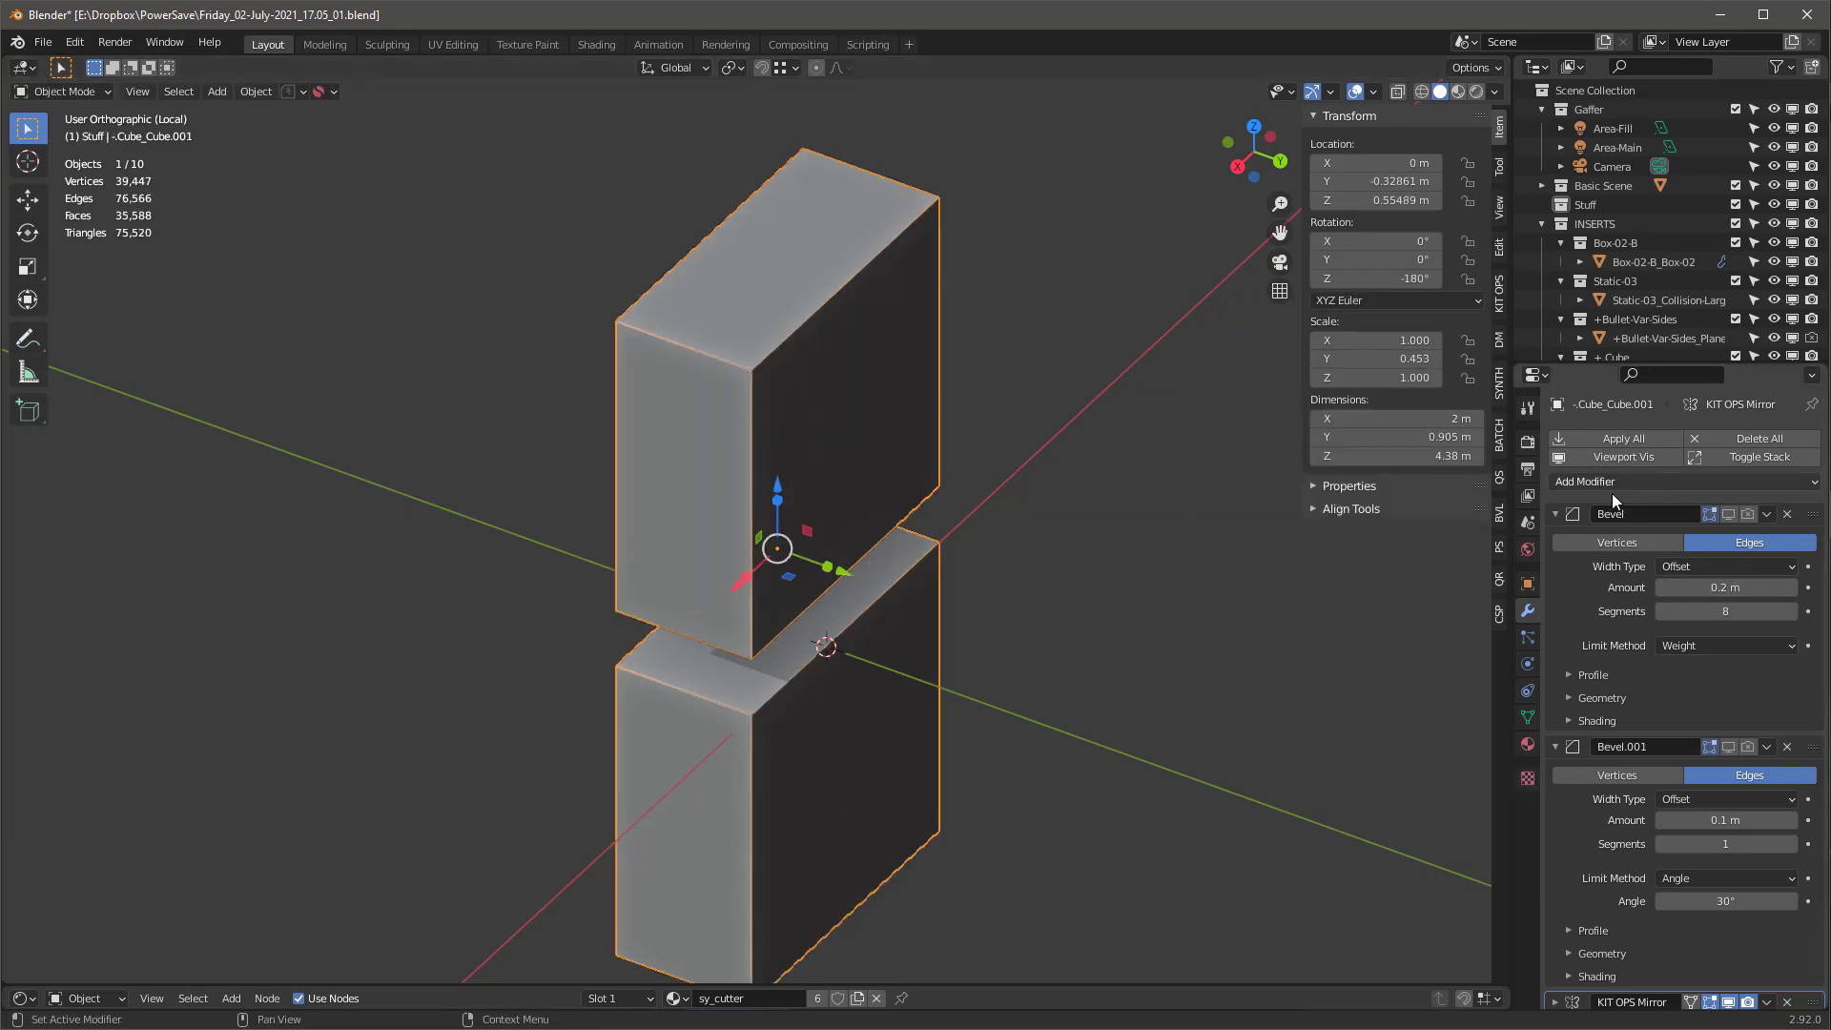
left_click(1727, 512)
middle_click_drag(858, 515, 778, 540)
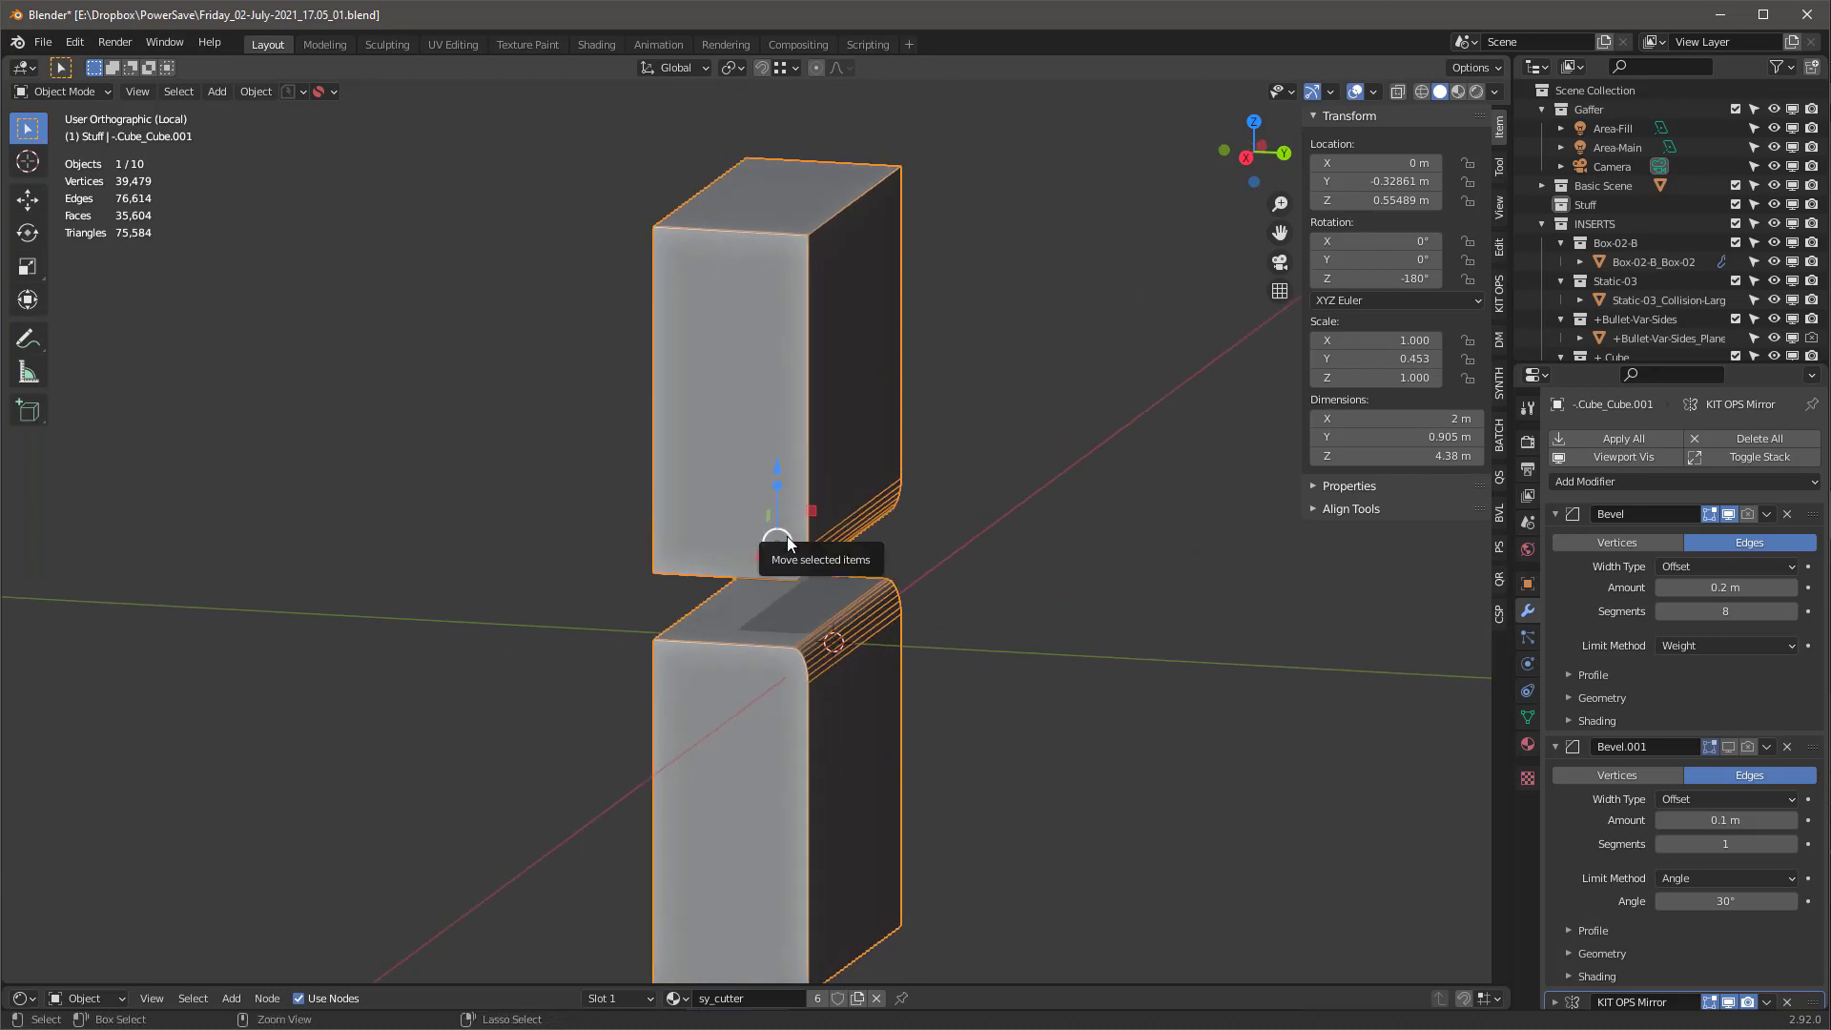
Apply the cutter's scale, check its rounded edge in wireframe, and return from local view to the full scene
key("ctrl+a")
left_click(791, 534)
scroll(791, 559, "up", 3)
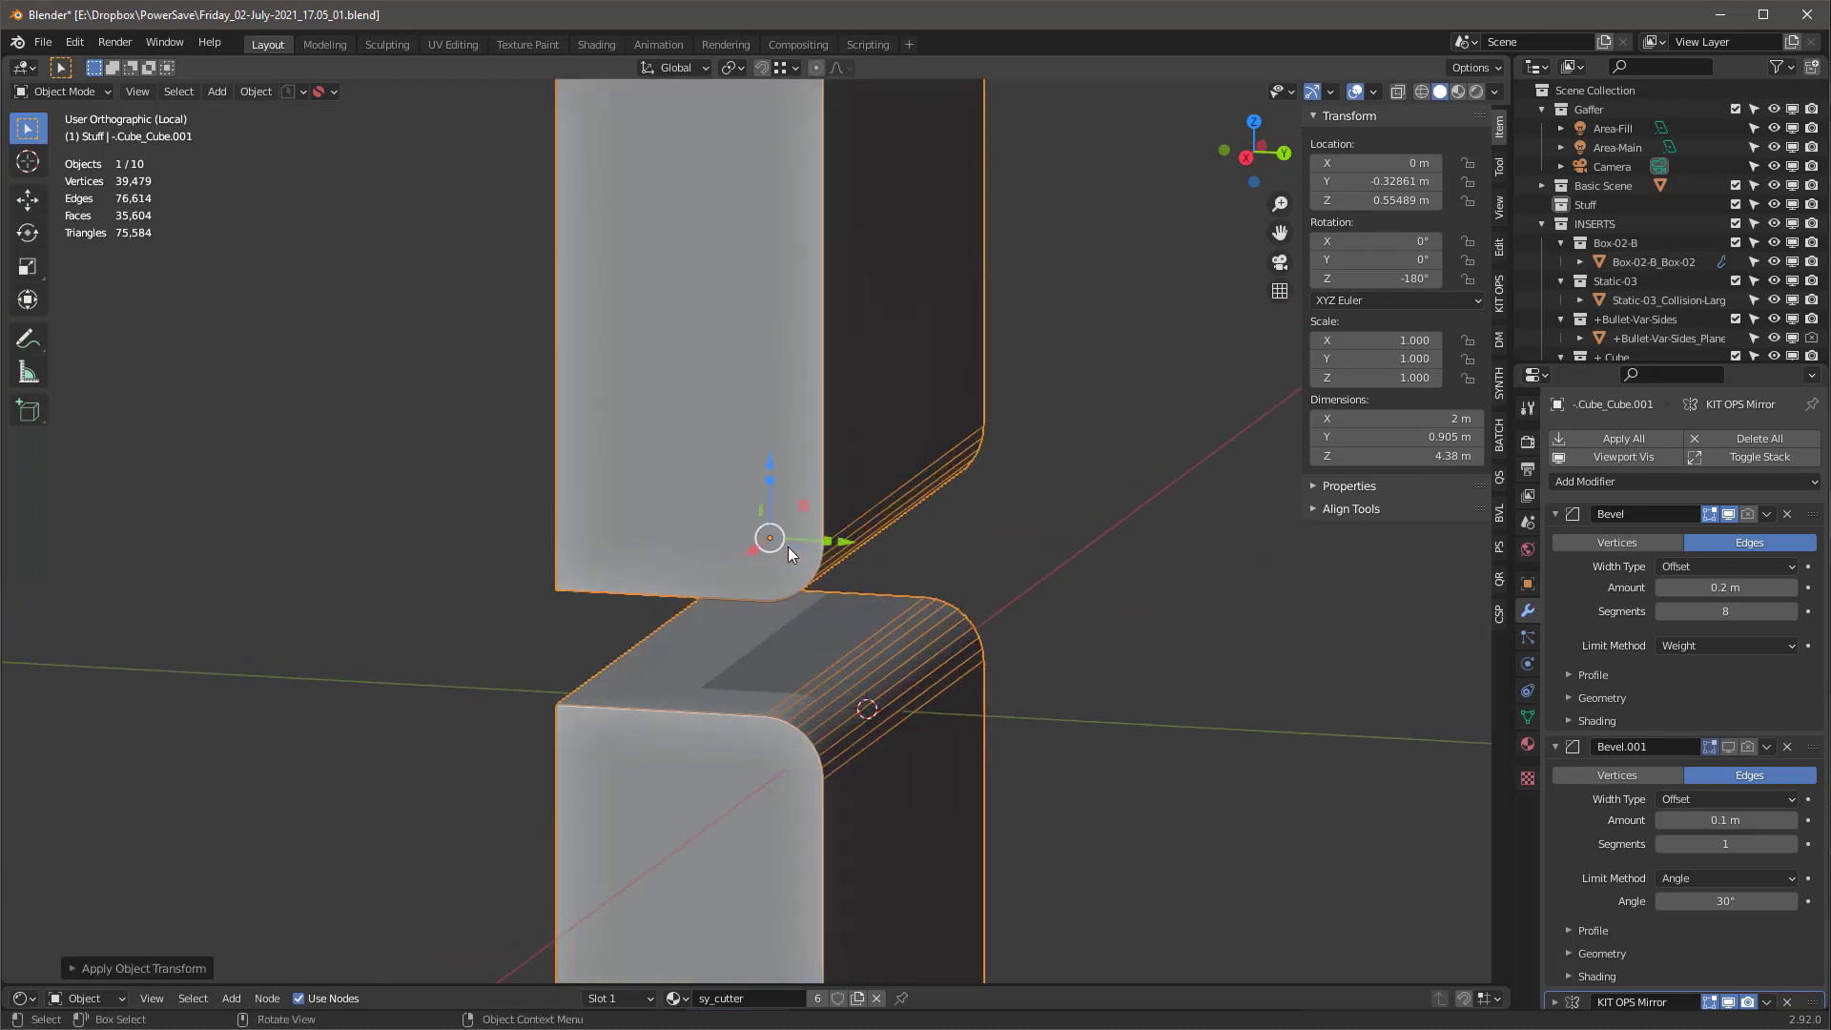
scroll(788, 547, "down", 4)
key("shift+z")
key("shift+z")
key("shift+z")
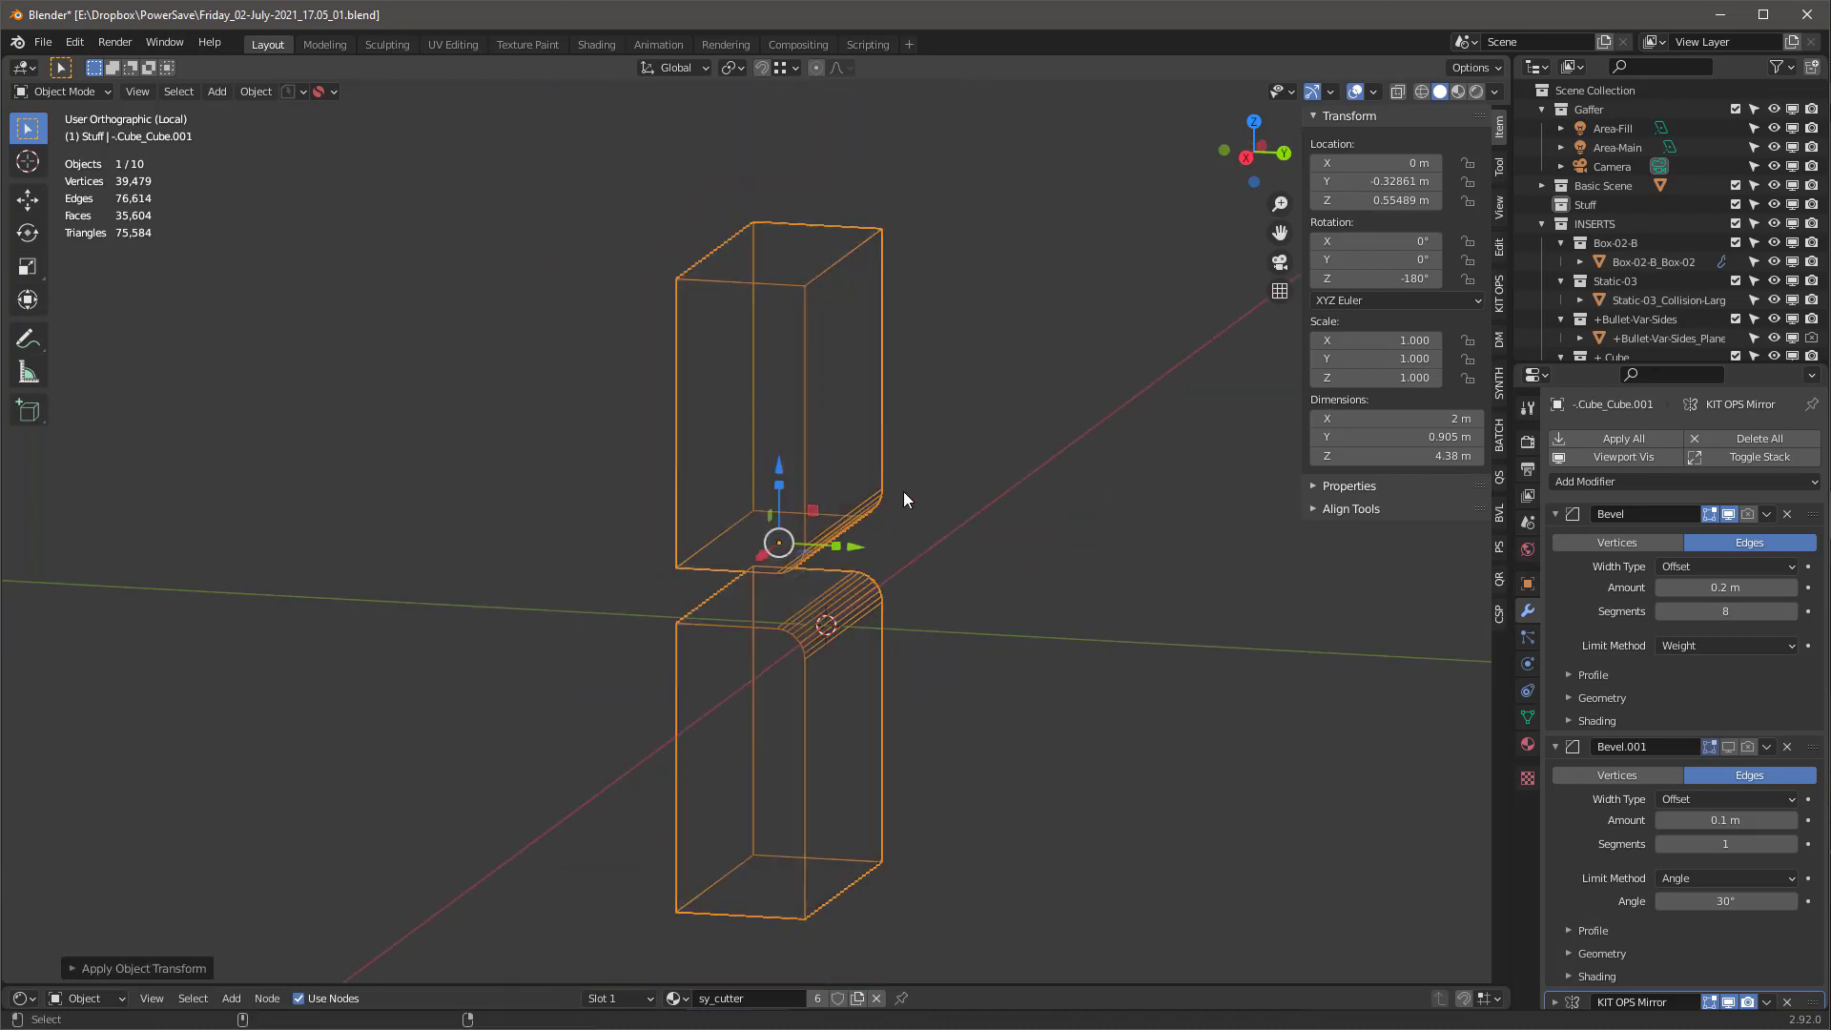
key("slash")
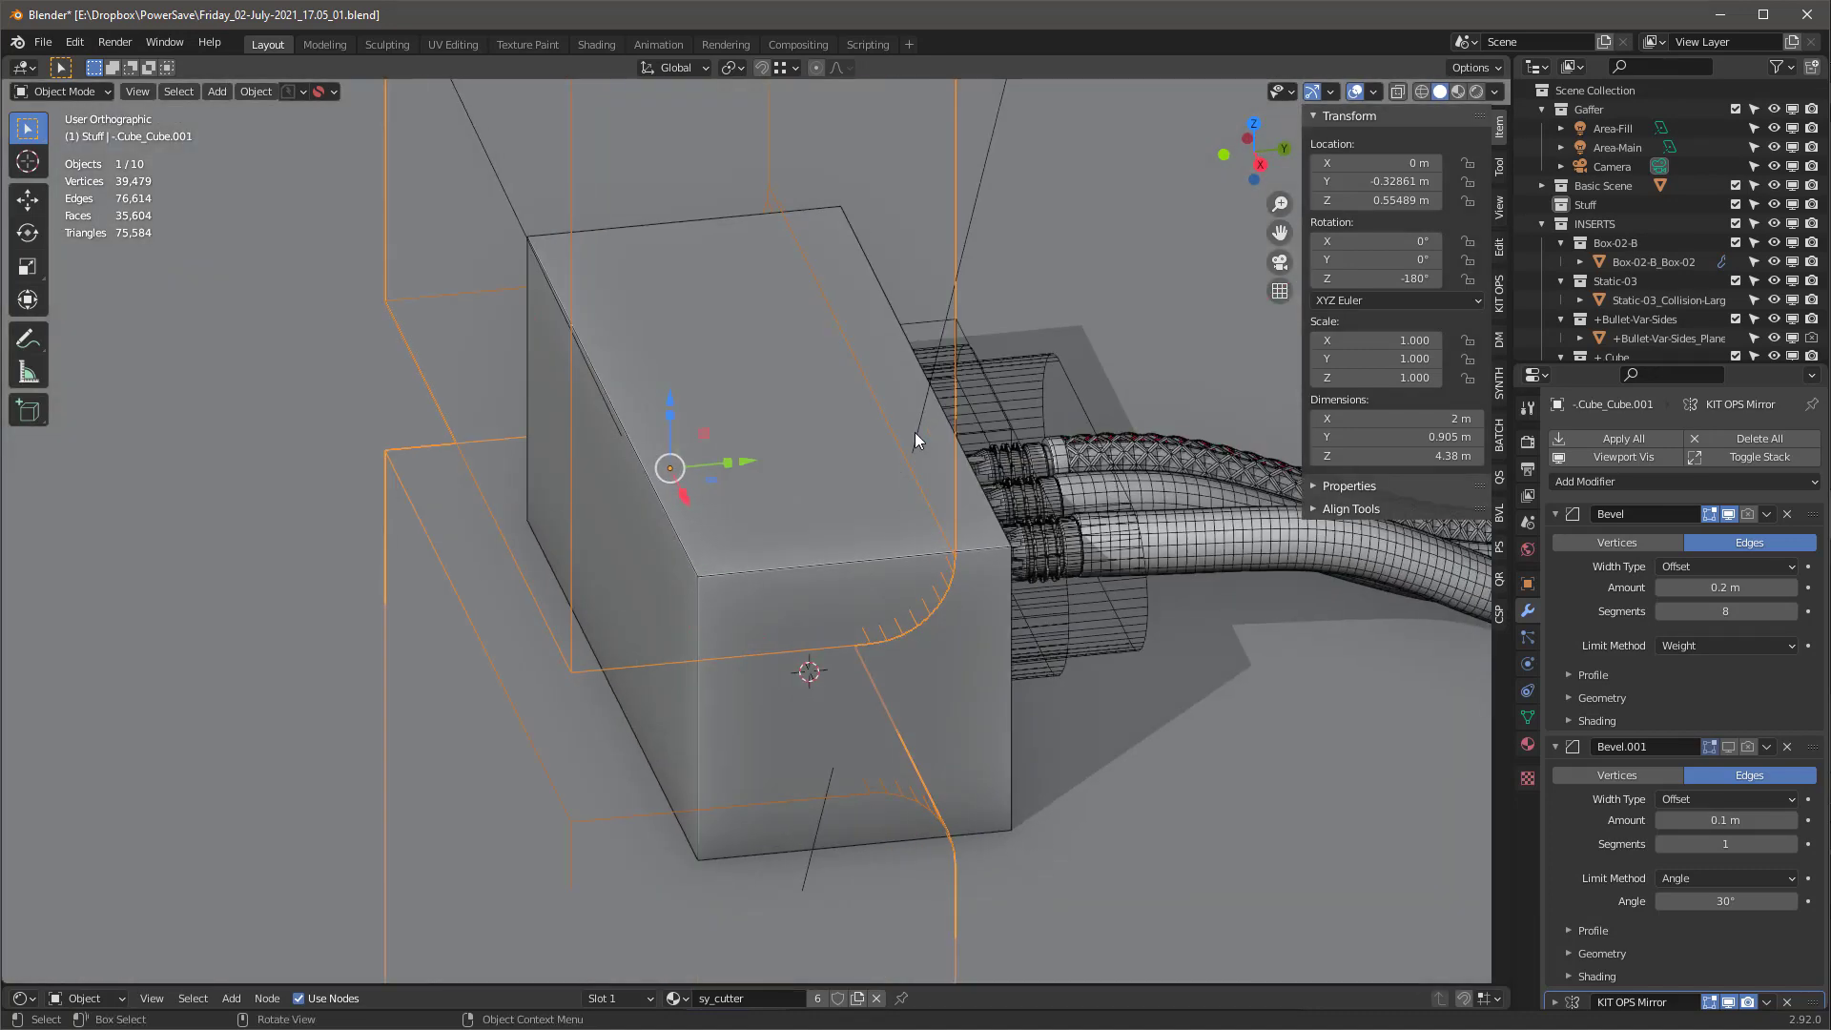
Select the box and turn the viewport display of all its modifiers back on to inspect the rounded cut
left_click(803, 401)
left_click(1610, 459)
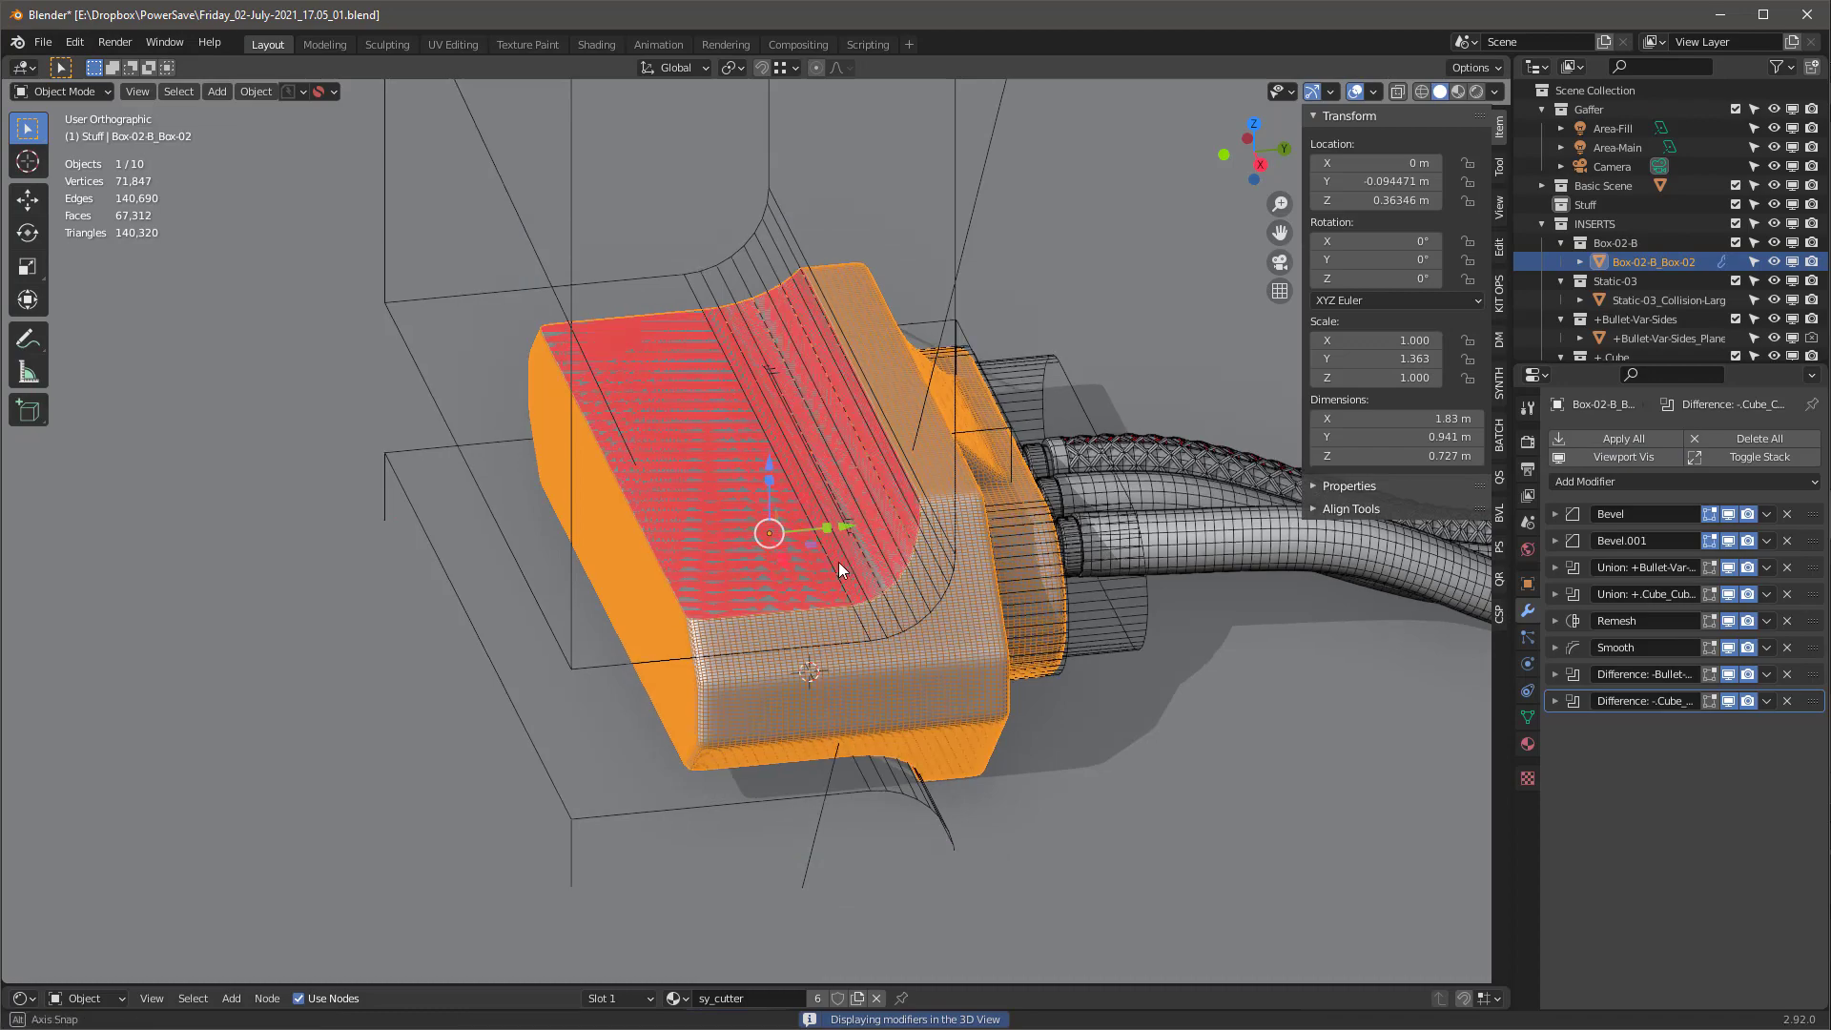
middle_click_drag(838, 562, 847, 496)
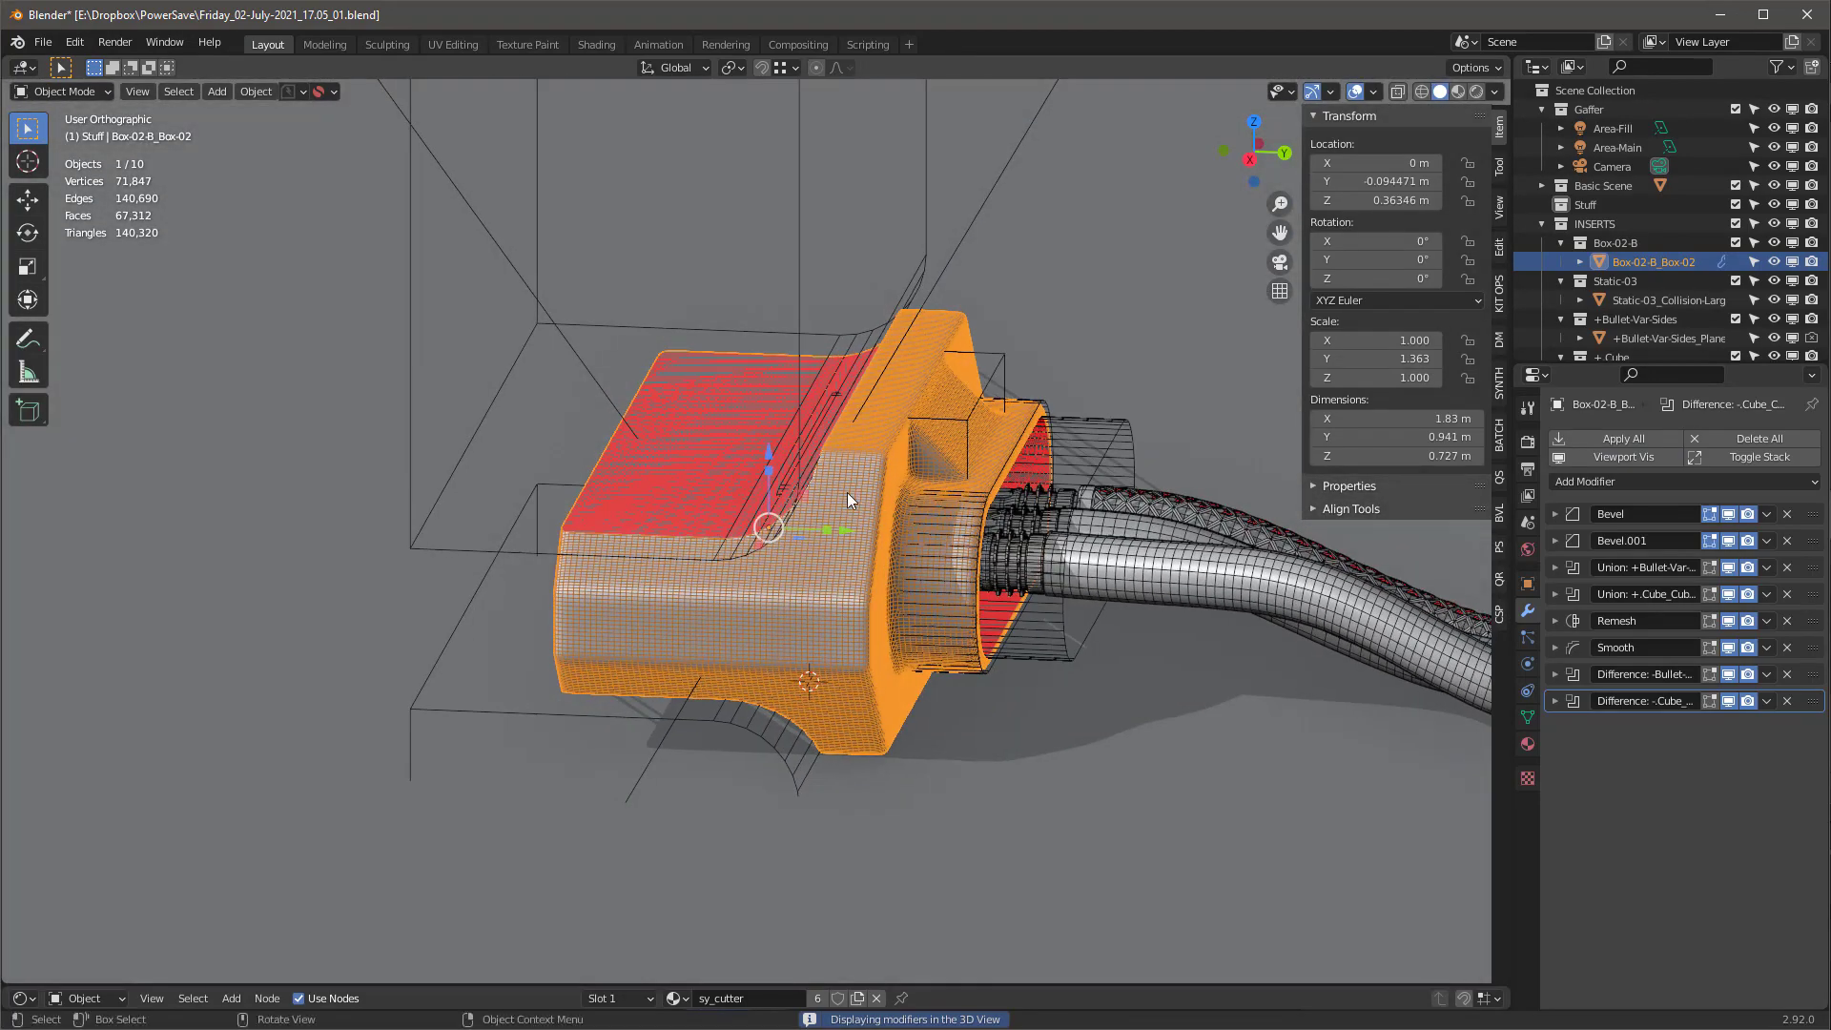
middle_click_drag(798, 431, 799, 471)
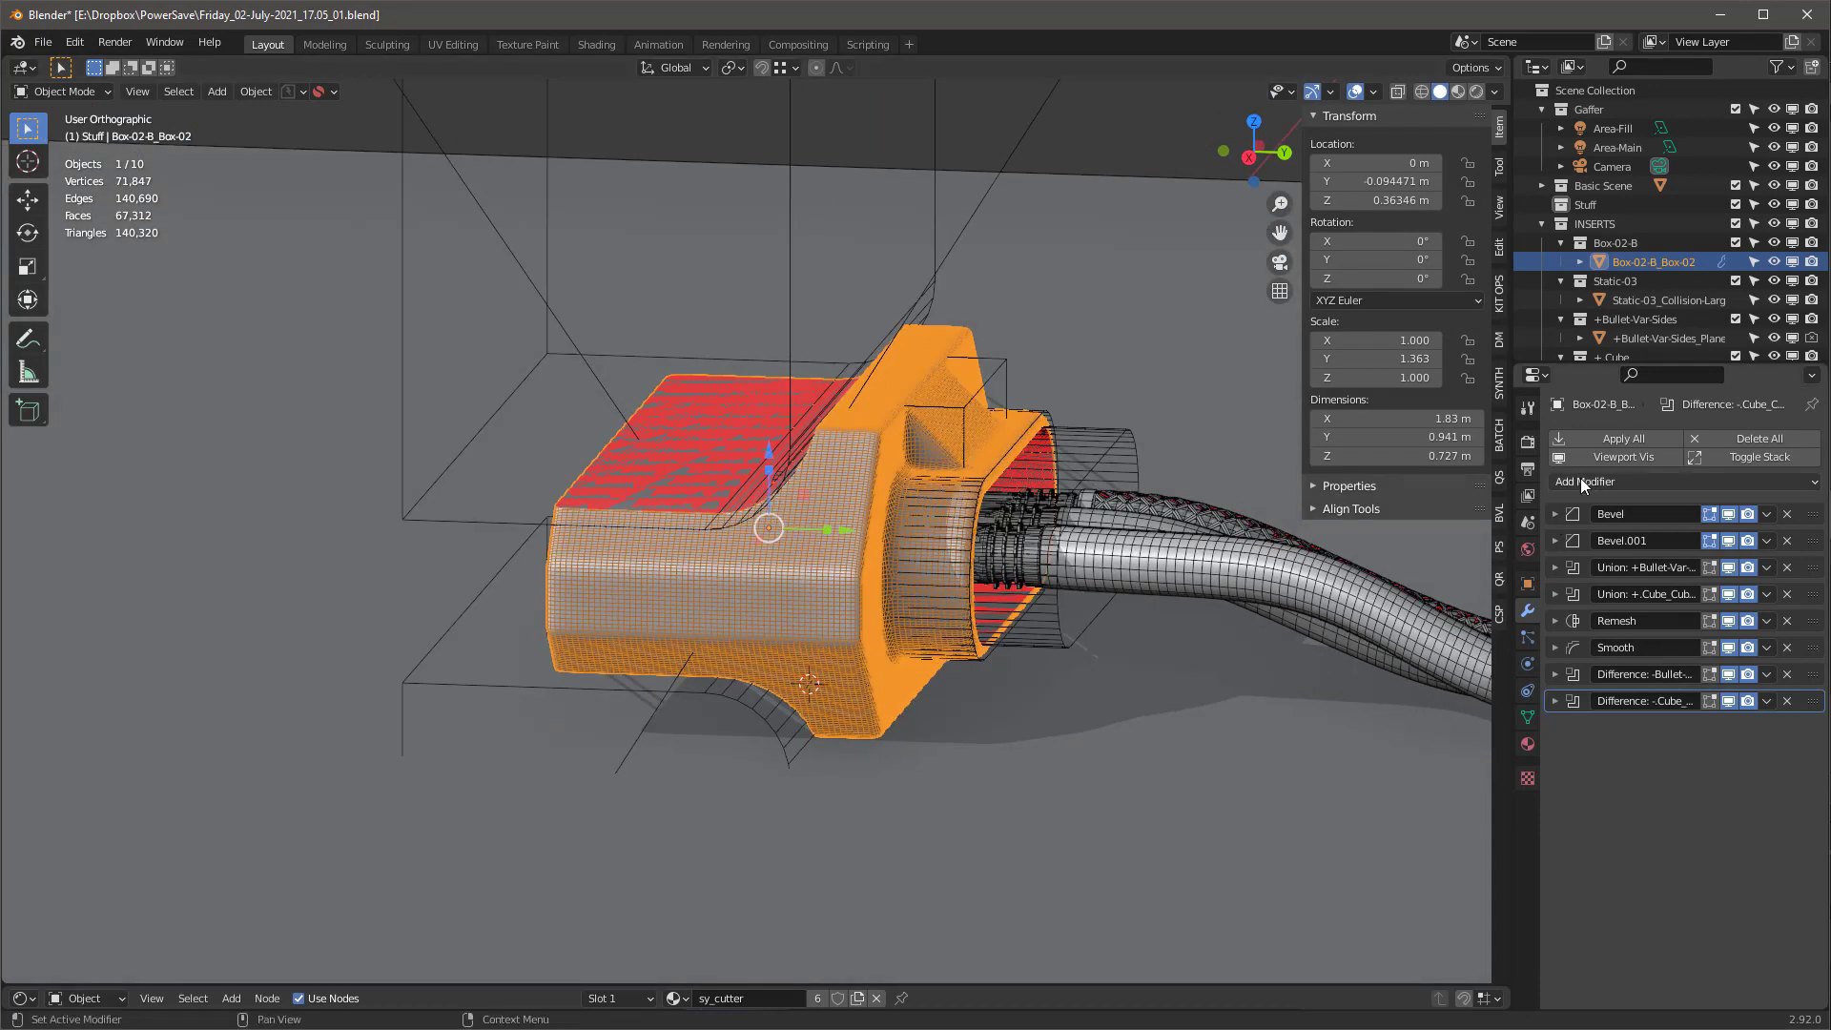
Hide the box's modifiers, select the cube cutter, and set its first Bevel modifier to 0.08 m with 12 segments
left_click(1601, 457)
left_click(792, 374)
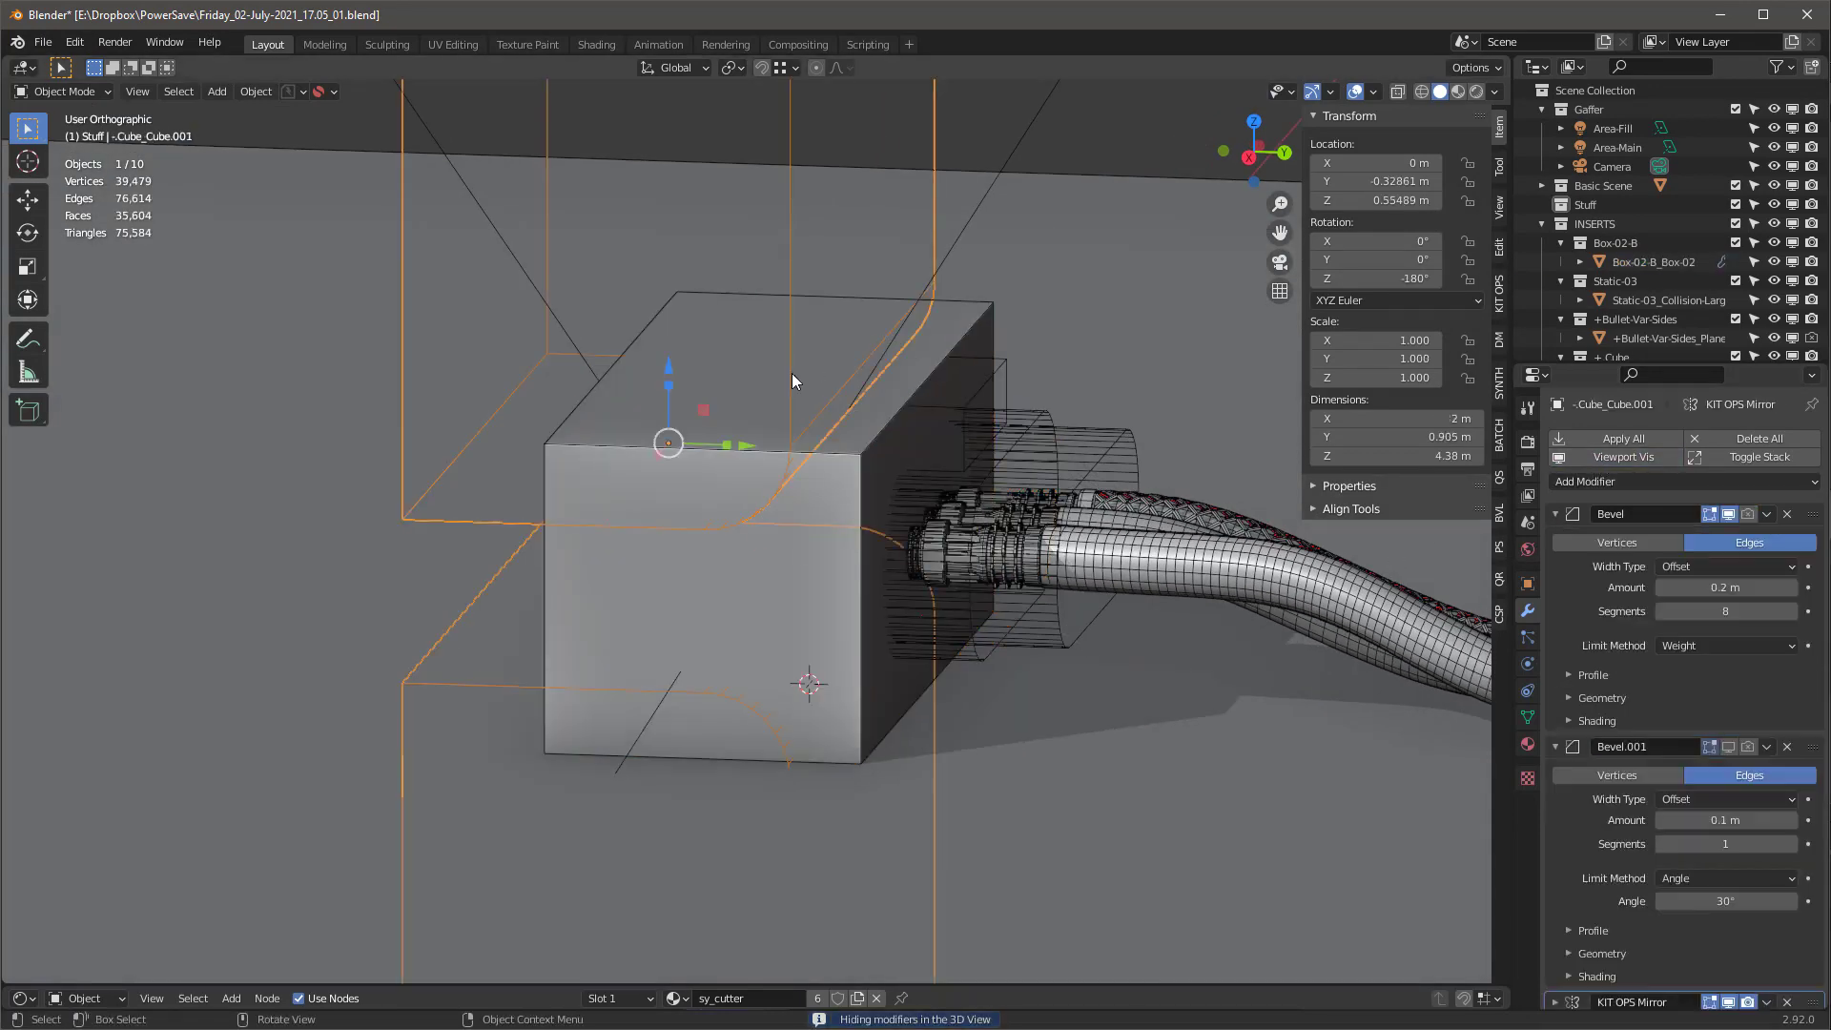
left_click_drag(1699, 589, 1654, 589)
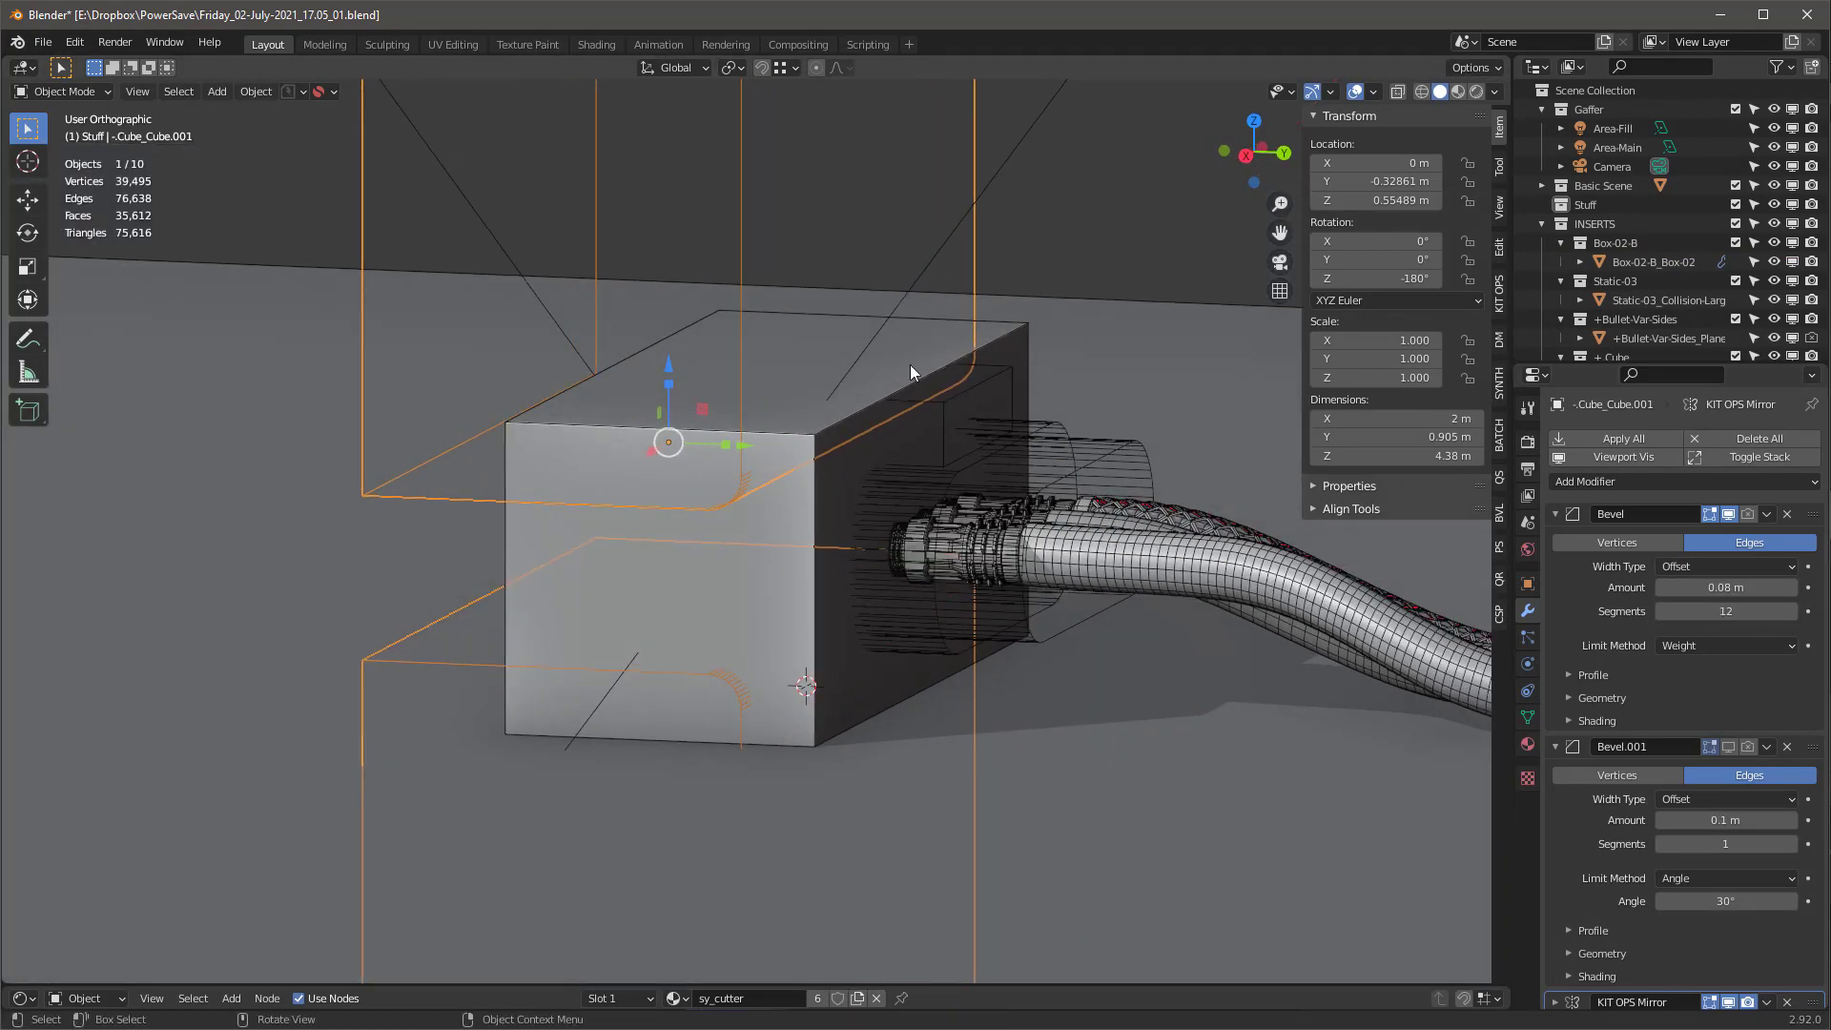
Display all of the box's modifiers again and switch off the wireframe overlay to inspect the tighter rounded cut
left_click(768, 532)
left_click(1598, 460)
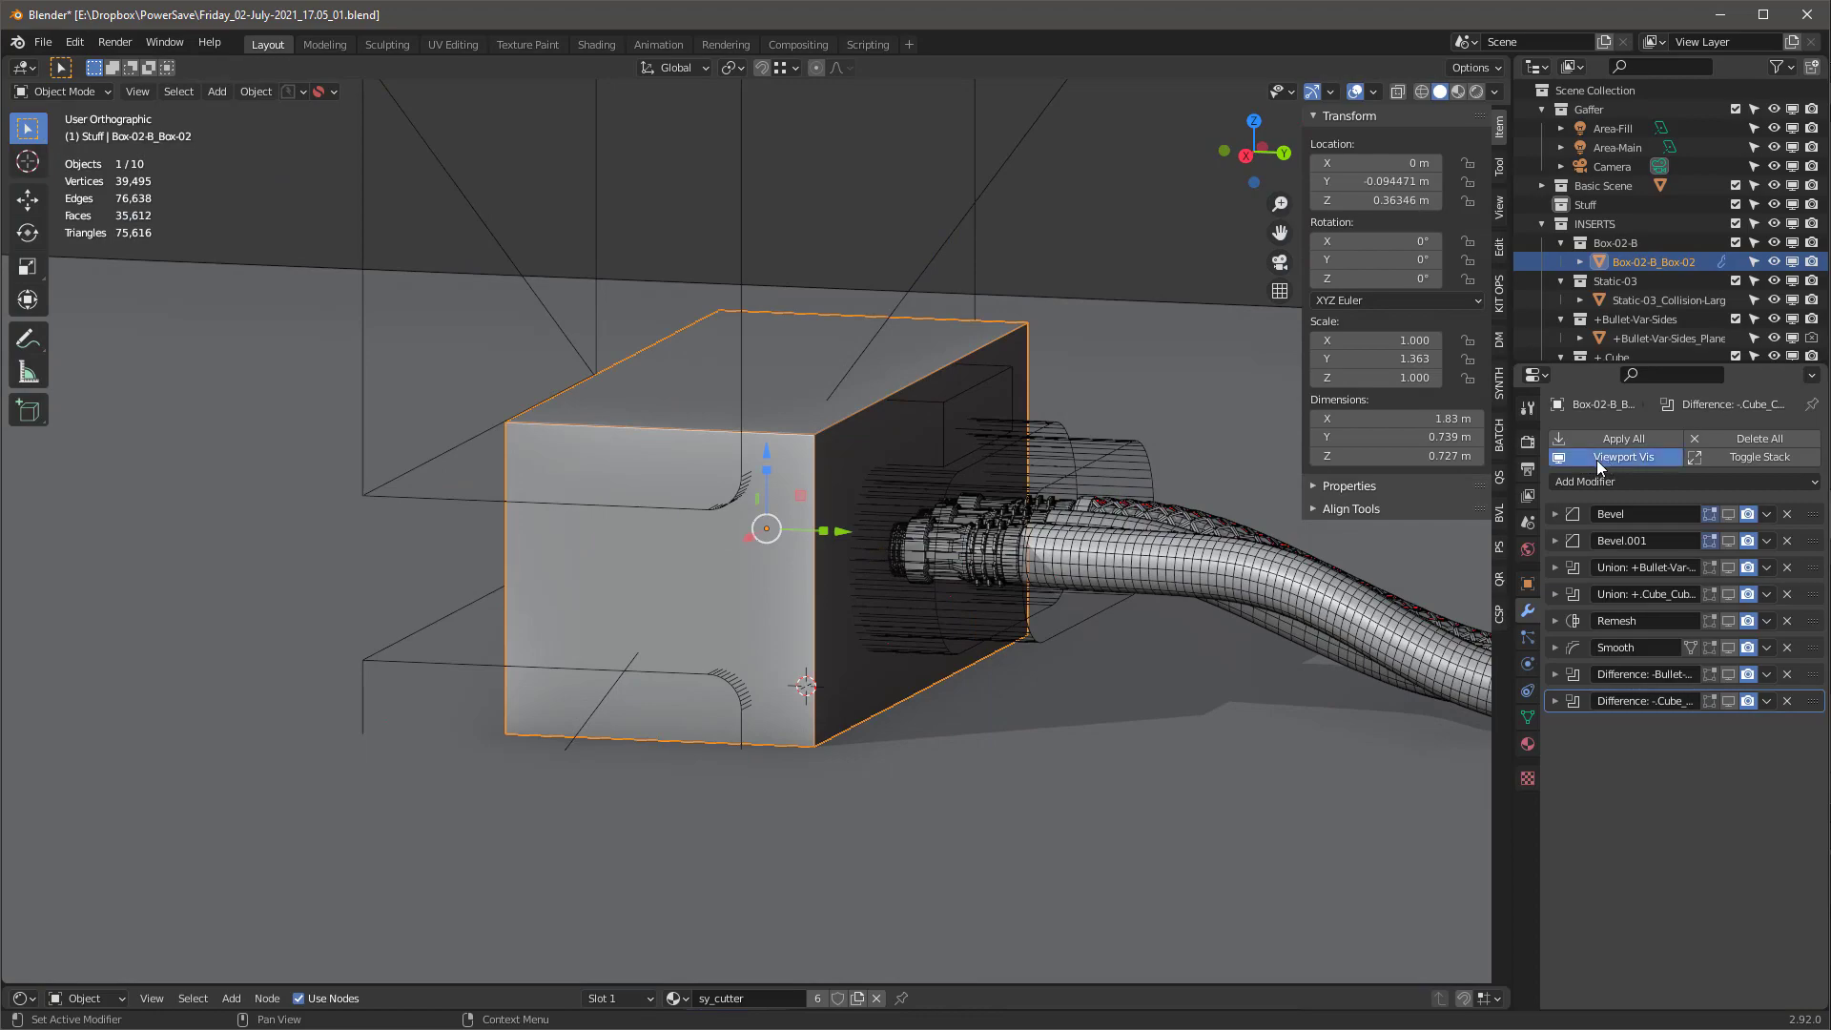
middle_click_drag(768, 406, 795, 444)
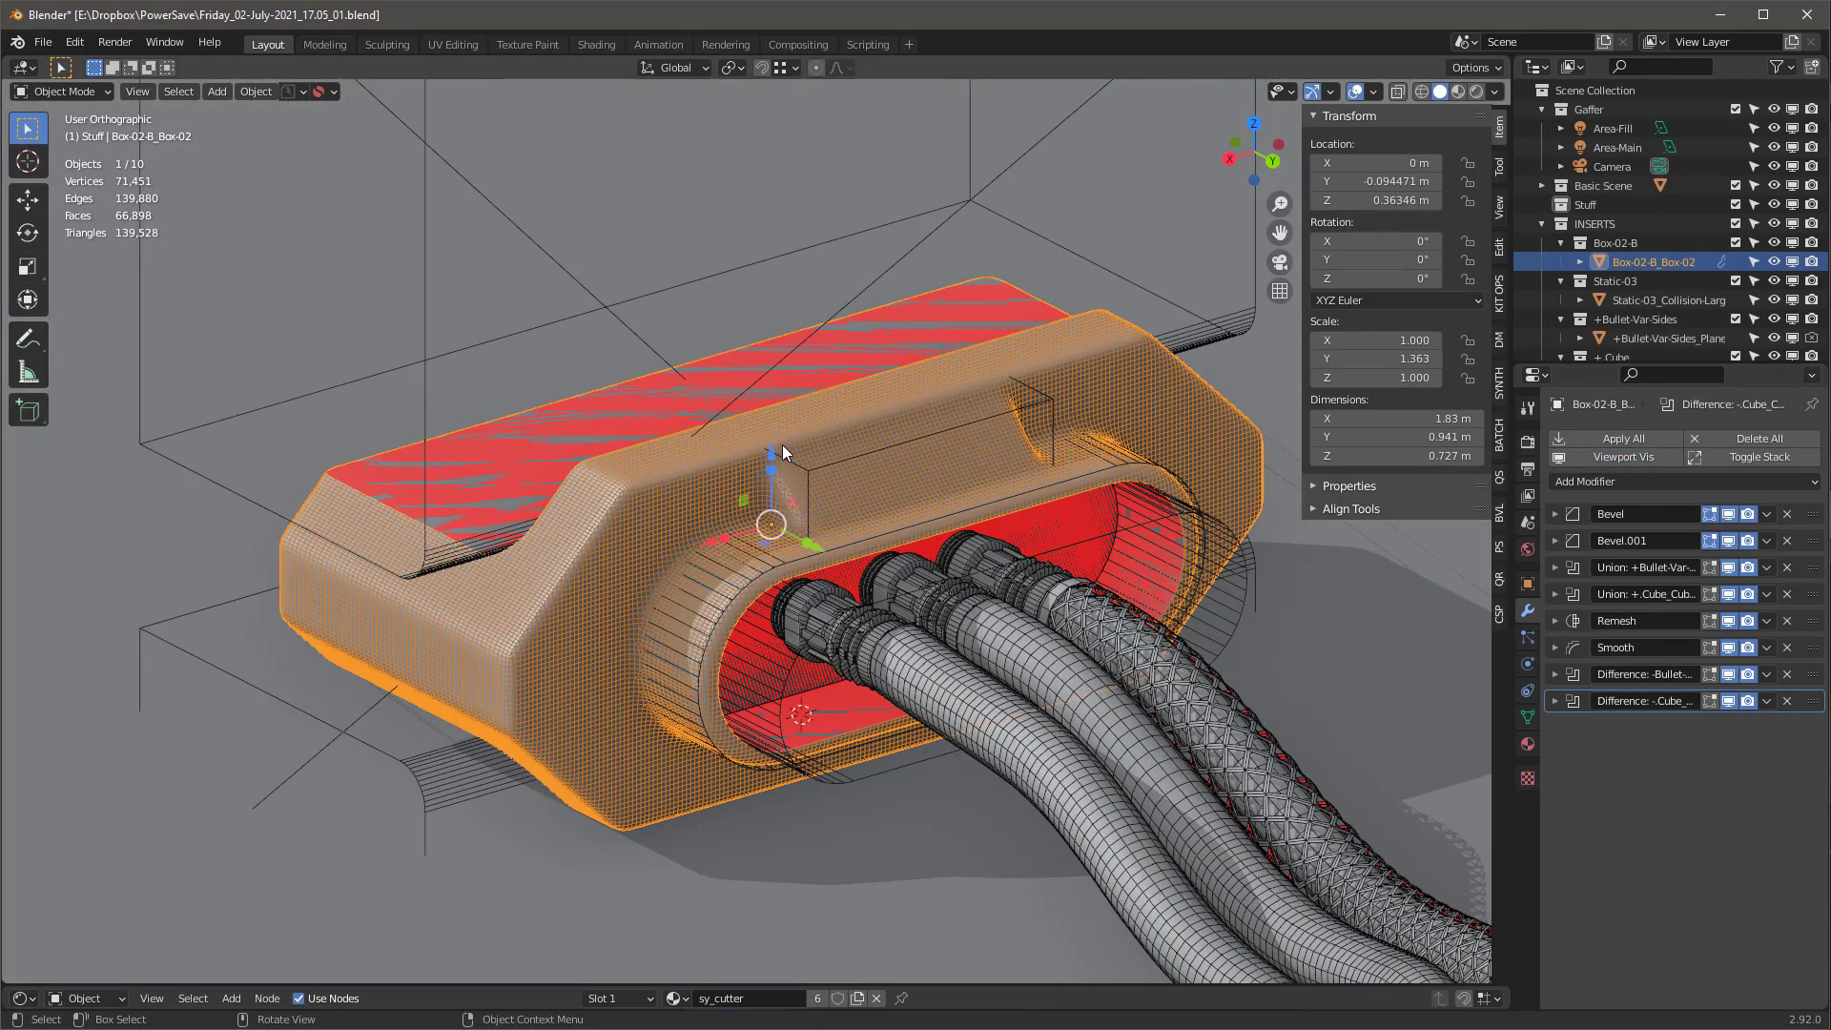
key("shift+z")
middle_click_drag(932, 444, 957, 420)
Select the box and turn off its Metashape visibility in Design Magic
left_click(1078, 358)
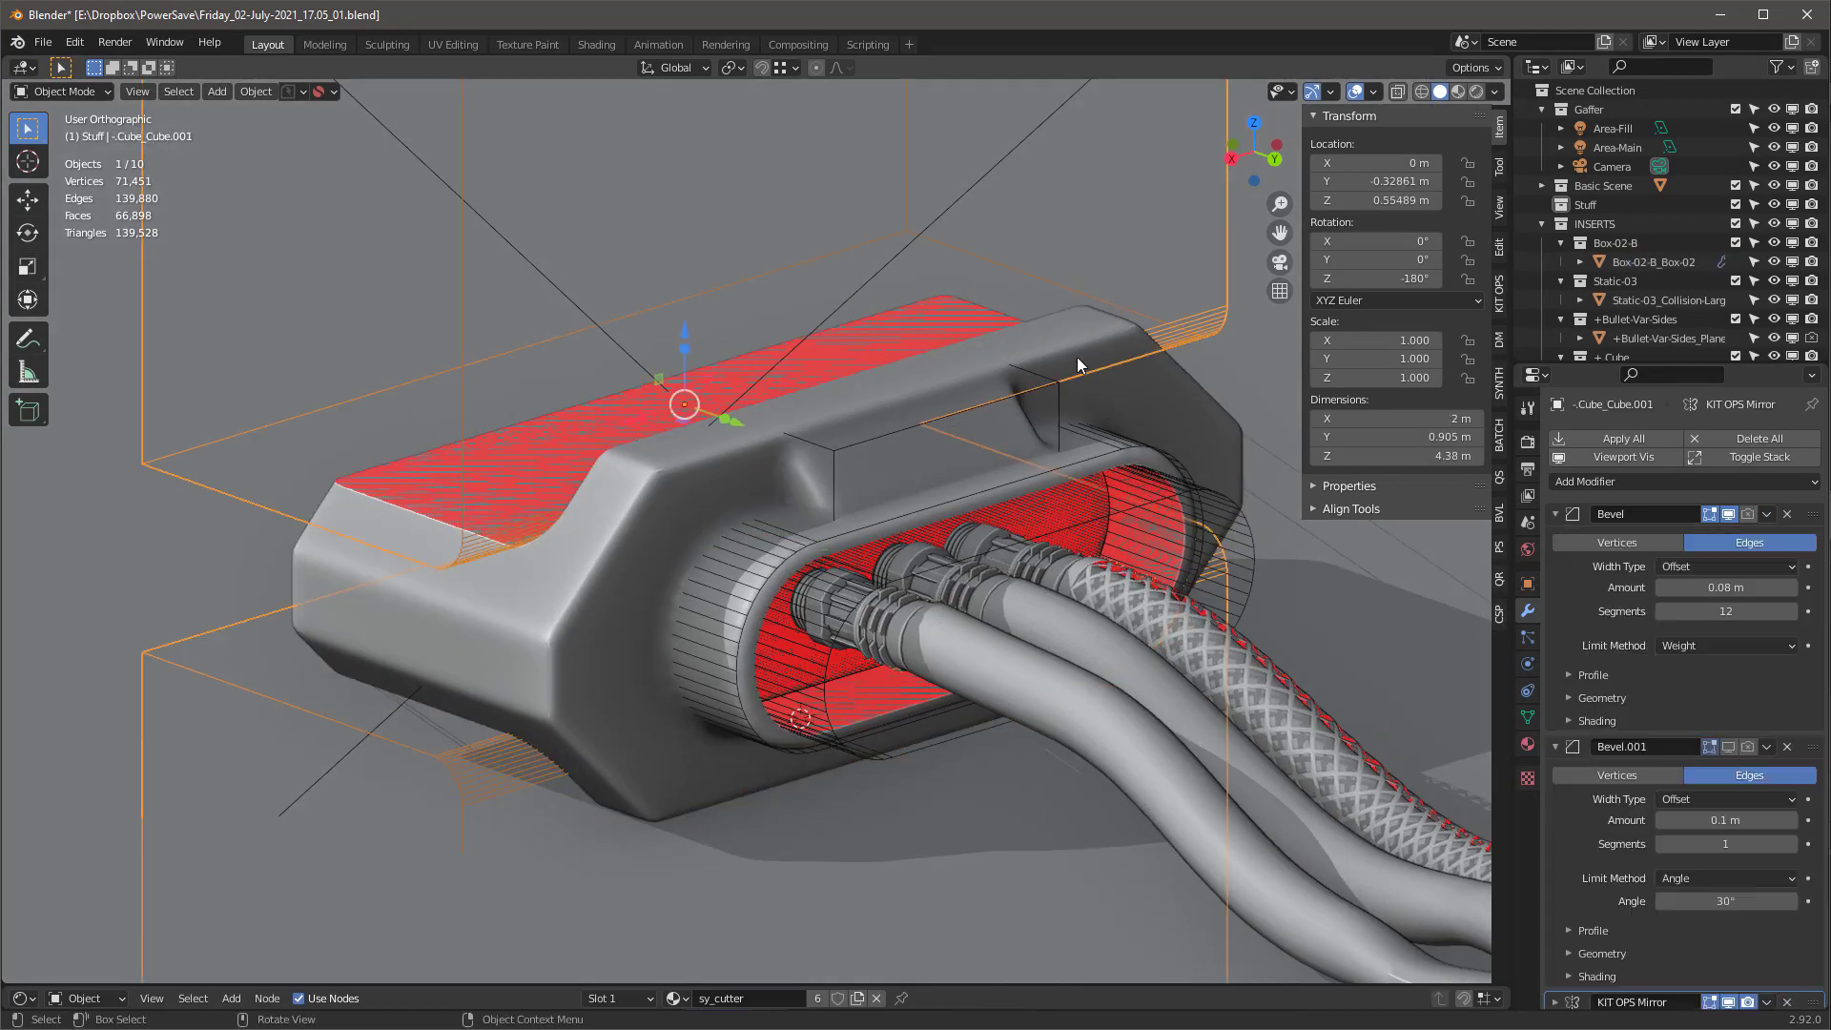
left_click(1078, 361)
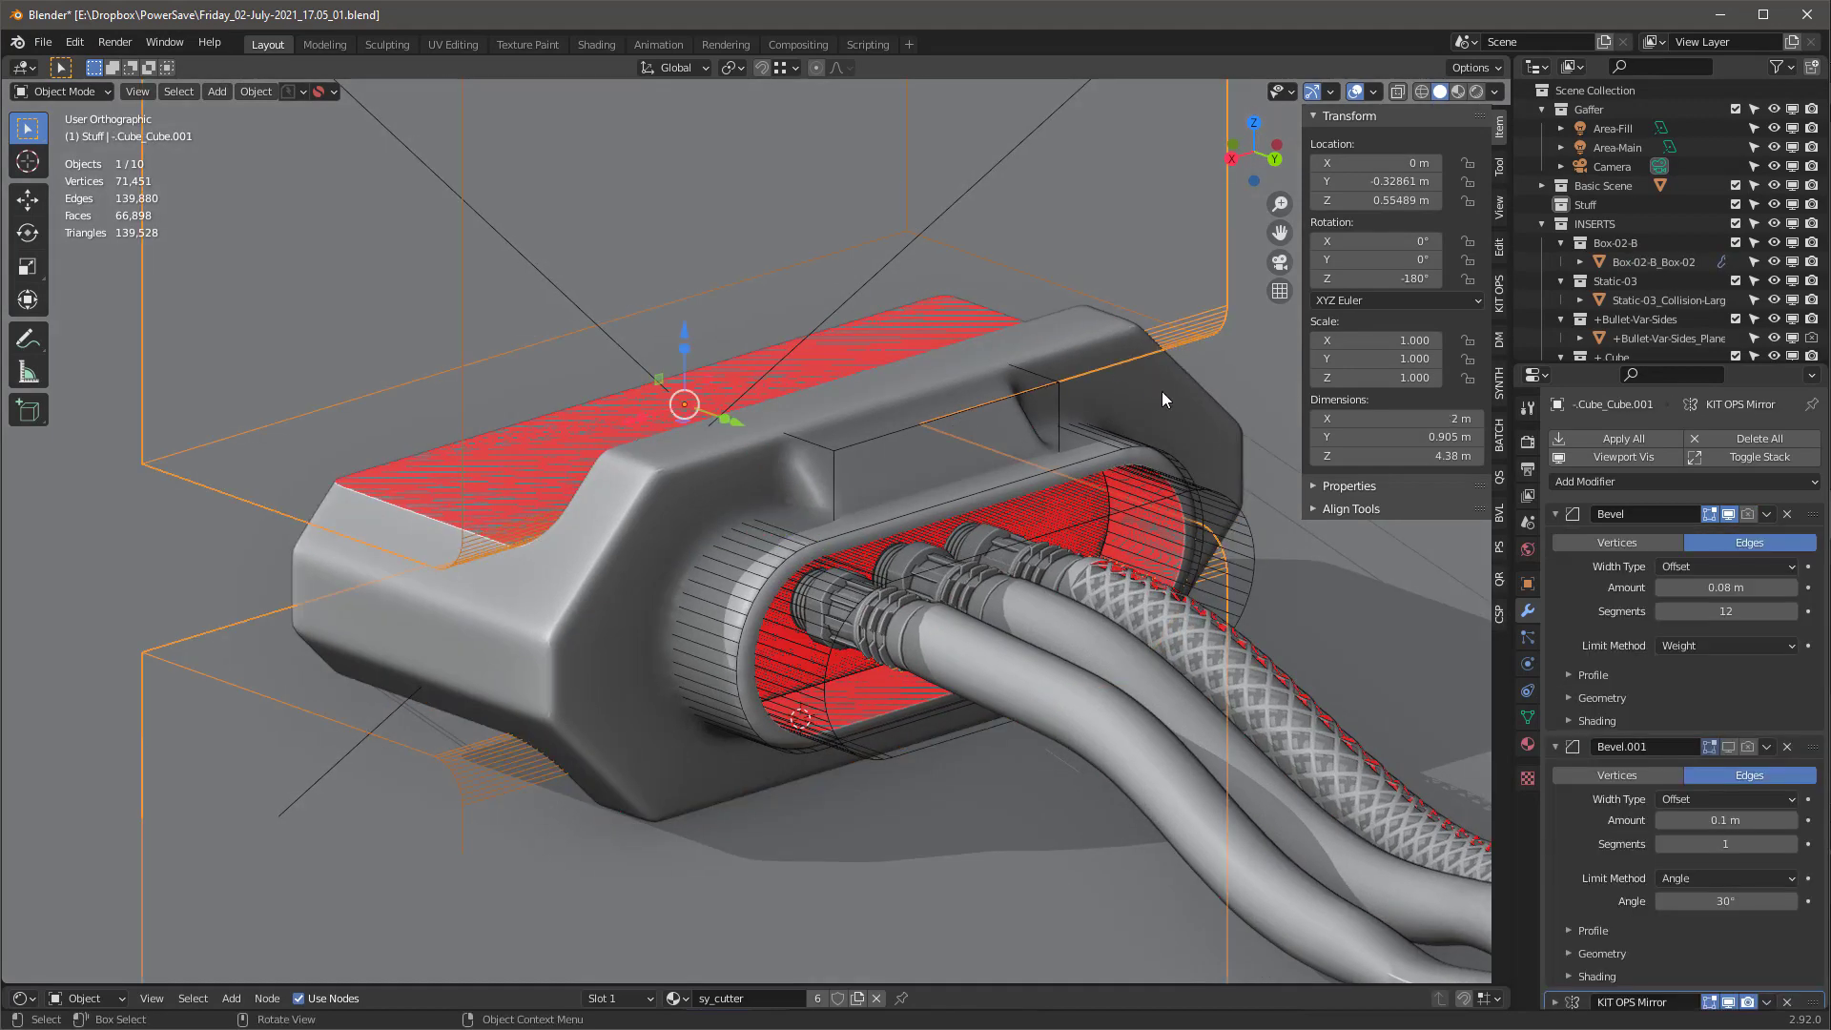
left_click(1498, 343)
left_click(1381, 404)
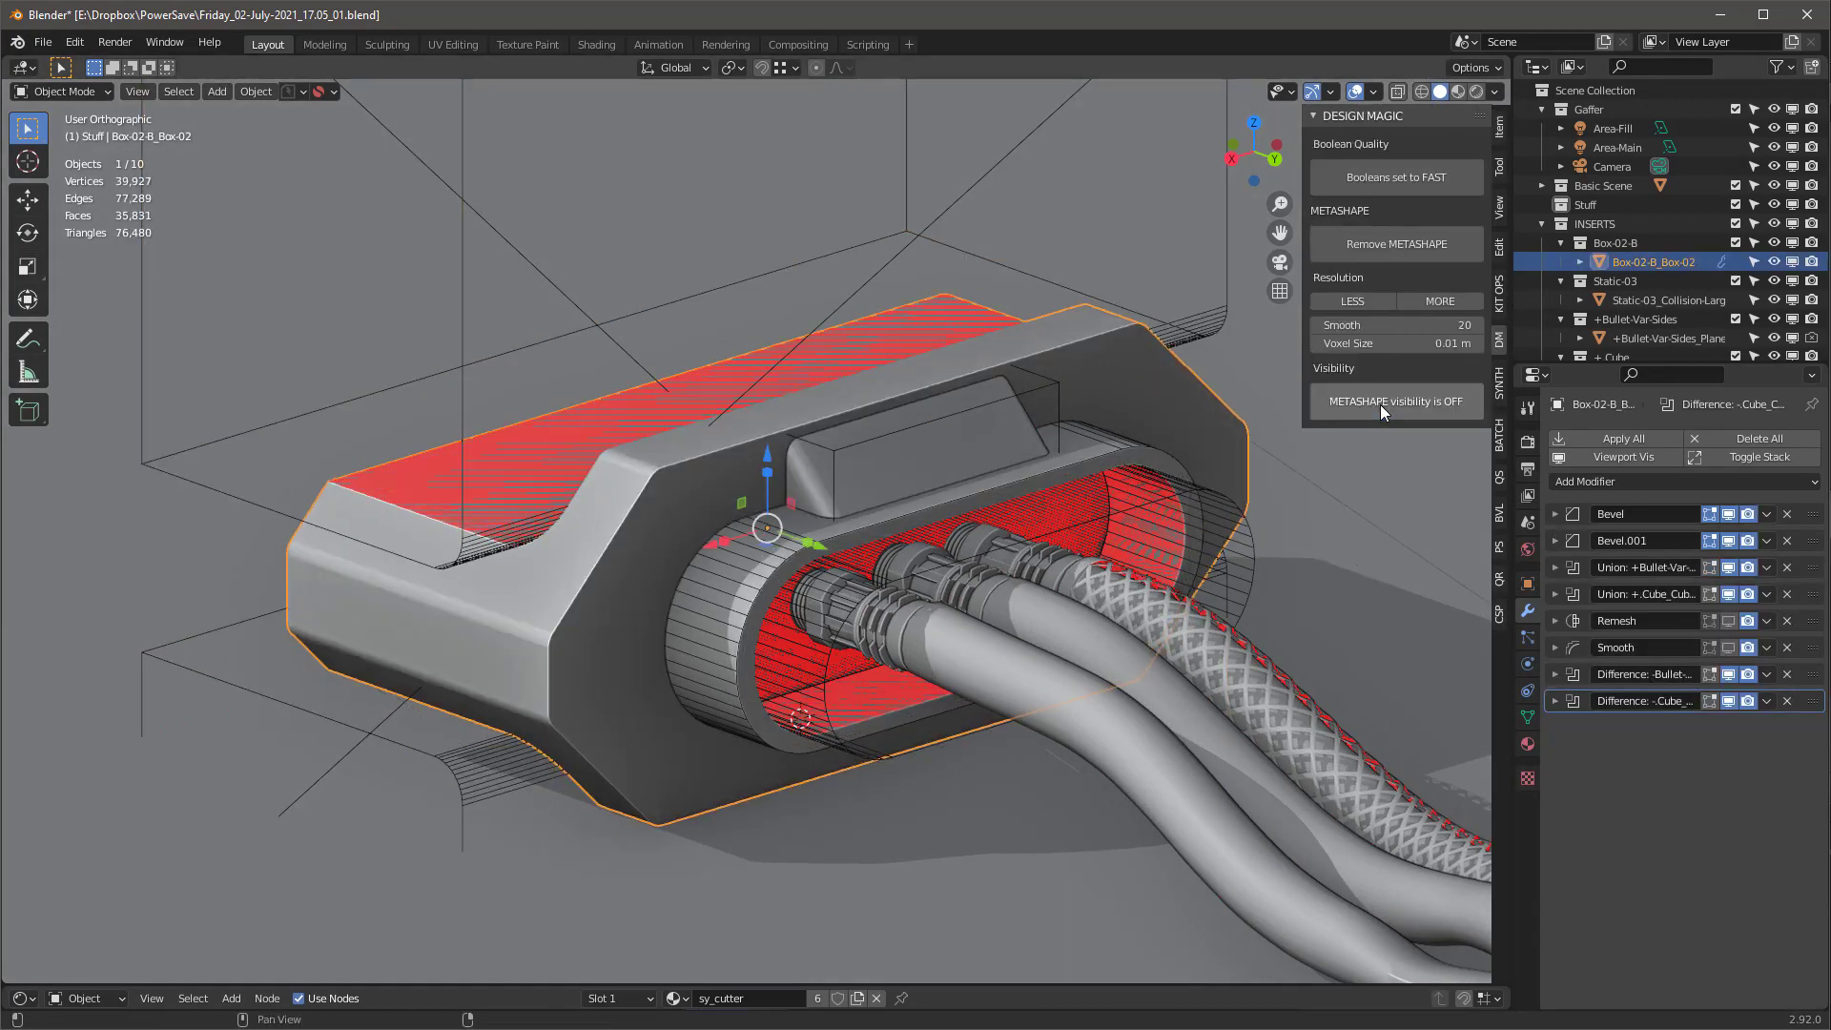
Choose the orange fluorescent LCD display insert from the DM-Widgets KPACK in KIT OPS
left_click(1499, 295)
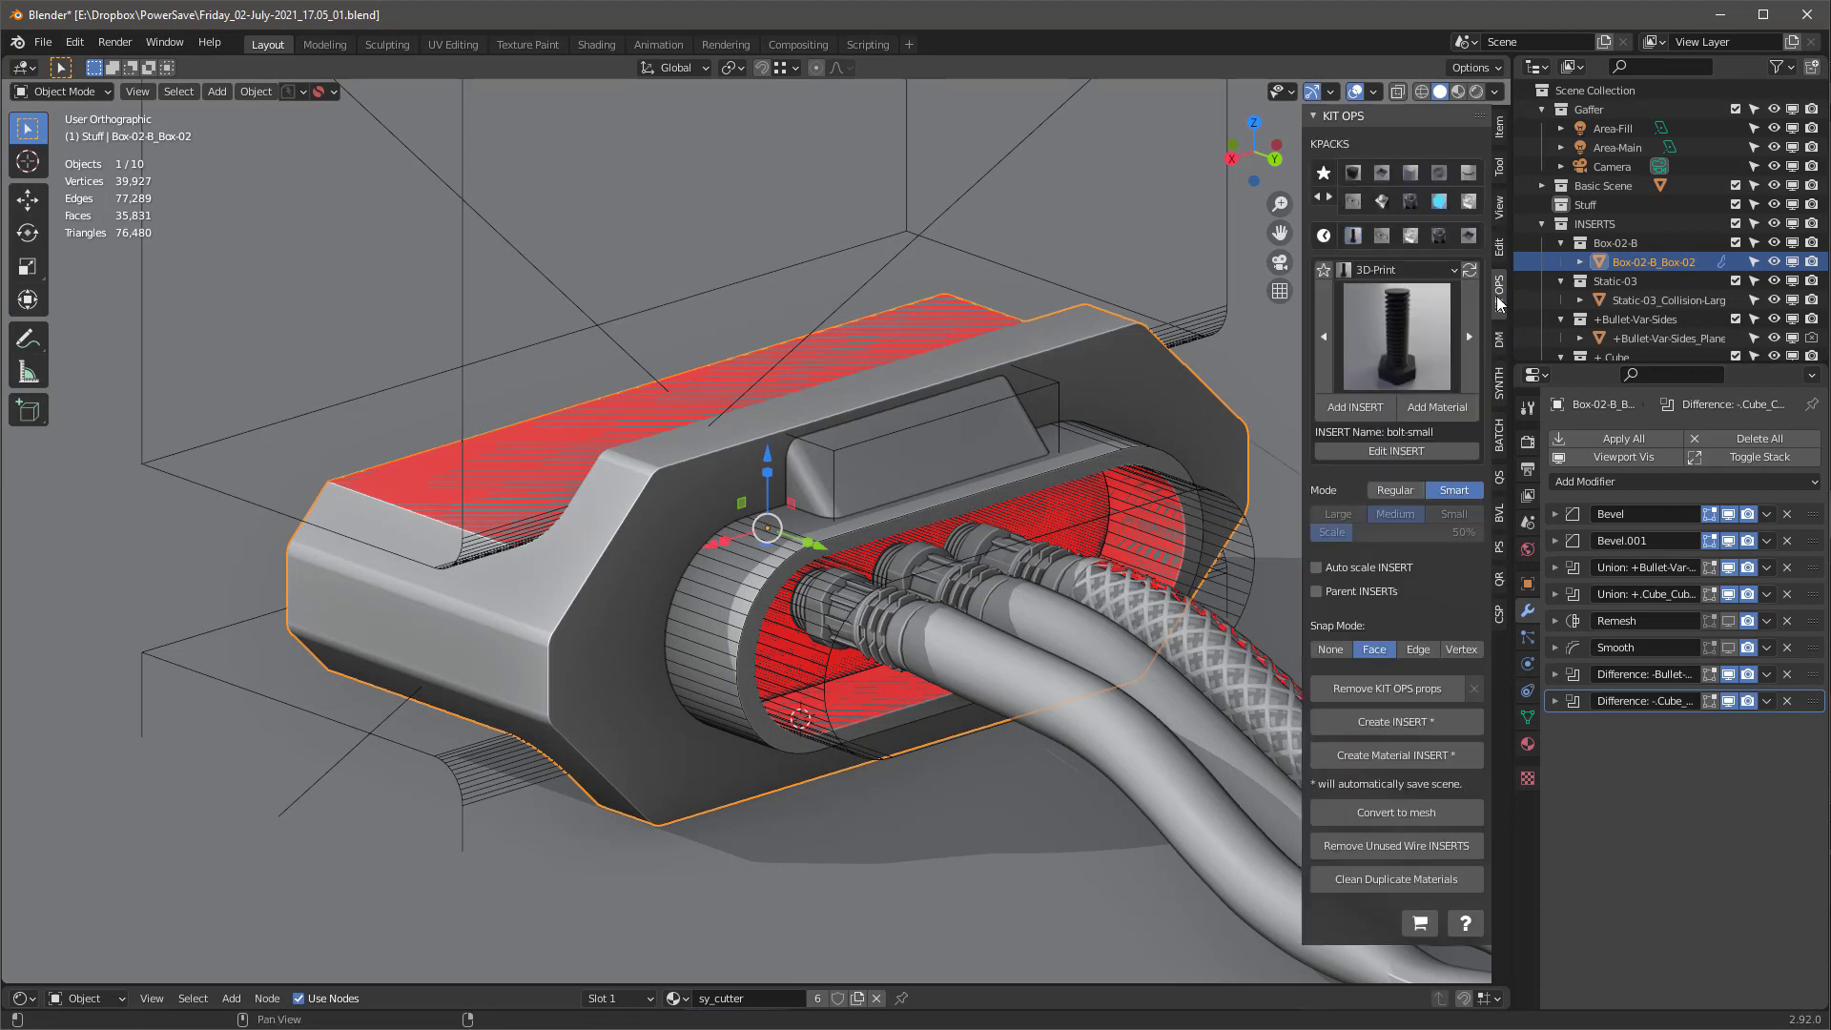
left_click(1352, 203)
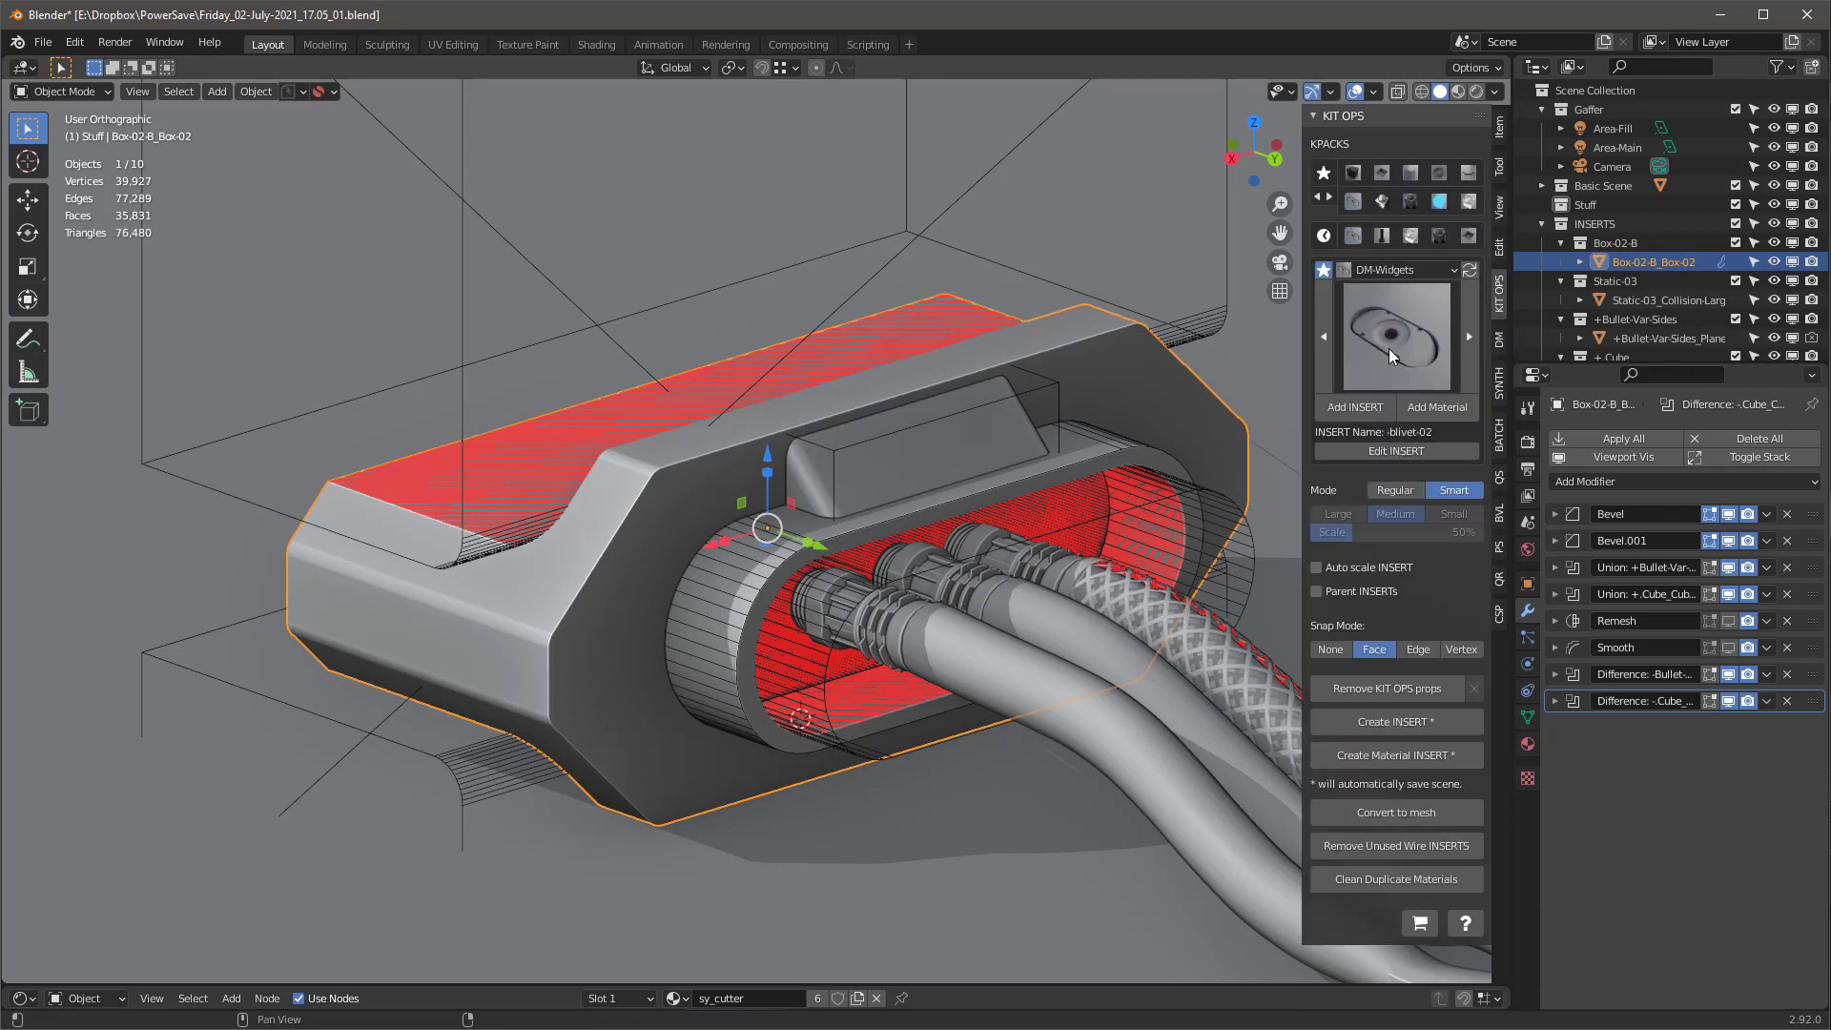
left_click(1409, 355)
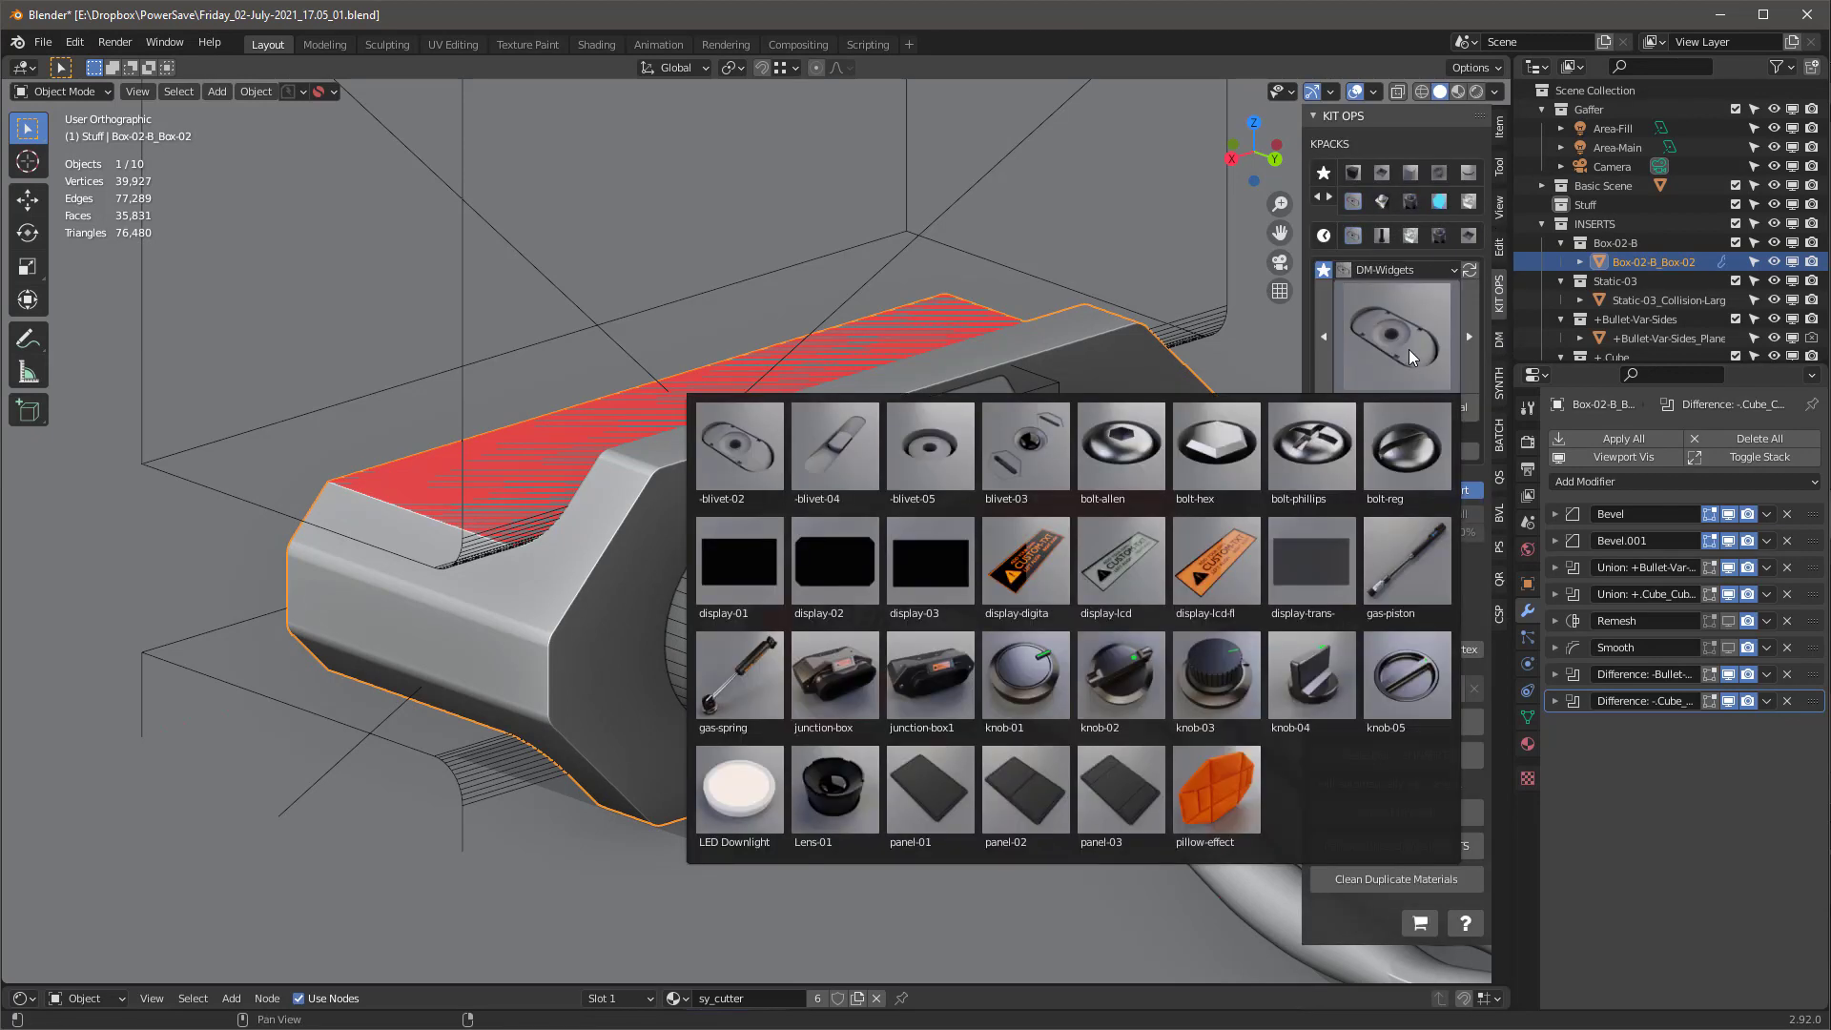
left_click(1235, 558)
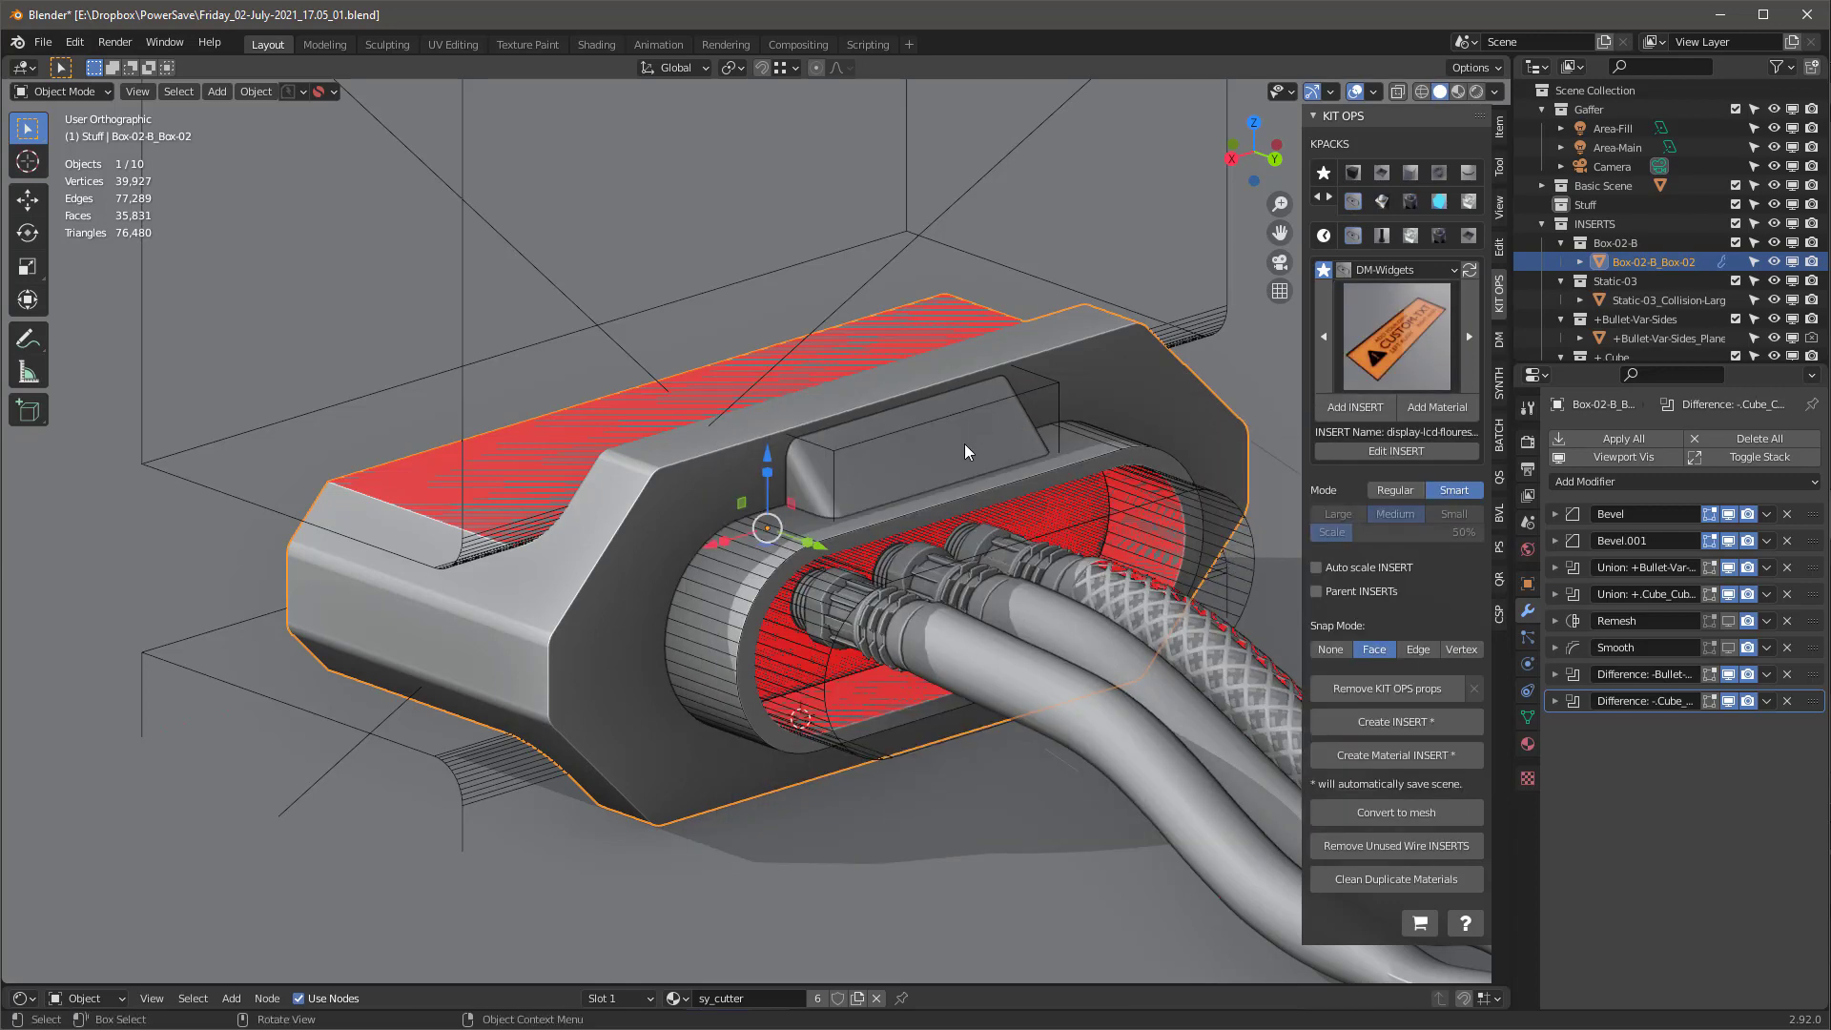
Place the LCD display insert on the sloped front face of the raised block above the cables and preview it with materials
left_click(1361, 406)
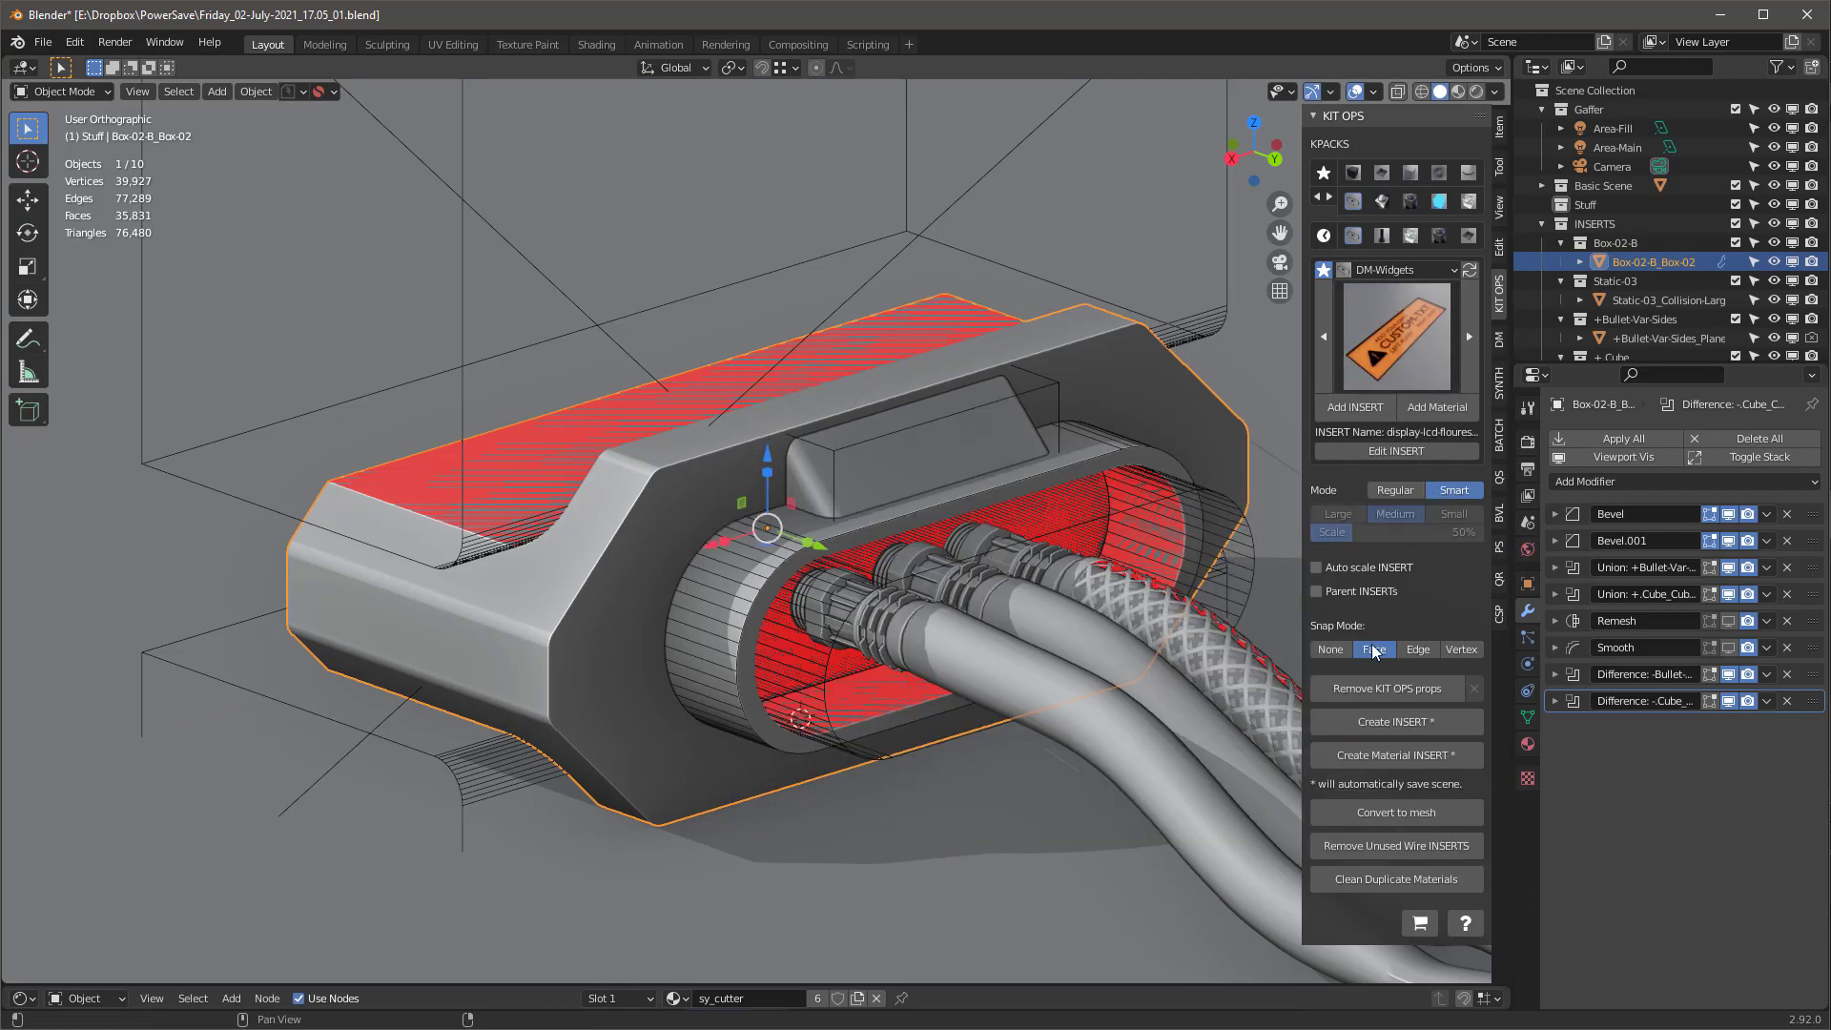
left_click(943, 450)
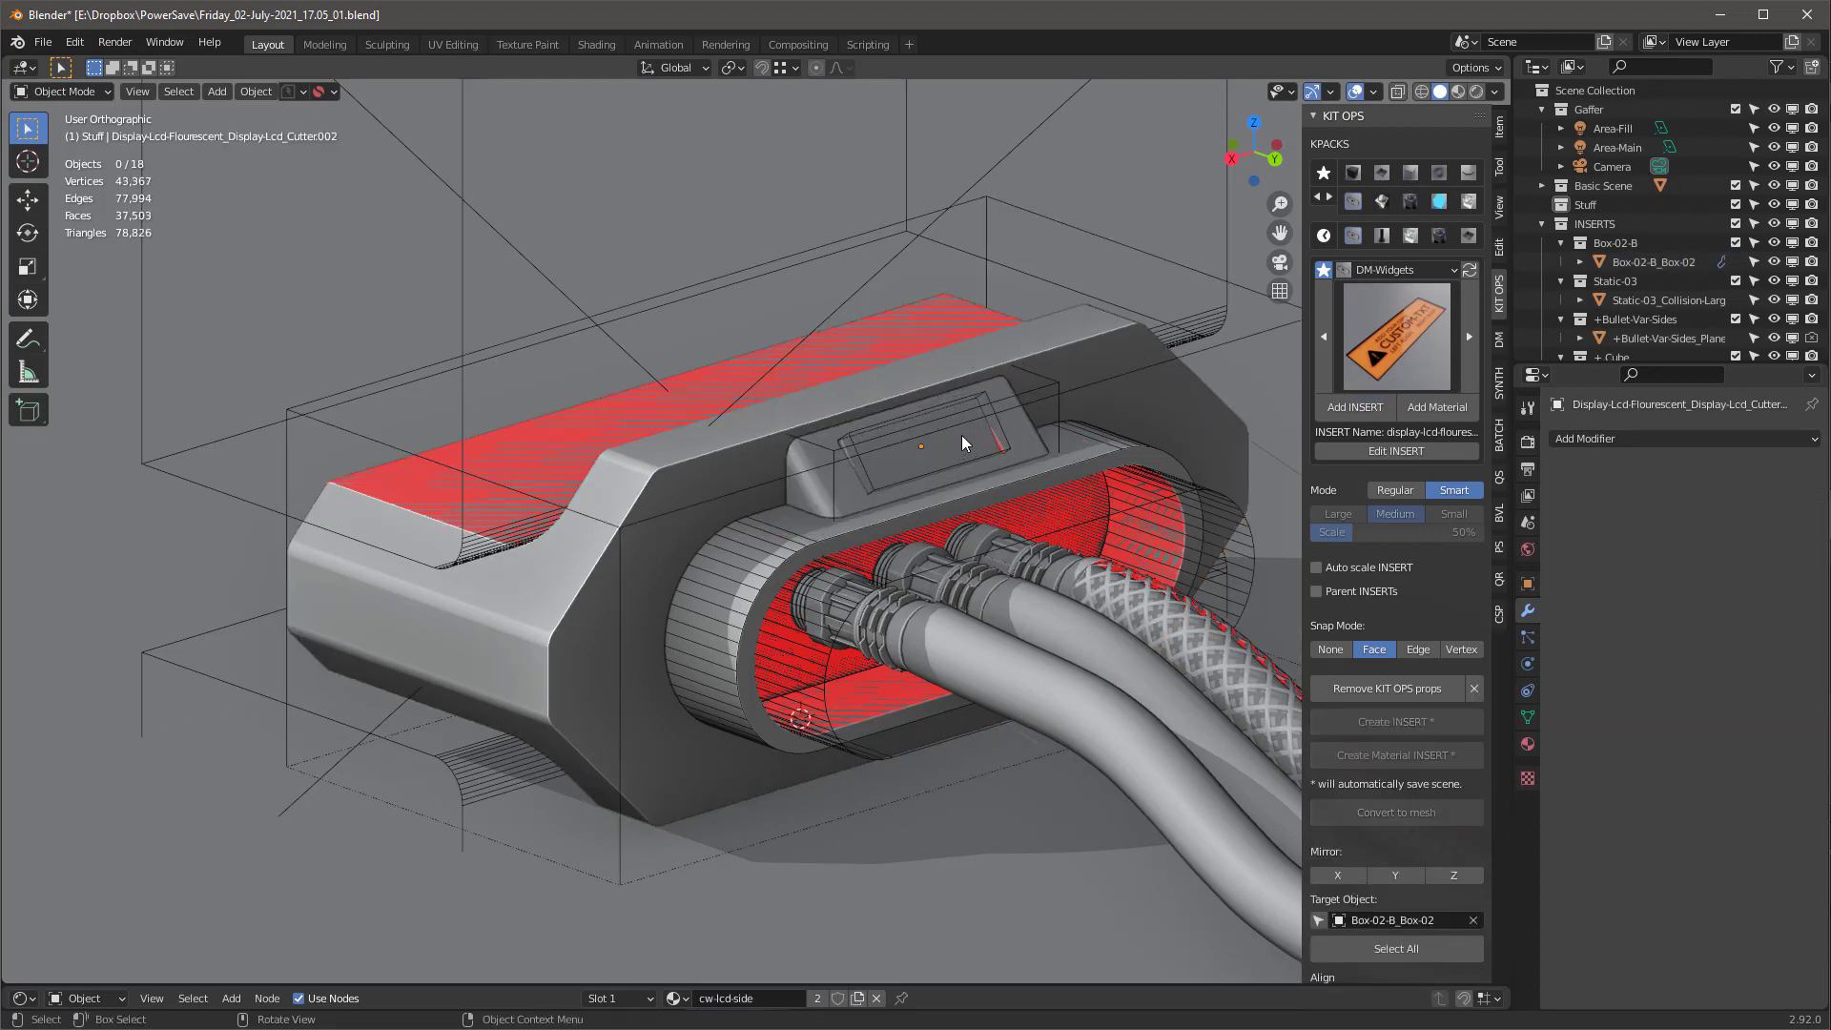
left_click(962, 433)
key("z")
scroll(948, 446, "up", 2)
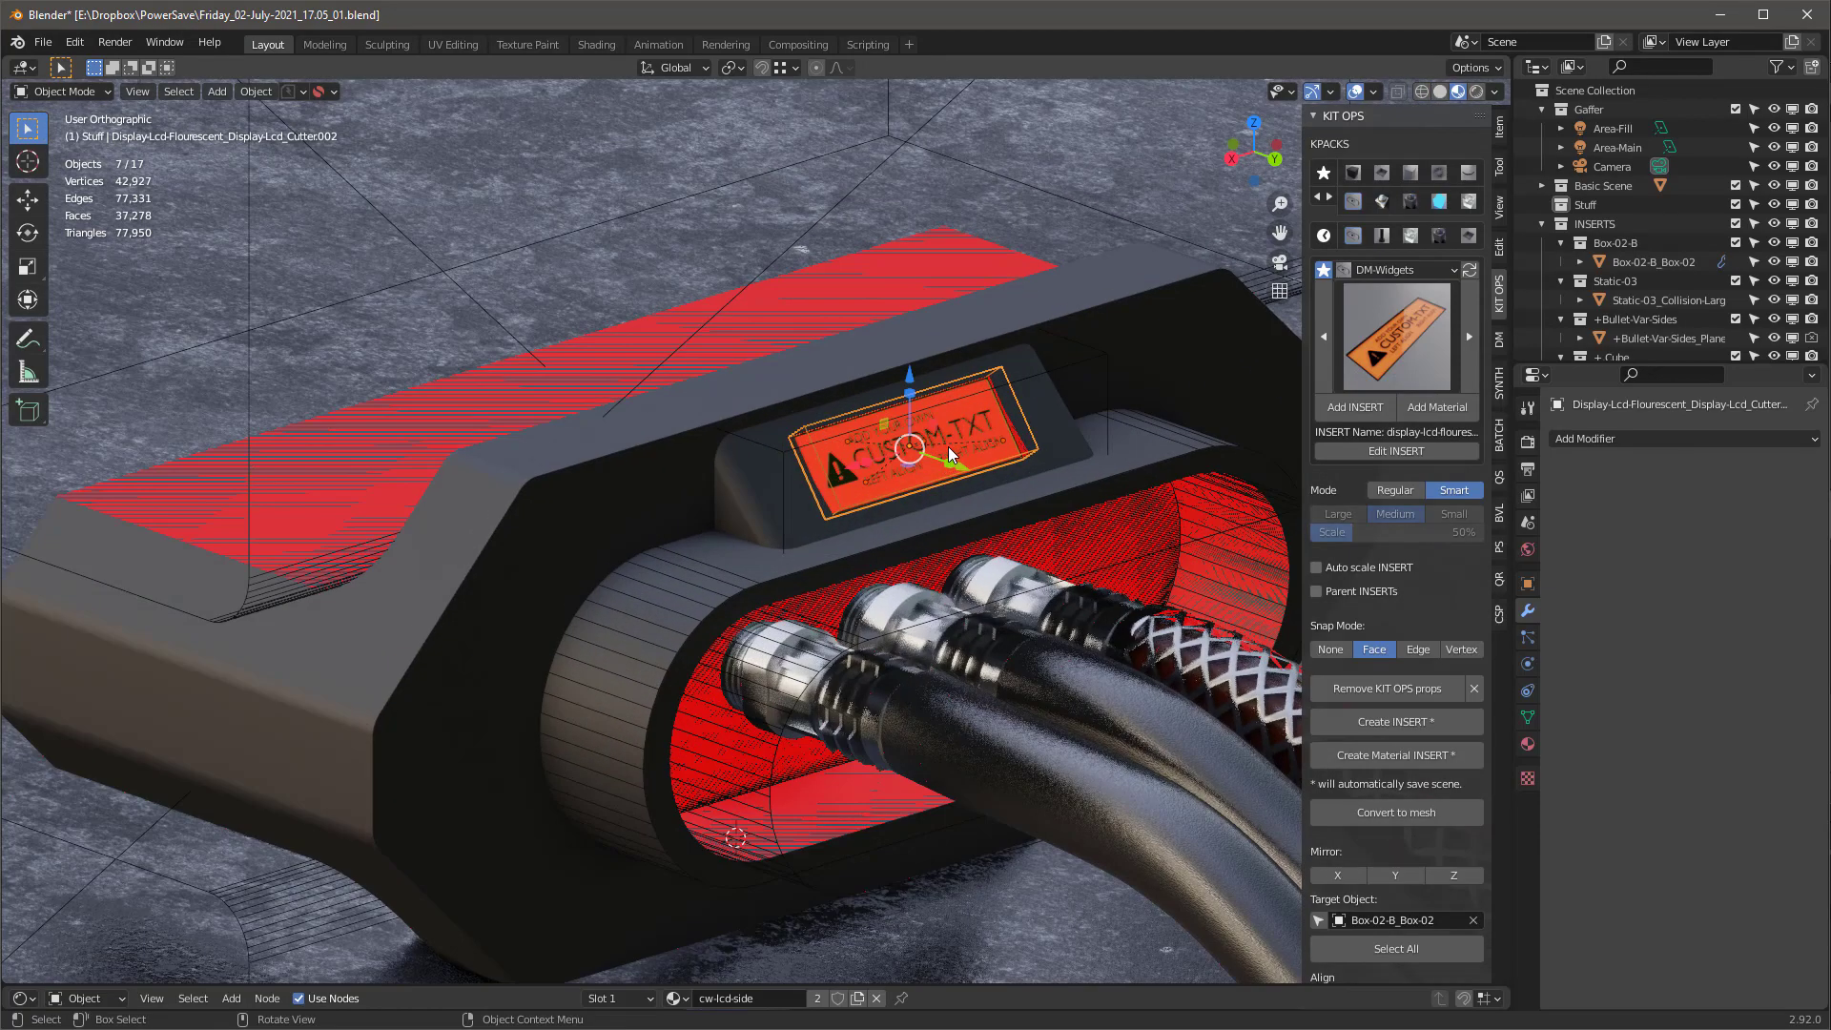
Choose the bolt-allen insert from the DM-Widgets KPACK in KIT OPS
scroll(944, 427, "down", 2)
middle_click_drag(939, 404, 977, 364)
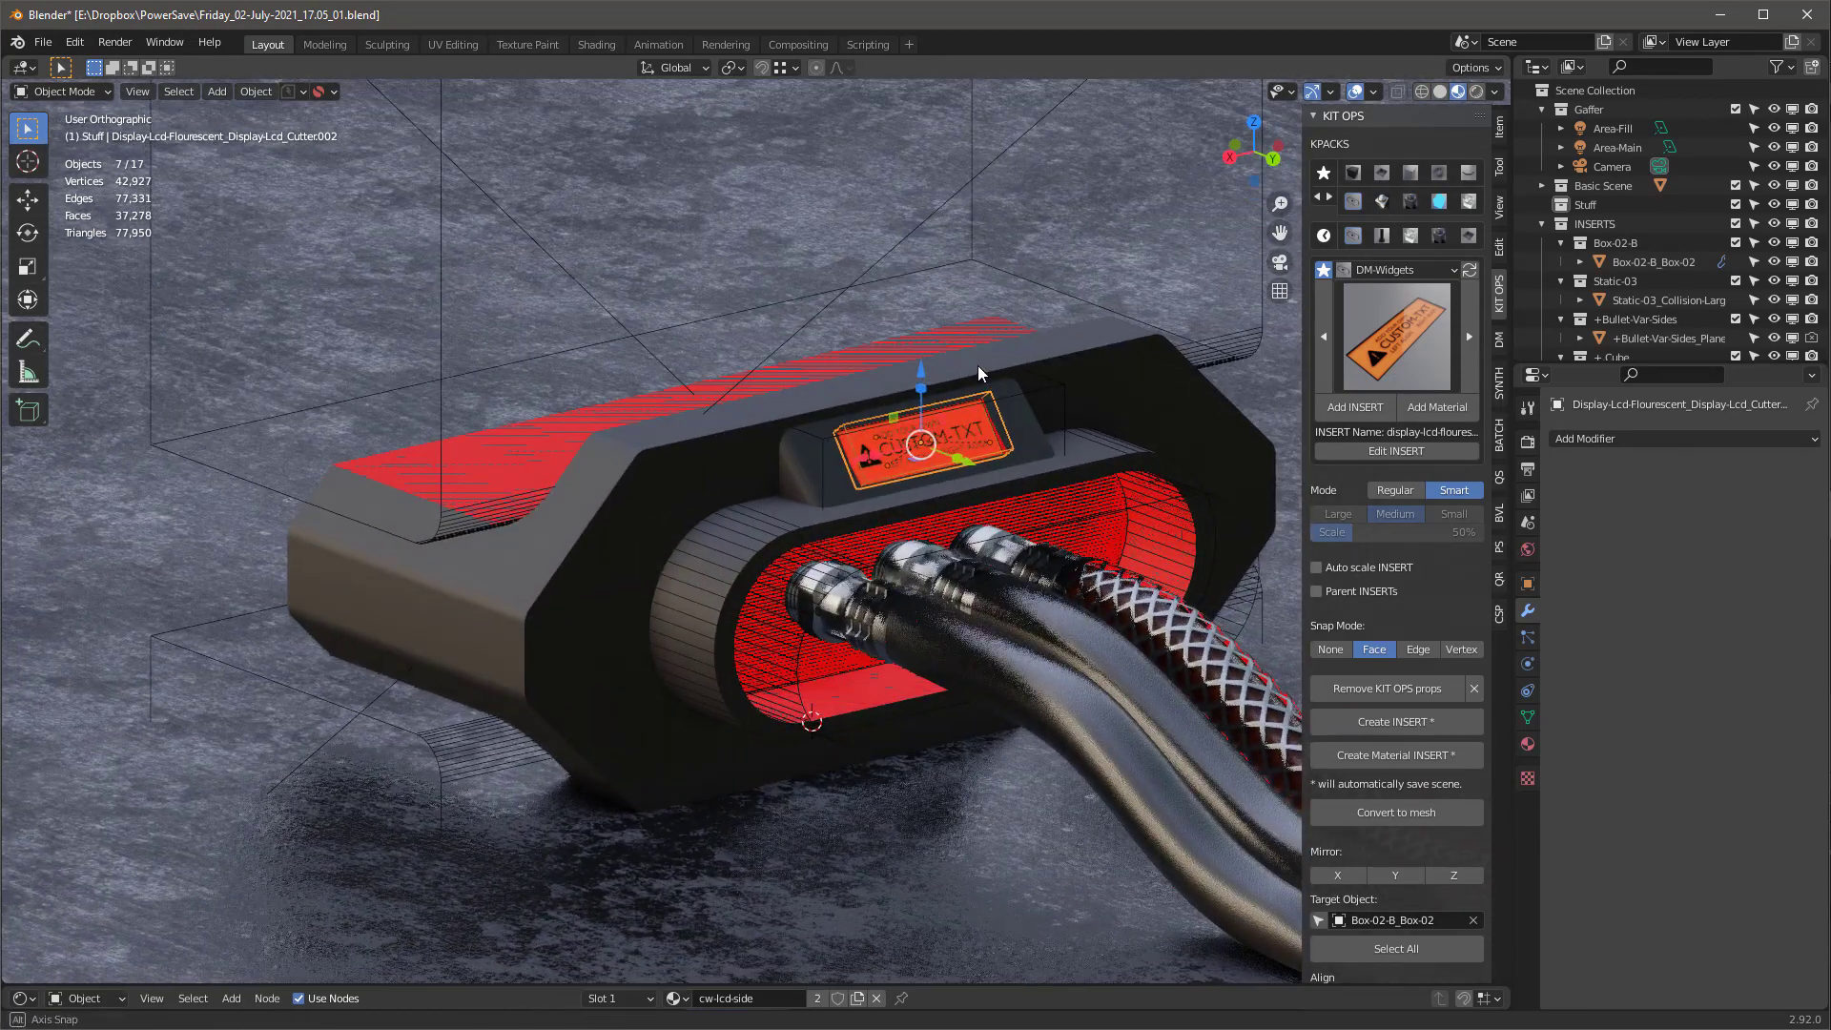
left_click(1392, 269)
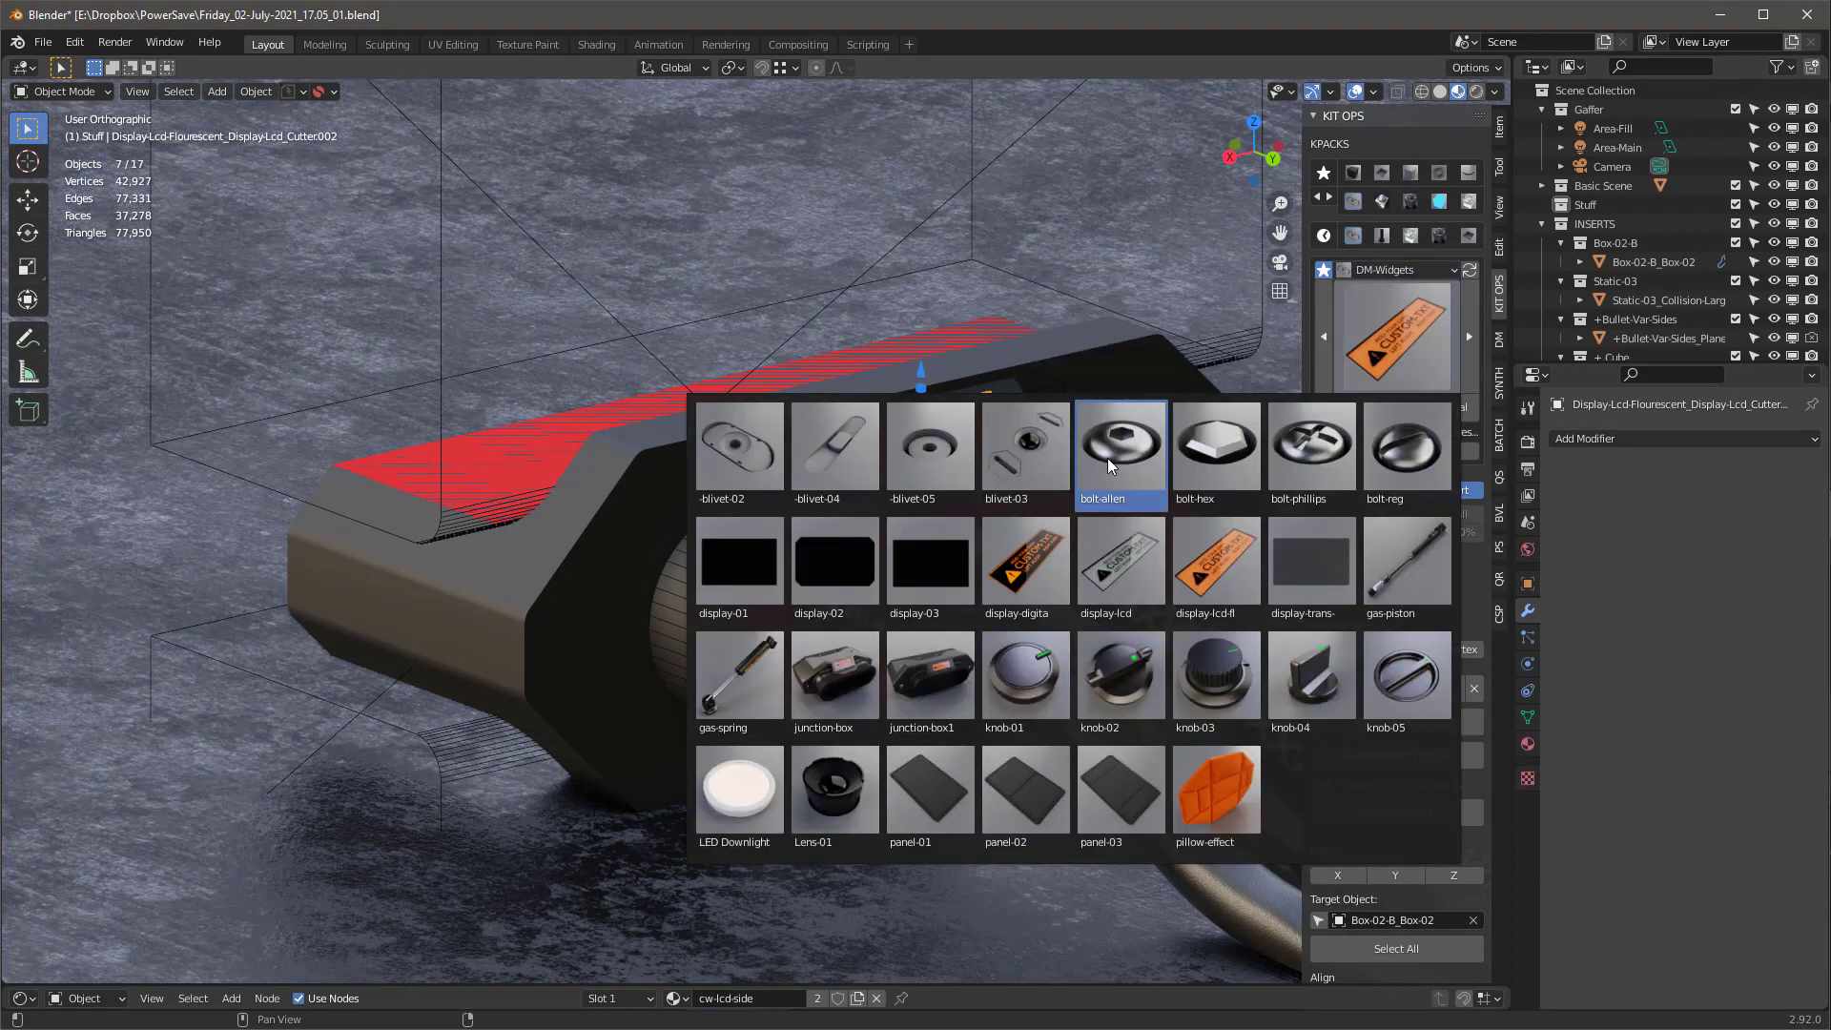
left_click(1107, 458)
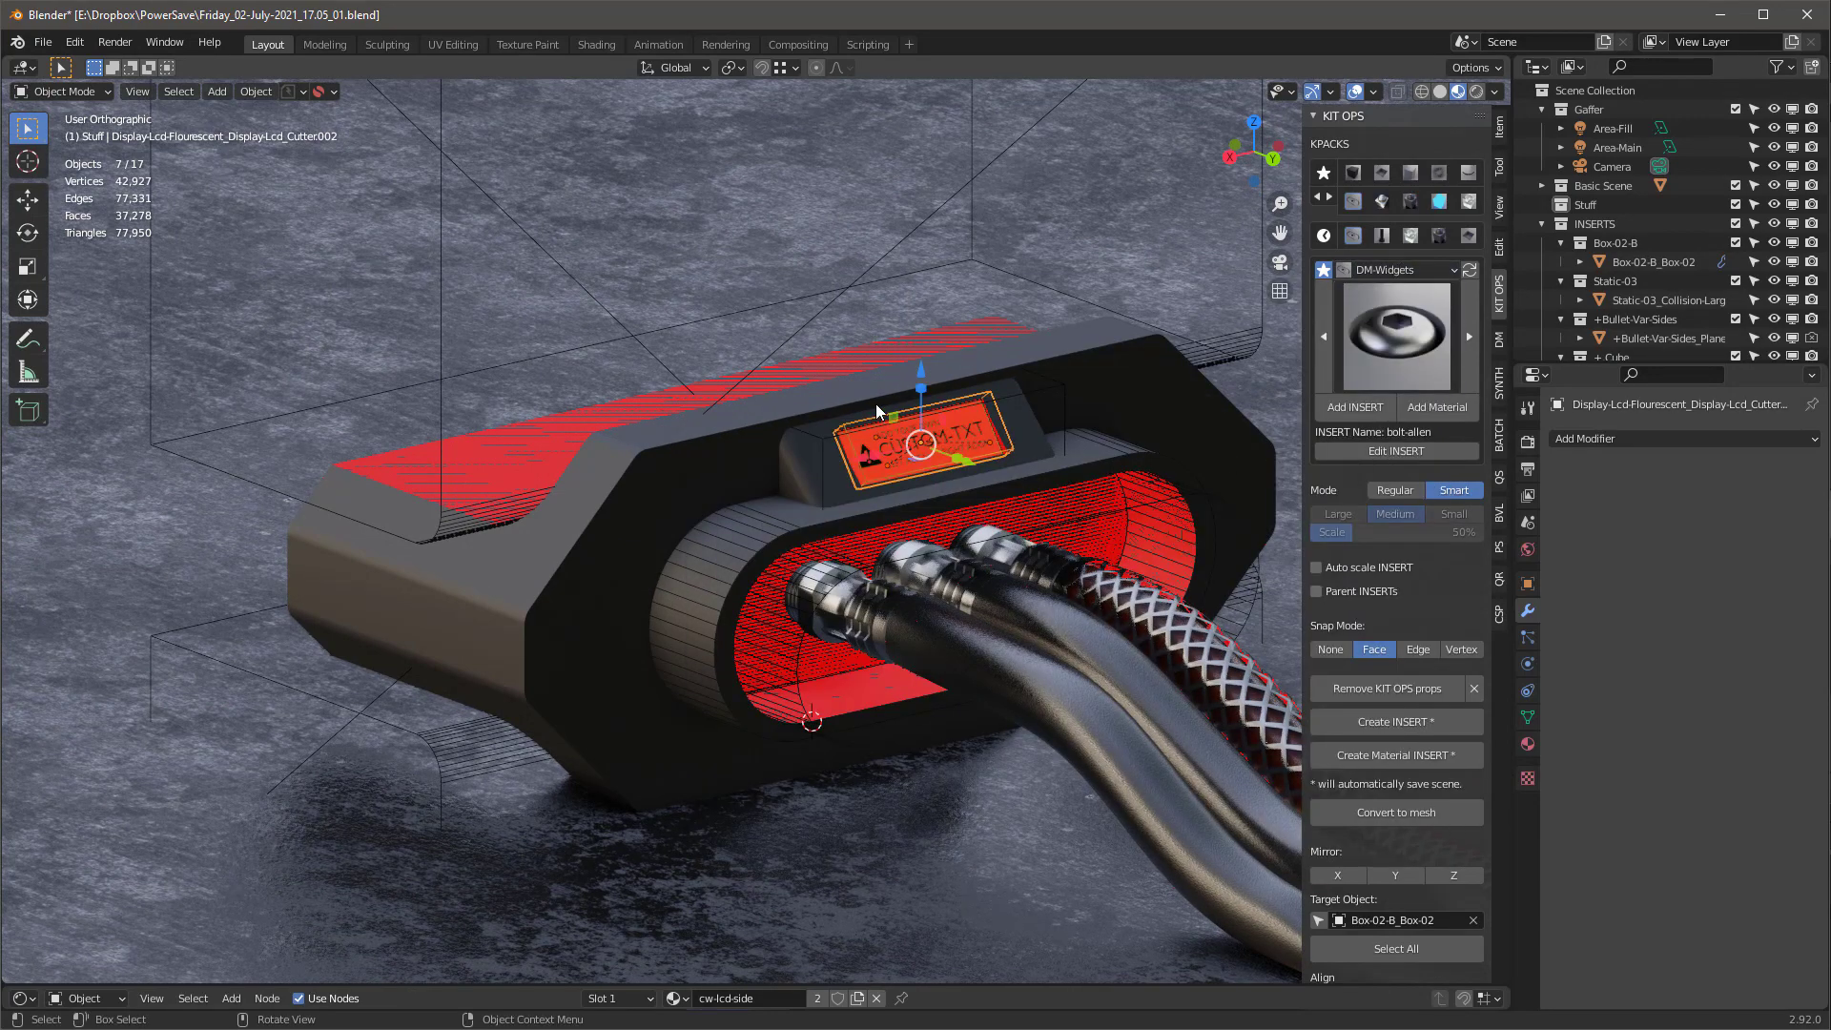
scroll(873, 397, "down", 1)
scroll(861, 466, "up", 1)
left_click(1354, 407)
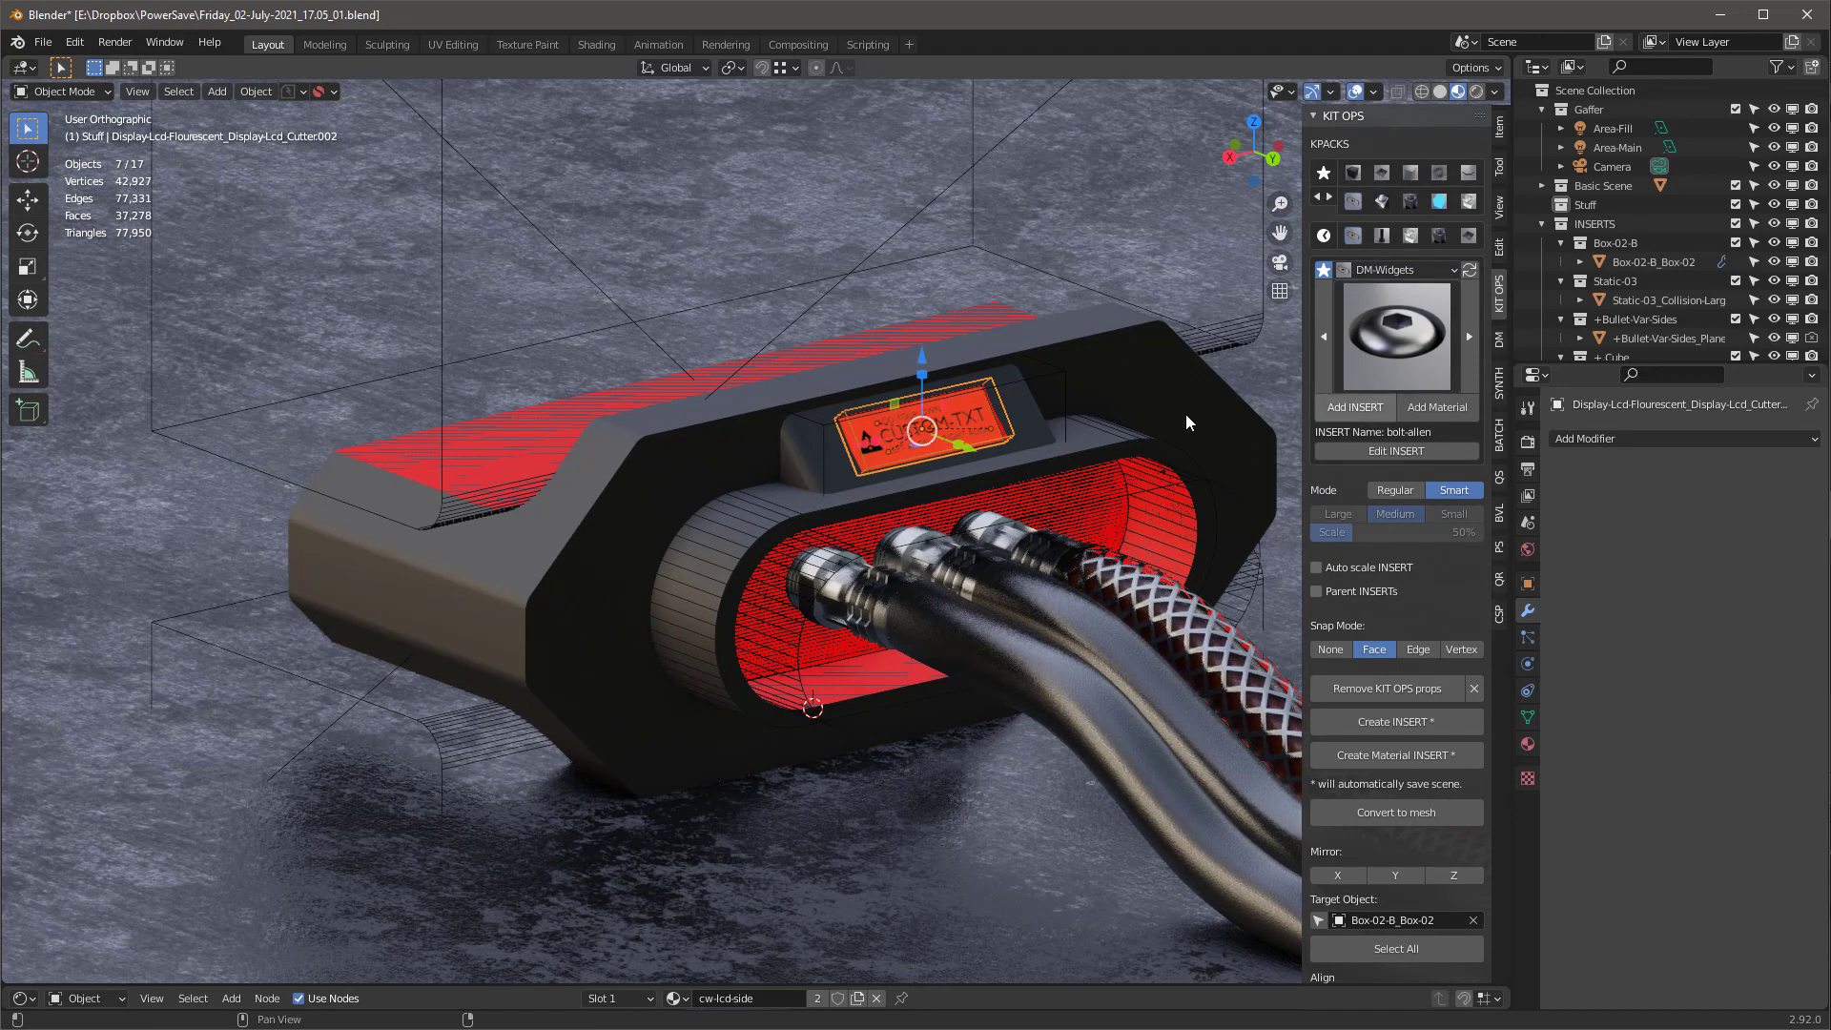
left_click(733, 444)
left_click(1362, 405)
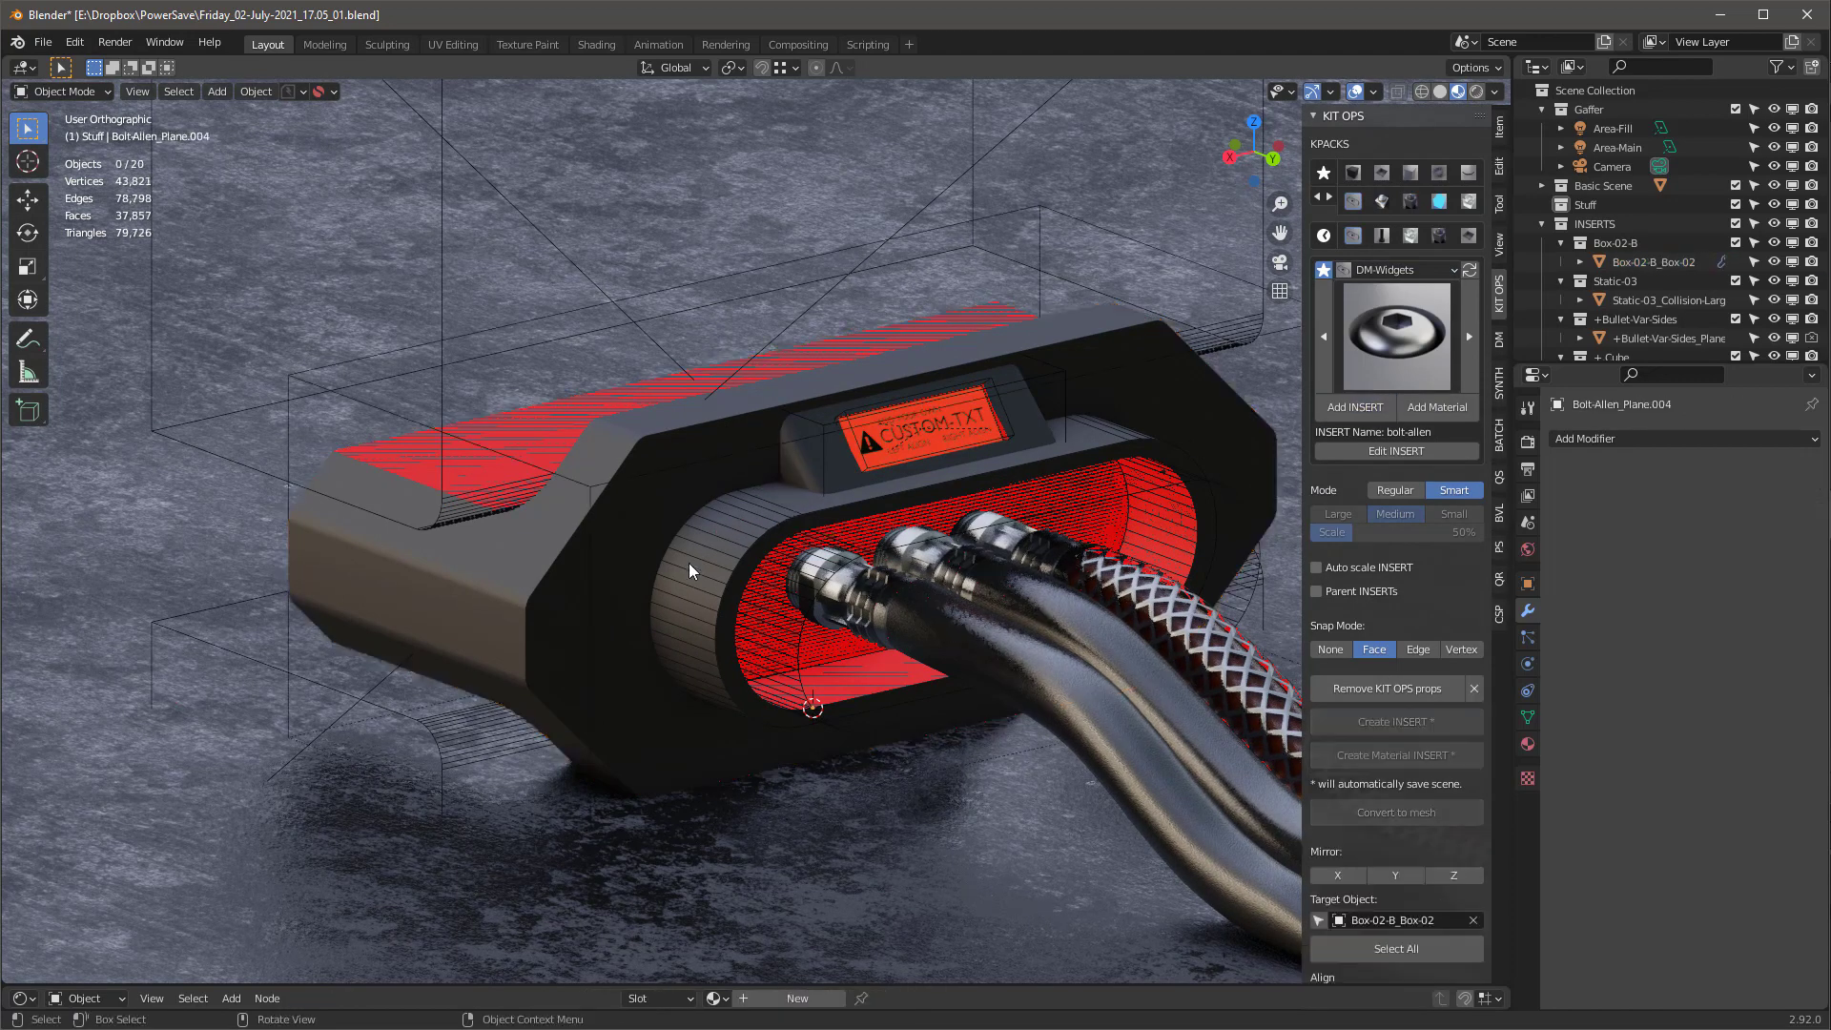
Add the Allen bolt insert to the box's front face, scaled down and snapped to the center of the outer edge beside the cable socket
left_click(608, 650)
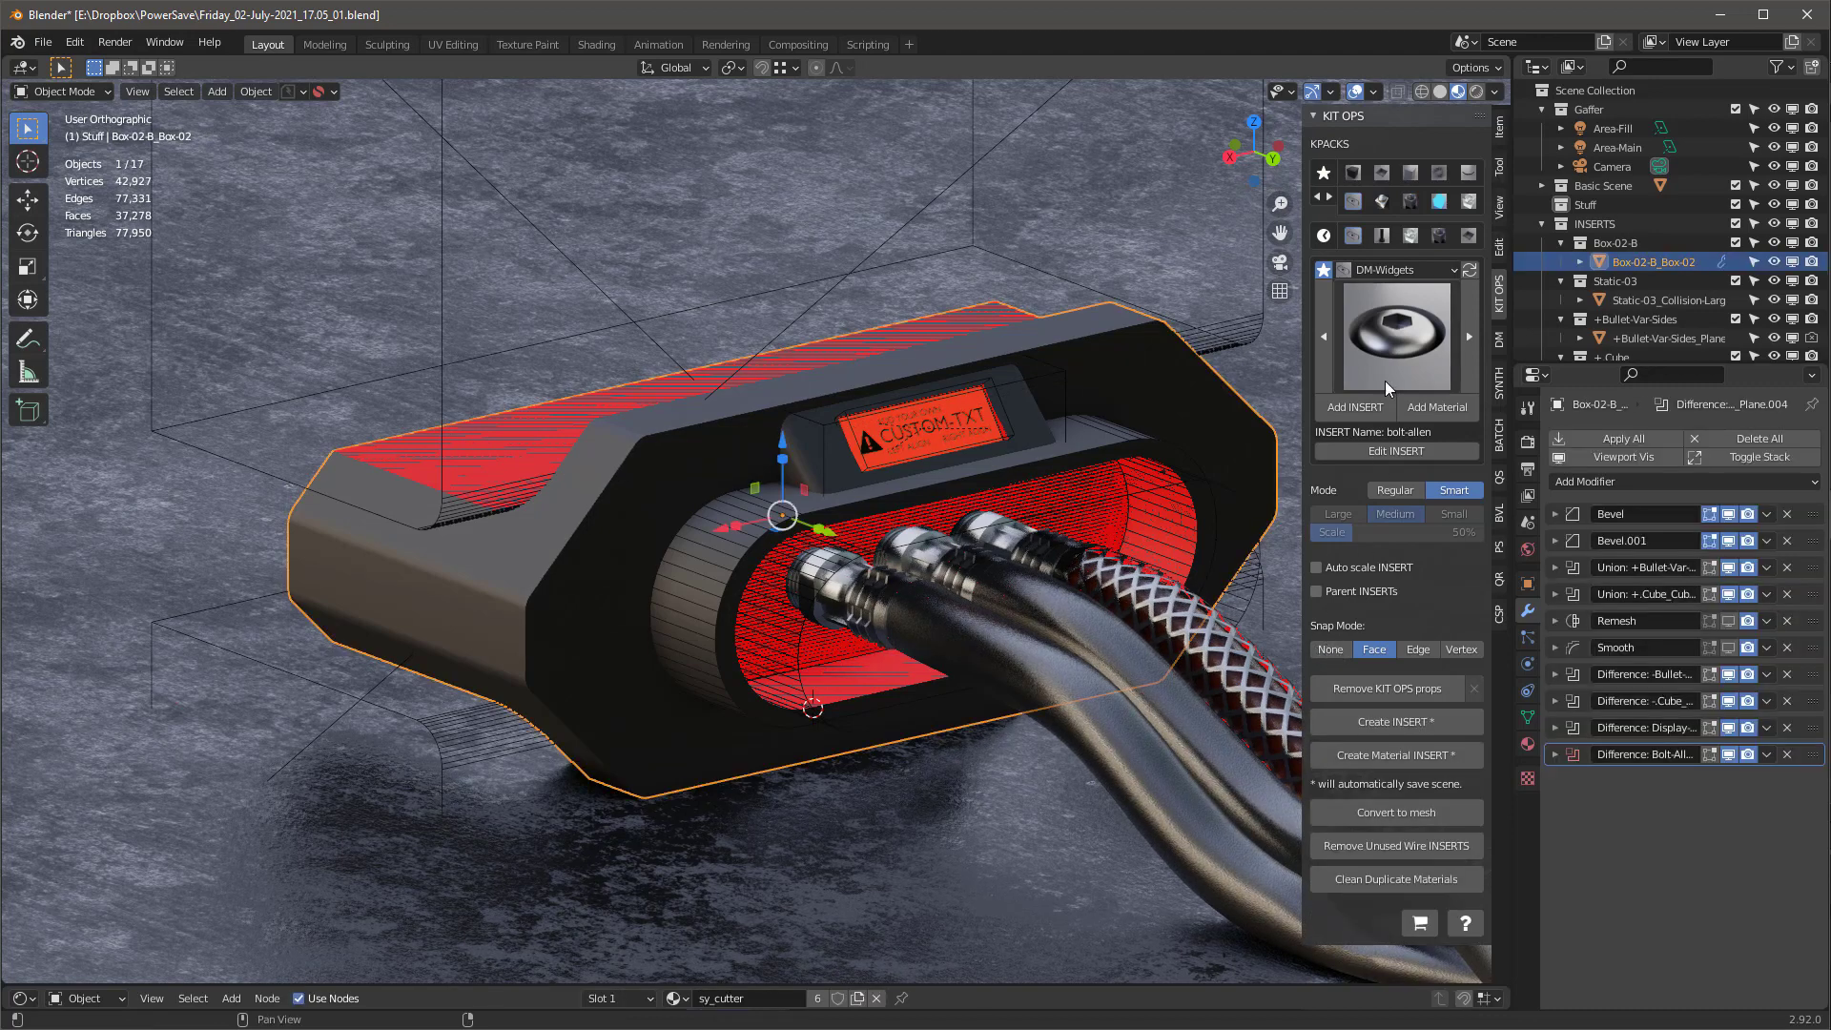
left_click(1354, 406)
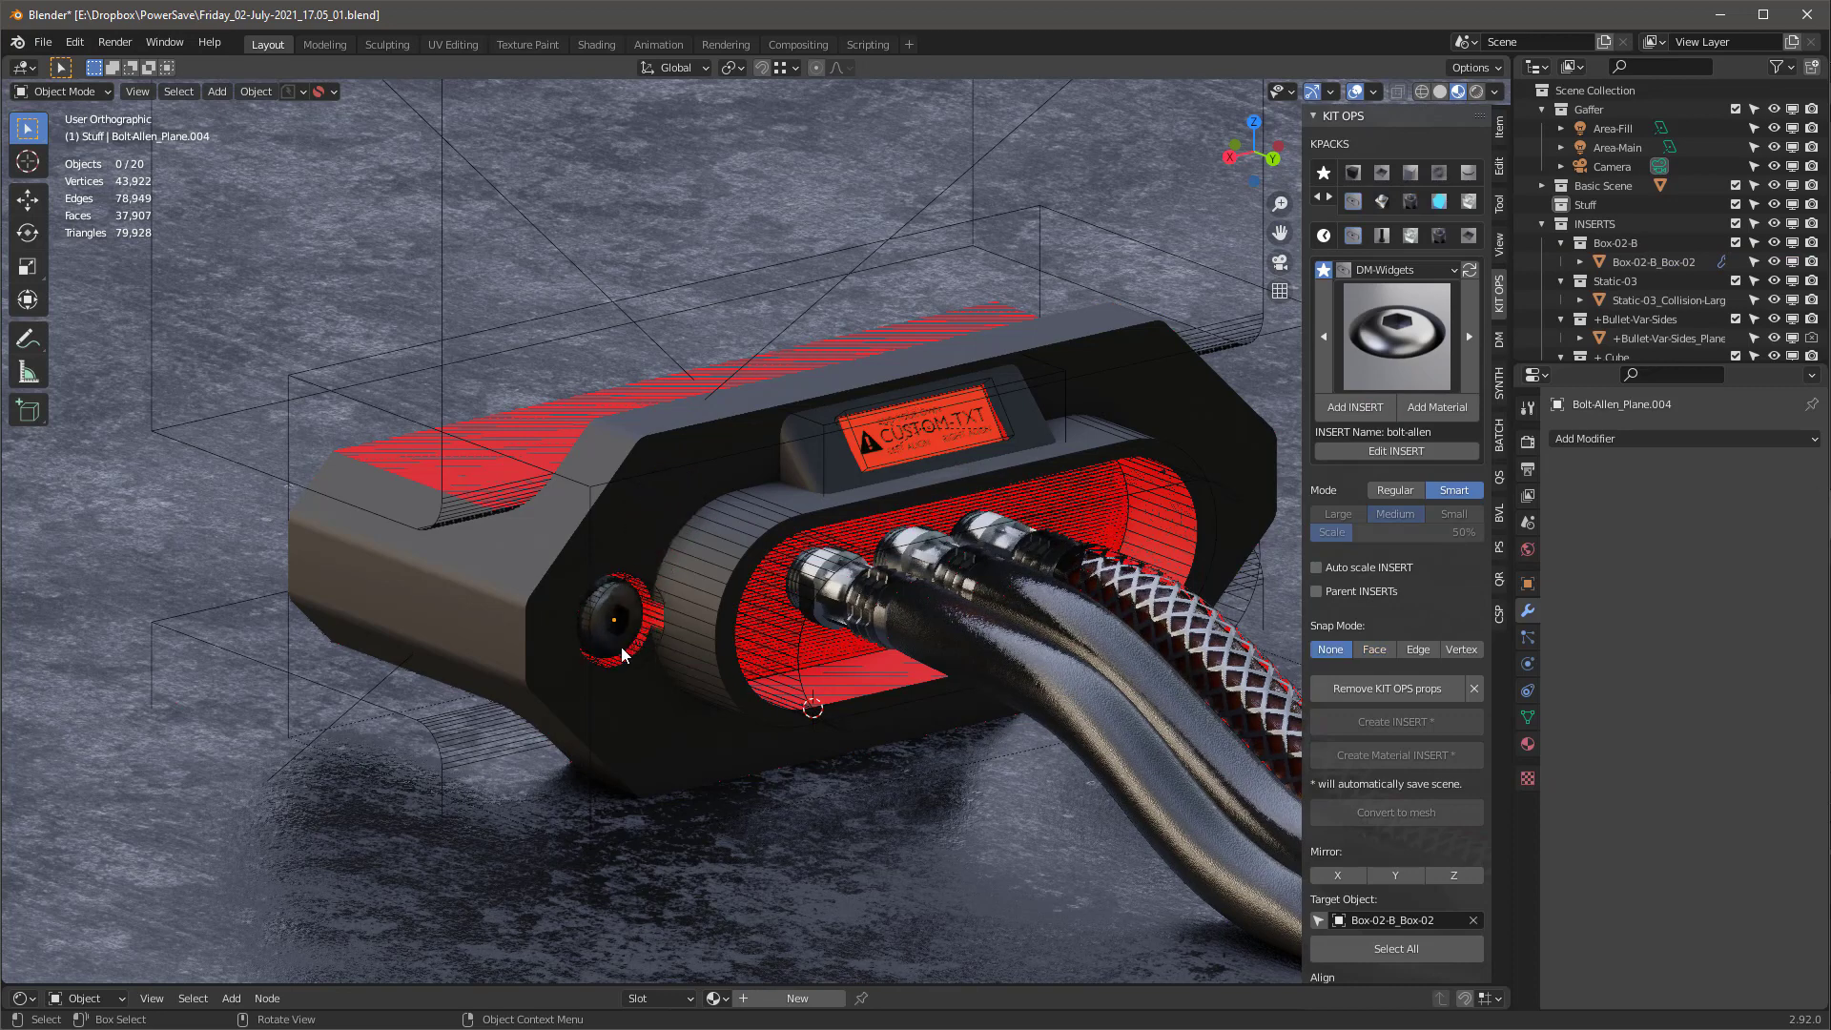
scroll(613, 661, "down", 3)
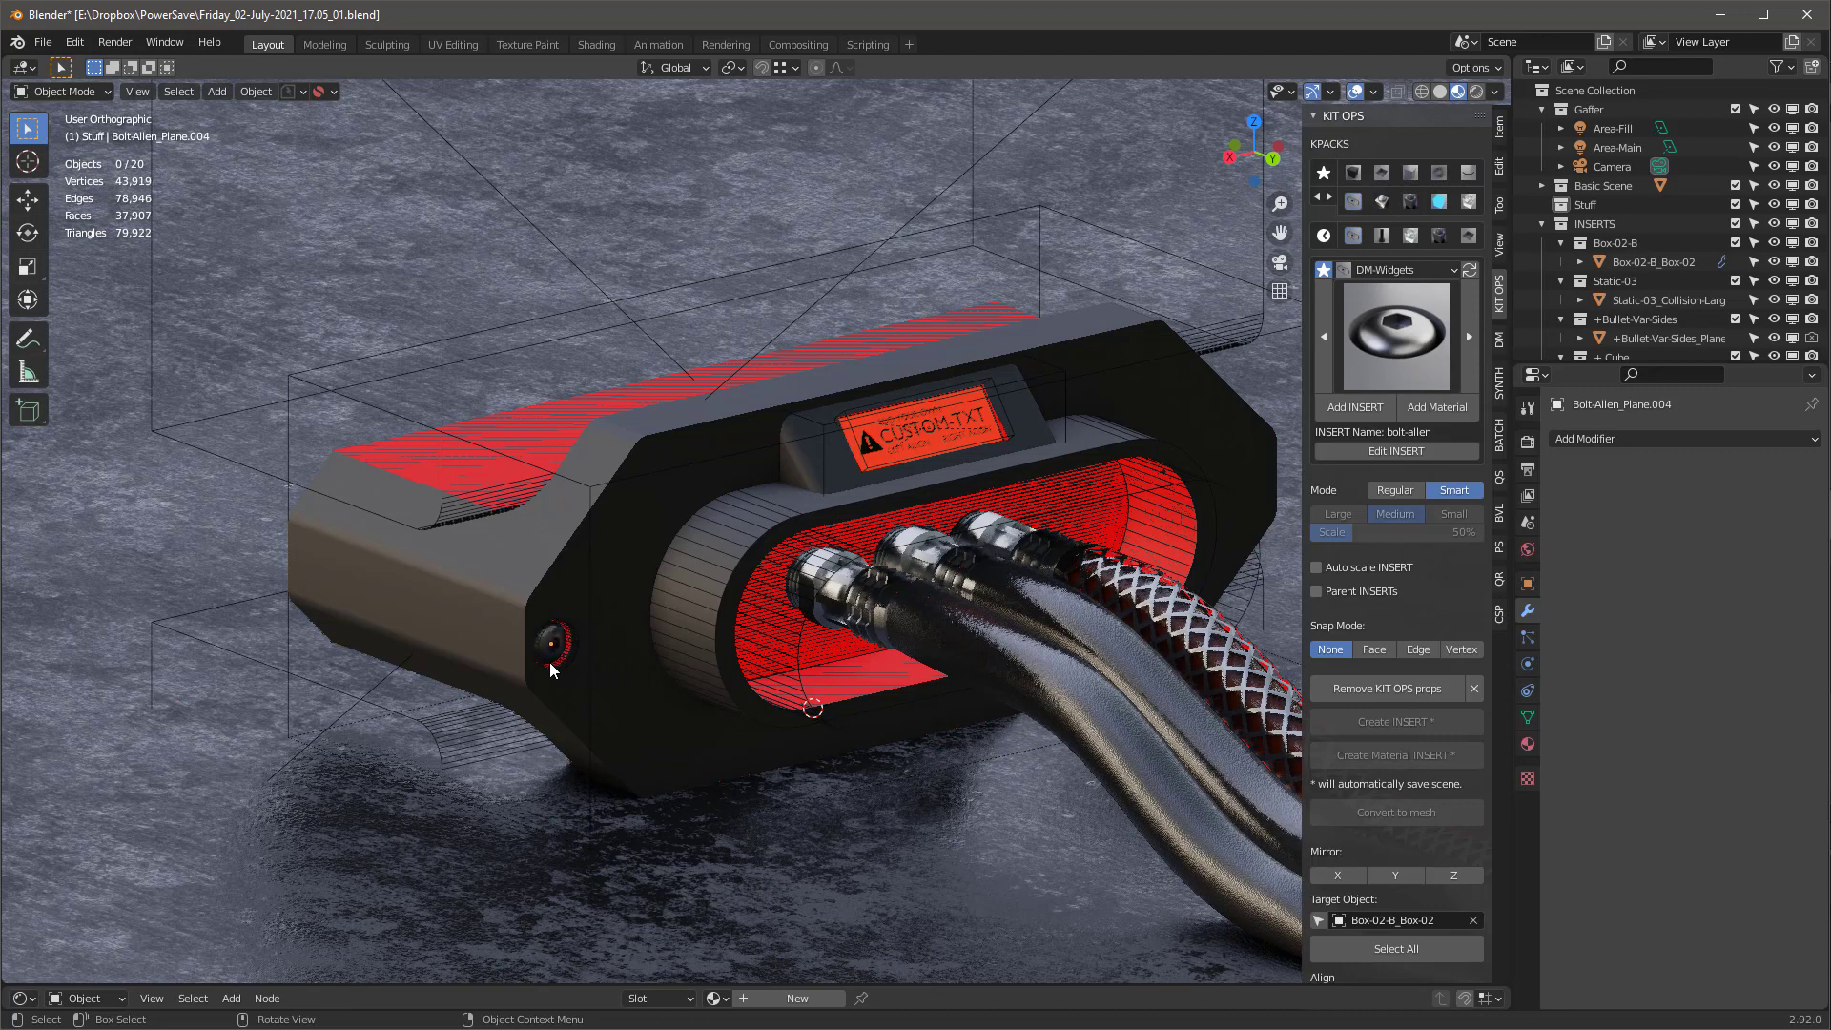
key("e")
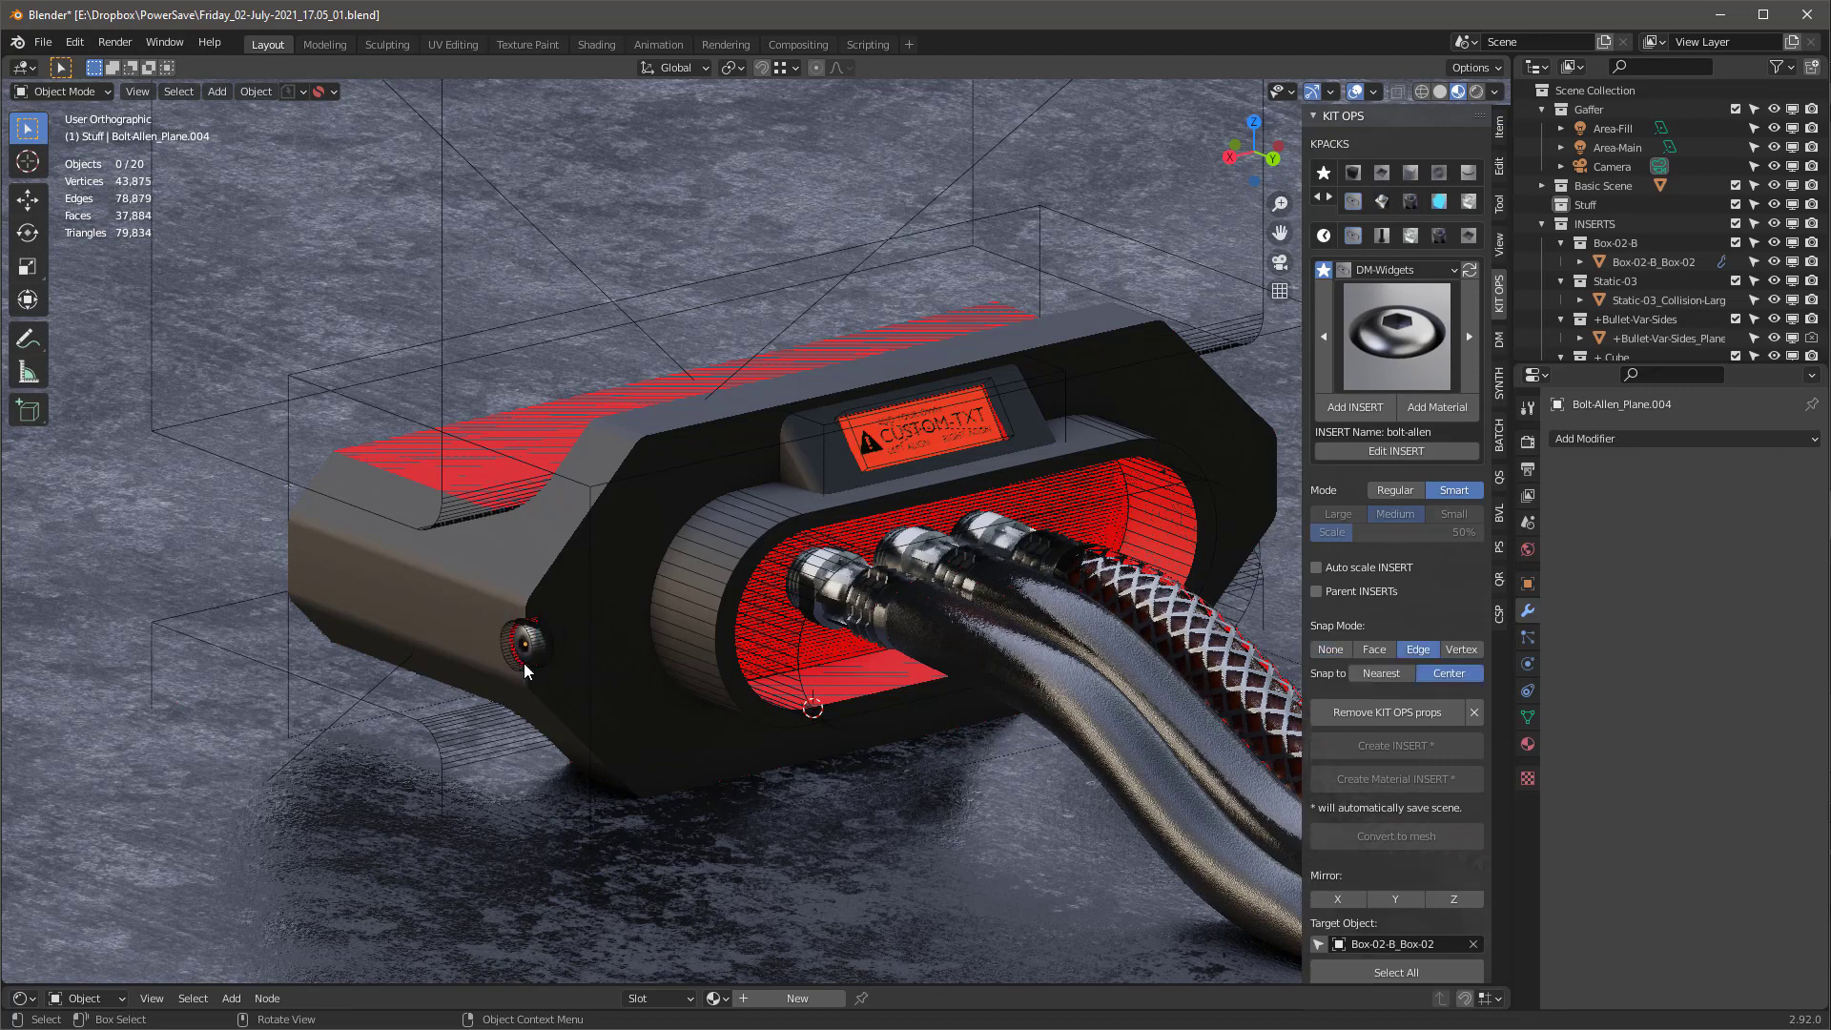
key("e")
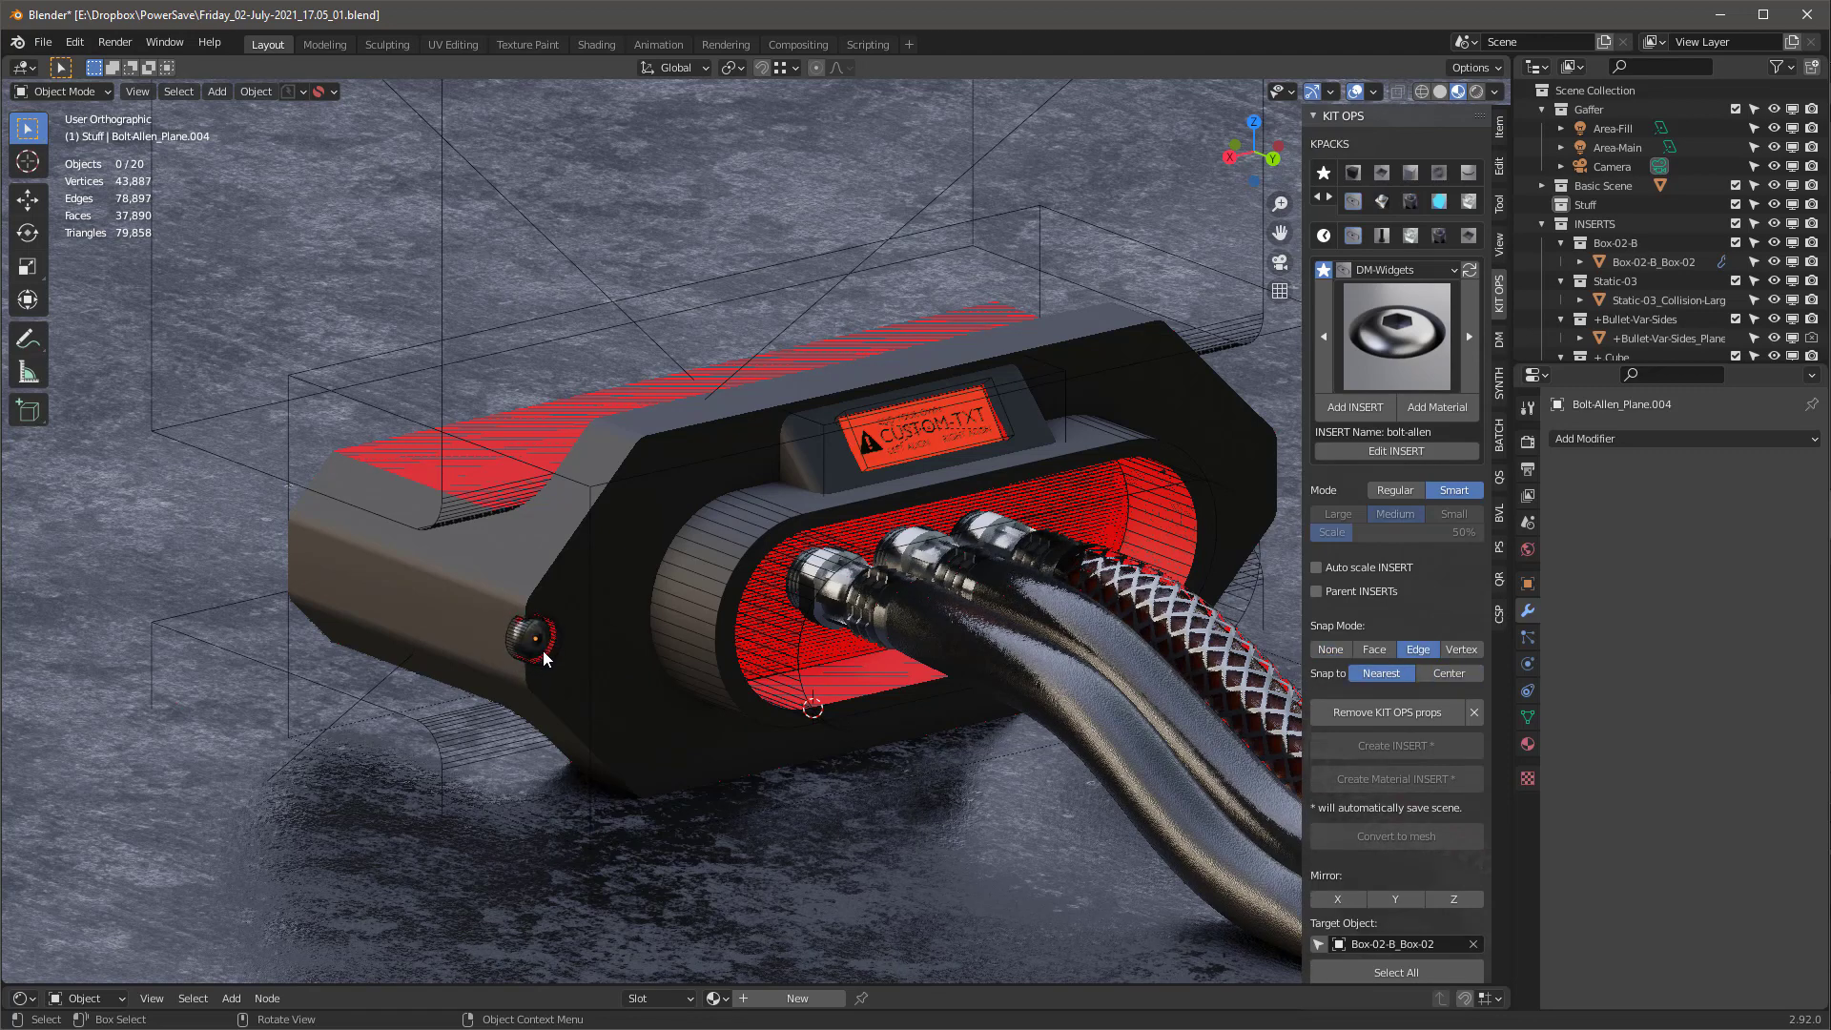
key("c")
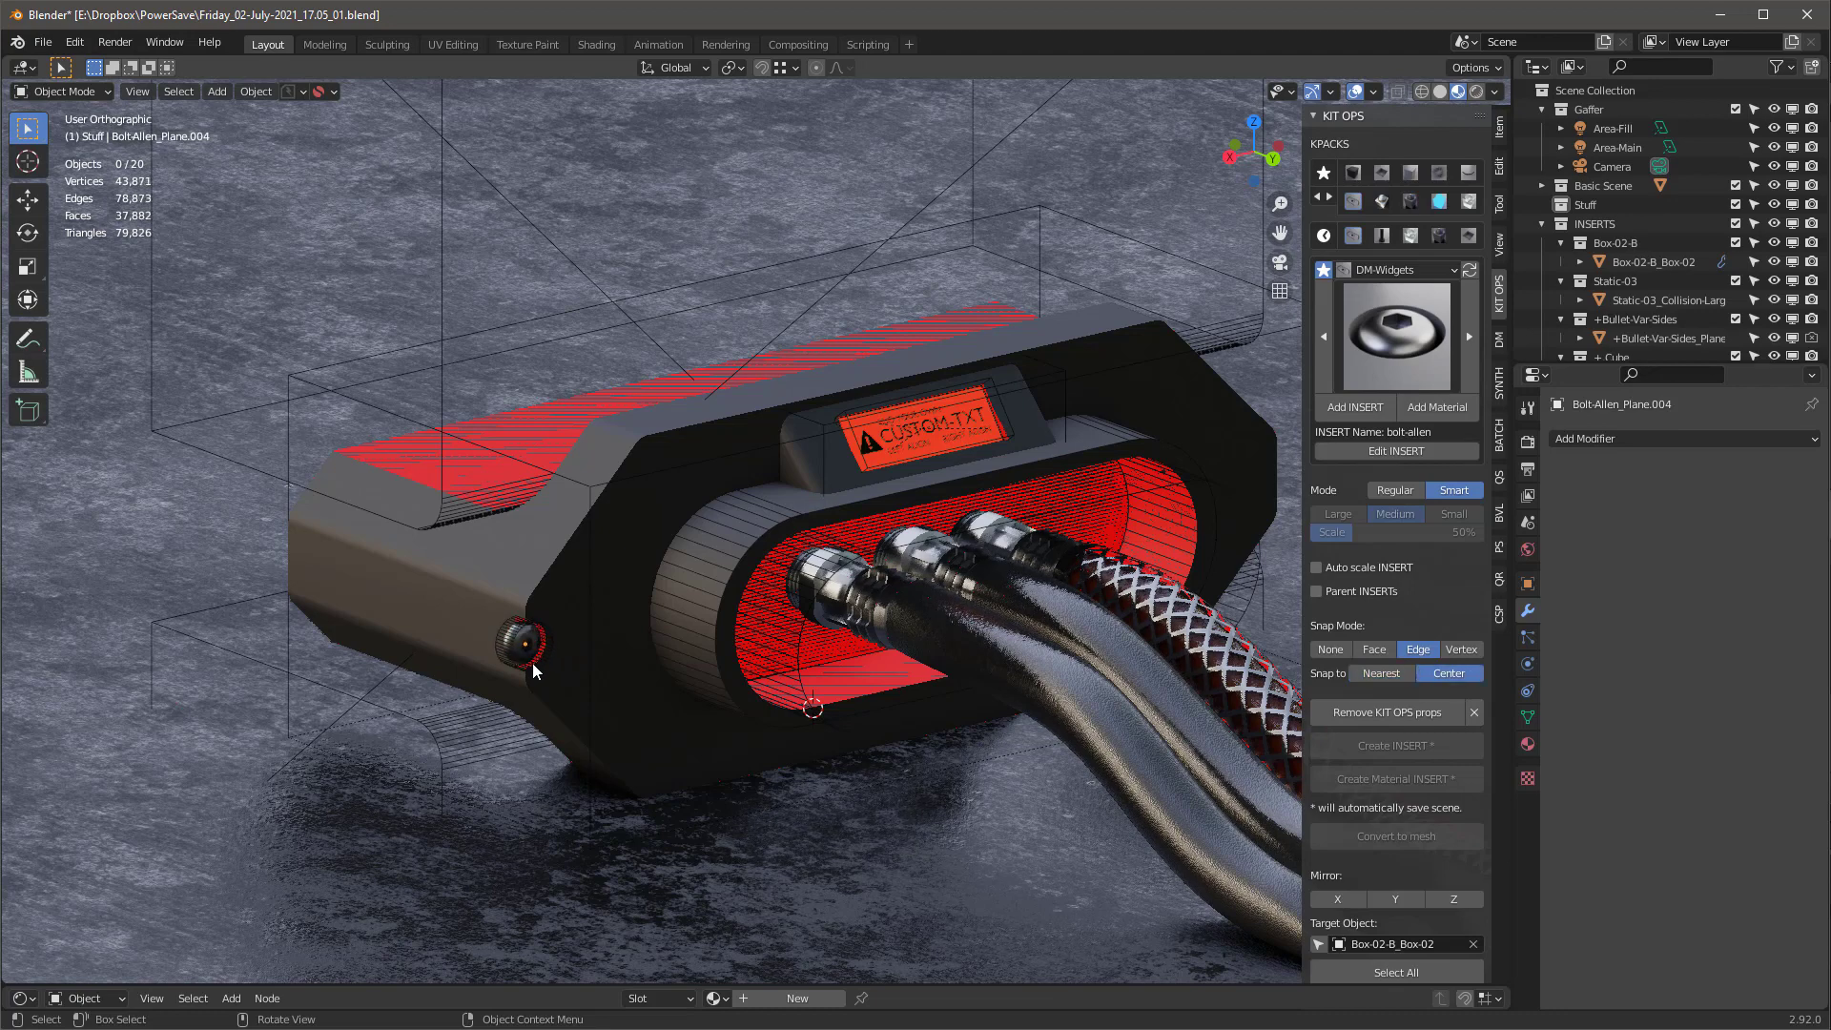
left_click(532, 661)
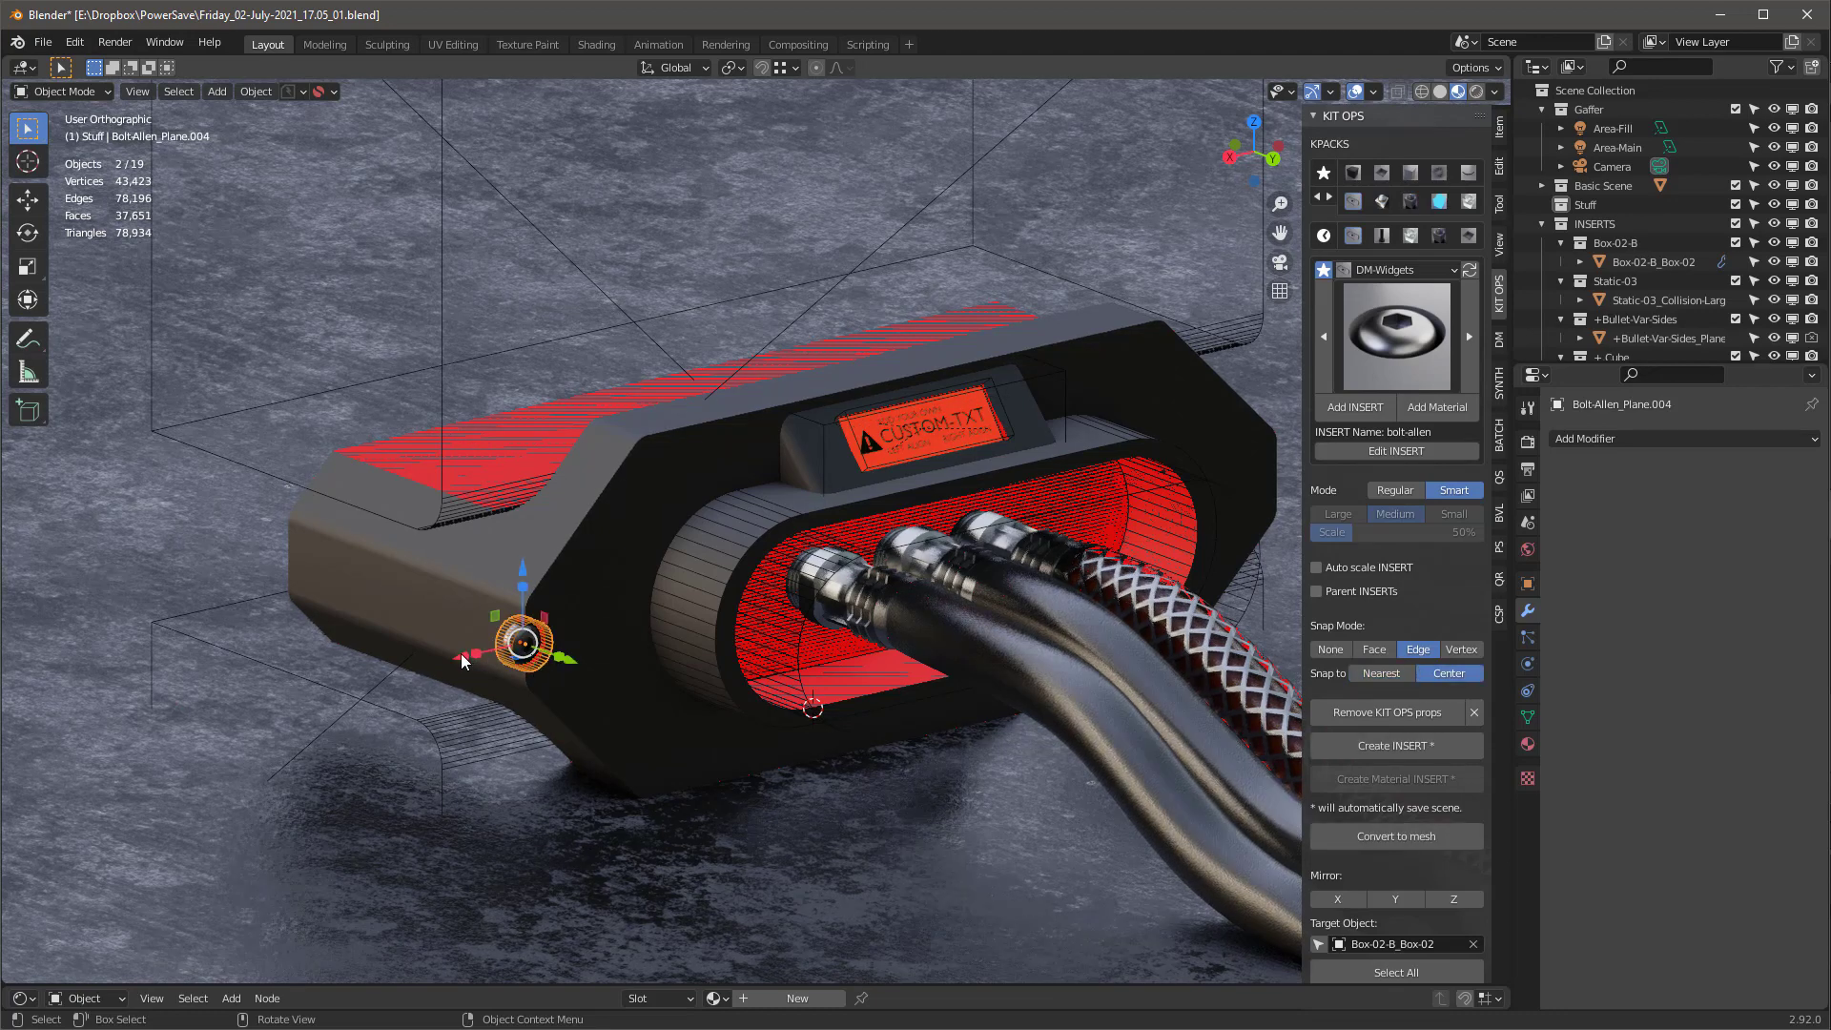
Move the front bolt inward along X from the outer edge and mirror it across the box on X
left_click_drag(461, 660, 517, 647)
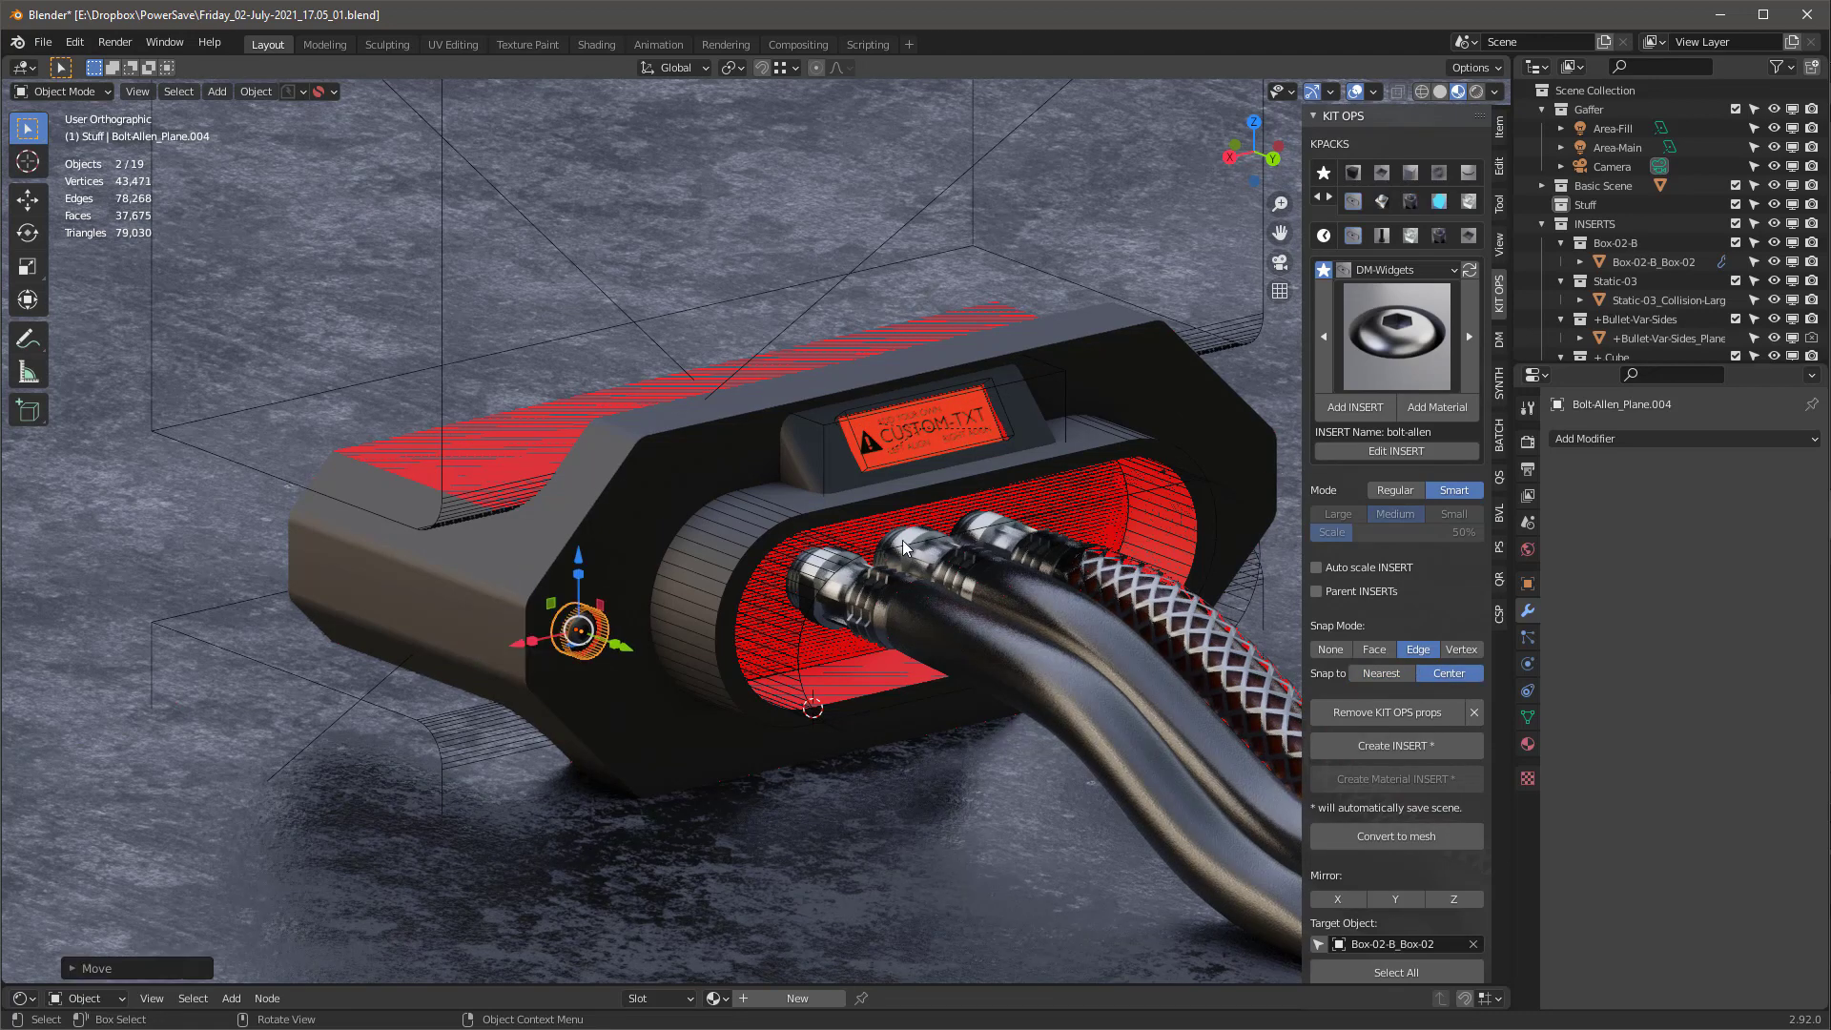
left_click(1336, 902)
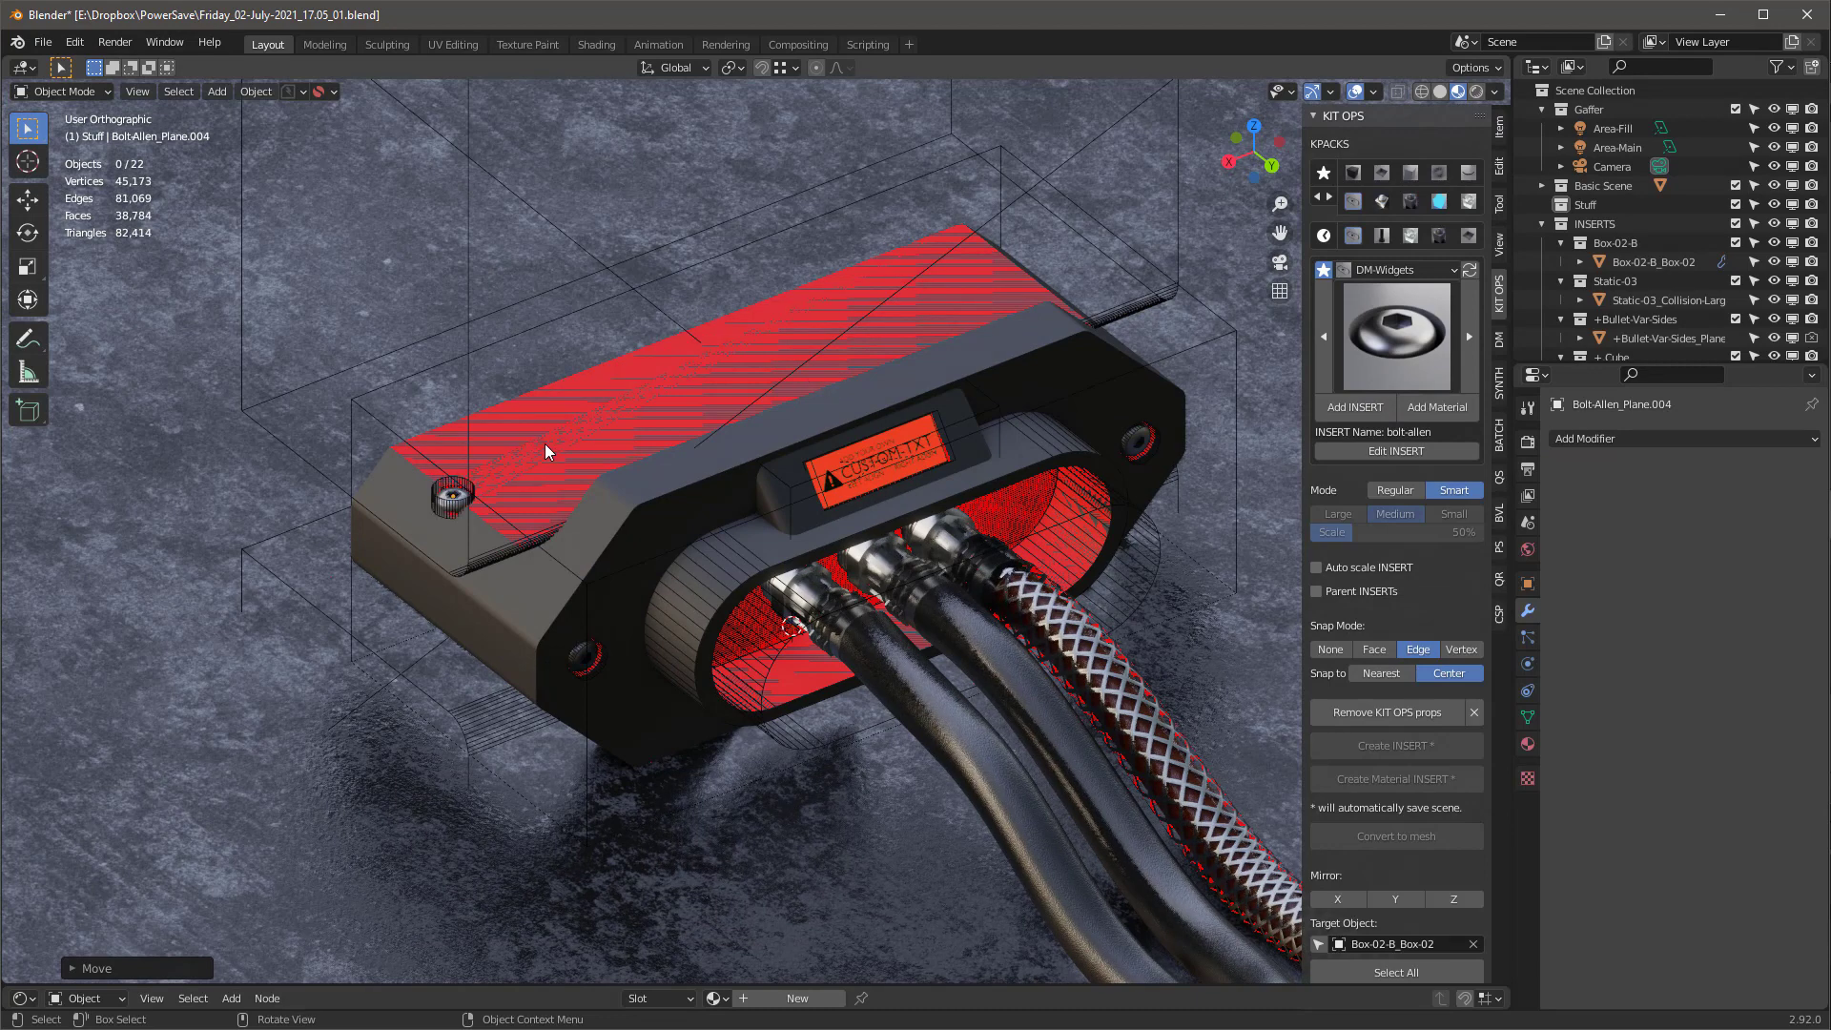
Place another Allen bolt near one end of the box's top face with snapping set to None, and mirror it on X
key("e")
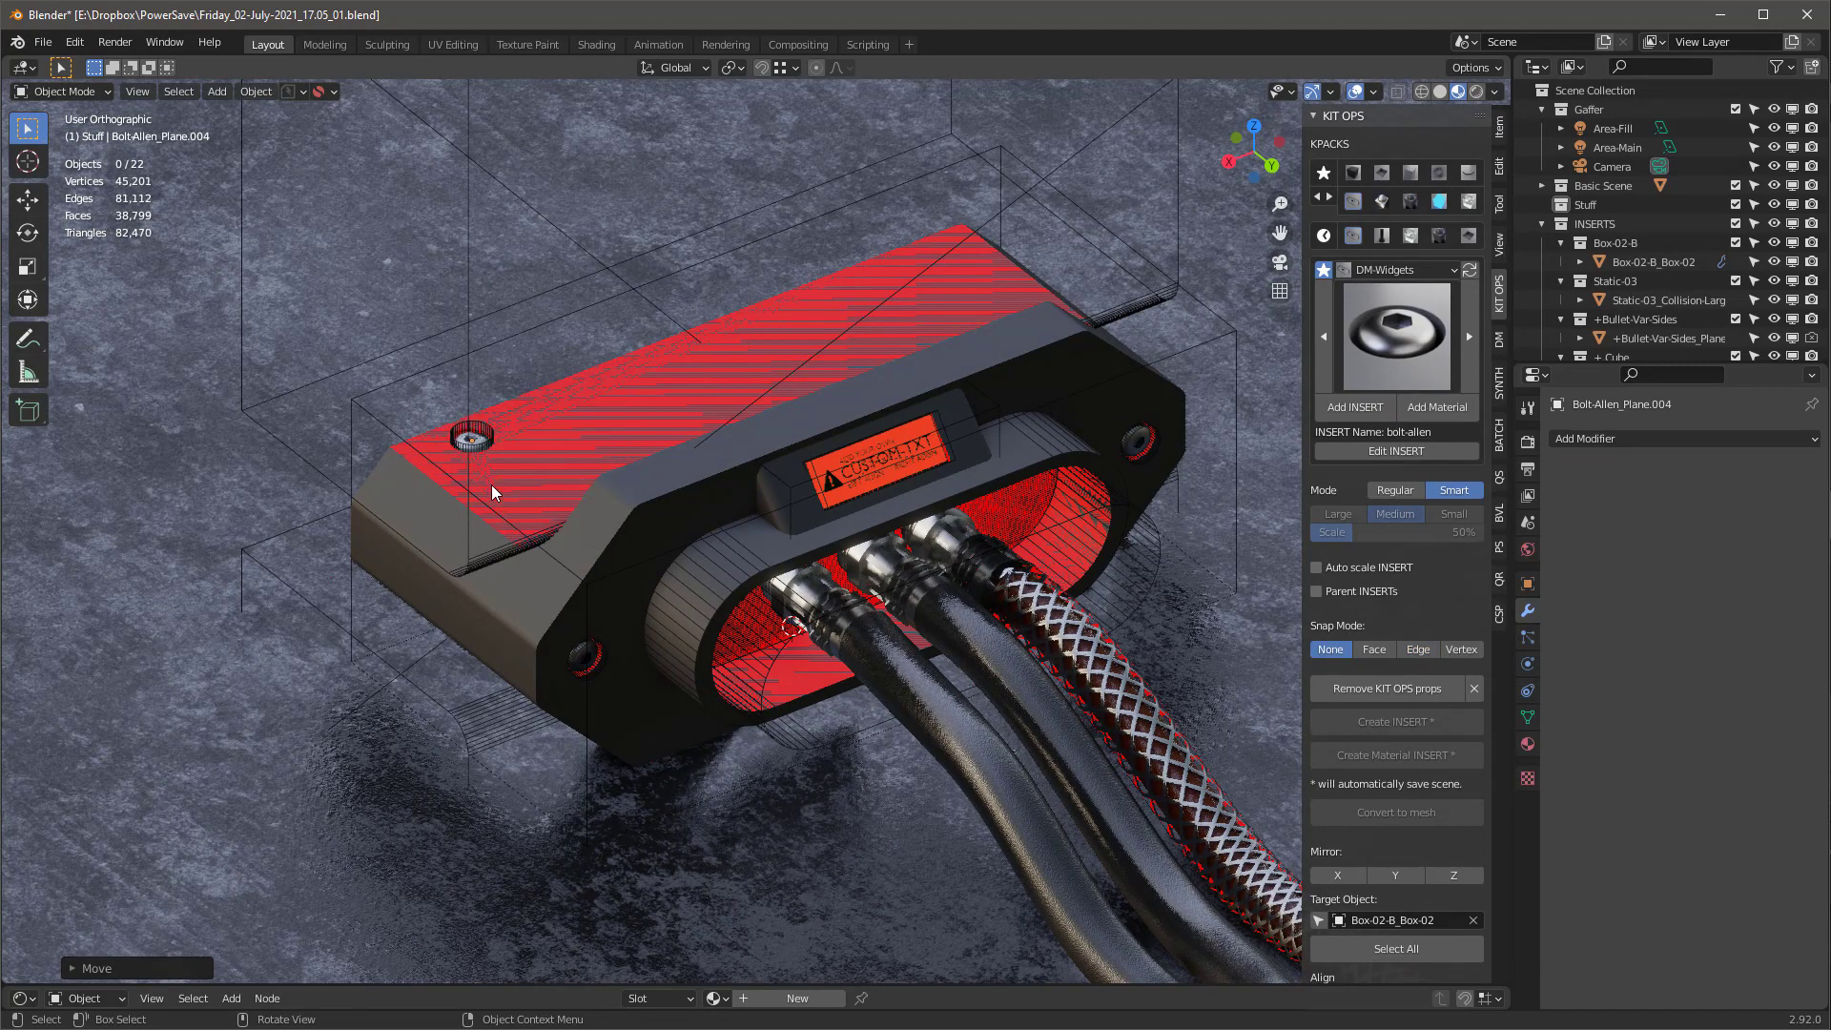
left_click(500, 494)
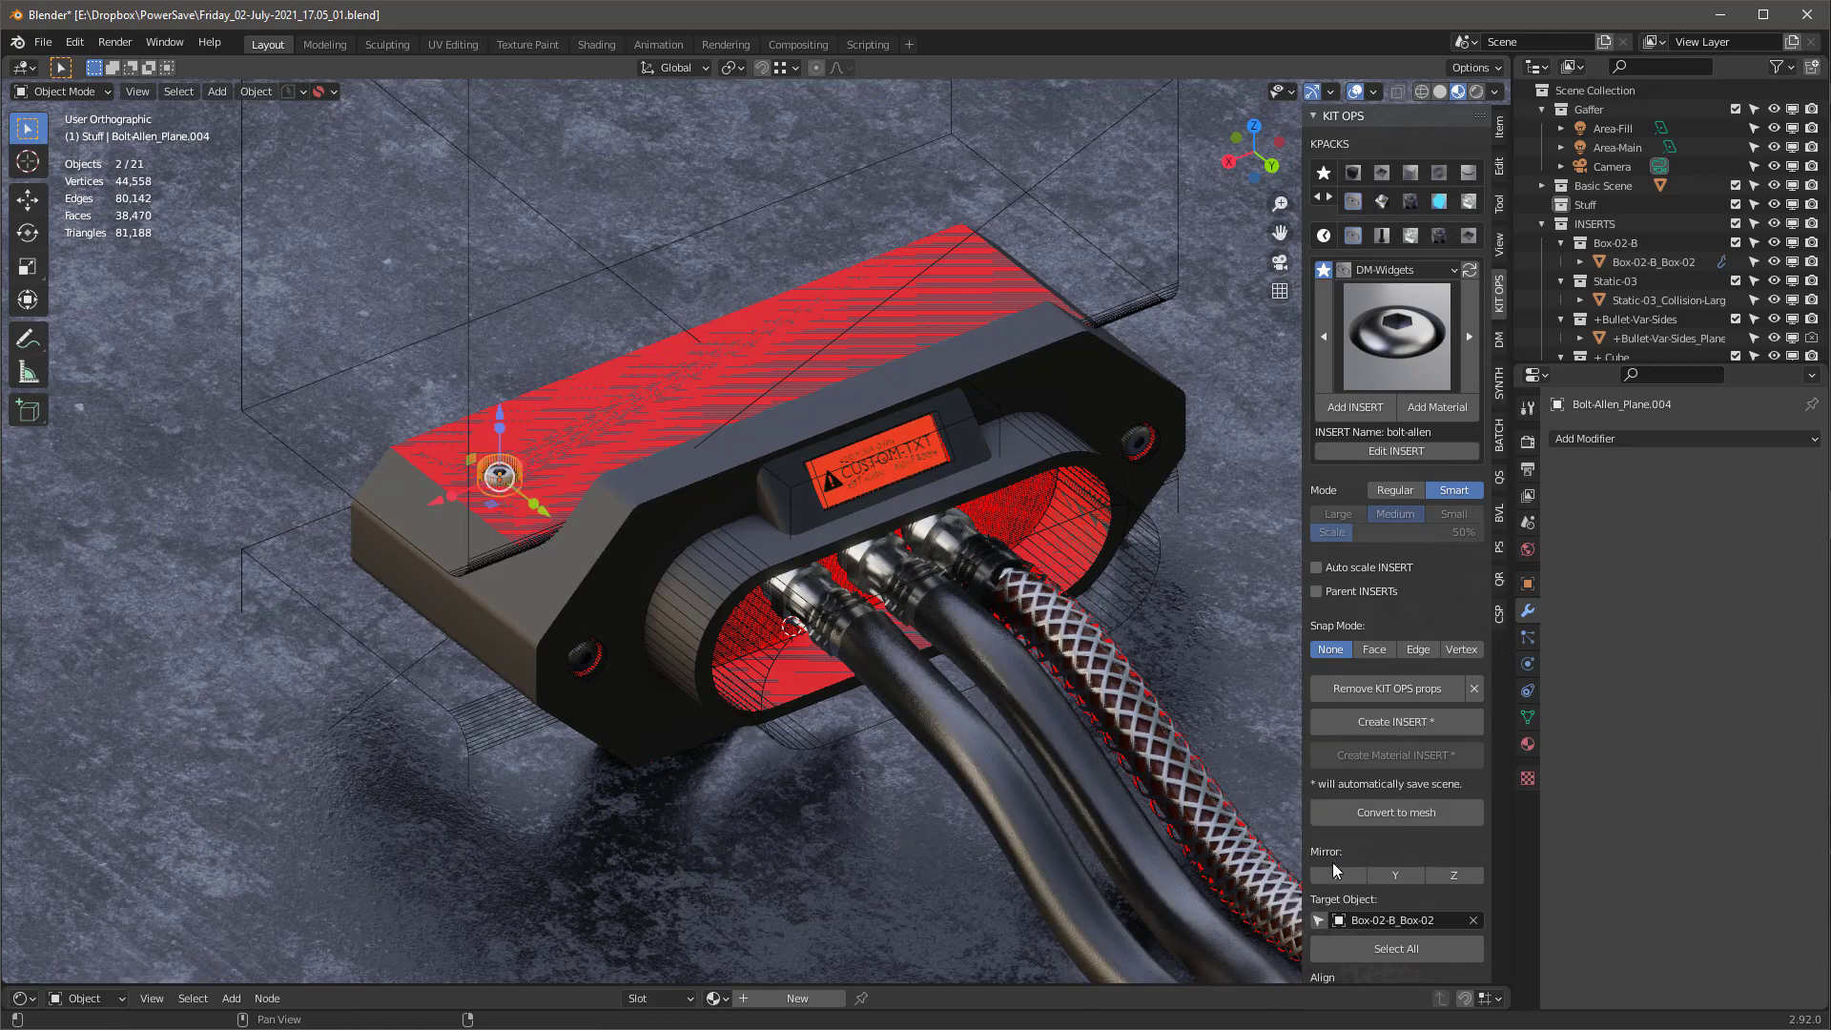
left_click(1336, 876)
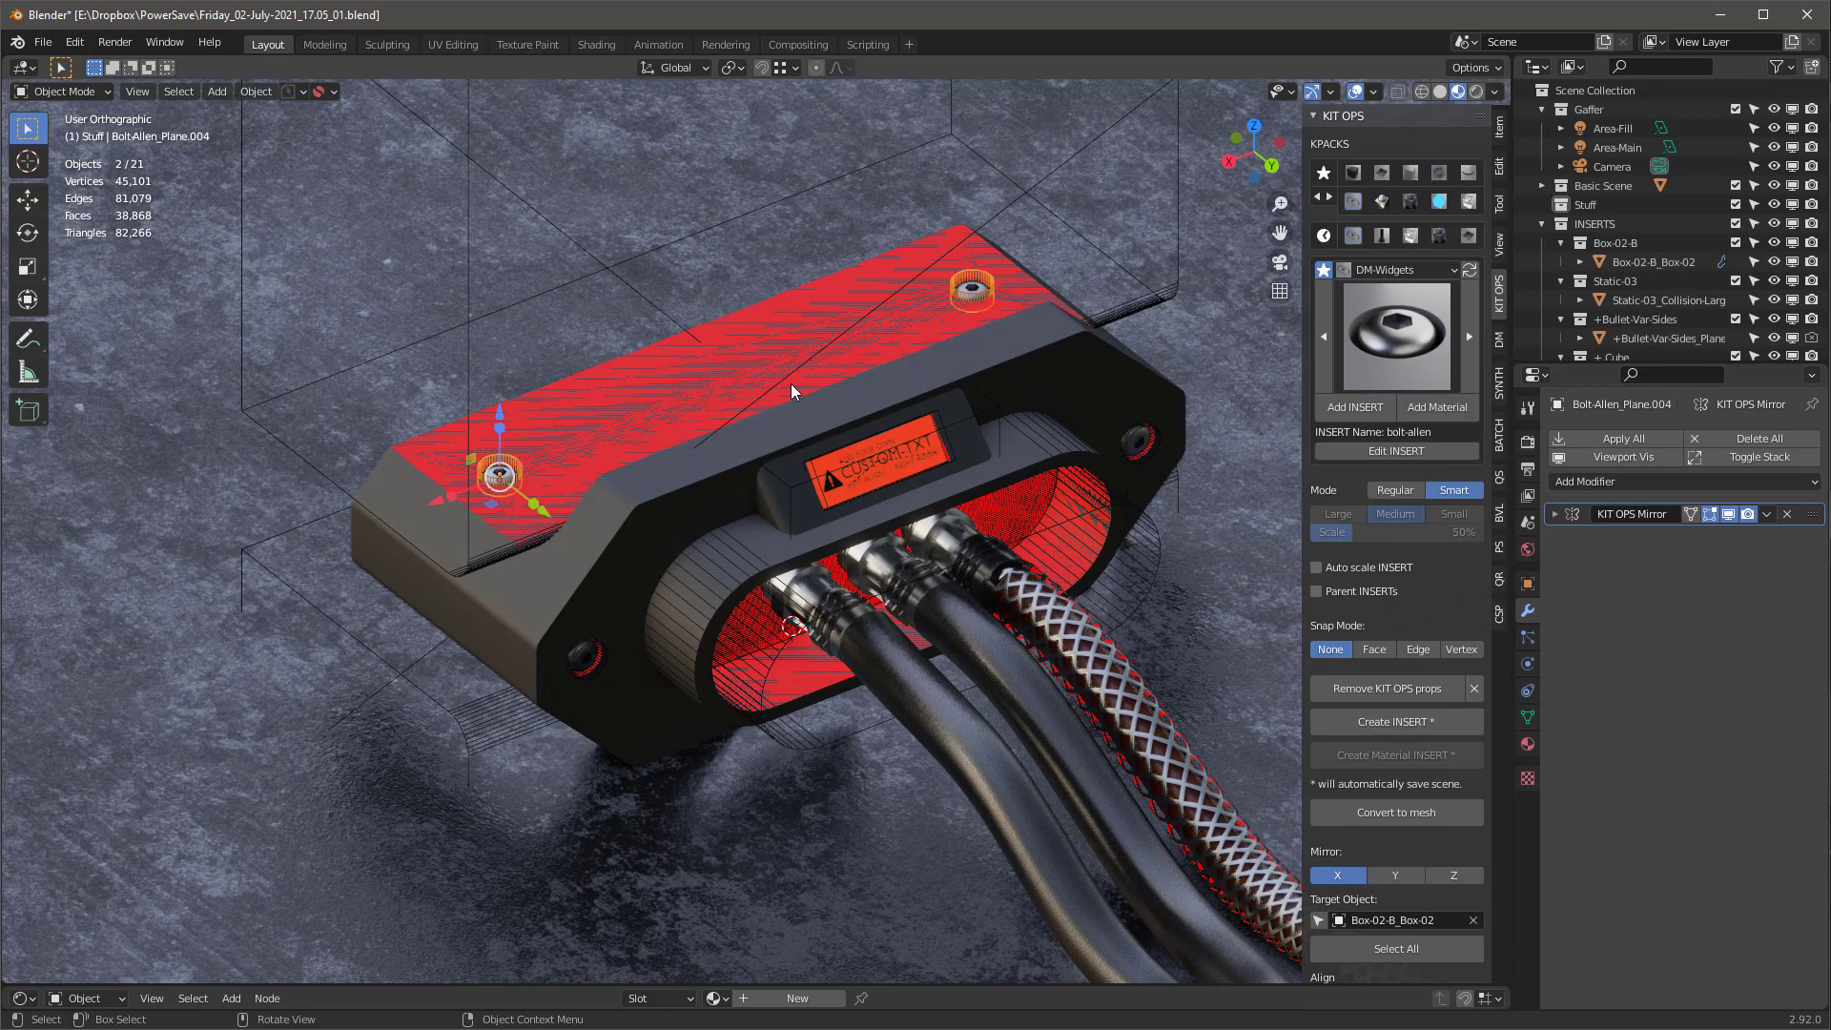
Review the Boolean Solver setting in the KIT OPS add-on preferences
left_click(75, 43)
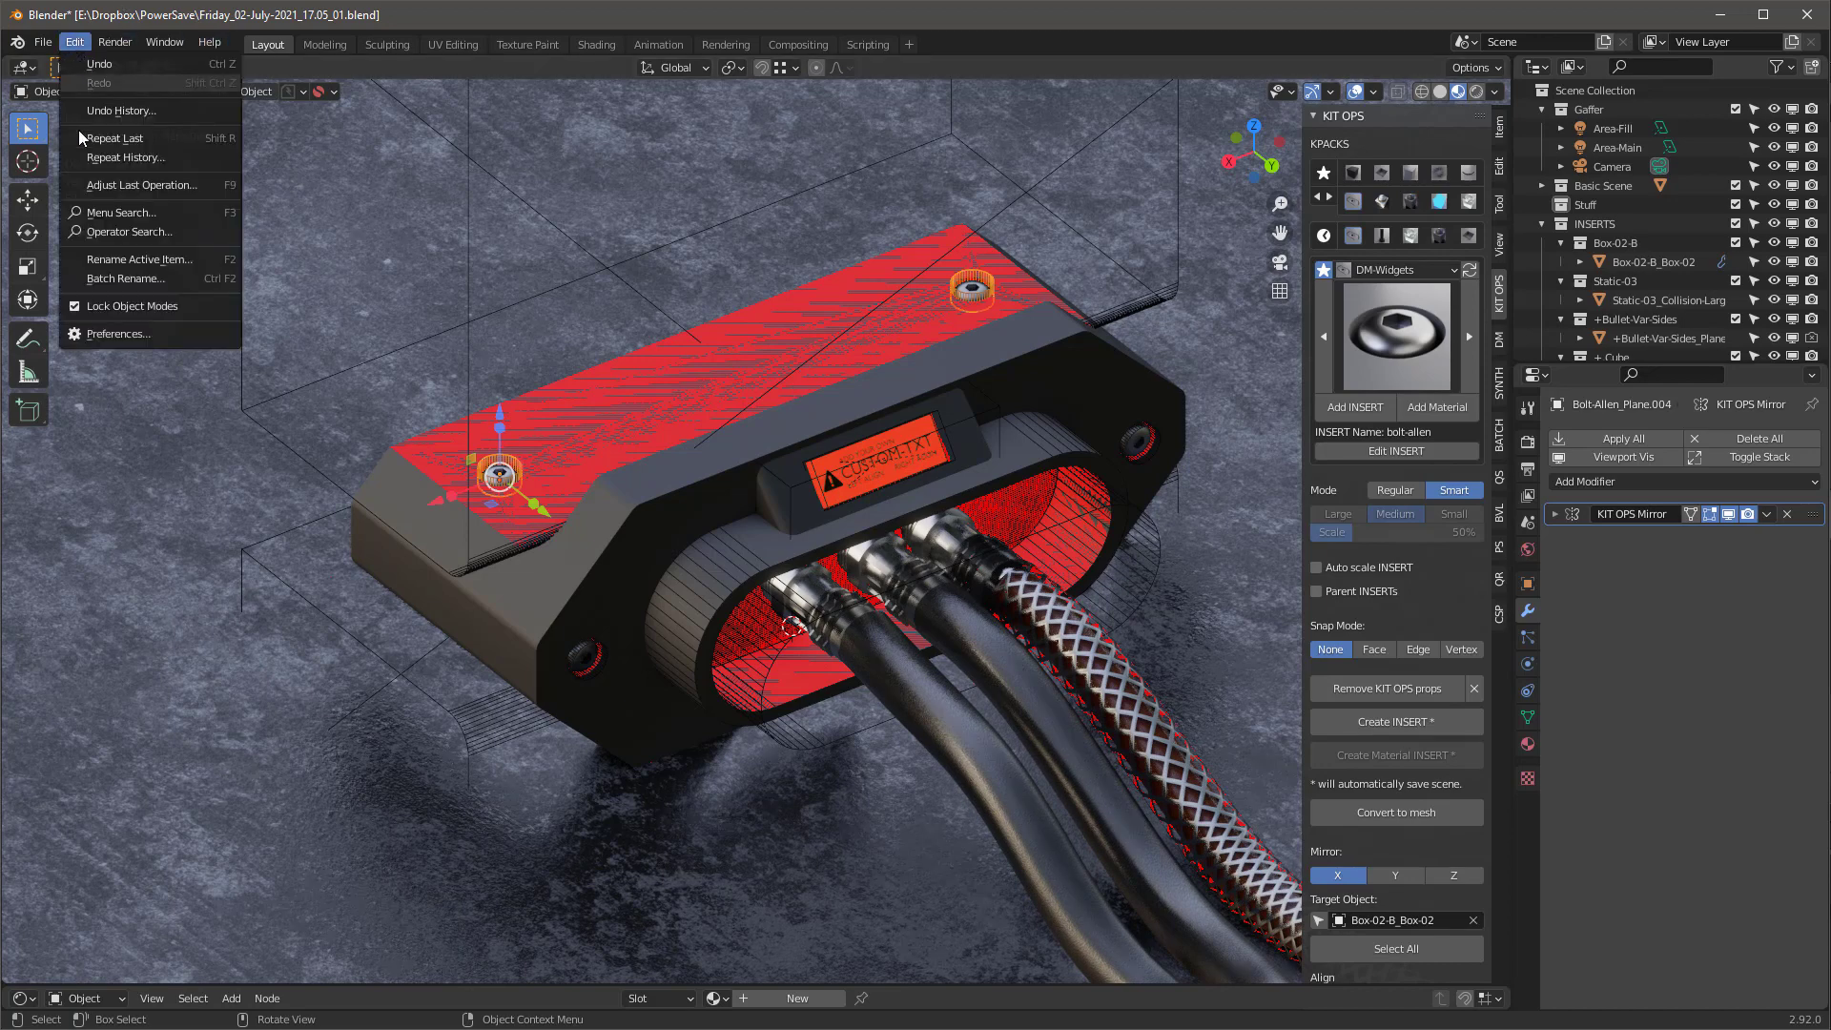
left_click(112, 333)
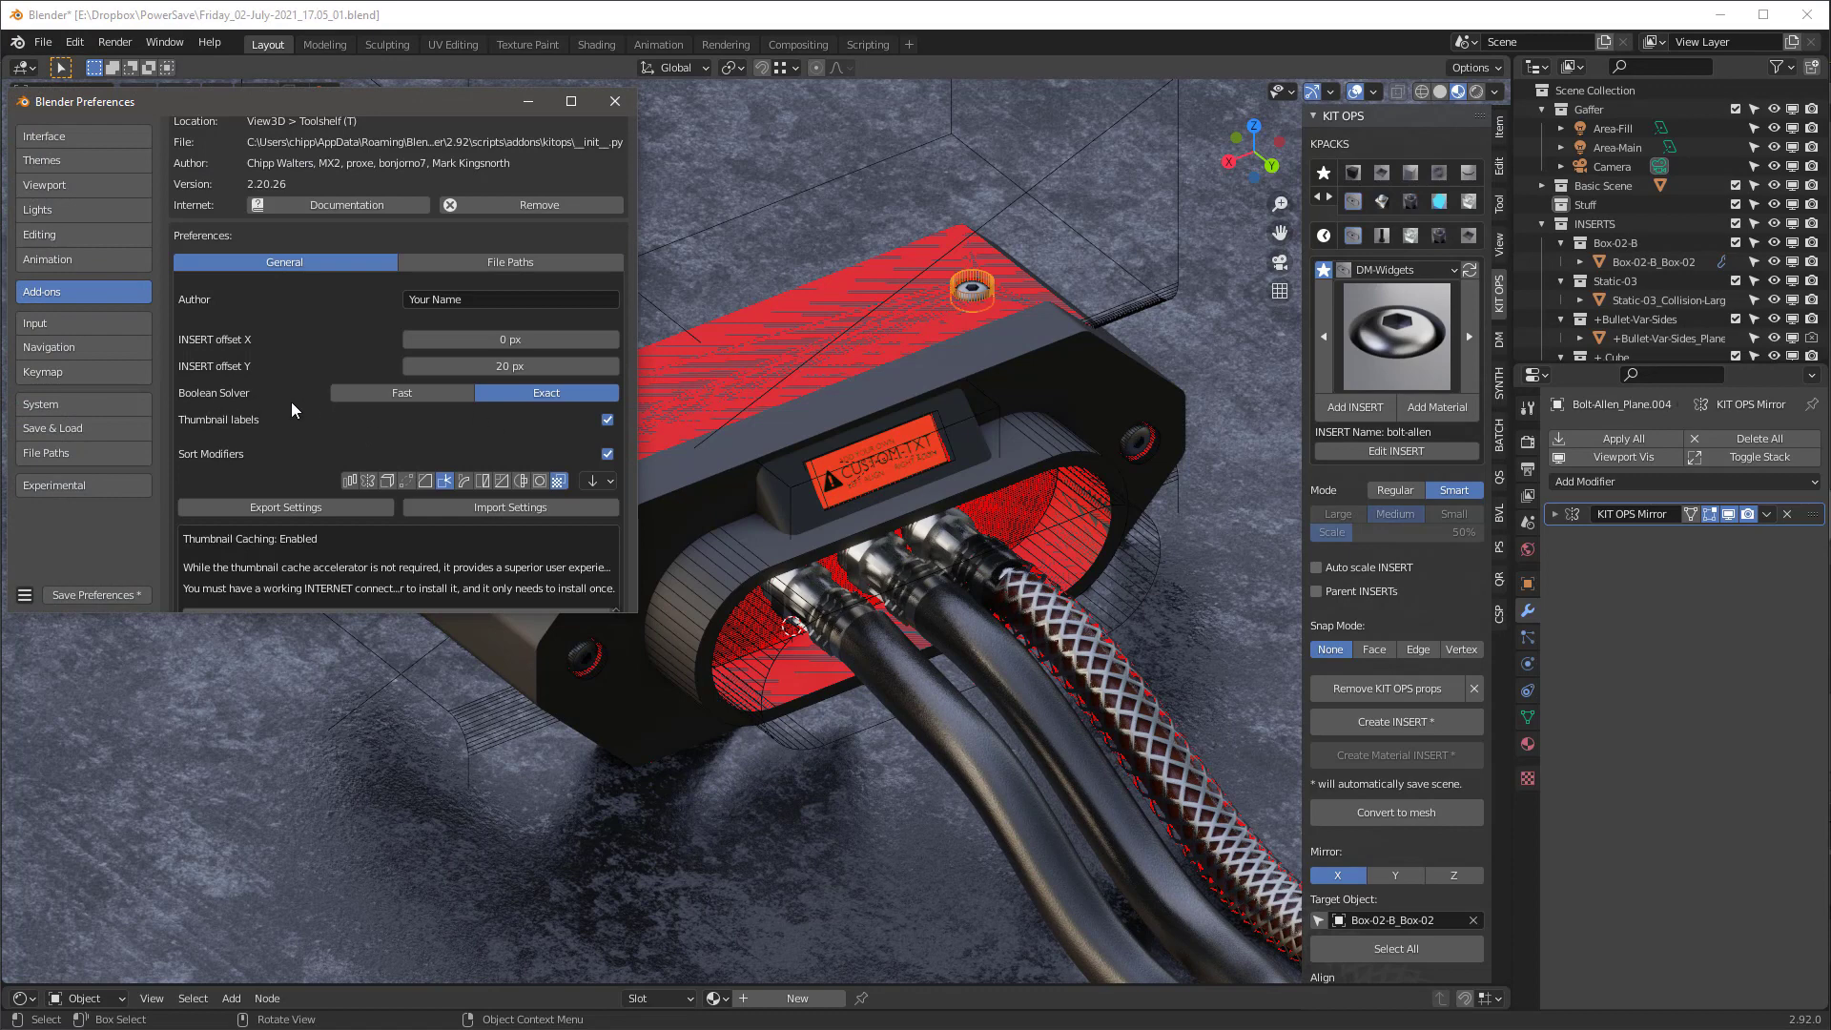
left_click(615, 102)
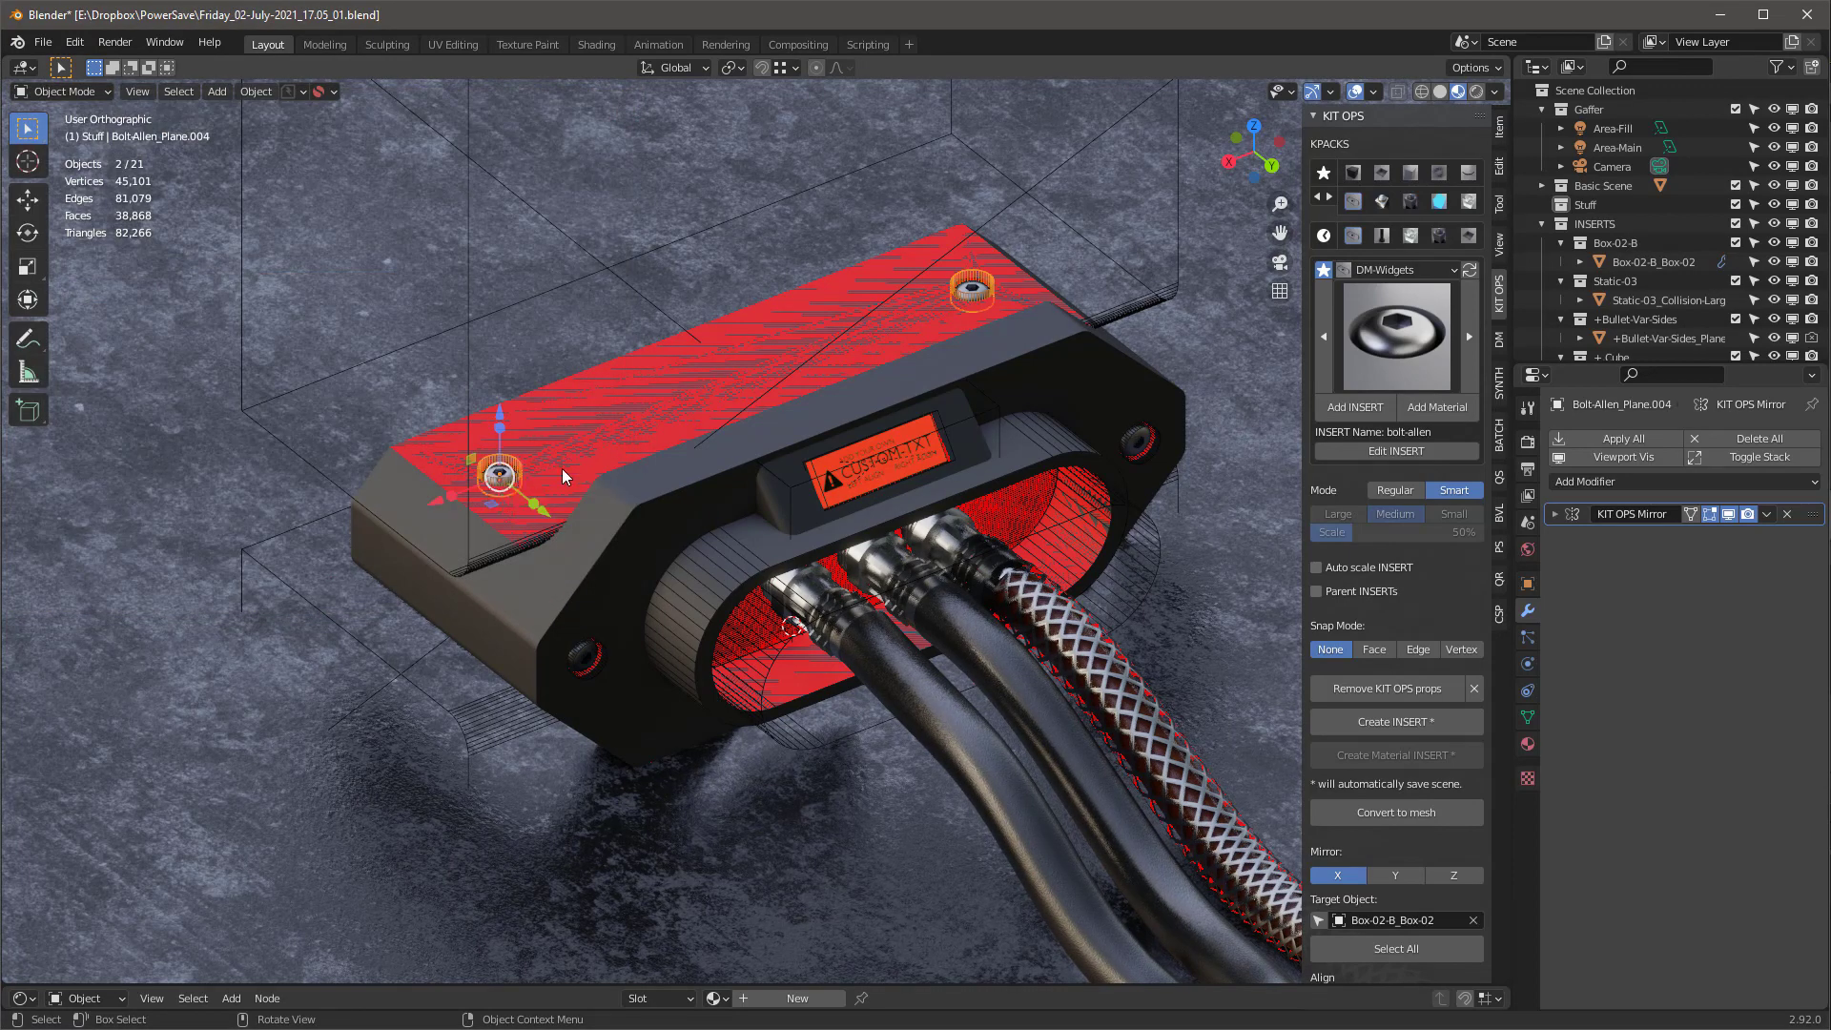
Check the solver of the box's last Difference and first Union modifiers, and set the box's booleans to FAST in Design Magic
left_click(746, 351)
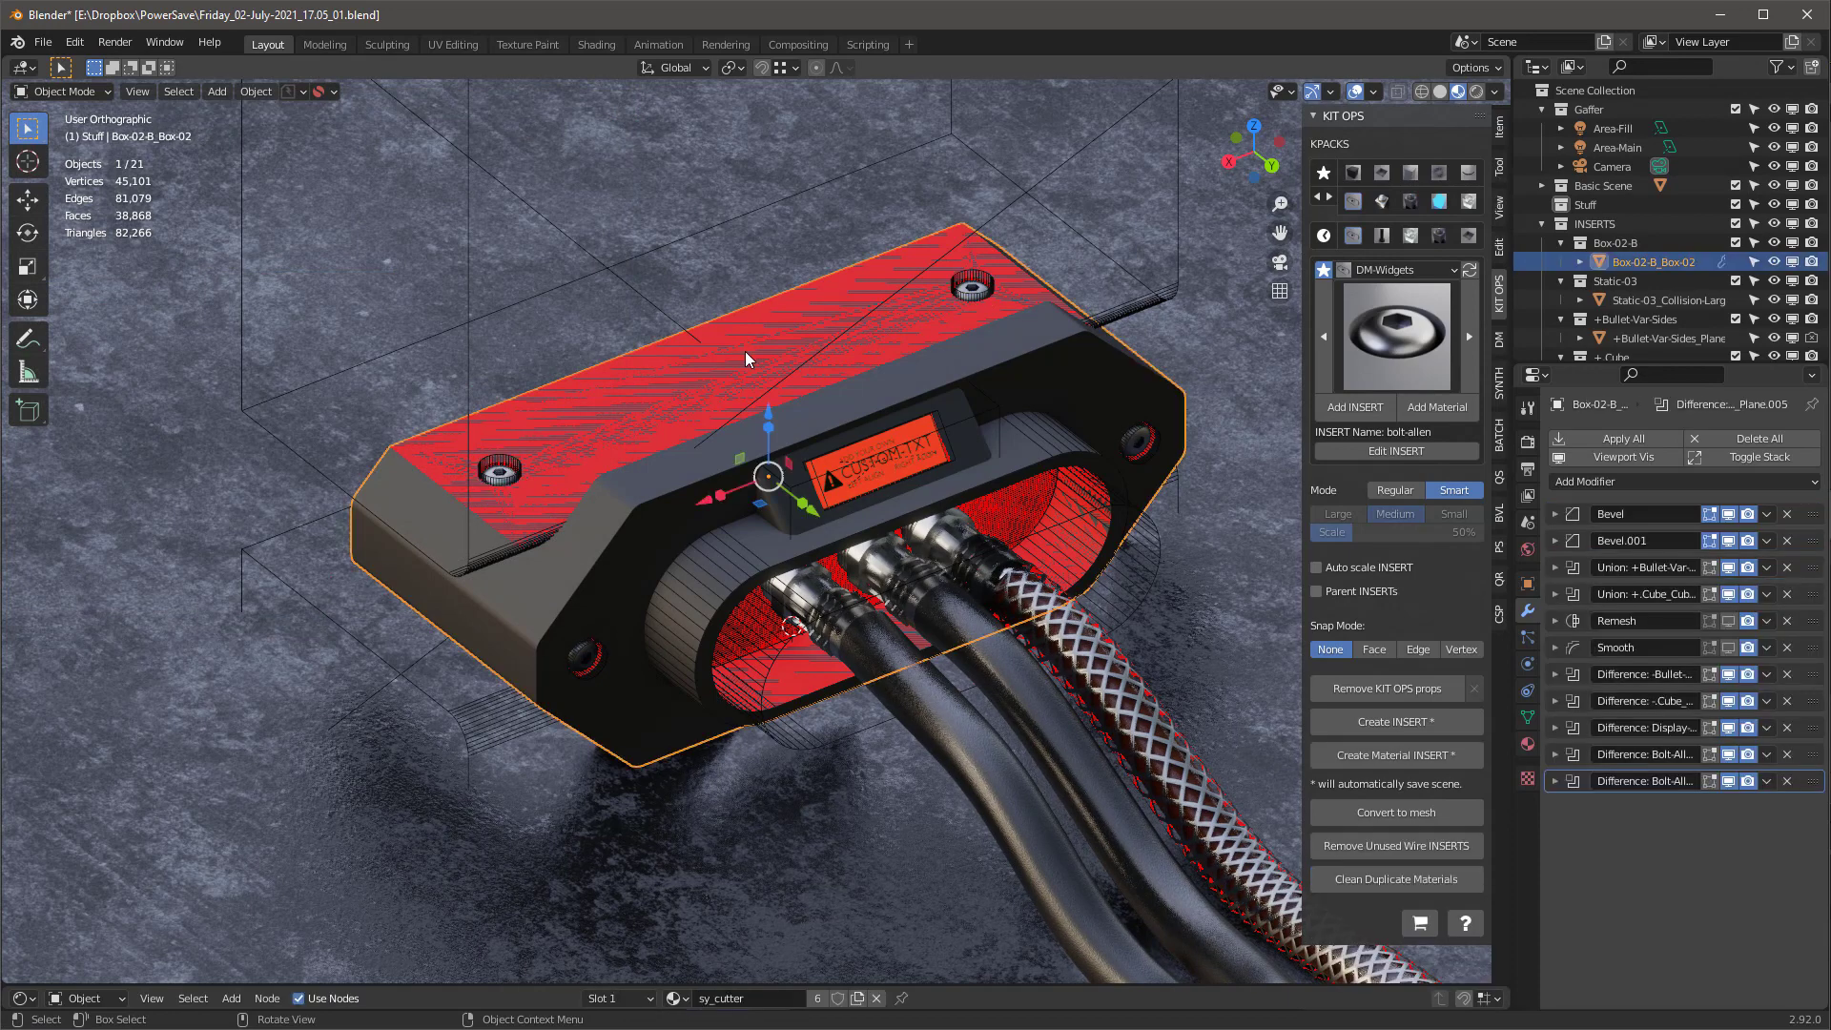
left_click(1554, 782)
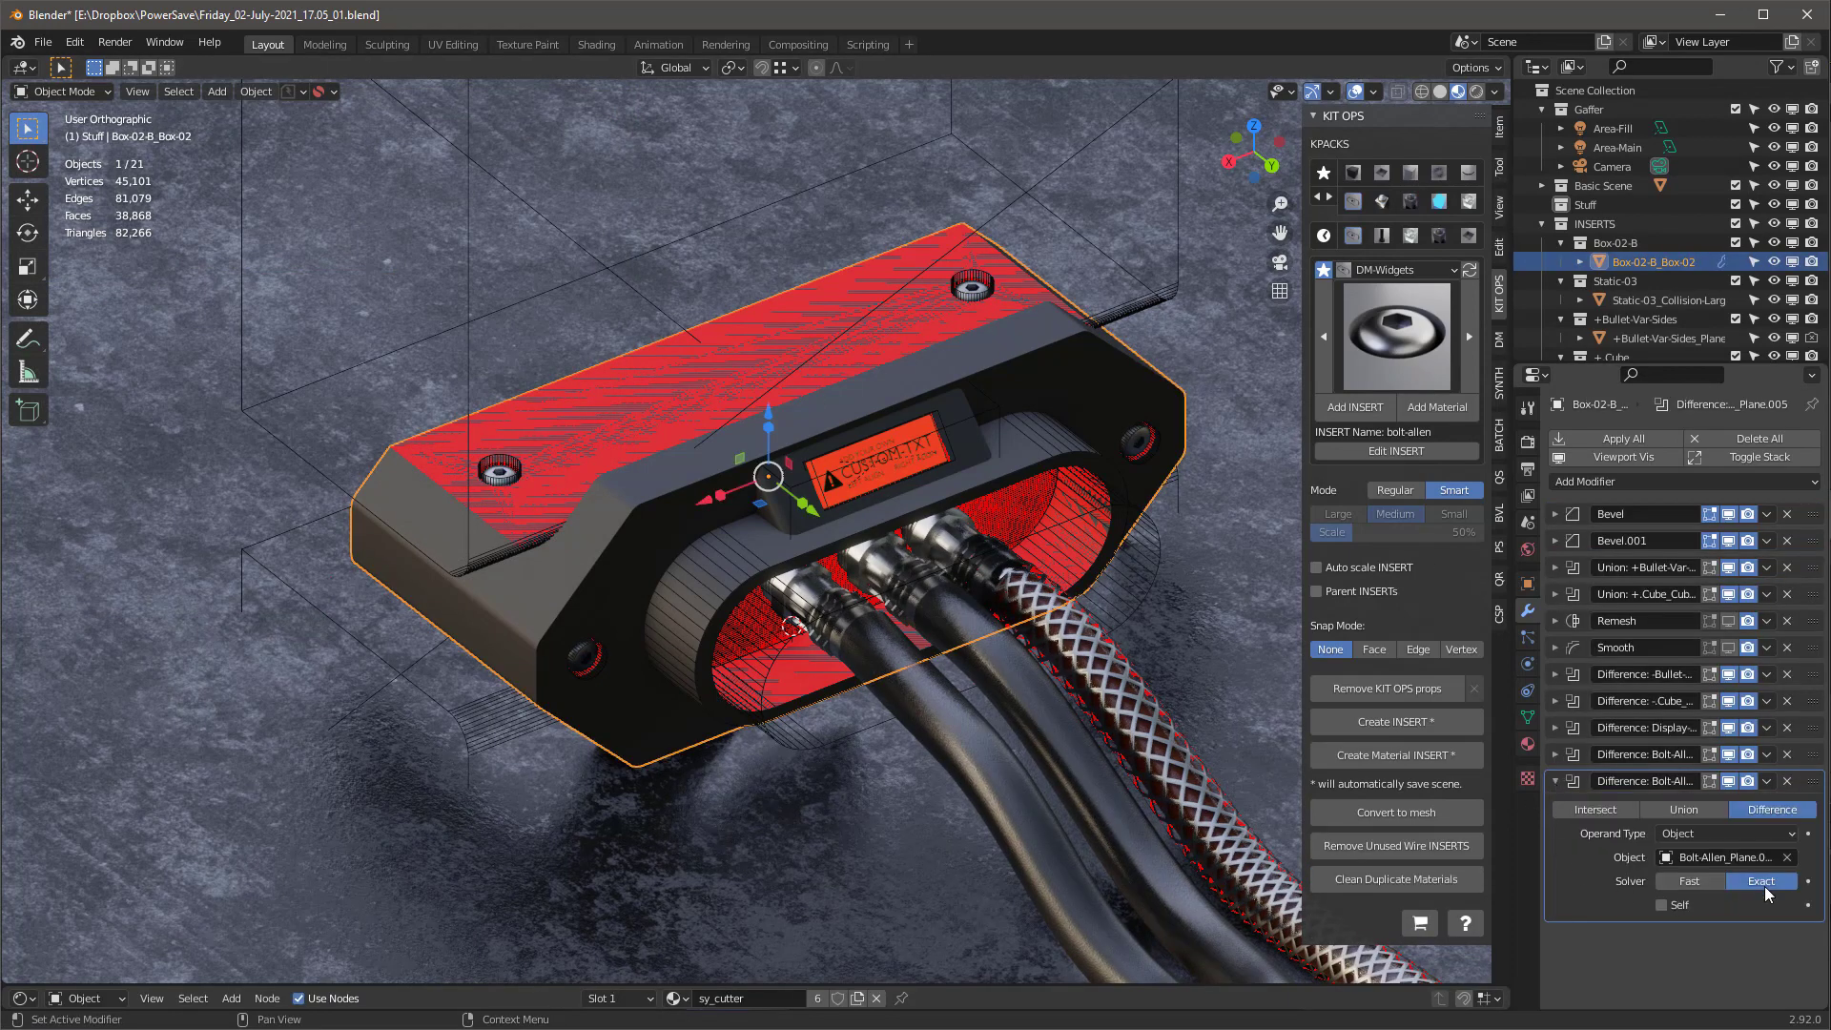
left_click(1555, 567)
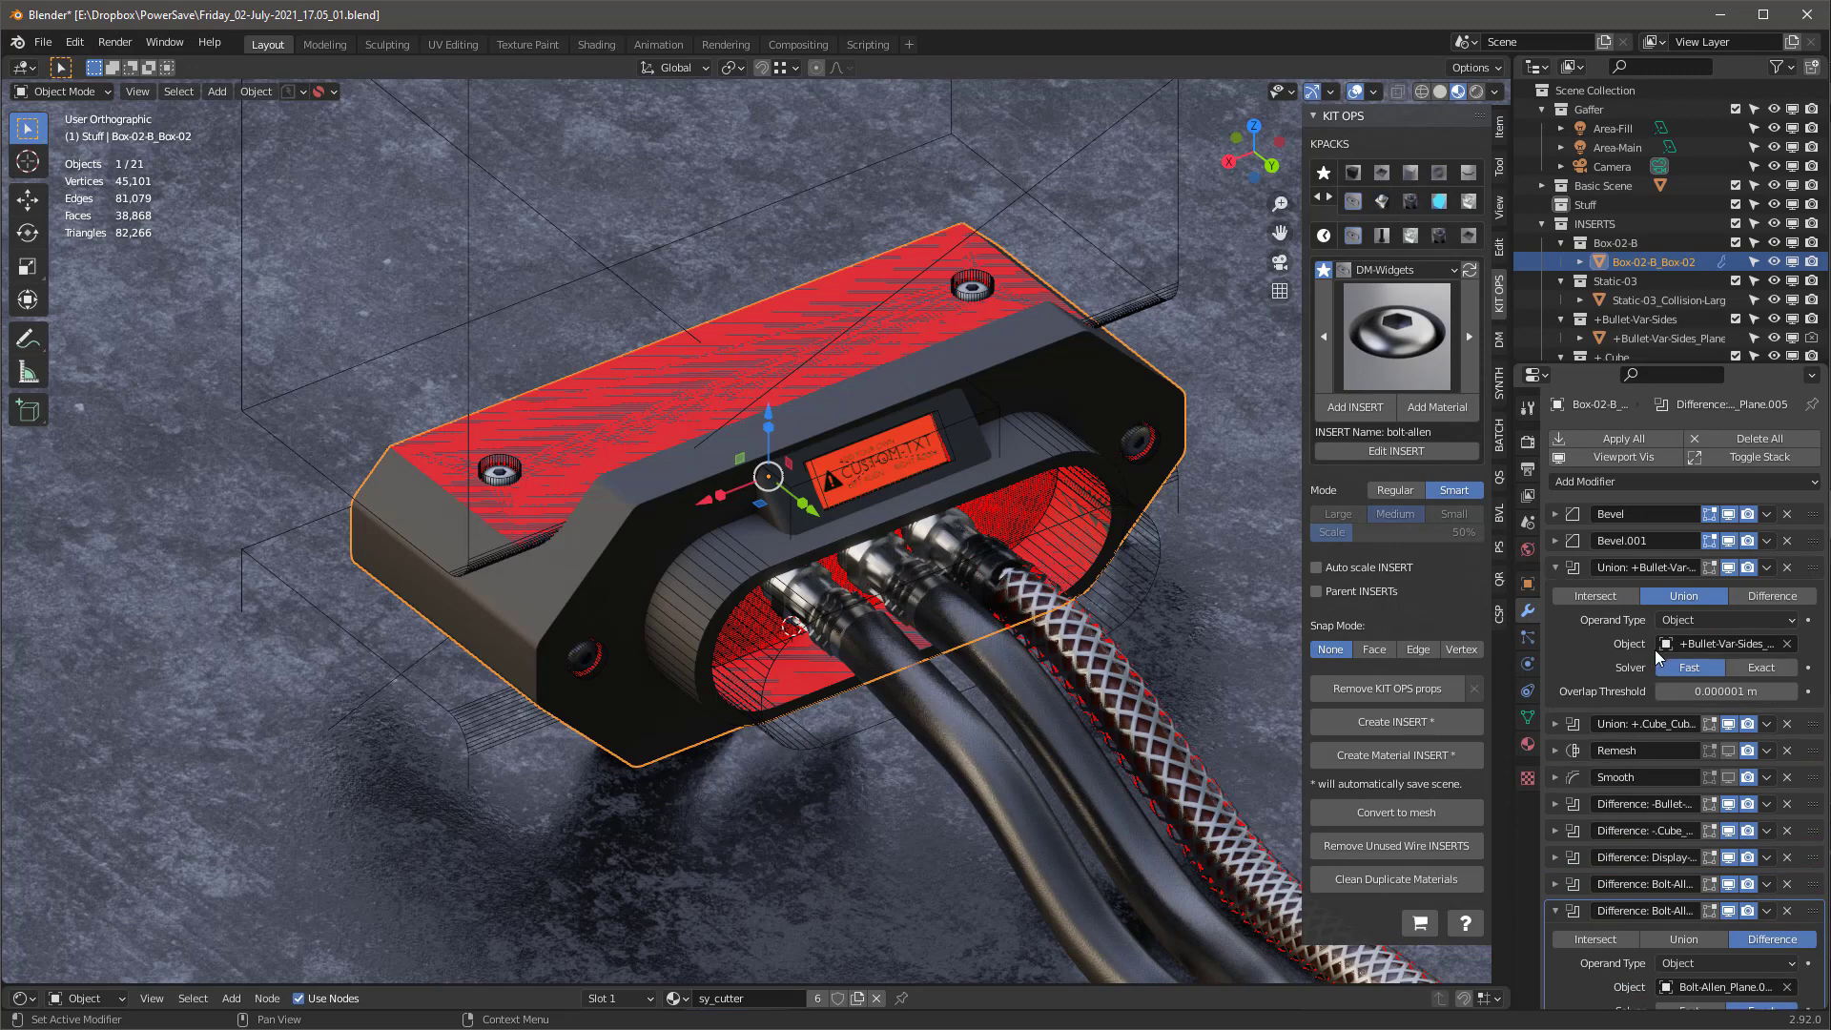
left_click(904, 390)
left_click(932, 392)
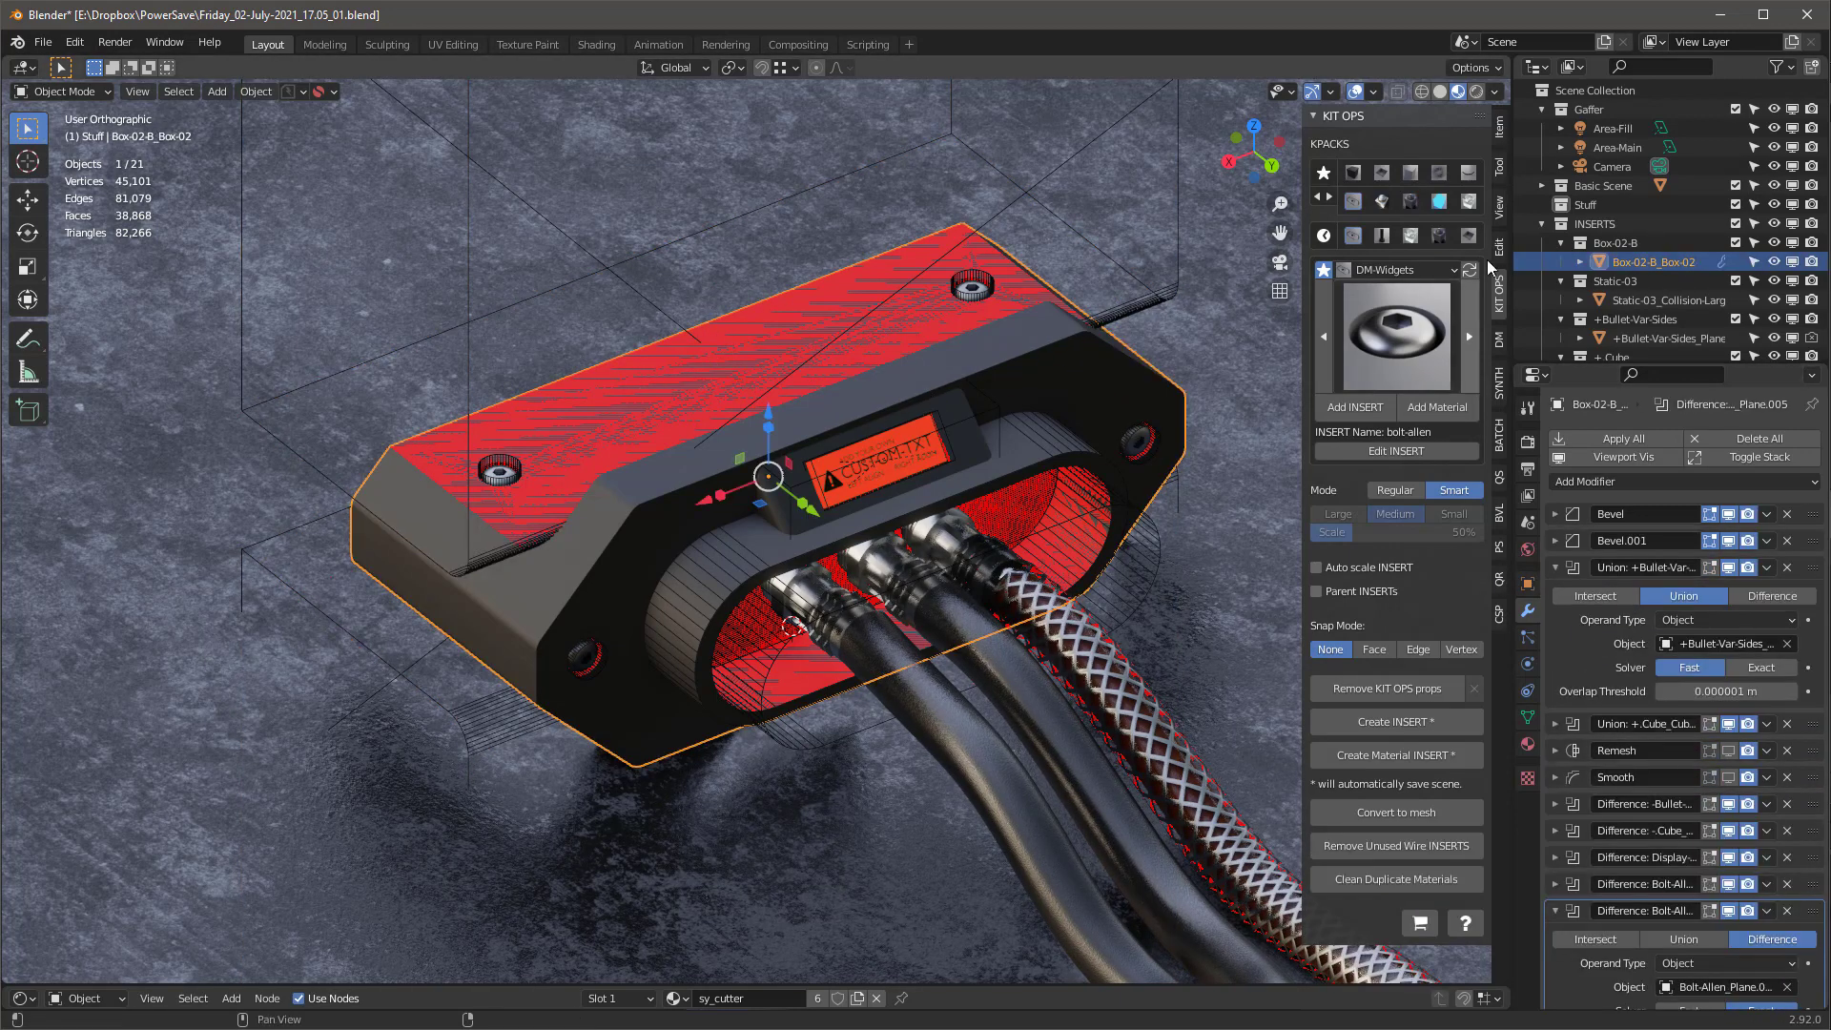
left_click(1499, 340)
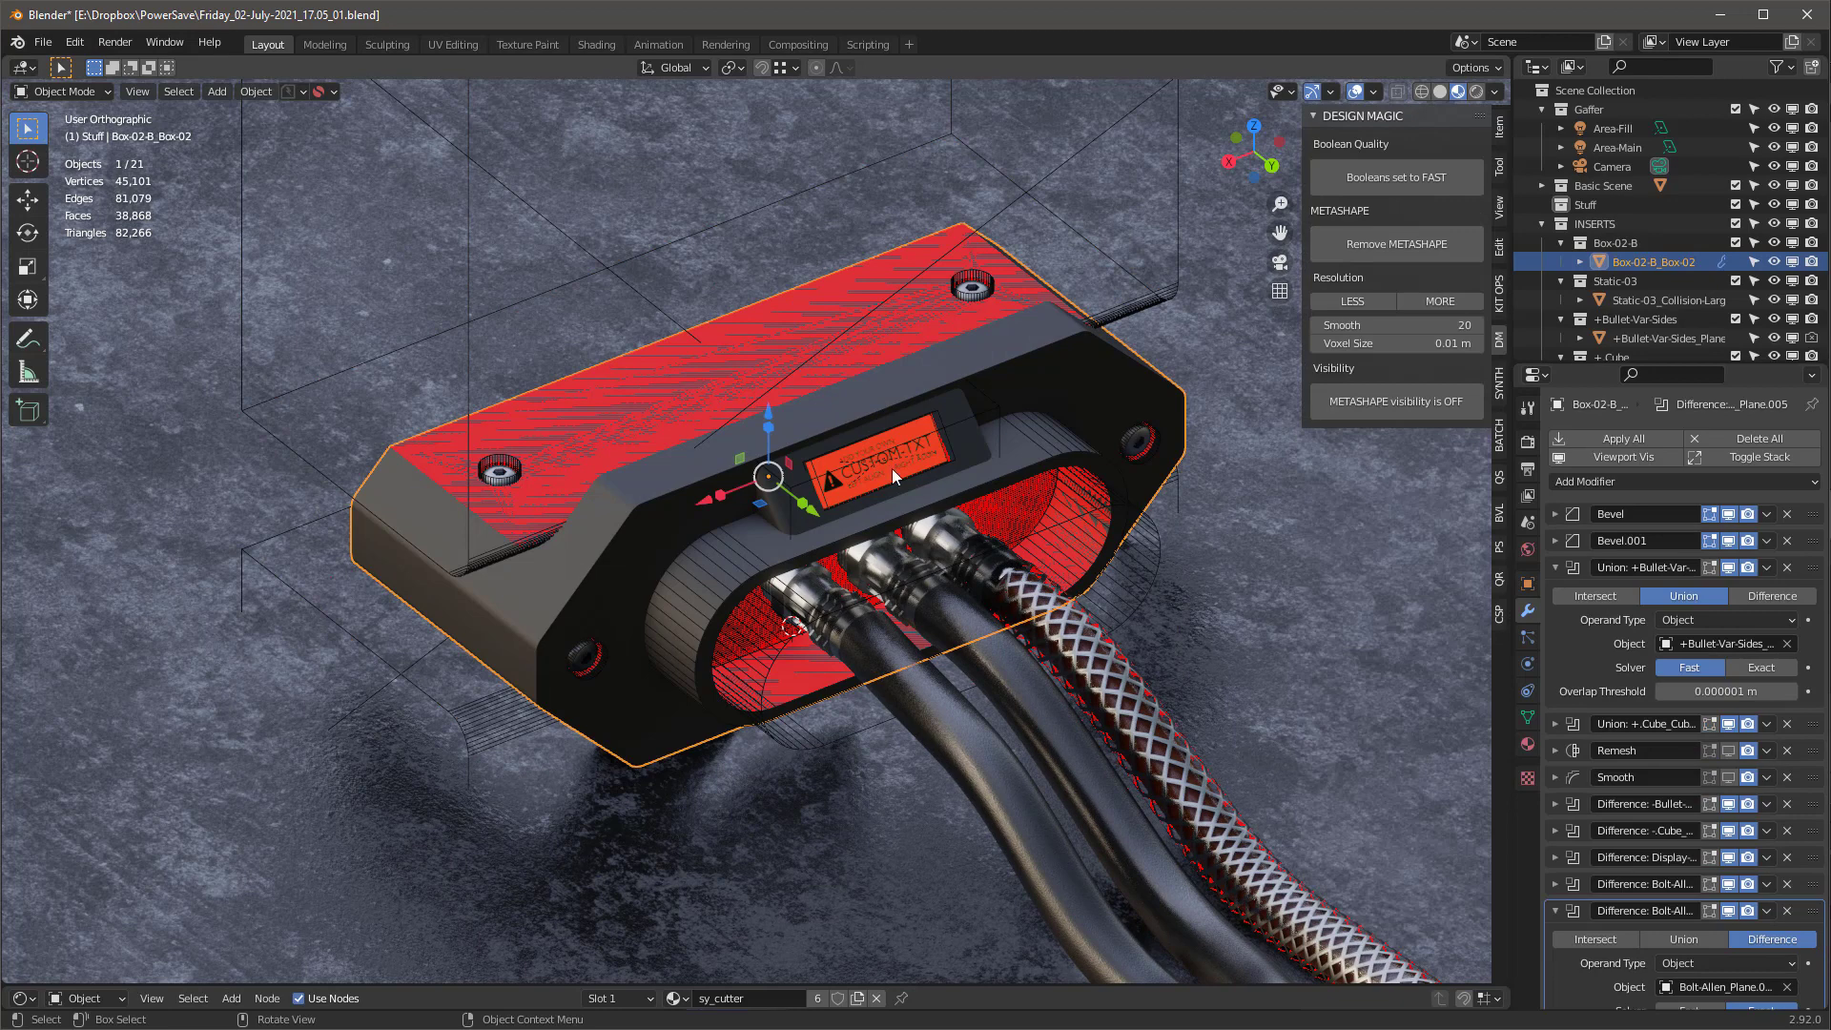
left_click(1386, 179)
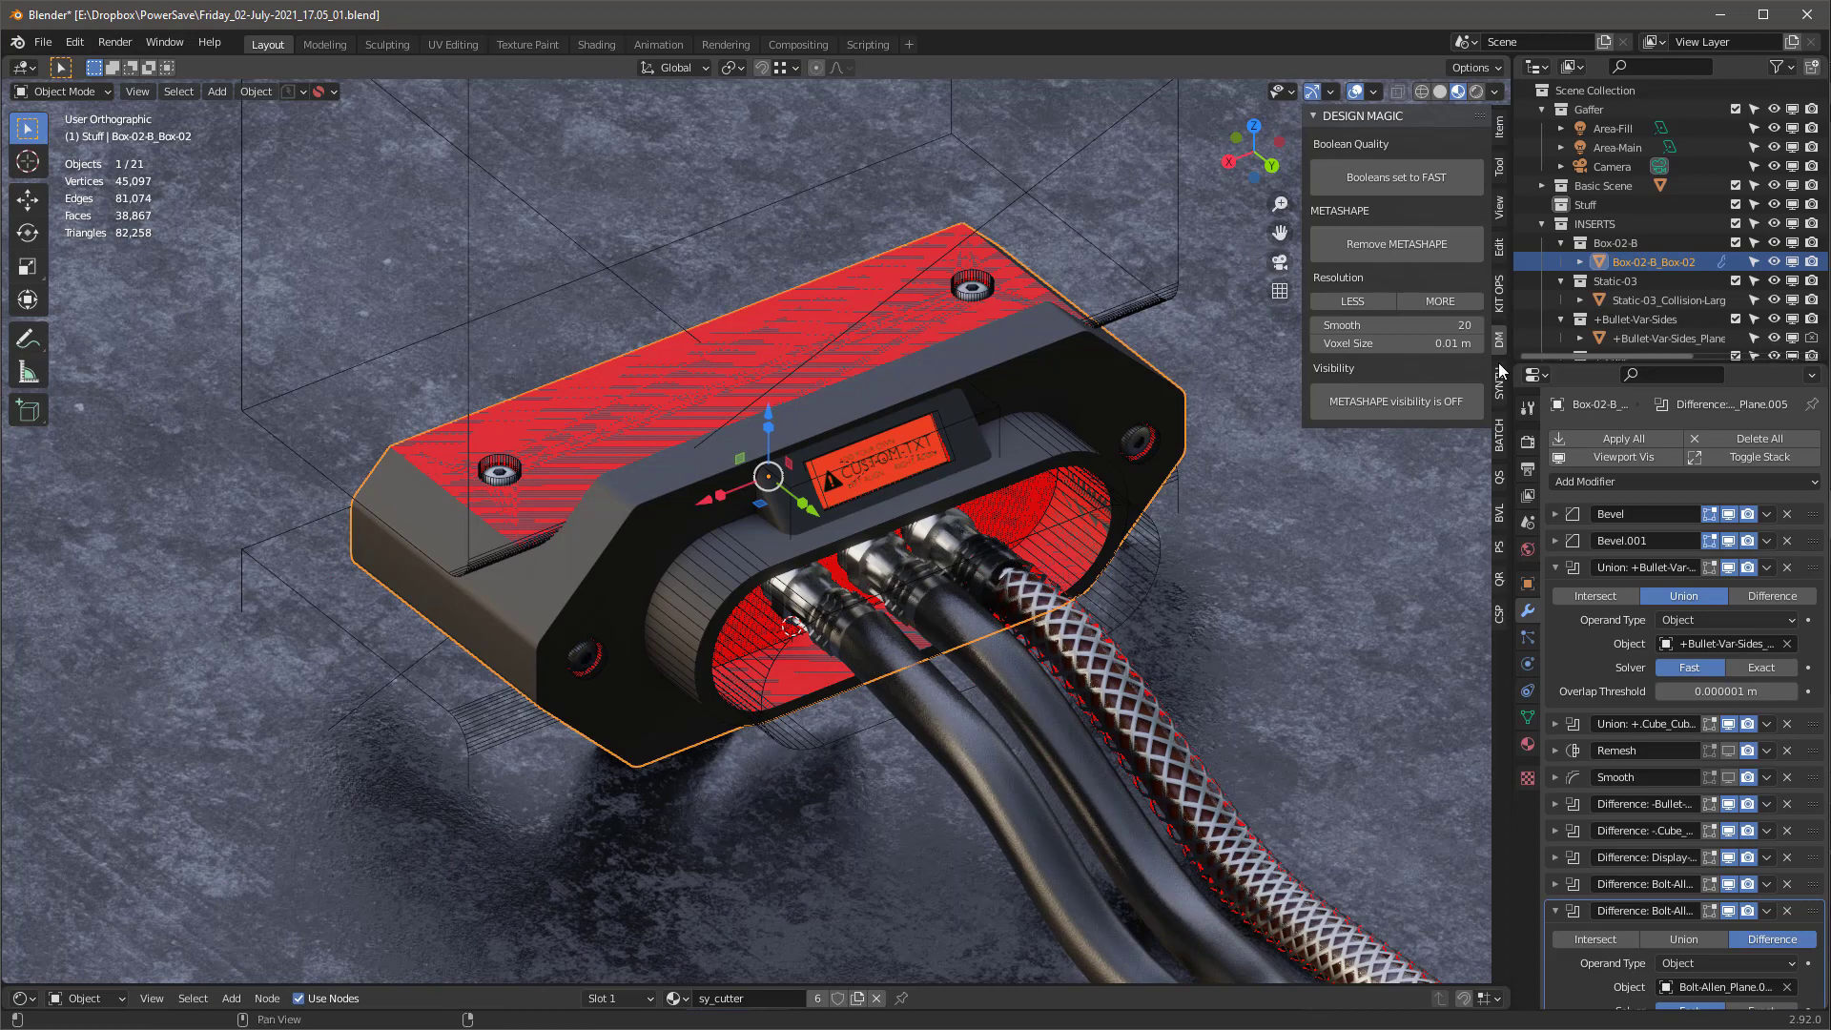
Choose the -parting-line insert from the DM- KPACK in KIT OPS
left_click(1499, 303)
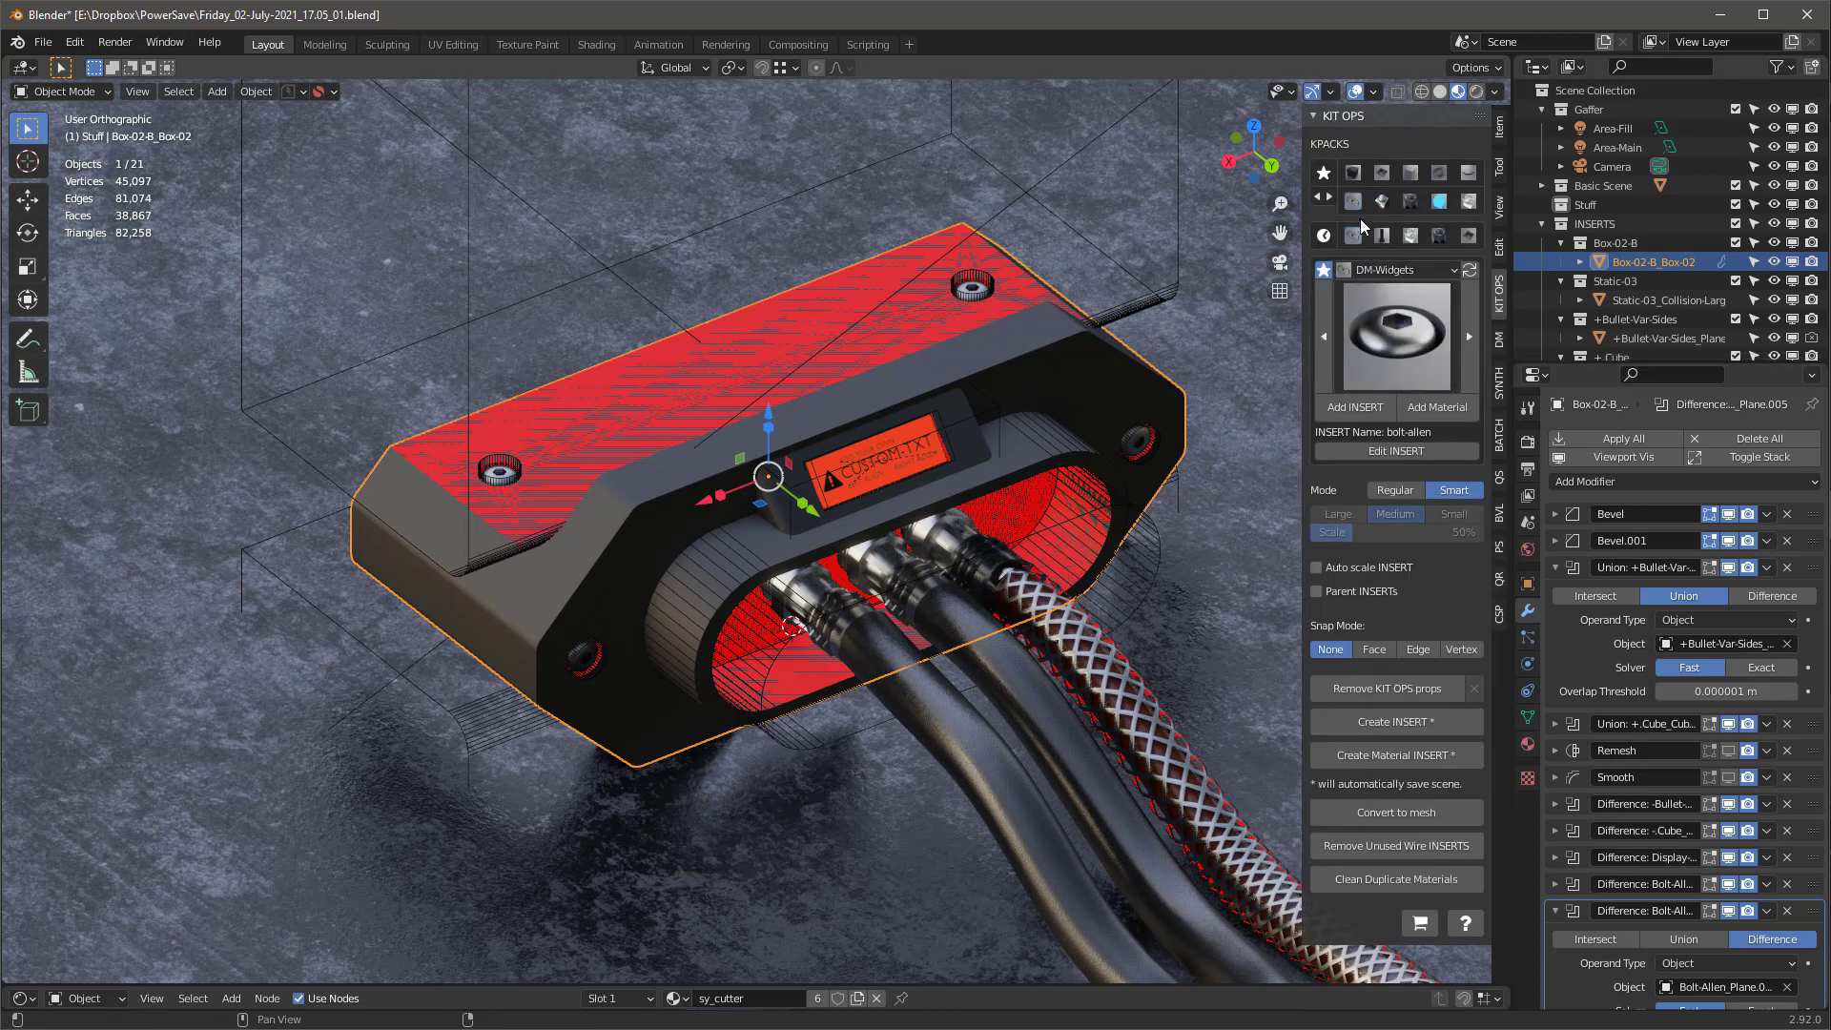
left_click(1381, 172)
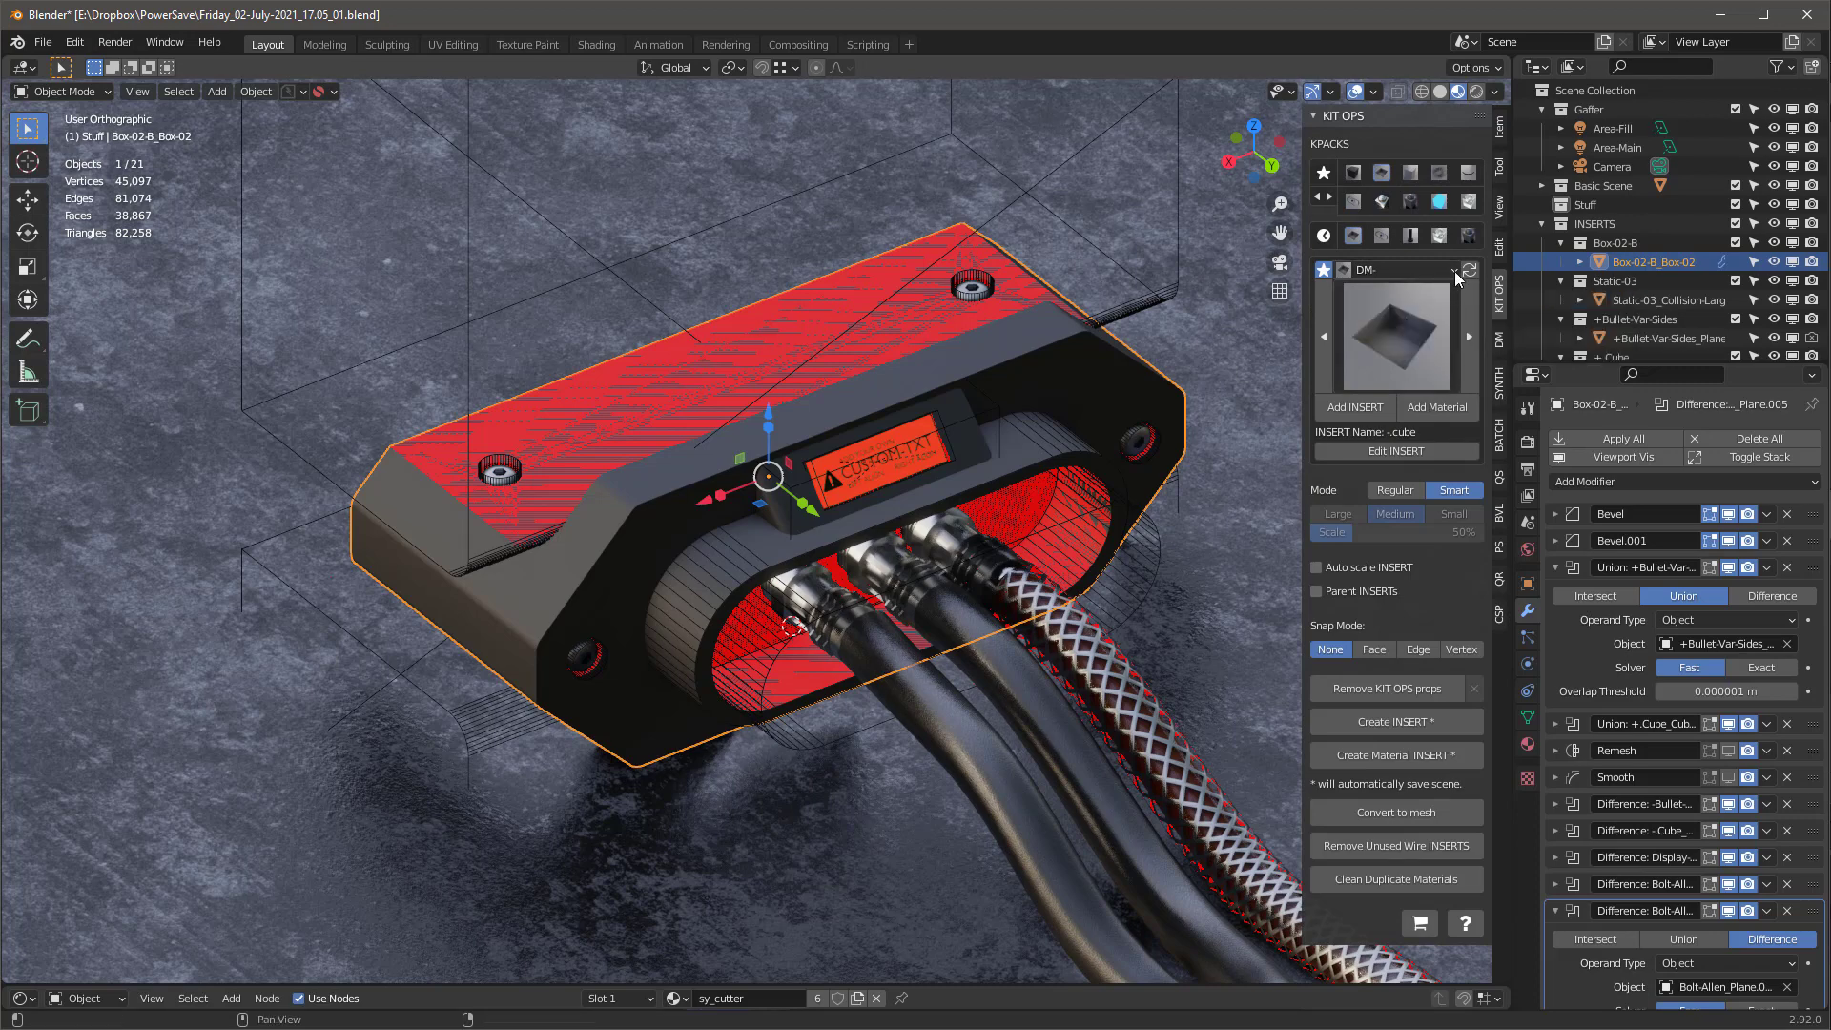
left_click(1417, 337)
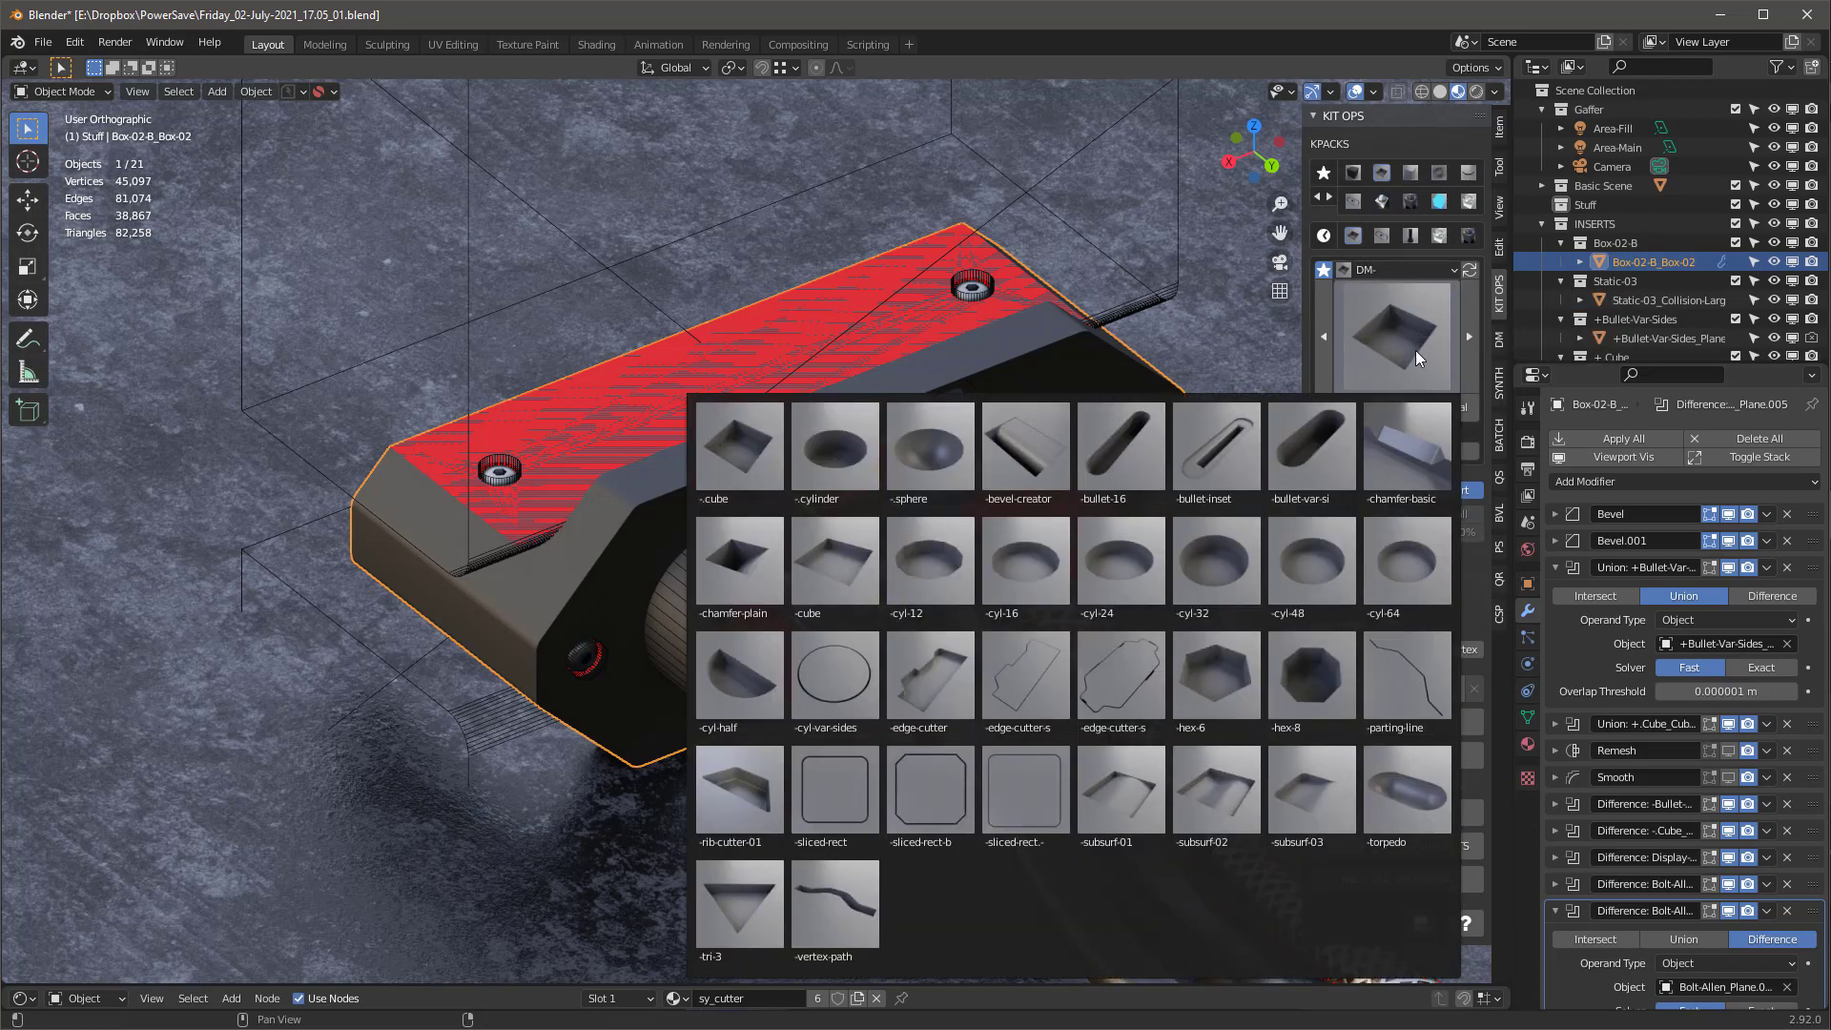
left_click(1403, 687)
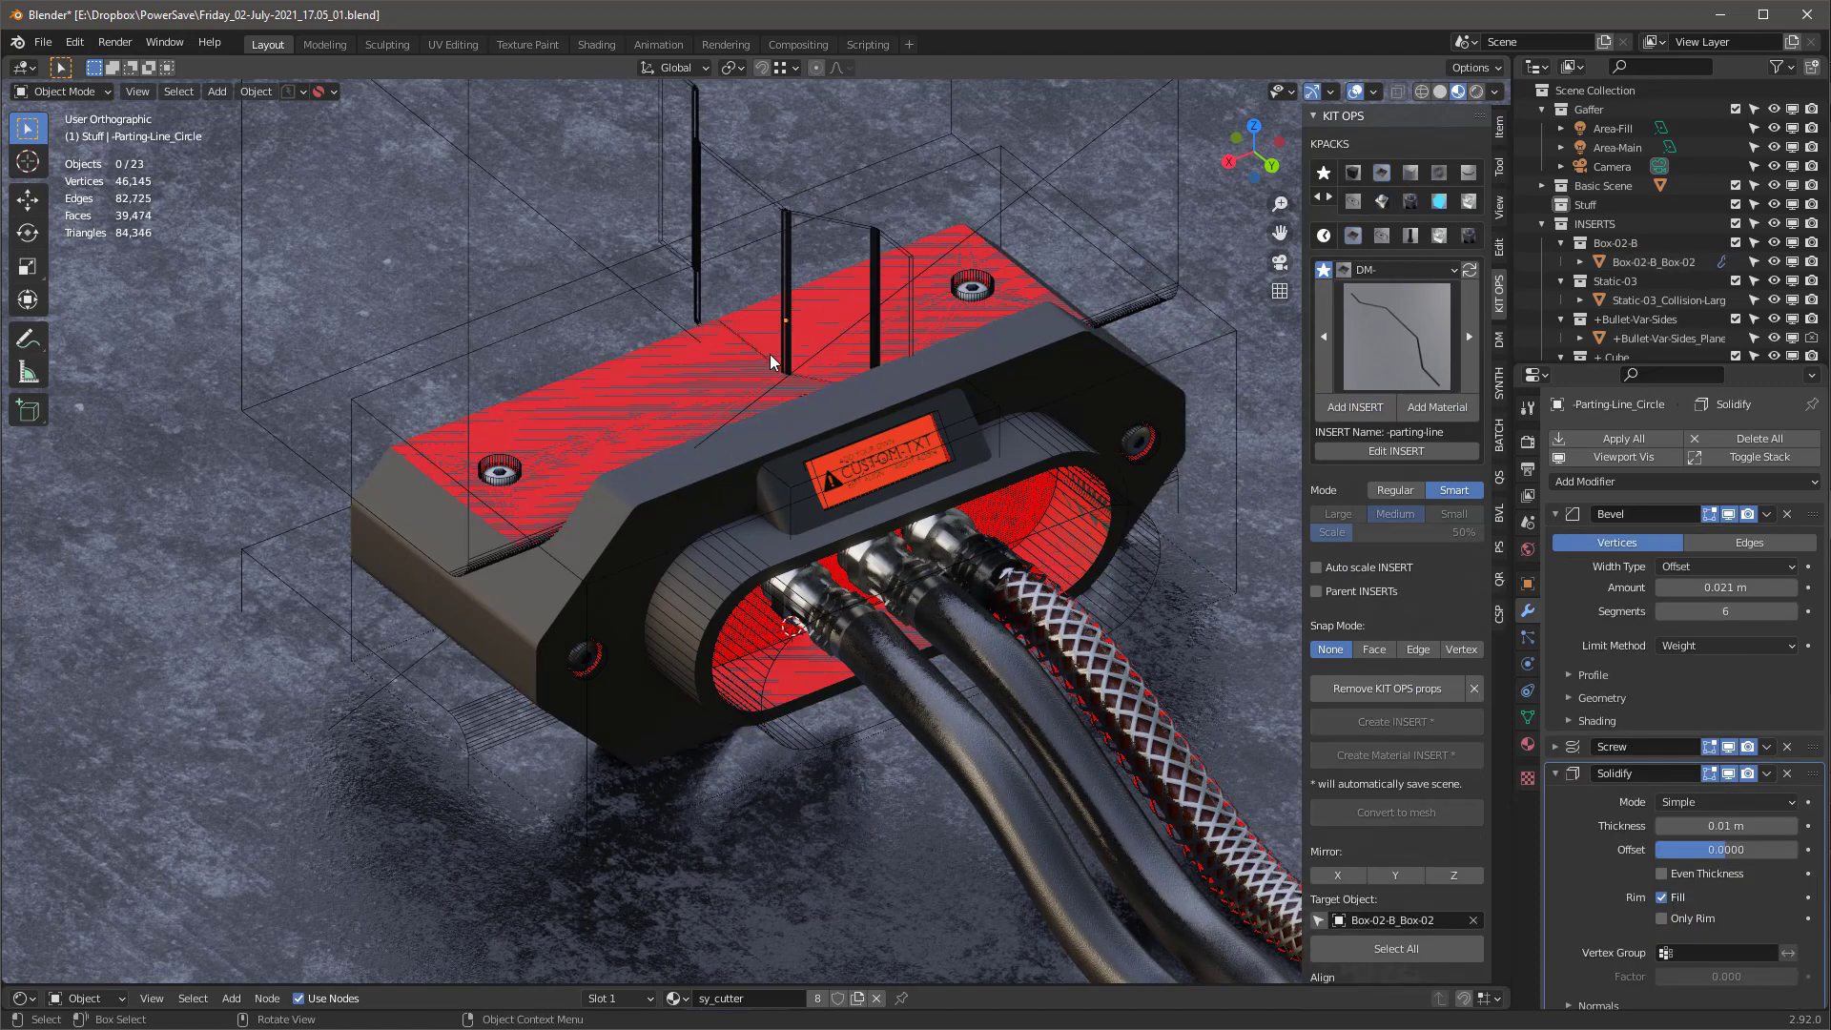
Place the parting-line insert on the box's top, rotated to run lengthwise and snapped to the center of the rear edge
left_click(738, 362)
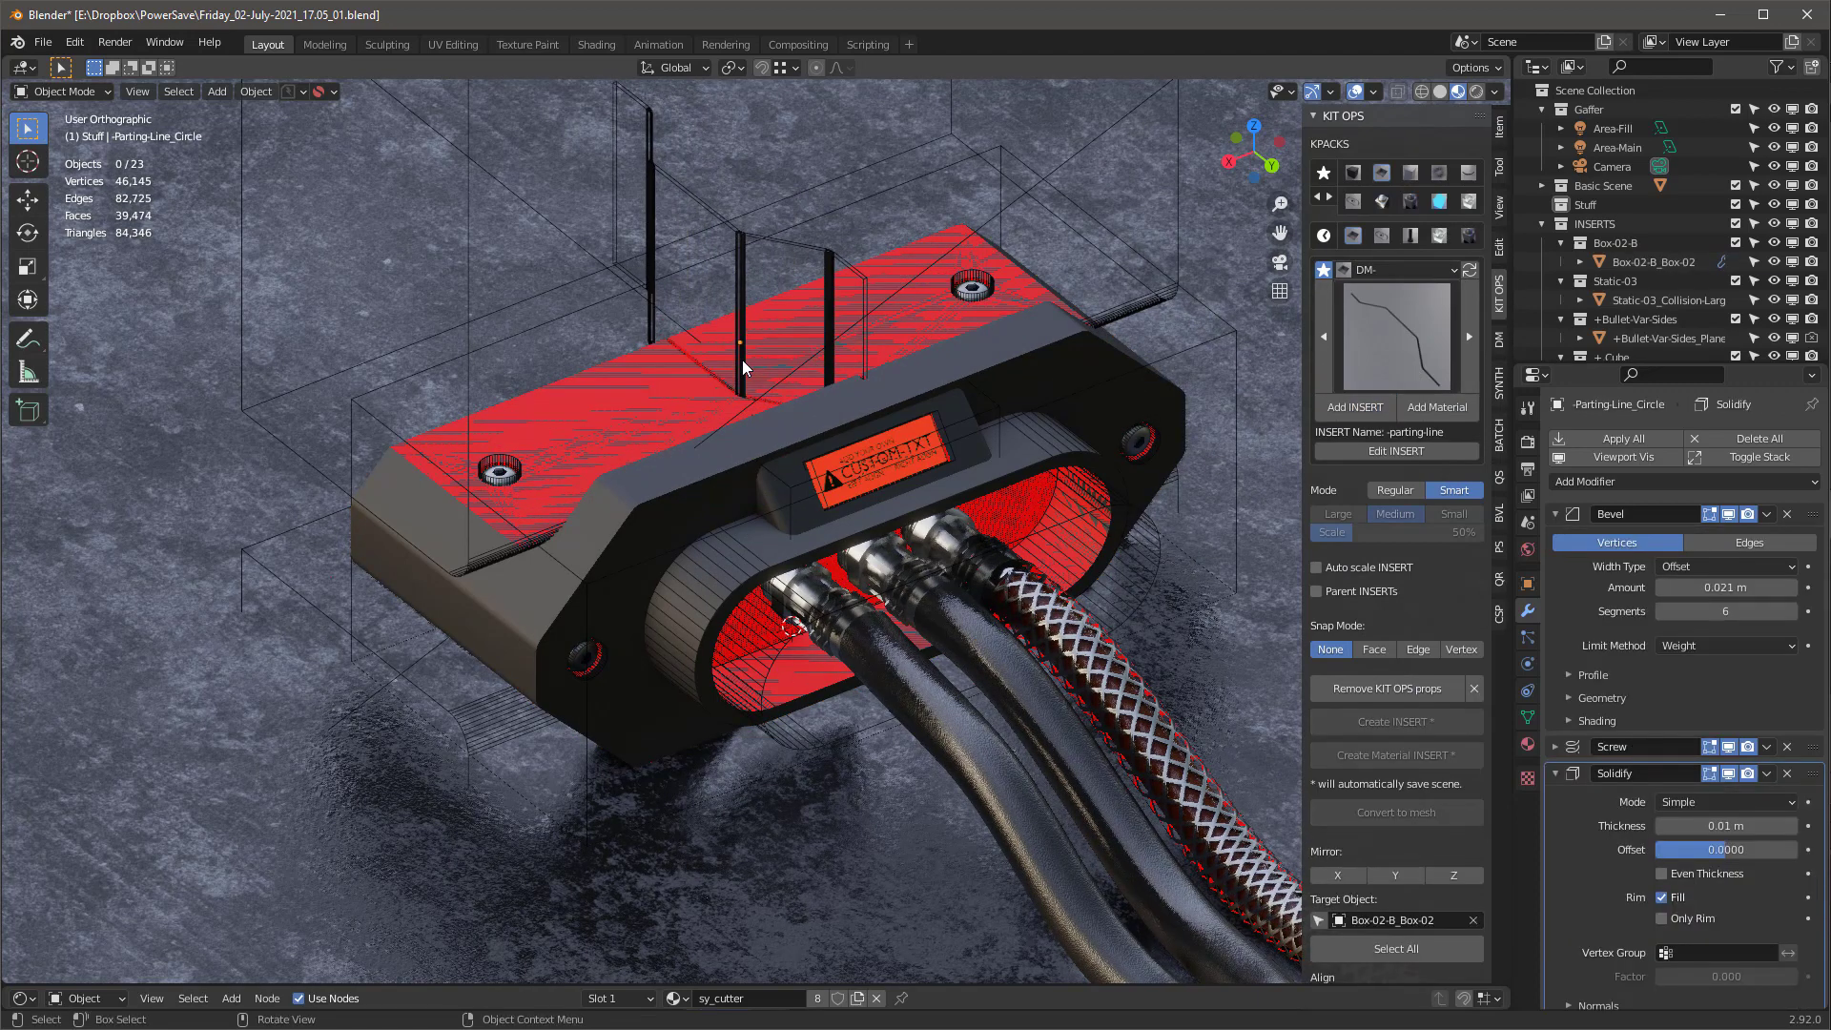
key("e")
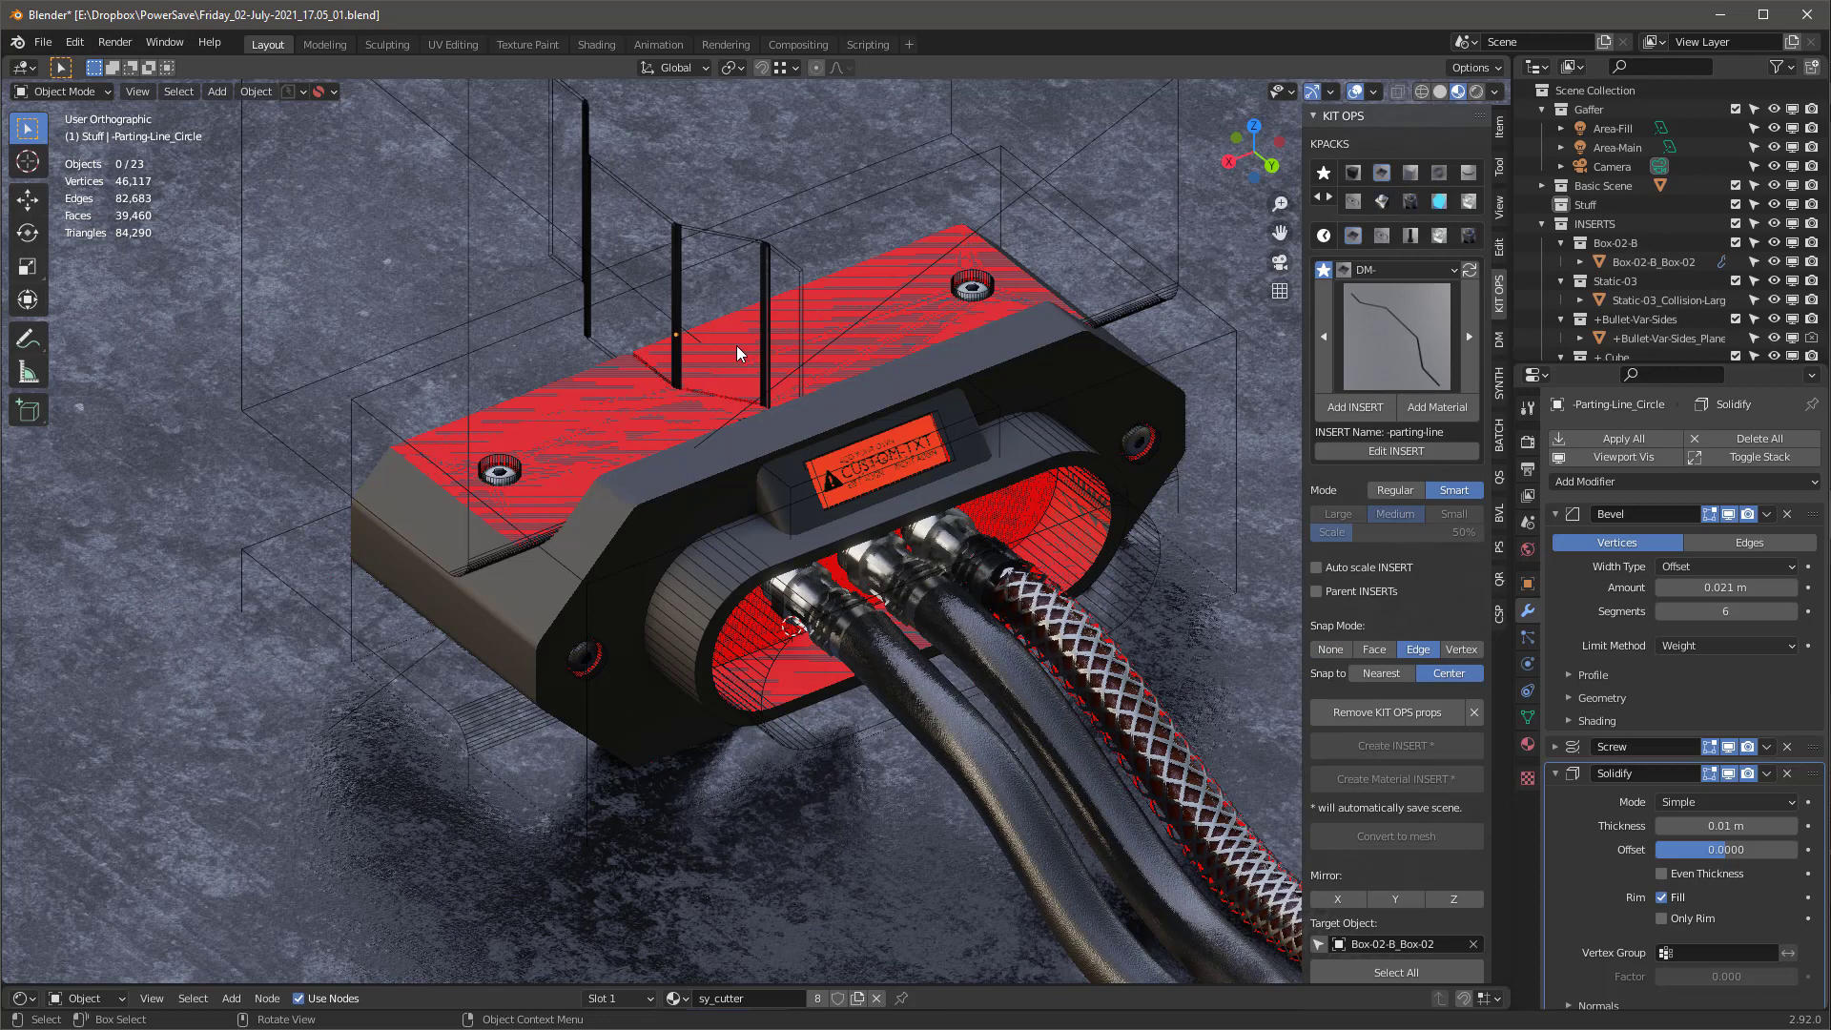
scroll(739, 346, "down", 3, "alt")
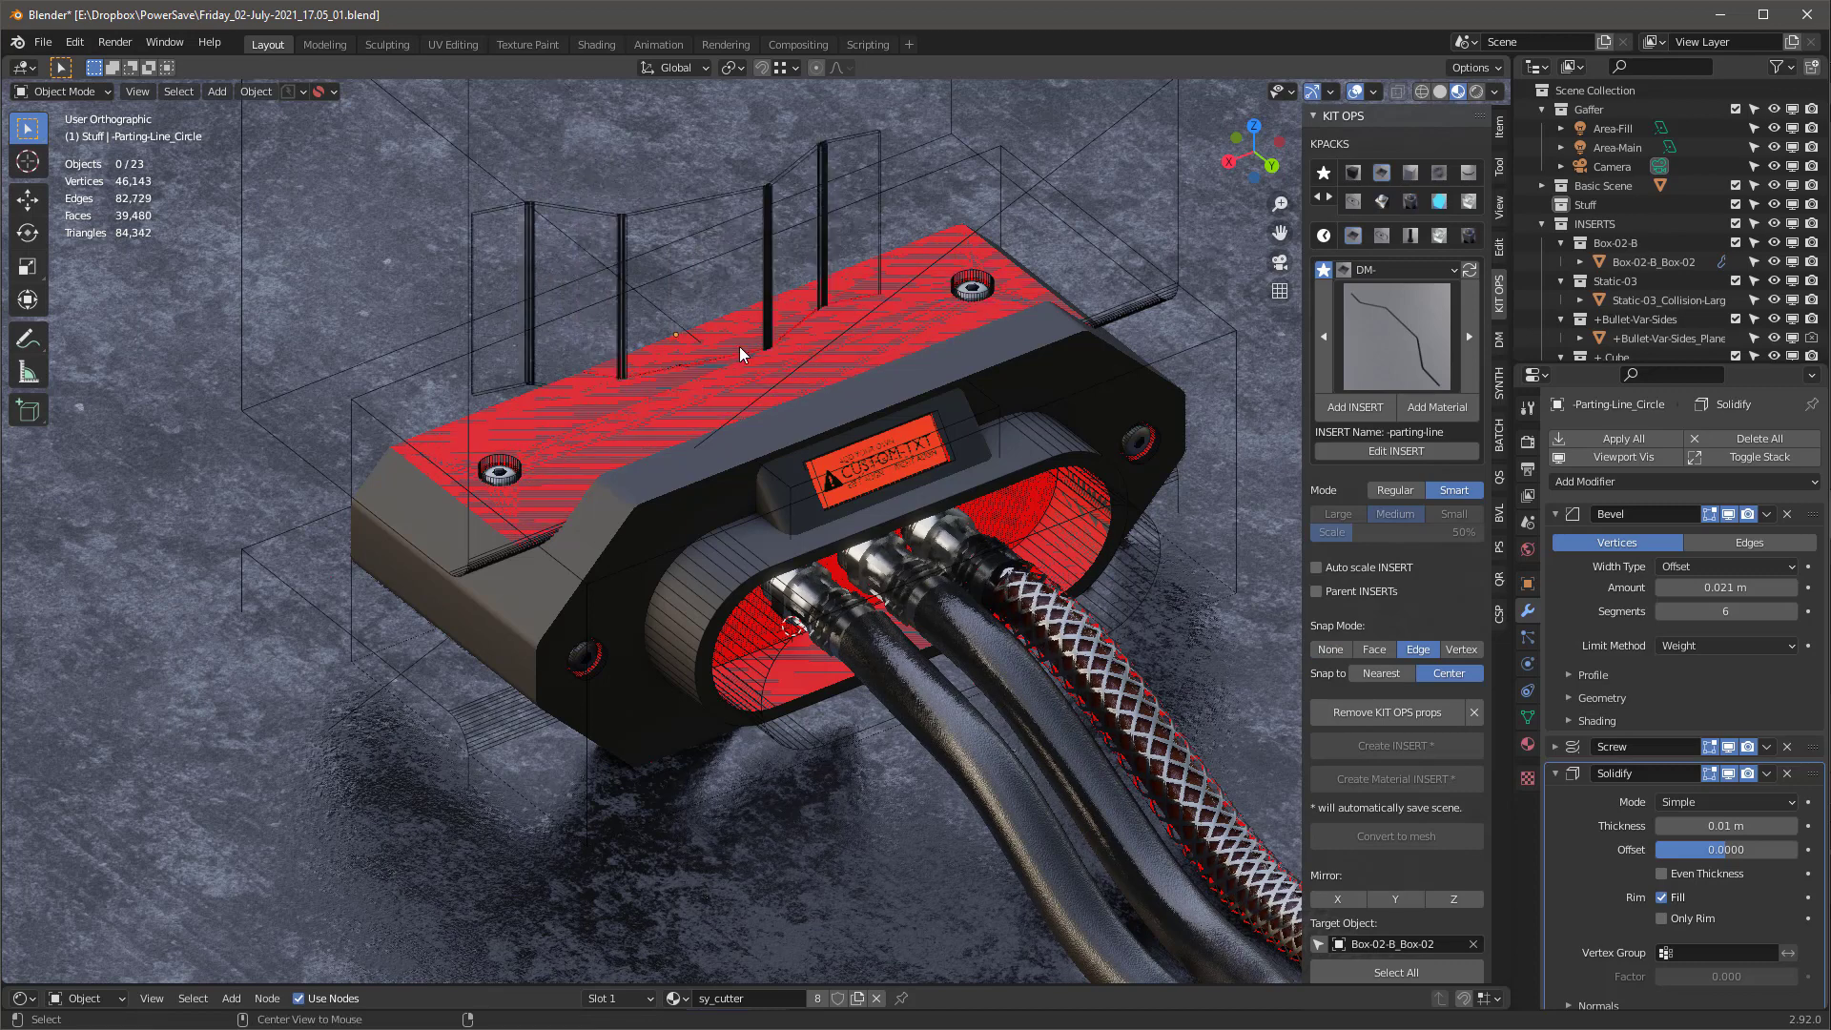
scroll(741, 346, "down", 1, "alt")
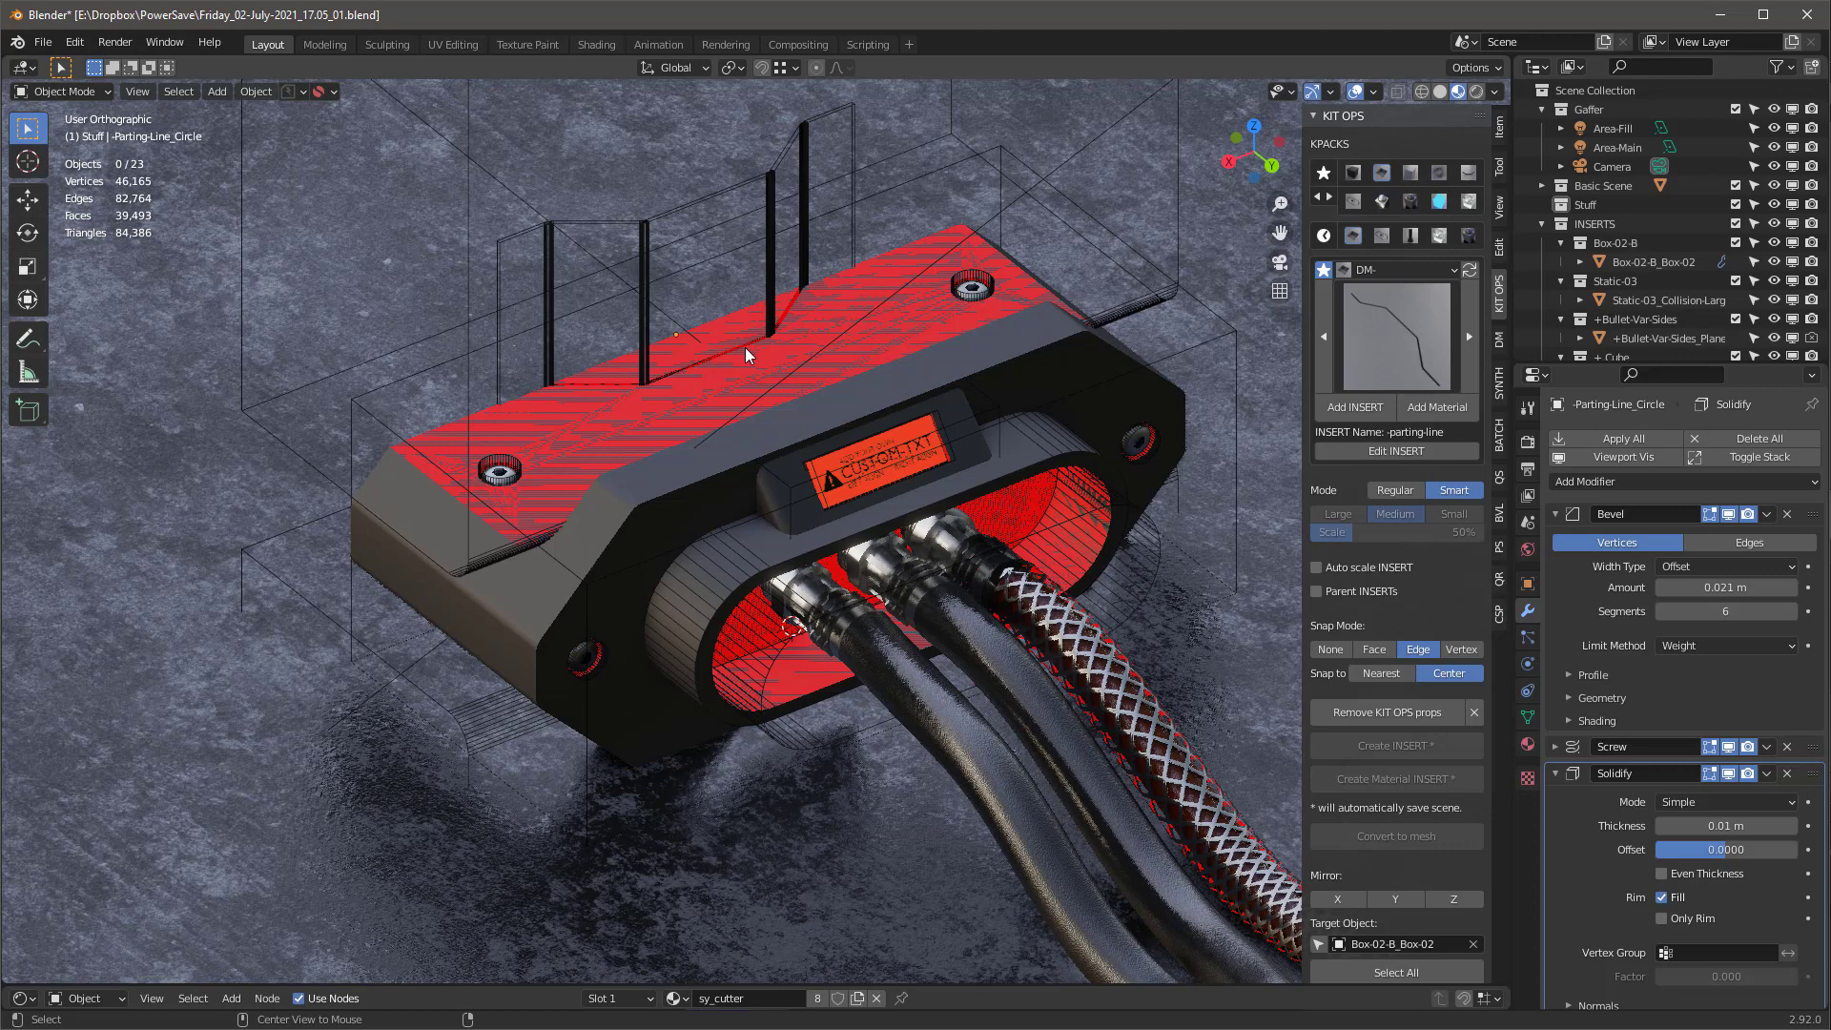
left_click(746, 347)
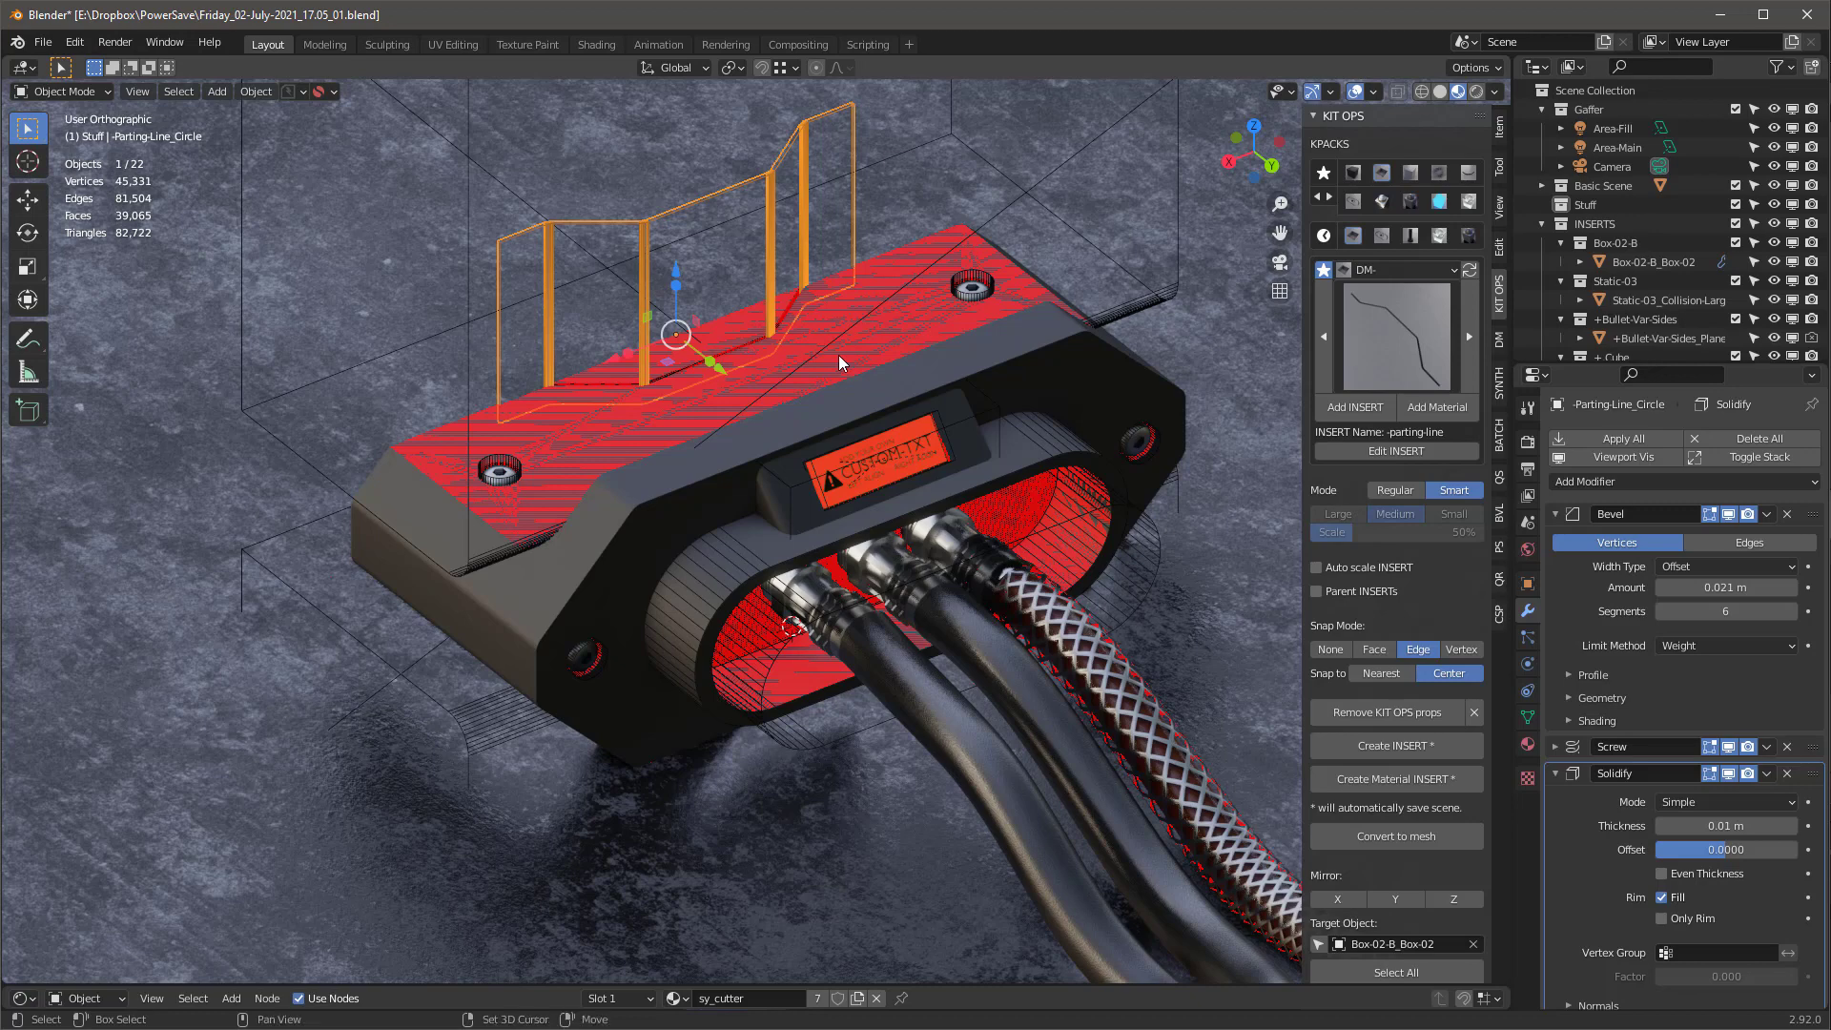
Duplicate the parting-line insert along Y and position the copy over the oval cable housing at the box's front
key("shift+d")
key("y")
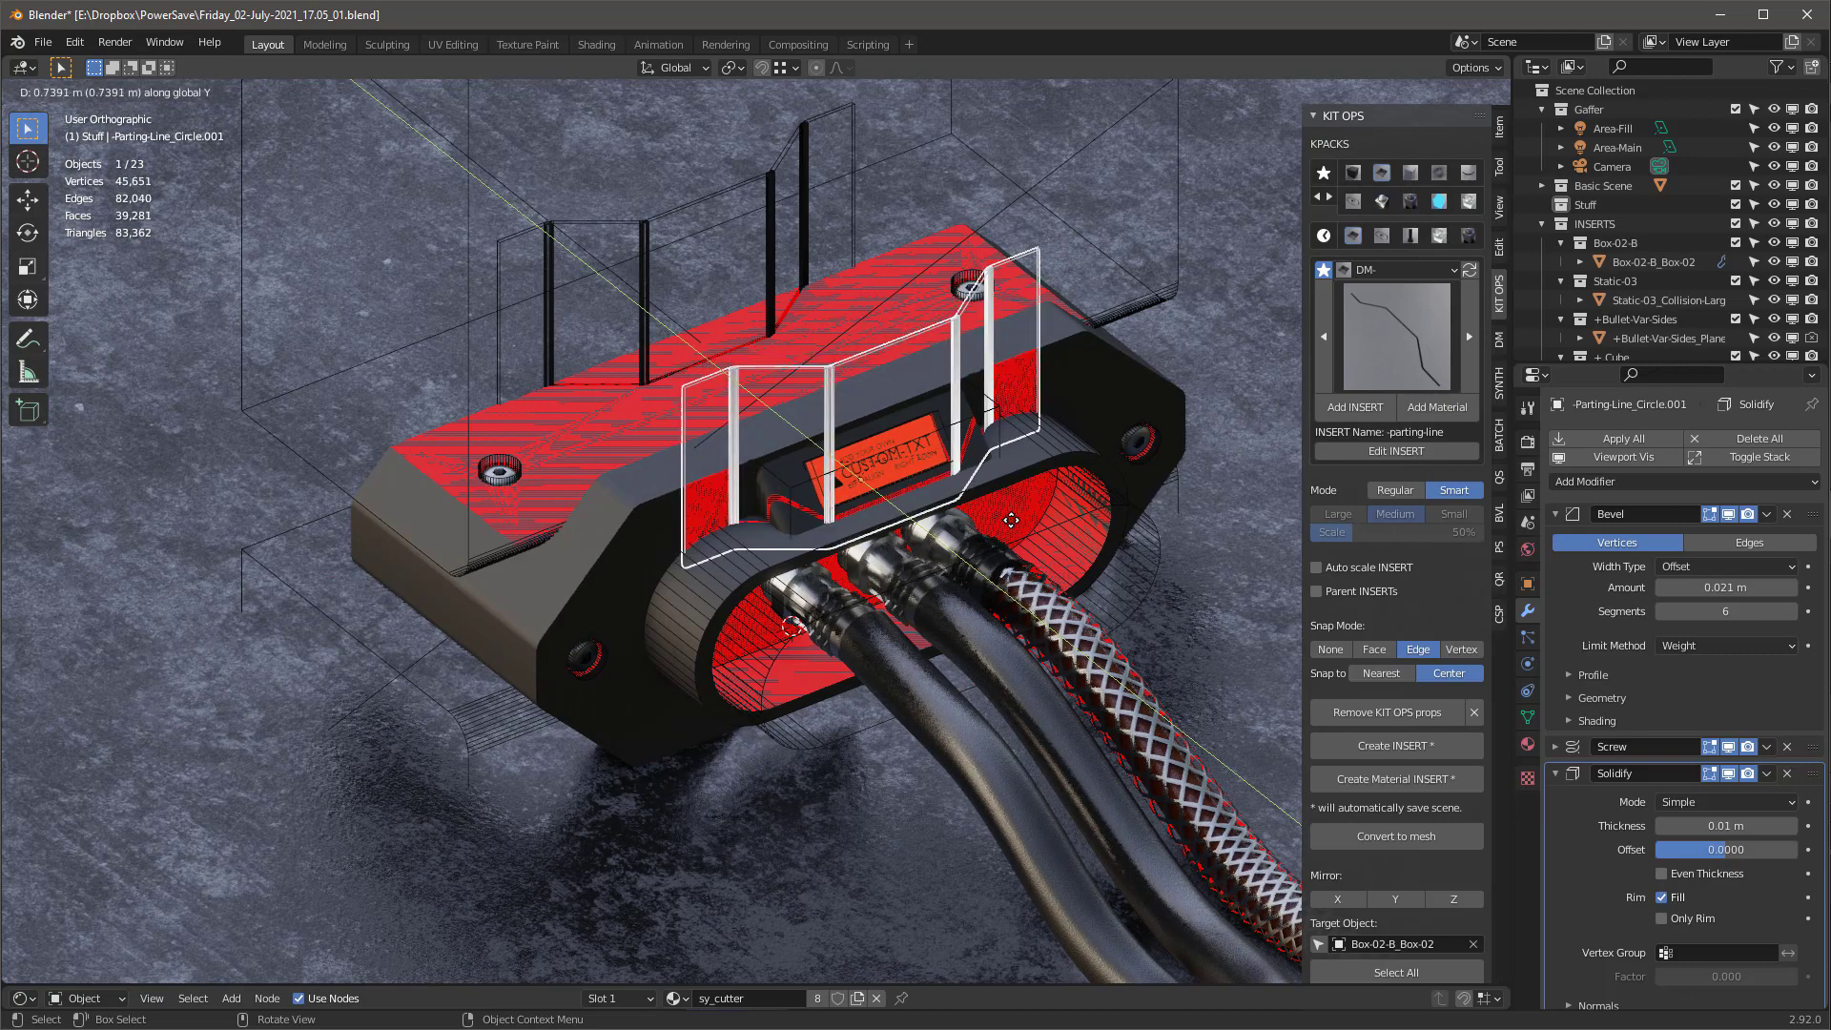
left_click(956, 551)
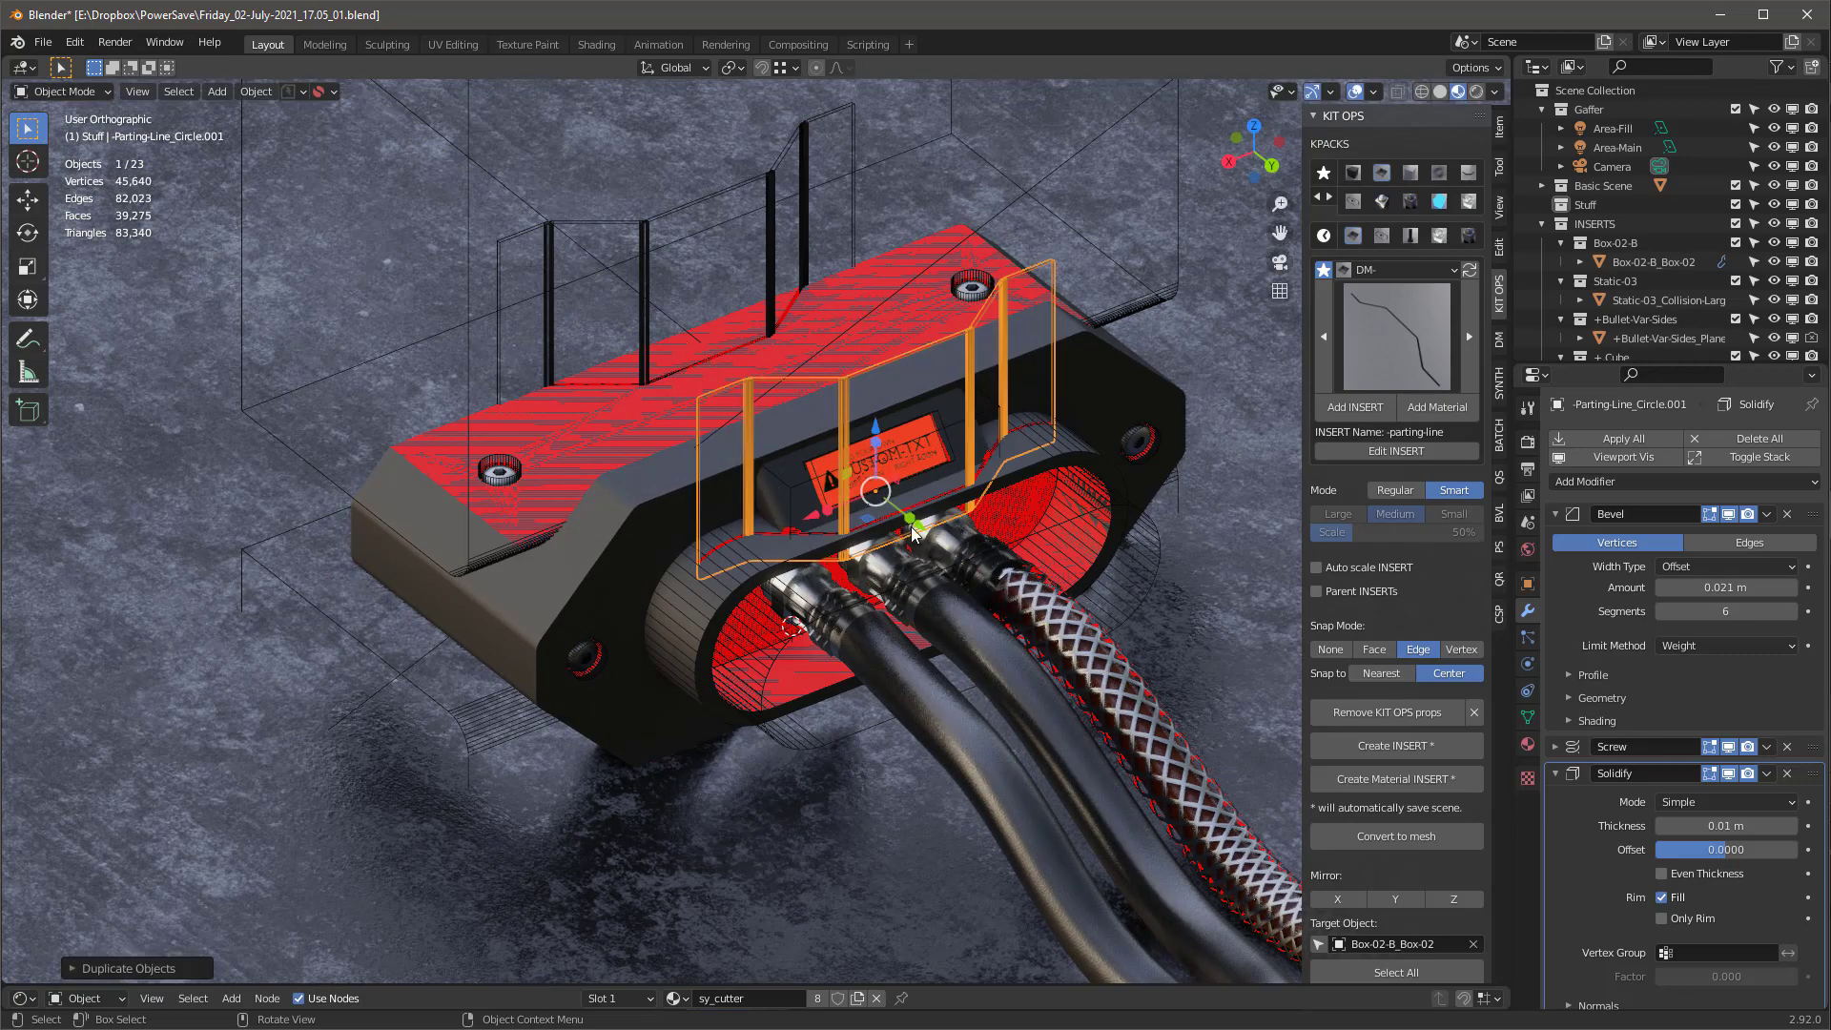
middle_click_drag(911, 525, 925, 544)
left_click_drag(921, 521, 914, 515)
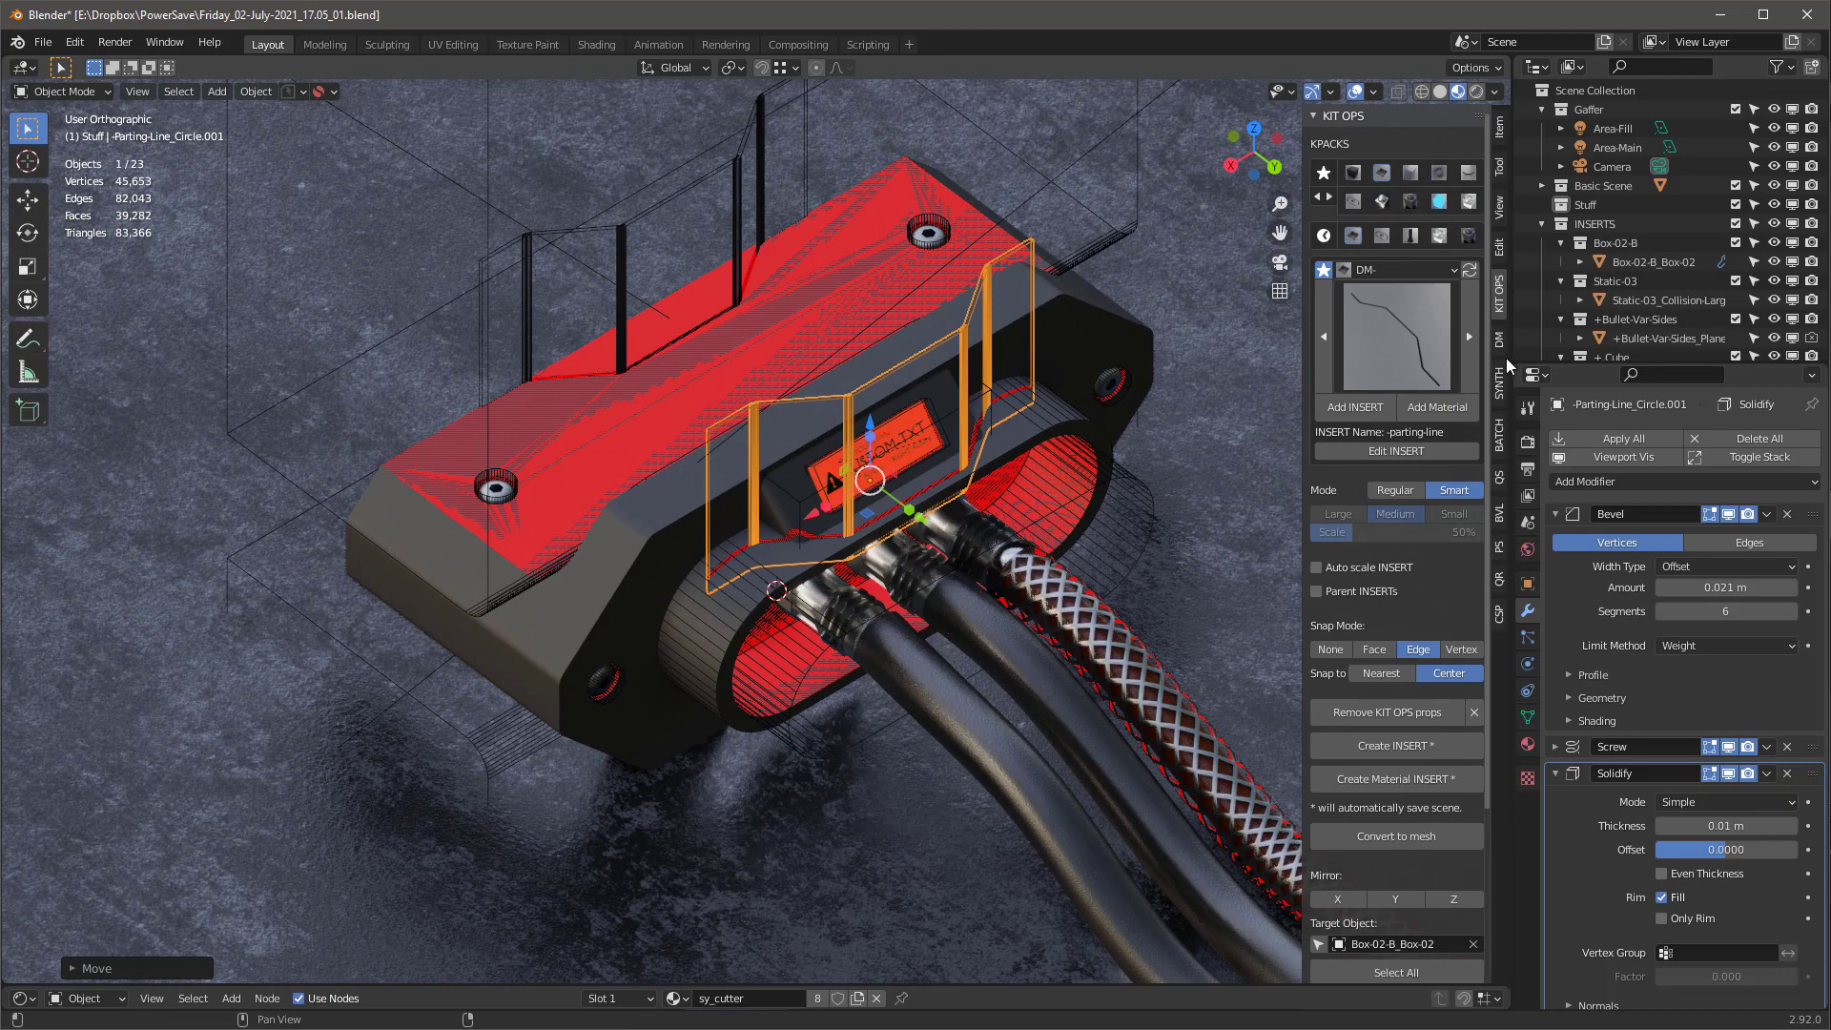
Select the box and set its booleans to FAST in Design Magic
left_click(1495, 344)
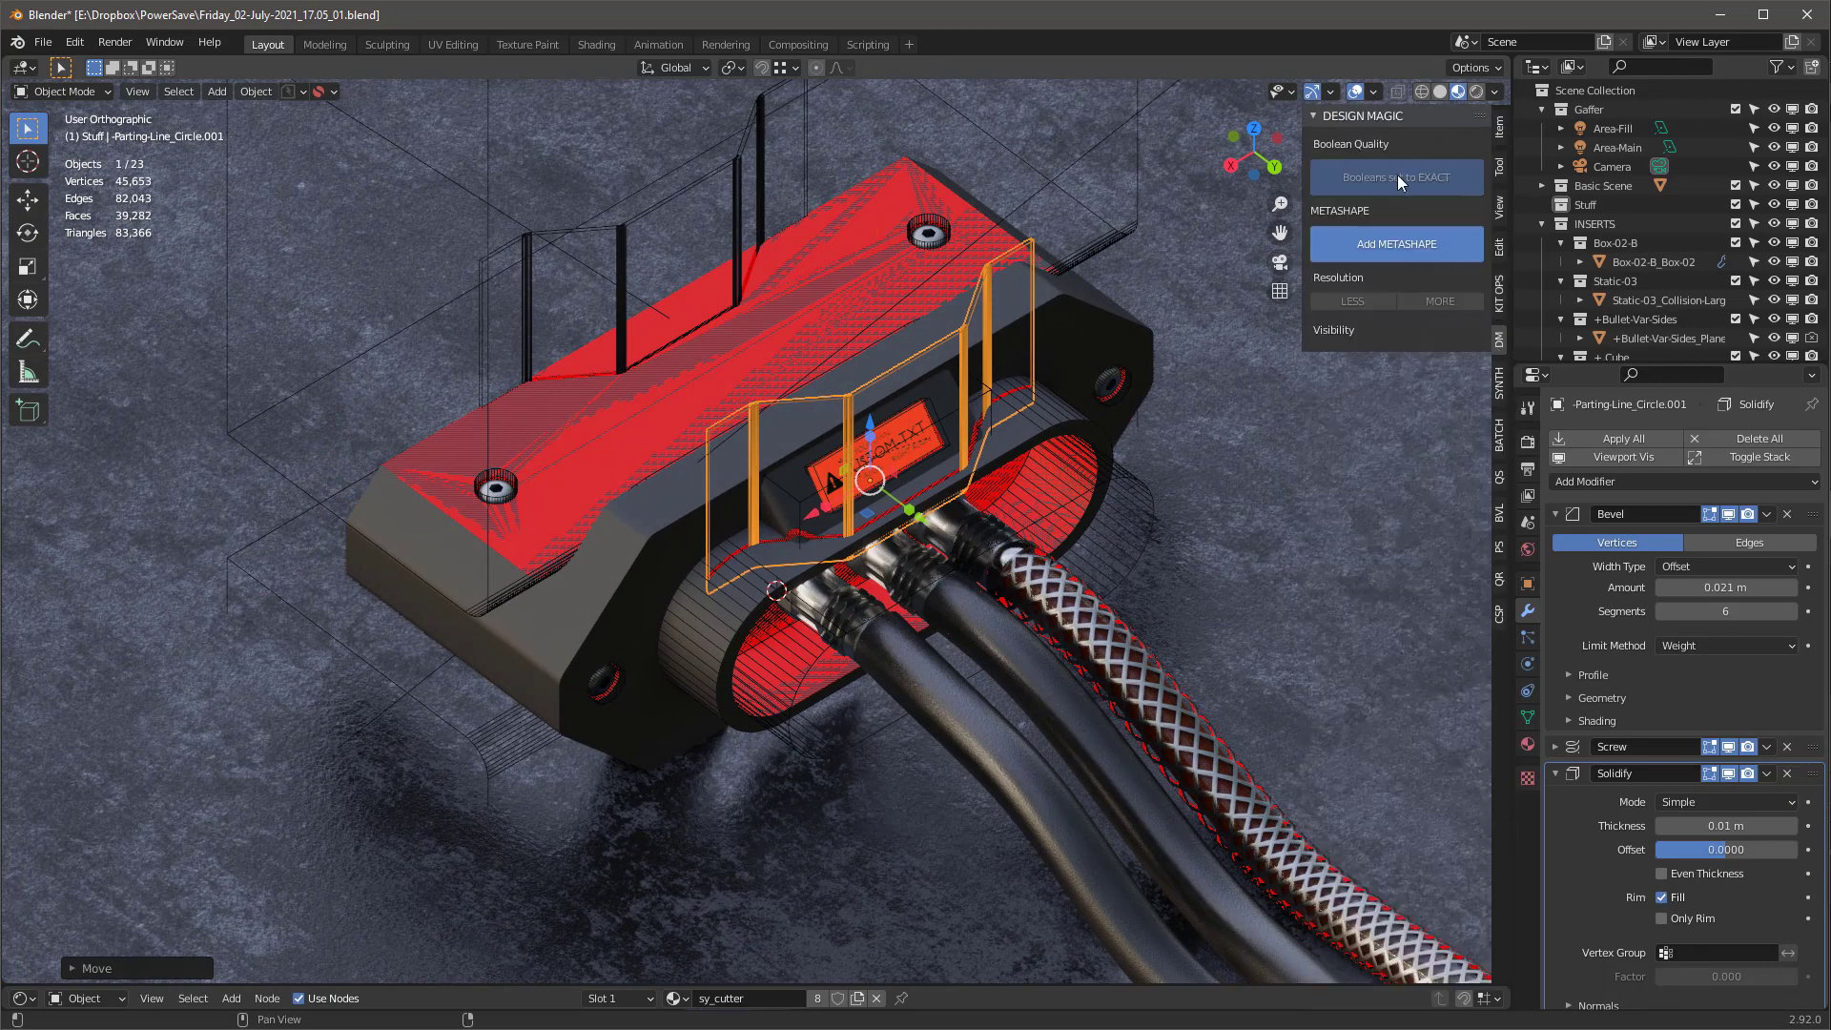
left_click(1398, 176)
left_click(1018, 299)
left_click(1399, 176)
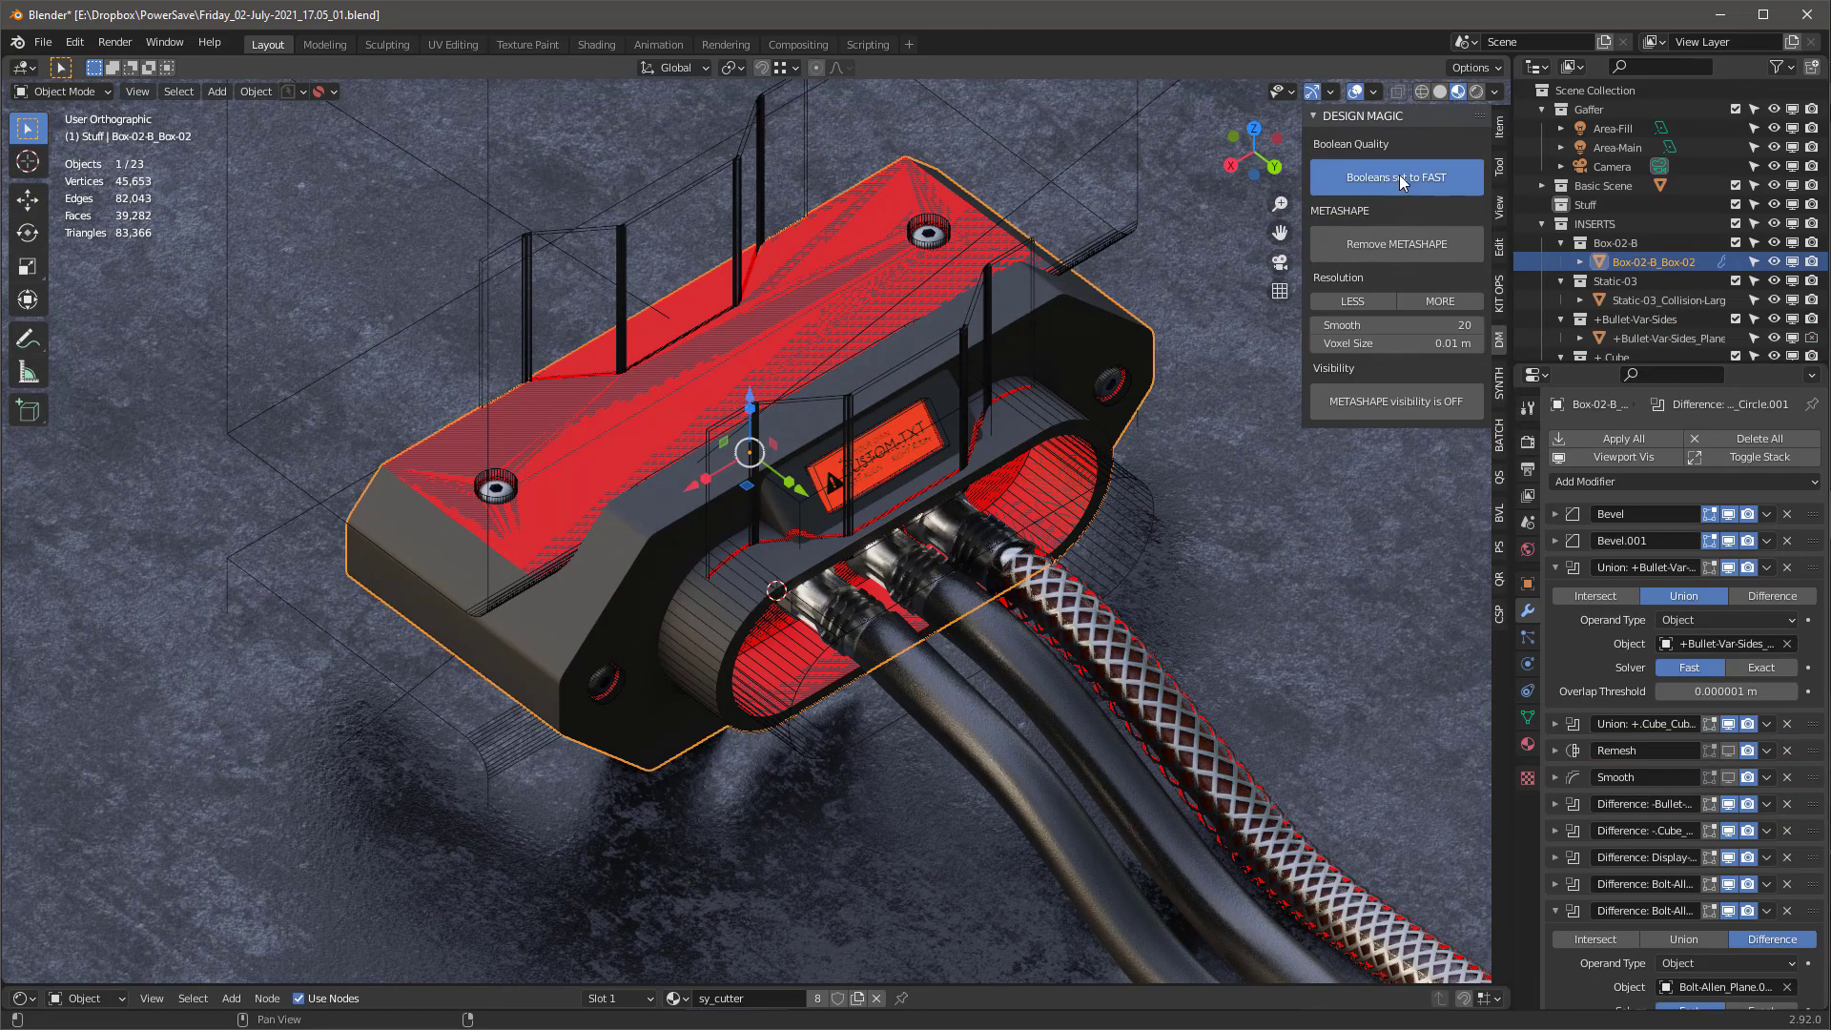
left_click(1399, 181)
Open the front parting-line copy for mesh editing in a wireframe top view
left_click(963, 330)
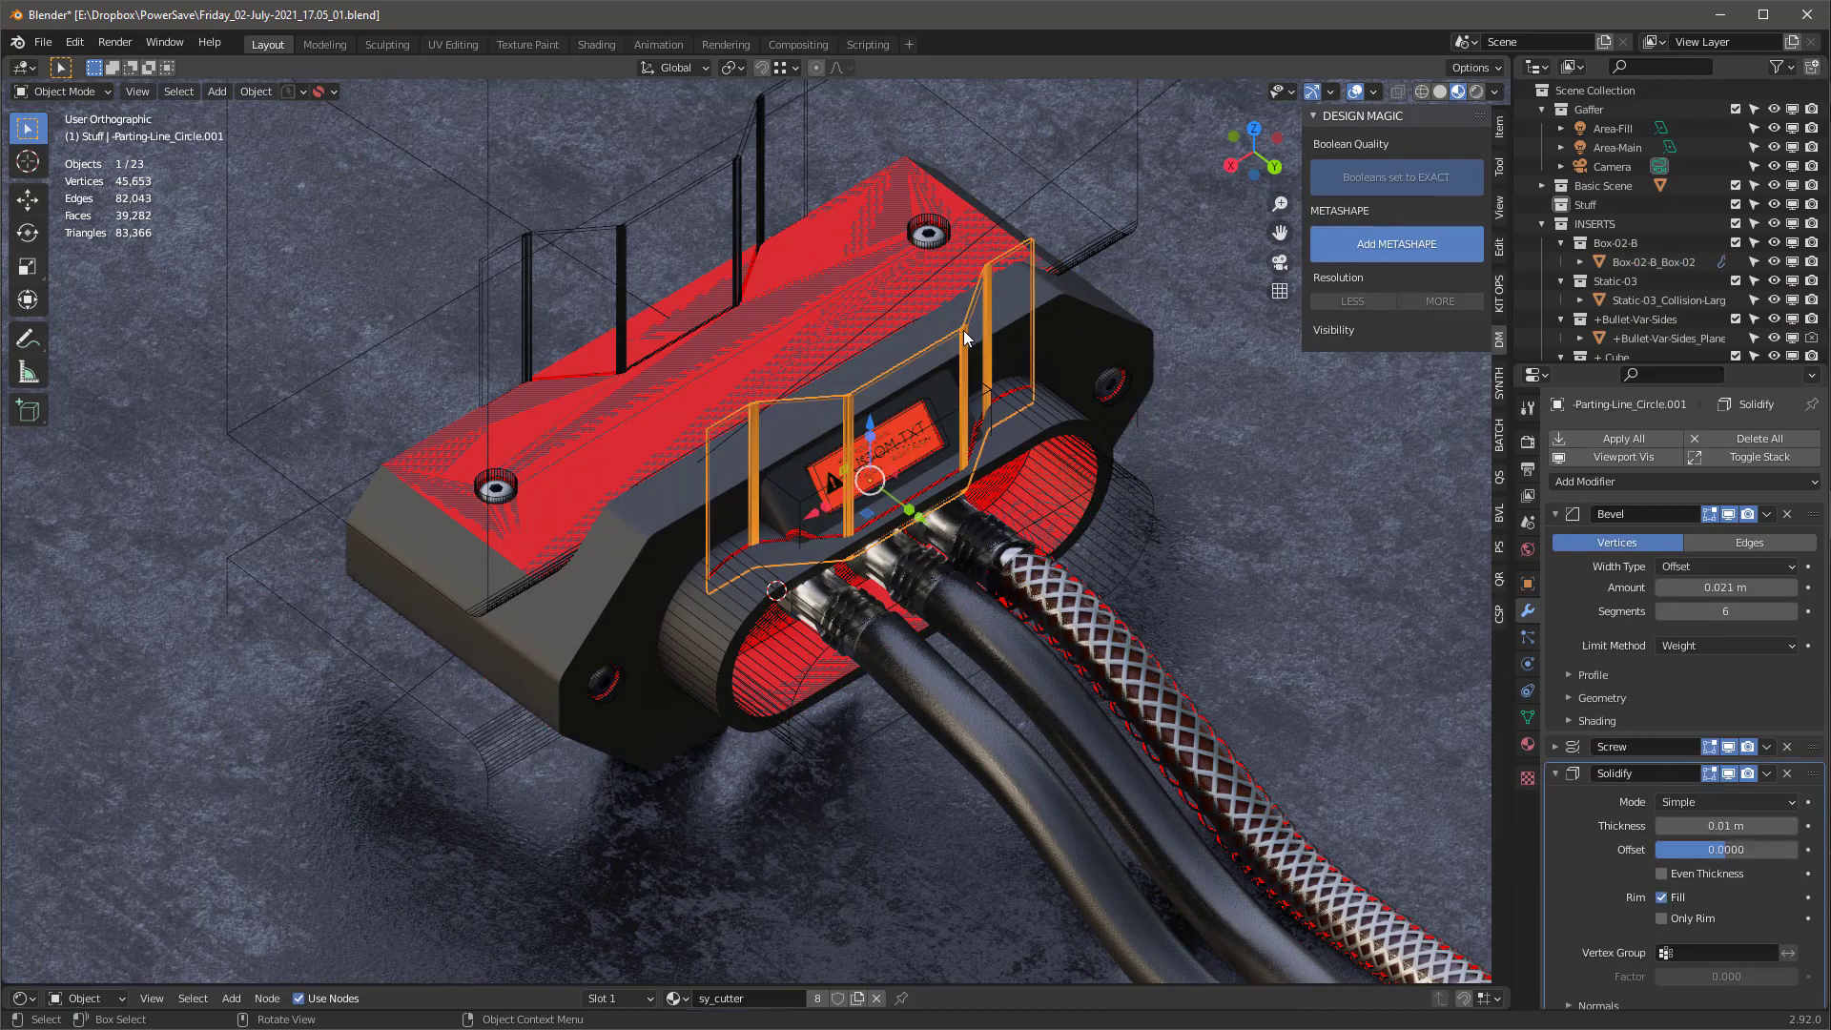
key("KP_7")
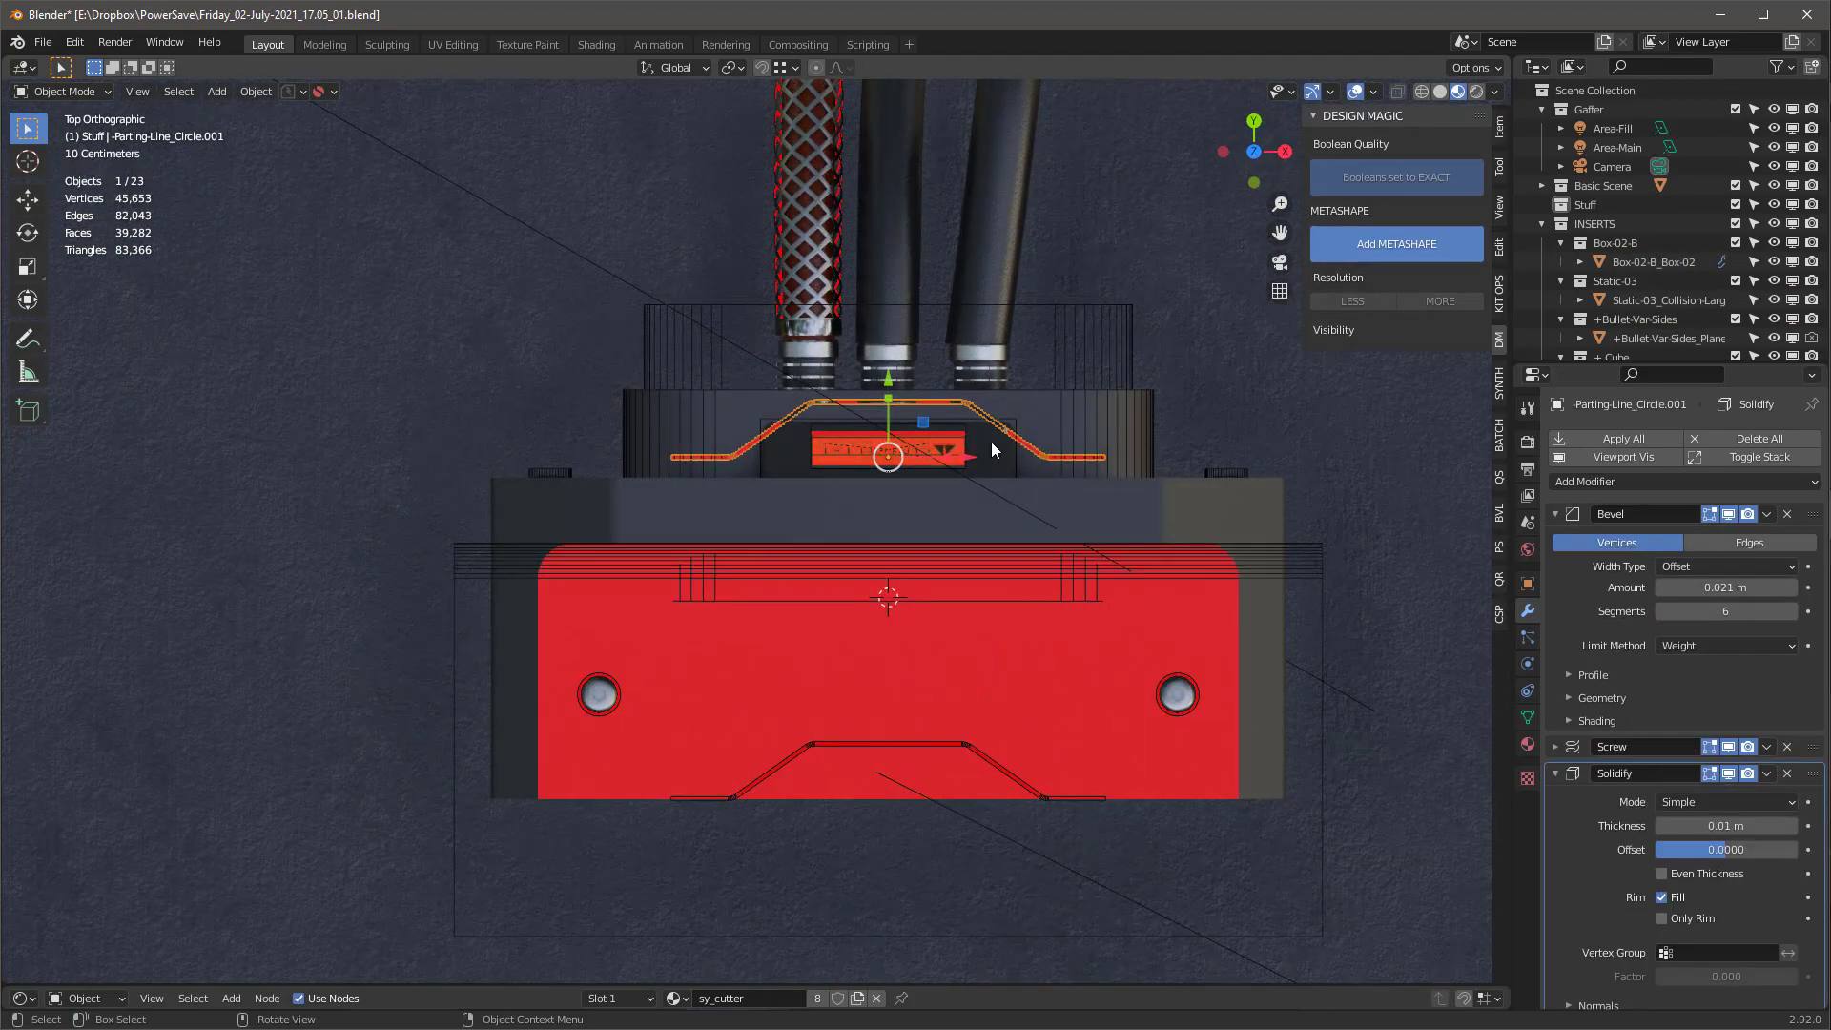
key("shift+z")
scroll(1004, 413, "up", 4)
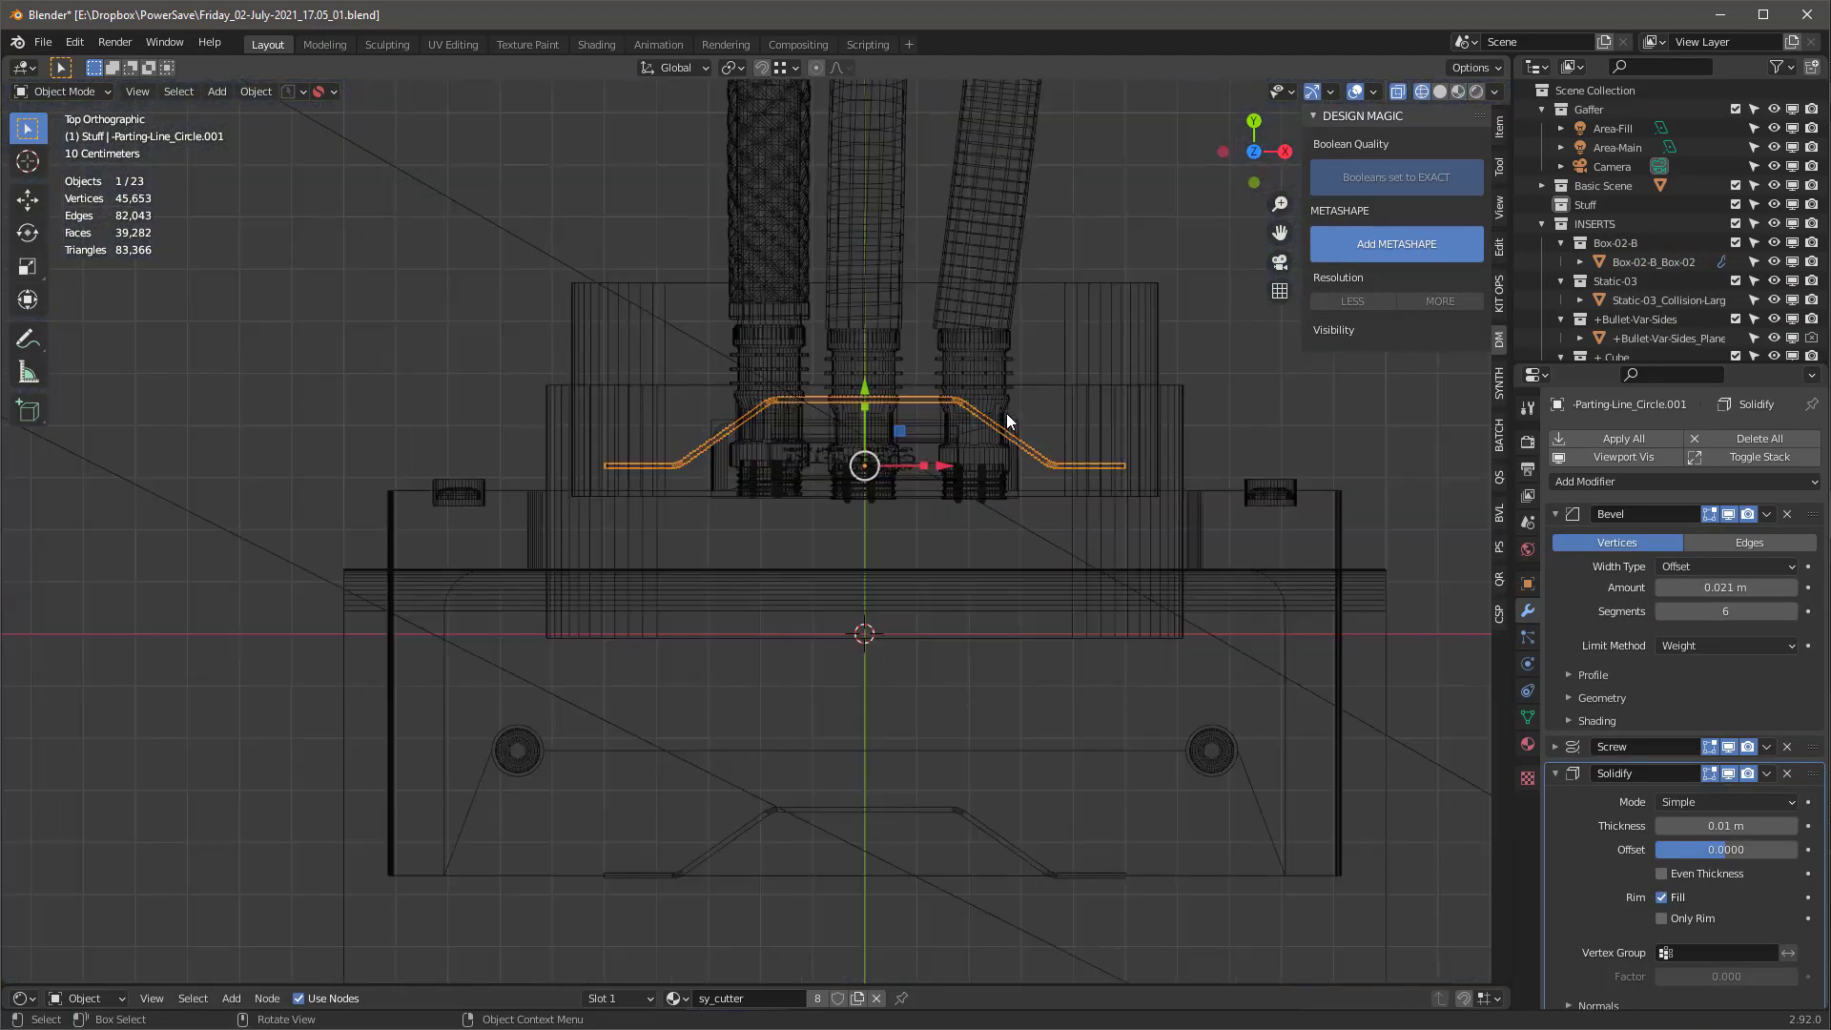
scroll(1002, 413, "down", 3)
scroll(992, 410, "up", 1)
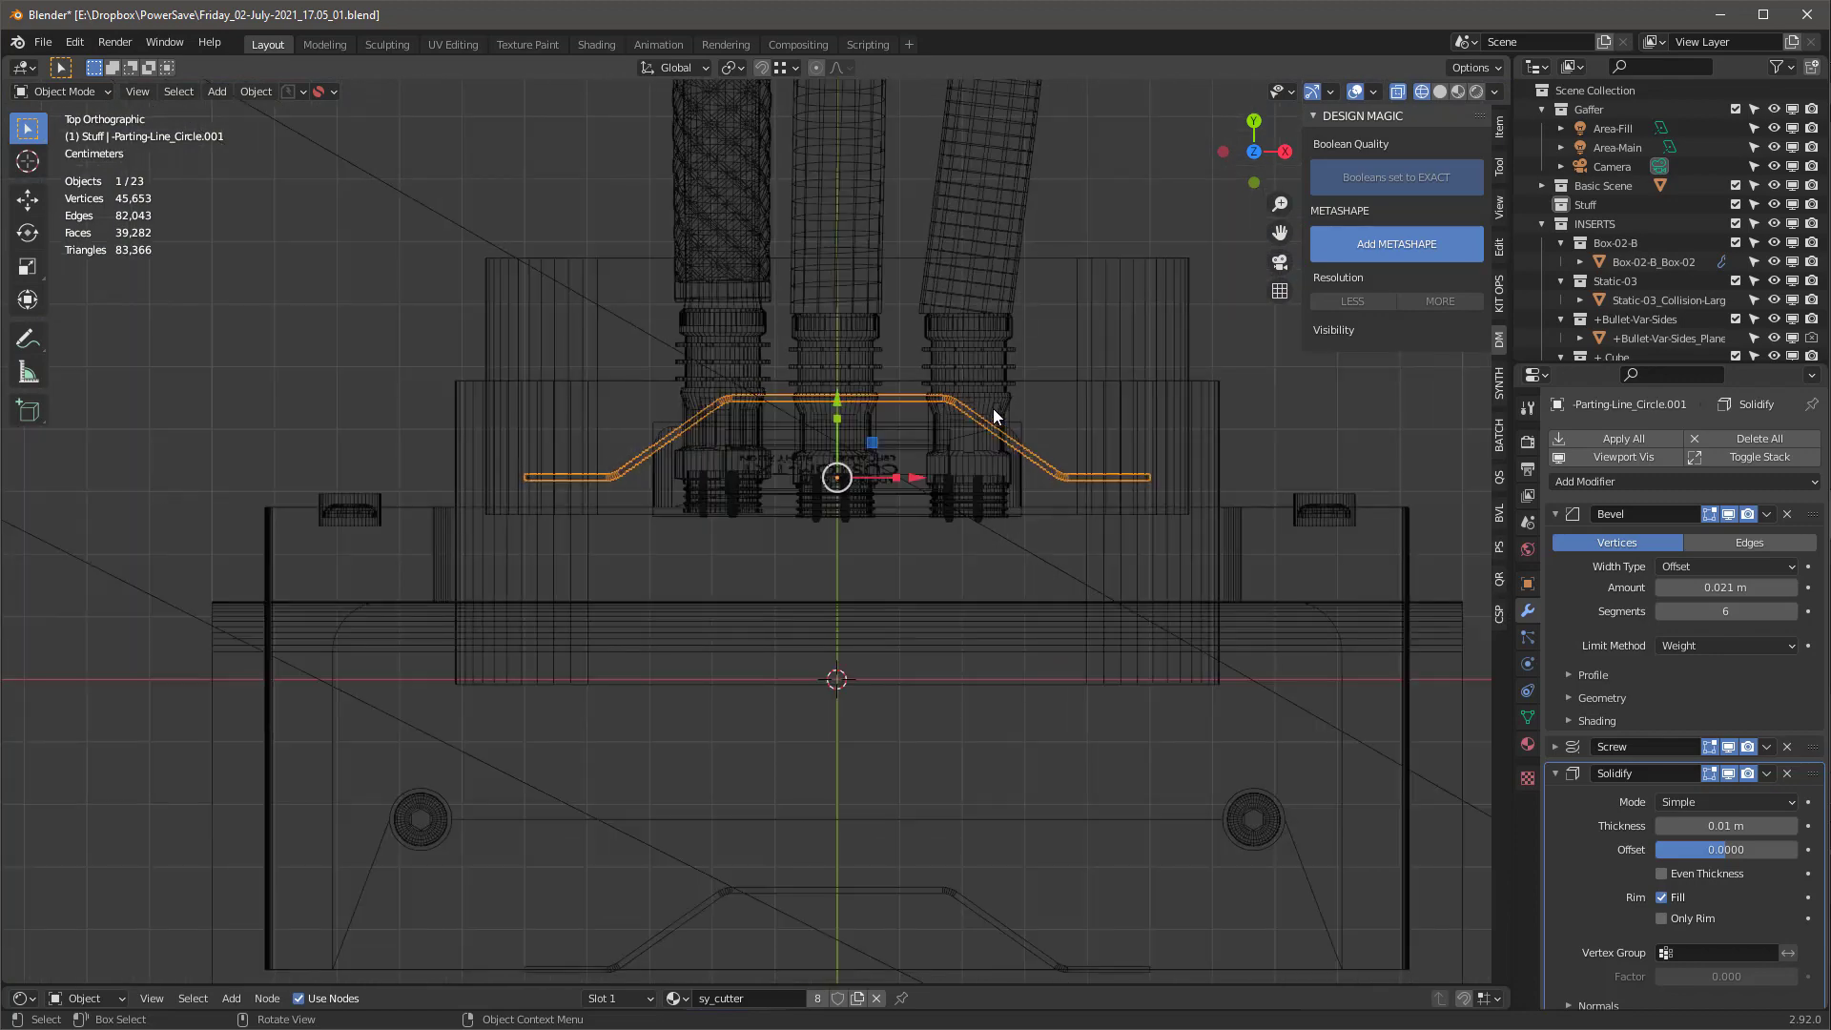
key("Tab")
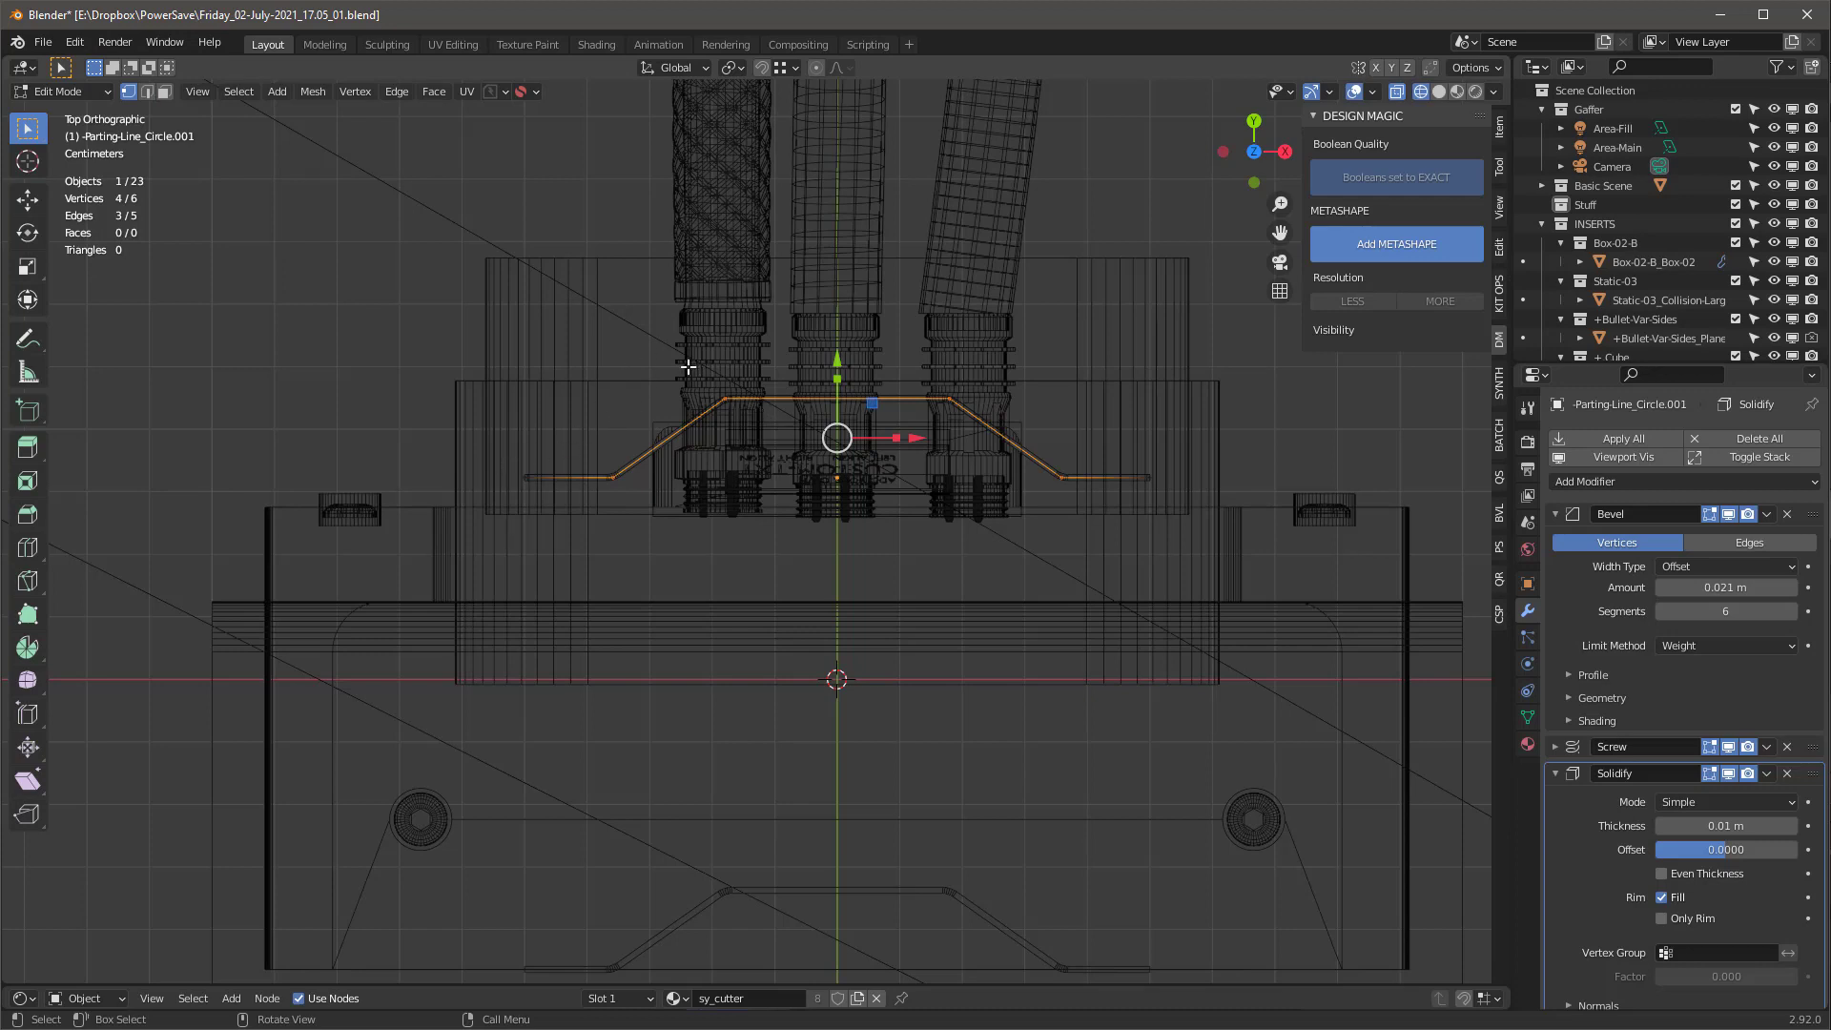
Try to widen the four inner vertices of the front parting line along X and dissolve the selection
key("s")
key("x")
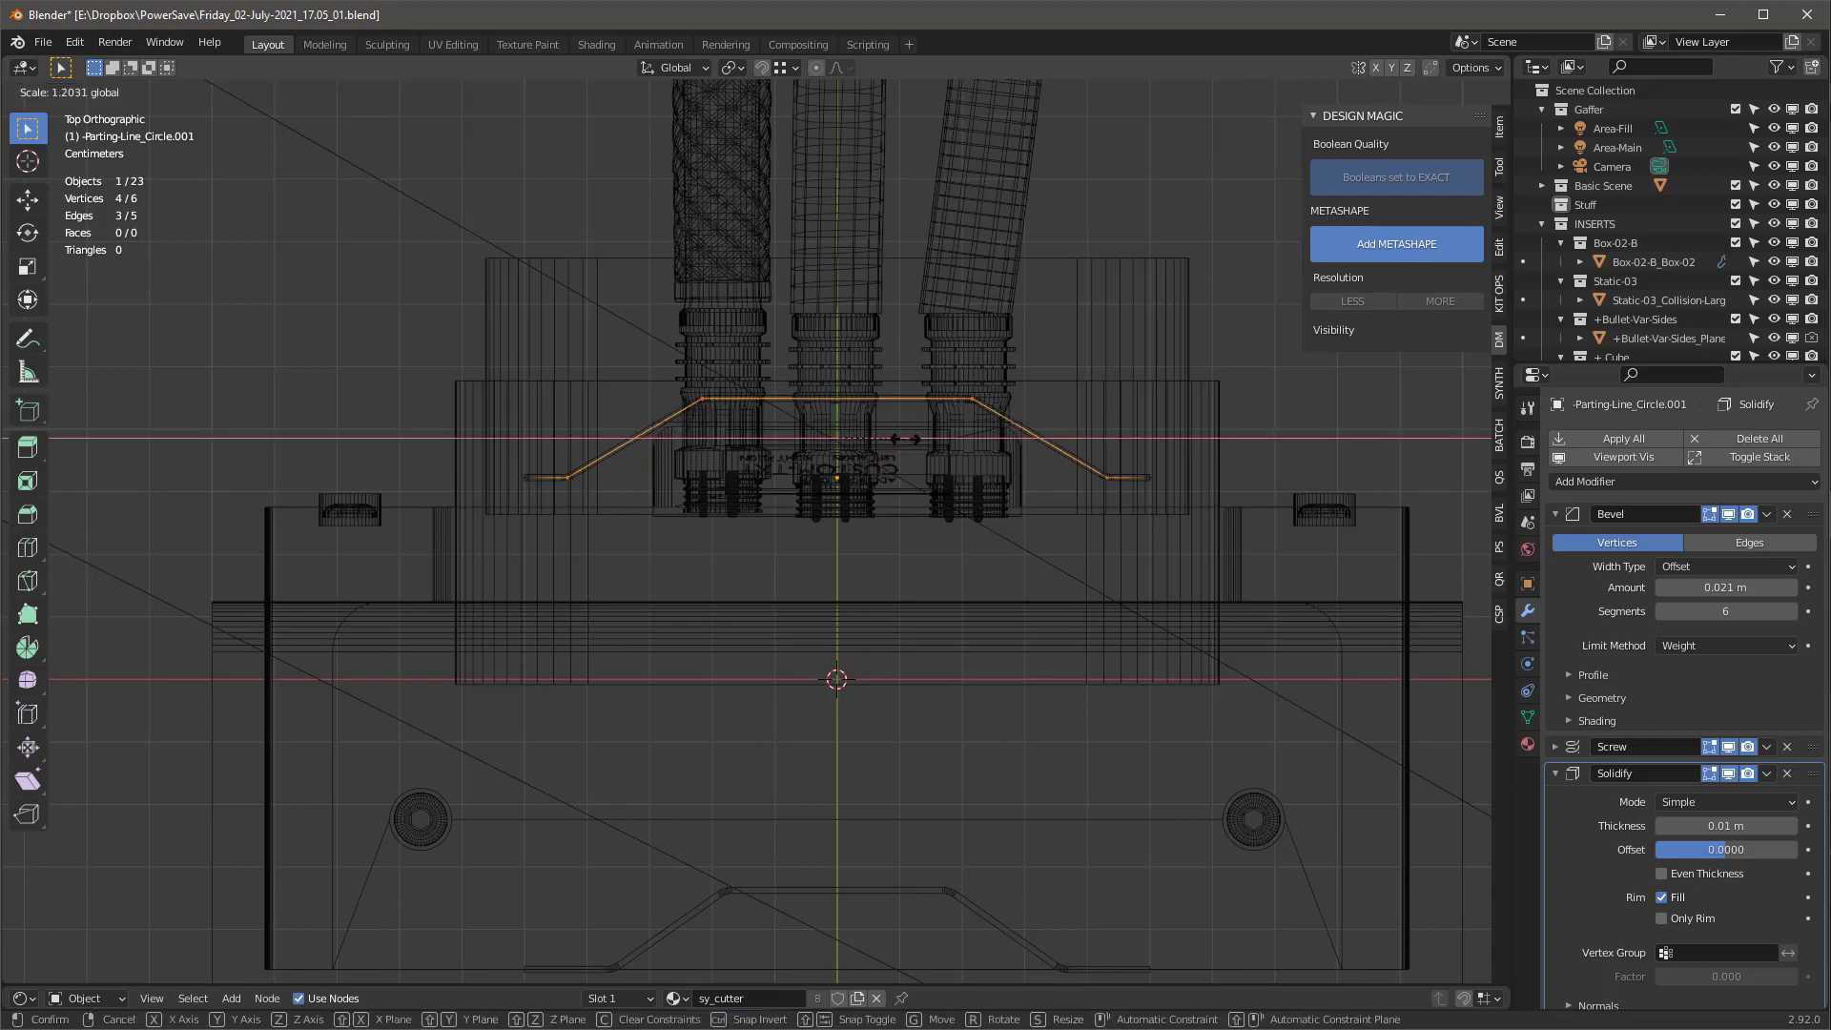
left_click(906, 439)
key("ctrl+x")
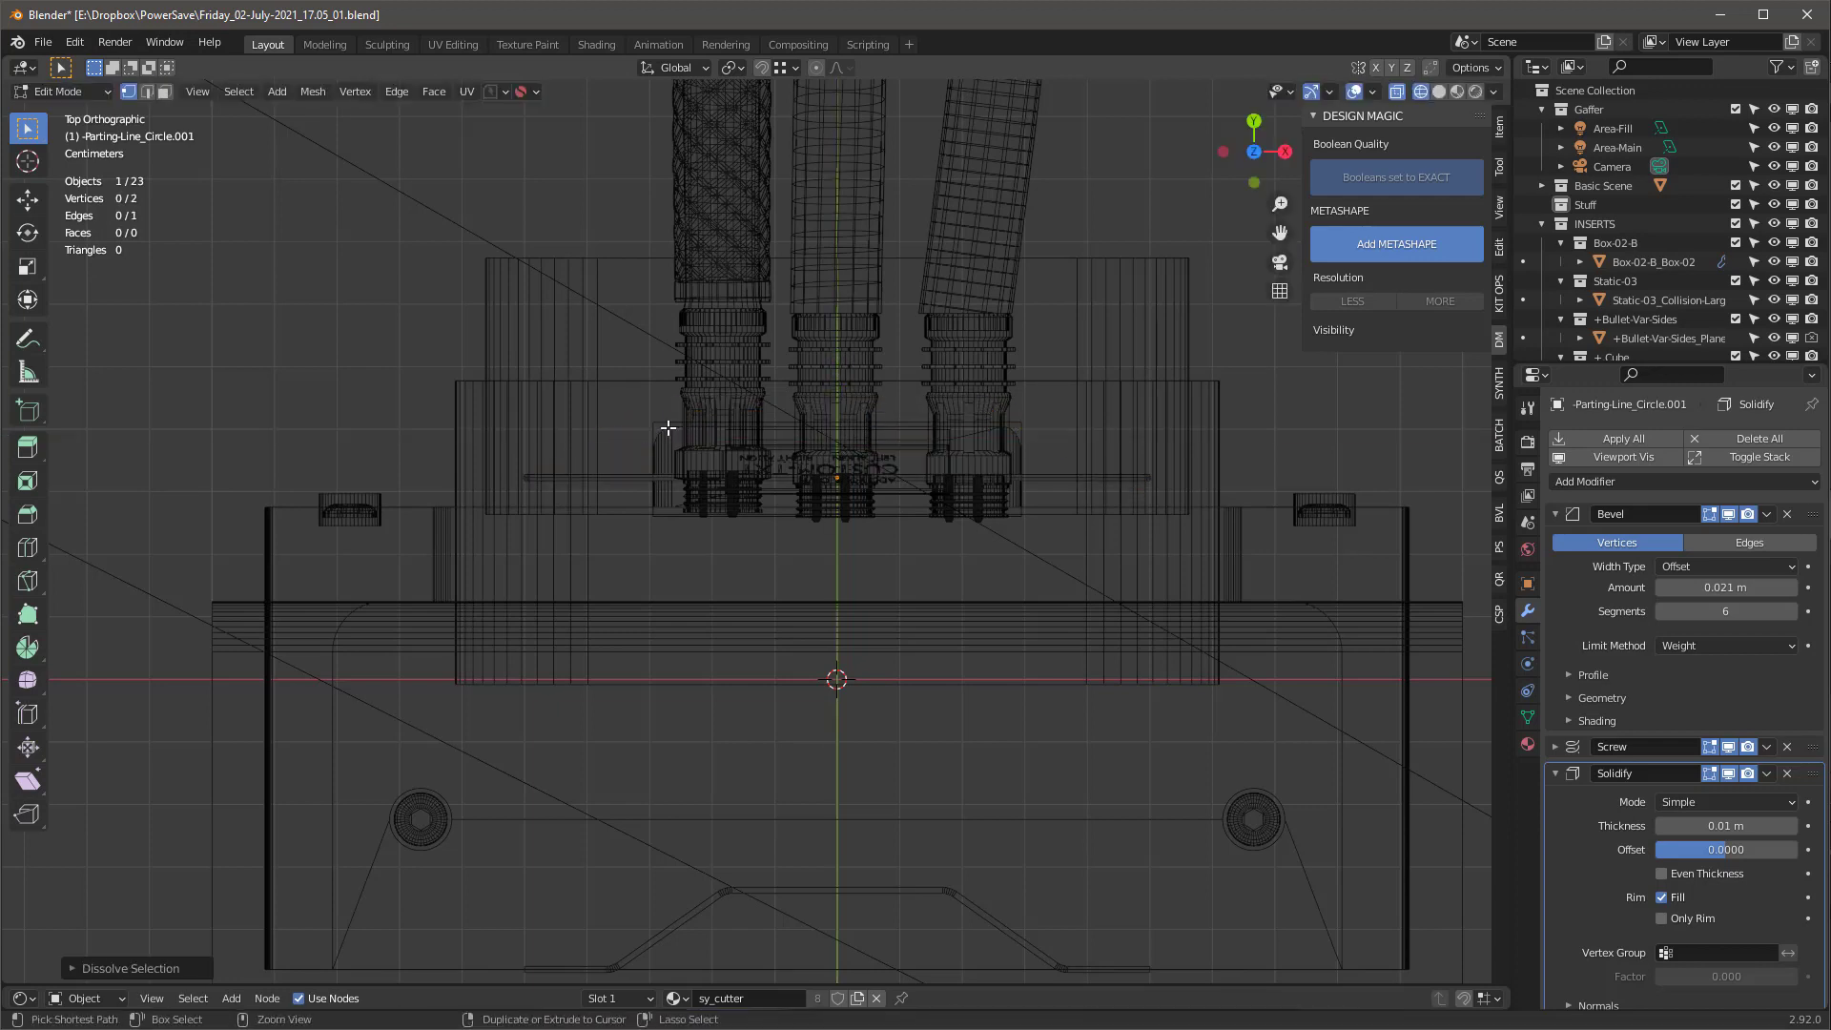
key("ctrl+z")
Widen the whole front parting-line profile along X and shift it about -0.018 m along Y
key("g")
key("y")
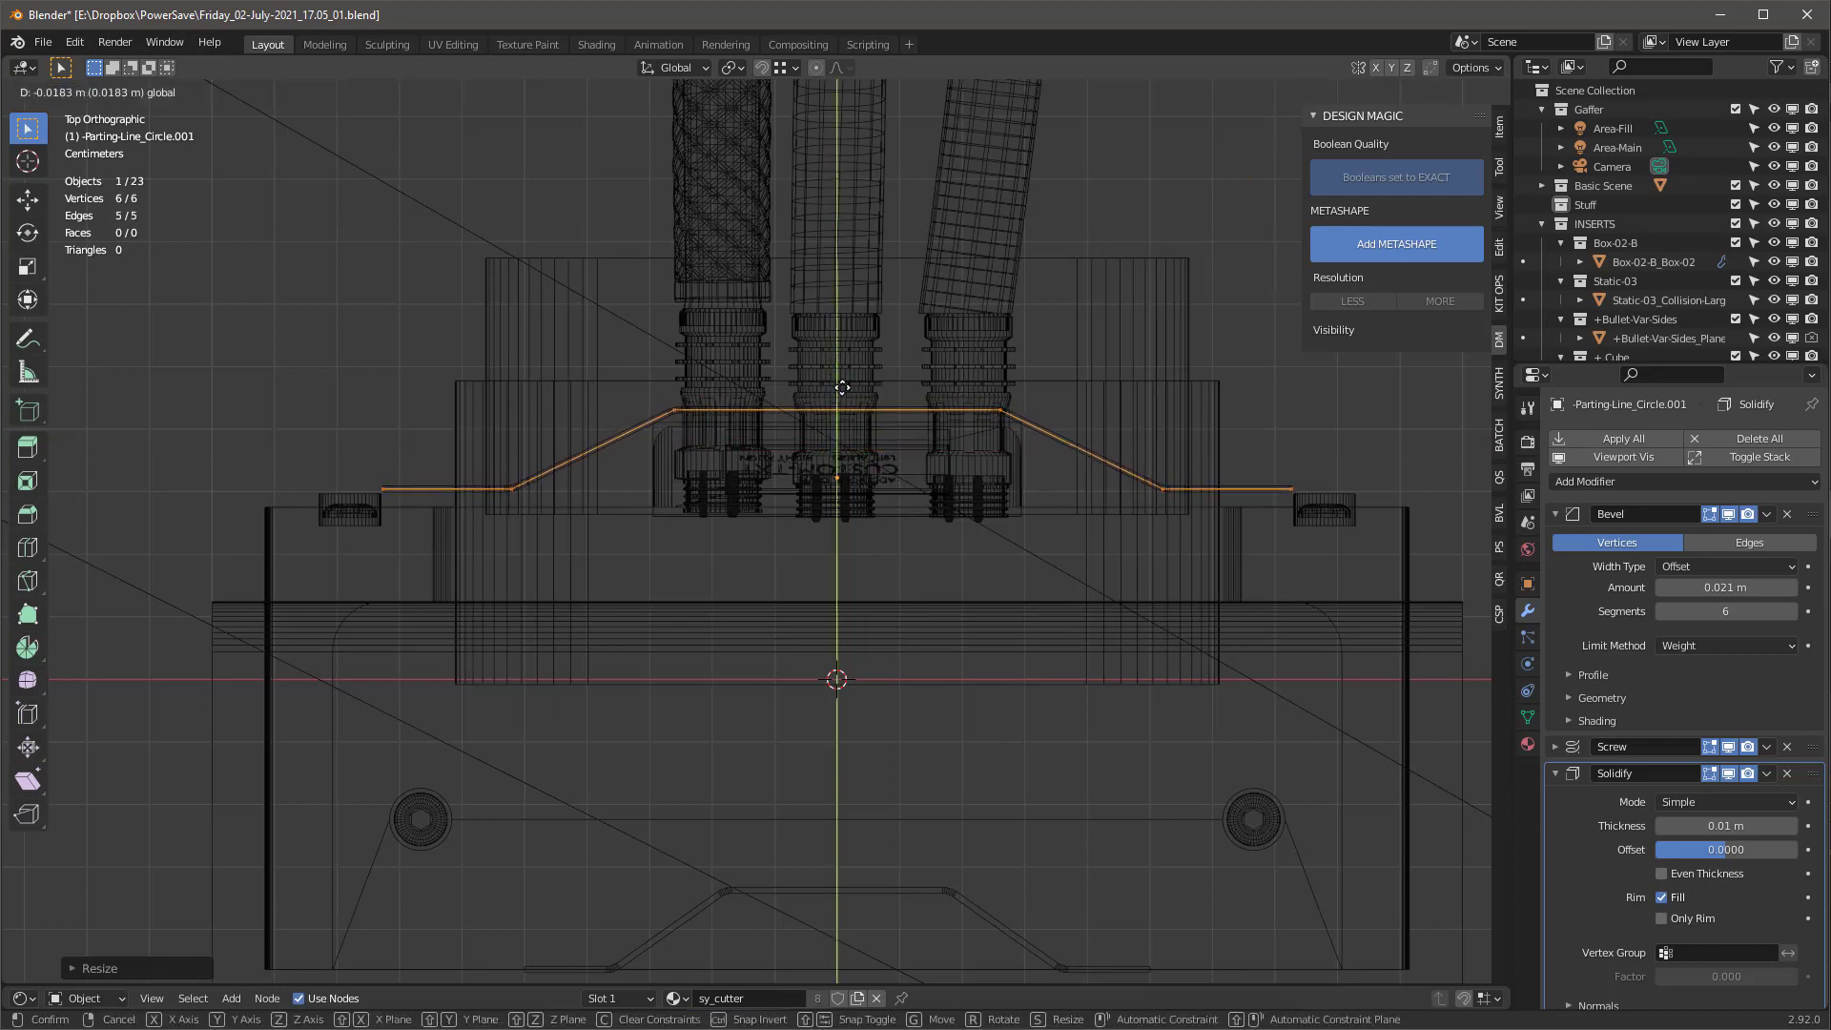
left_click(842, 389)
Pull the two outer vertices on each side of the front parting line inward along X and shift them toward the cables
left_click_drag(1106, 429, 1335, 534)
left_click_drag(353, 448, 563, 525, "shift")
key("s")
key("x")
left_click(880, 498)
key("g")
key("y")
left_click(847, 447)
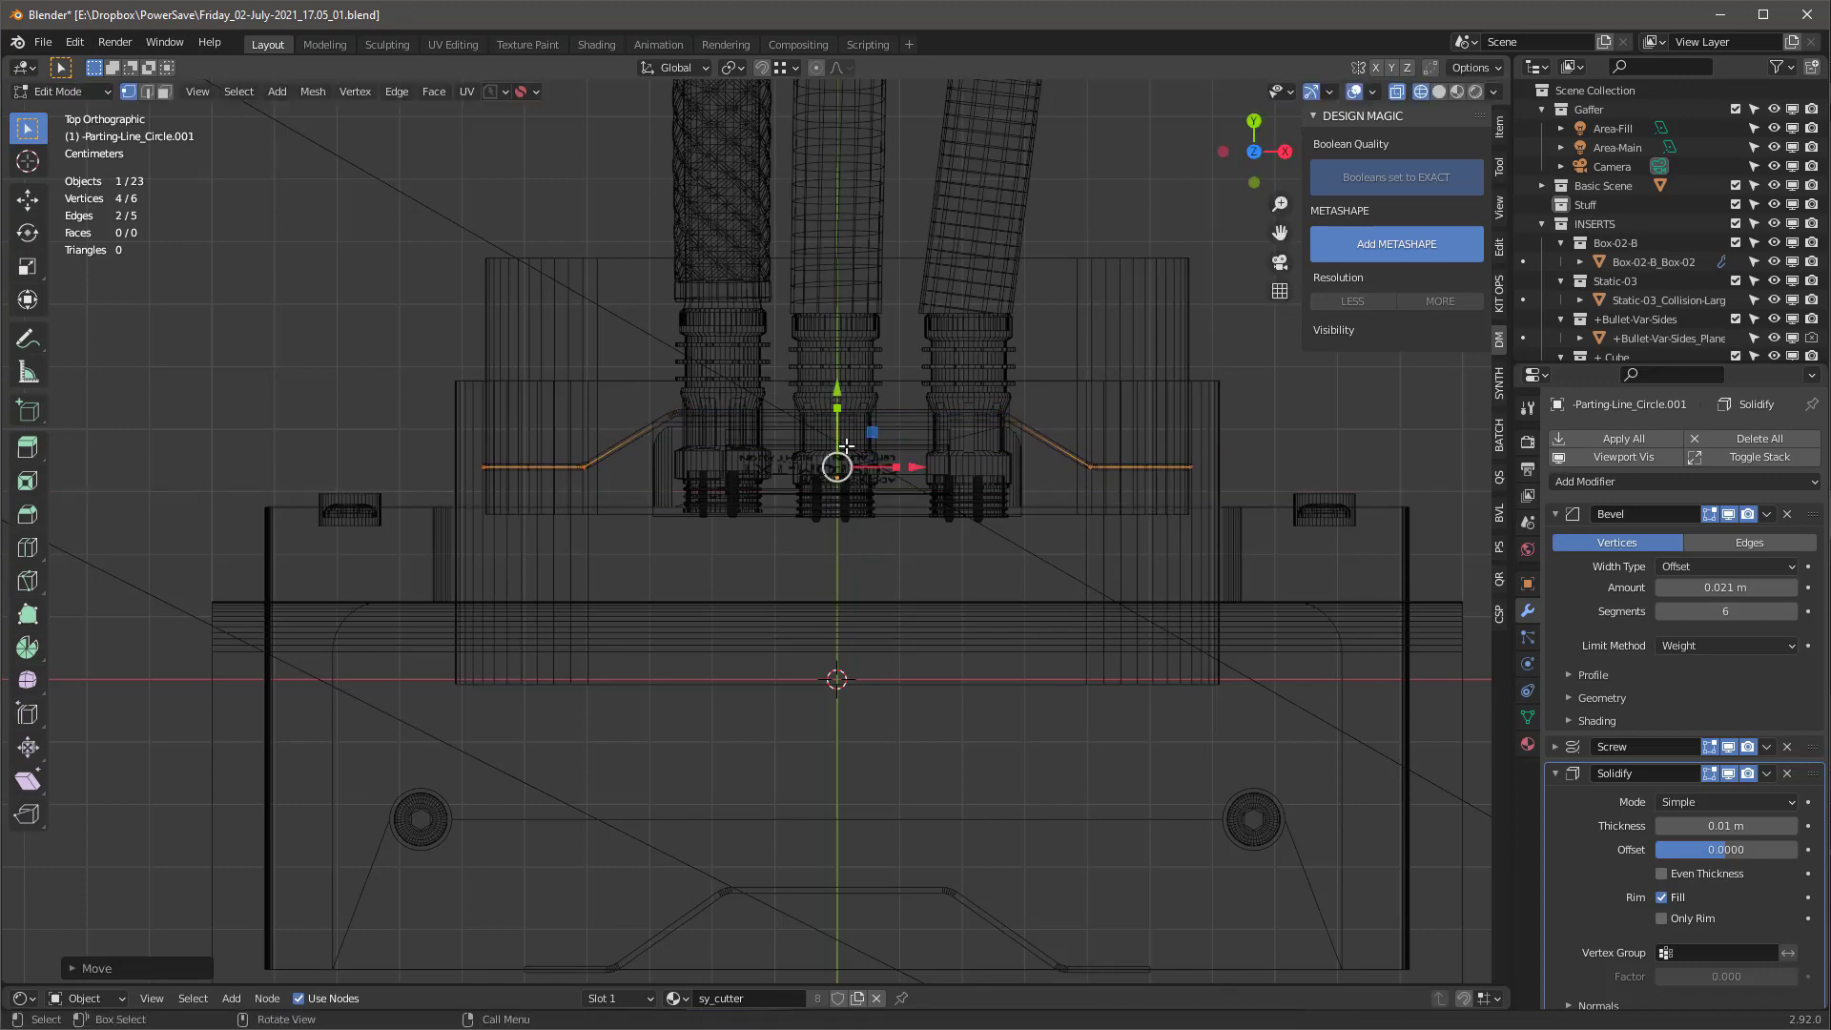
Spread the two end vertices of the front parting line outward along X past the oval housing and finish mesh editing
left_click(1189, 467)
left_click(483, 466, "shift")
key("s")
key("x")
left_click(919, 466)
middle_click_drag(919, 466, 711, 368)
key("Tab")
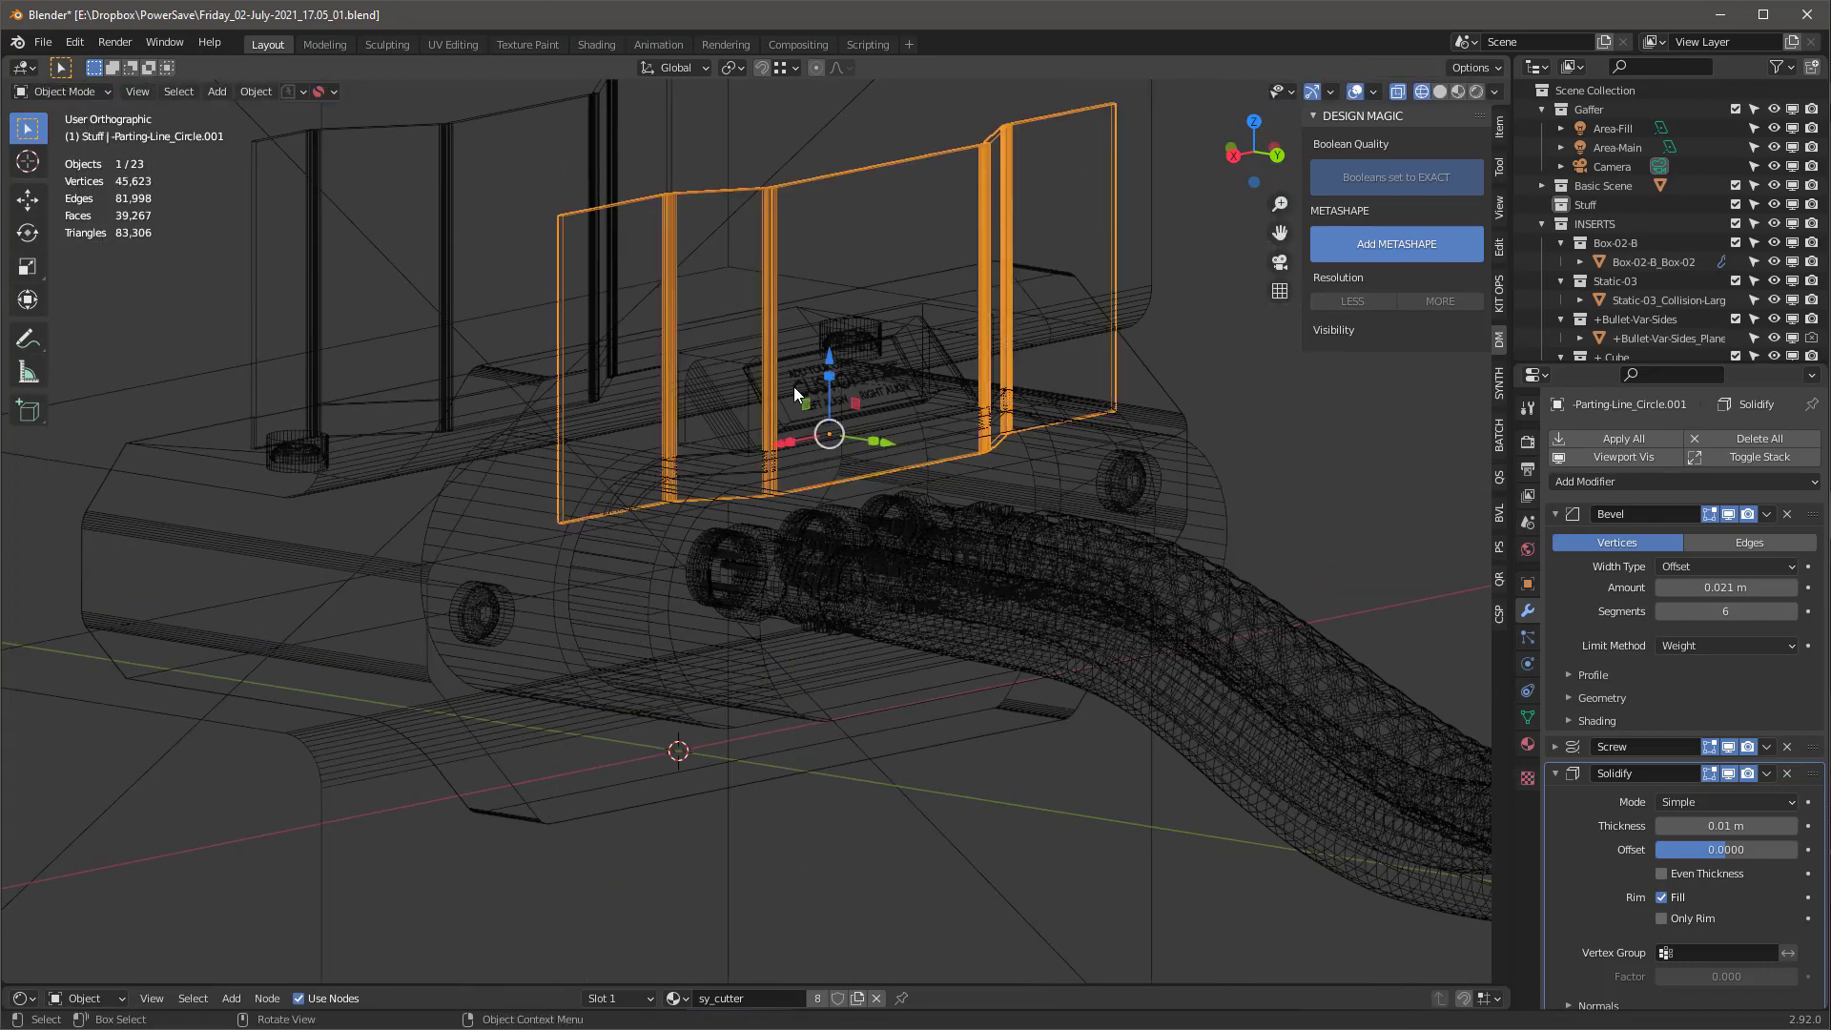
Lower the front parting line along Z so it cuts through the oval cable housing, and switch to solid shading
key("shift+d")
key("z")
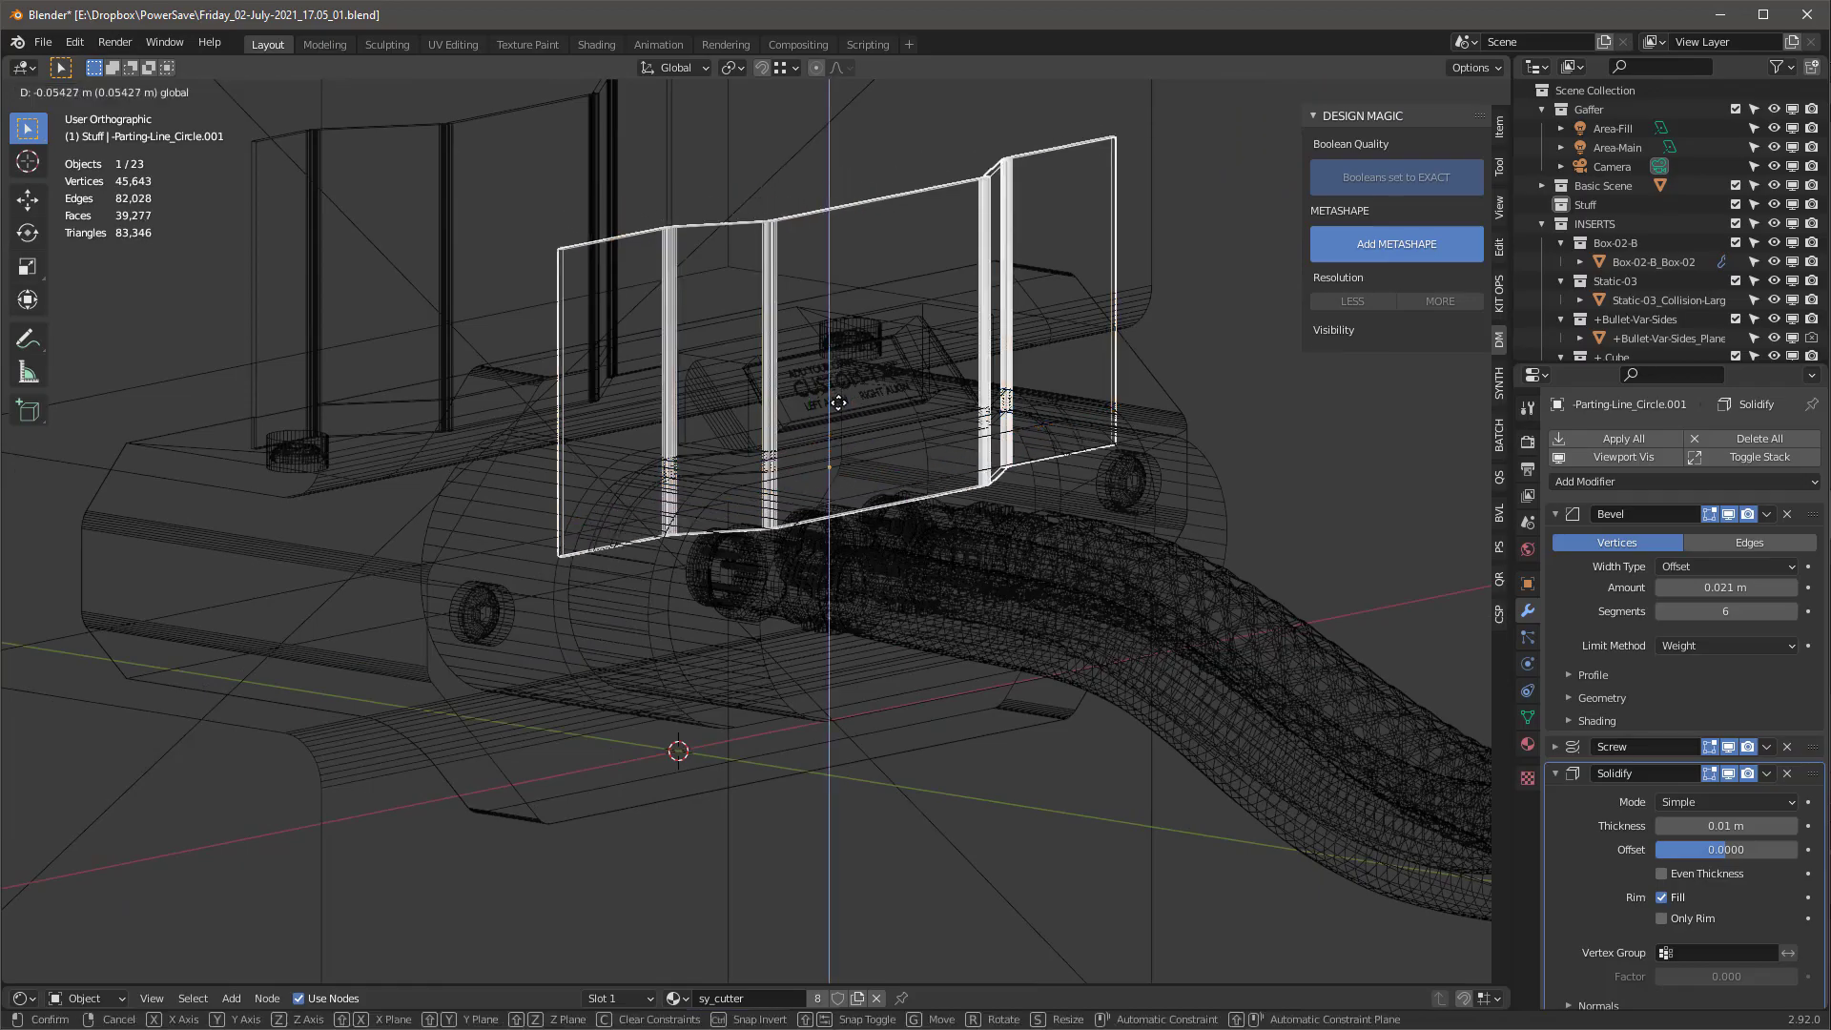
left_click(854, 608)
mouse_move(675, 484)
middle_mouse_down()
mouse_move(597, 477)
mouse_move(666, 522)
middle_mouse_up()
key("shift+z")
mouse_move(992, 488)
middle_mouse_down()
mouse_move(724, 438)
mouse_move(717, 494)
mouse_move(748, 557)
mouse_move(987, 495)
mouse_move(825, 511)
middle_mouse_up()
scroll(763, 534, "up", 5)
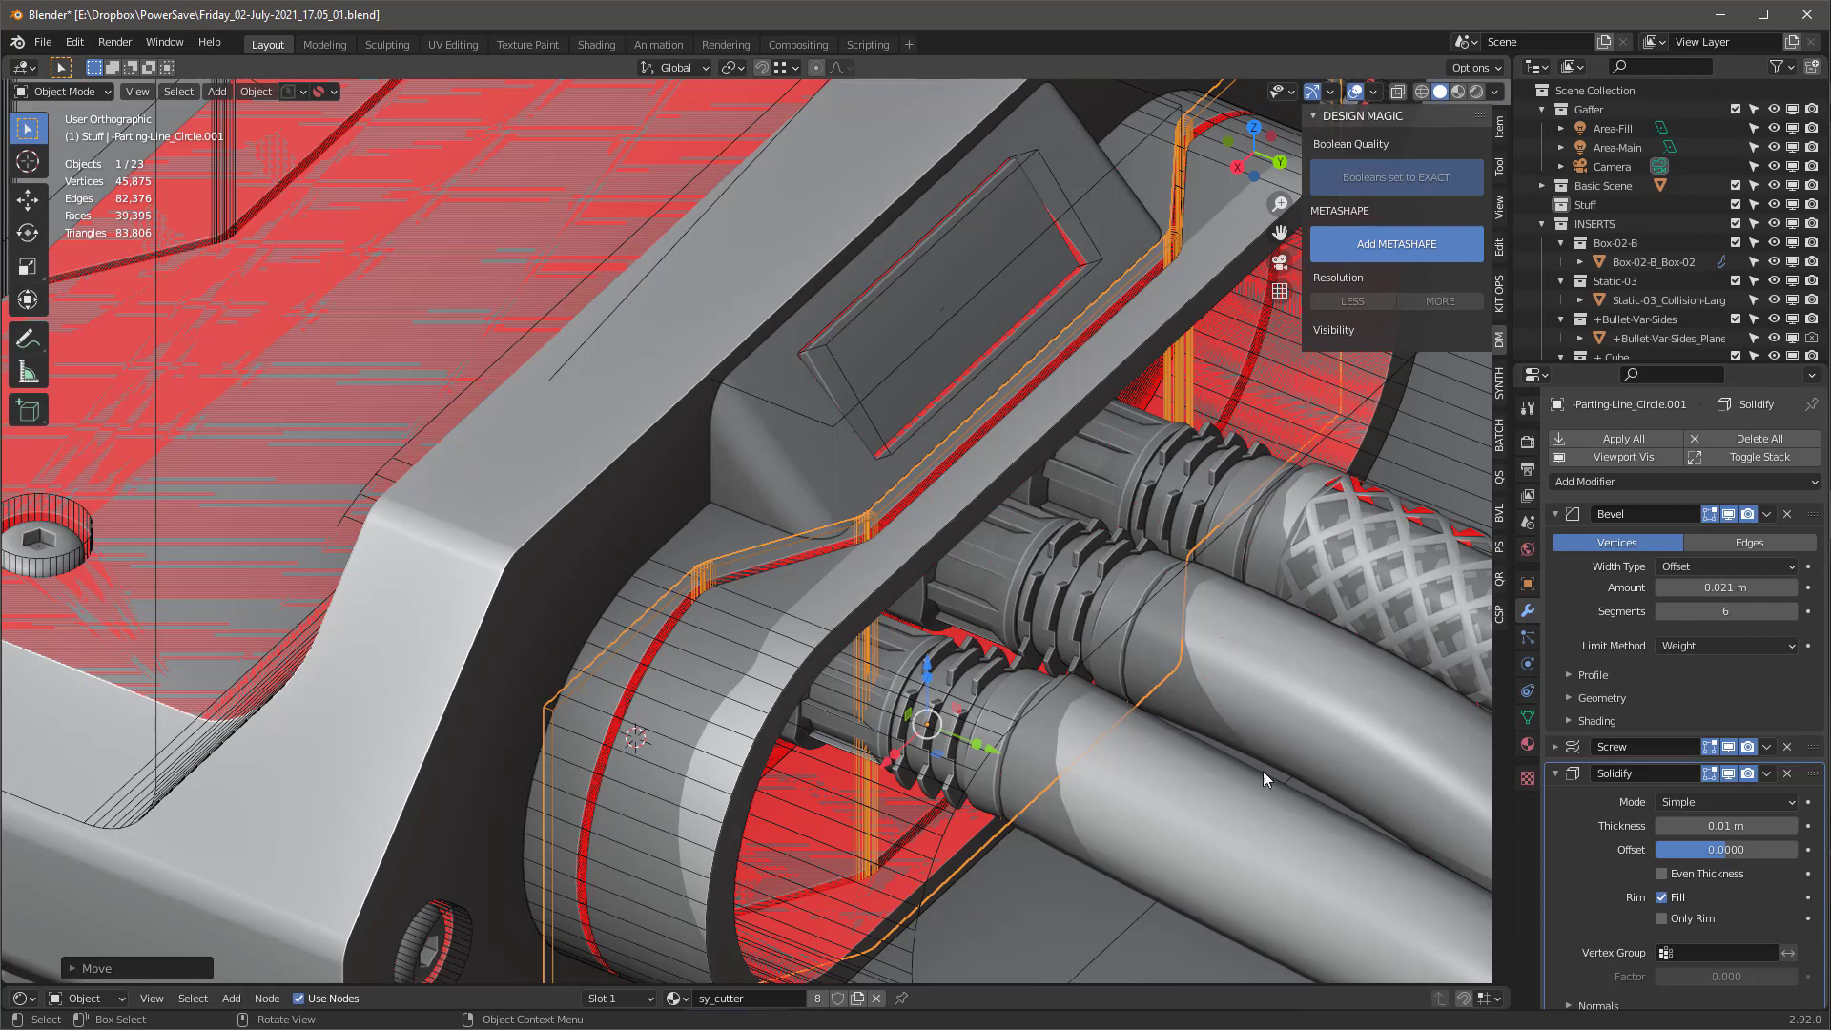
Set the Solidify thickness of the front parting line to 0.003 m
double_click(1746, 825)
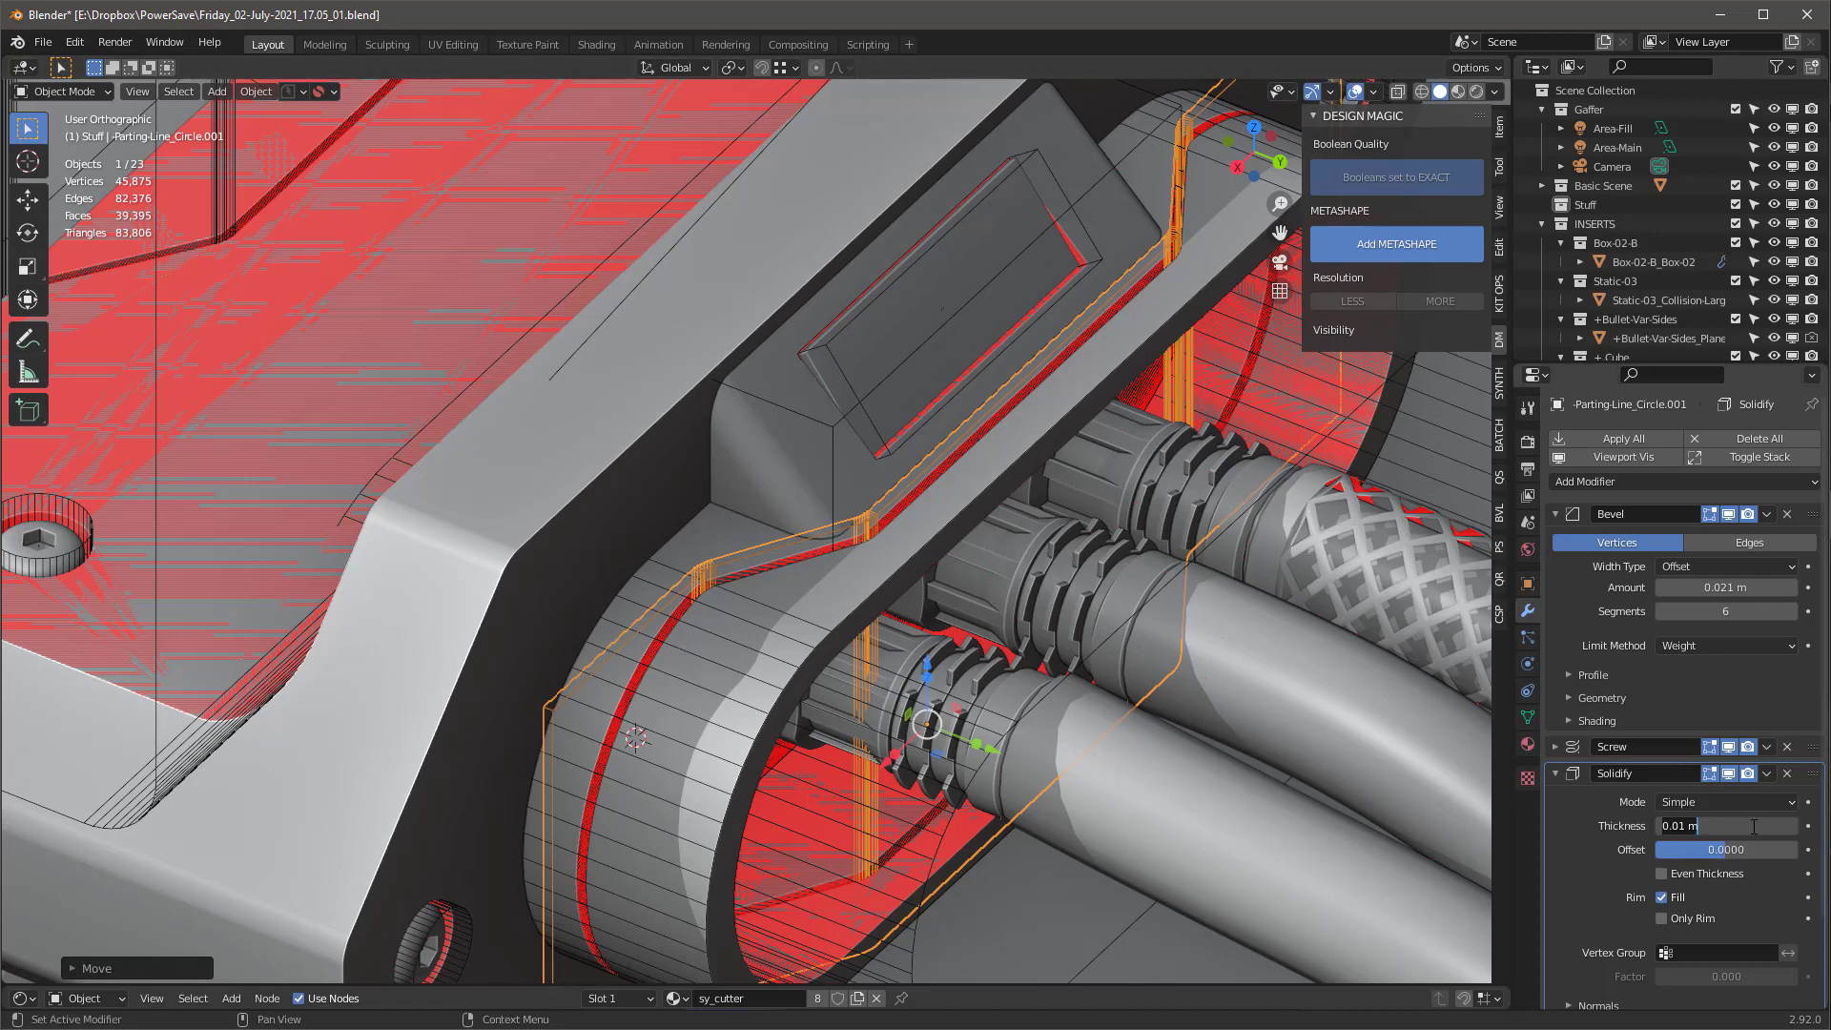
key("BackSpace")
type(".003")
key("Return")
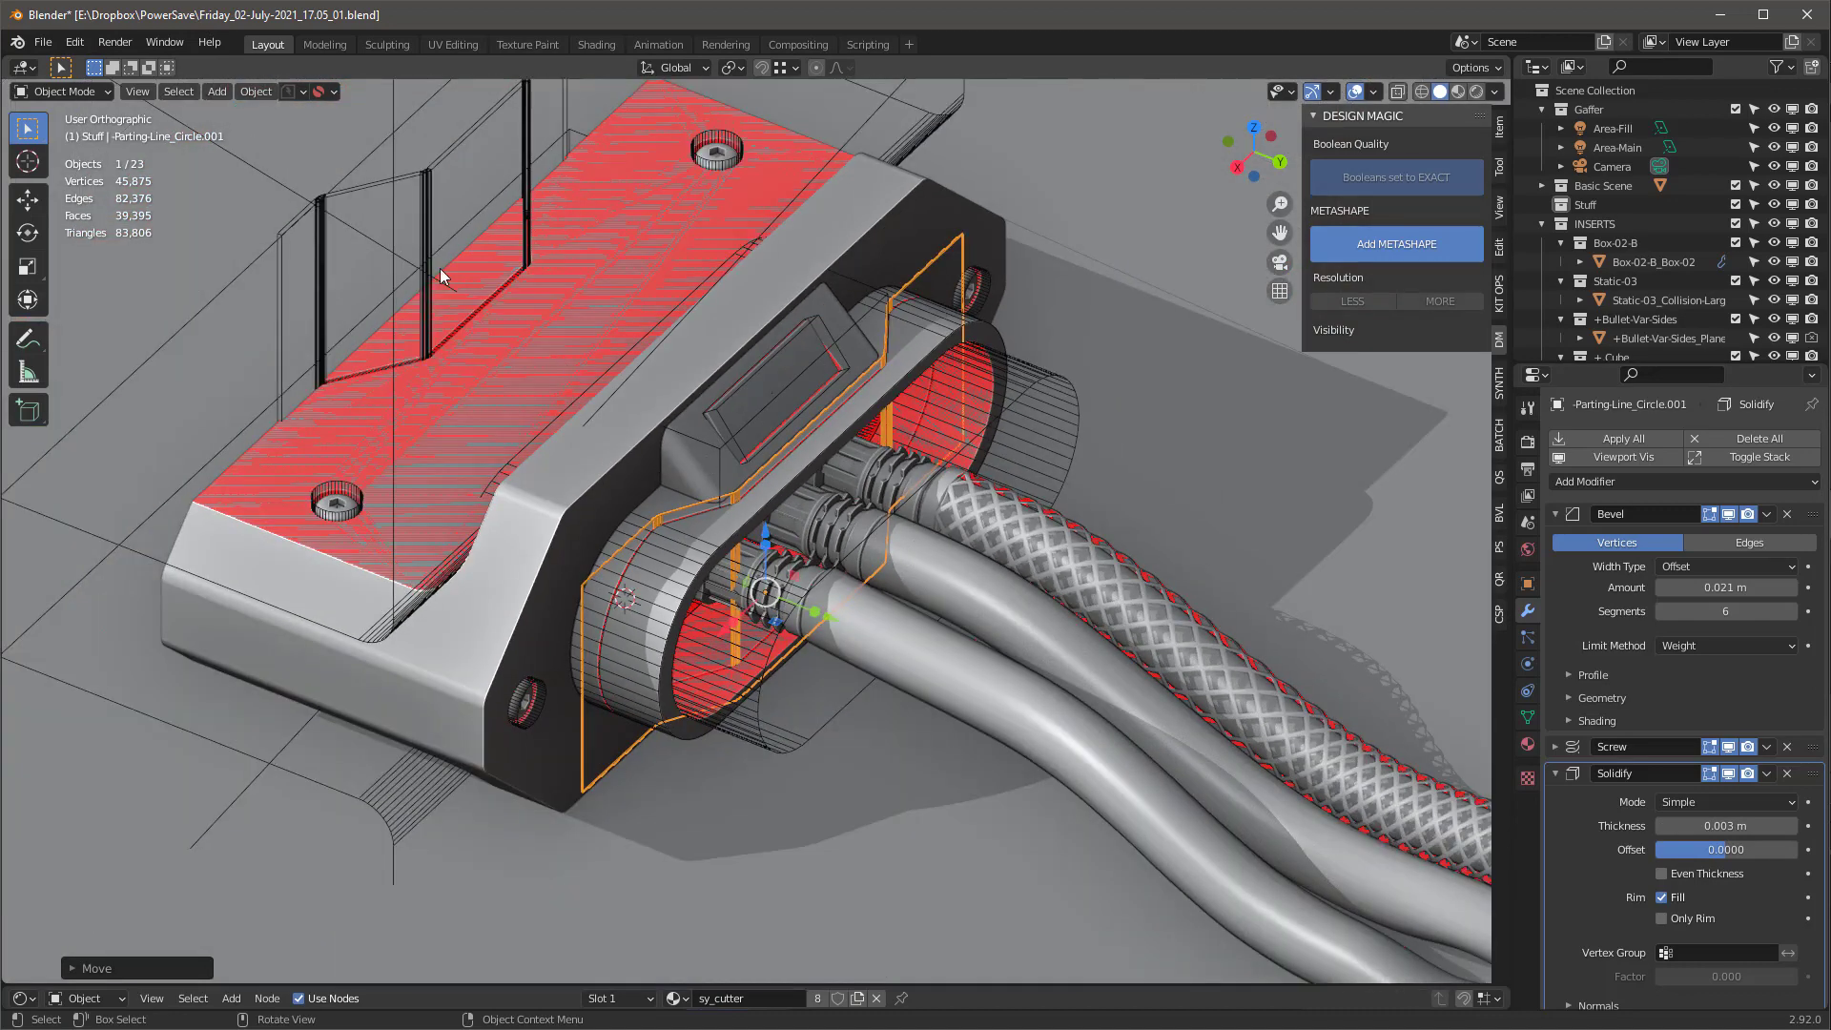
Set the Solidify offset of the parting line on the box's top to 0.003
left_click(429, 271)
double_click(1687, 847)
key("BackSpace")
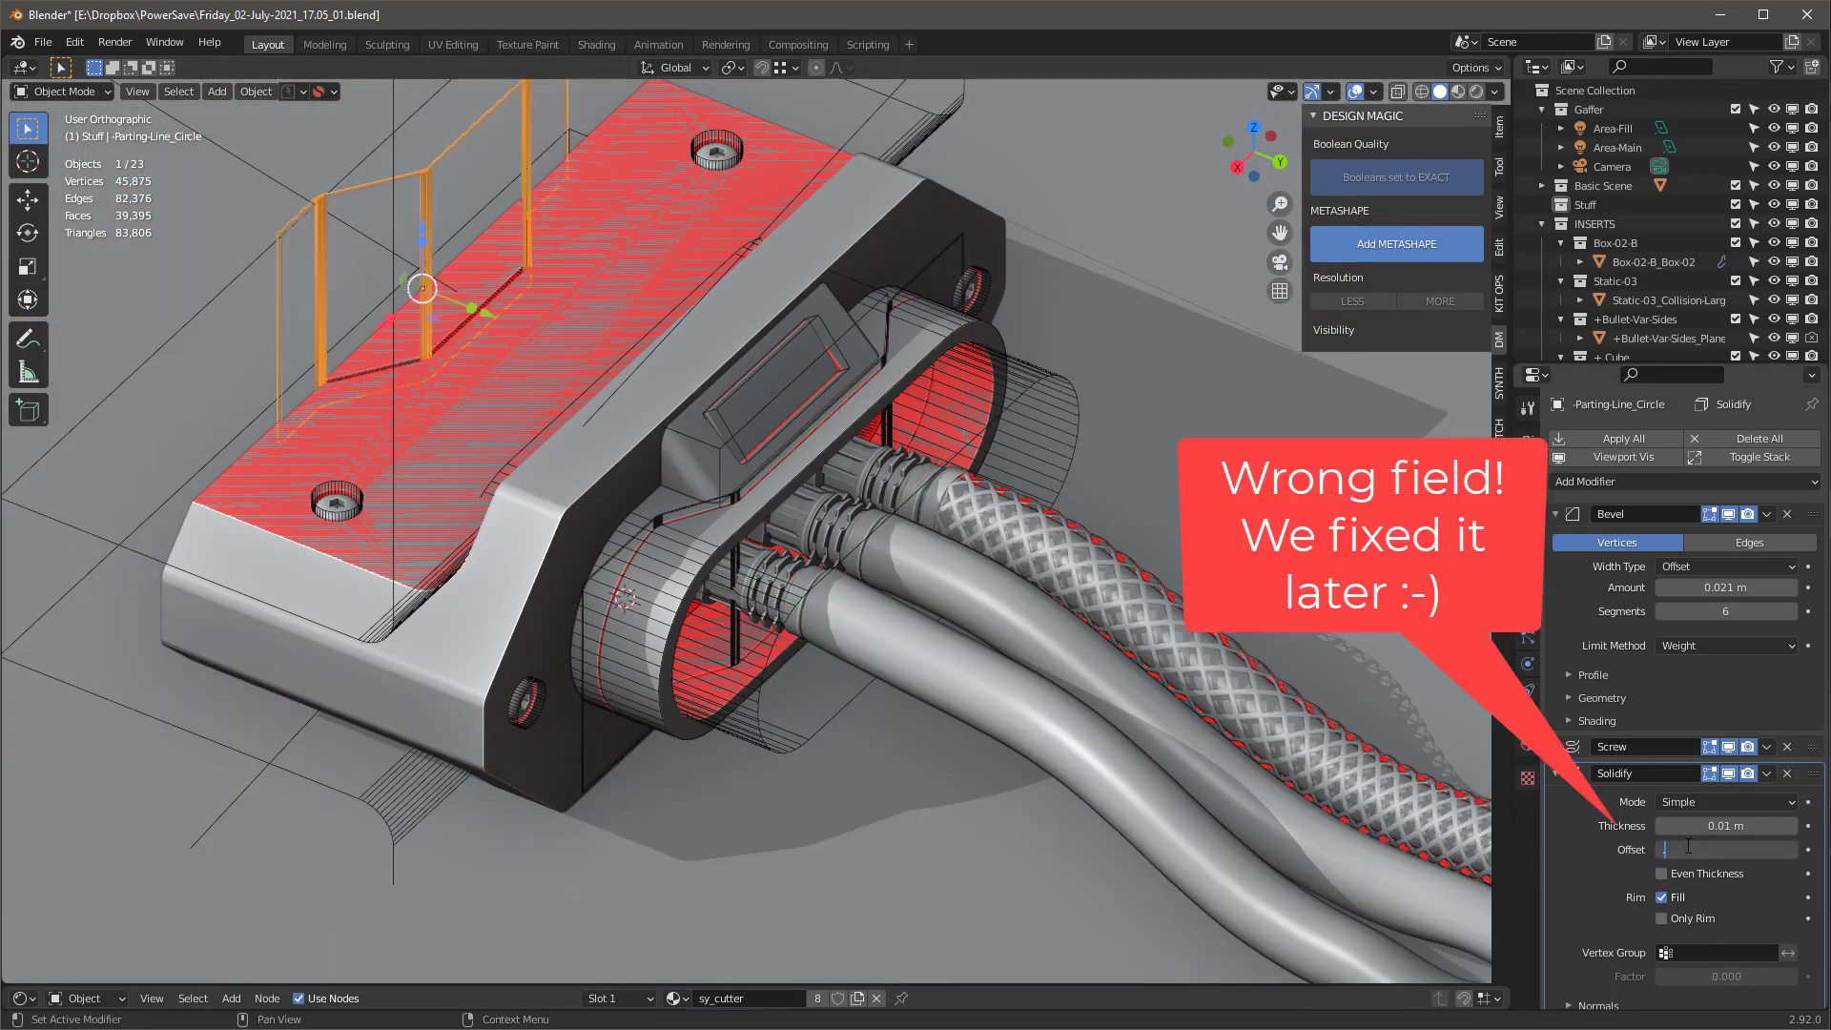
type(".003")
key("Return")
Scale up the whole profile of the box's top parting line in a wireframe top view so it spans the box's width
middle_click_drag(439, 707, 714, 575)
scroll(713, 574, "down", 4)
scroll(559, 410, "up", 5)
key("shift+z")
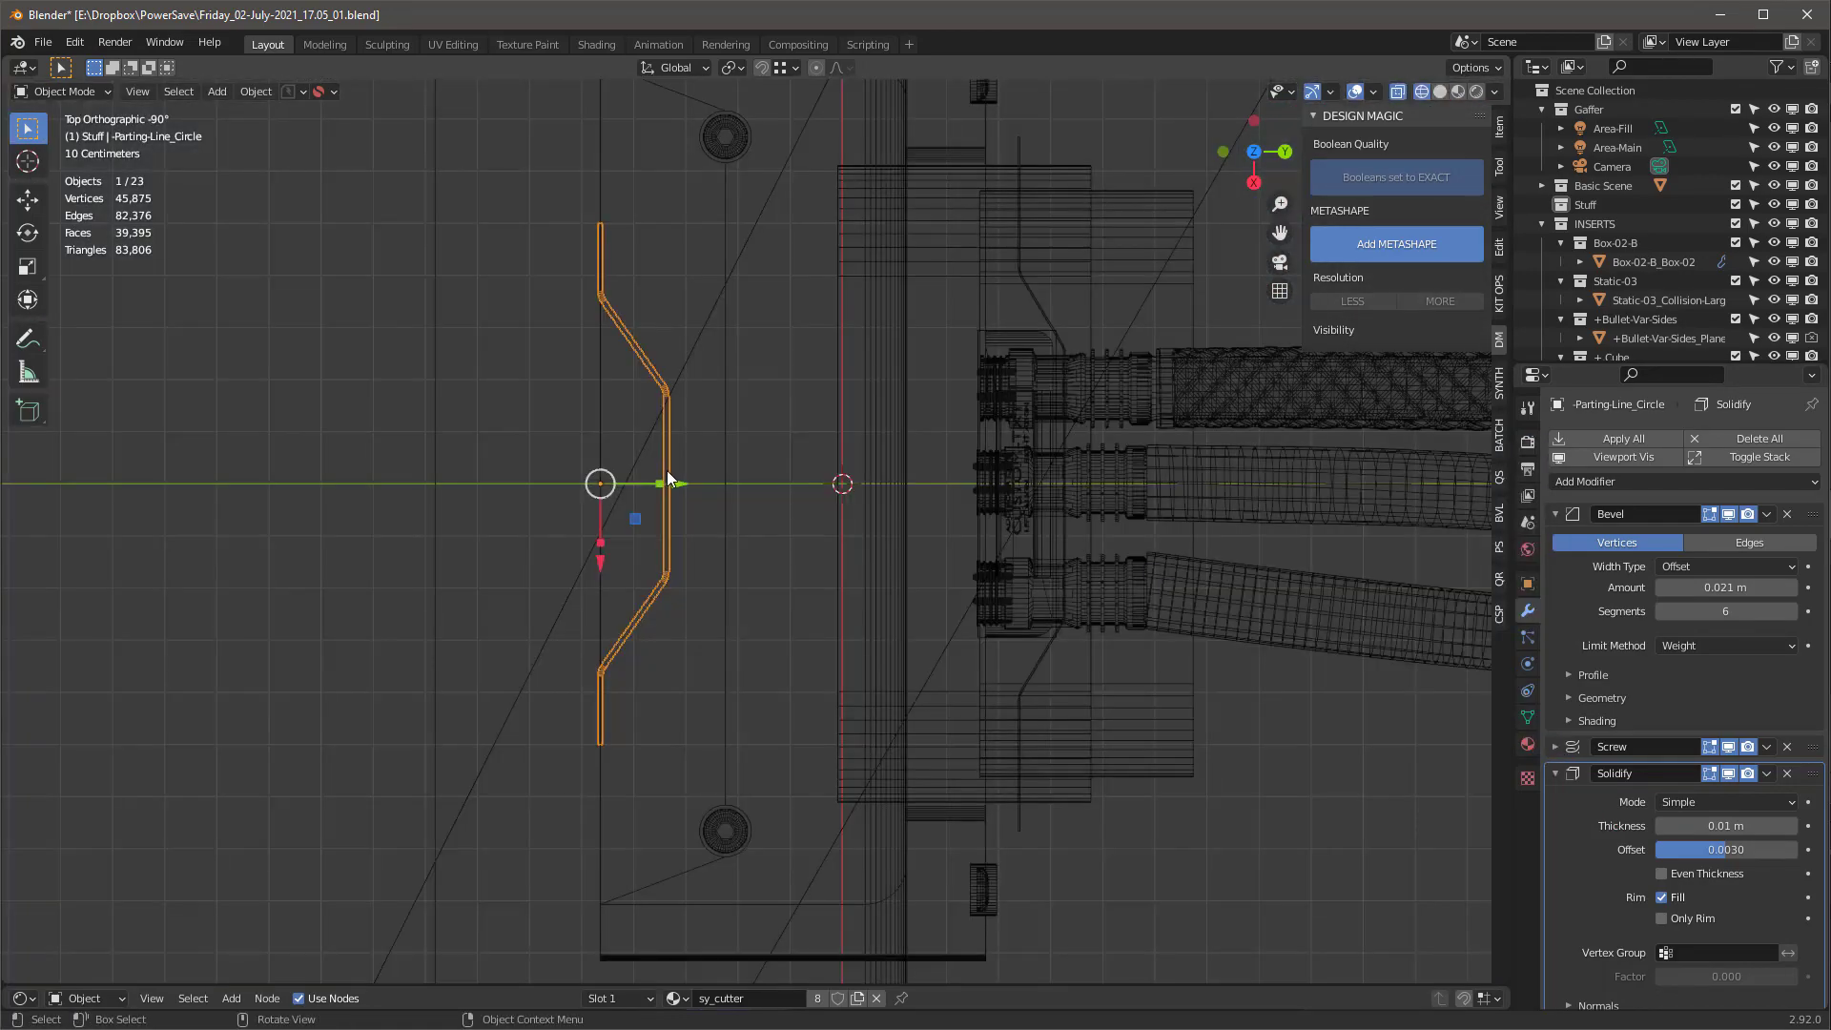
key("Tab")
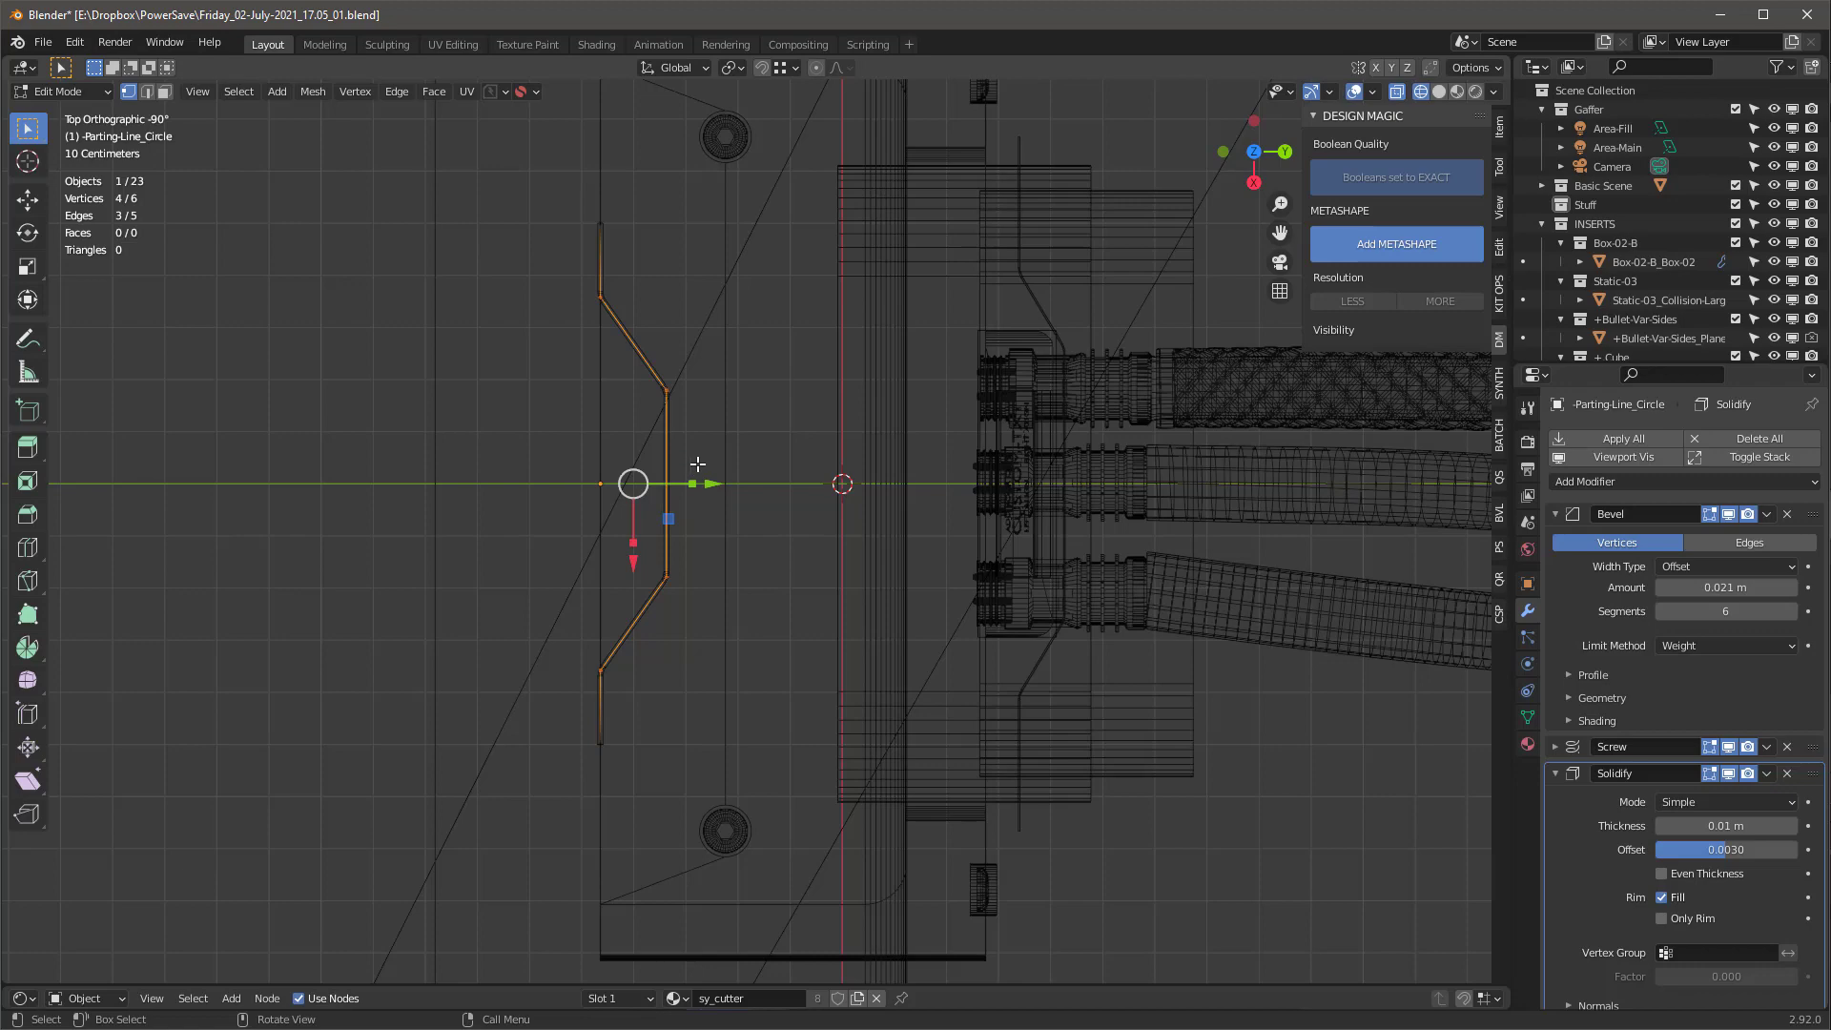
key("a")
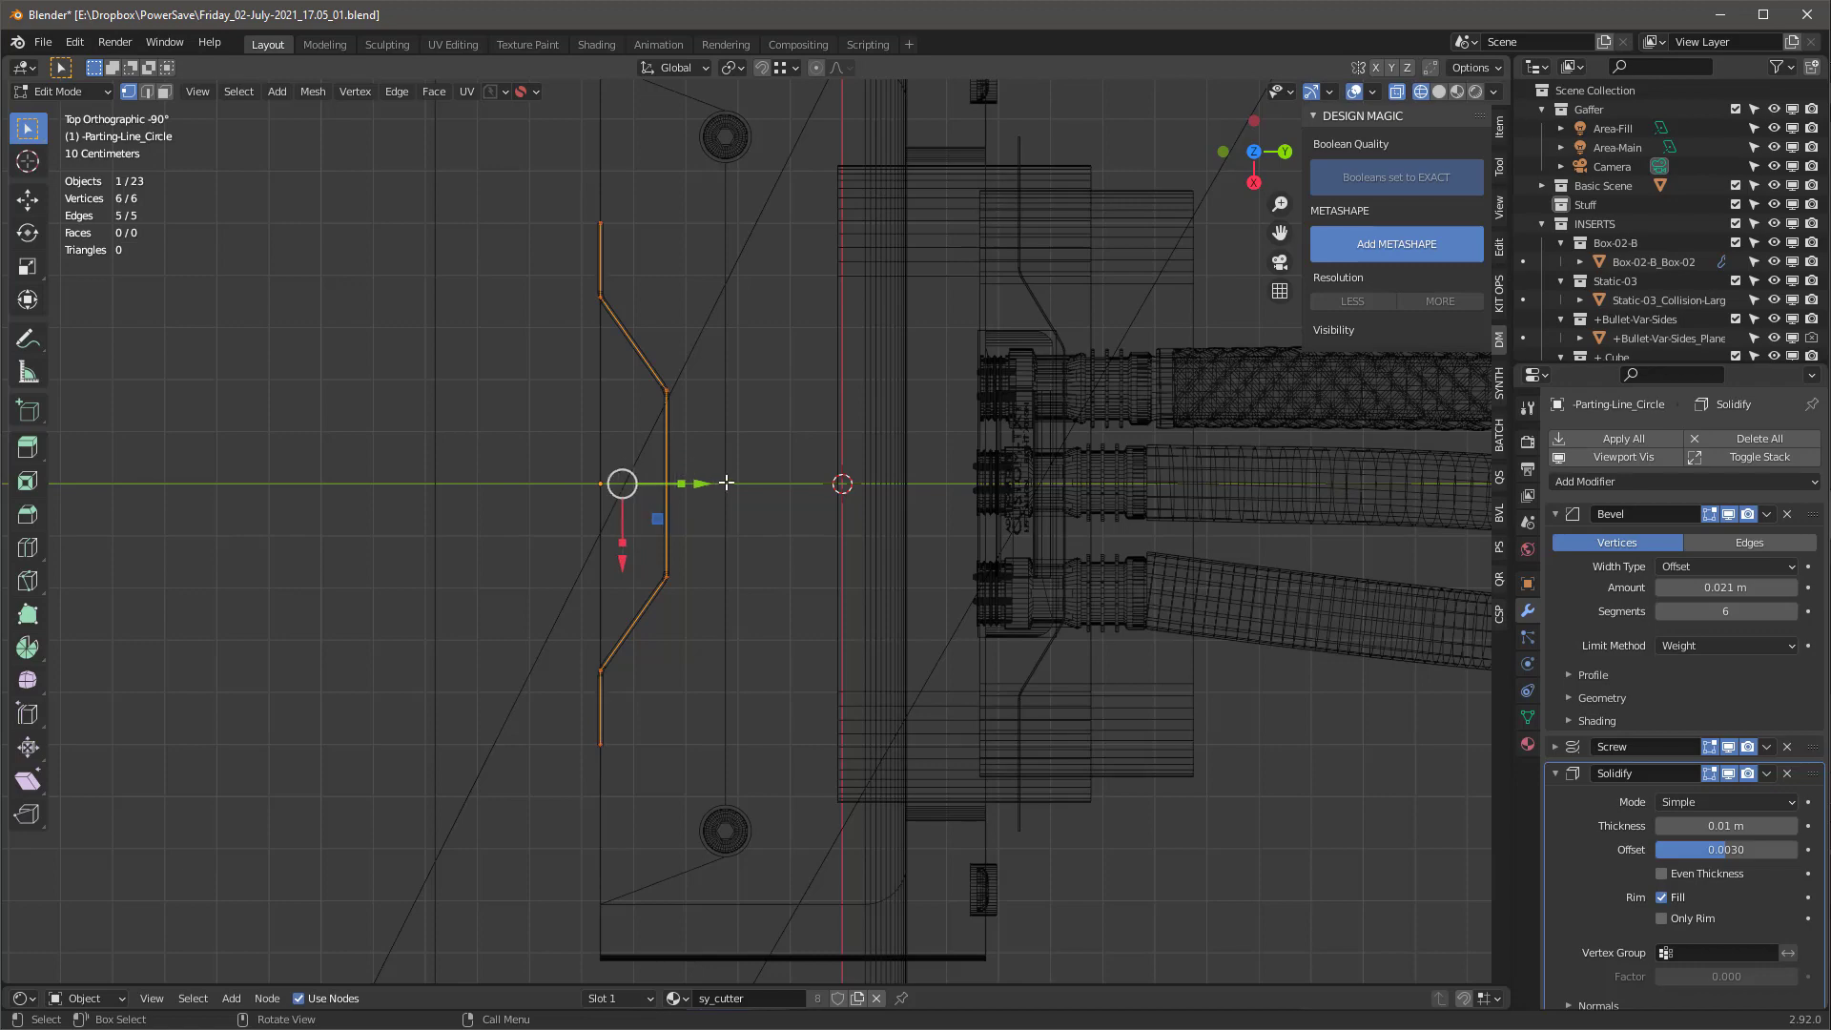
key("s")
left_click(818, 425)
Move the top parting-line profile about 0.11 m along Y onto the box and finish mesh editing in solid shading
scroll(819, 416, "down", 2)
left_click_drag(766, 462, 806, 463)
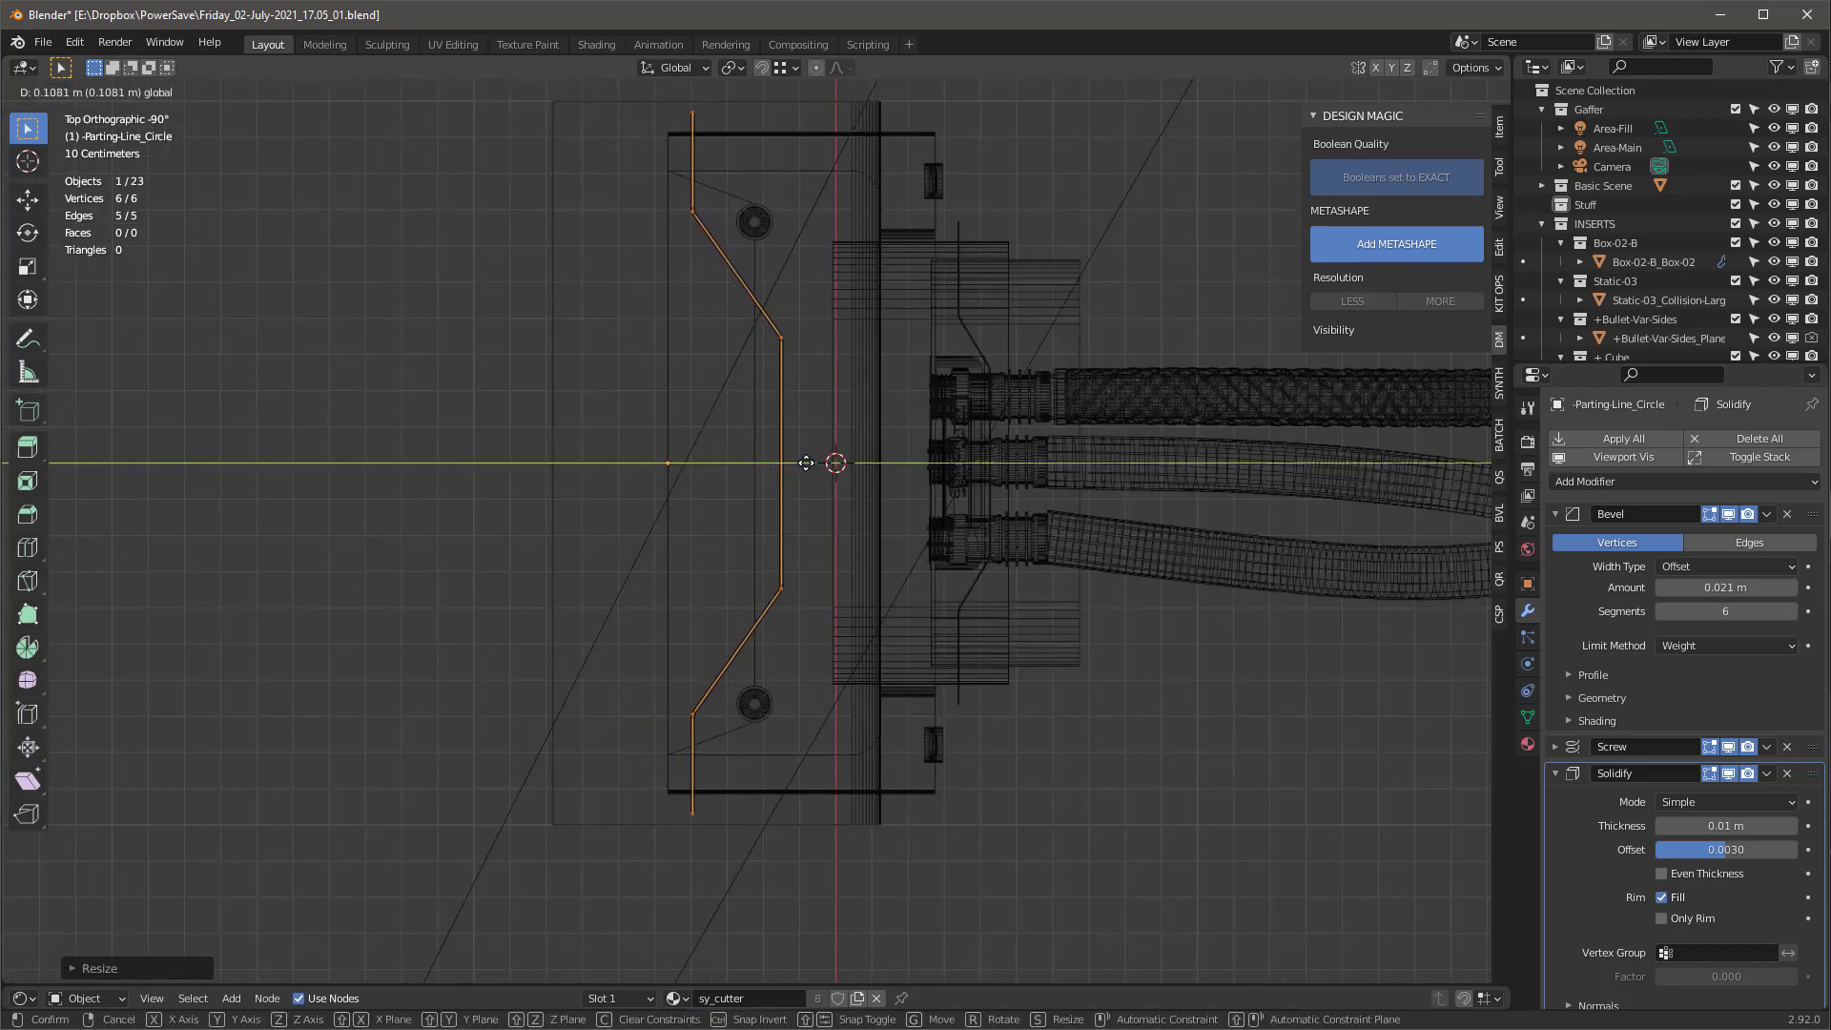
left_click(806, 464)
middle_click_drag(806, 464, 739, 396)
left_click_drag(724, 390, 722, 540)
mouse_move(723, 540)
middle_mouse_down()
mouse_move(792, 531)
mouse_move(725, 611)
mouse_move(584, 629)
middle_mouse_up()
key("shift+z")
scroll(725, 607, "down", 3)
scroll(706, 597, "up", 4)
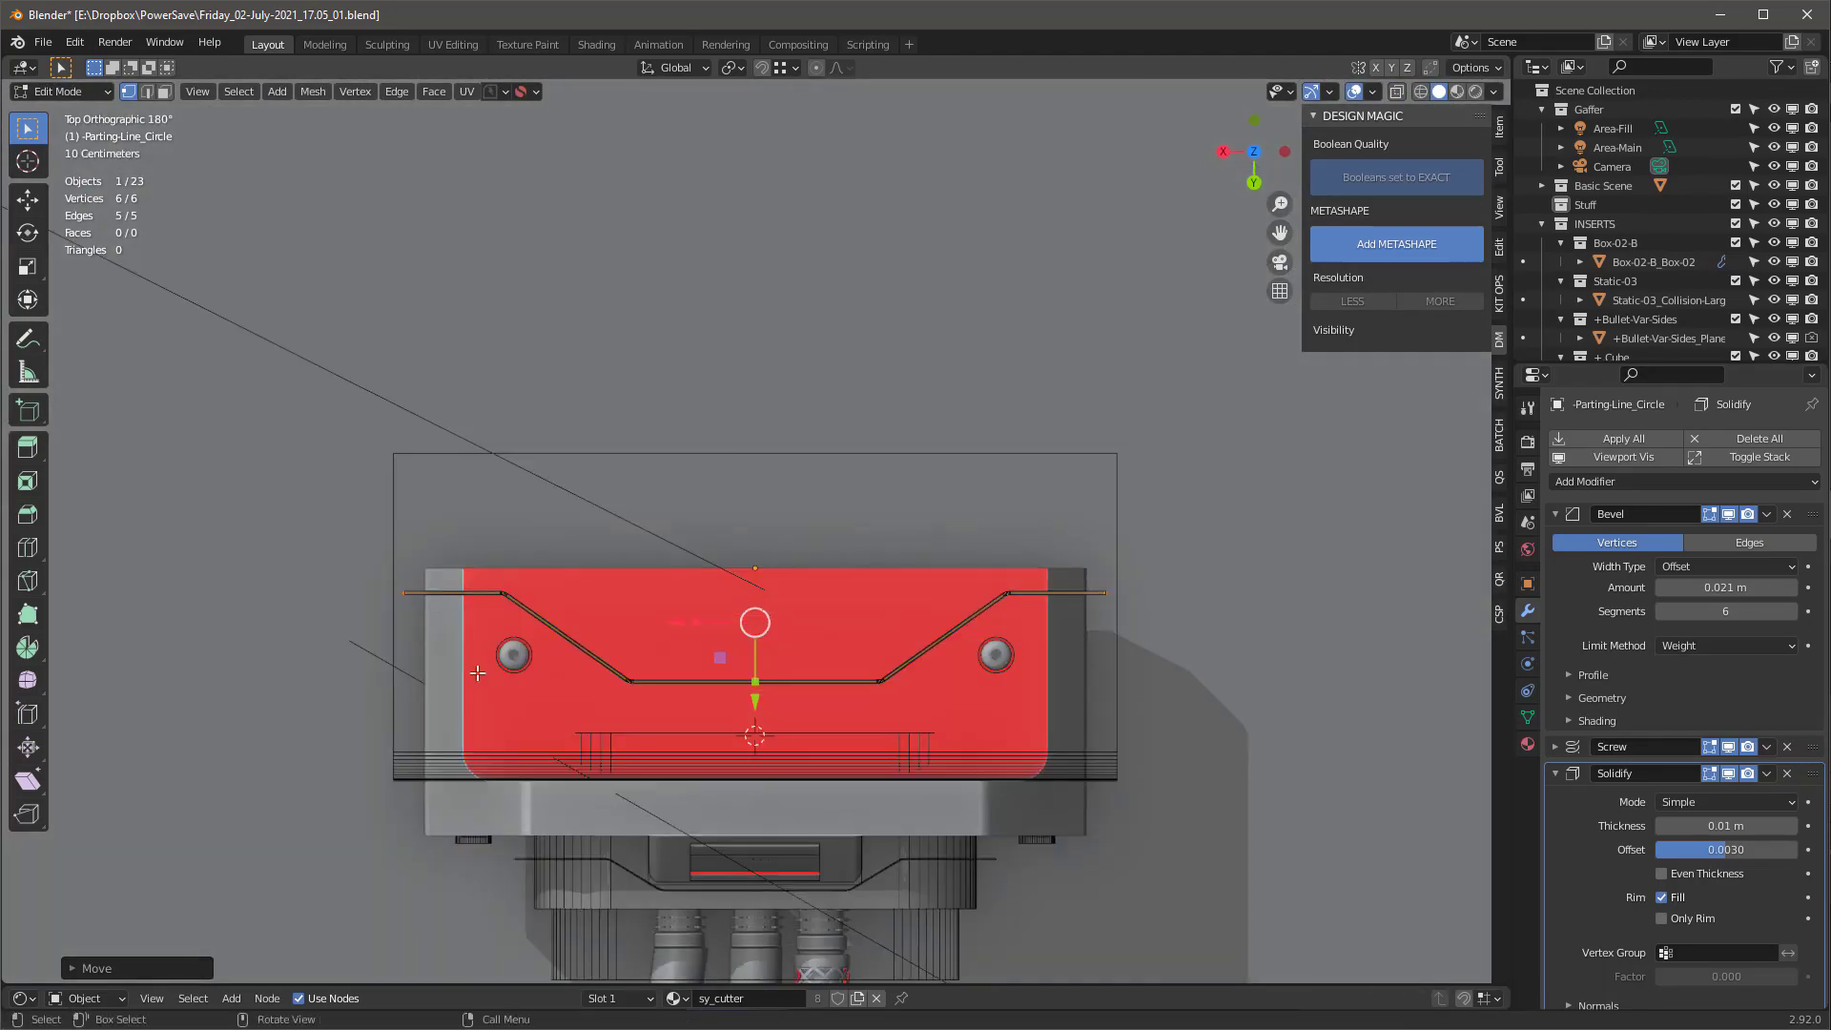
key("Tab")
Duplicate the mirrored Allen bolts on the box's top and place the copies behind the parting line, closer to the center
scroll(478, 666, "up", 1)
left_click(529, 653)
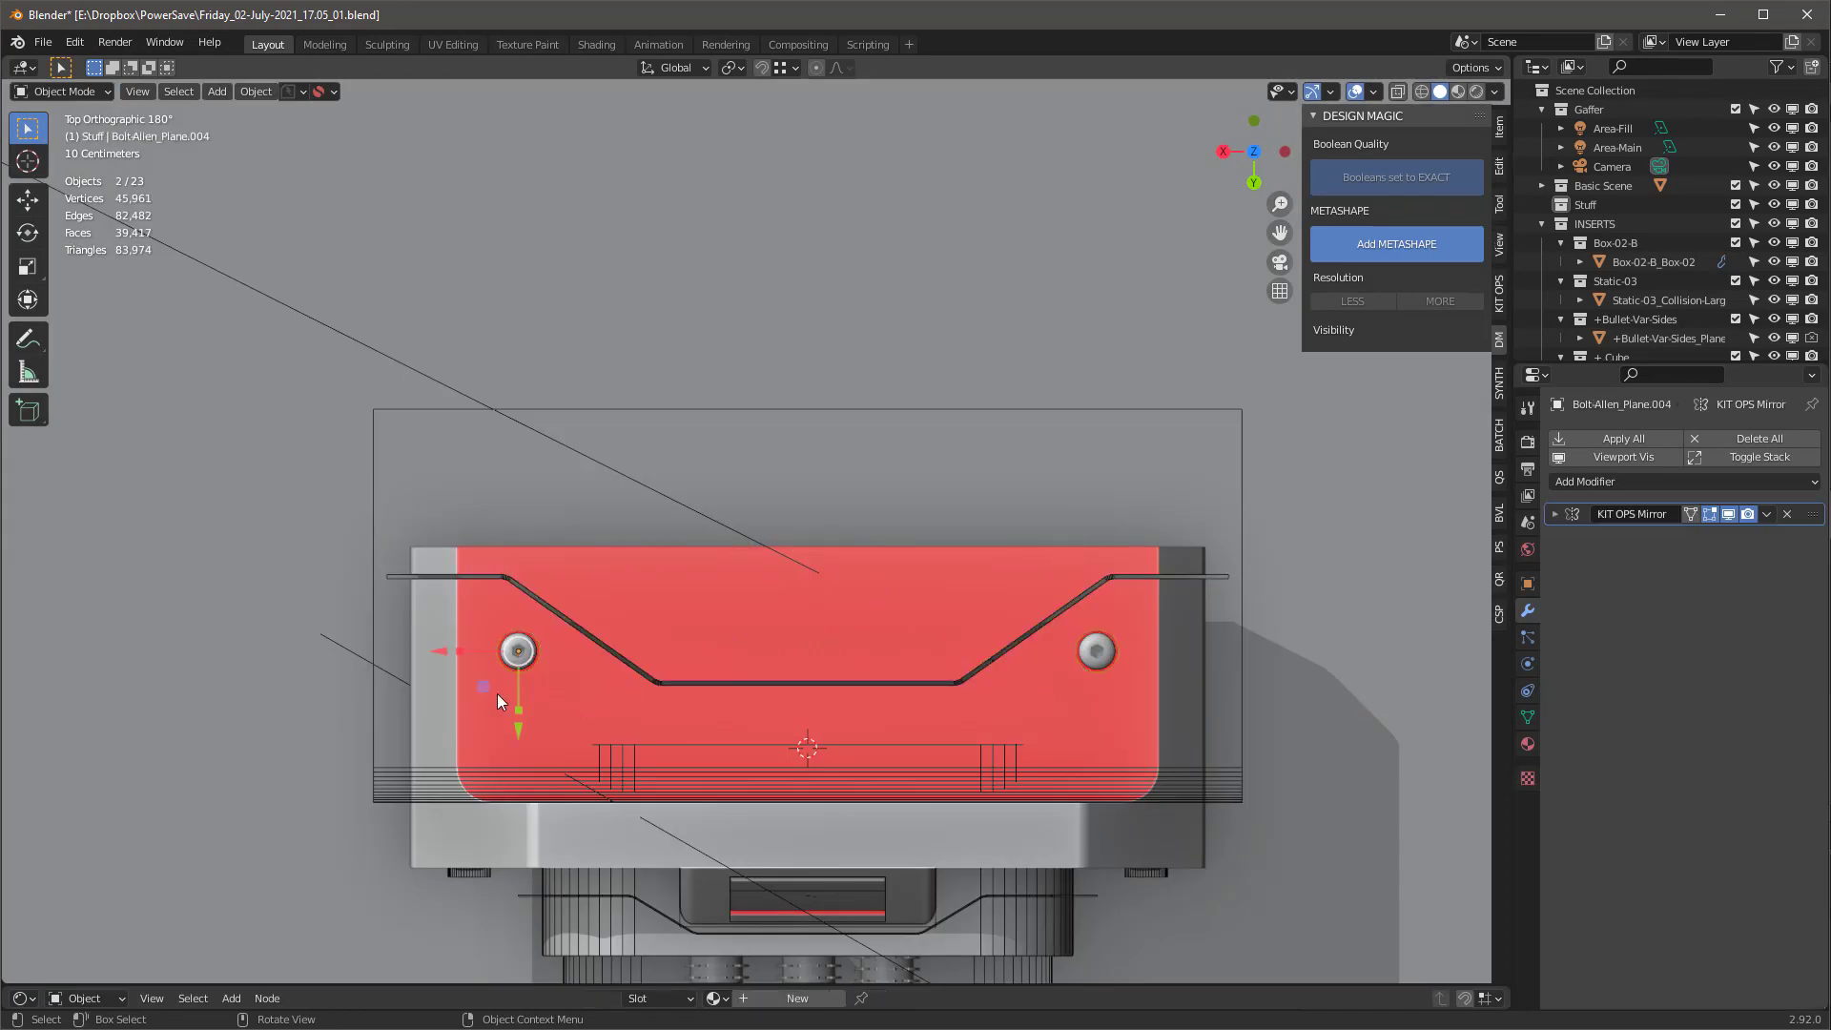
scroll(520, 701, "up", 5)
scroll(556, 645, "down", 5)
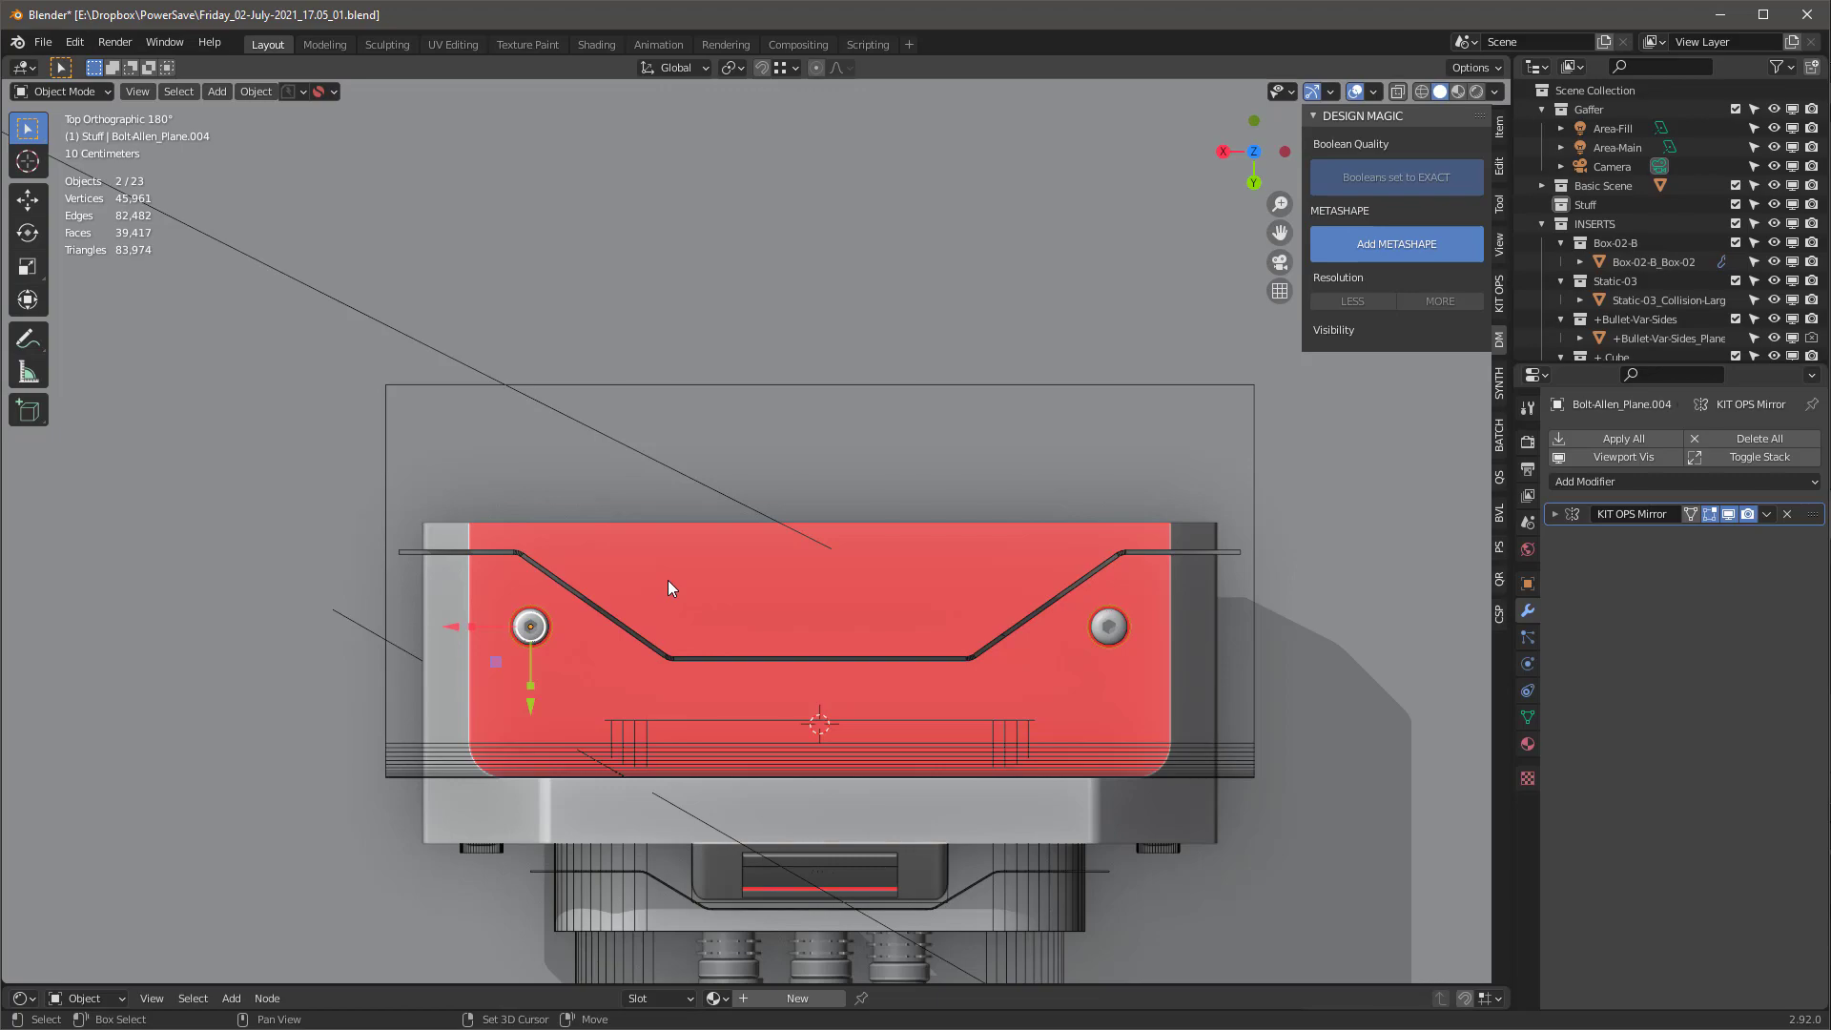
key("shift+d")
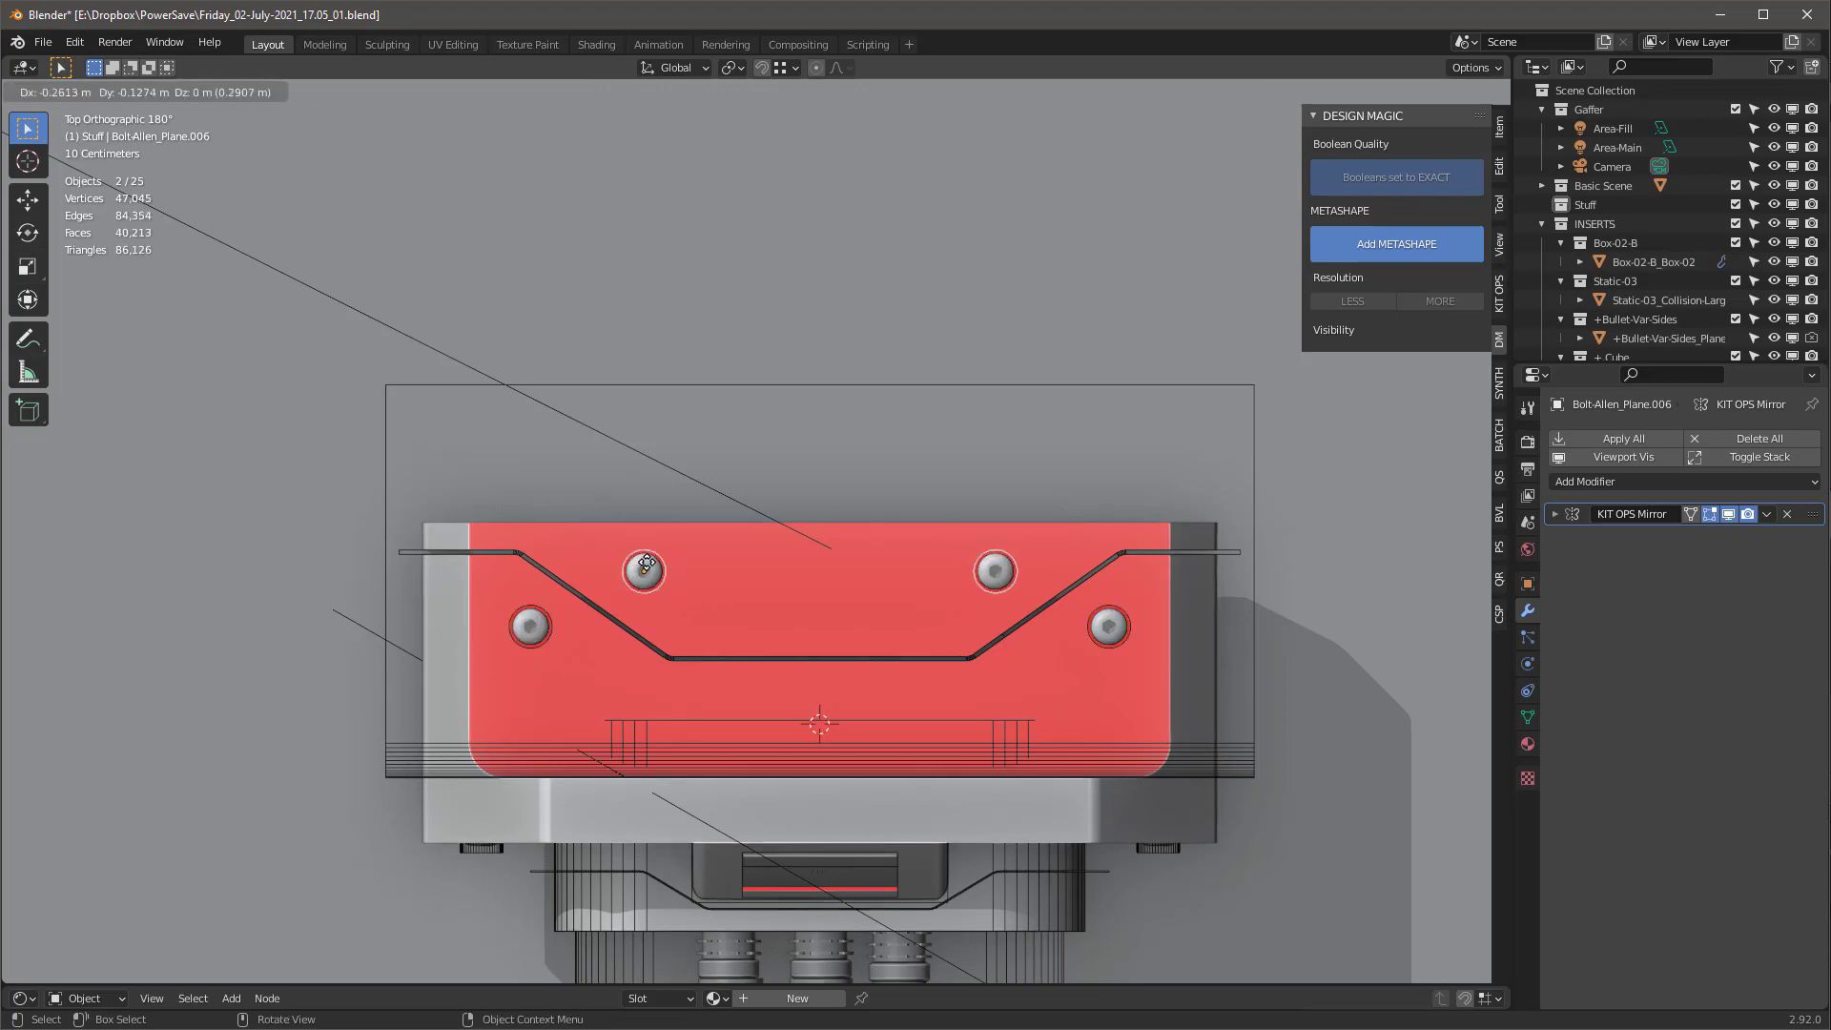
left_click(664, 575)
middle_click_drag(660, 593, 1036, 580)
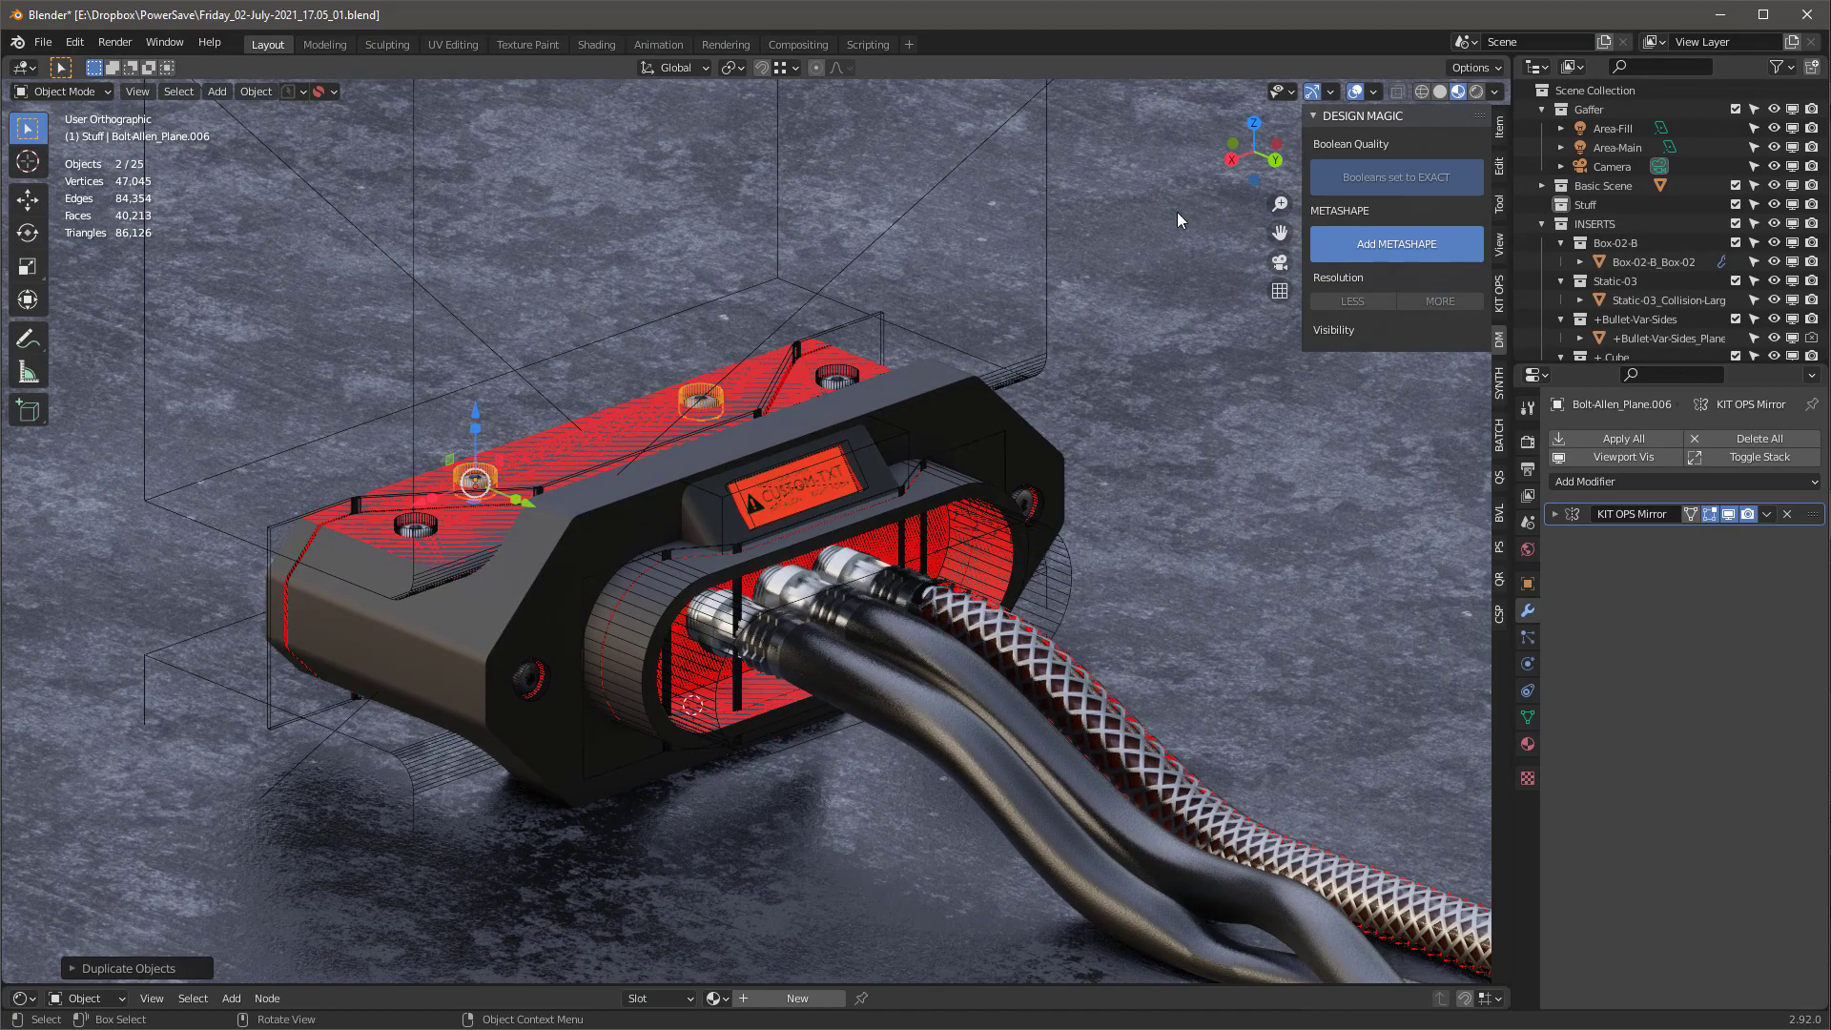
Inspect the box's parting lines and bolts in the material preview with the viewport overlays hidden
key("alt+shift+z")
middle_click_drag(1066, 412, 988, 435)
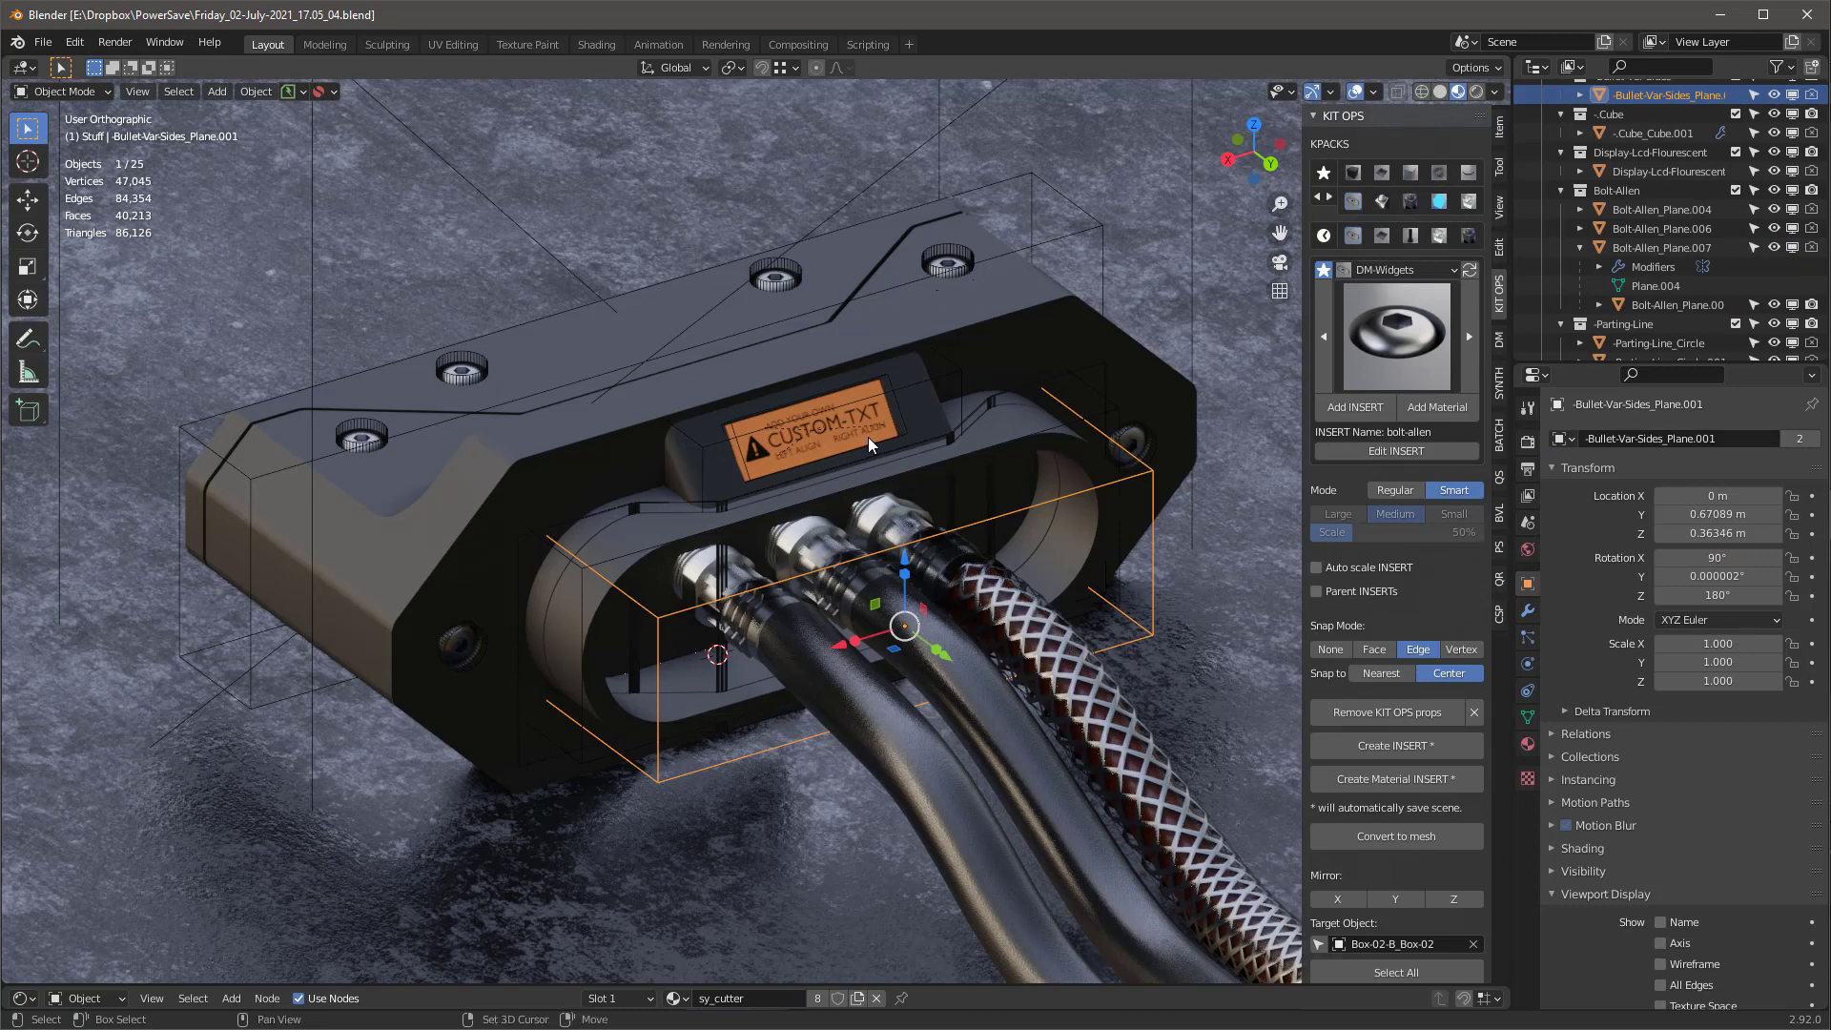
middle_click_drag(867, 437, 816, 459, "shift")
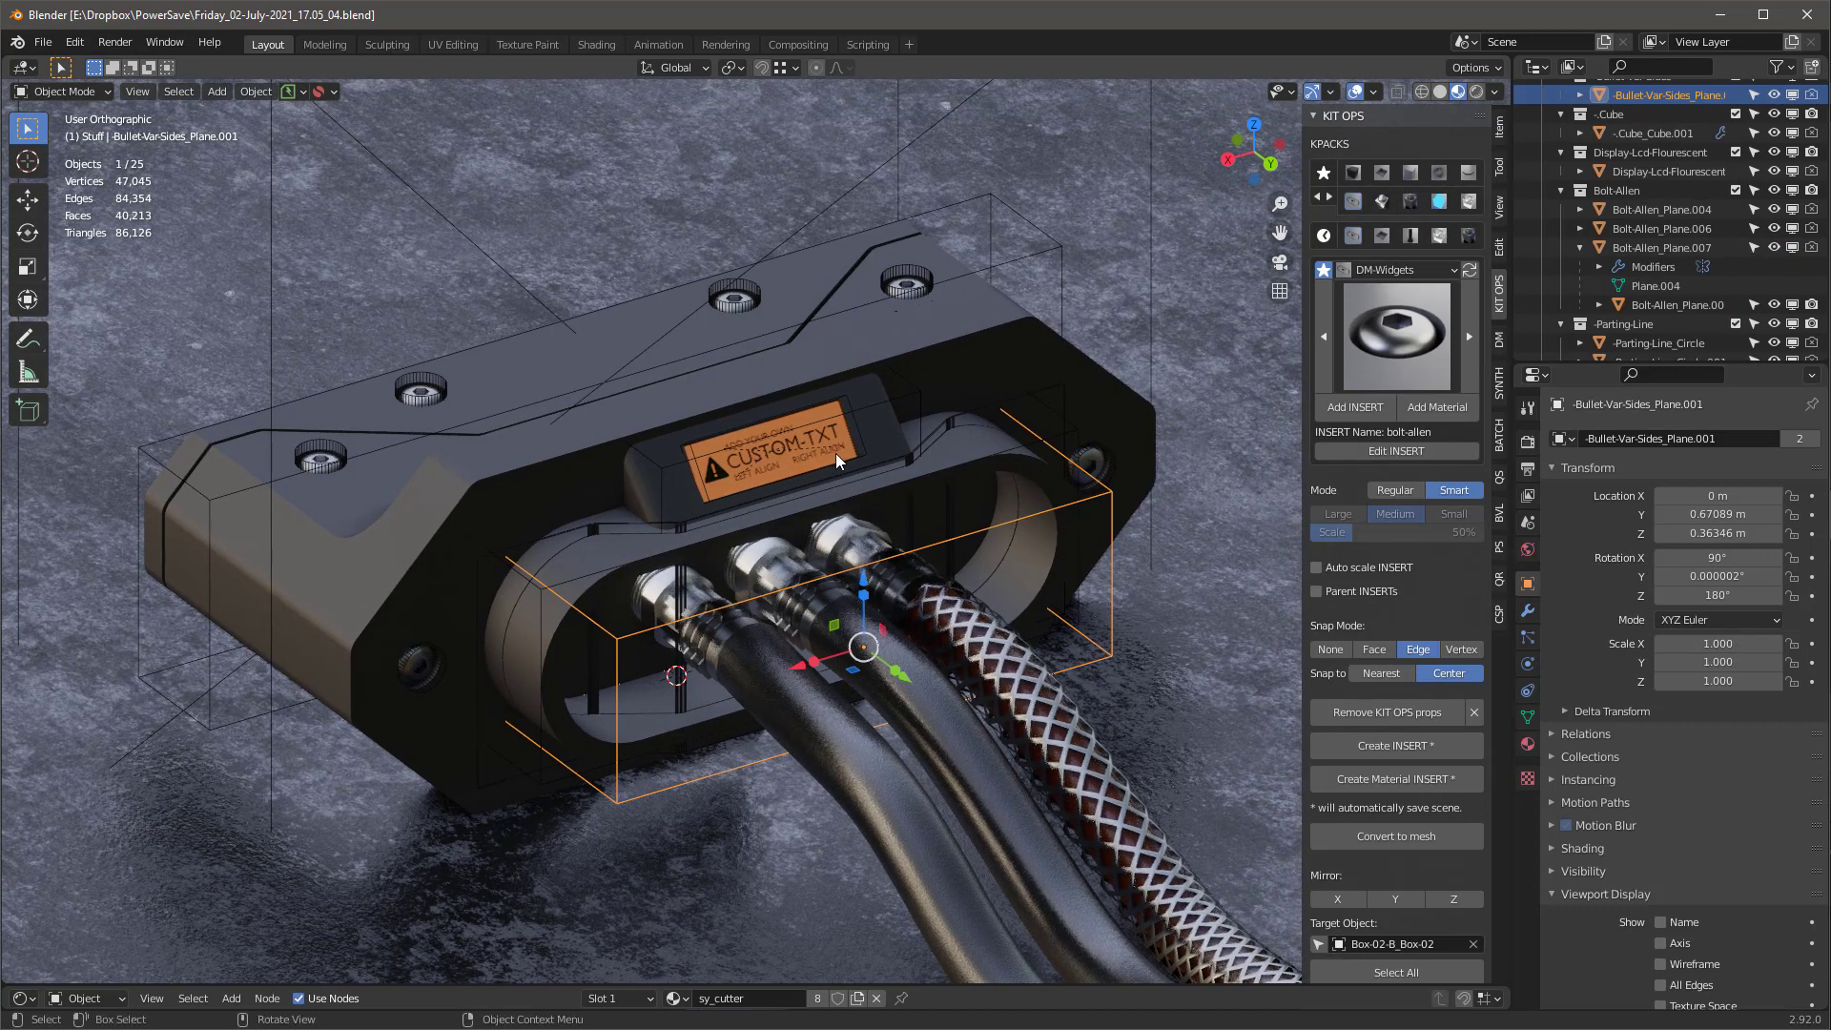
Turn on METASHAPE visibility for the box in Design Magic and inspect its blended edges
left_click(1498, 341)
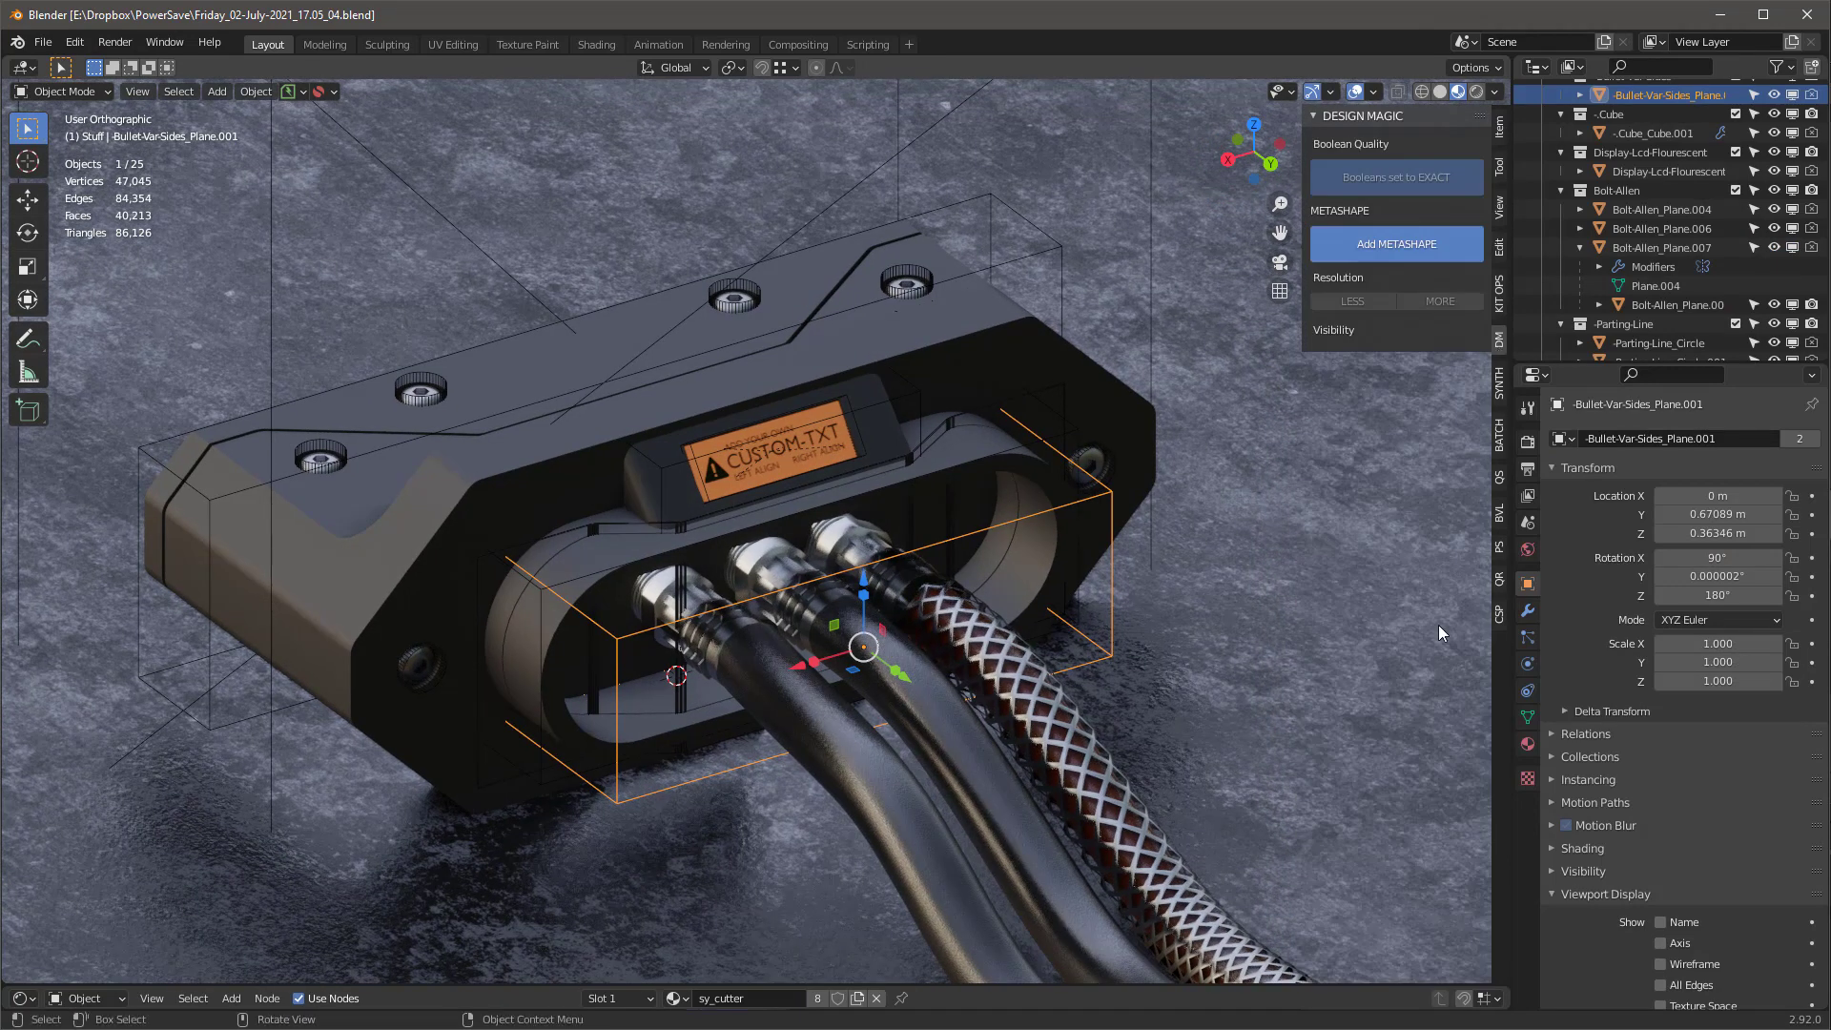
left_click(906, 339)
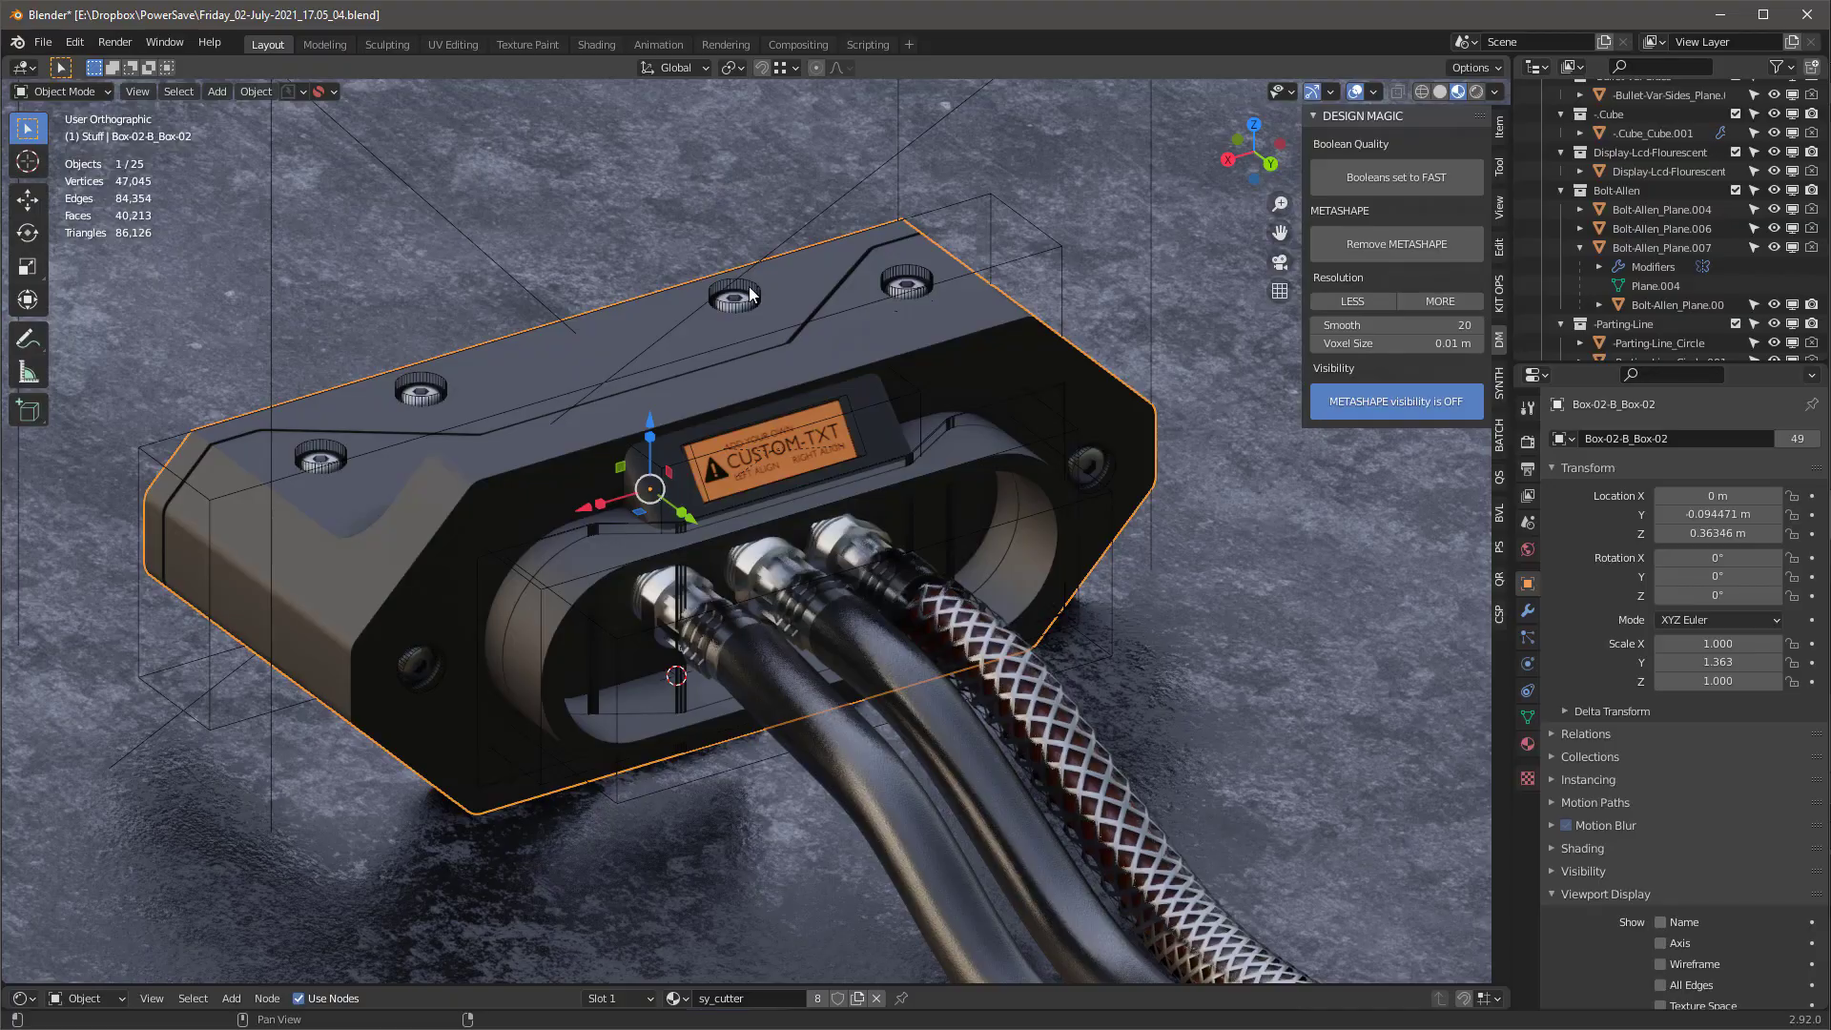
key("alt+shift+z")
middle_click_drag(949, 364, 1013, 374)
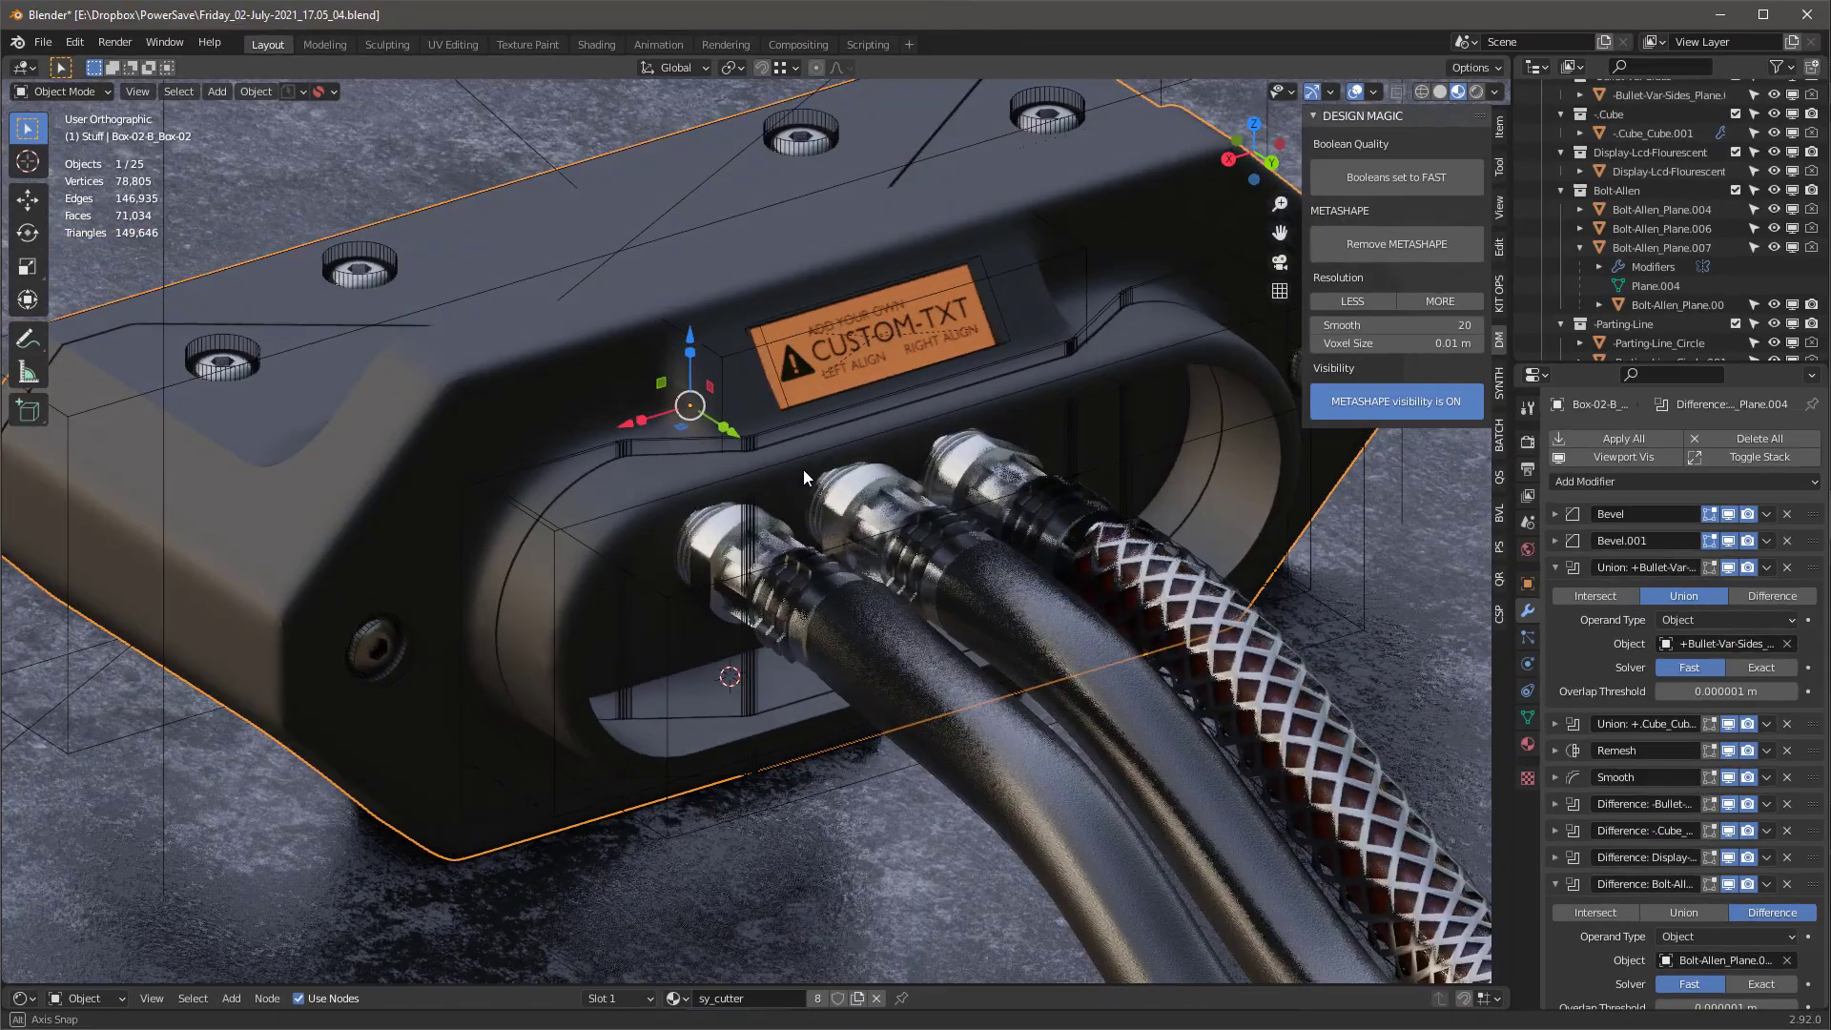
middle_click_drag(803, 469, 713, 363)
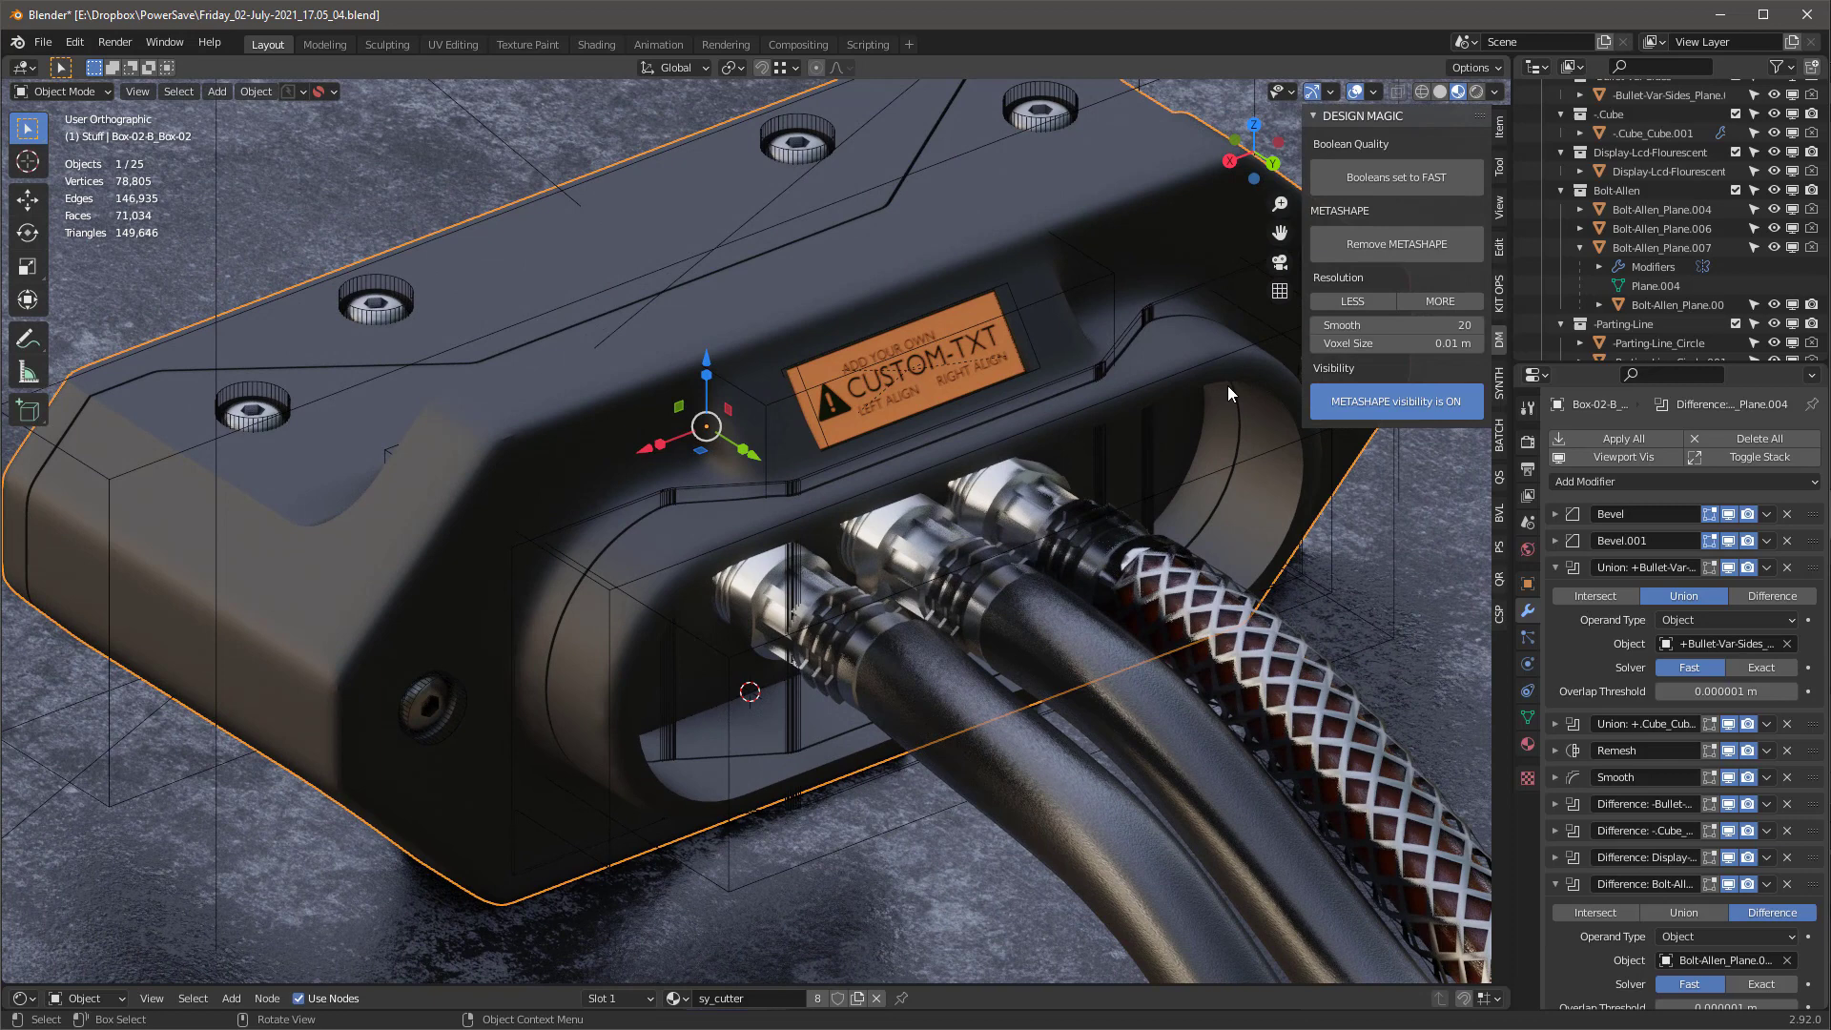
Turn off METASHAPE visibility for the box in Design Magic
left_click(1433, 404)
left_click(1415, 189)
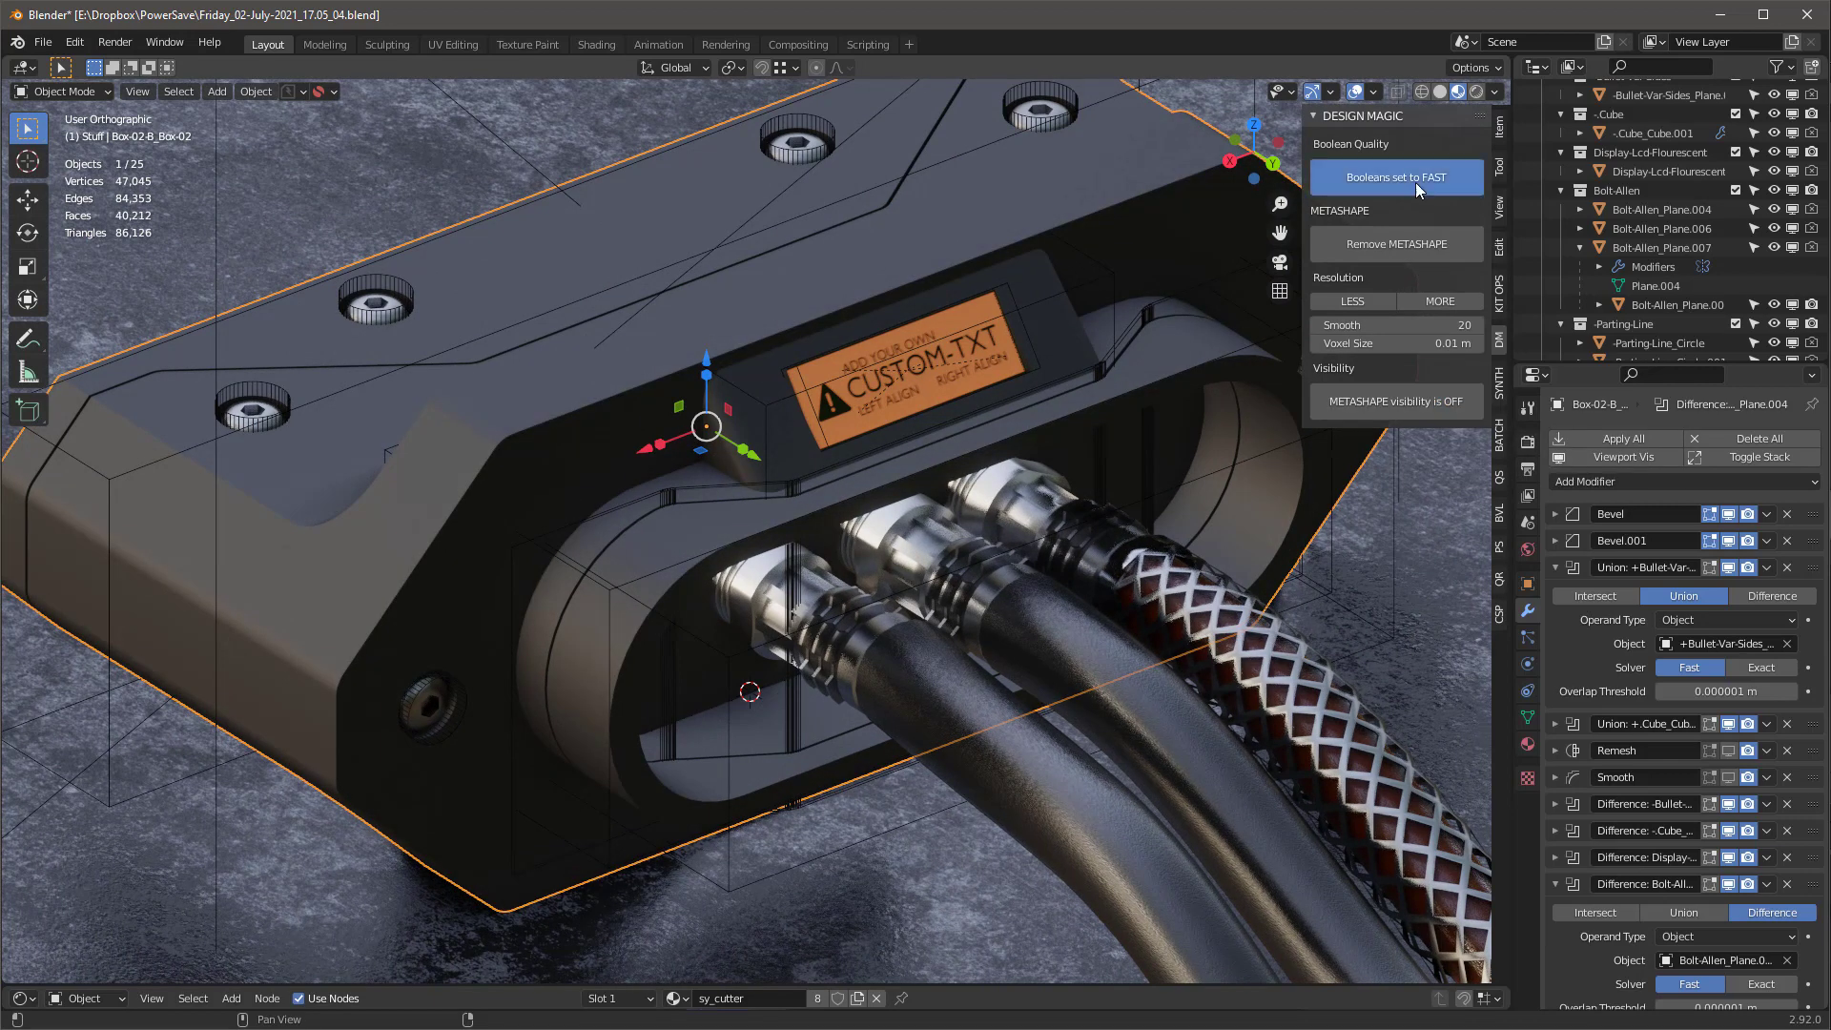
left_click(1415, 180)
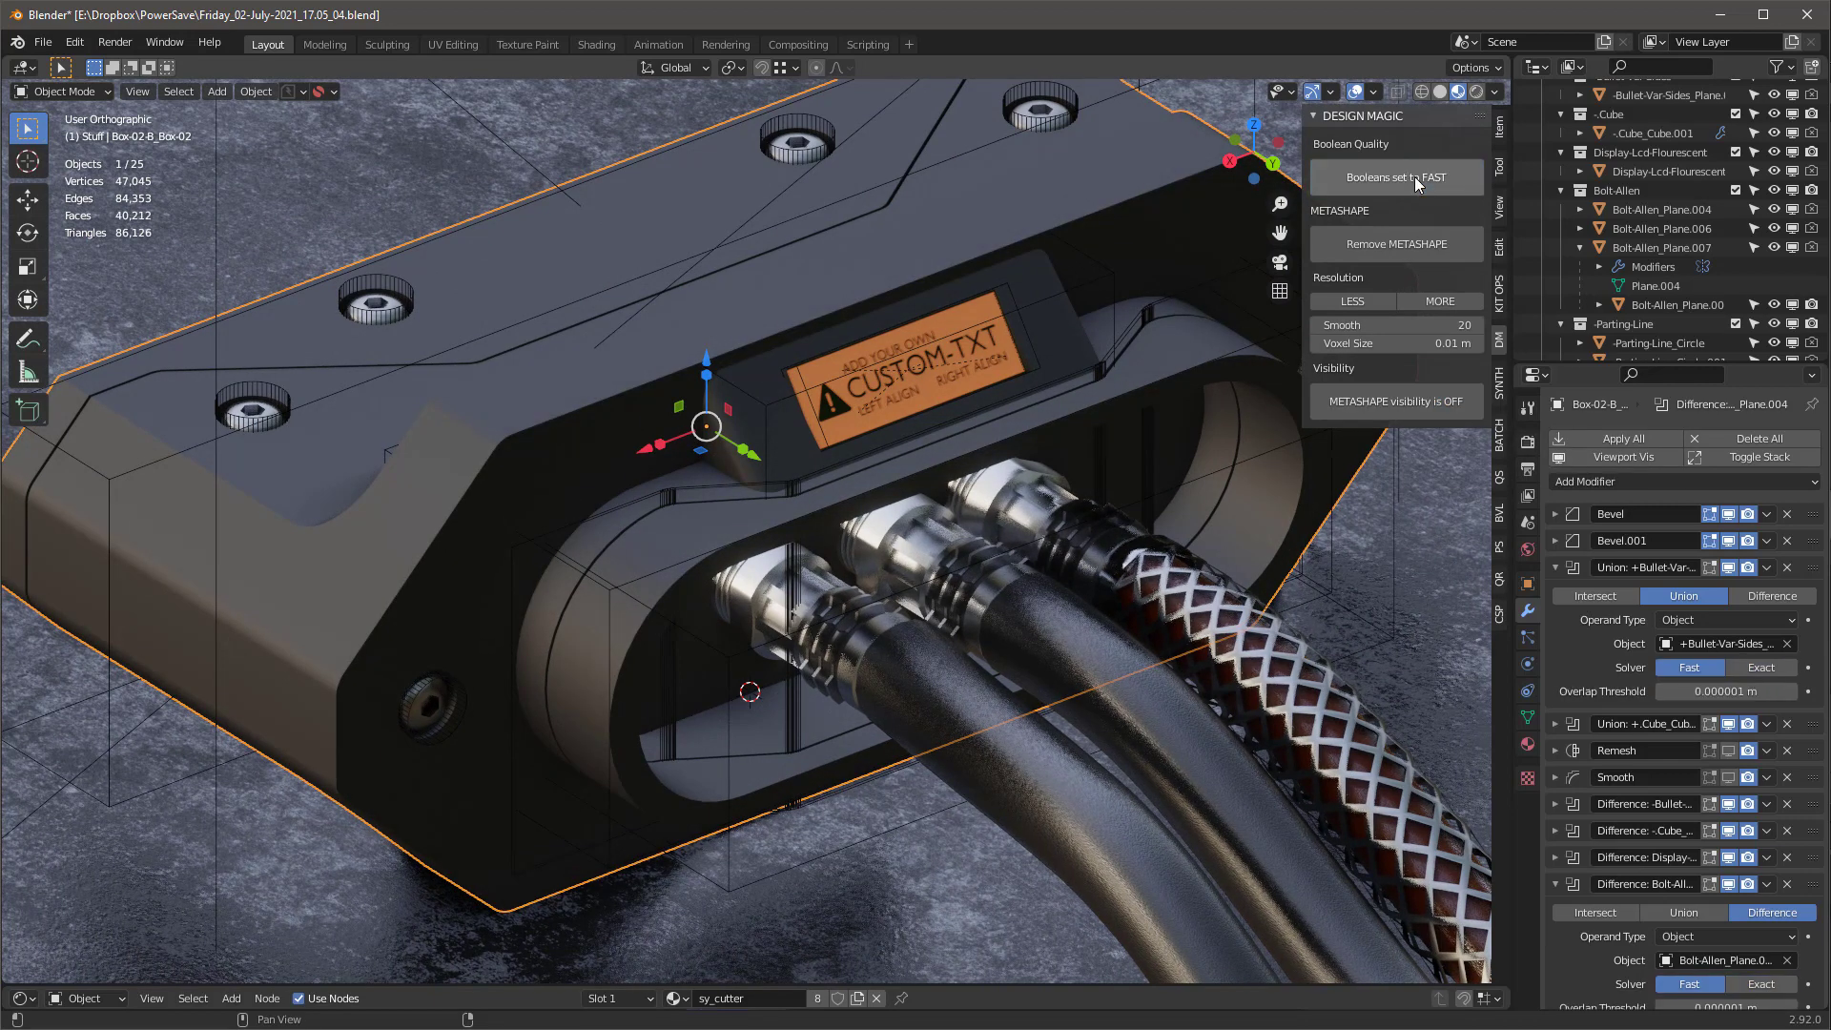
Set the scale of the outer pair of Allen bolts on the box's top to 0.3 on all axes
left_click(277, 419)
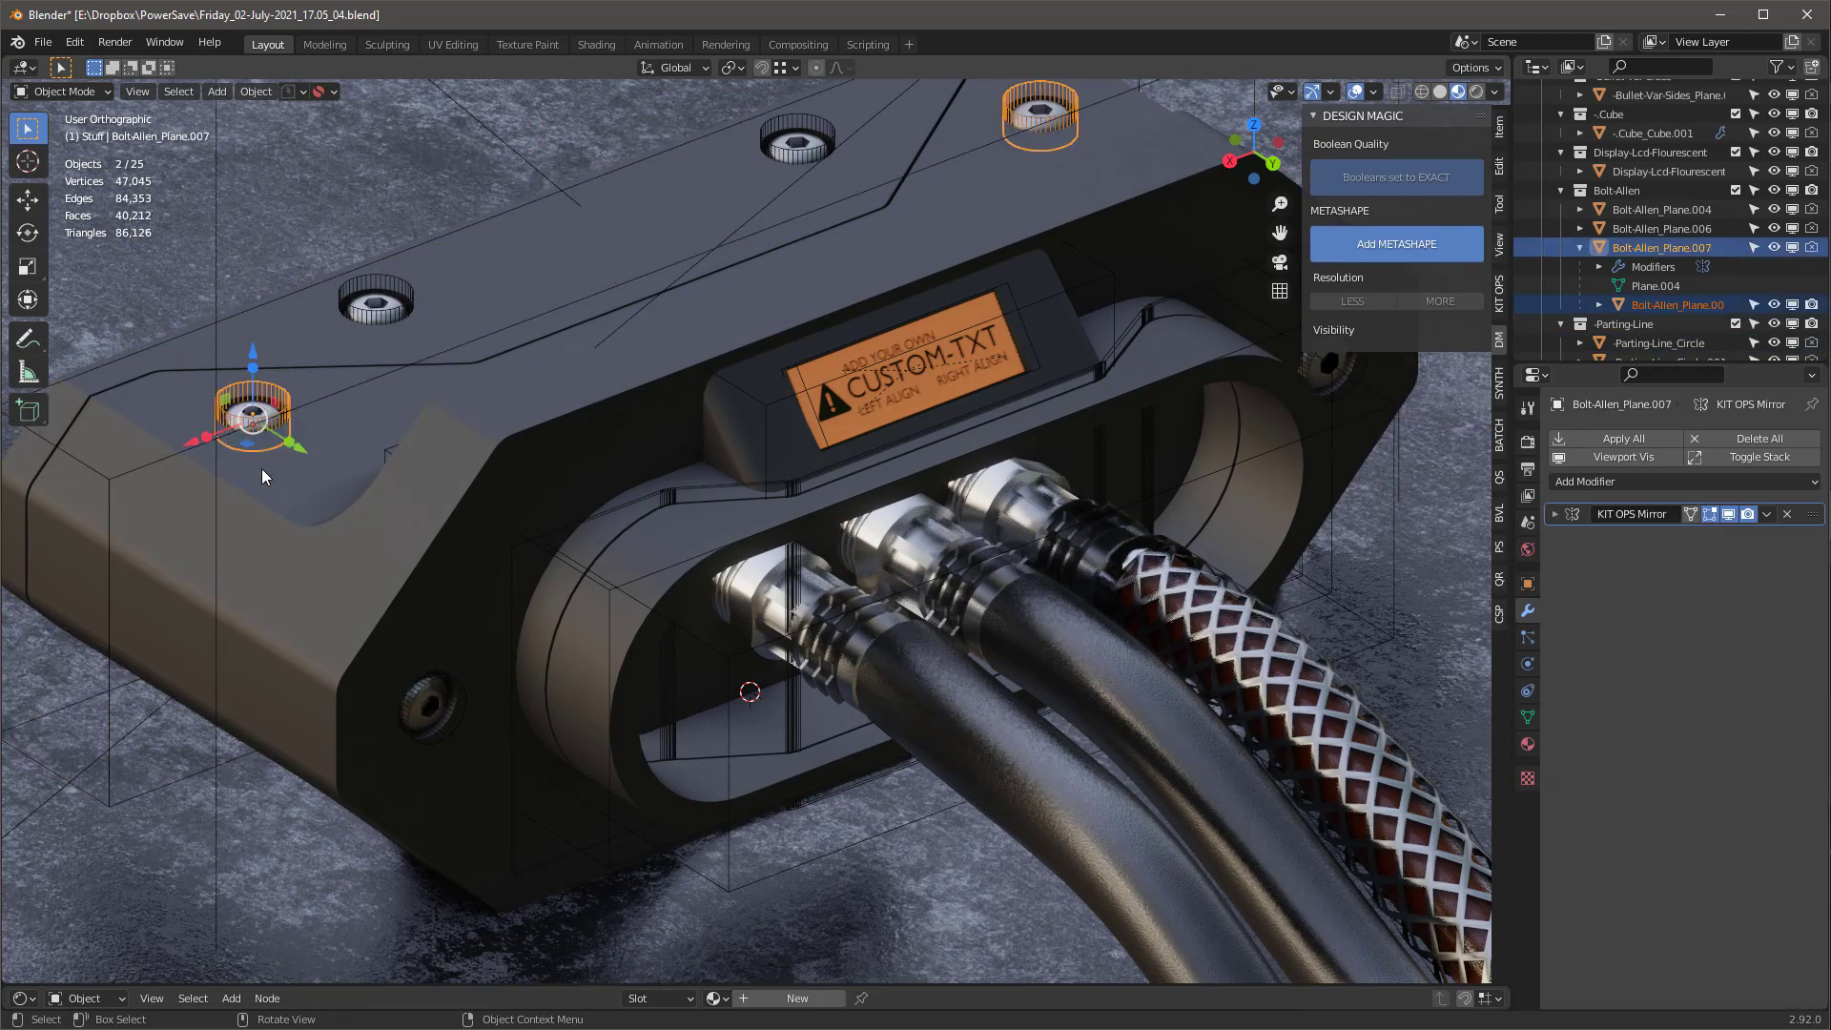
left_click(1500, 127)
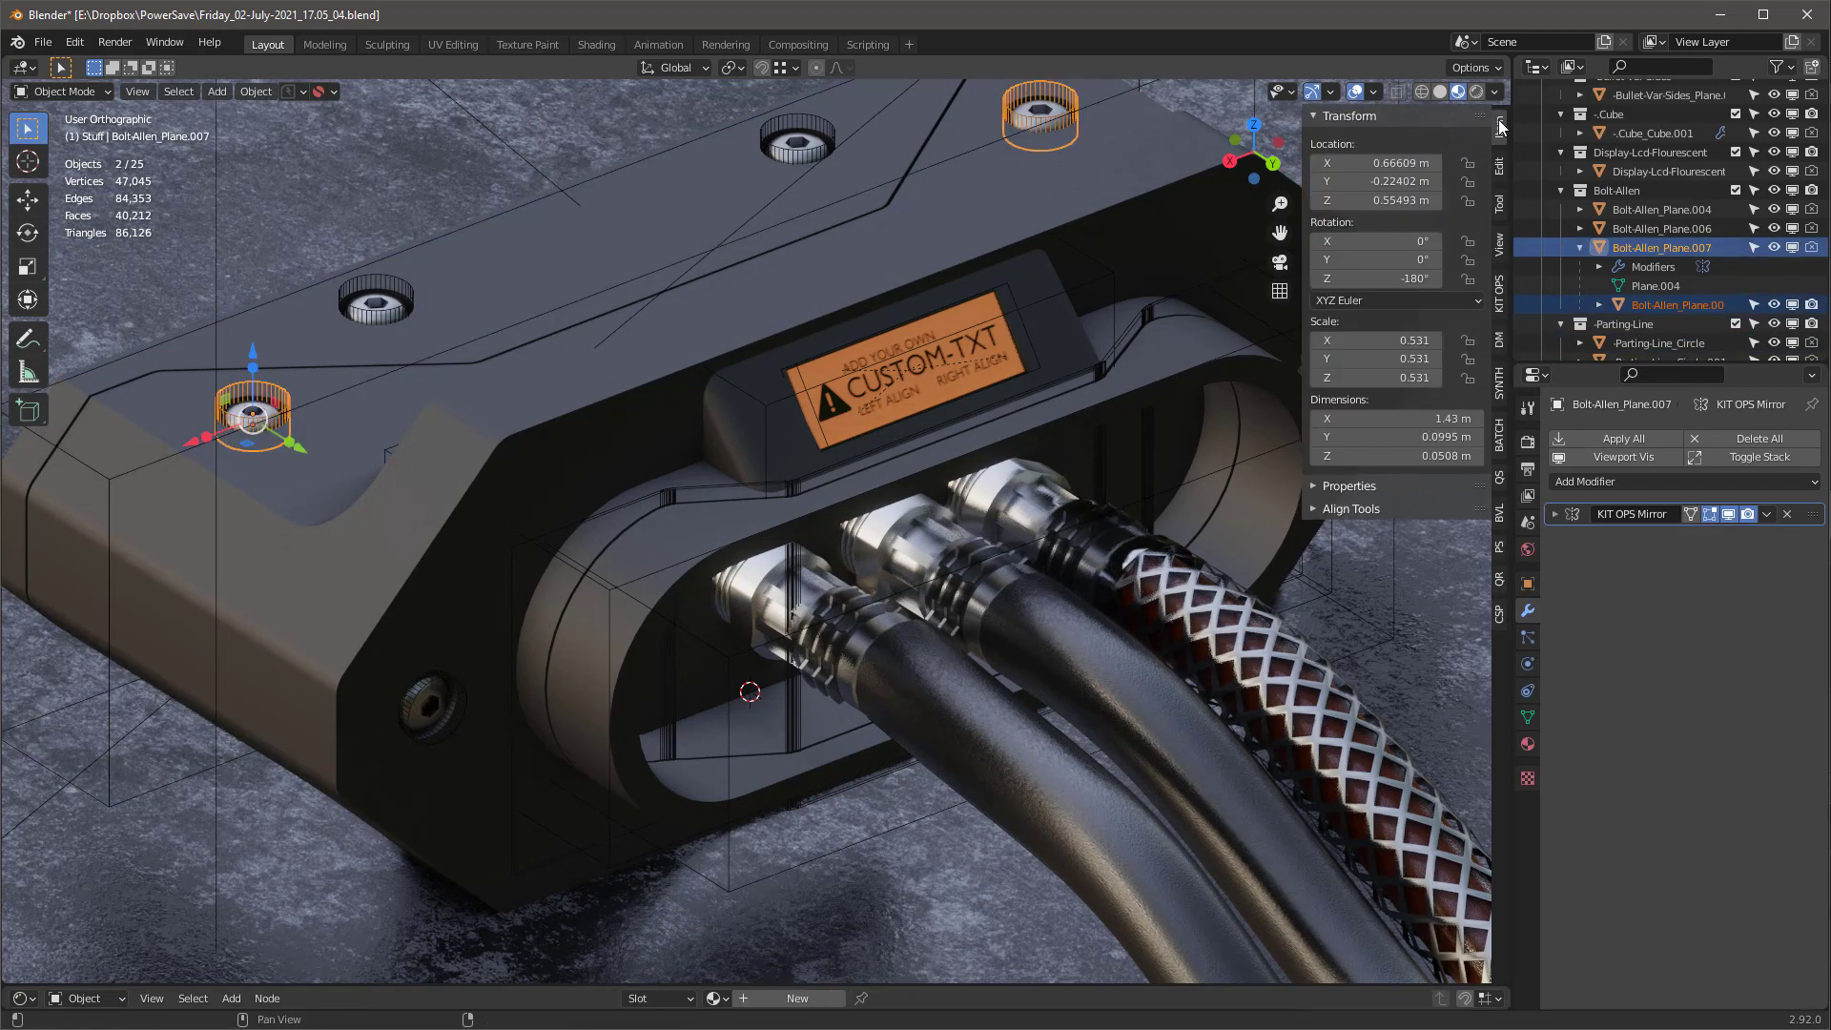
left_click(1373, 341)
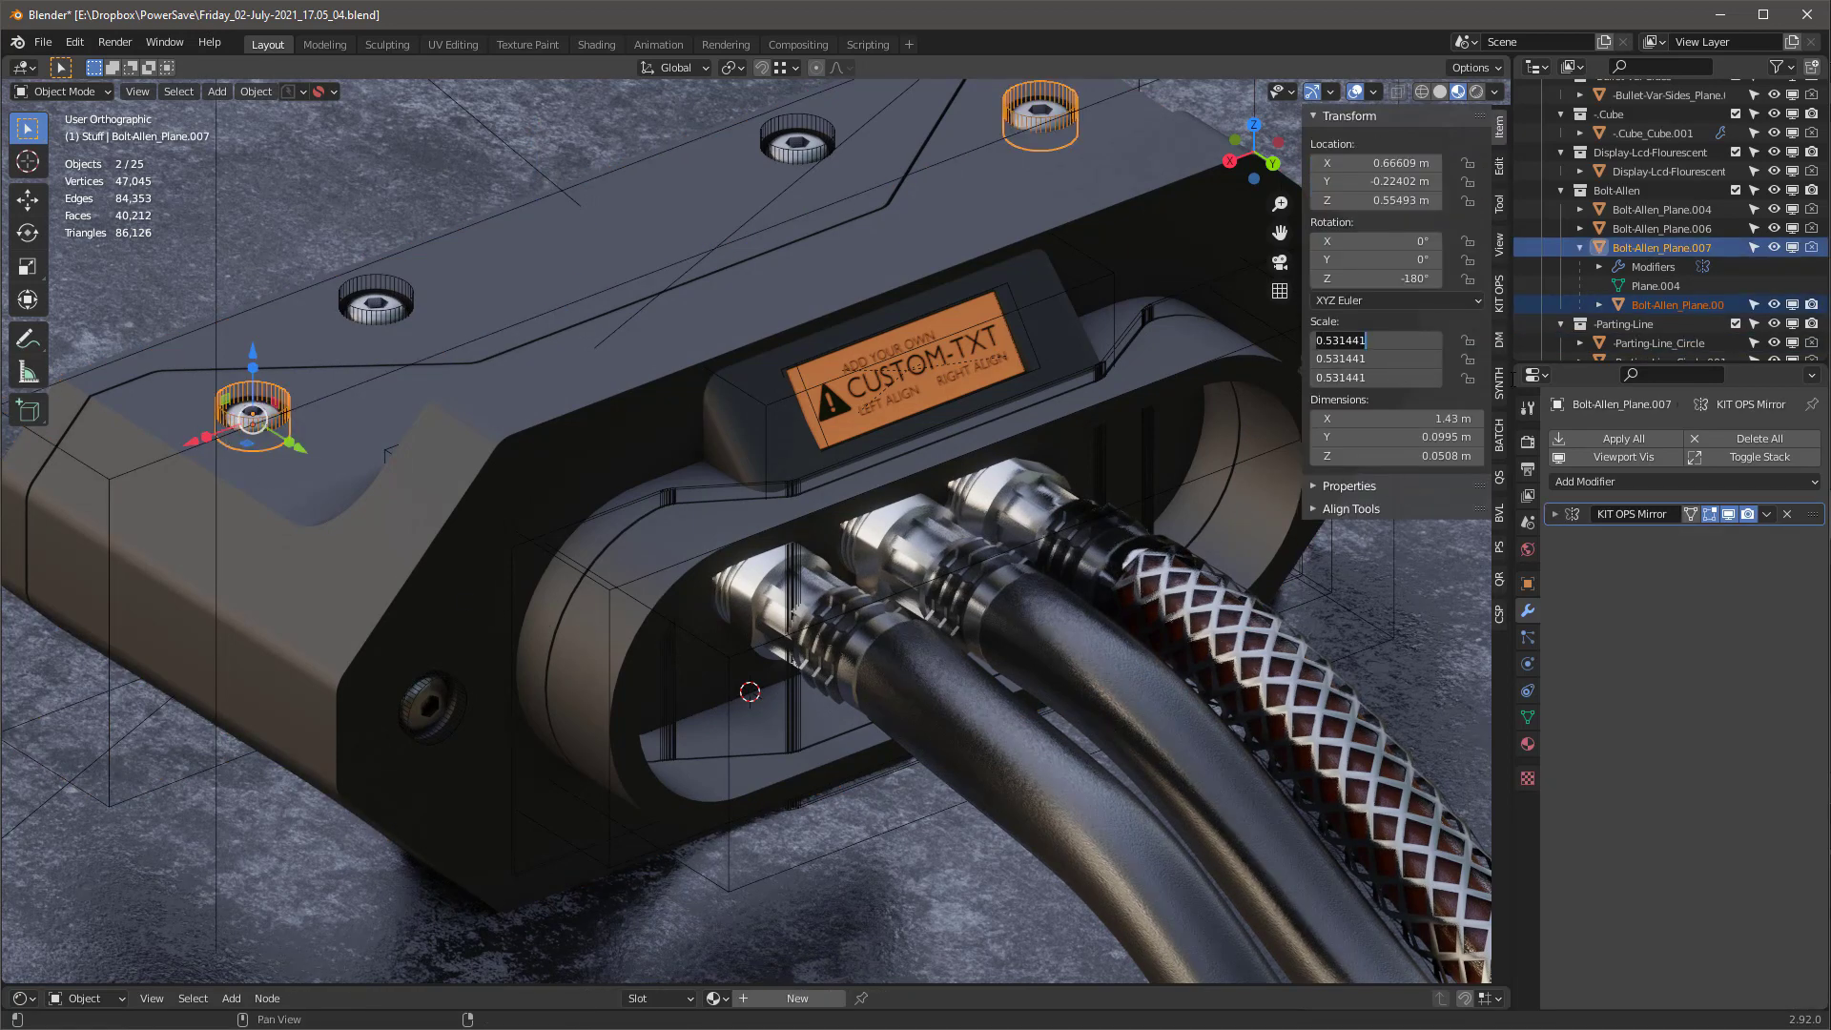
type(".3")
key("Return")
Set the scale of the inner pair of Allen bolts behind the top parting line to 0.3 on all axes
left_click(376, 307)
left_click_drag(1373, 340, 1373, 377)
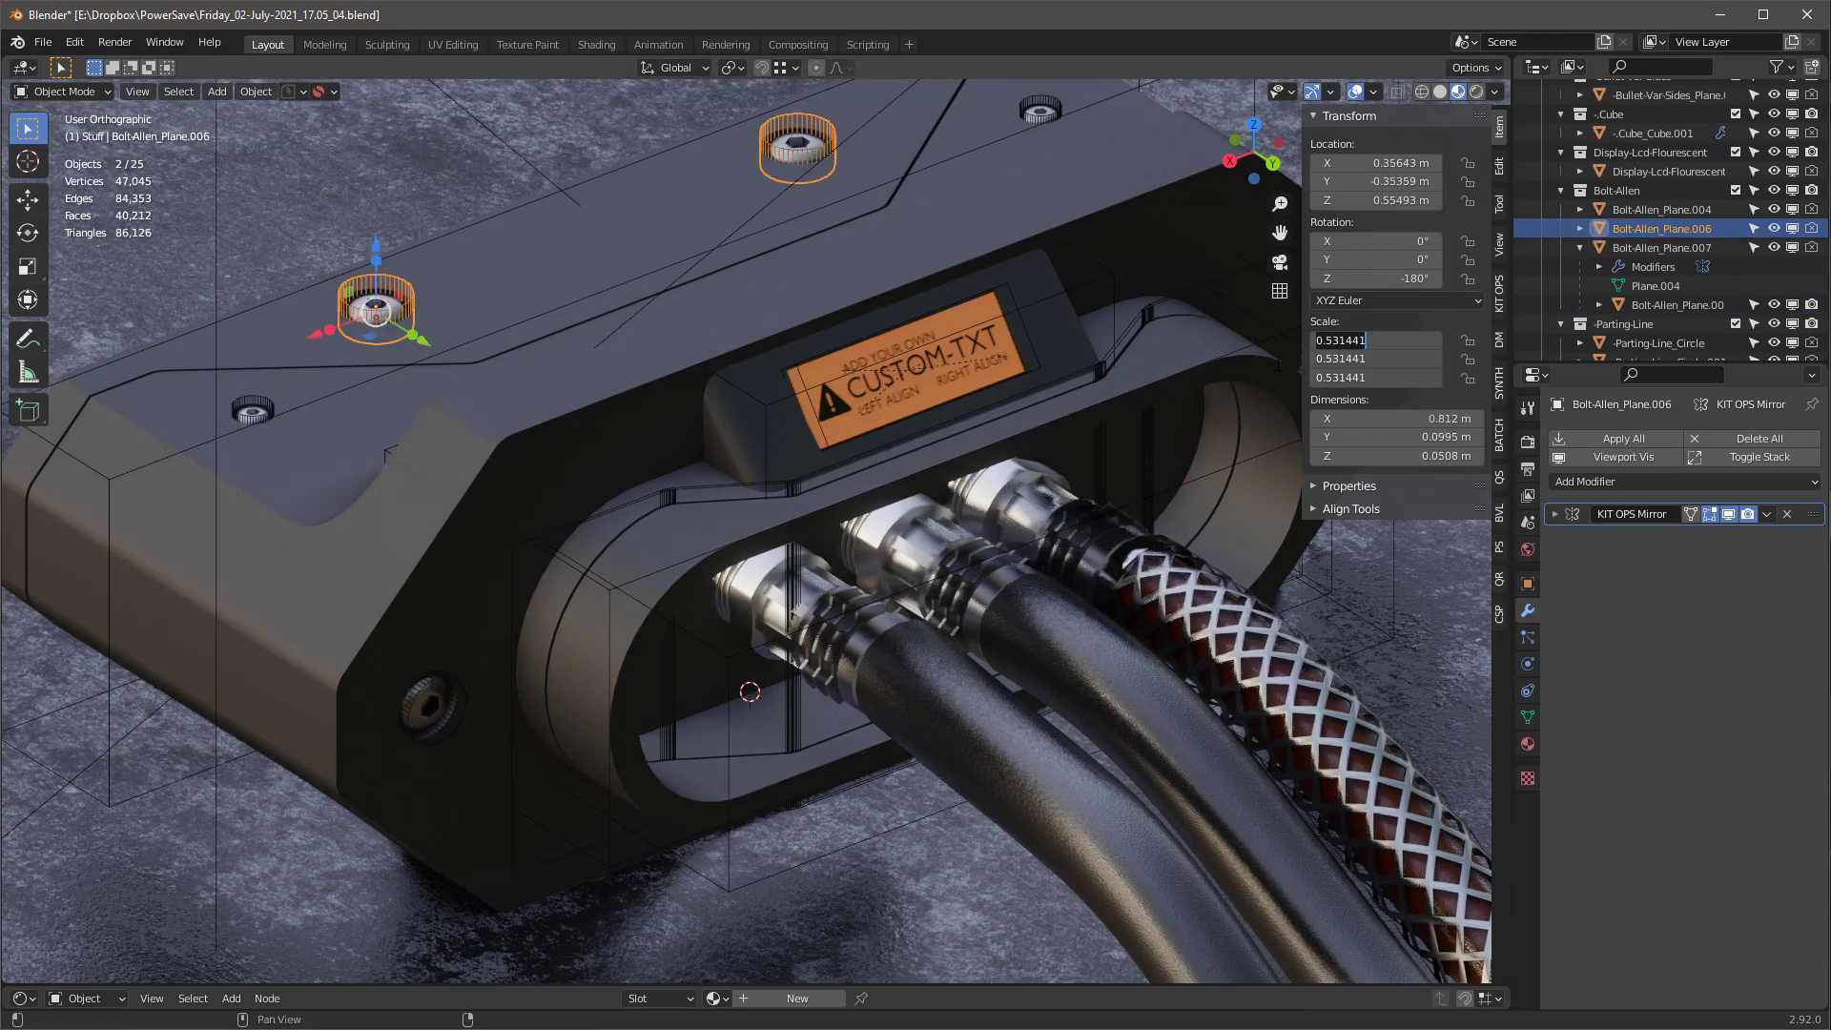
type(".3")
key("Return")
Set the scale of the Allen bolts on the box's front face, beside the connector opening, to 0.3 on all axes
left_click(672, 502)
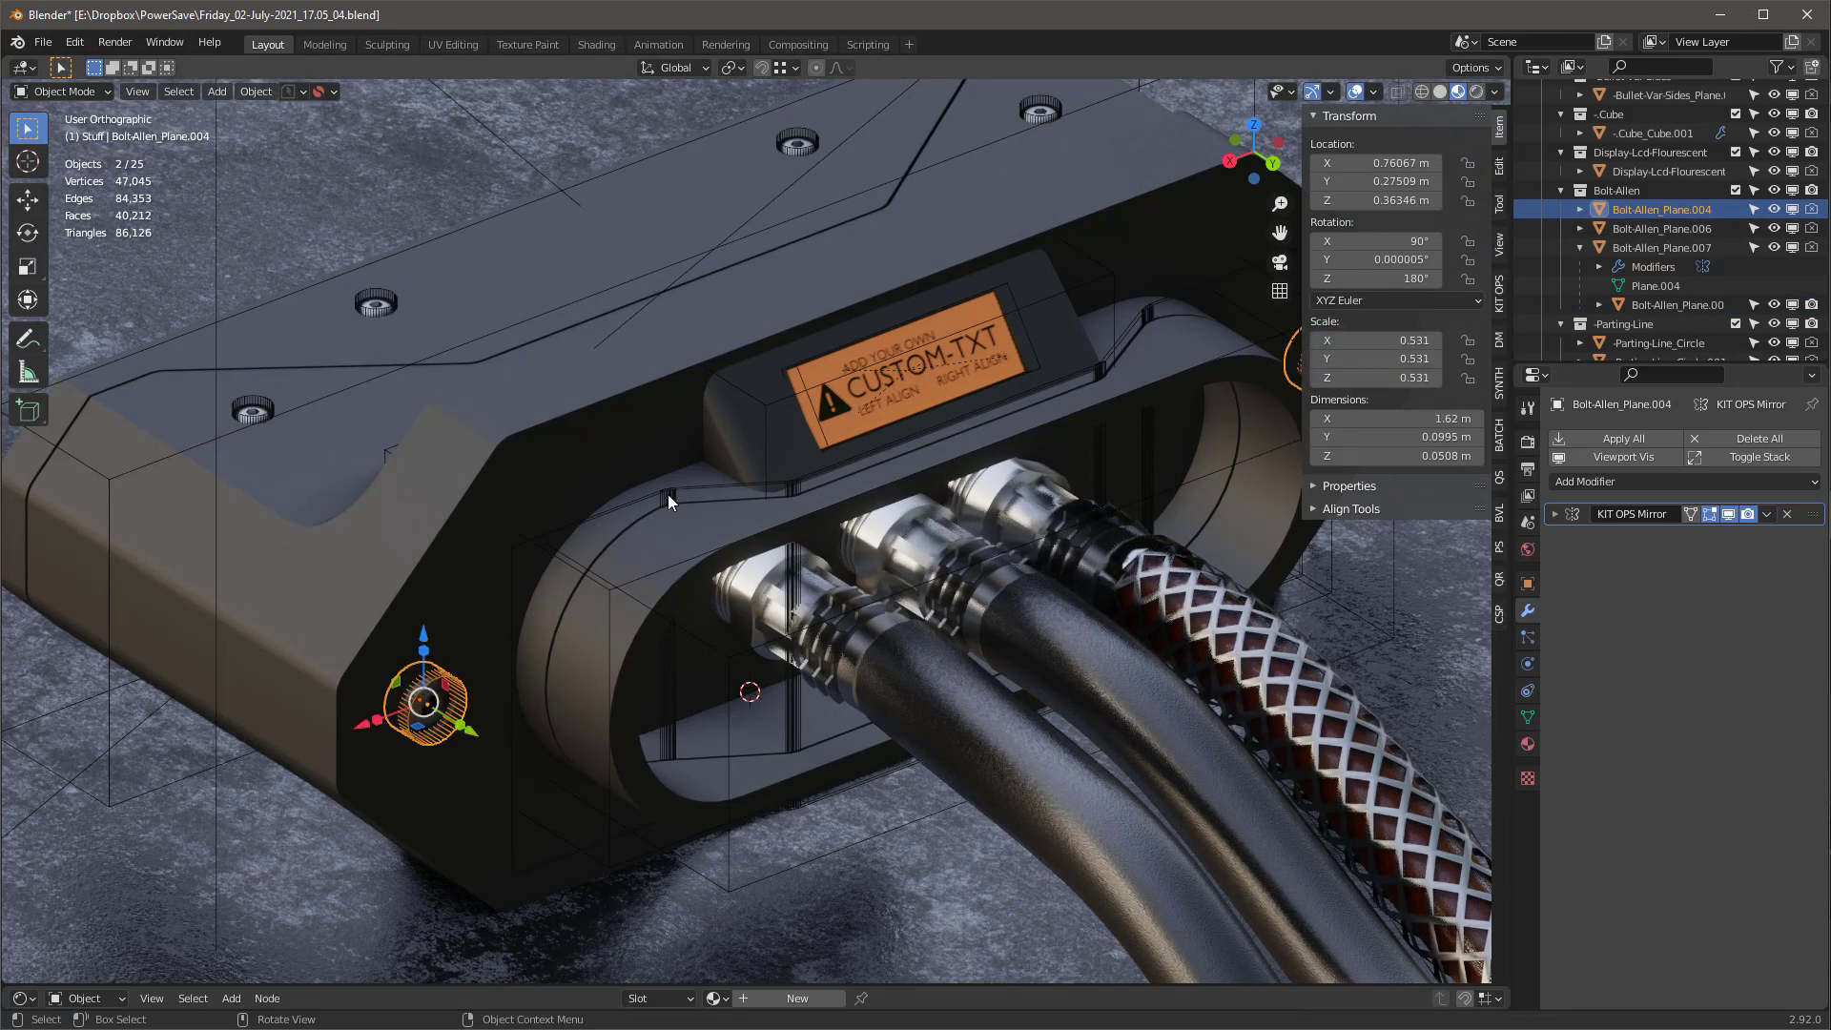
key("s")
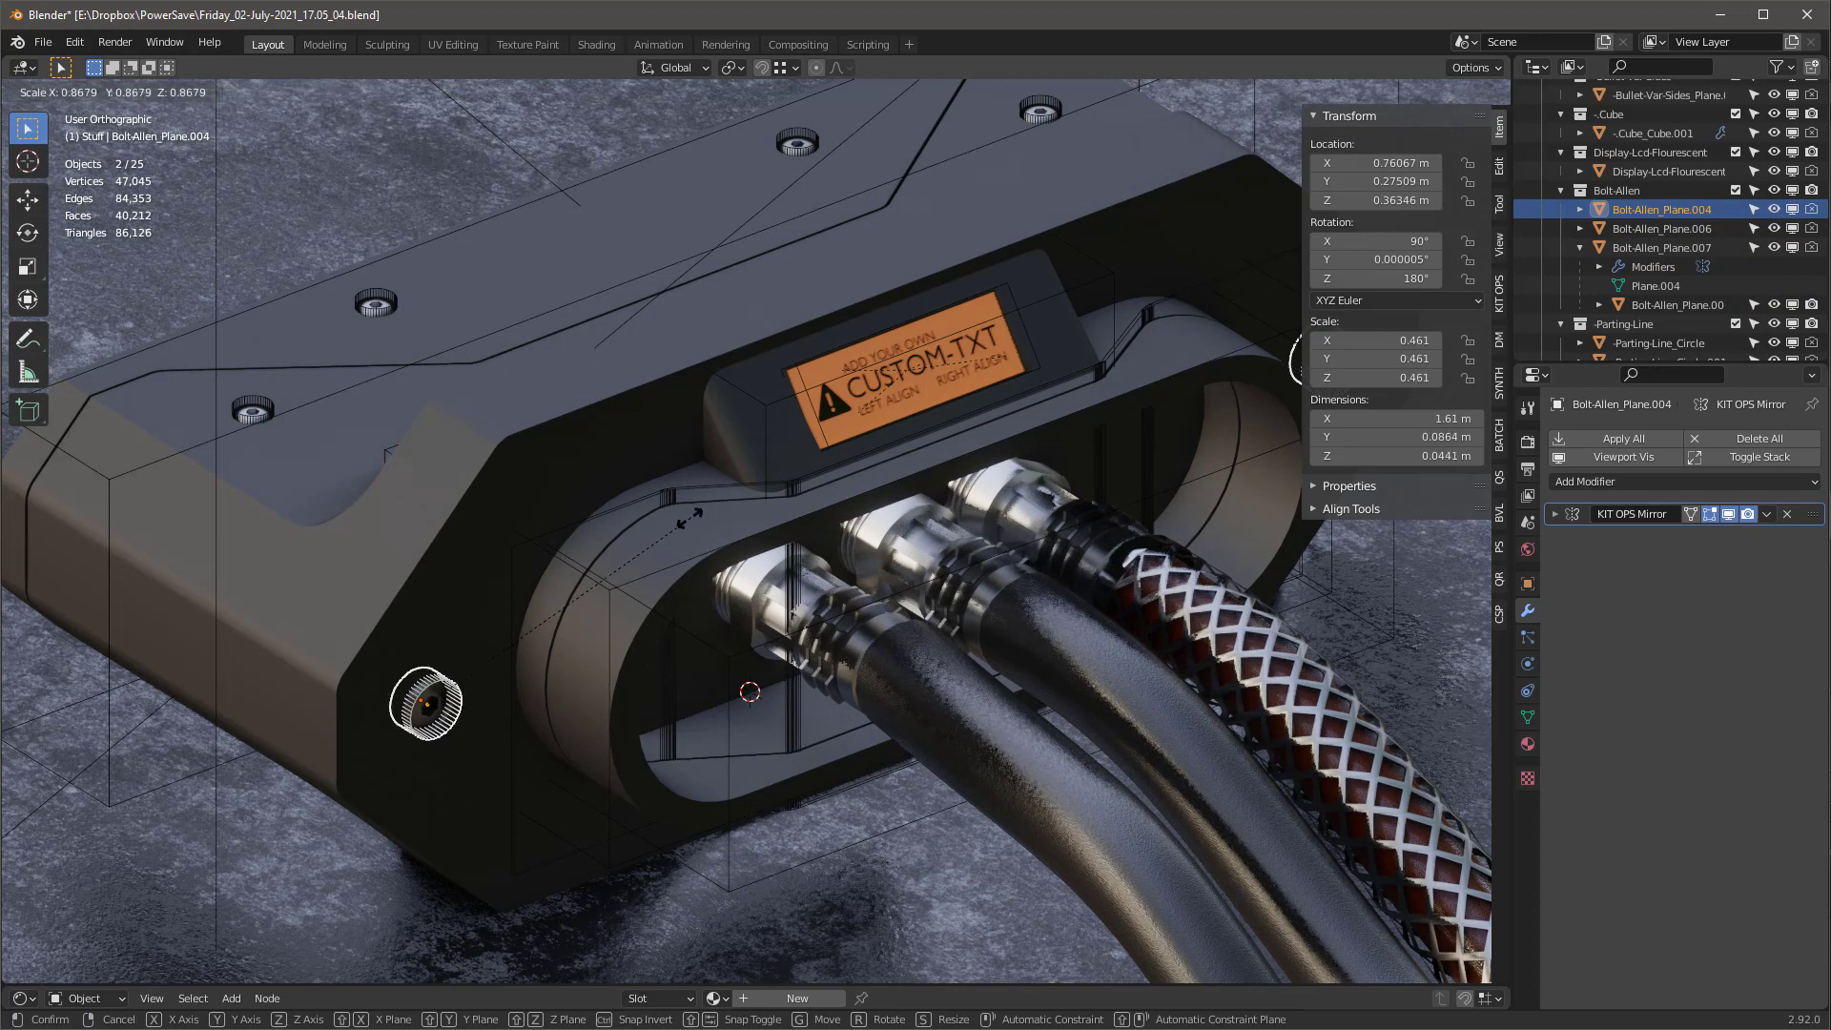
left_click(624, 572)
left_click_drag(1363, 341, 1363, 377)
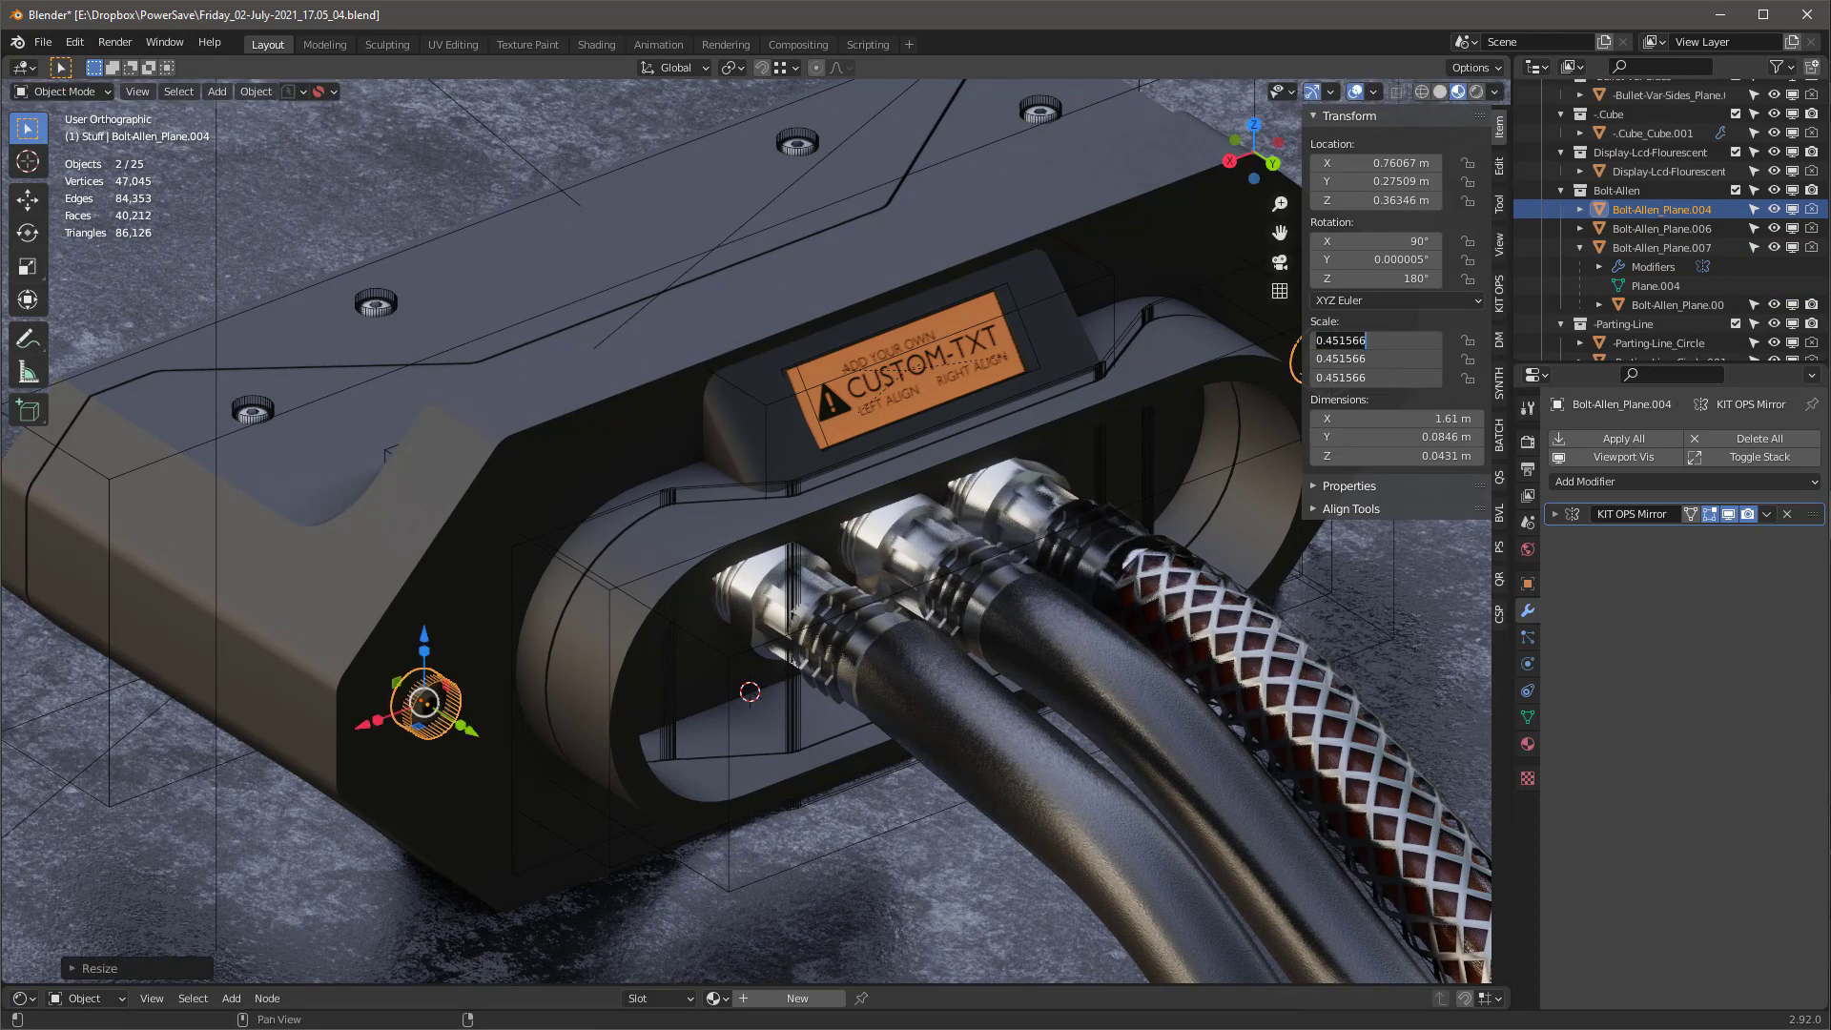
type(".3")
key("Return")
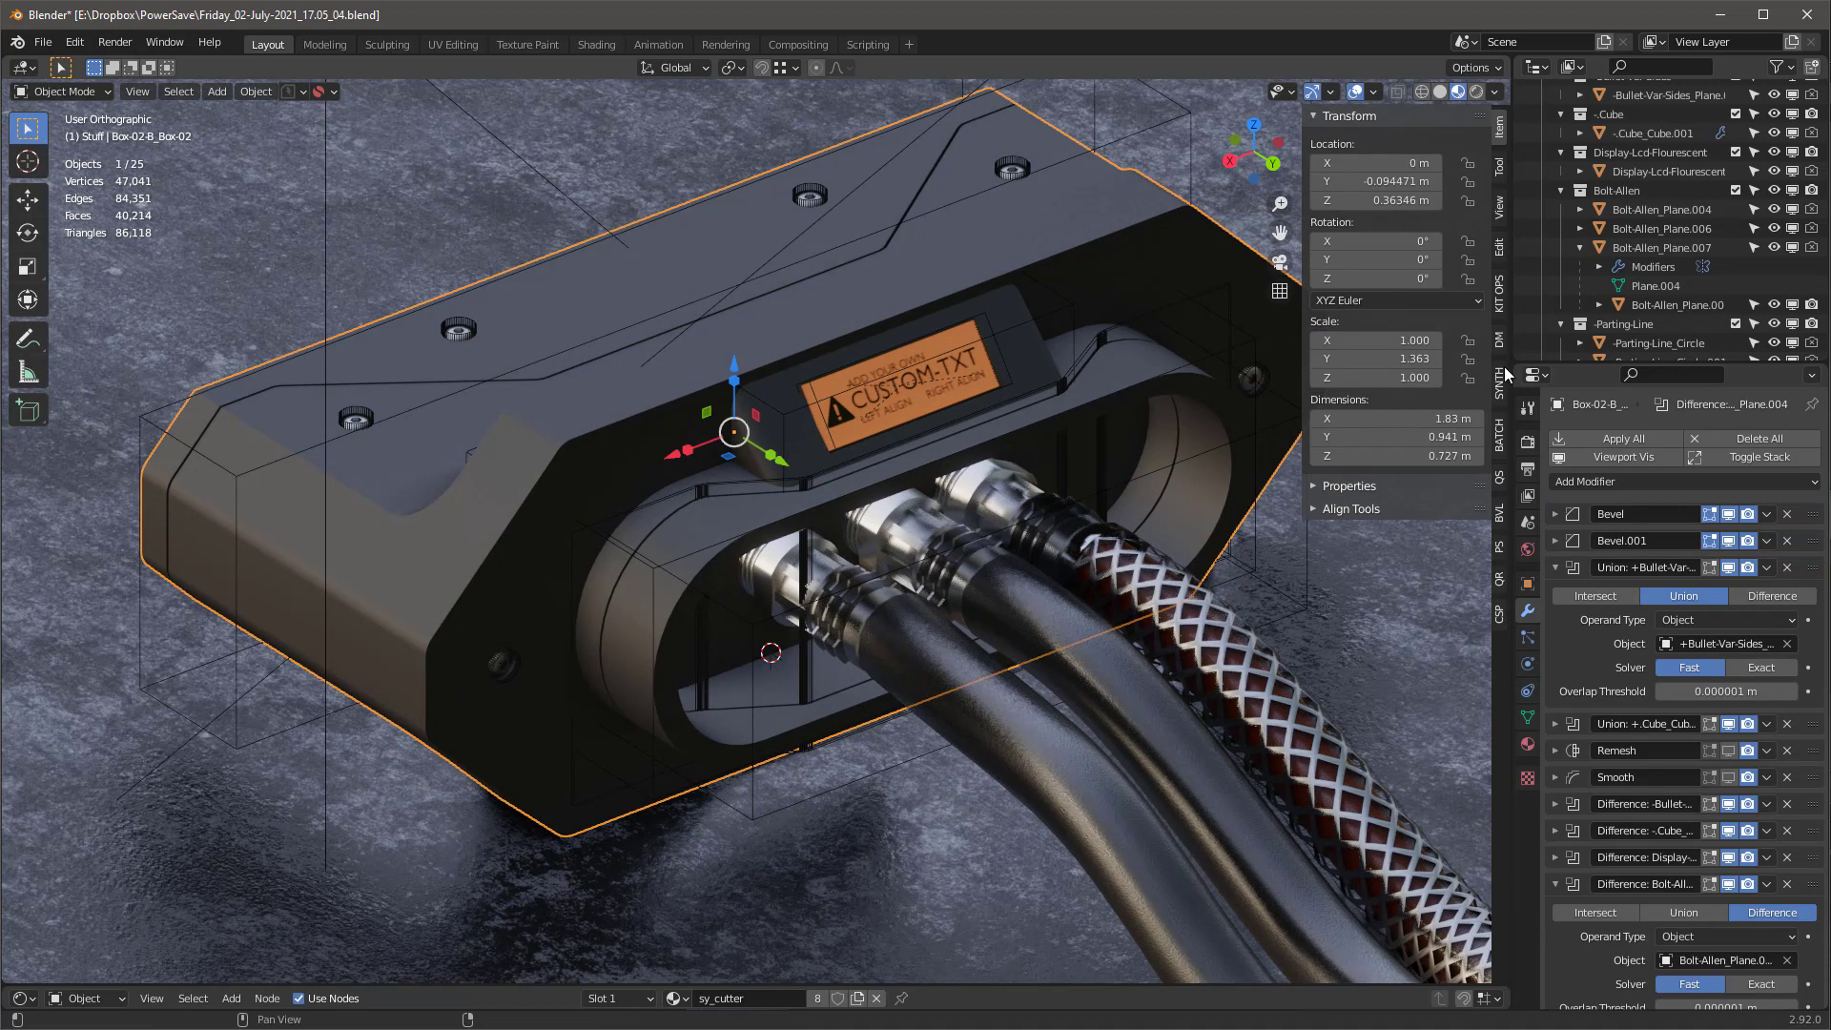
Turn METASHAPE visibility back on for the box in Design Magic and inspect its blended edges with the smaller bolts
left_click(1499, 339)
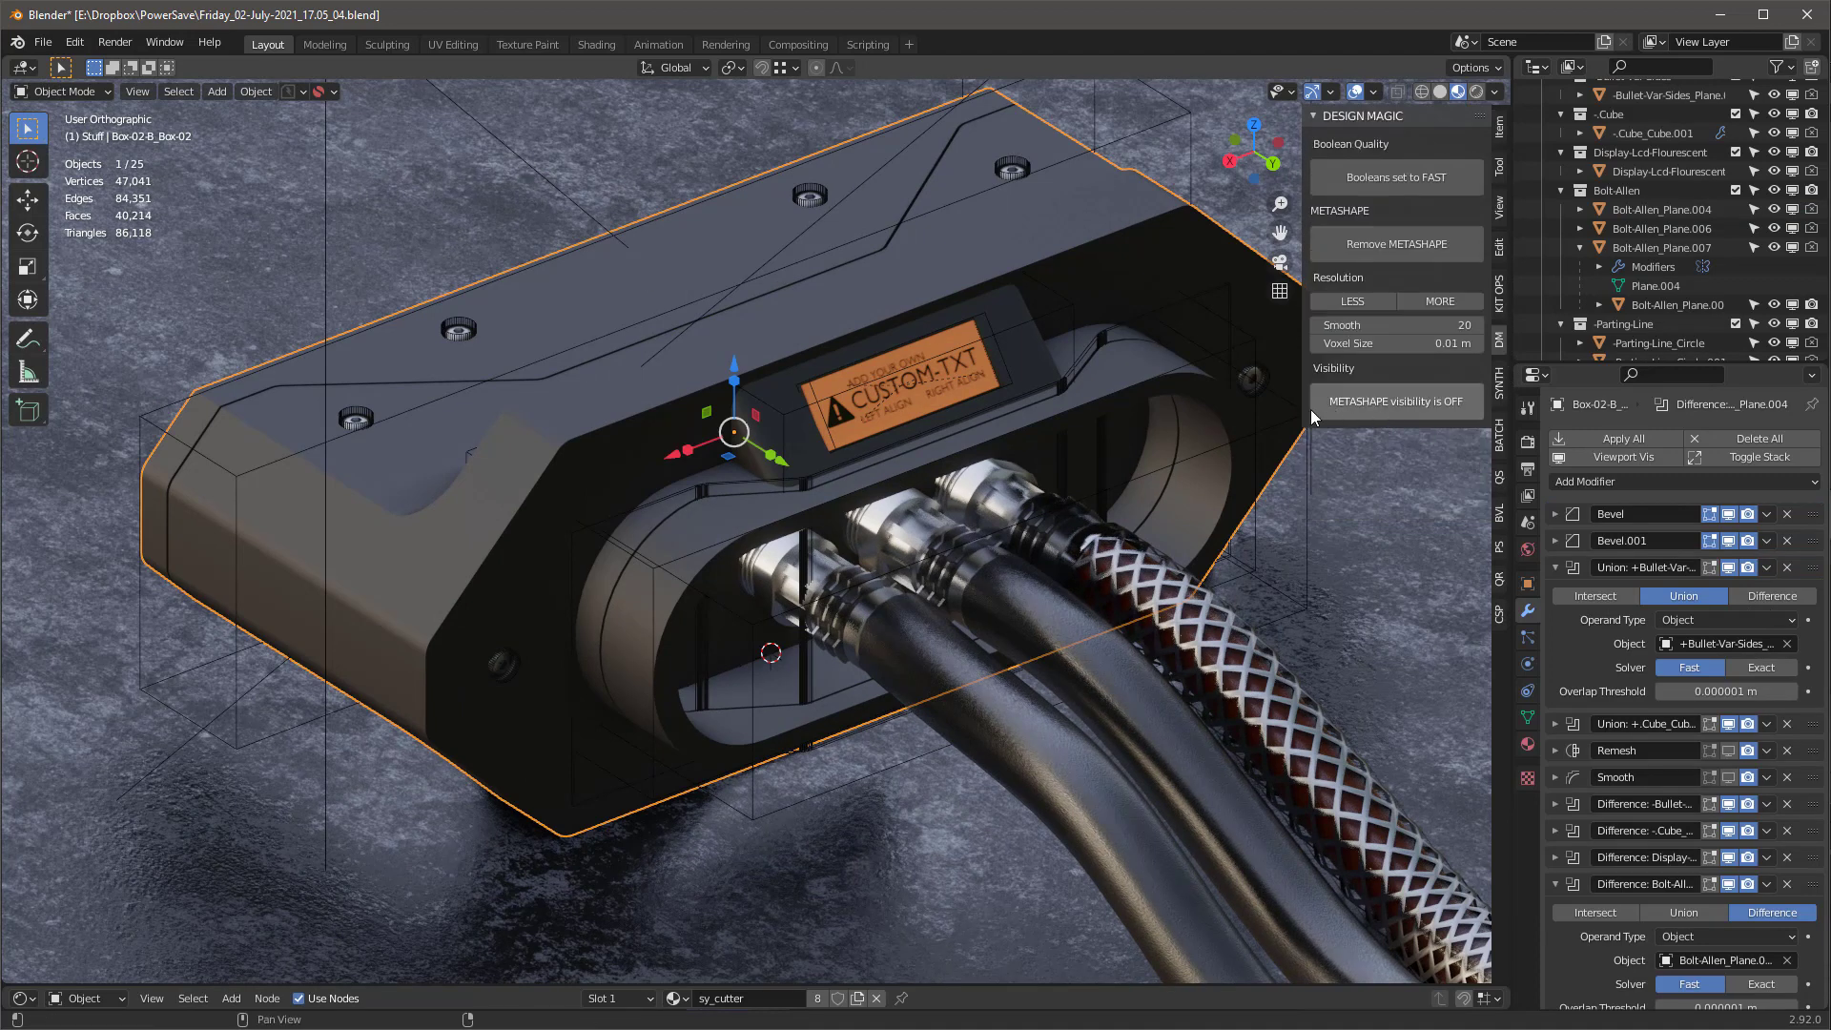
left_click(1416, 404)
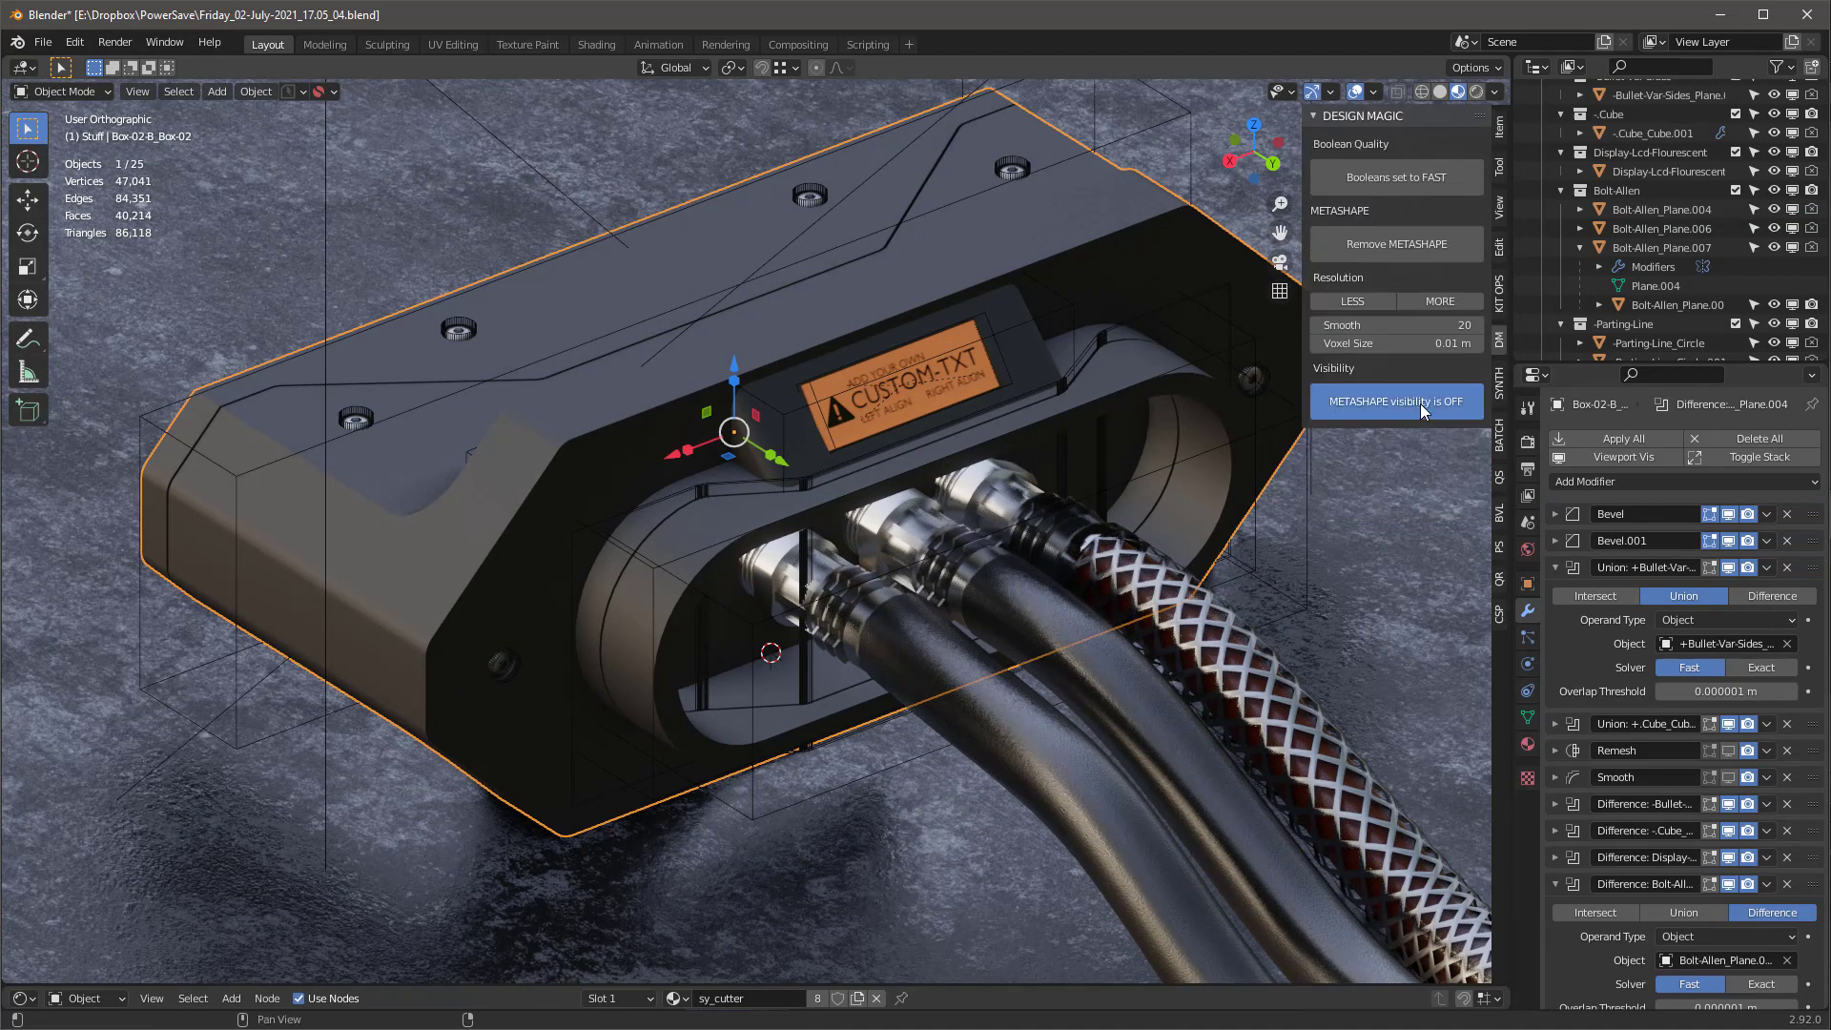
middle_click_drag(1192, 382, 897, 376)
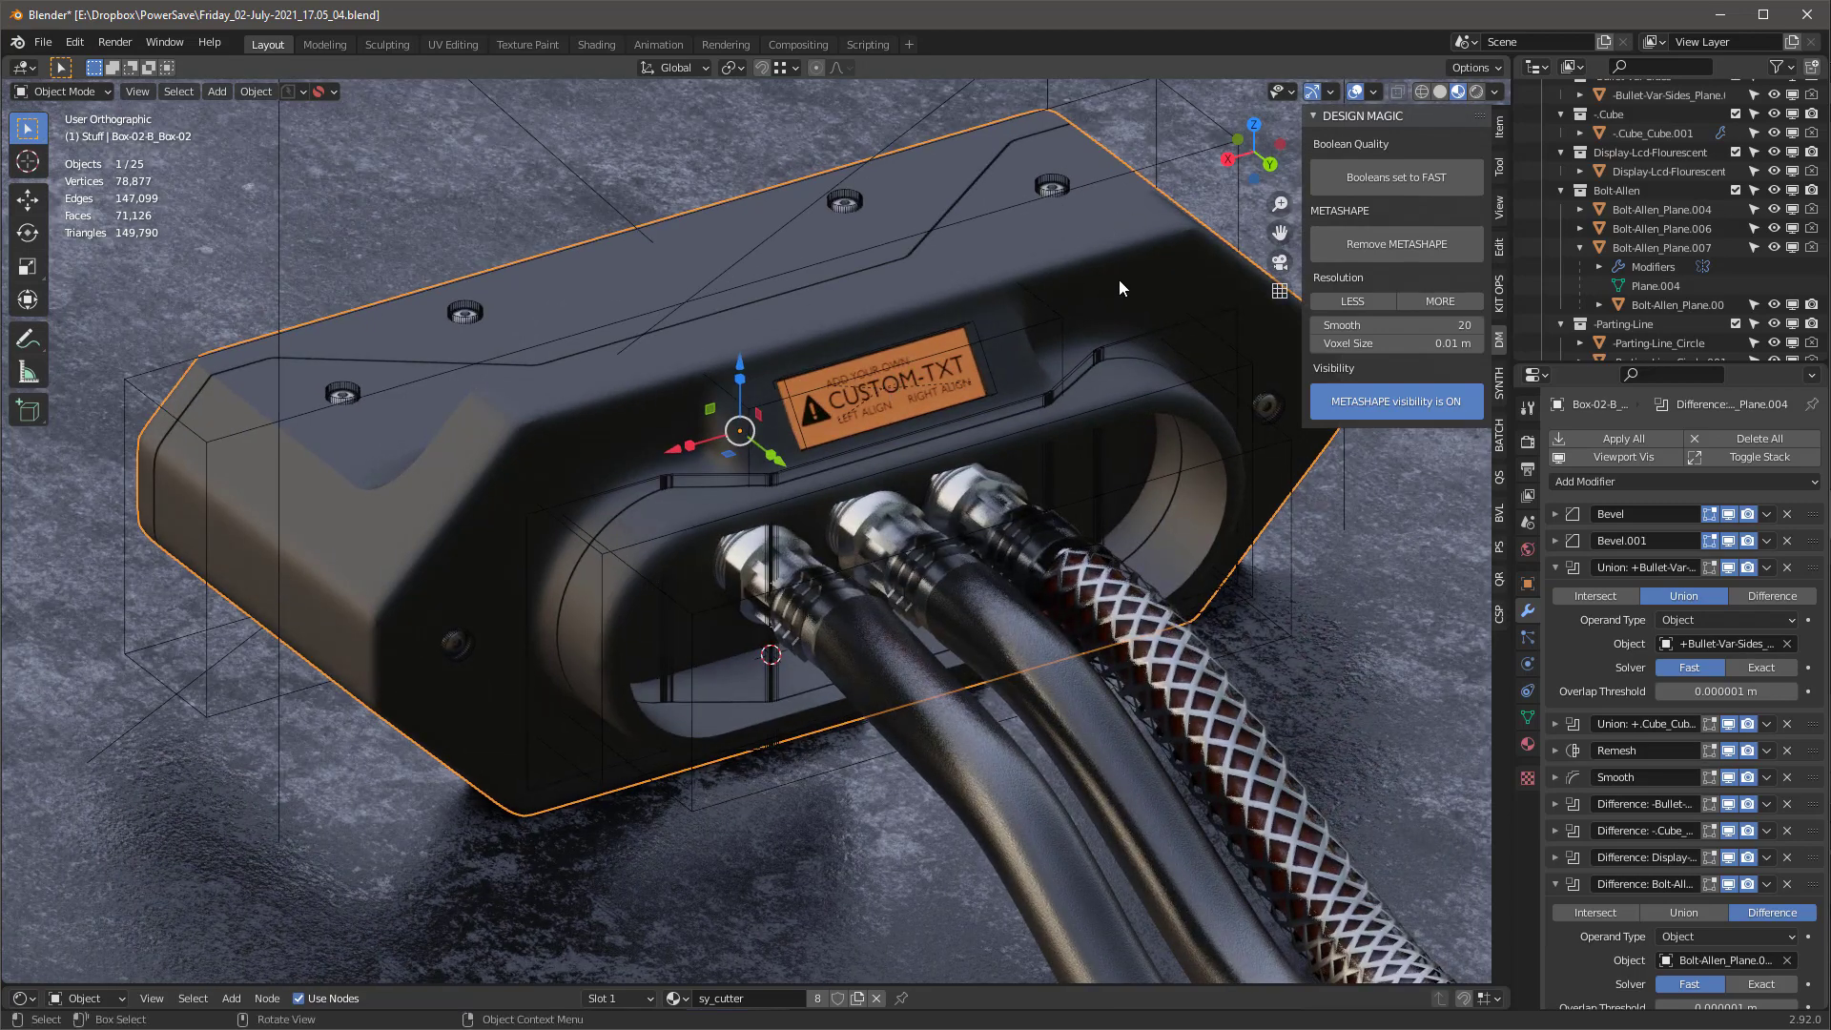
middle_click_drag(1066, 261, 1072, 301)
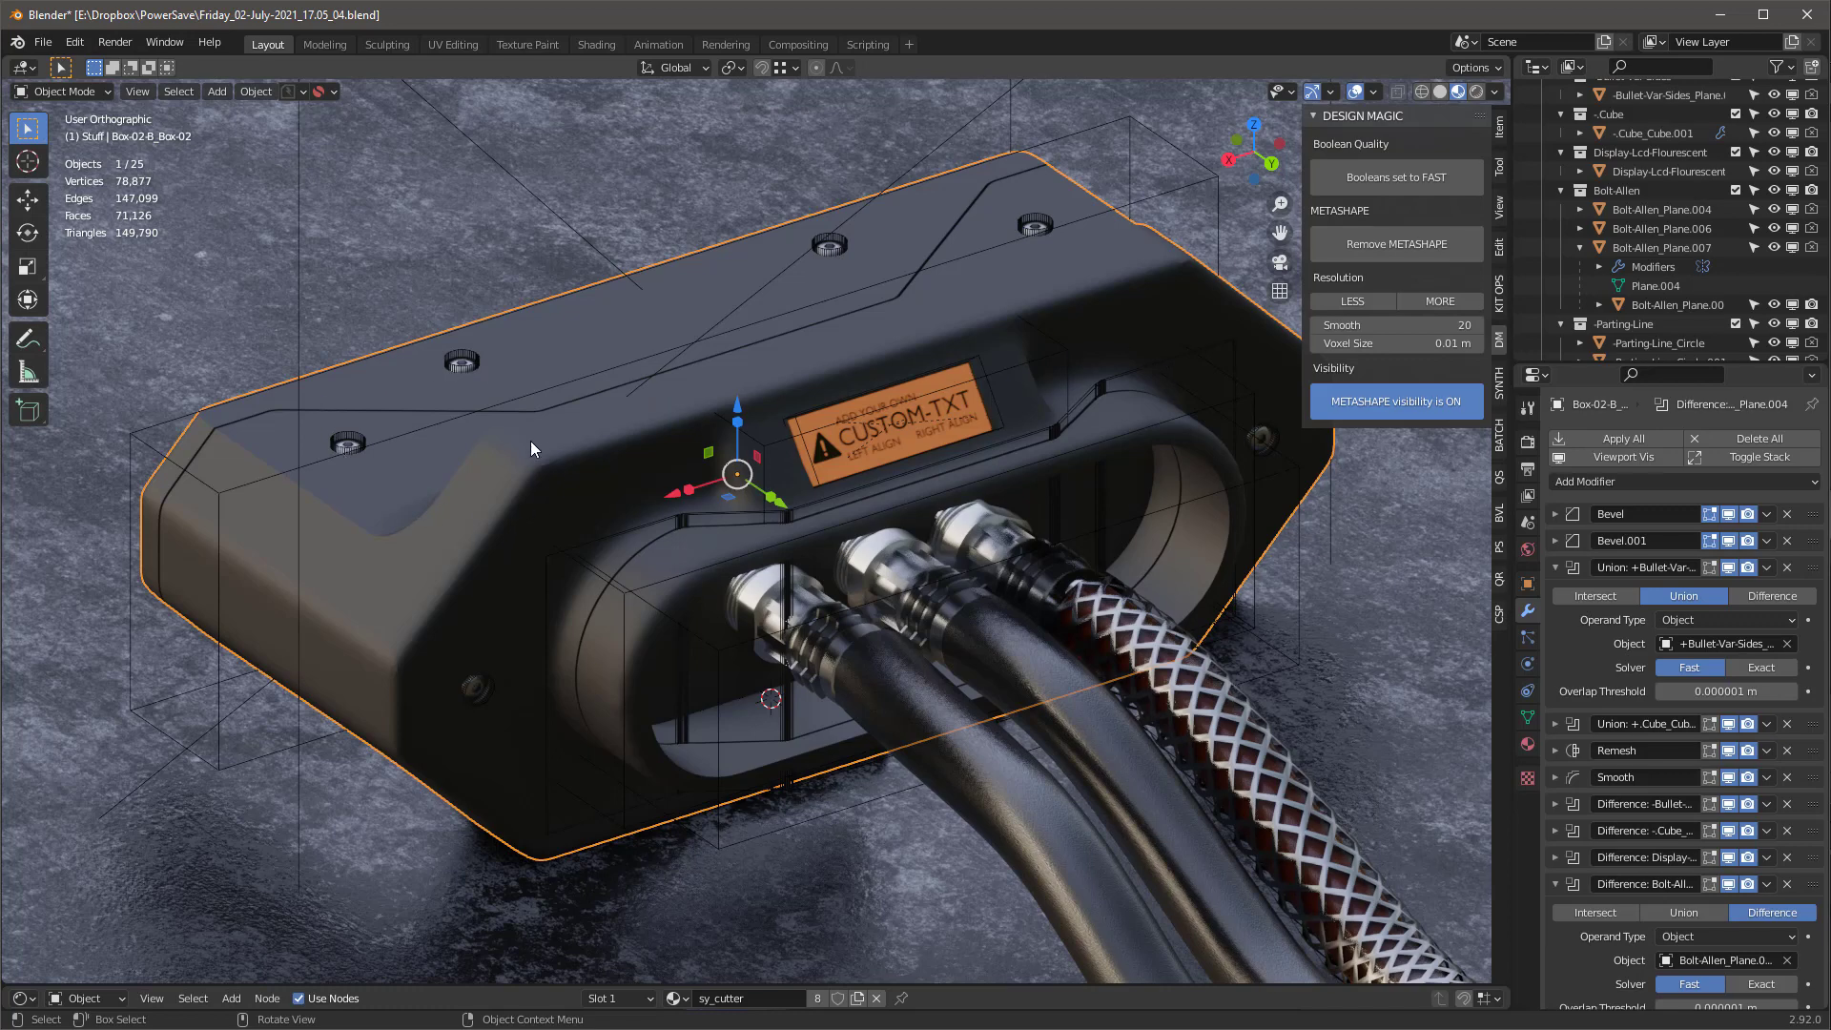
Set the box's boolean quality to EXACT in Design Magic and convert the box to a mesh with KIT OPS
left_click(1395, 176)
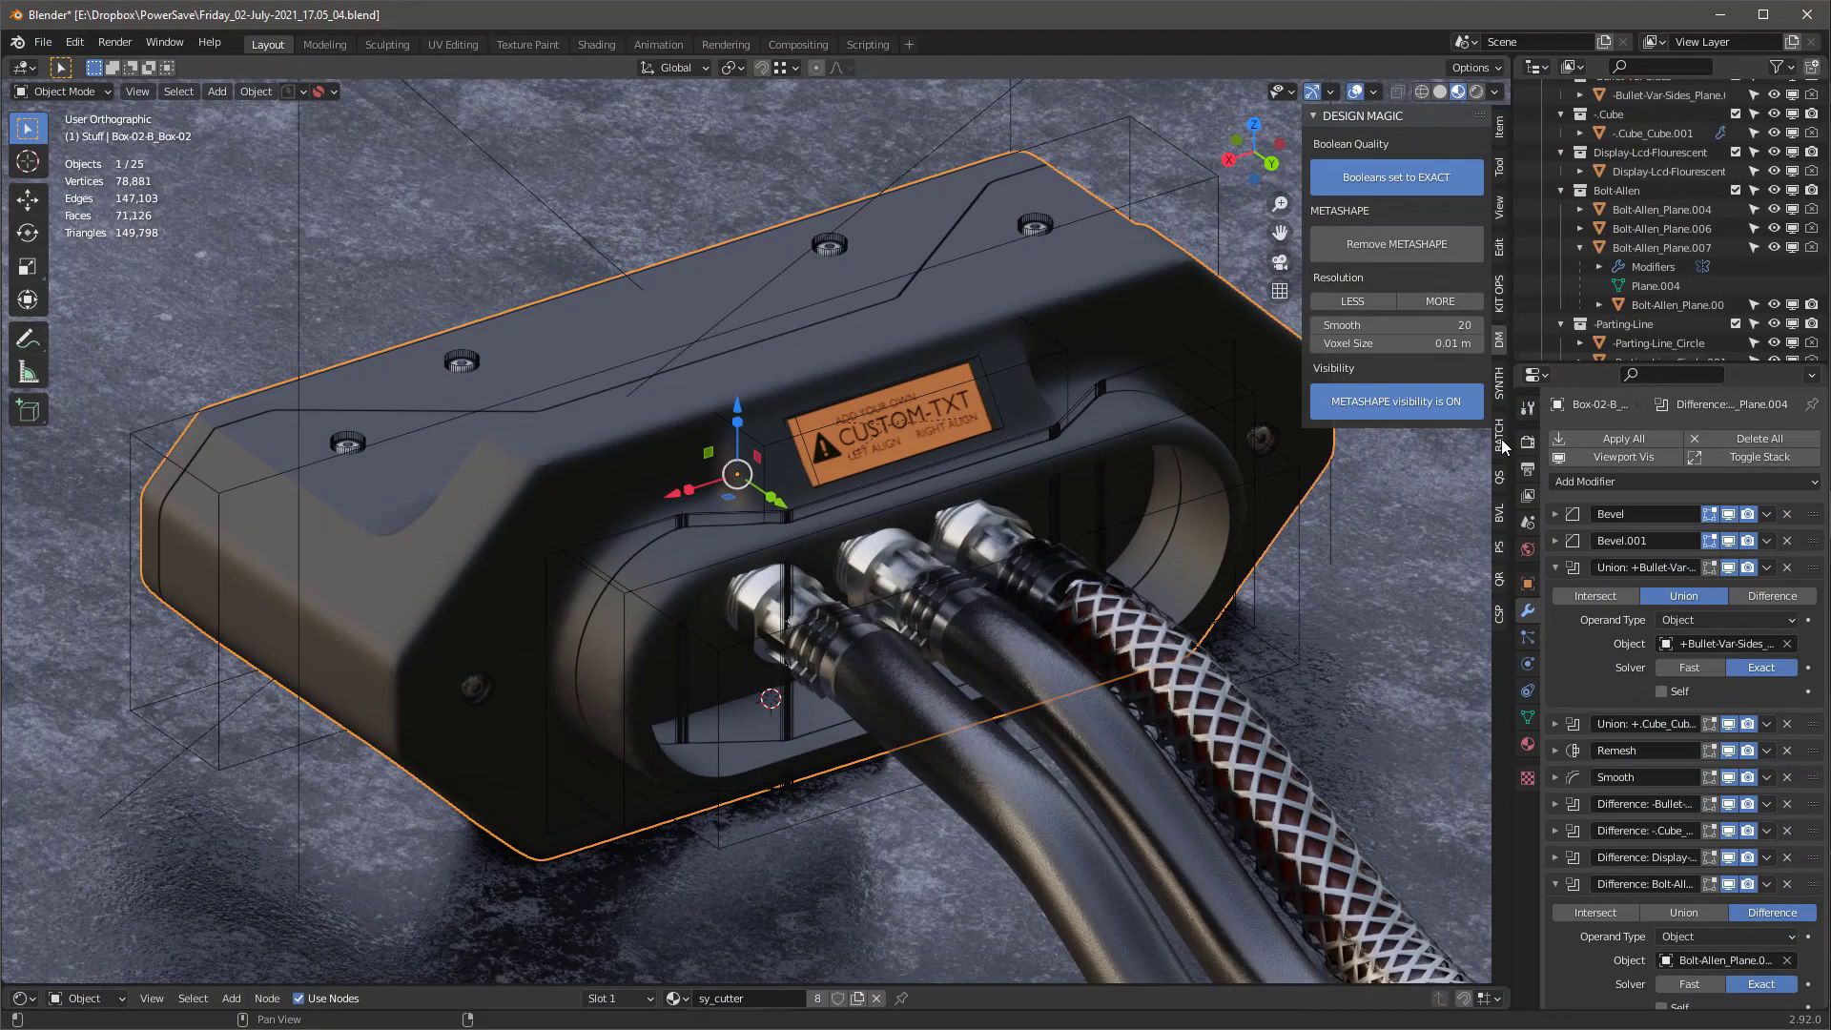
left_click(1499, 292)
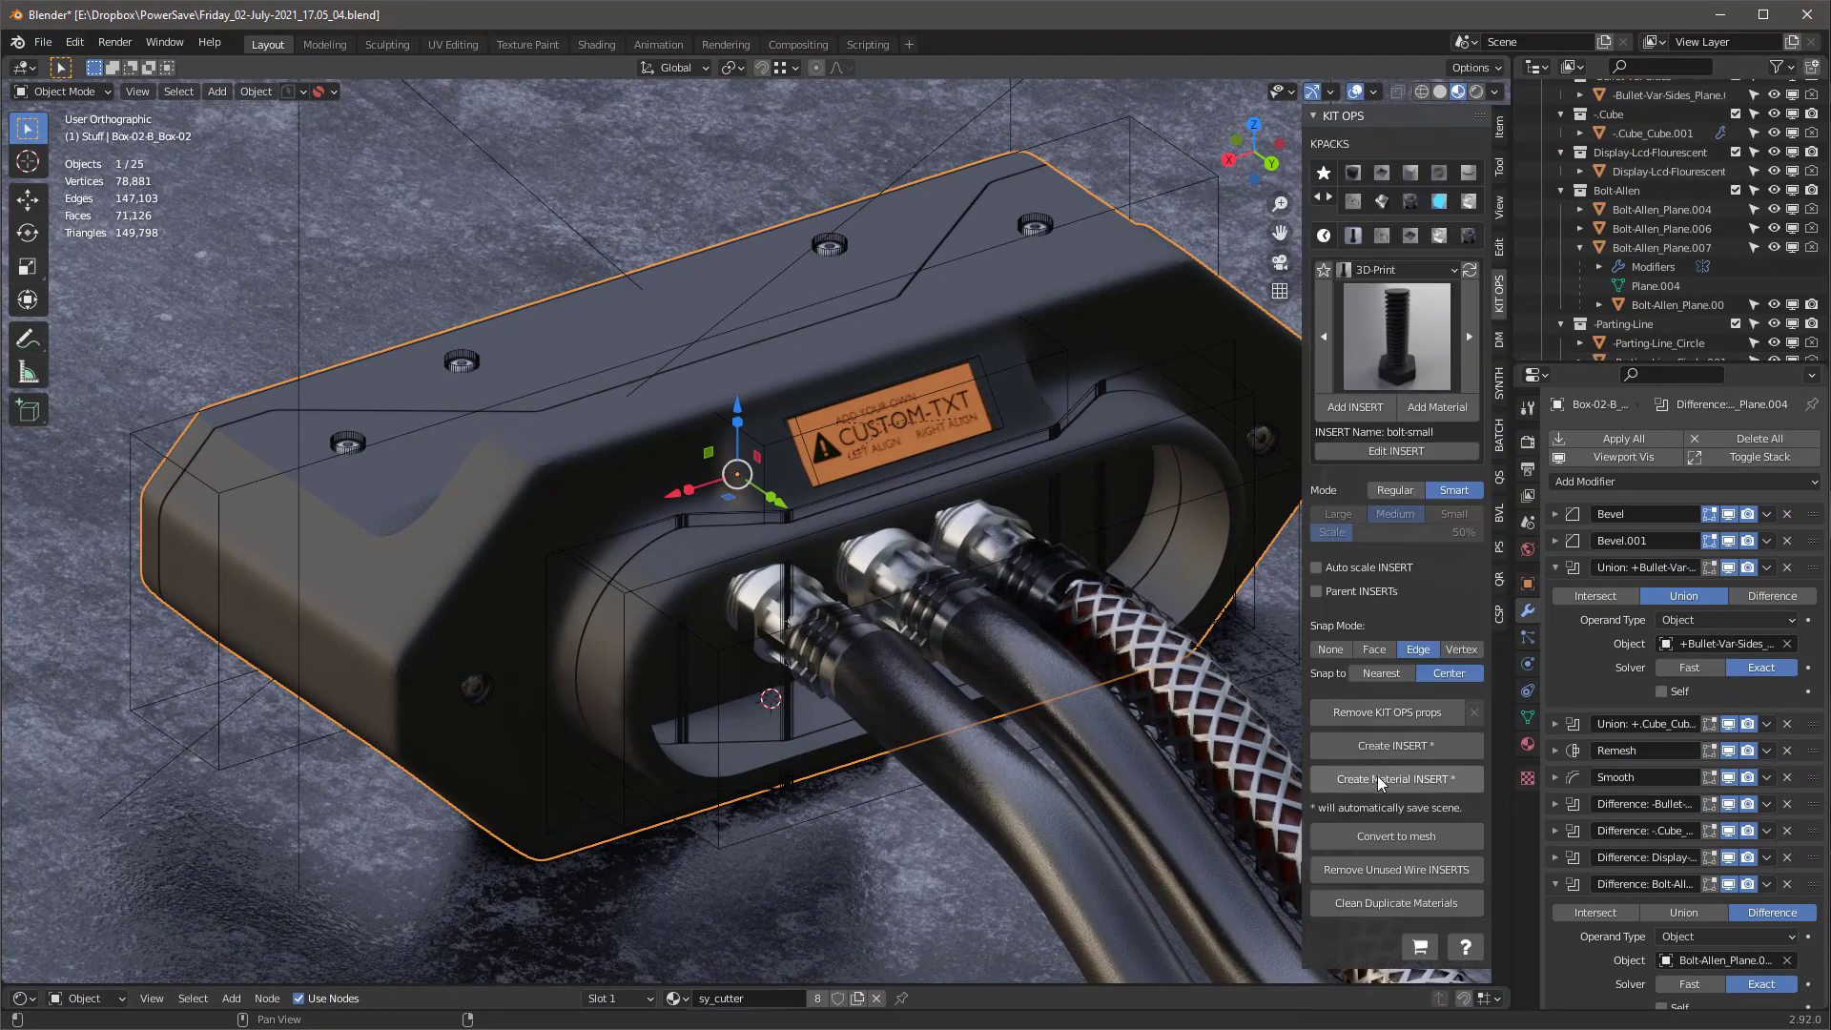
left_click(1390, 836)
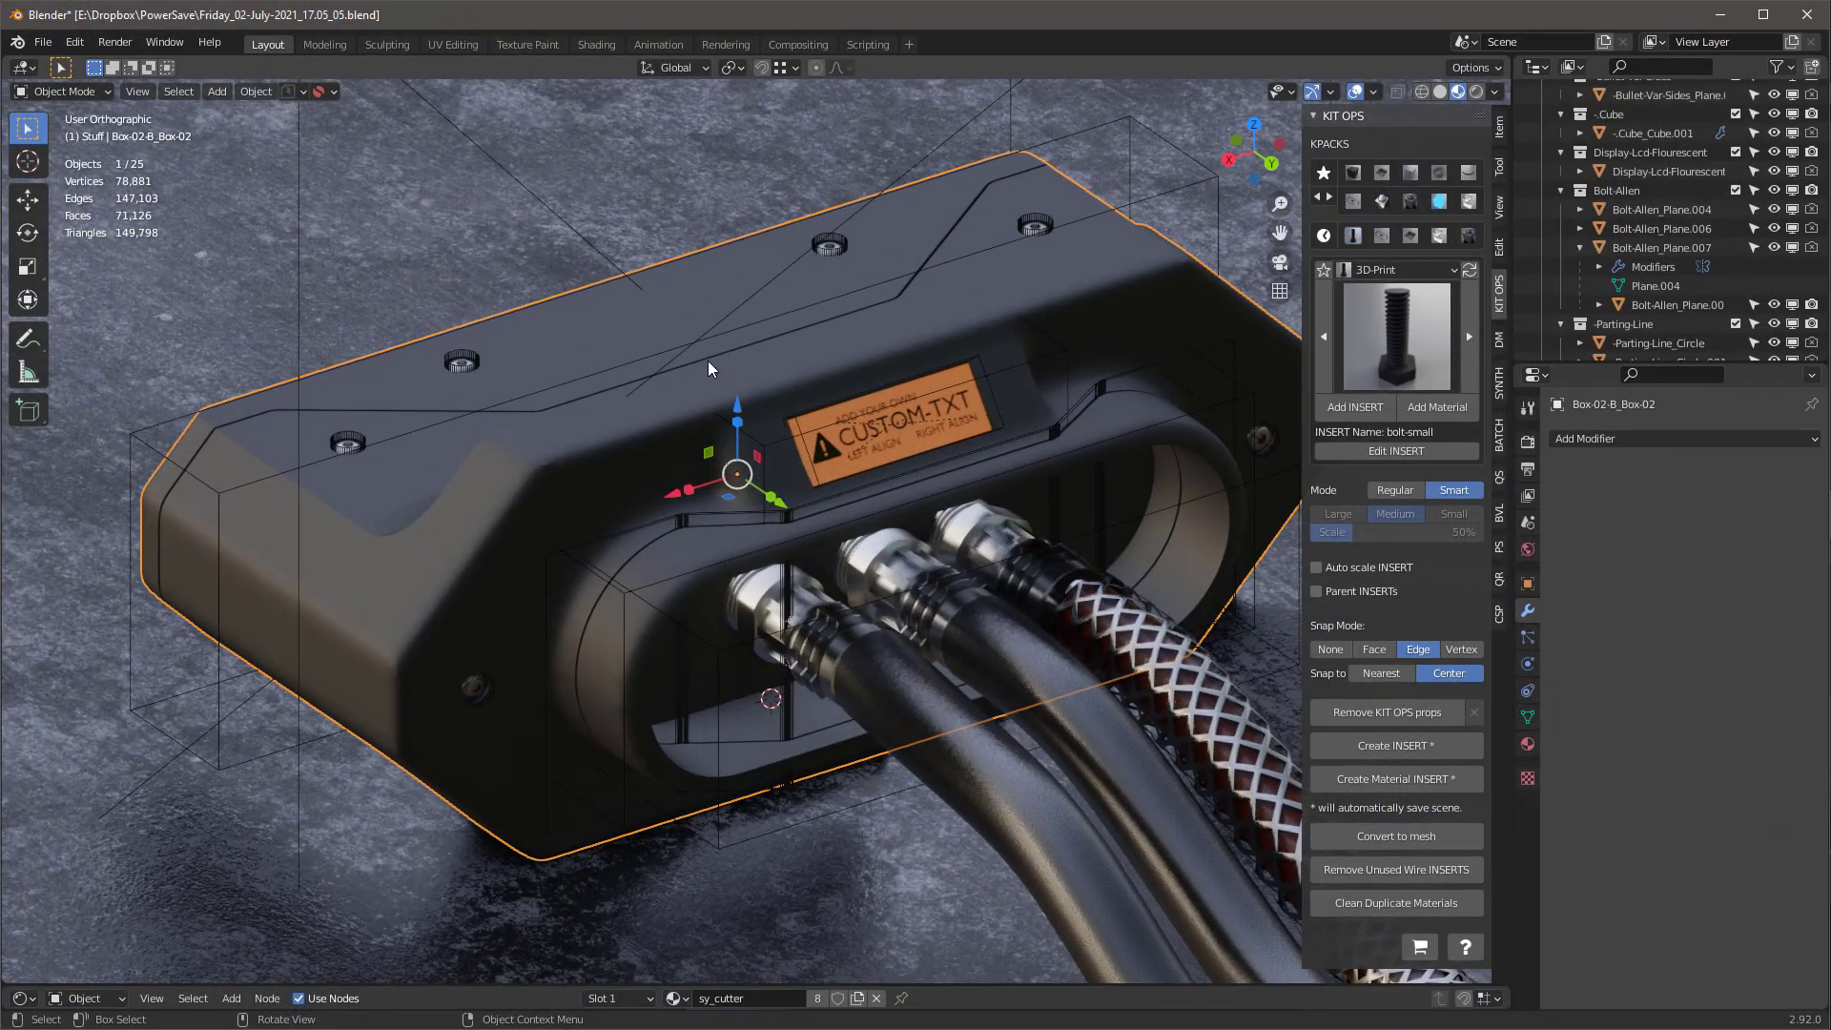
mouse_move(726, 362)
middle_mouse_down()
mouse_move(752, 364)
mouse_move(720, 338)
mouse_move(748, 365)
middle_mouse_up()
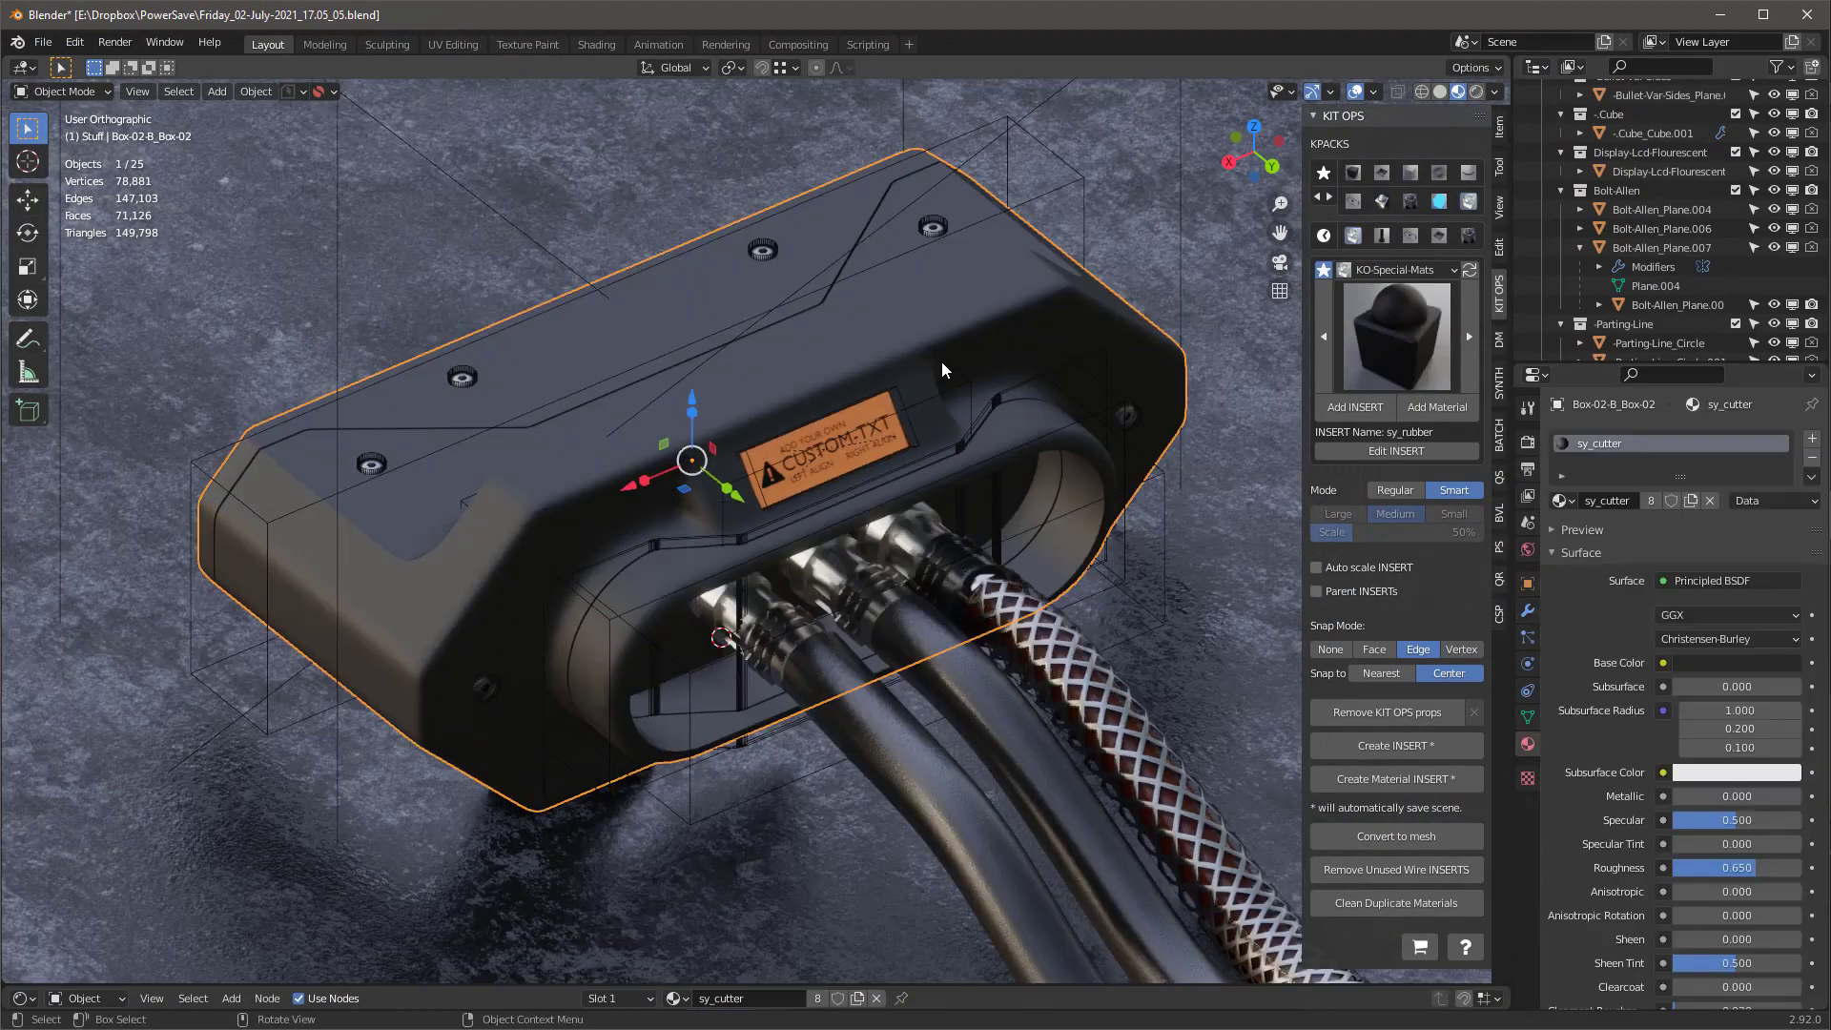
key("Tab")
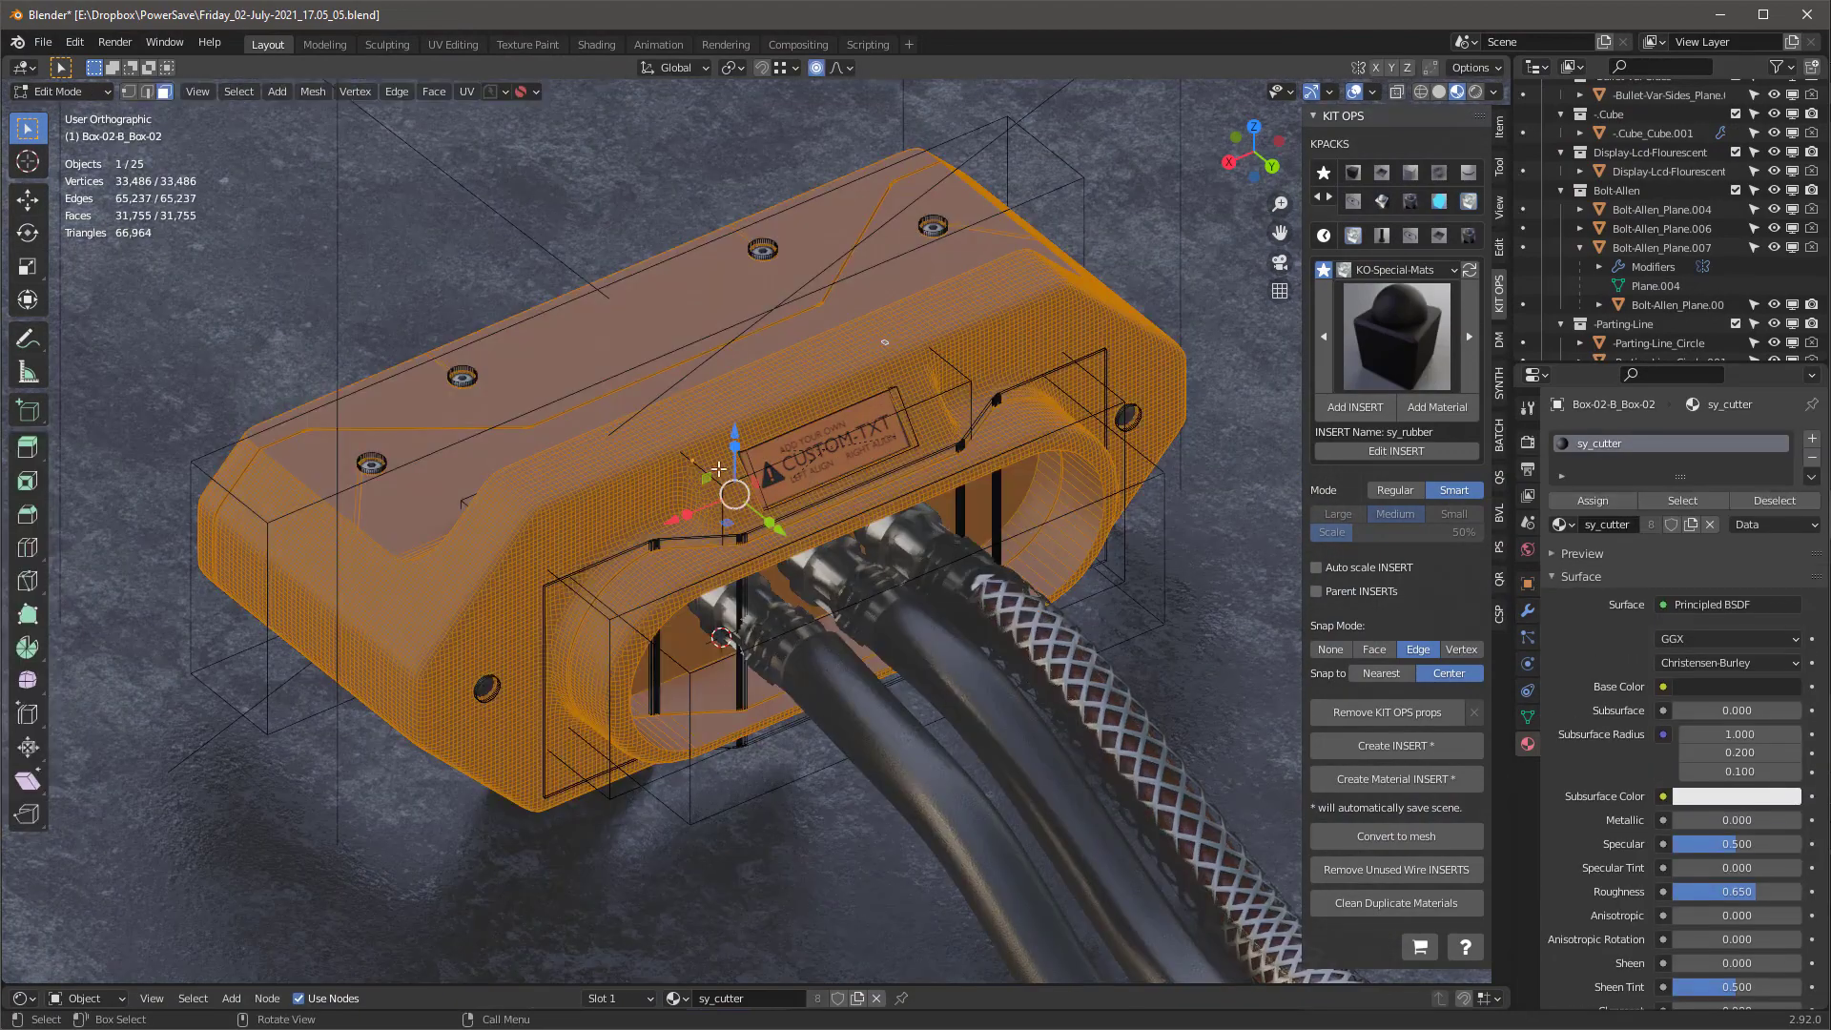
key("Tab")
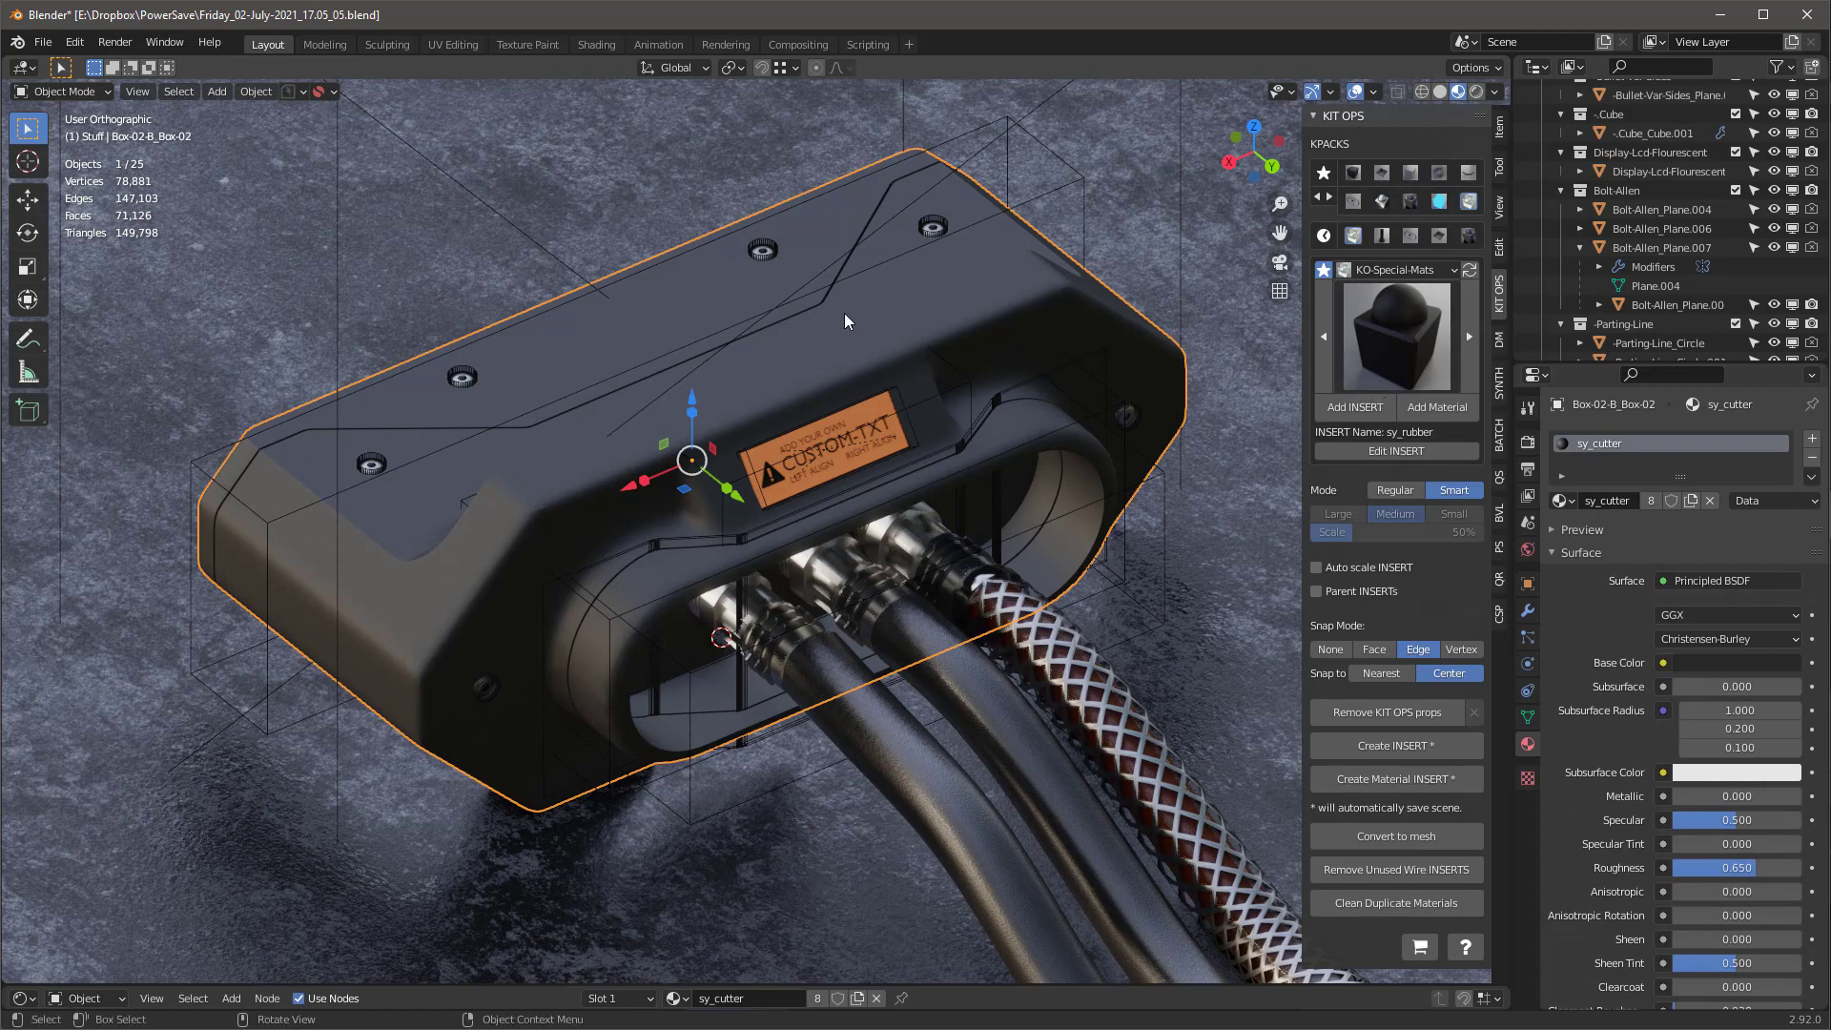
Apply the sy_dark_matte material from the KO-Plastic-Paint KPACK to the whole box
middle_click_drag(843, 334, 863, 320)
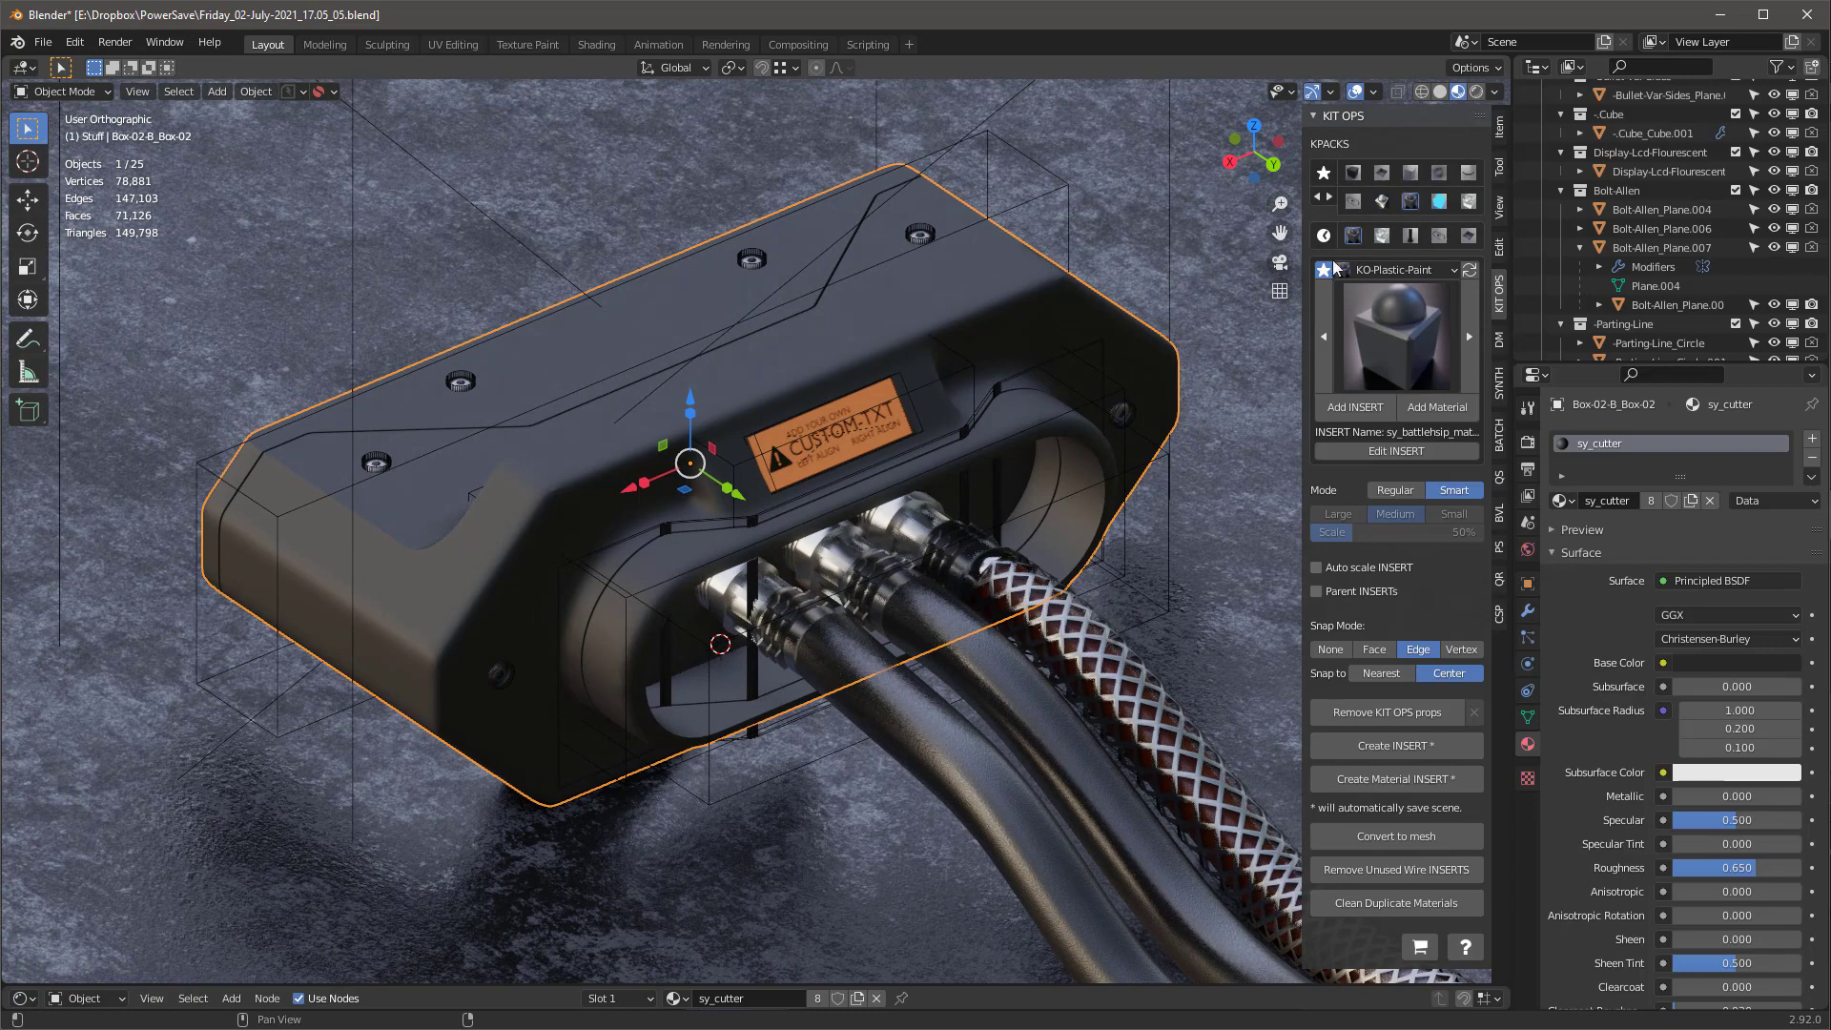
left_click(1394, 343)
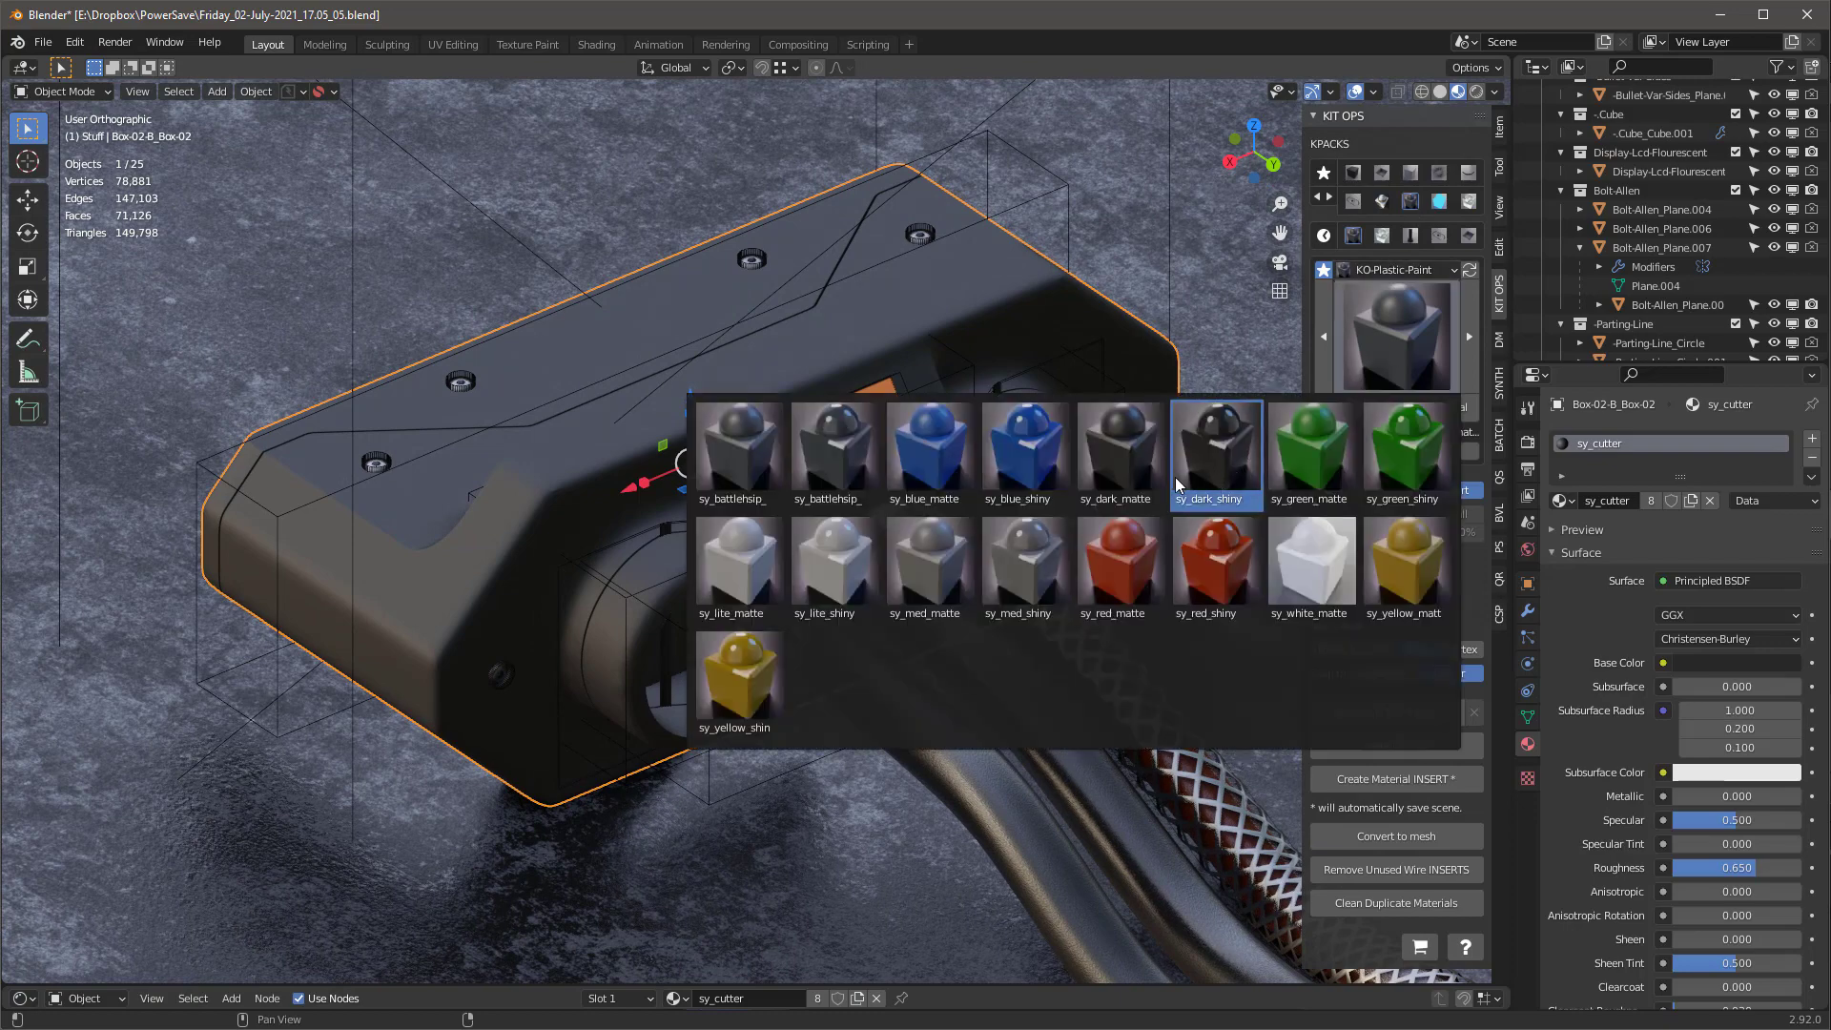
left_click(1120, 448)
left_click(1464, 407)
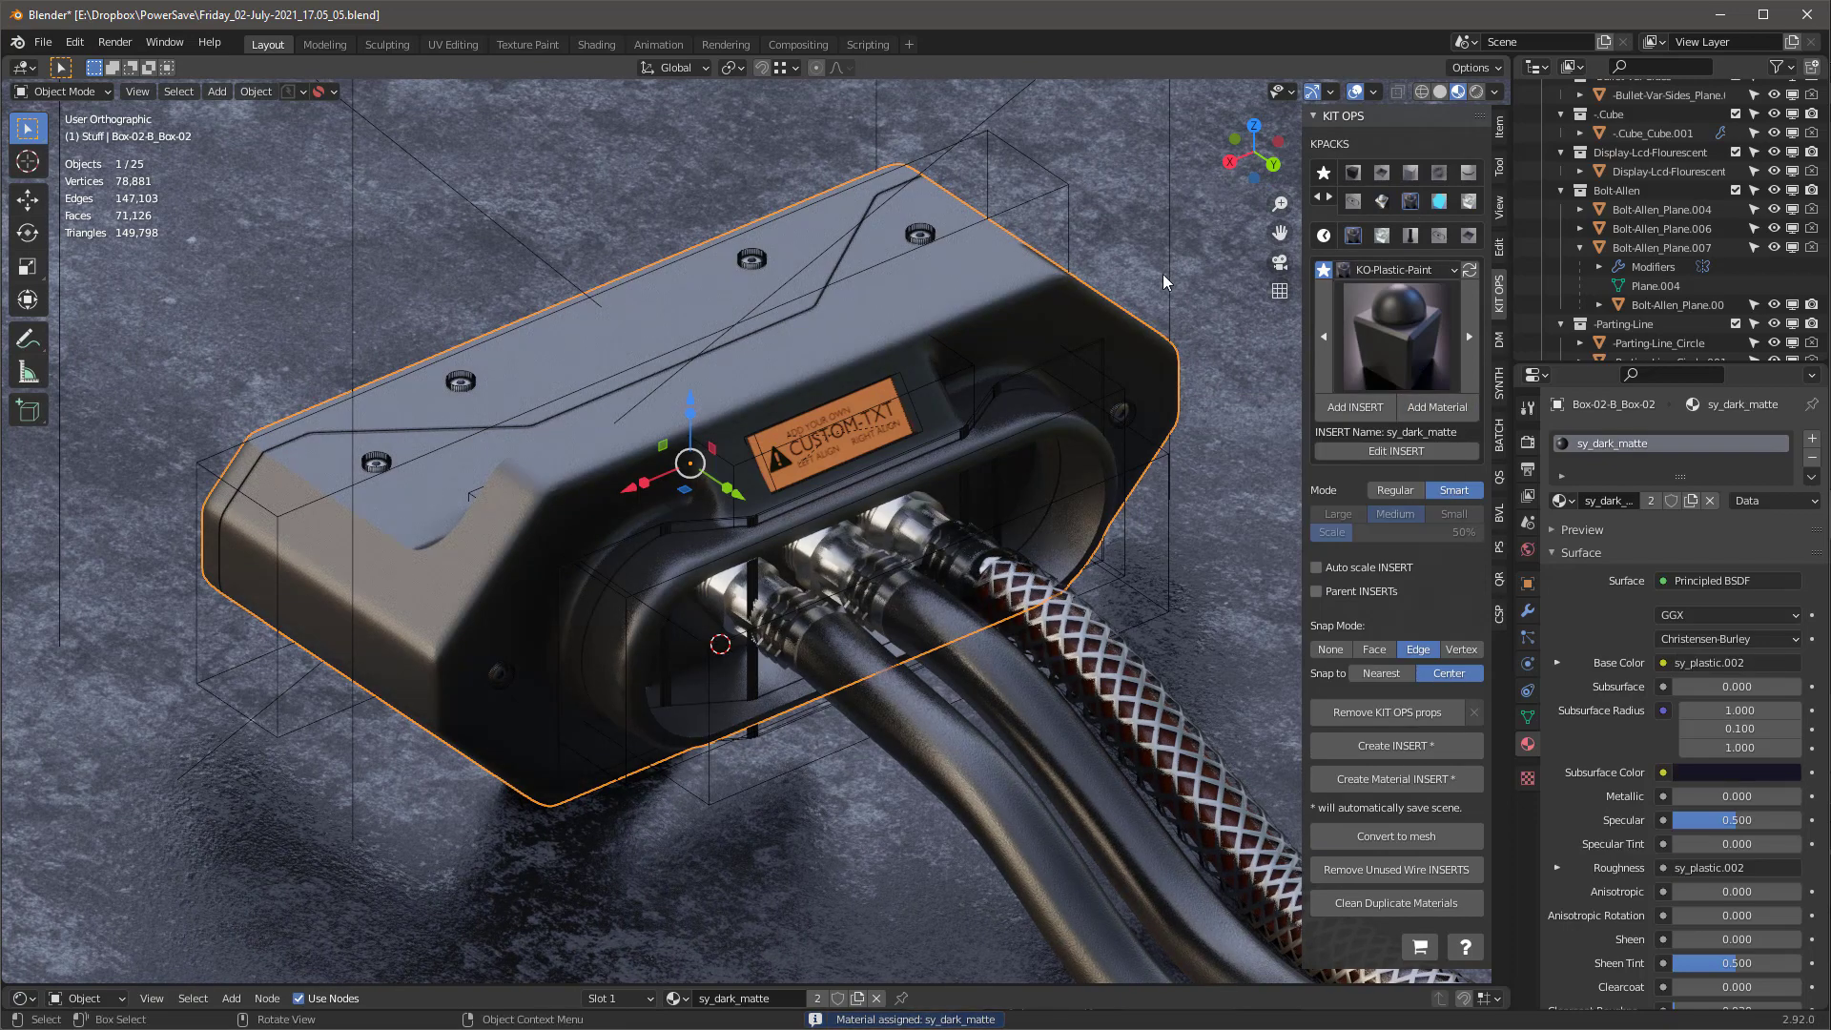
Deselect everything and import the sy_rubber material from the KO-Special-Mats KPACK into the scene
key("a")
key("alt+a")
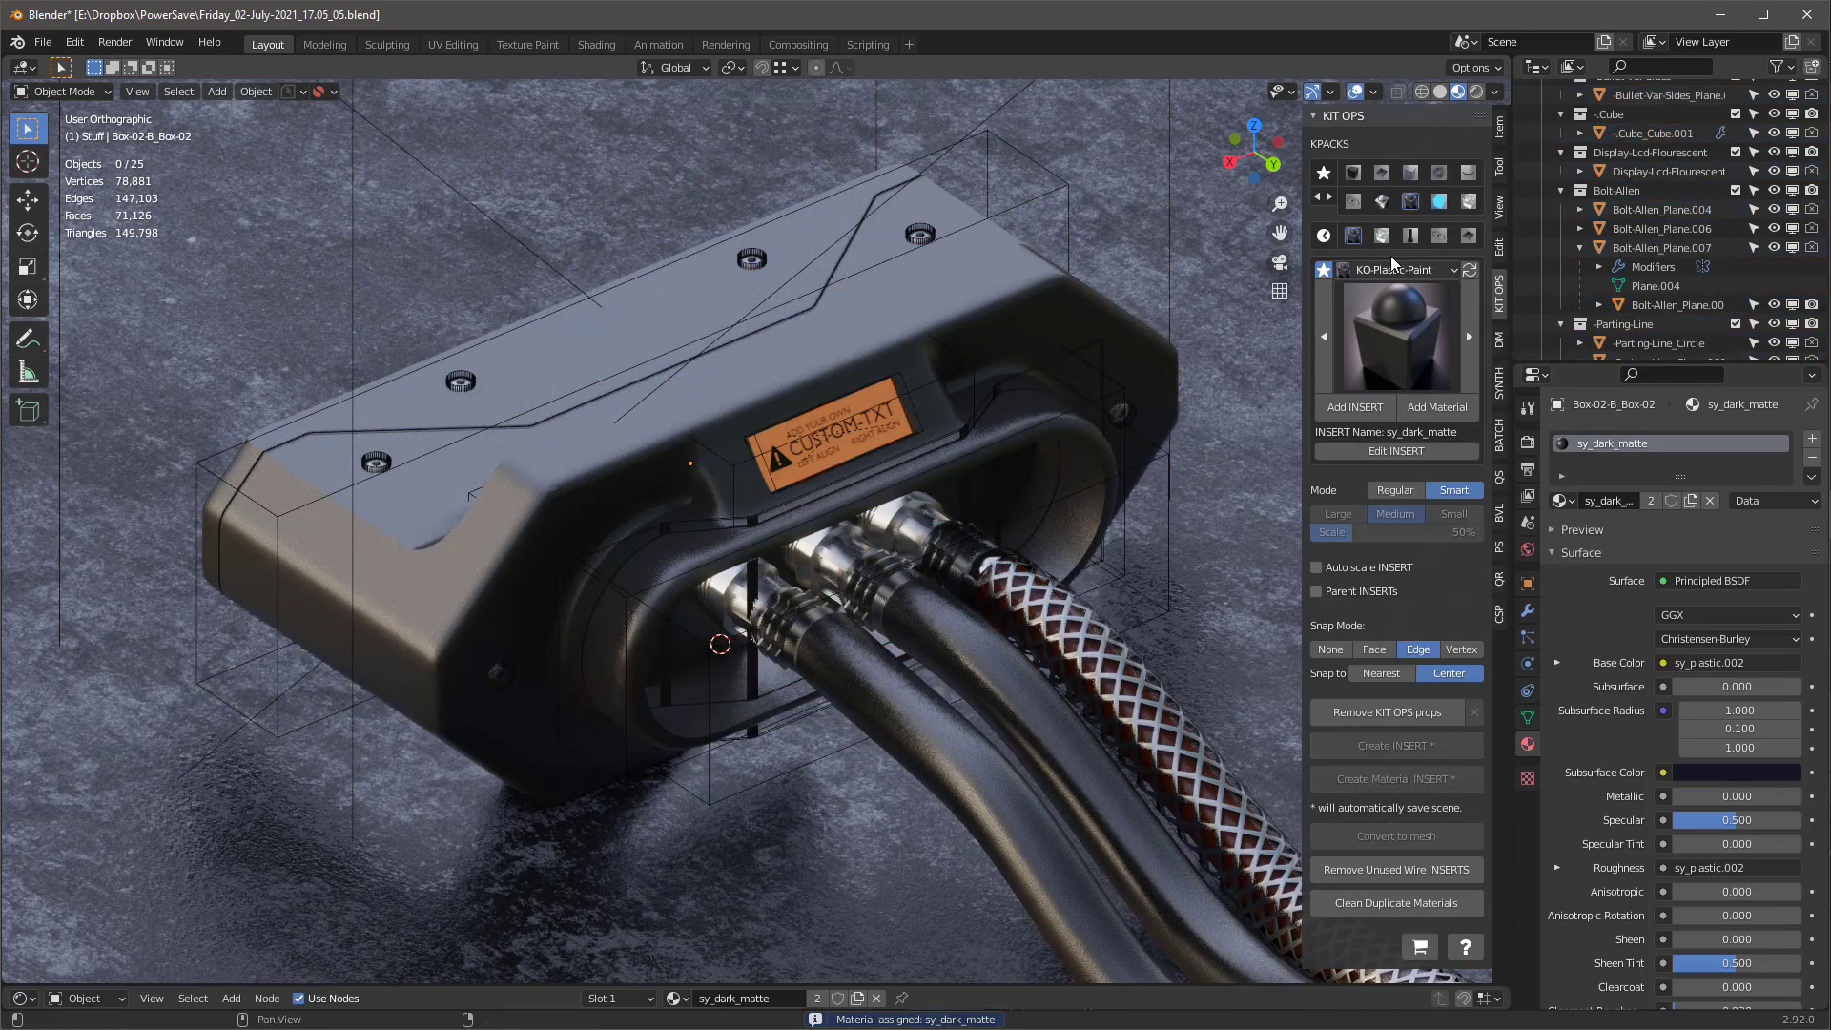
left_click(1465, 204)
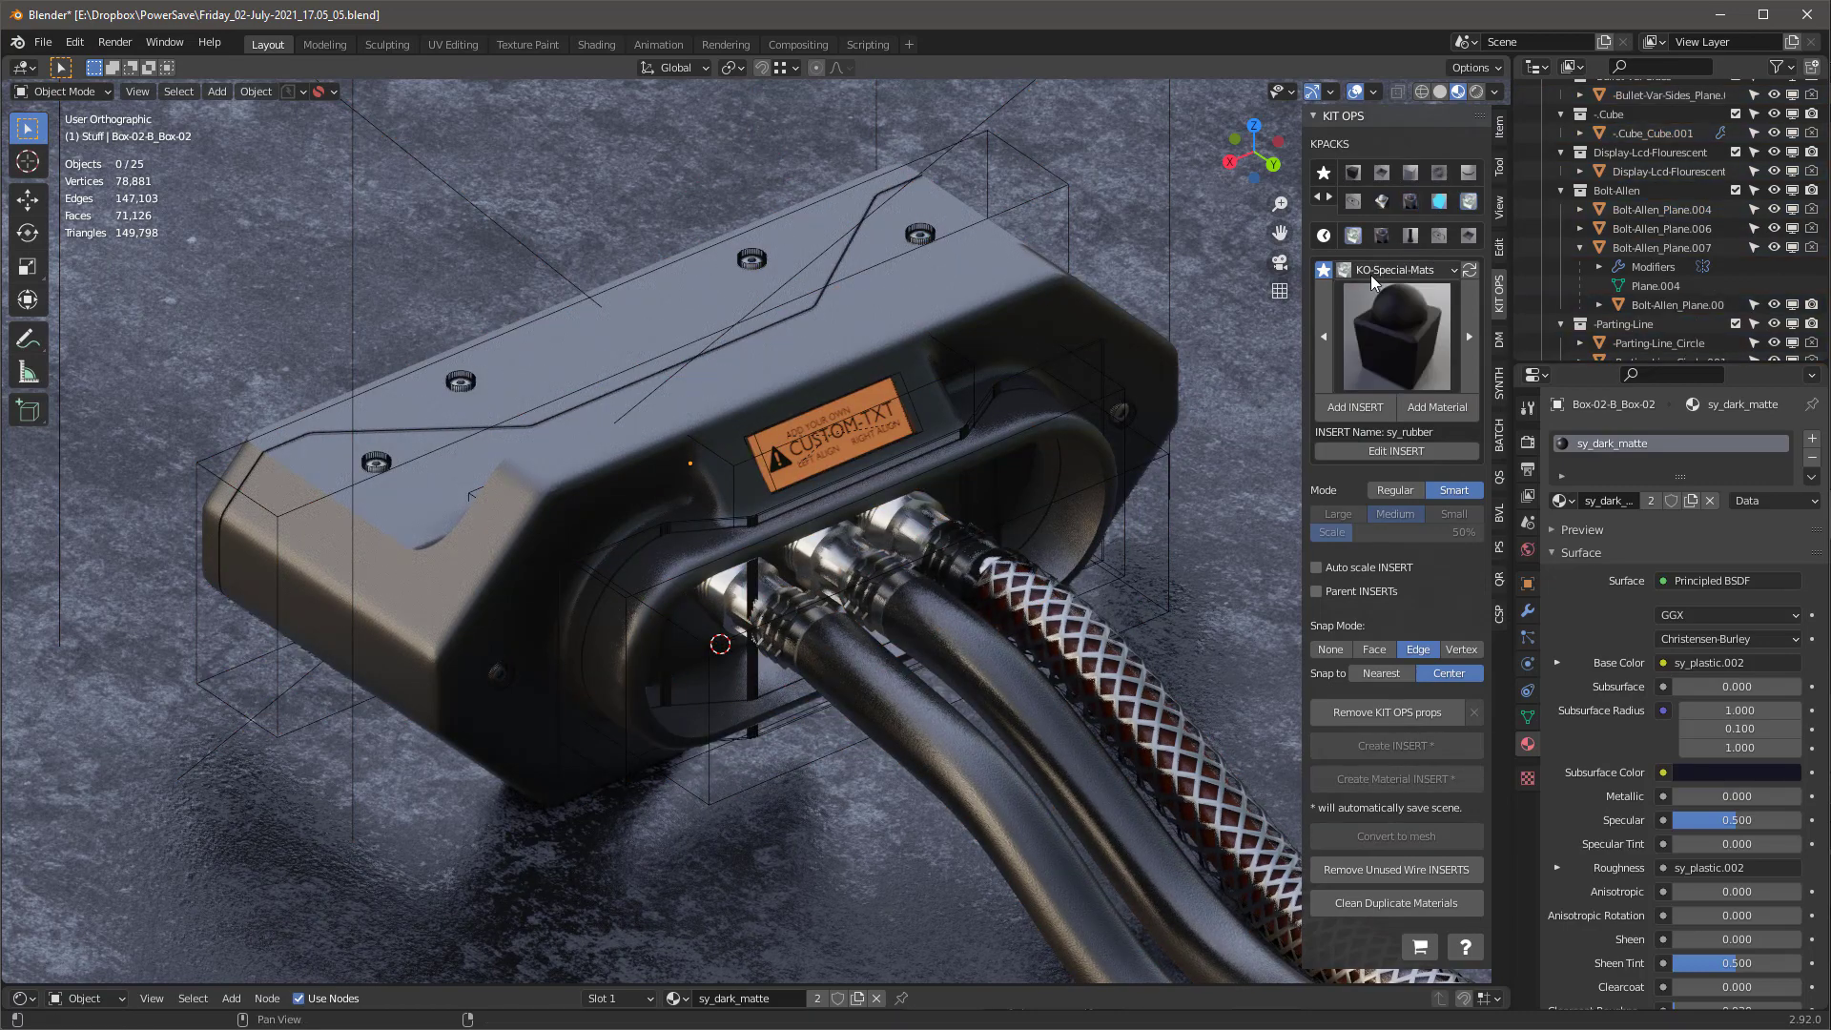
left_click(1386, 327)
left_click(1398, 295)
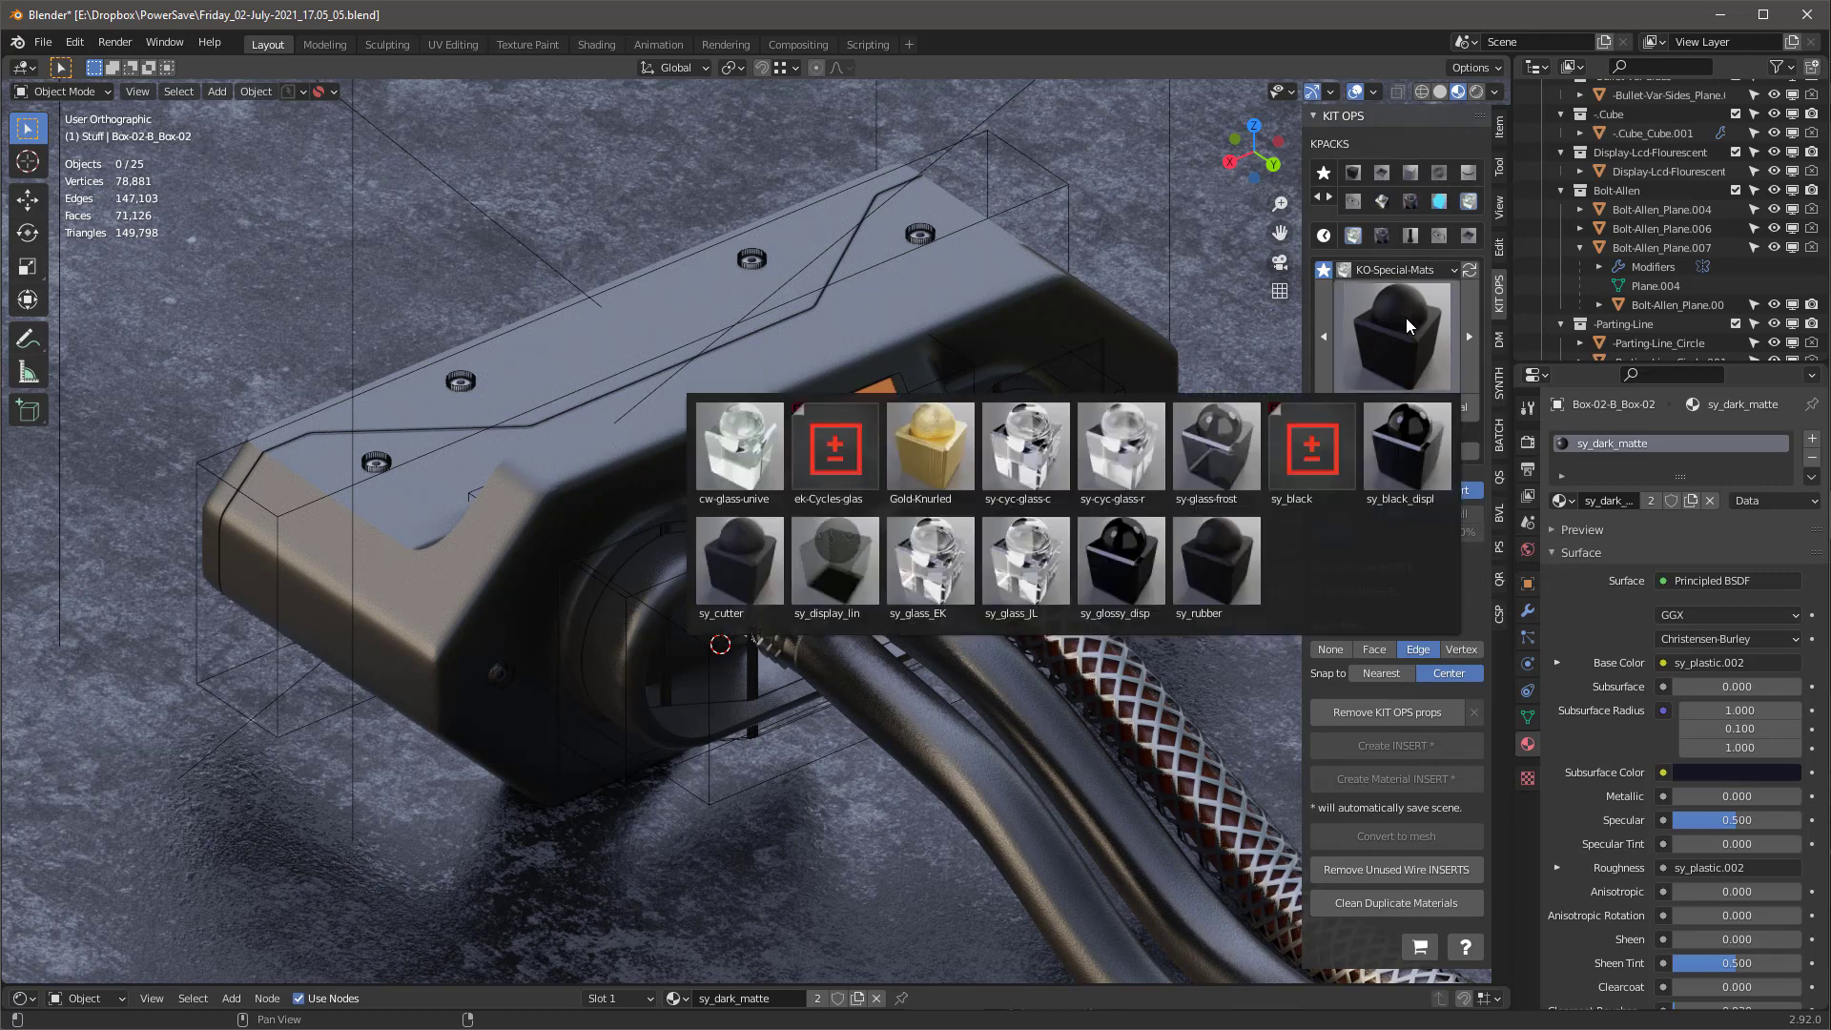
left_click(1211, 570)
left_click(1428, 404)
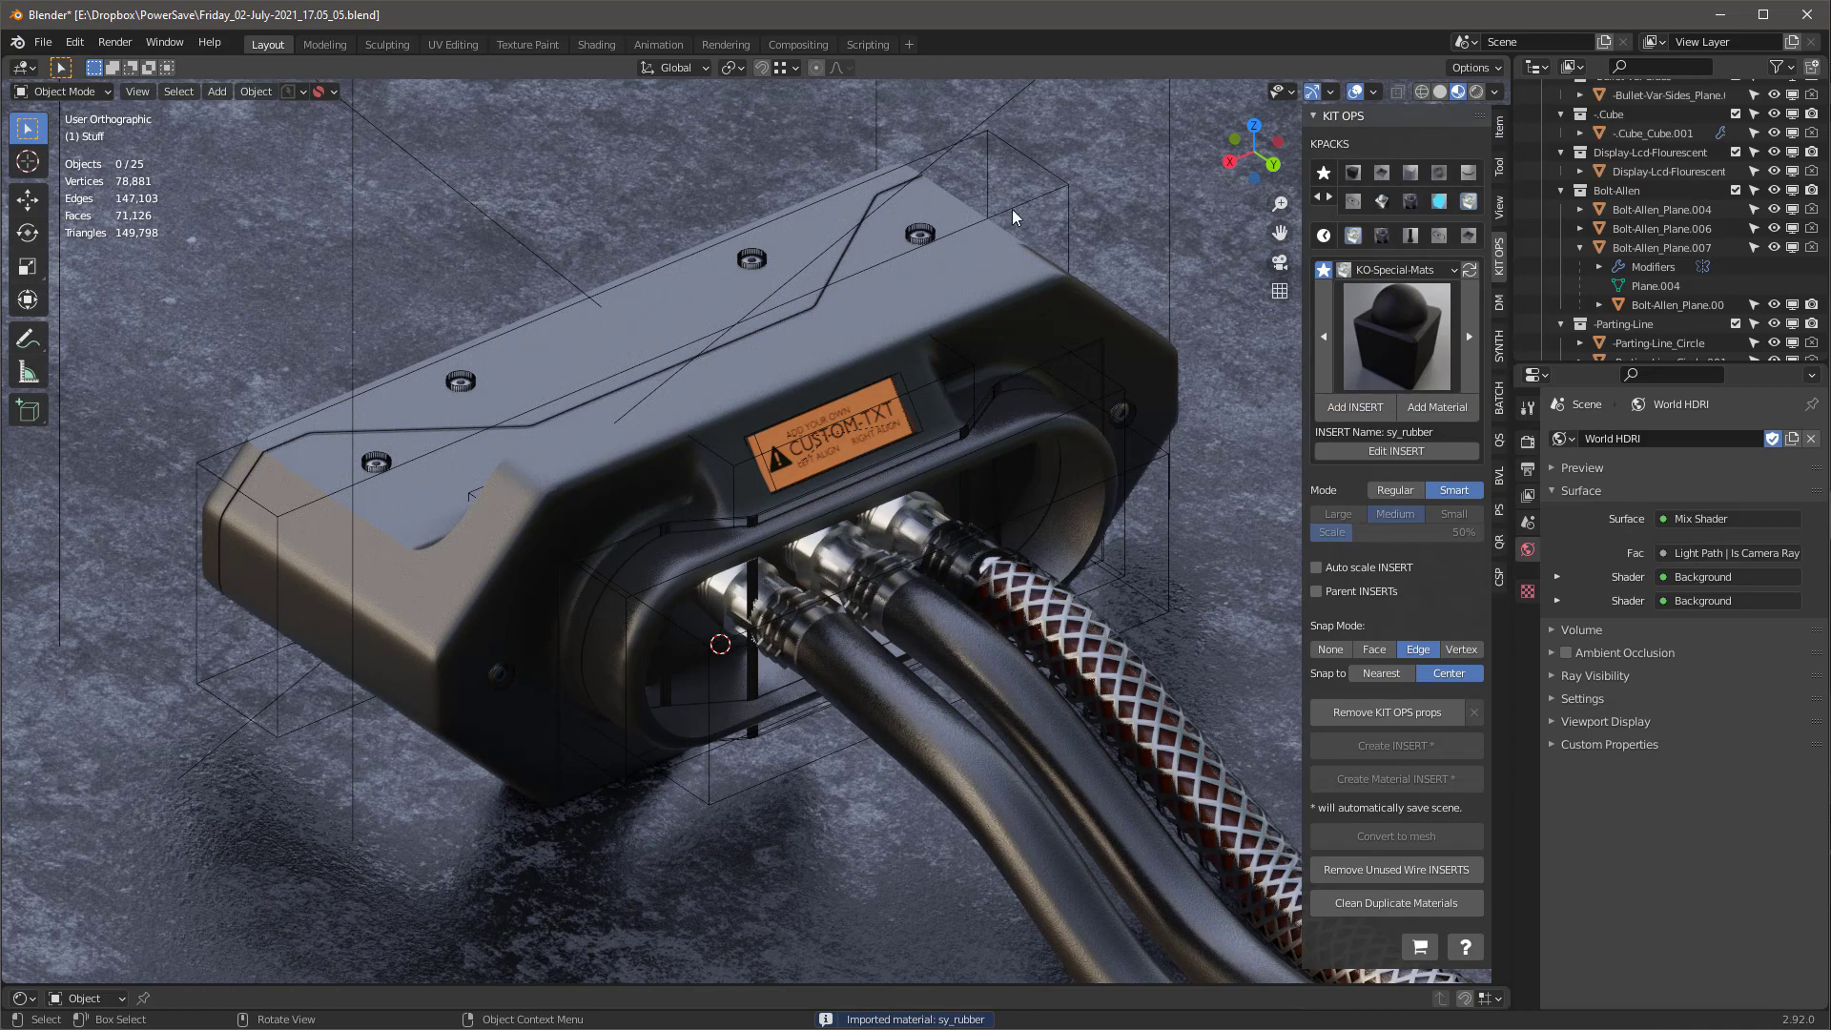
Assign sy_rubber in a second material slot to the linked faces of the rim around the box's connector opening
left_click(996, 309)
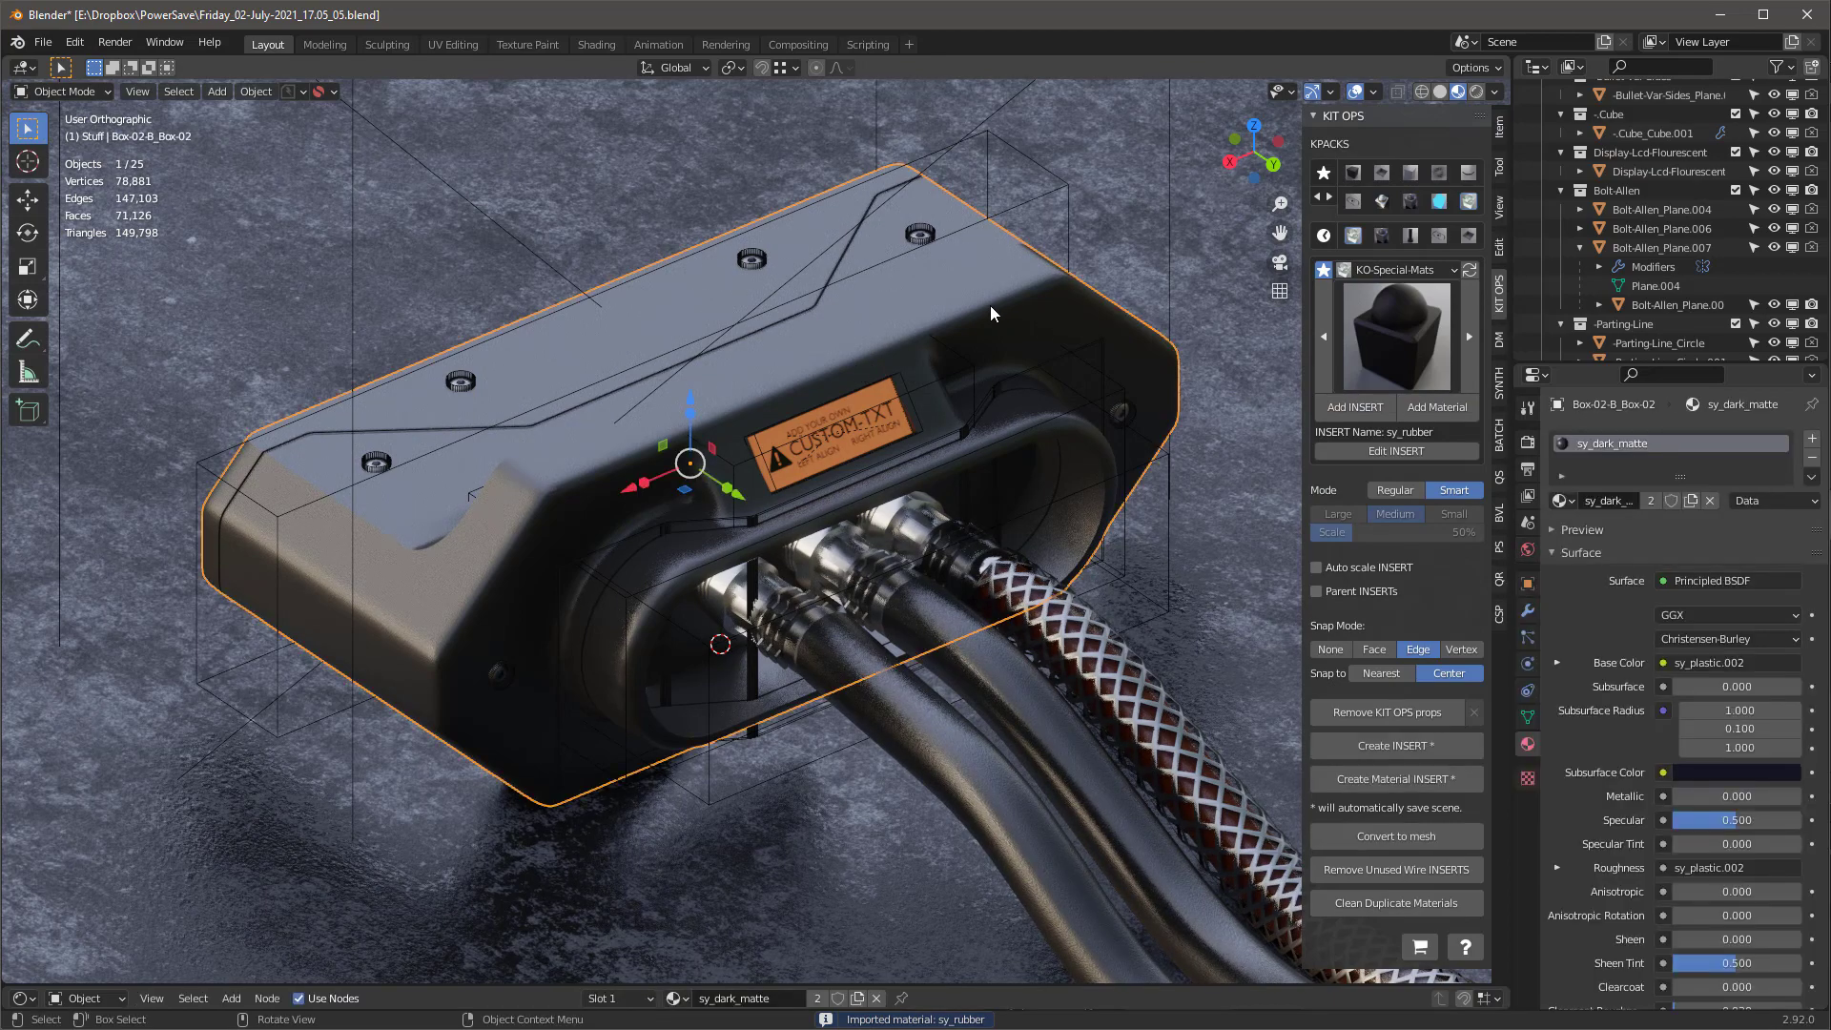
key("Tab")
key("alt+a")
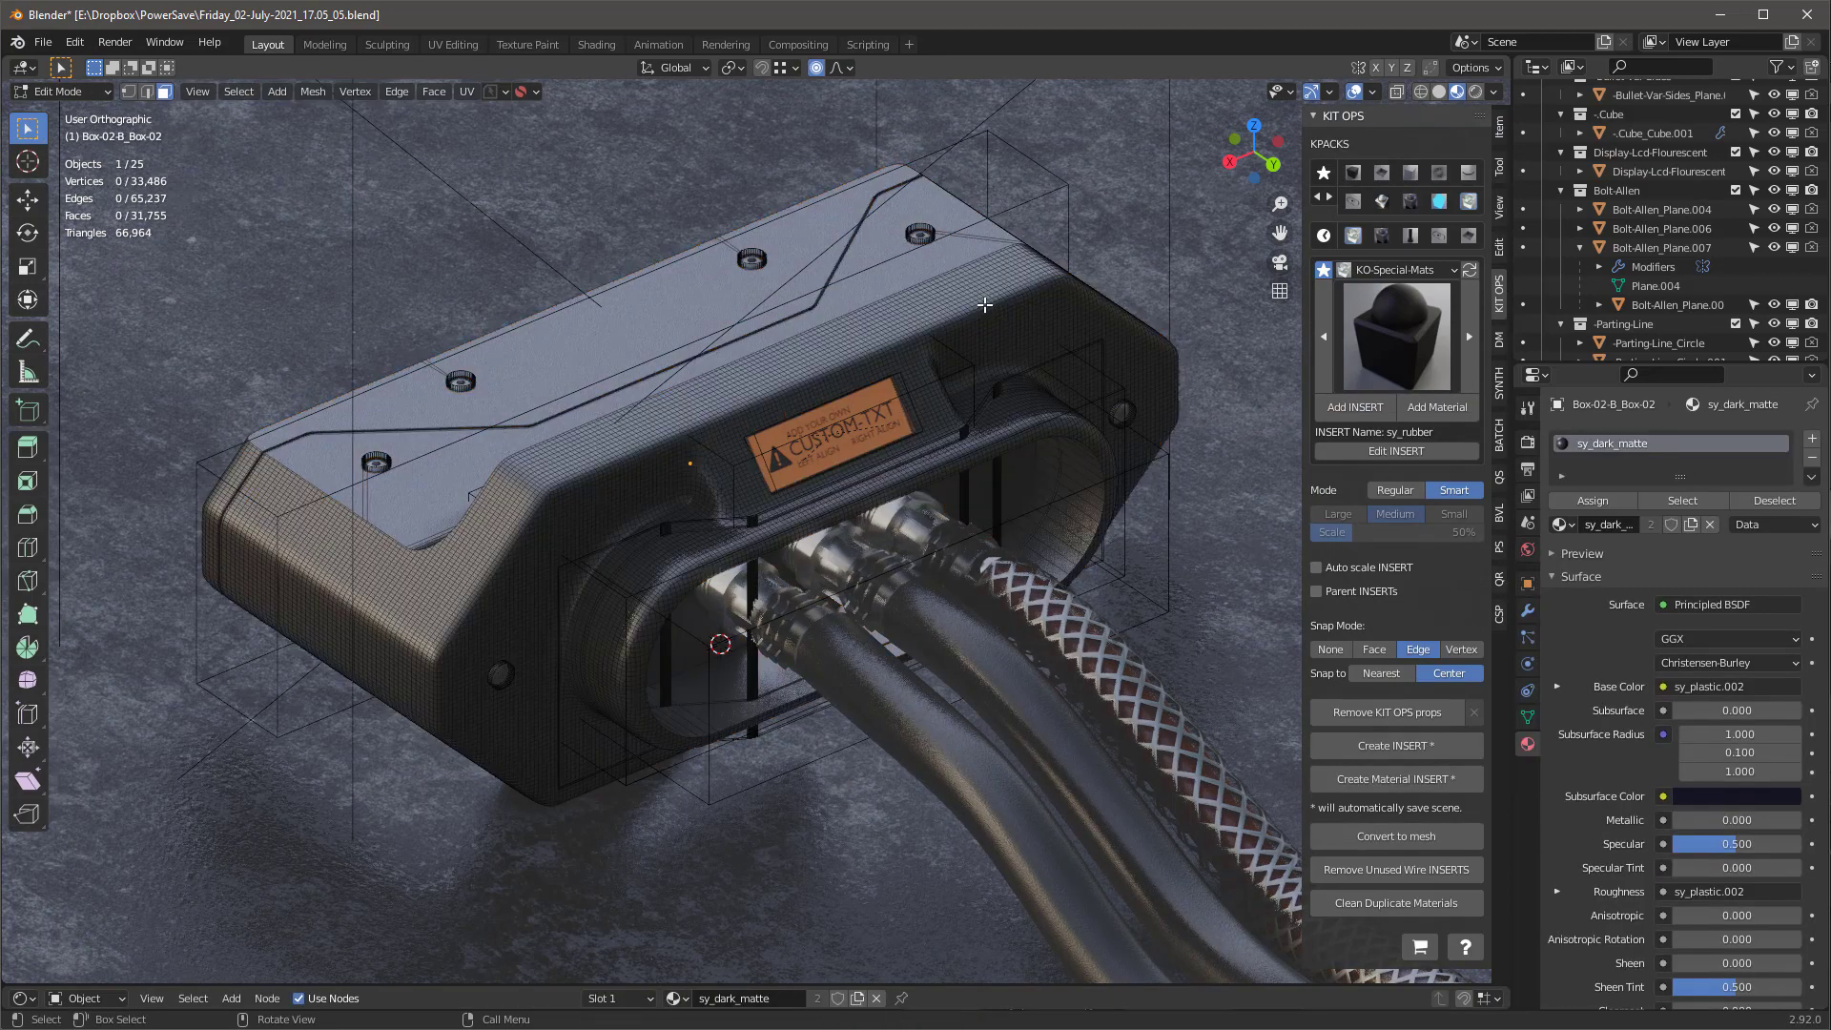
left_click(1014, 416)
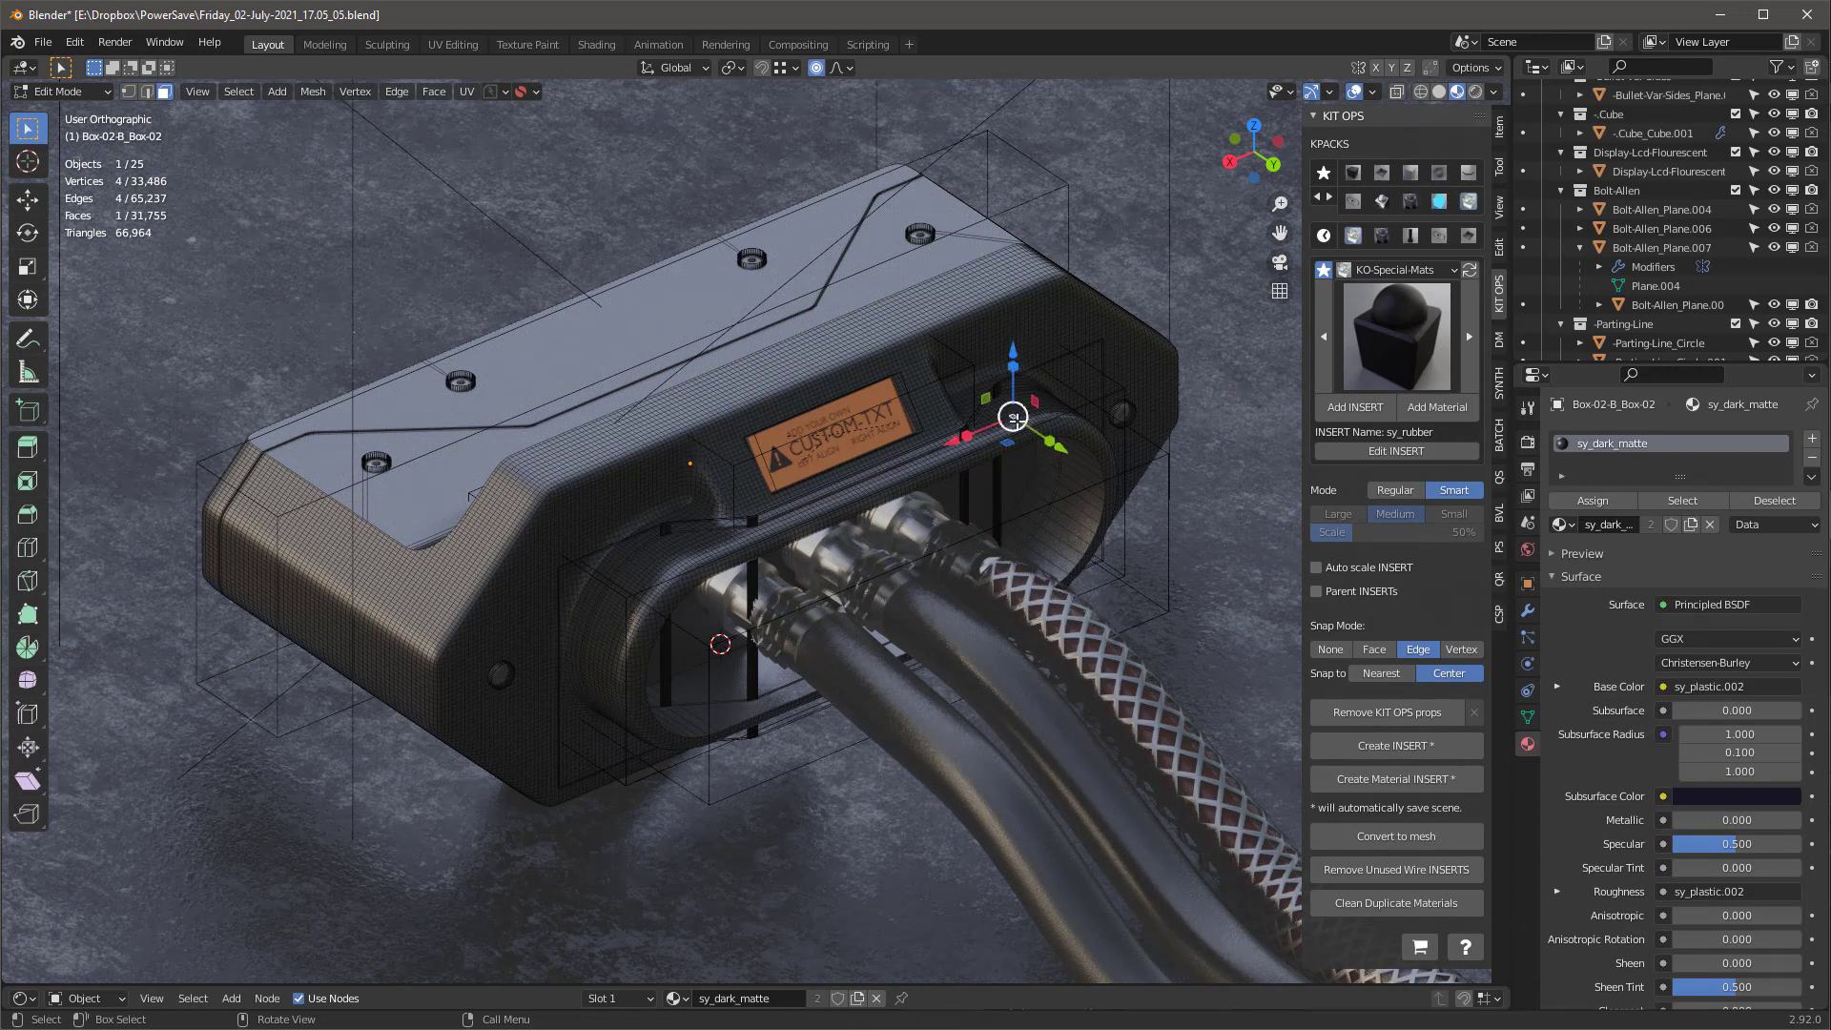
left_click(967, 458)
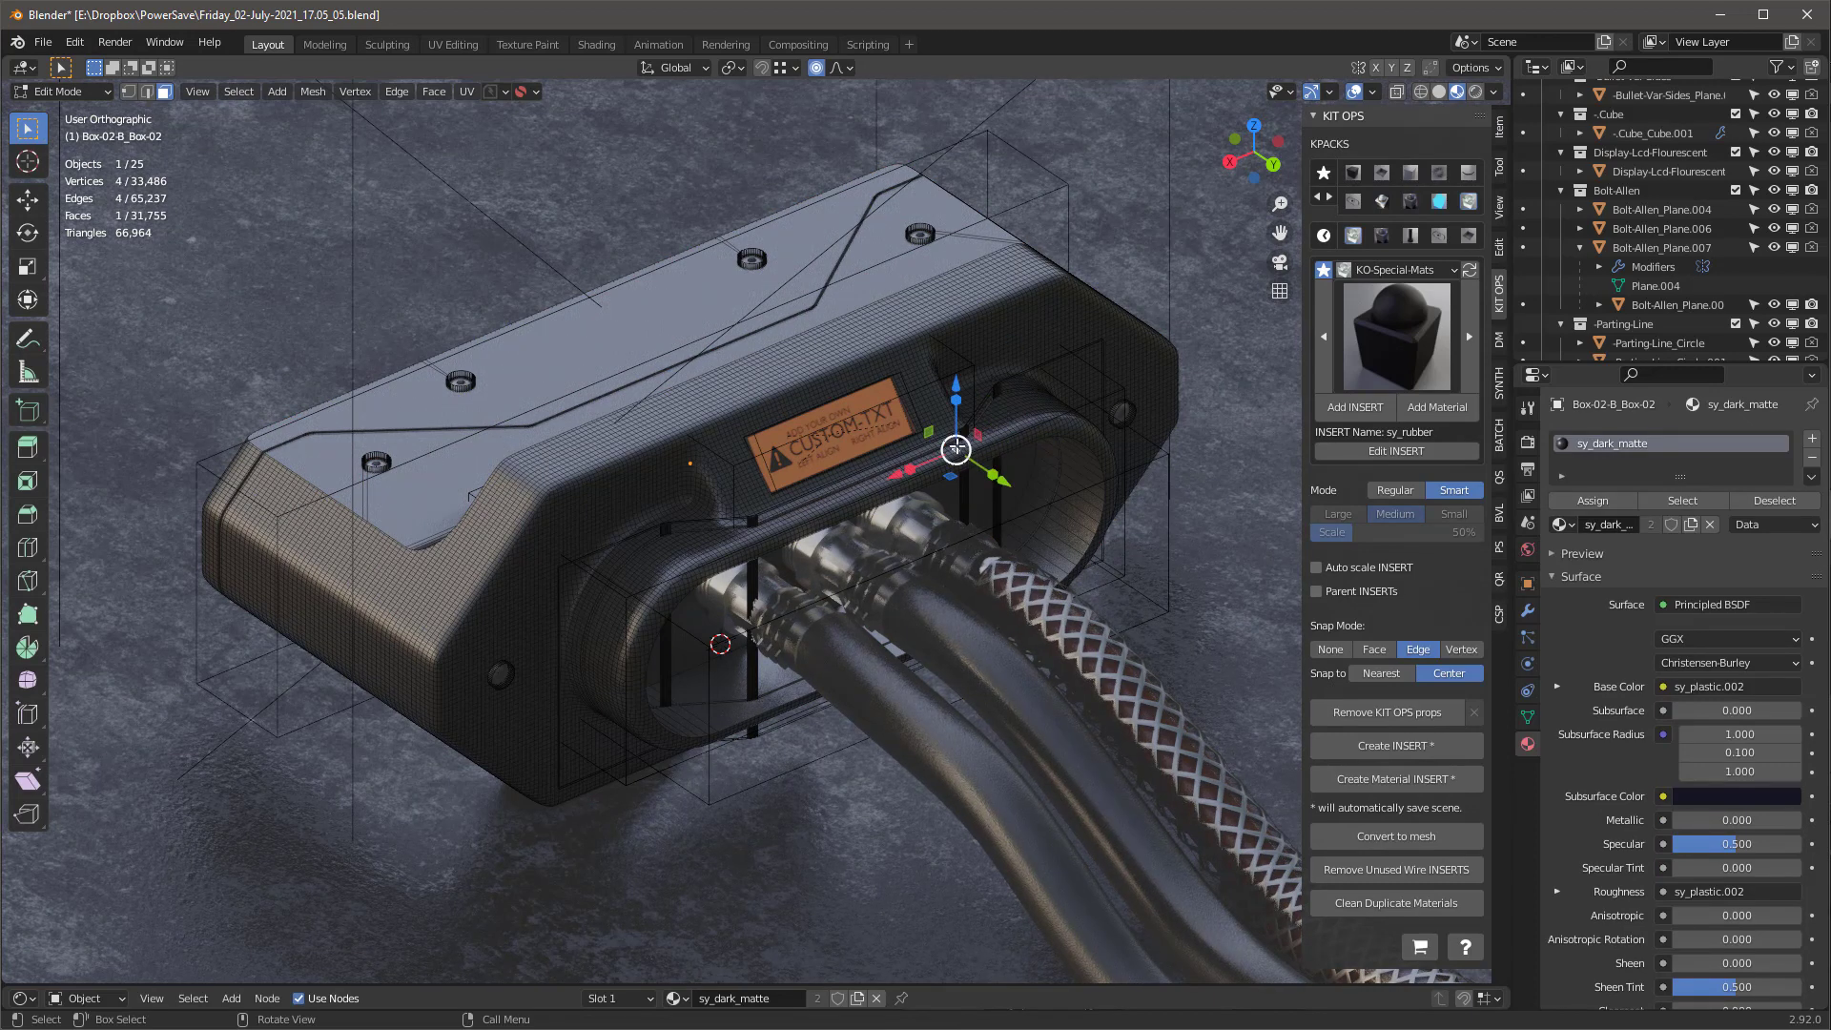
key("l")
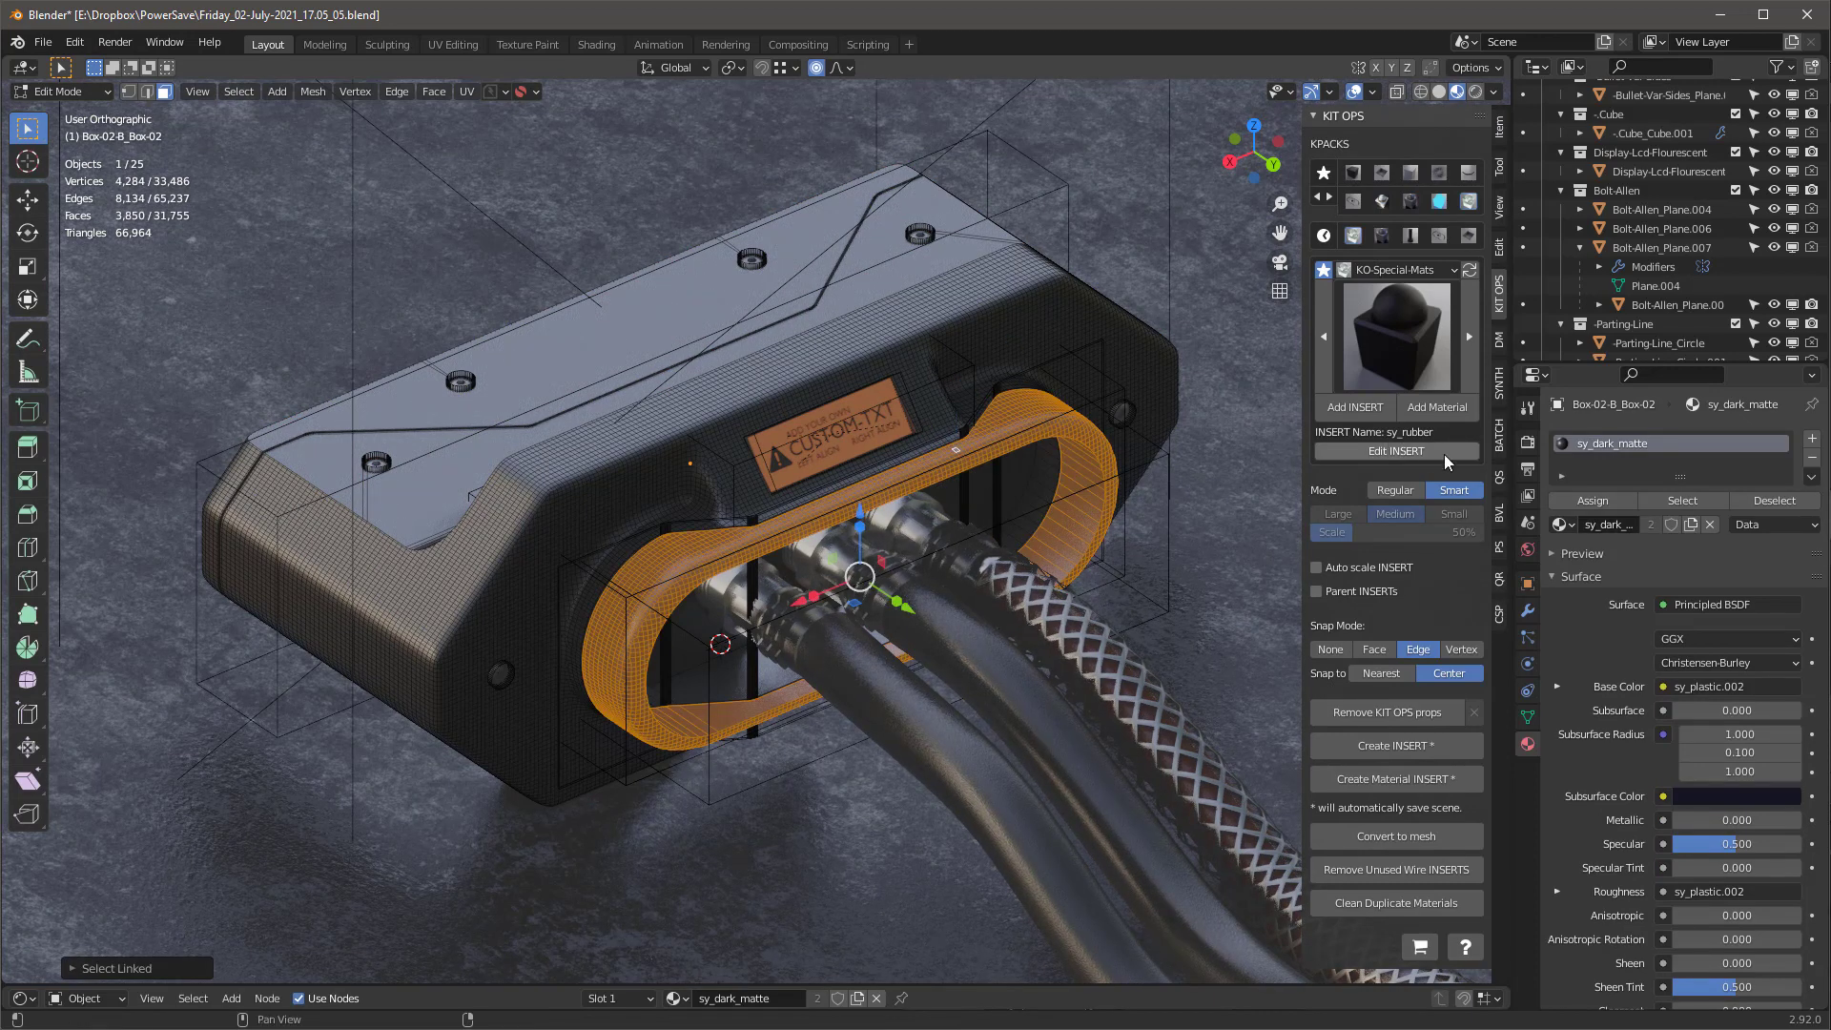
left_click(1810, 442)
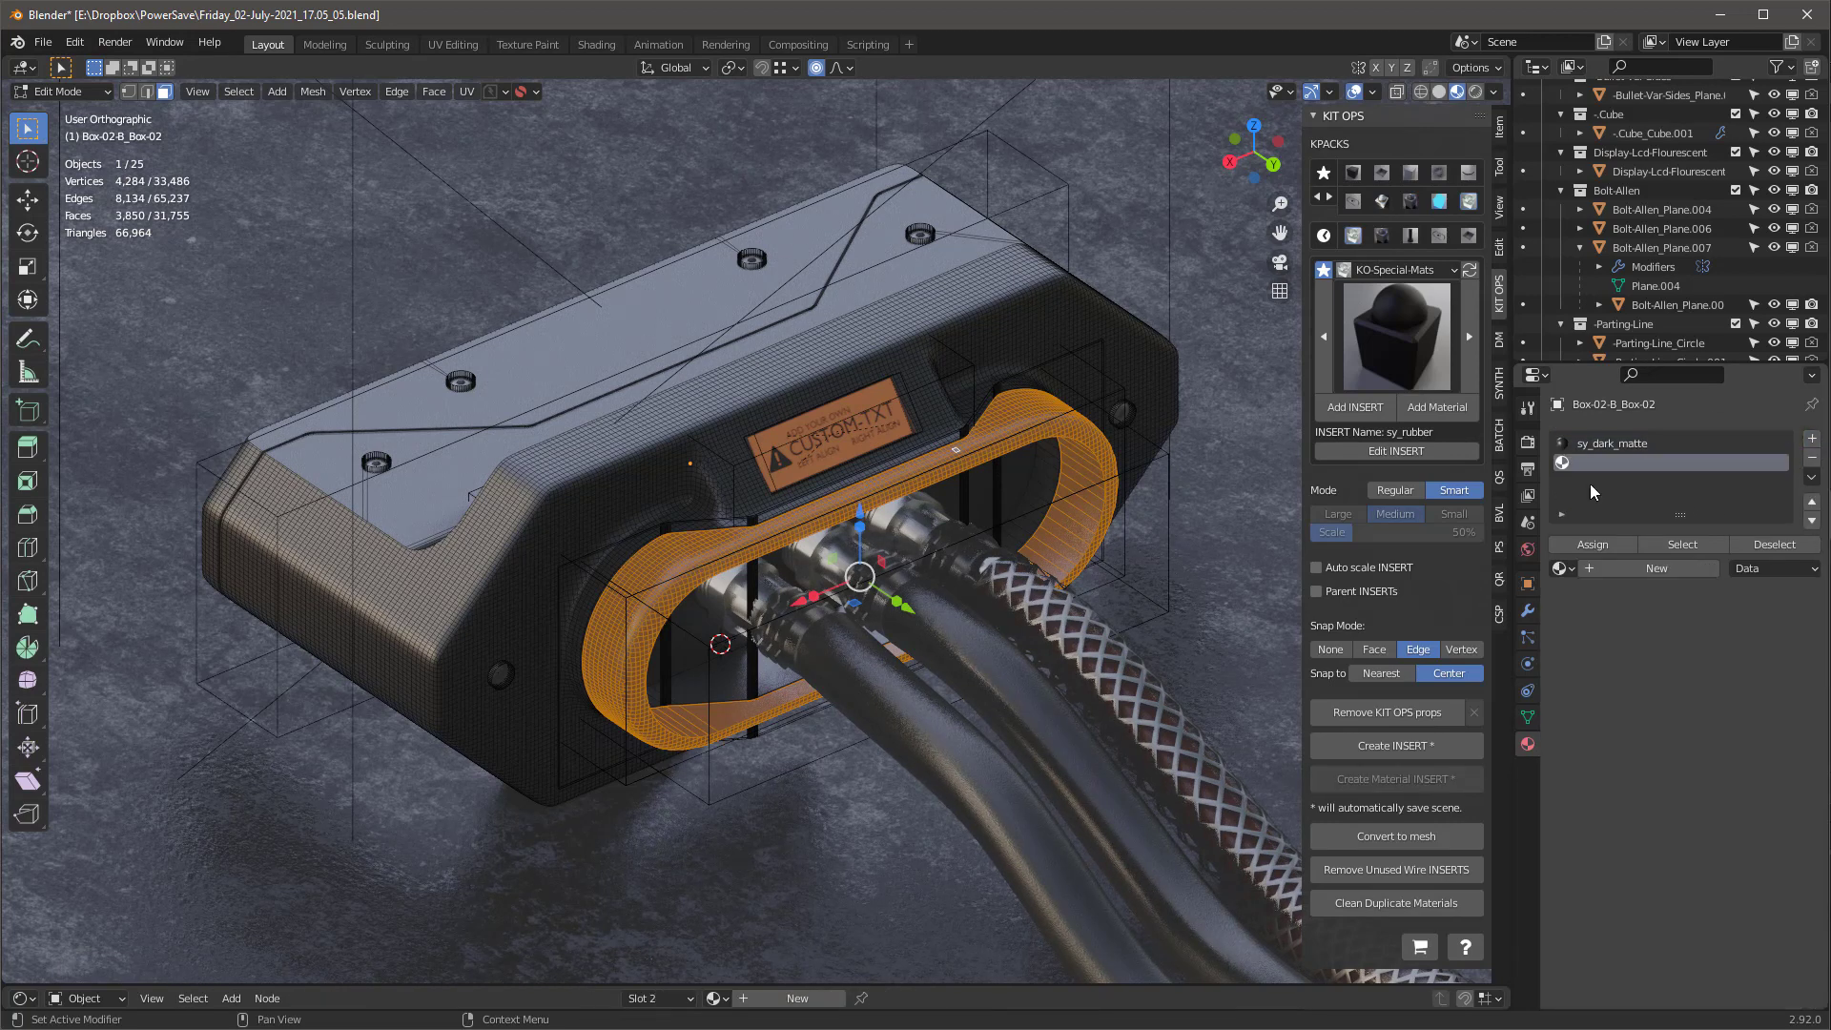
left_click(1571, 545)
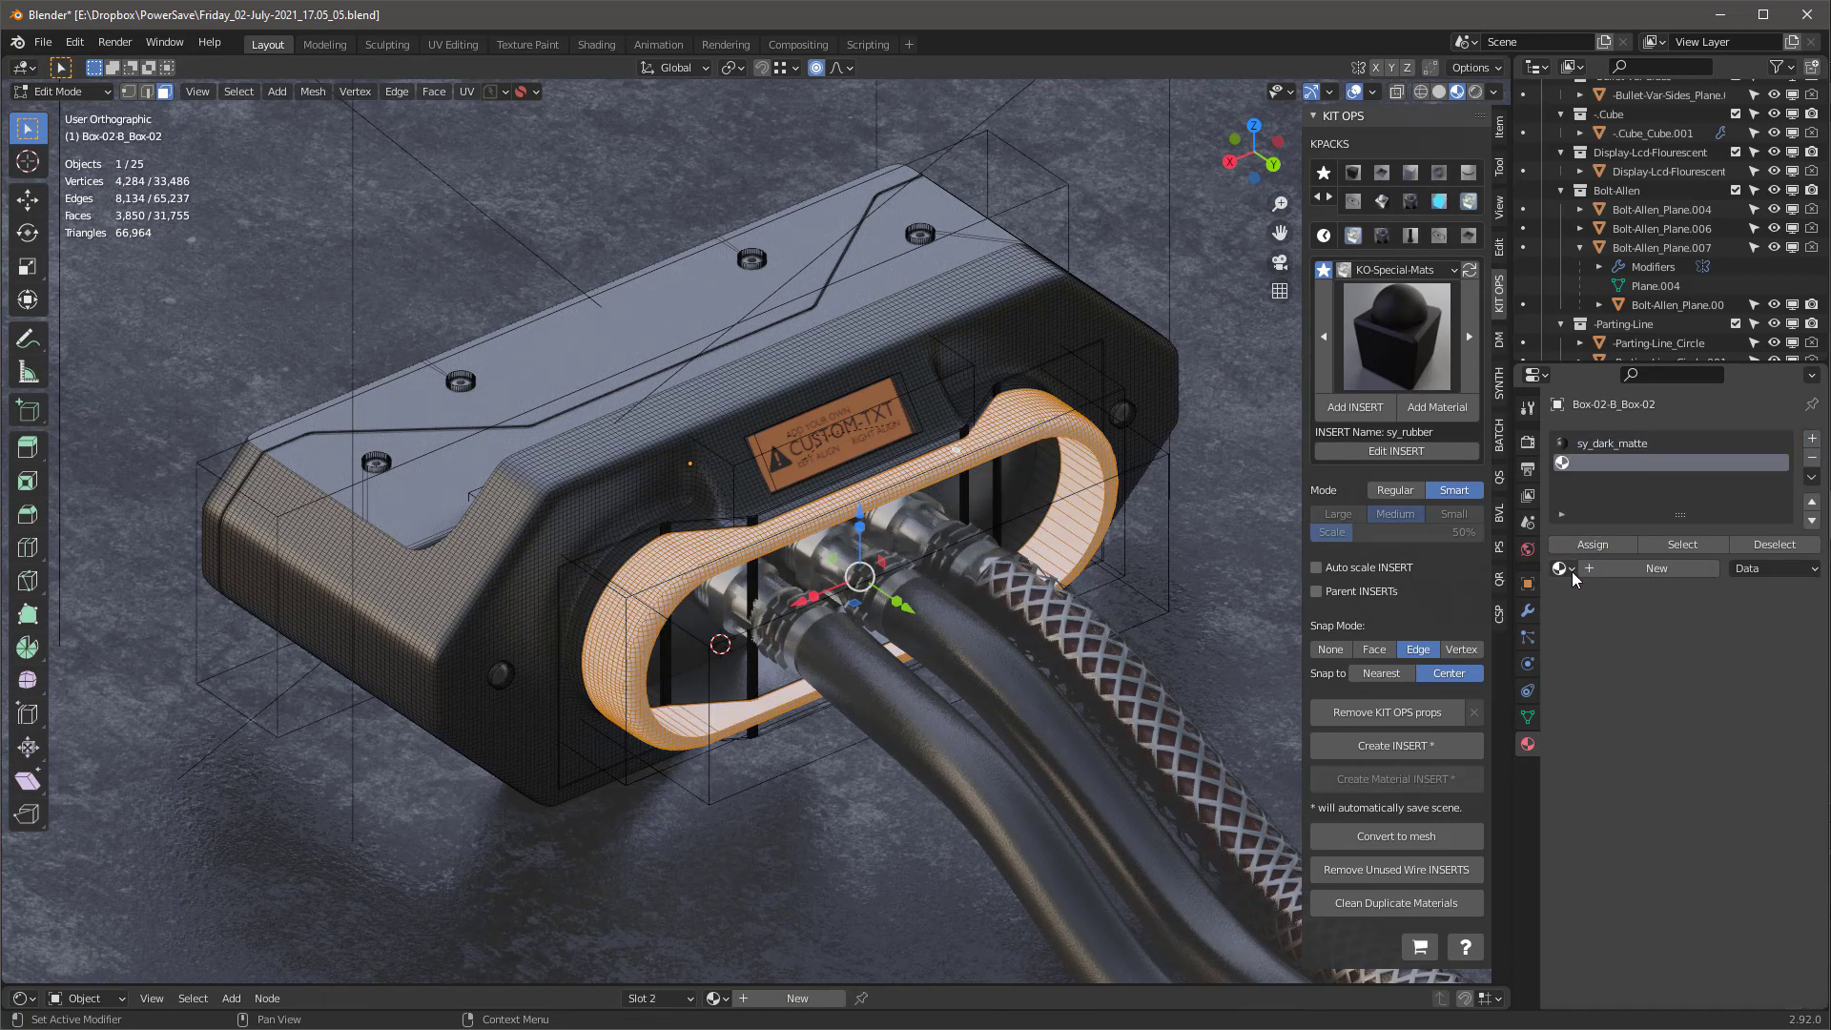
left_click(1569, 569)
left_click(1629, 742)
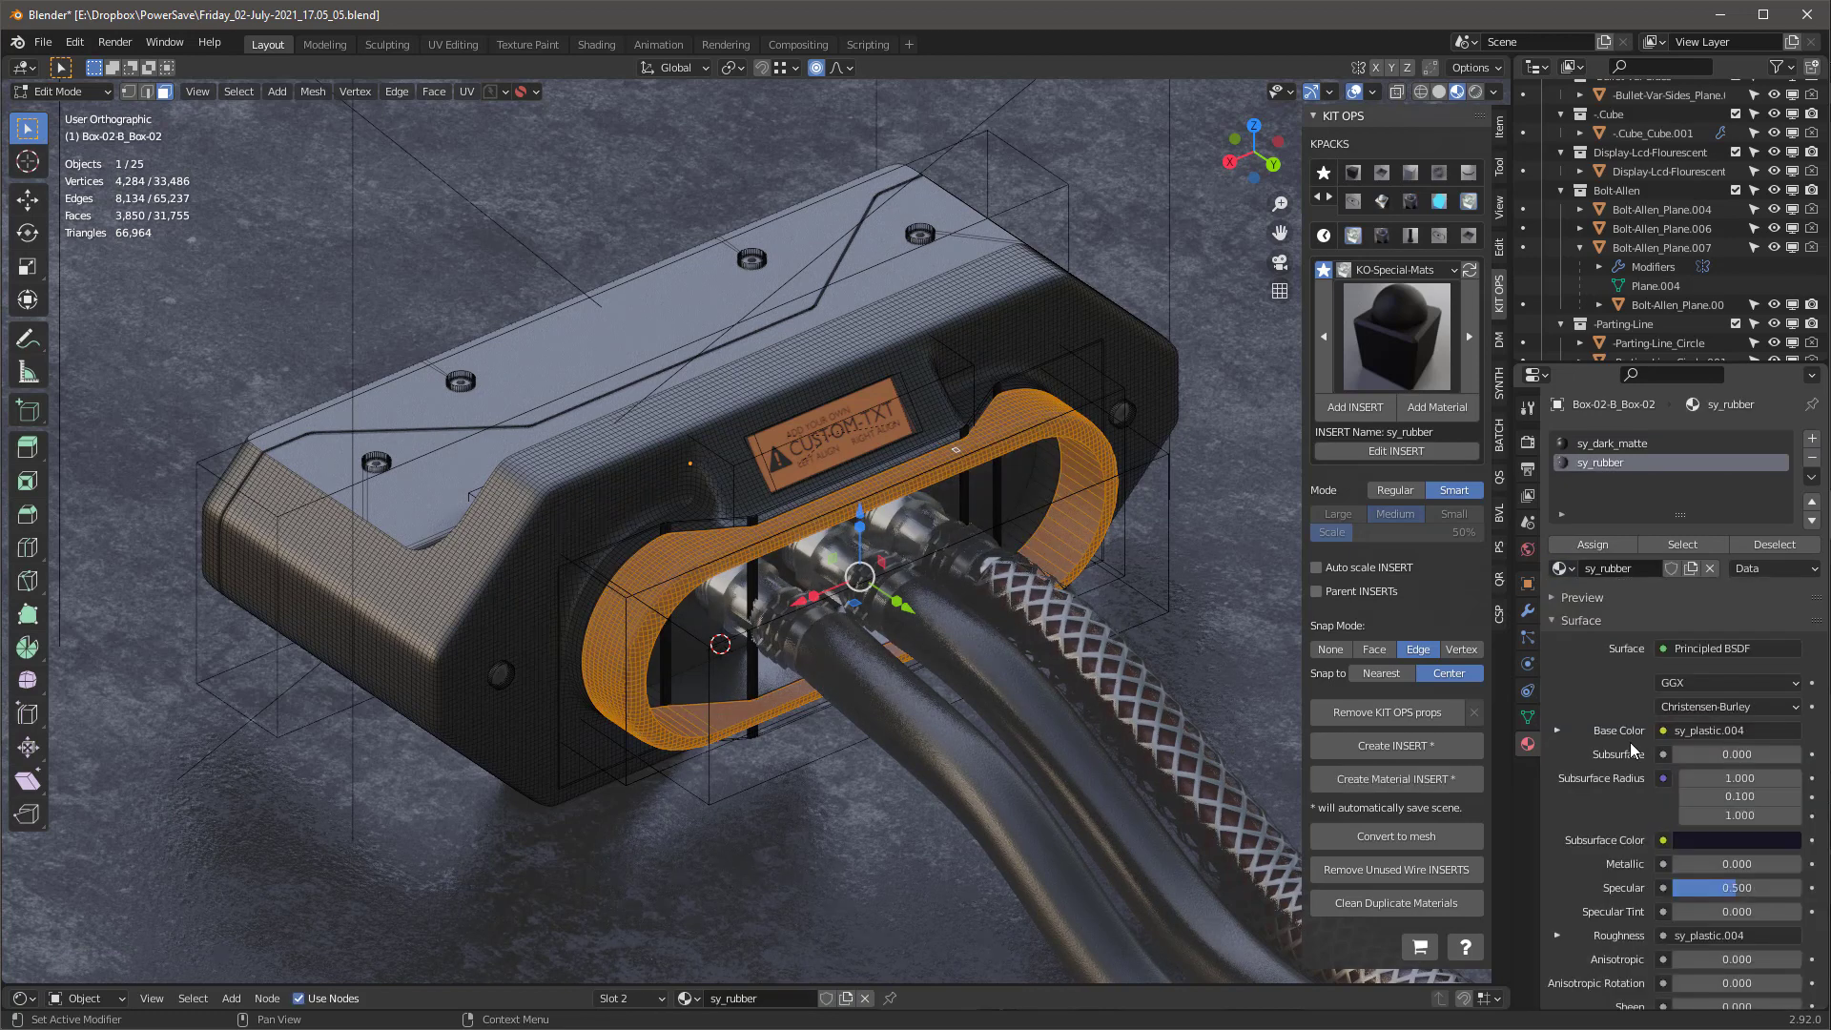
Assign sy_rubber to all linked faces of the dark inset panel on top of the box and return to Object Mode
left_click(690, 298)
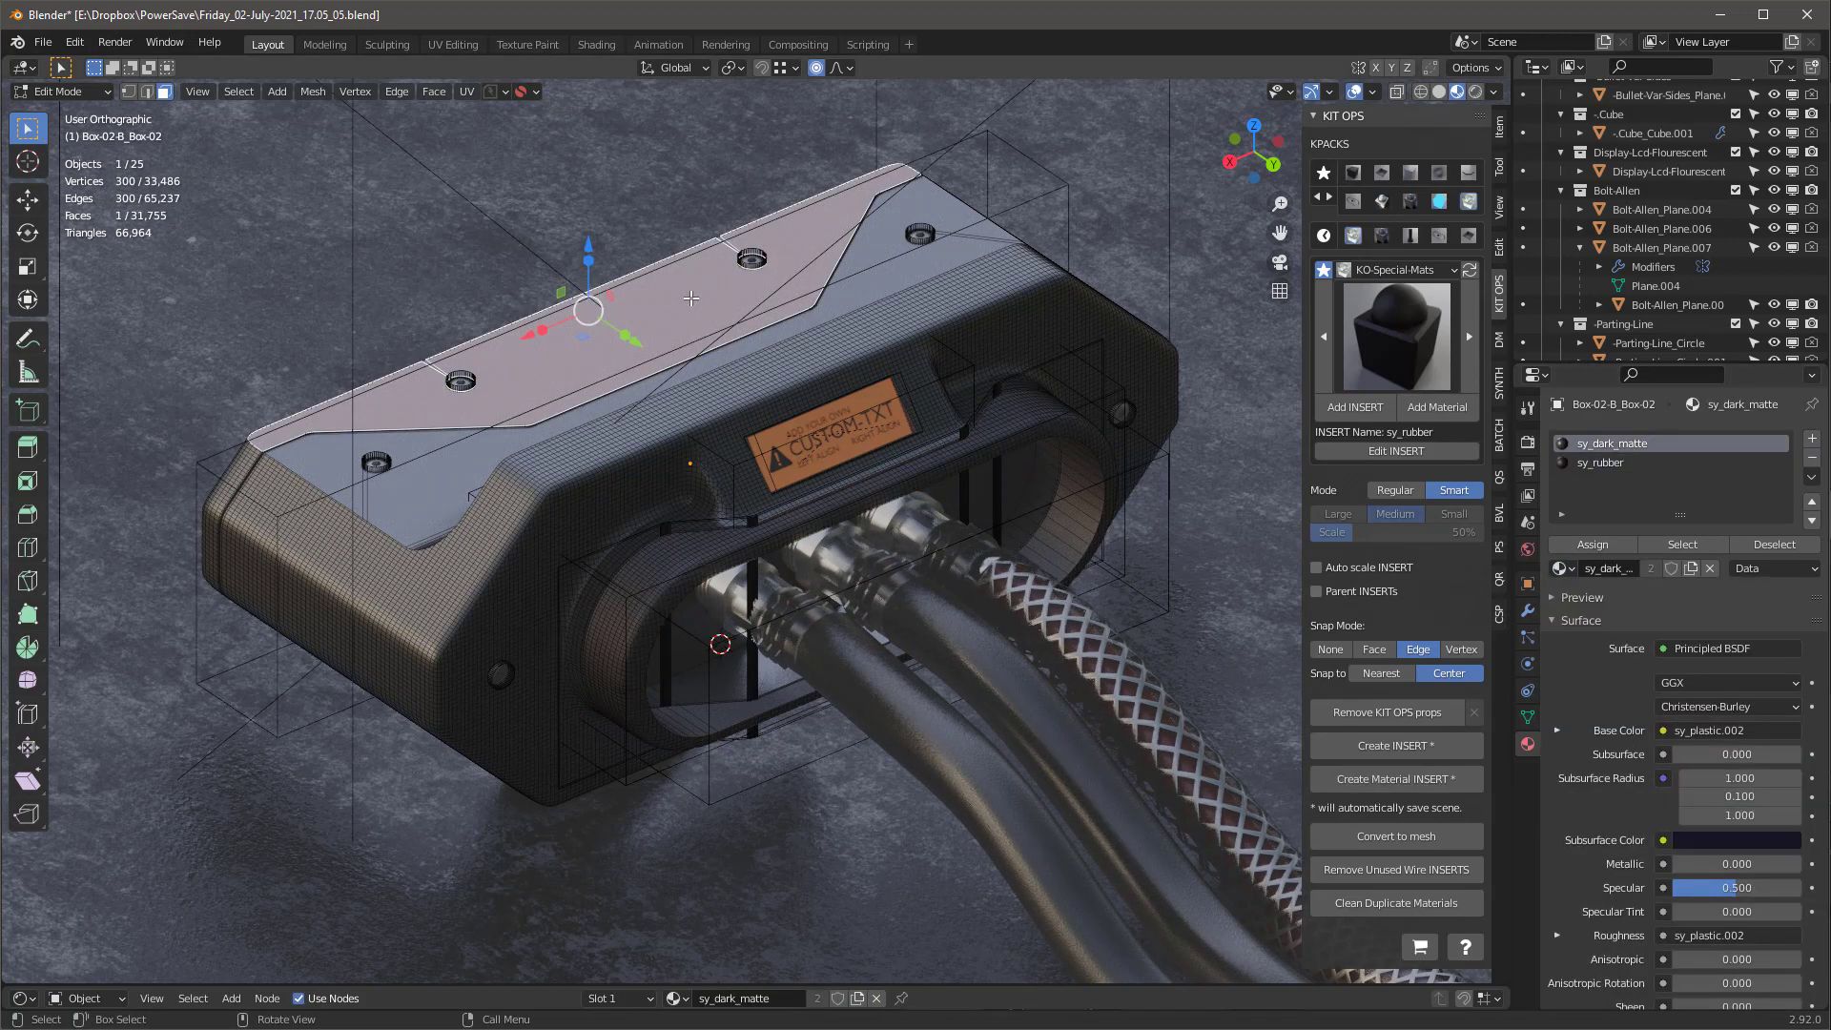
key("ctrl+l")
left_click(1602, 463)
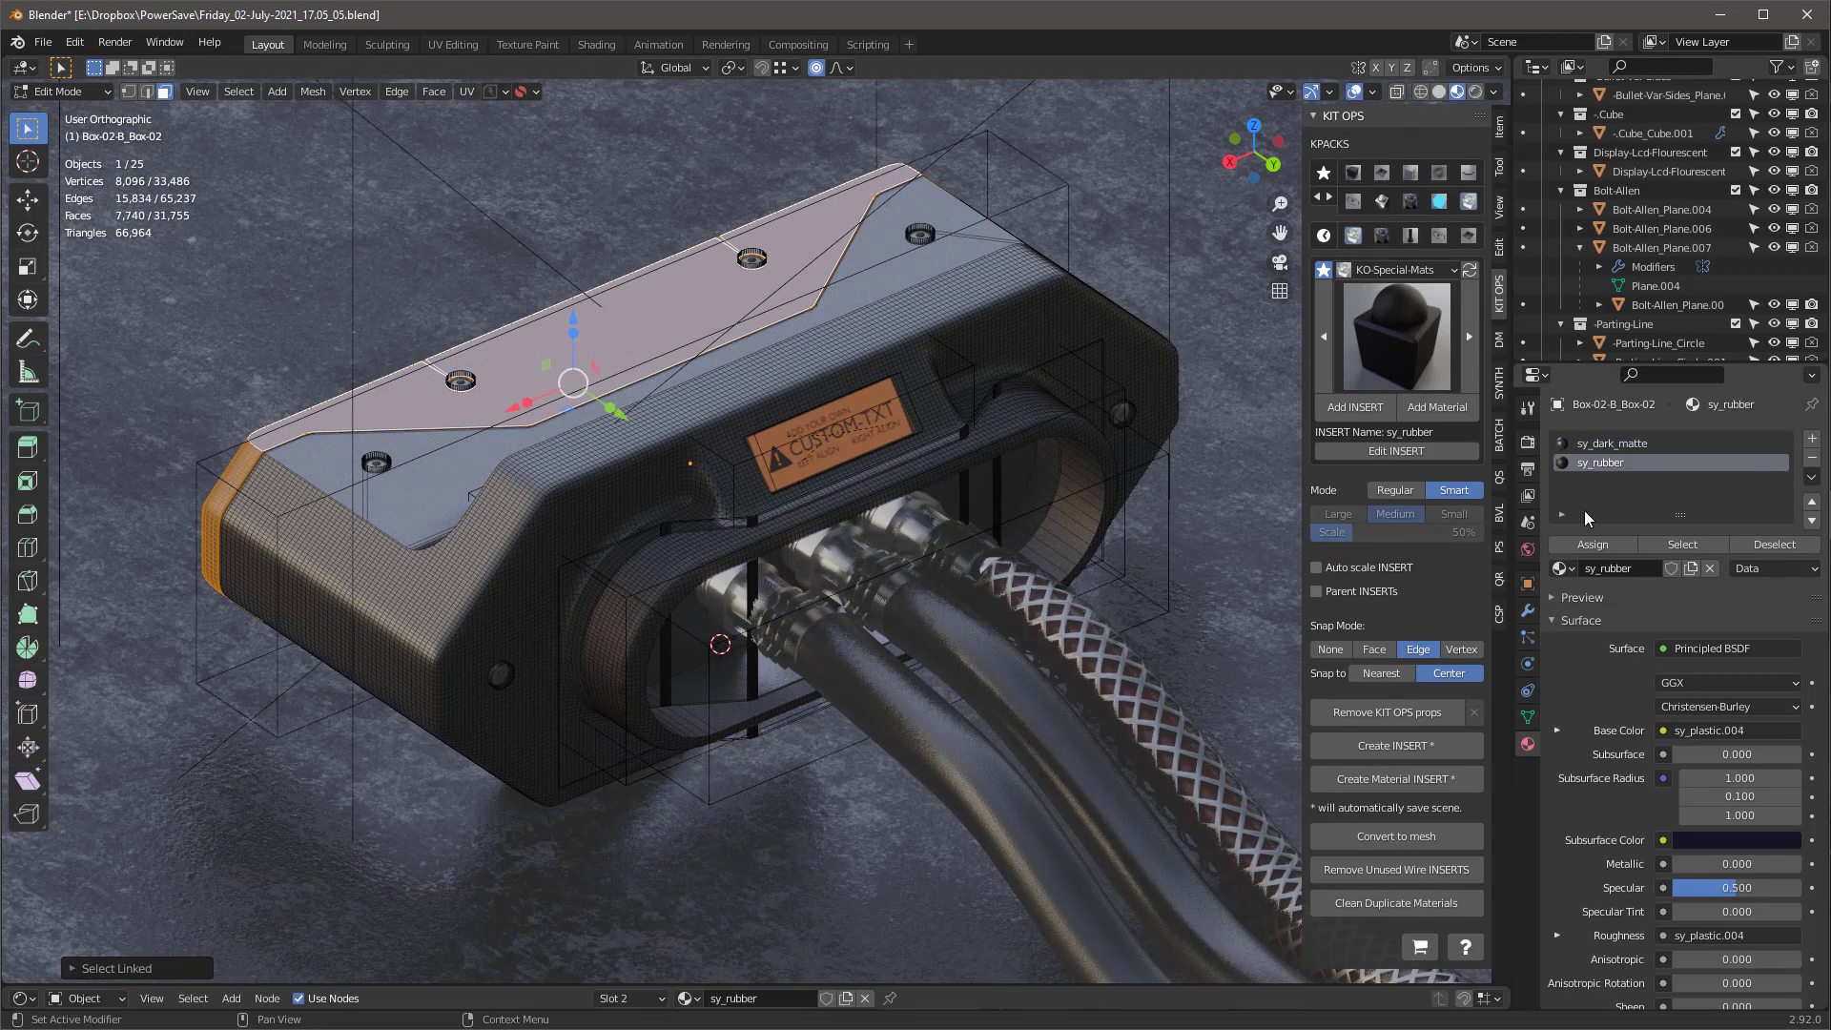
left_click(1592, 545)
key("Tab")
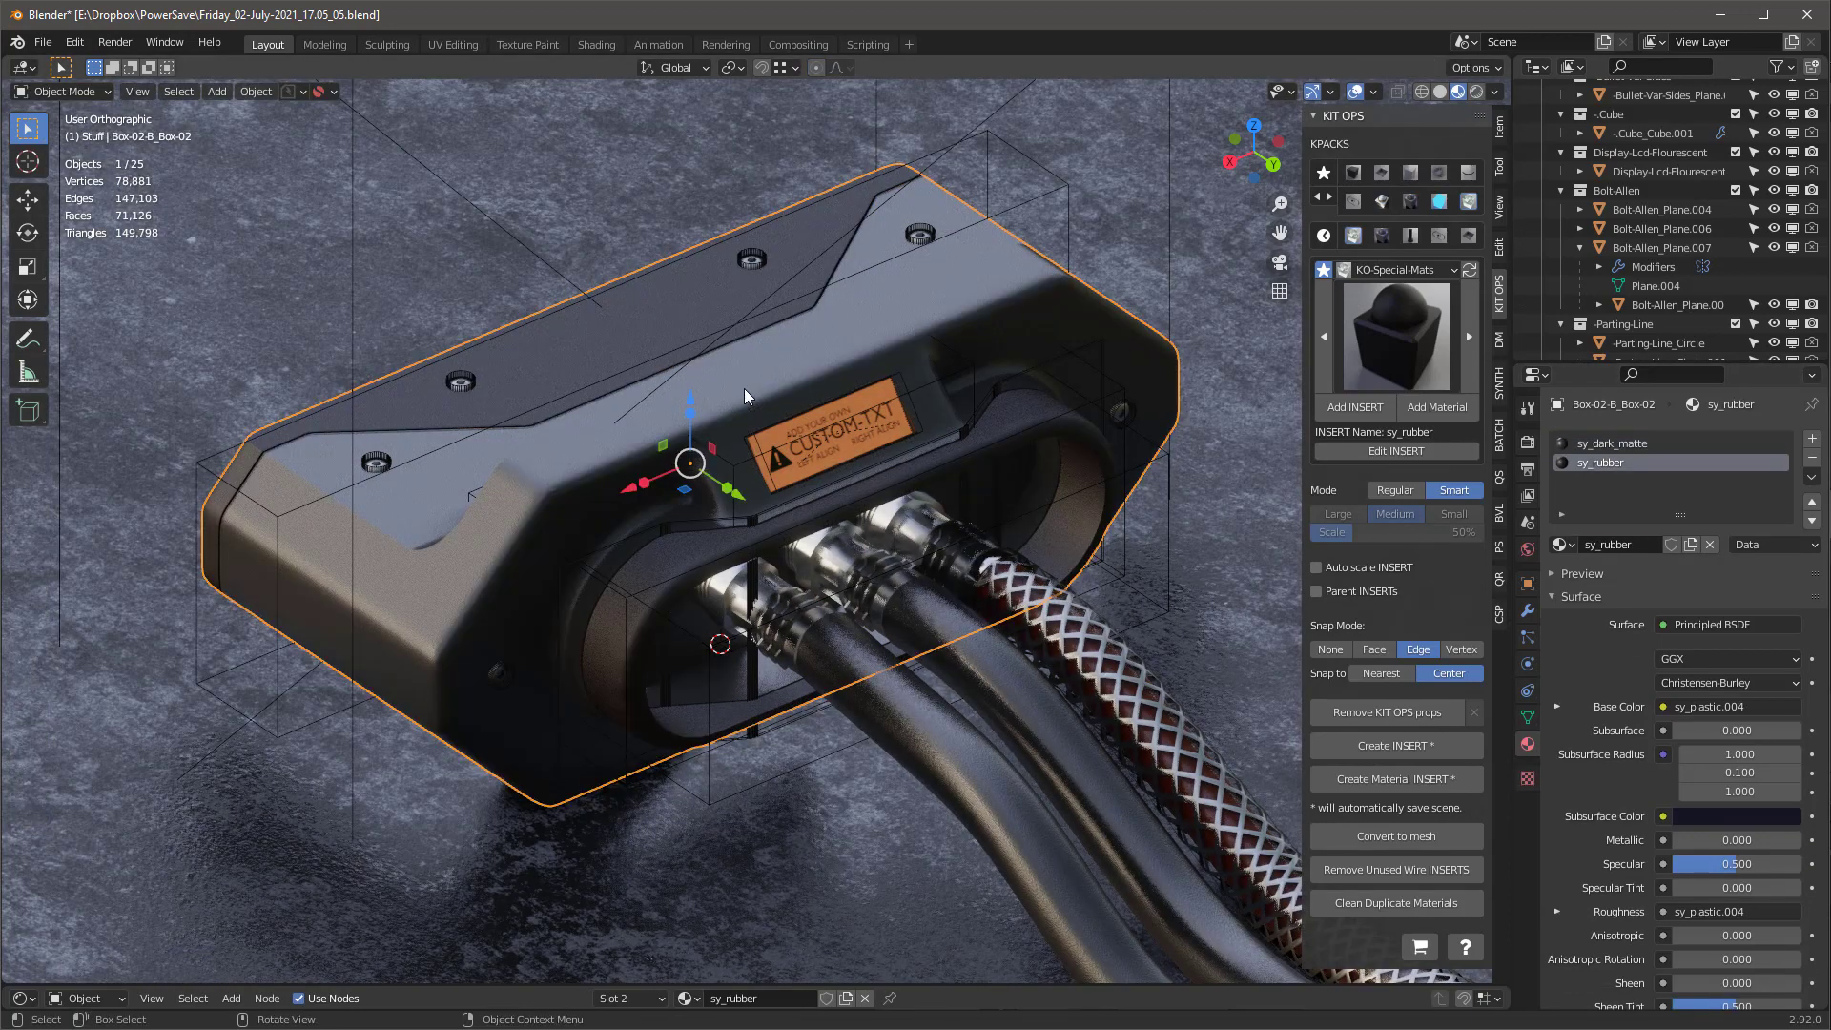
Examine the box's materials from several angles with the viewport overlays hidden, restore the overlays and reselect the box
left_click(1355, 92)
mouse_move(1064, 266)
middle_mouse_down()
mouse_move(862, 271)
mouse_move(766, 312)
mouse_move(1049, 267)
middle_mouse_up()
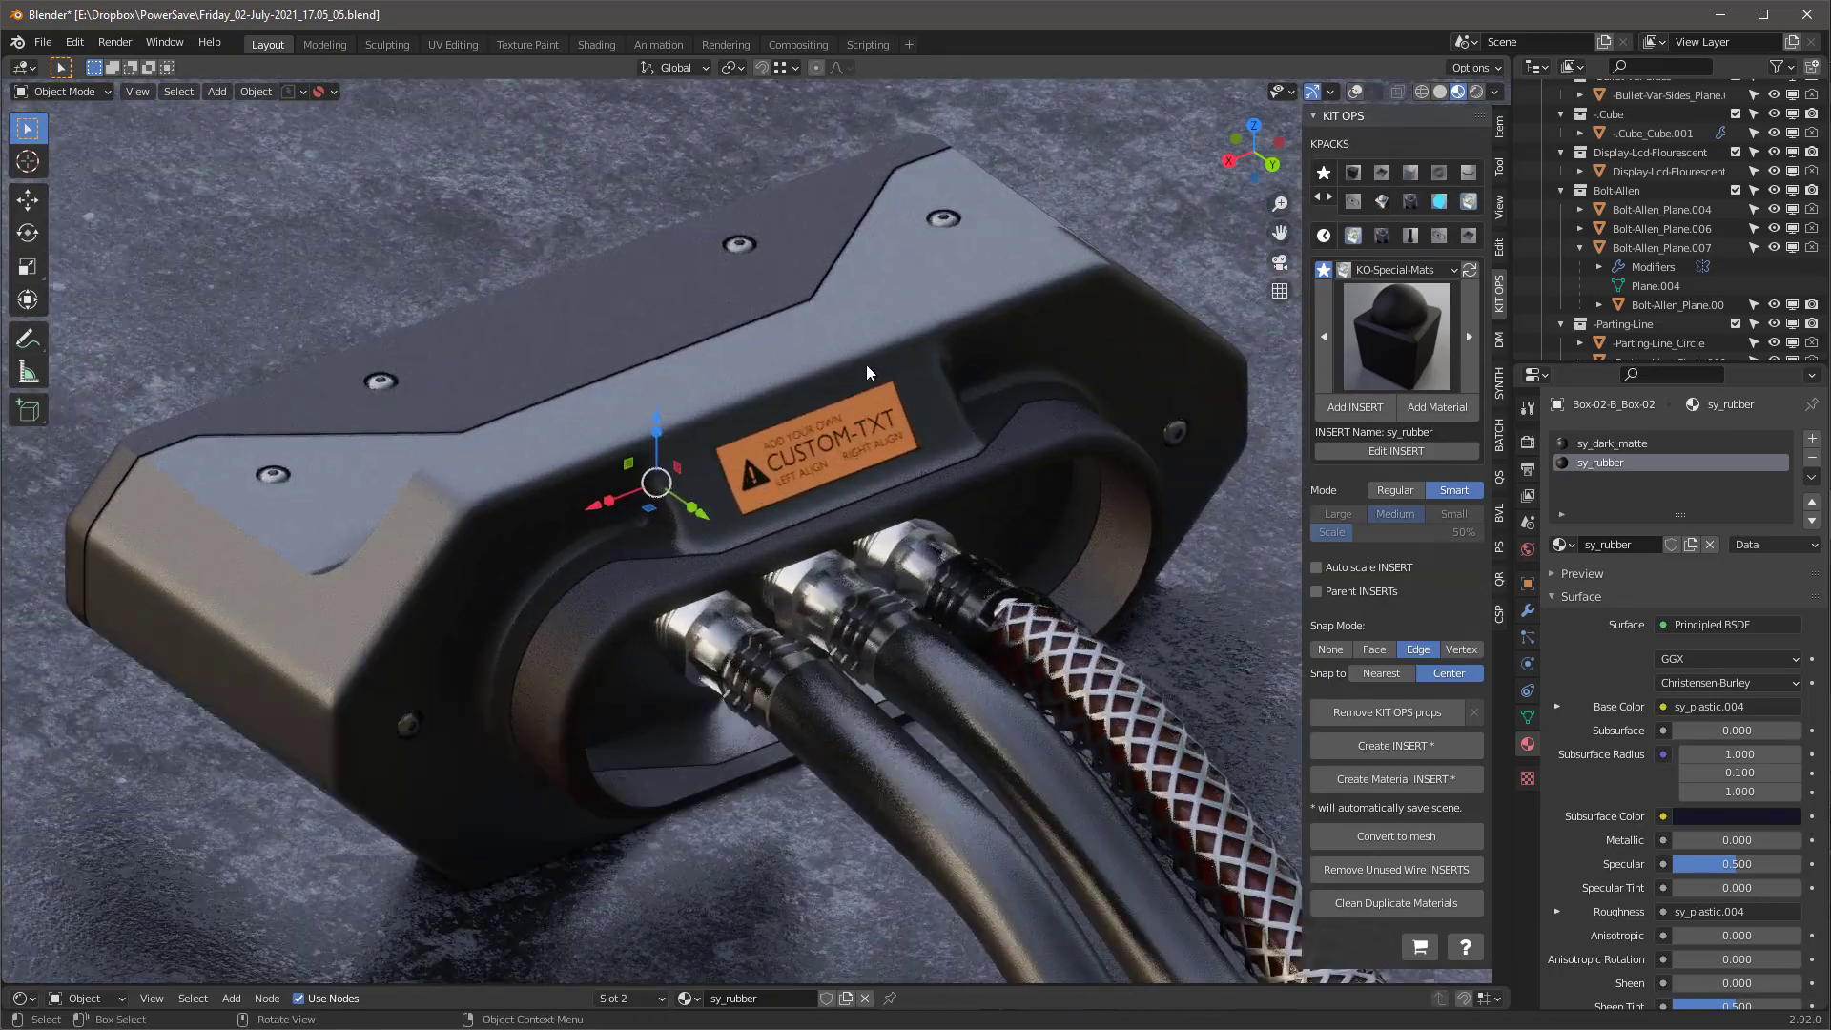
middle_click_drag(866, 371, 956, 301)
left_click(955, 301)
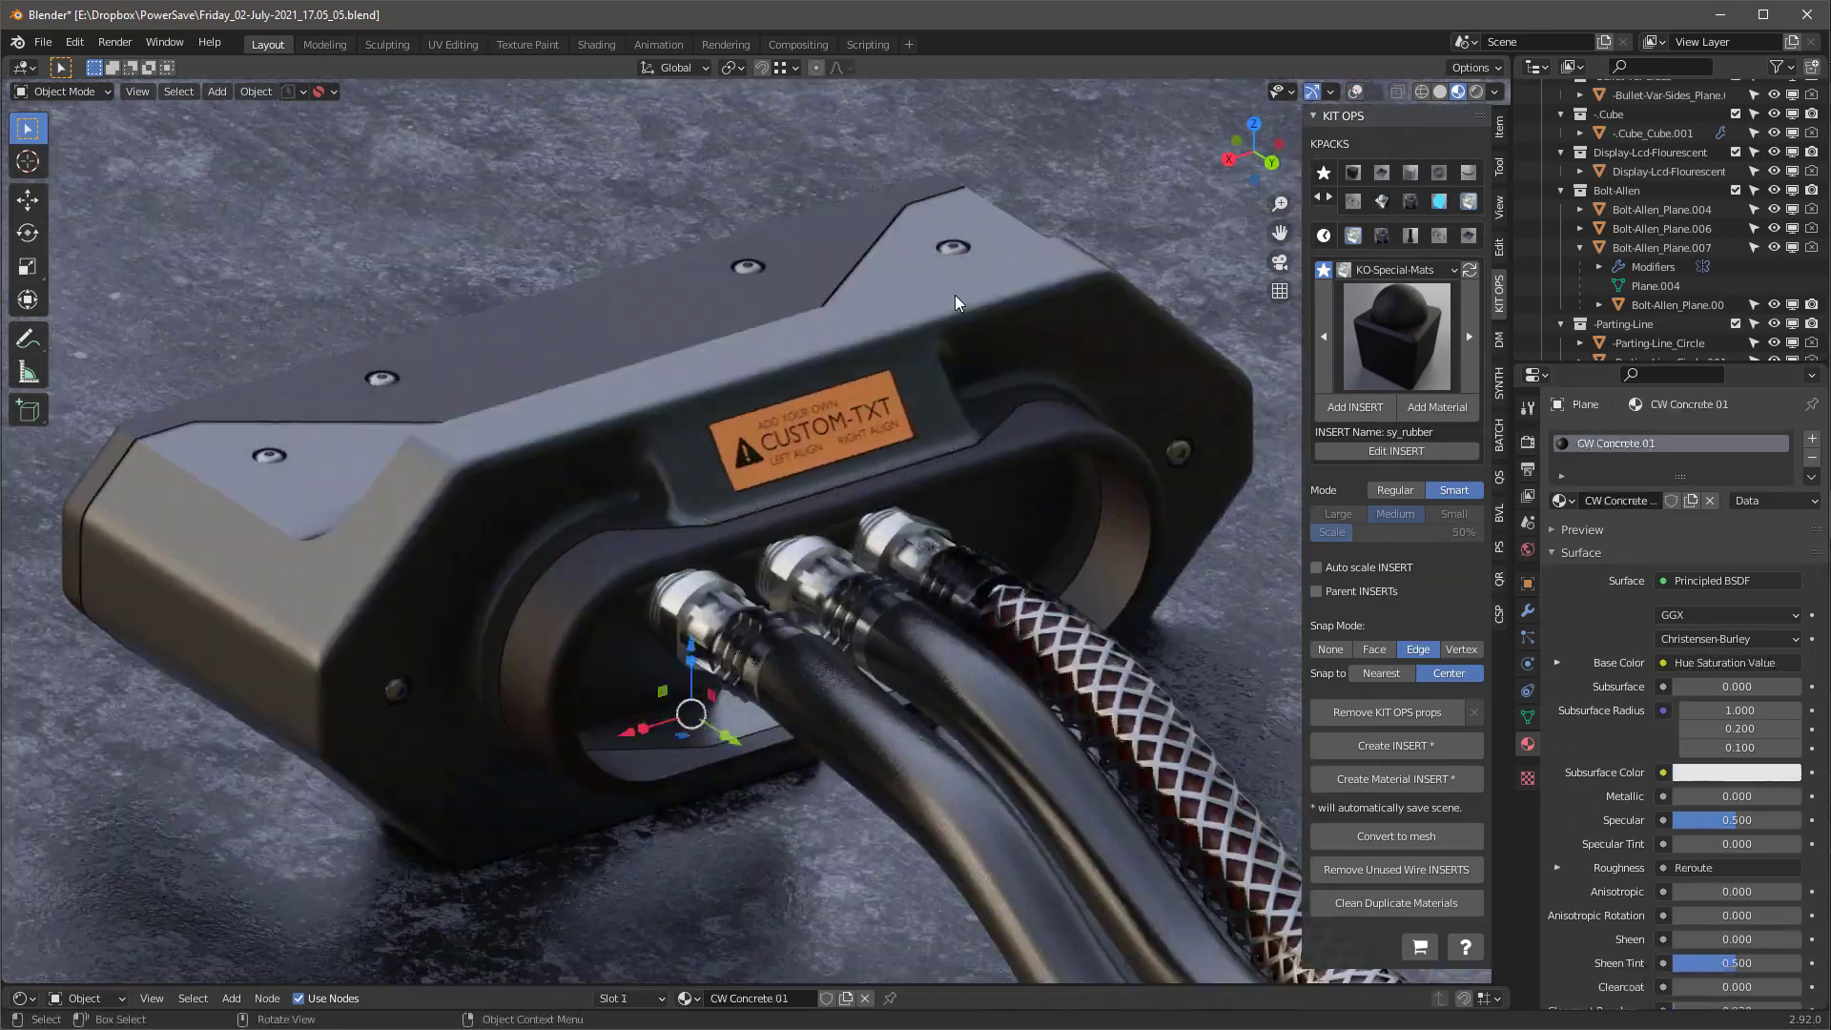
left_click(1355, 92)
left_click(1001, 370)
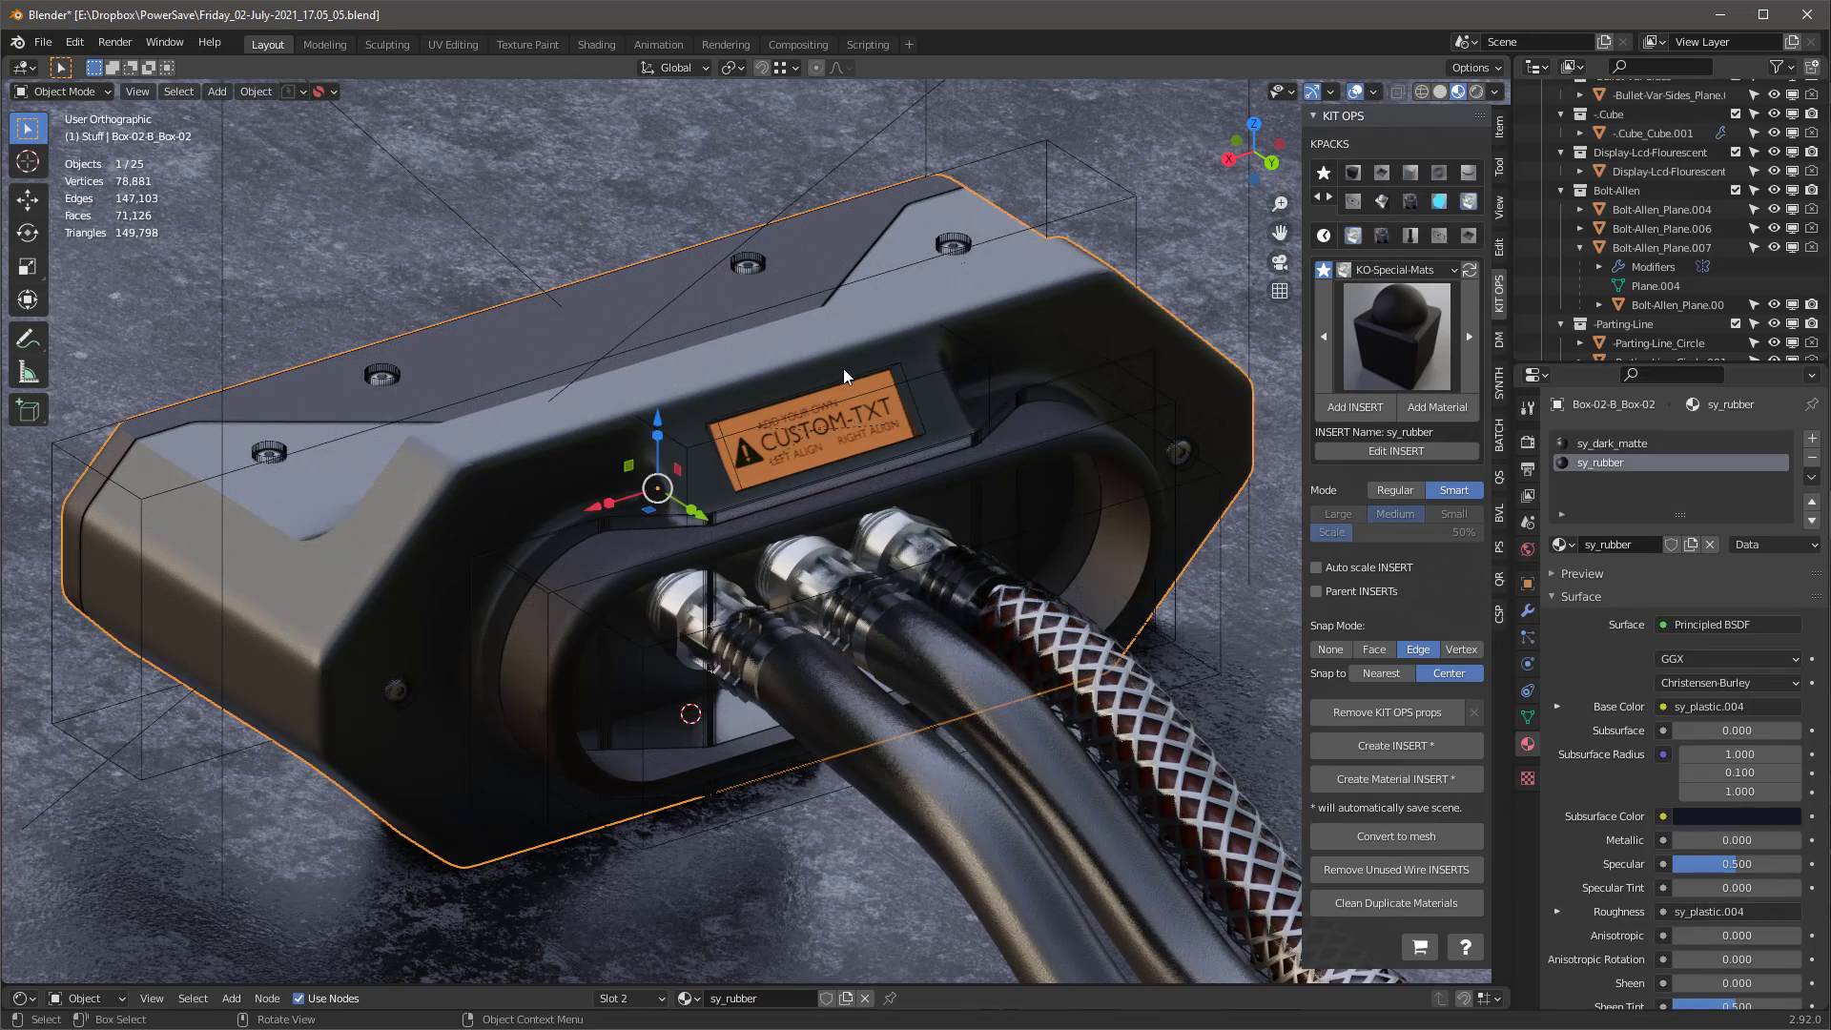
middle_click_drag(986, 346, 869, 346)
scroll(959, 345, "down", 1)
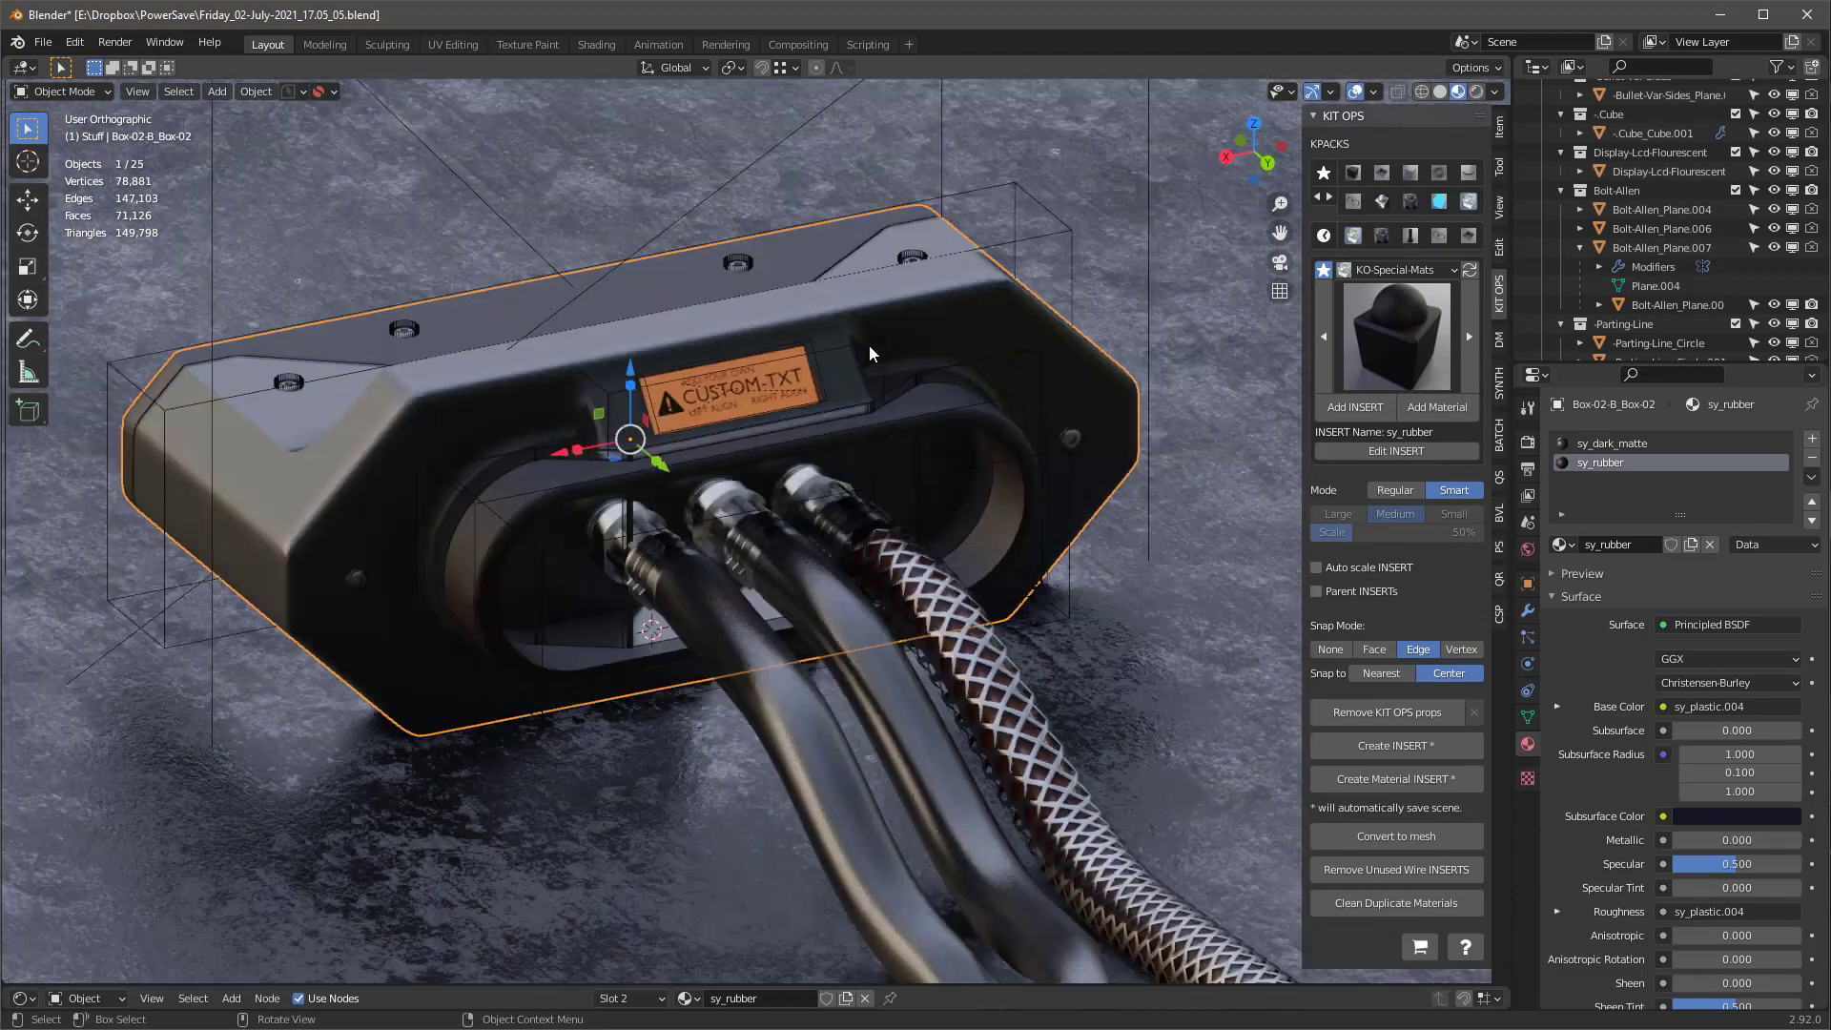
scroll(862, 351, "down", 1)
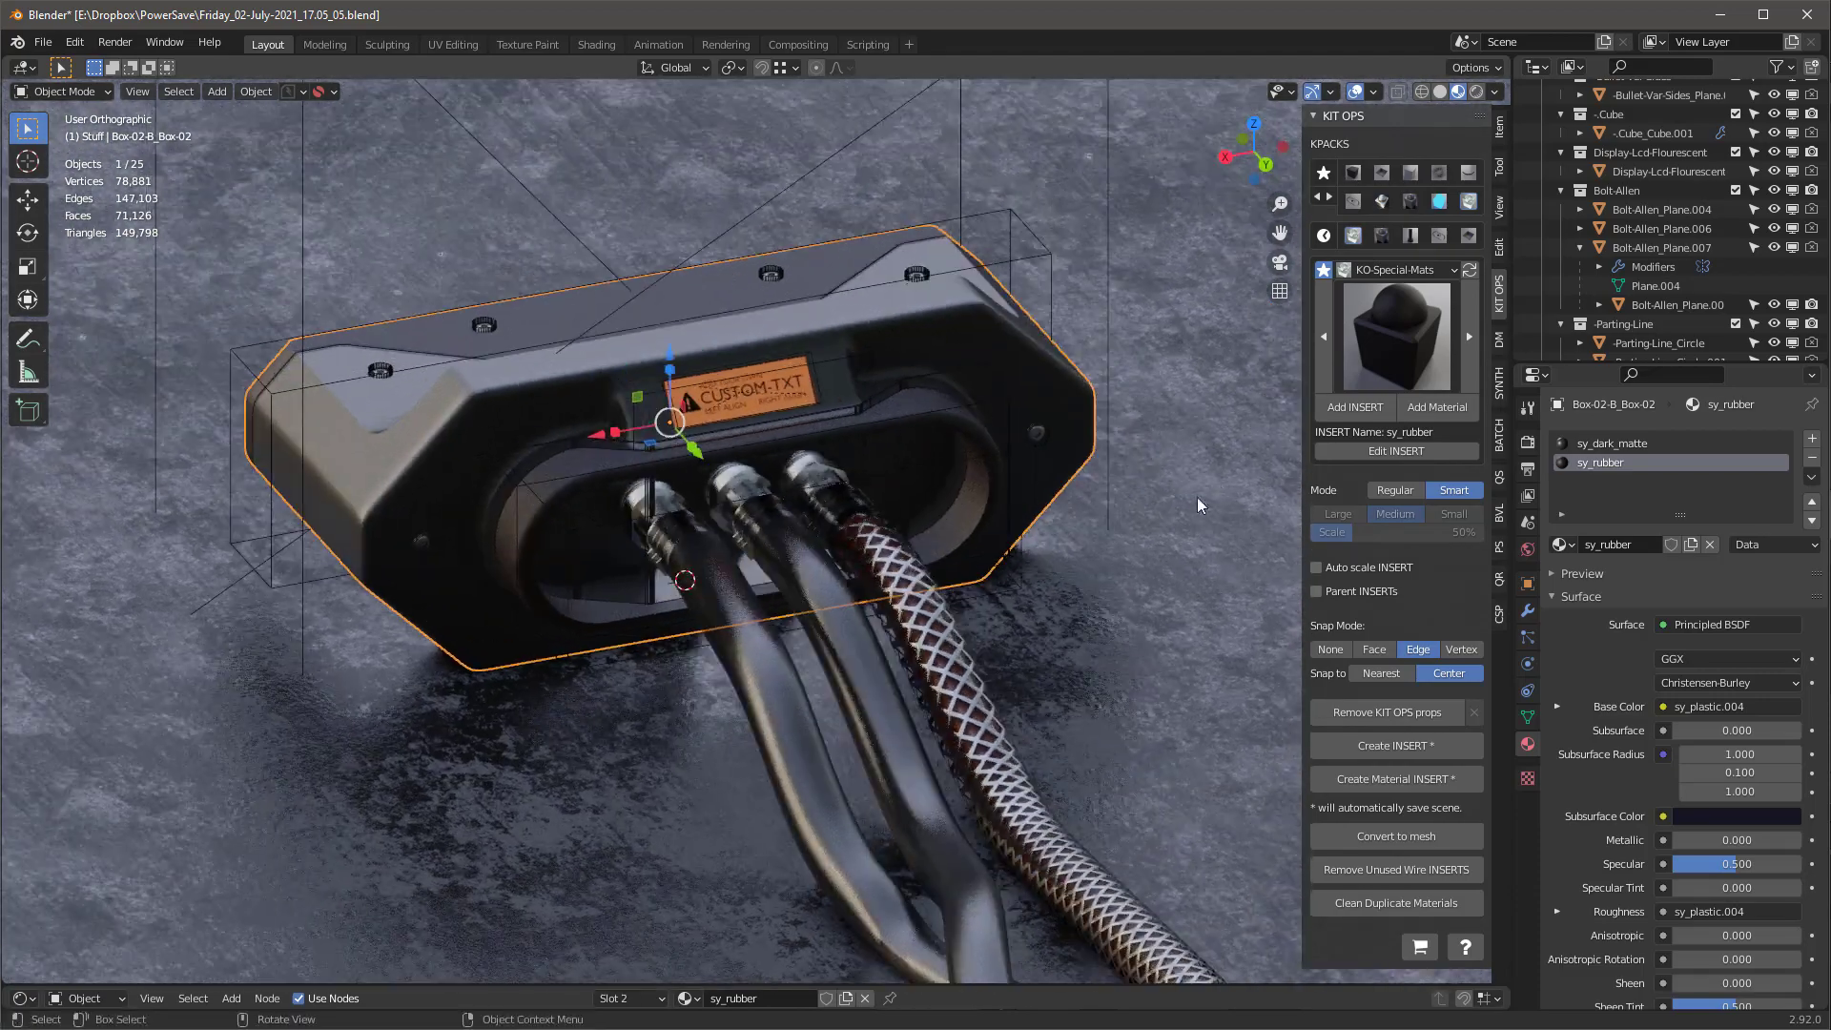
Add a Decimate modifier to the box and set its mode to Planar
left_click(1526, 611)
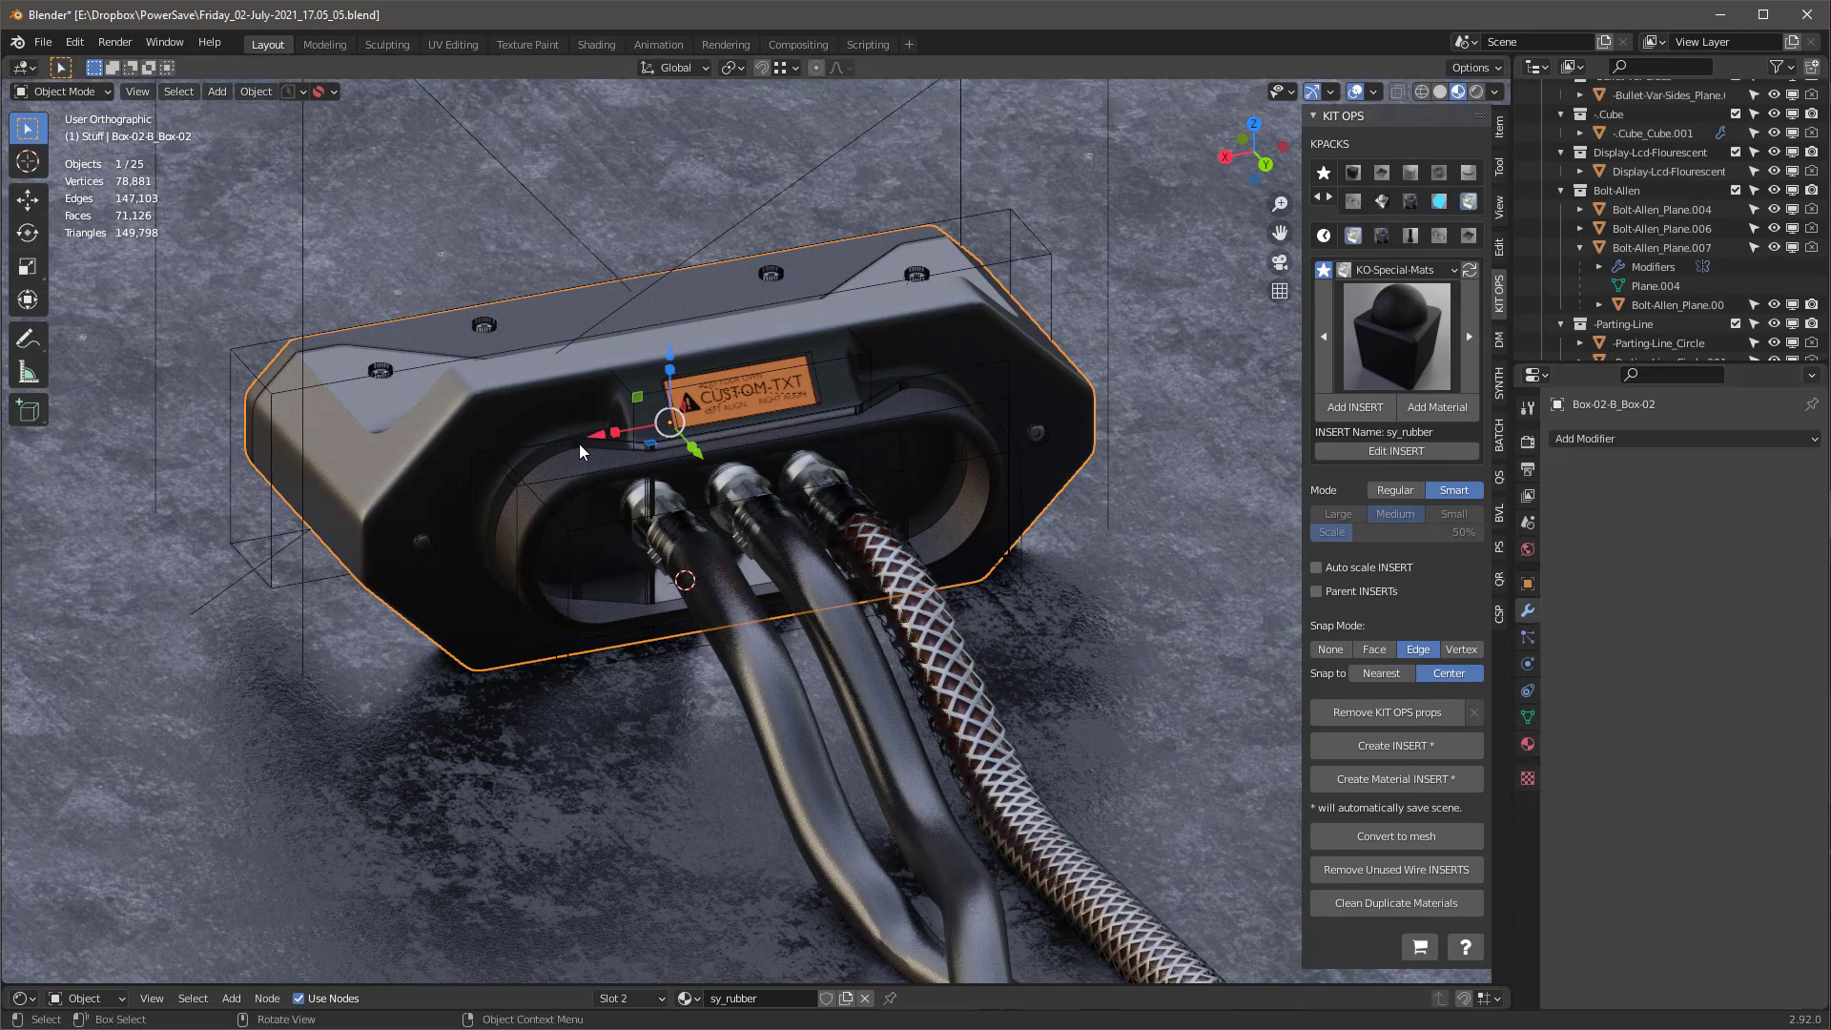
middle_click_drag(1009, 373, 923, 368)
key("alt+shift+z")
scroll(910, 368, "up", 2)
scroll(913, 372, "down", 1)
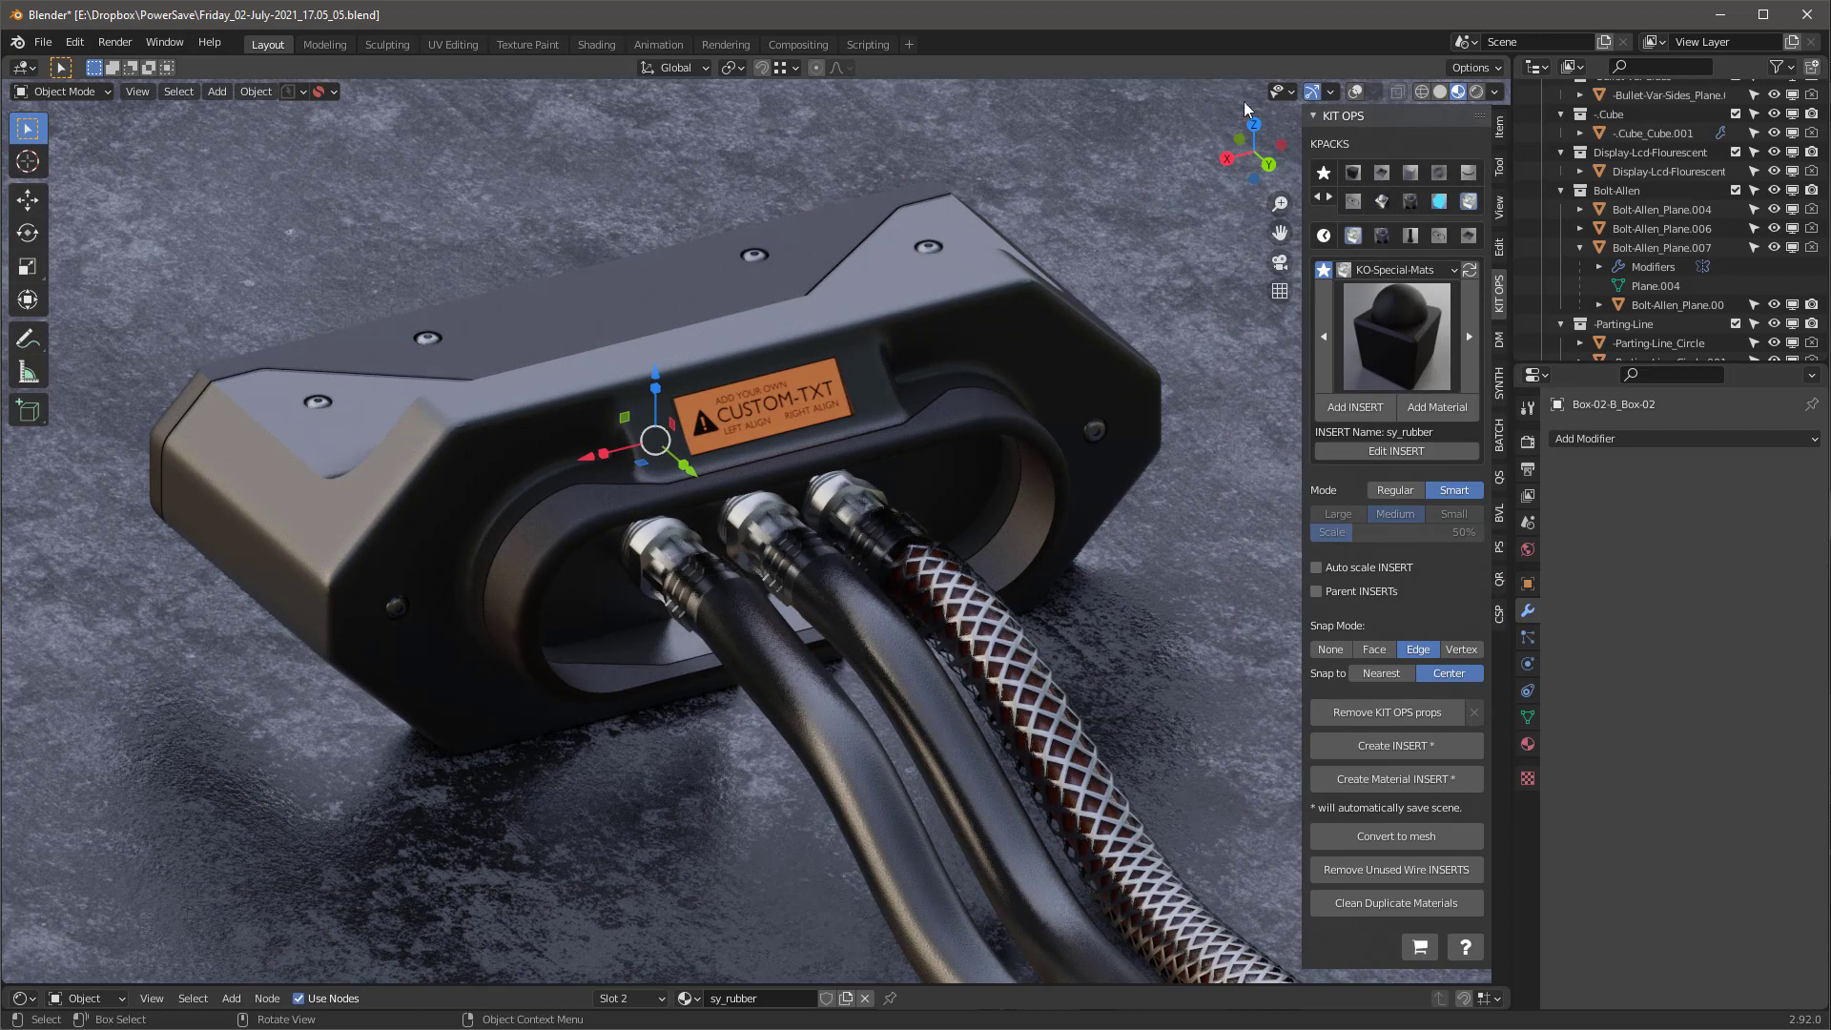
left_click(1354, 91)
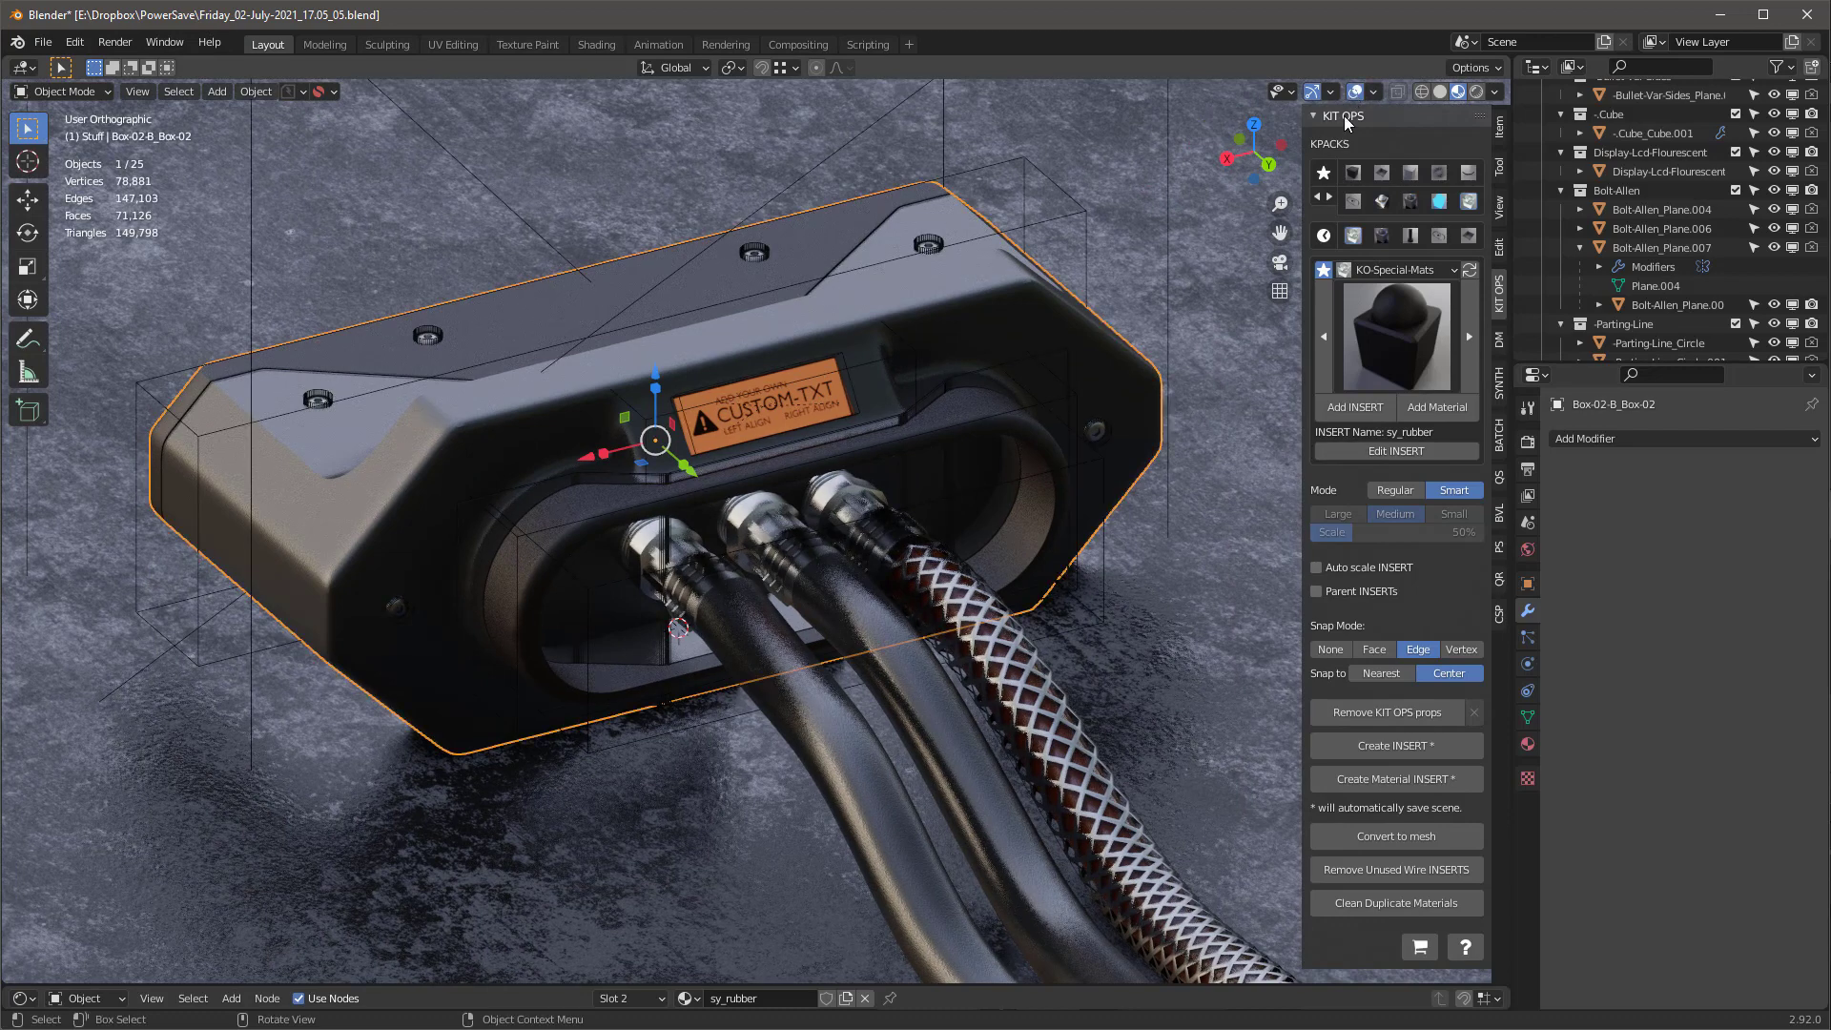
left_click(1596, 439)
left_click(1462, 576)
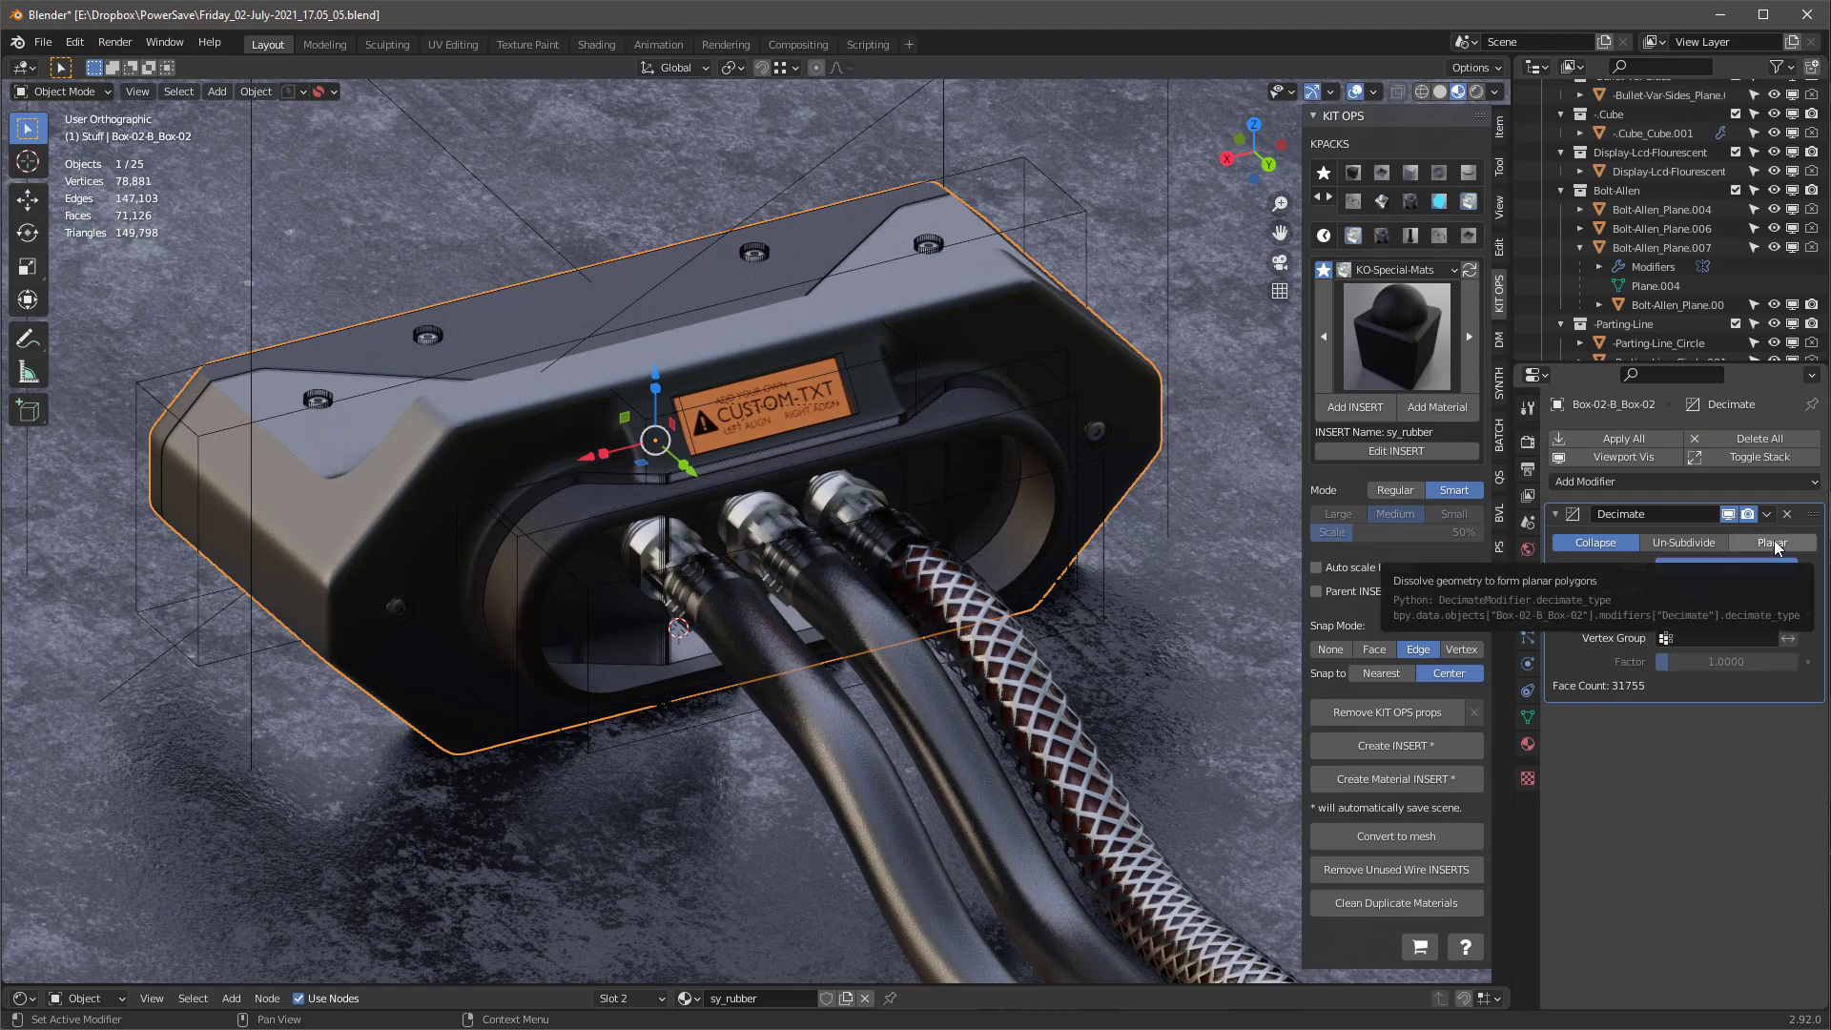
left_click(1773, 539)
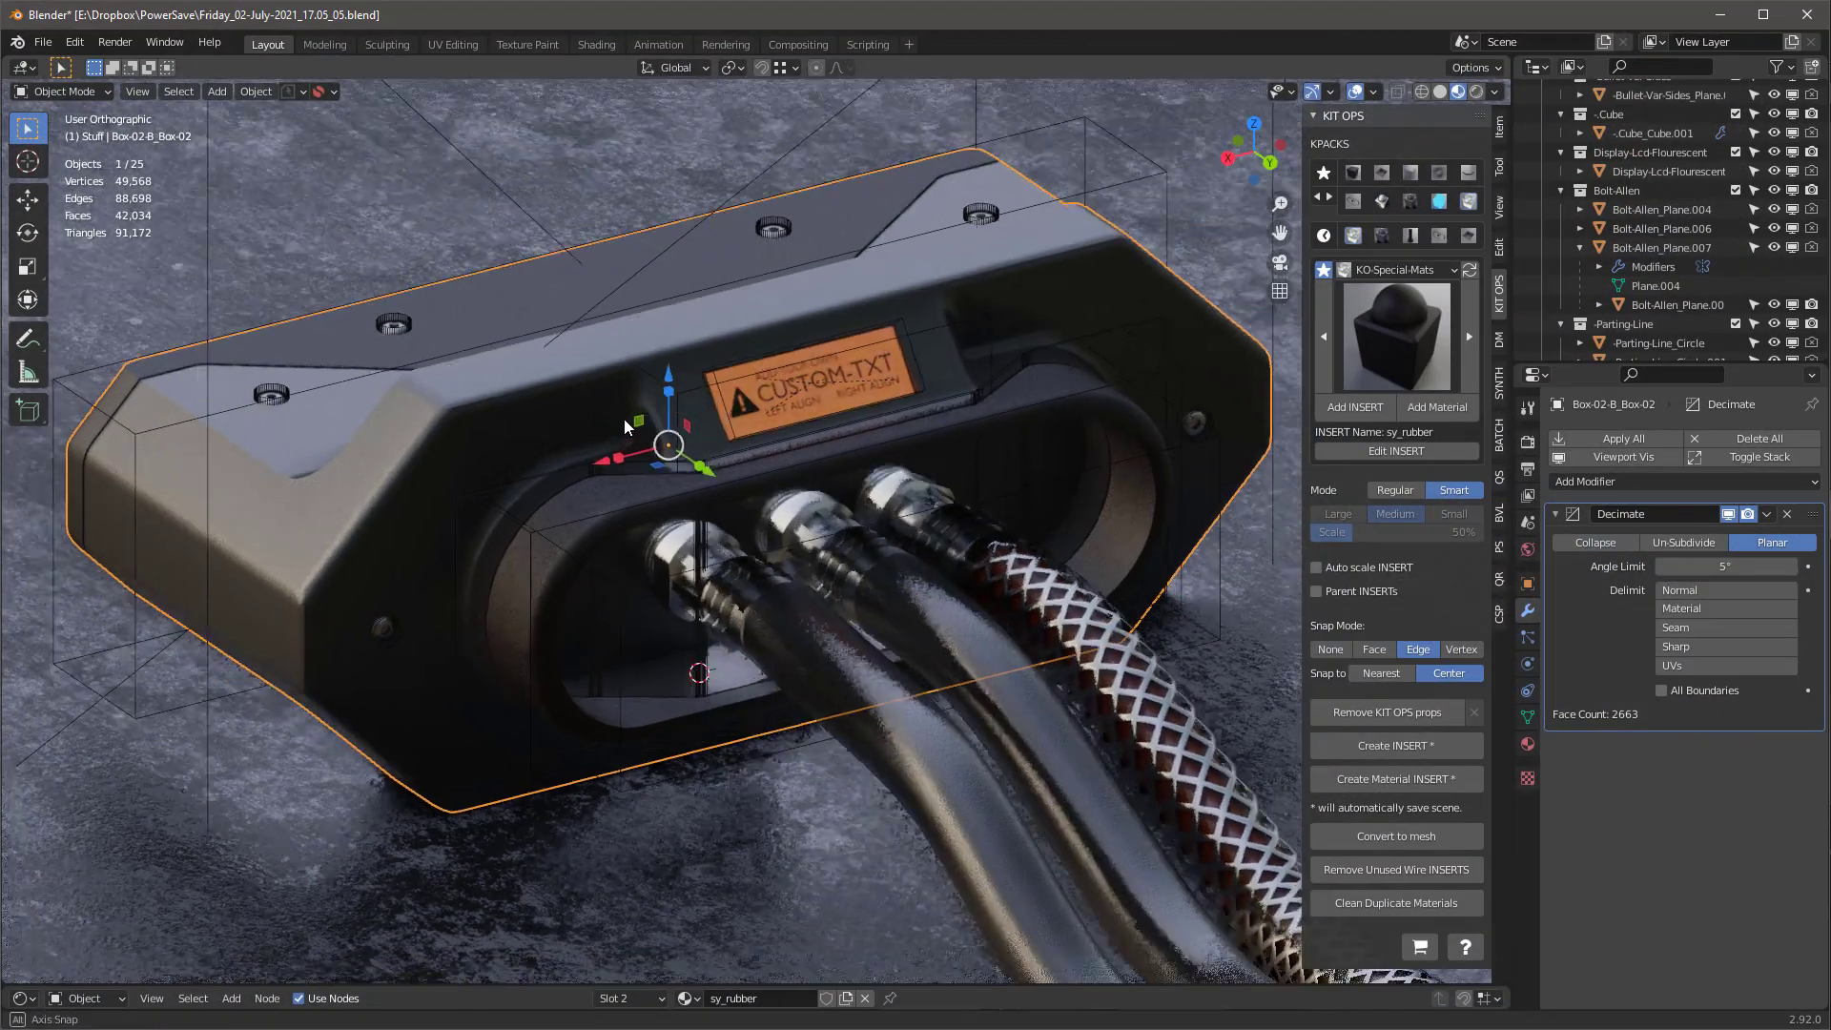
Set the Decimate modifier's Angle Limit to 2.5°
middle_click_drag(624, 420, 626, 418)
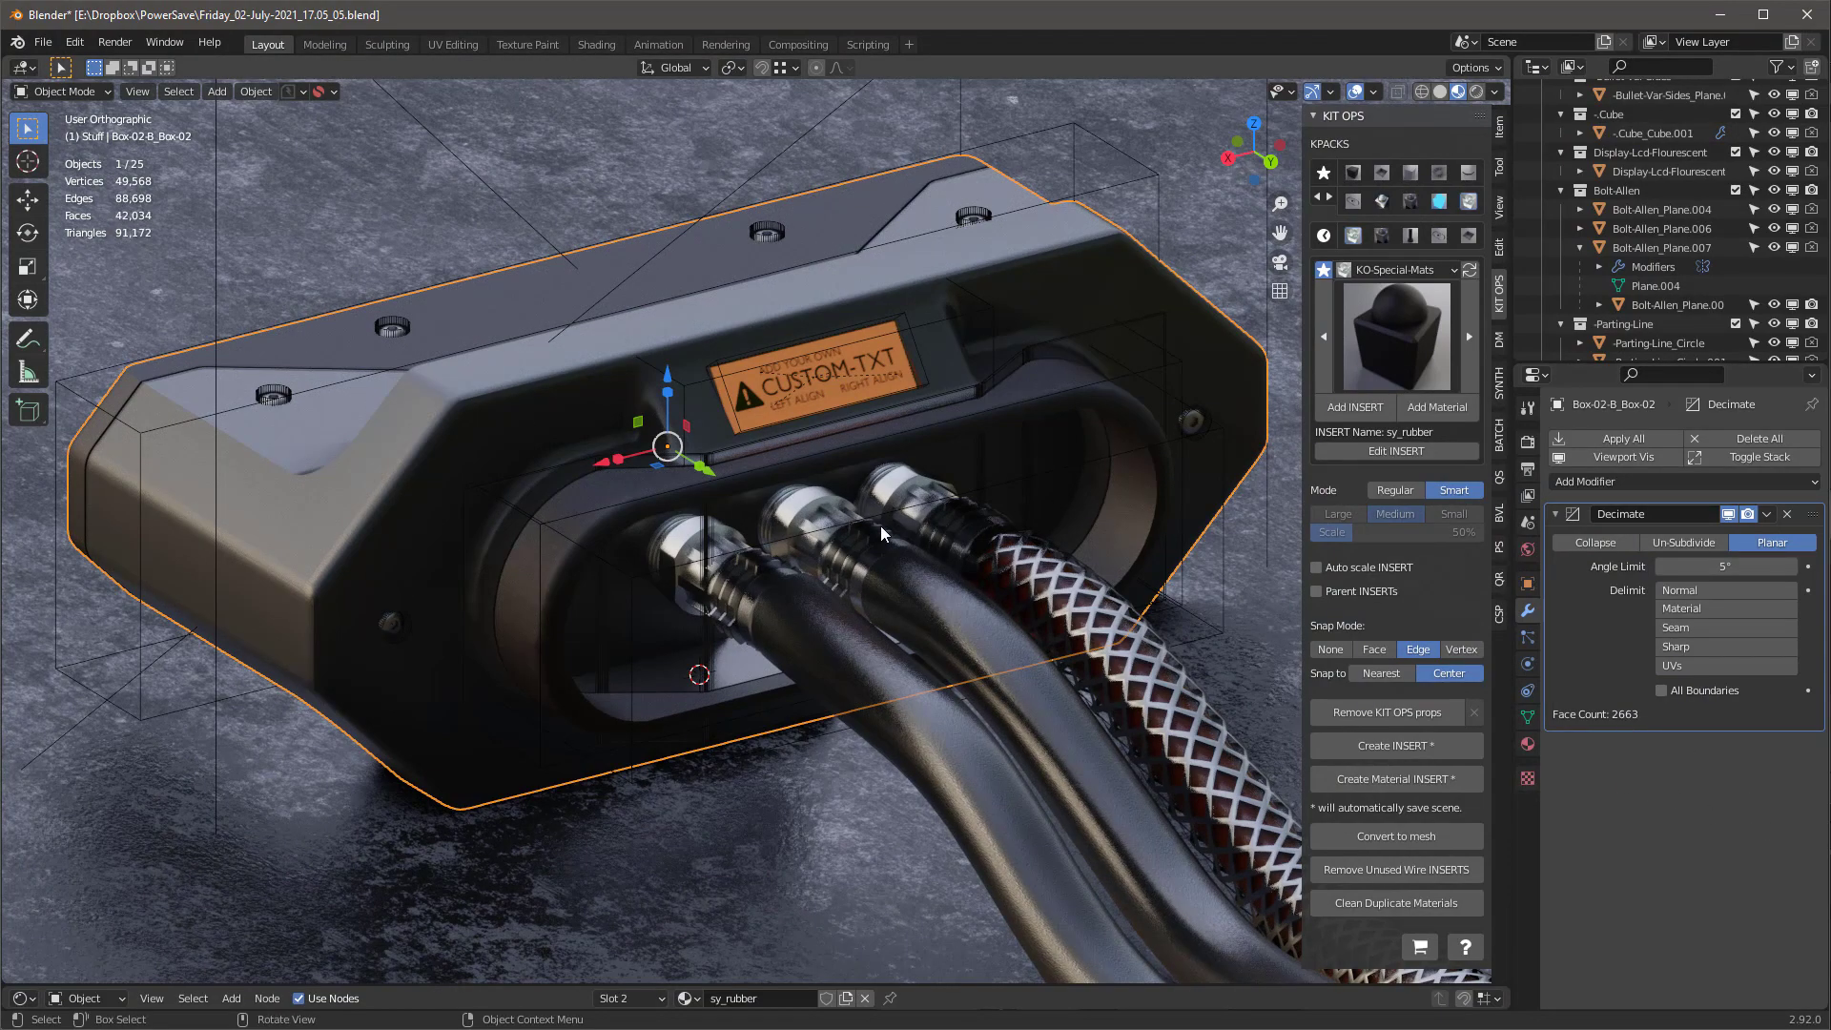
mouse_move(541, 437)
middle_mouse_down()
mouse_move(347, 438)
mouse_move(455, 482)
mouse_move(517, 460)
middle_mouse_up()
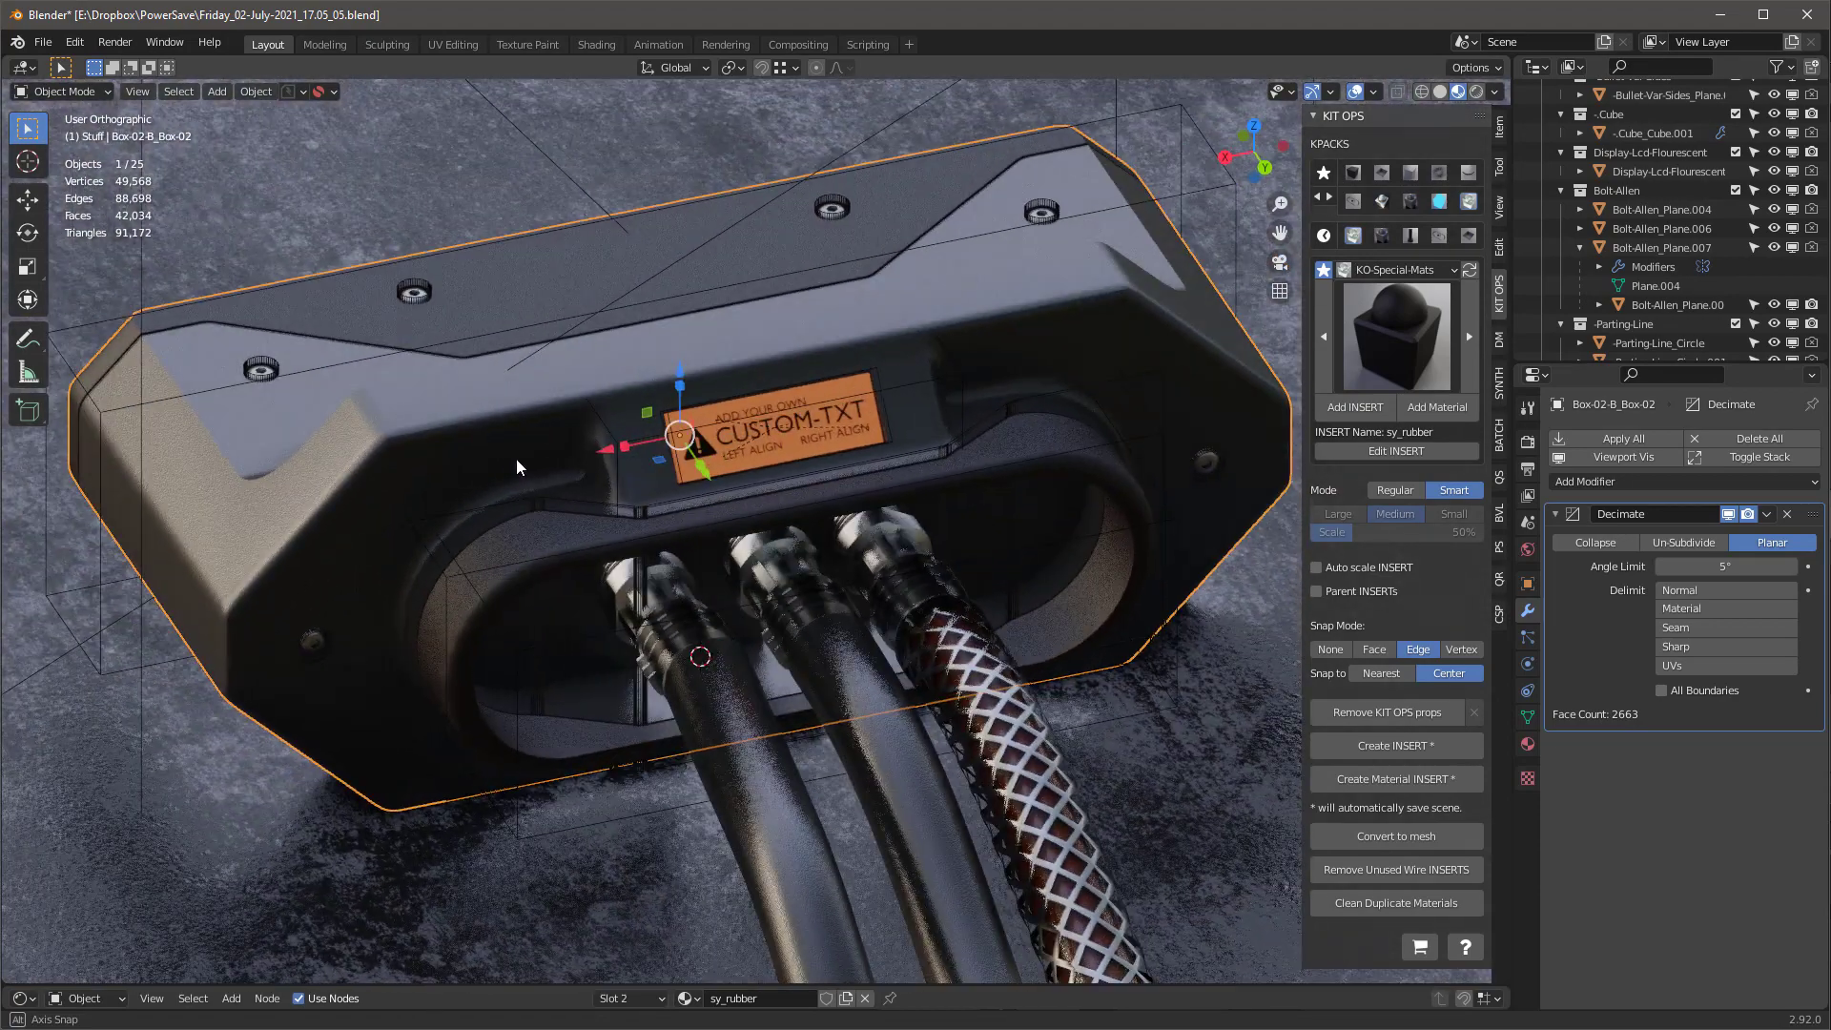
left_click(1736, 567)
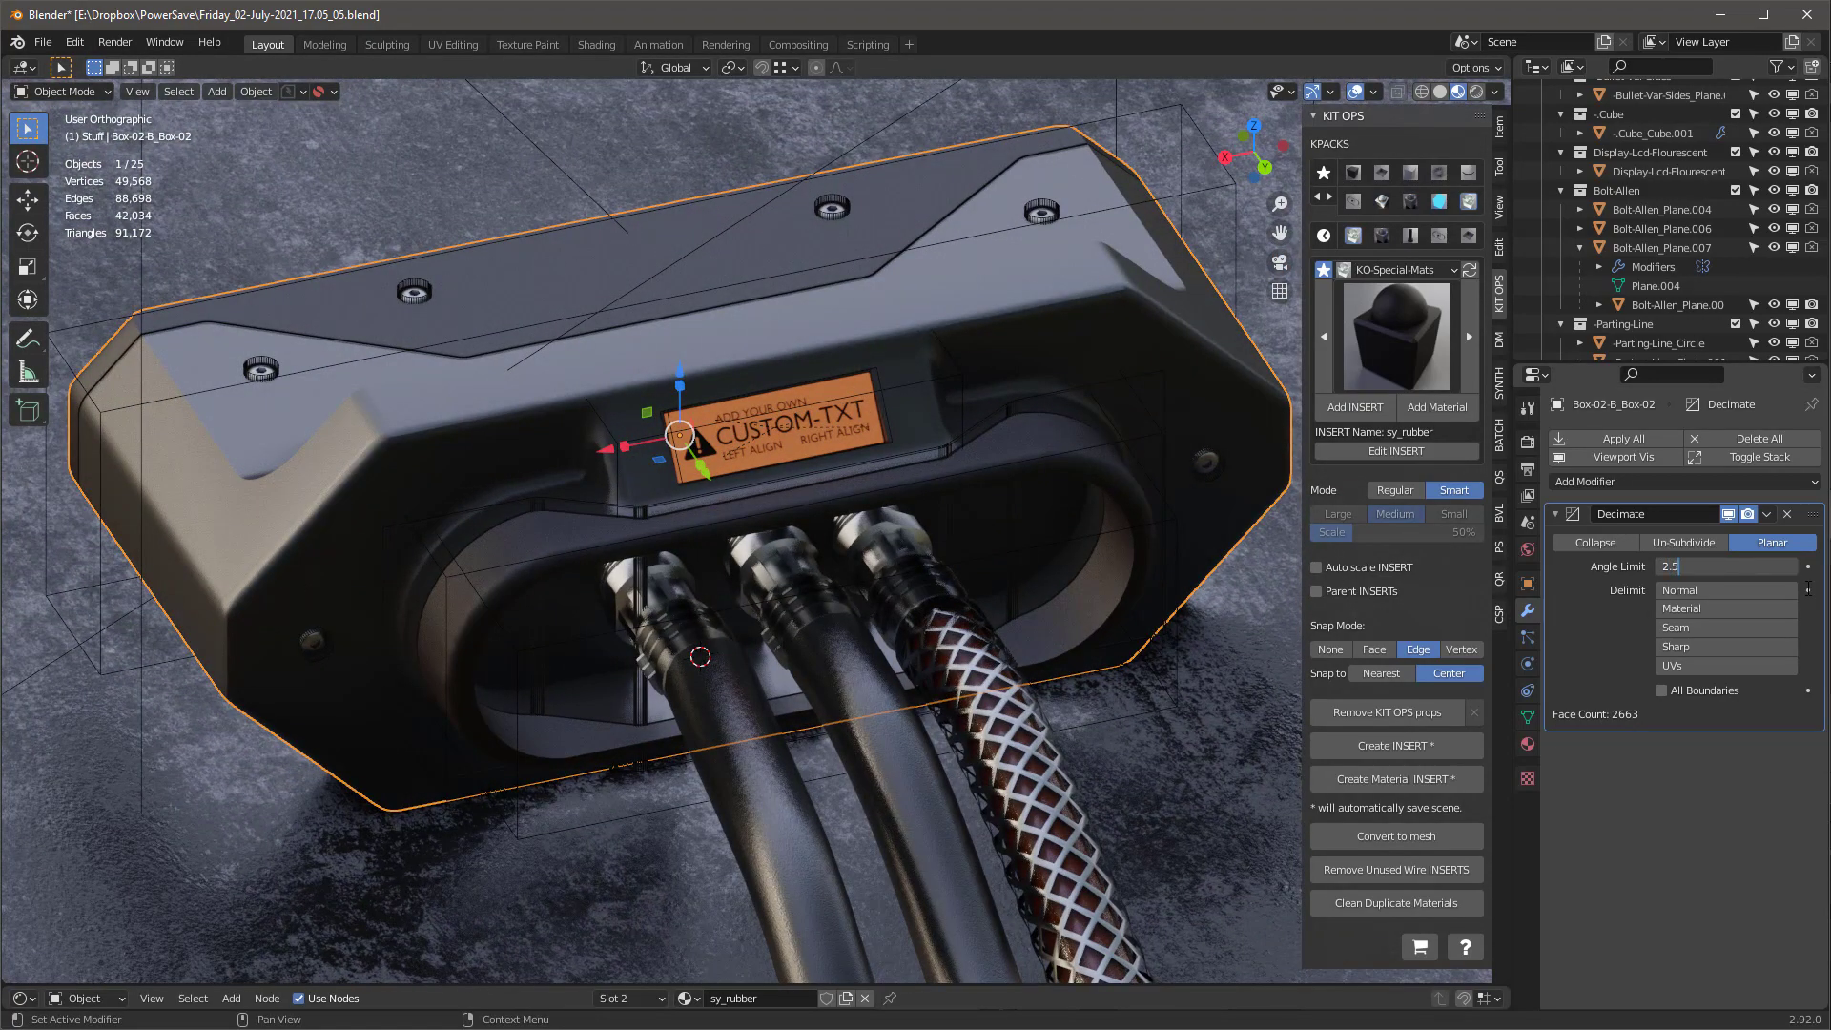
key("Return")
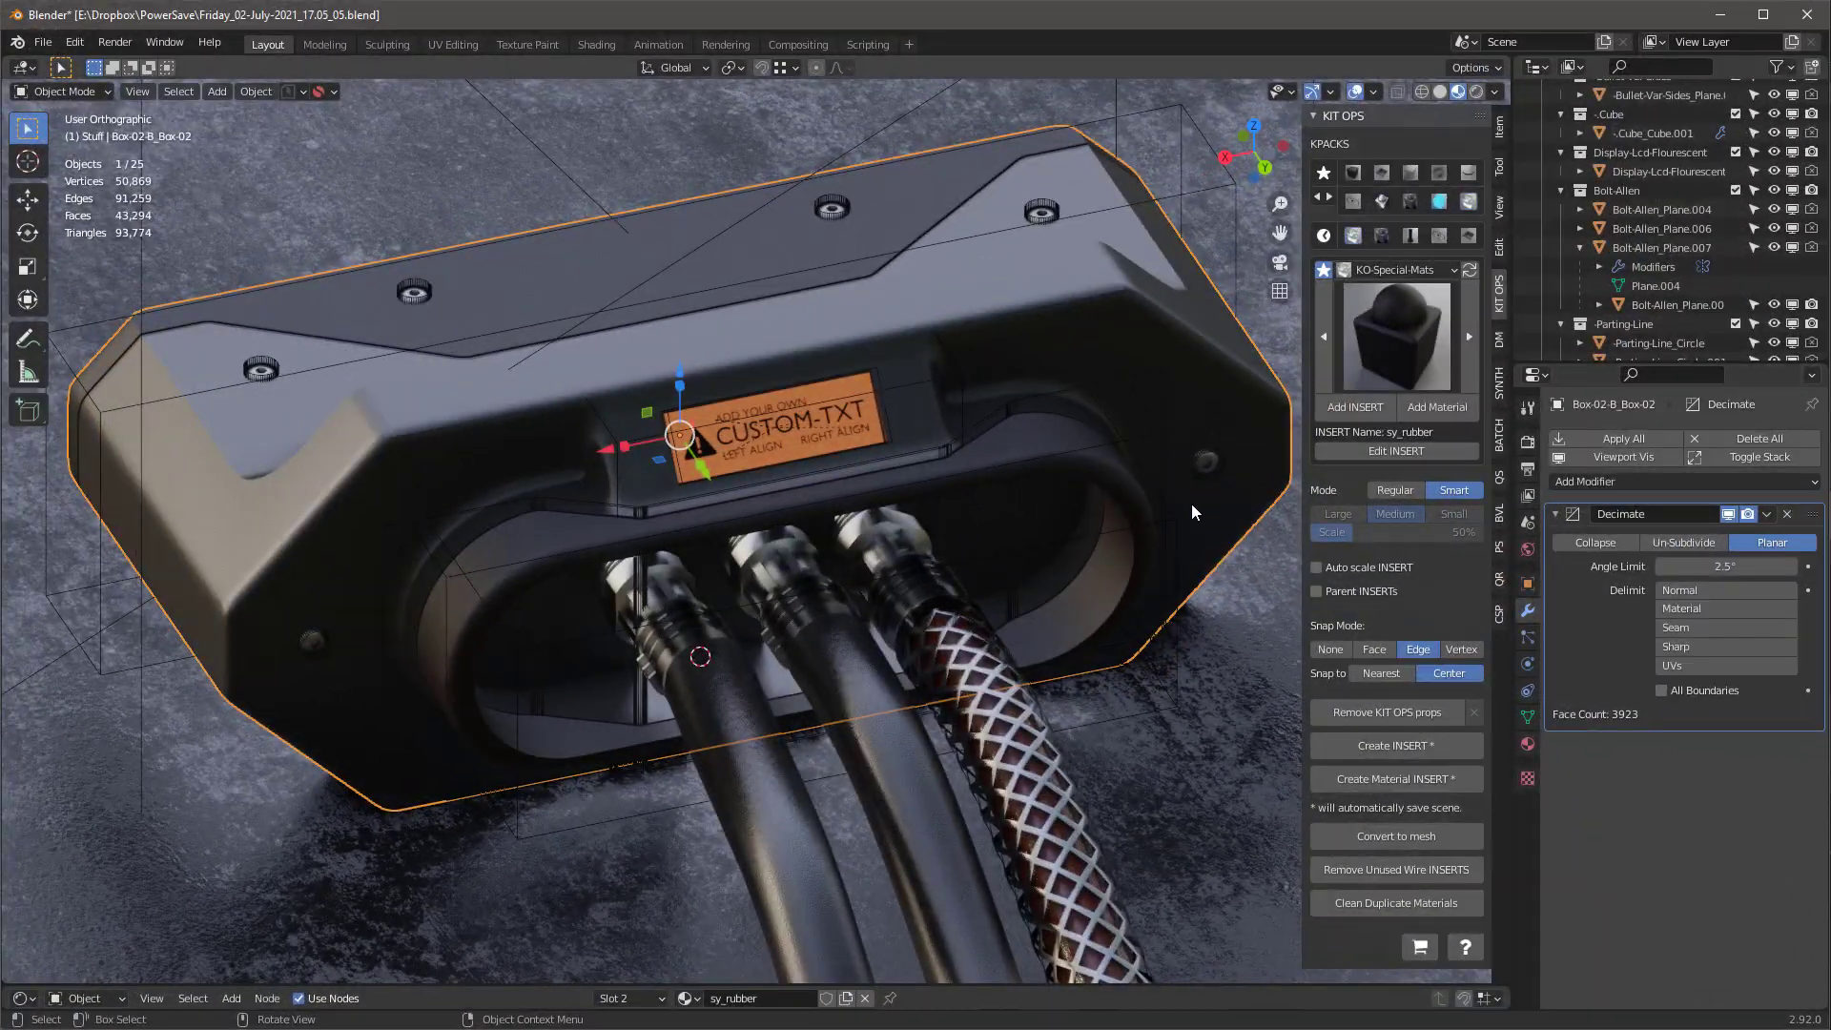
Examine the decimated box's topology with the wireframe display on, and turn the wireframe off again
middle_click_drag(1191, 505, 1125, 420)
right_click(1051, 392)
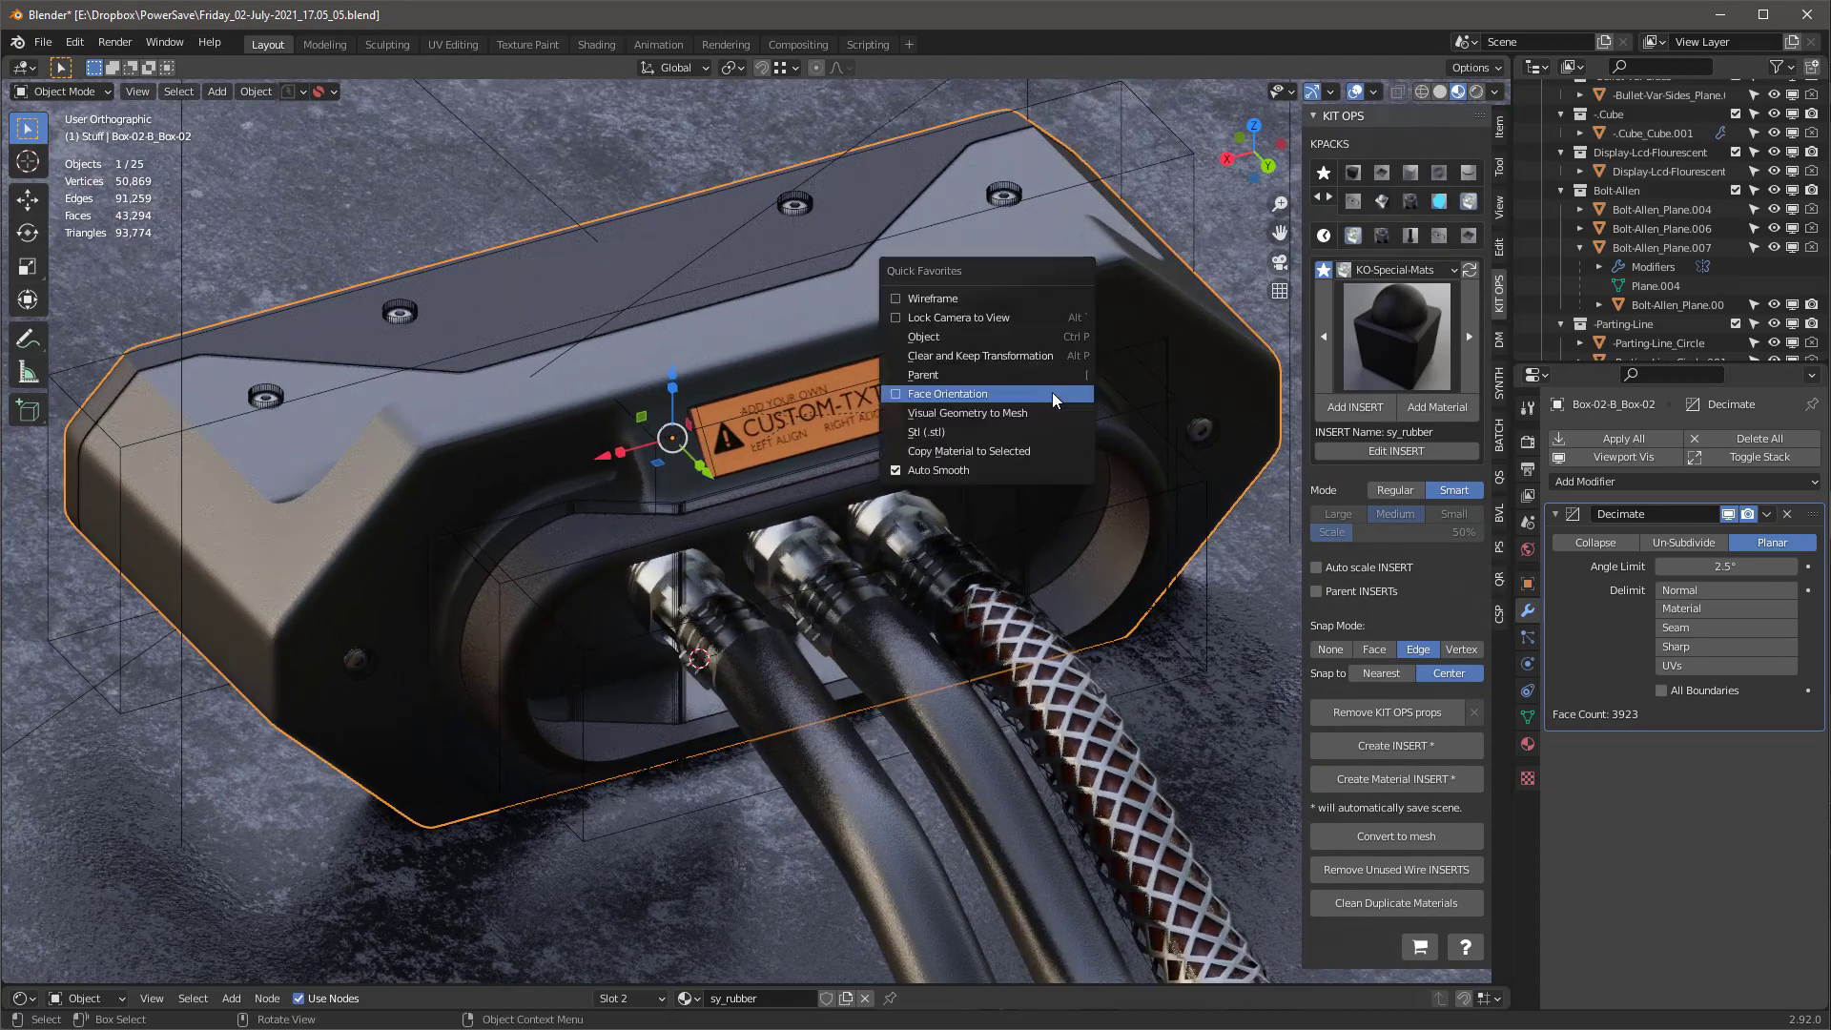
left_click(991, 299)
middle_click_drag(991, 299, 1049, 347)
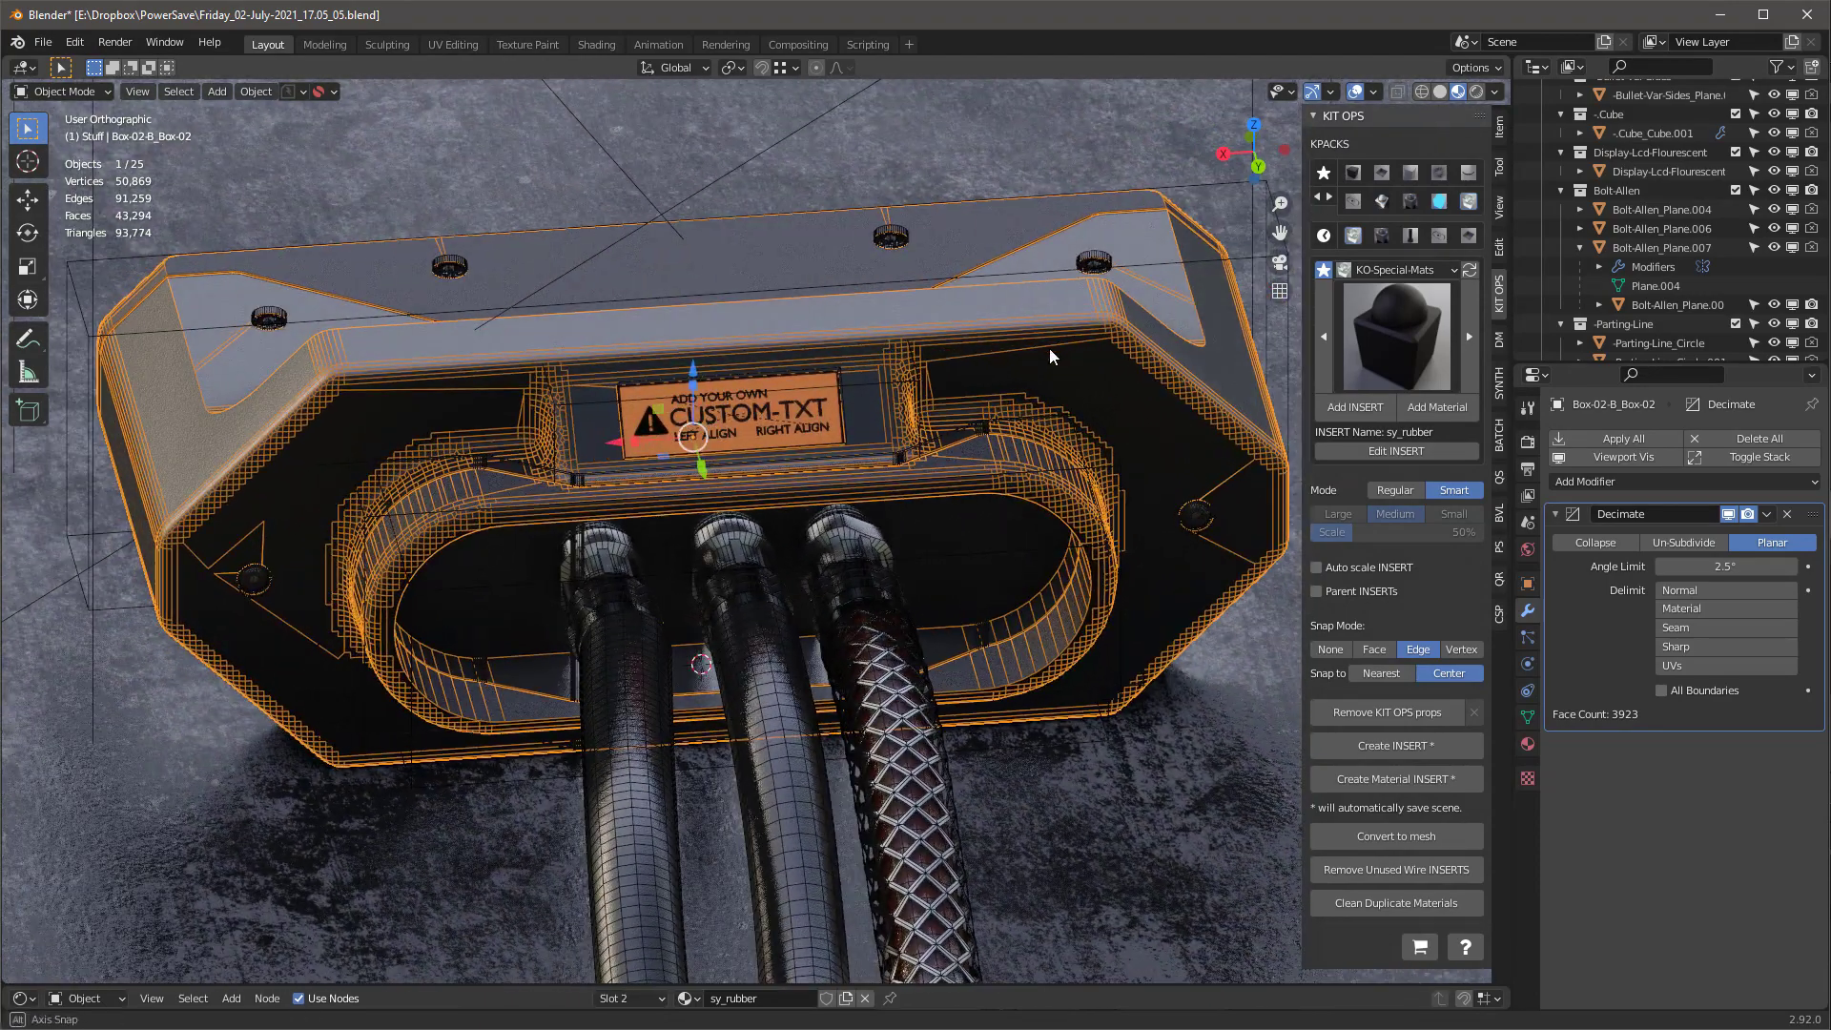
key("q")
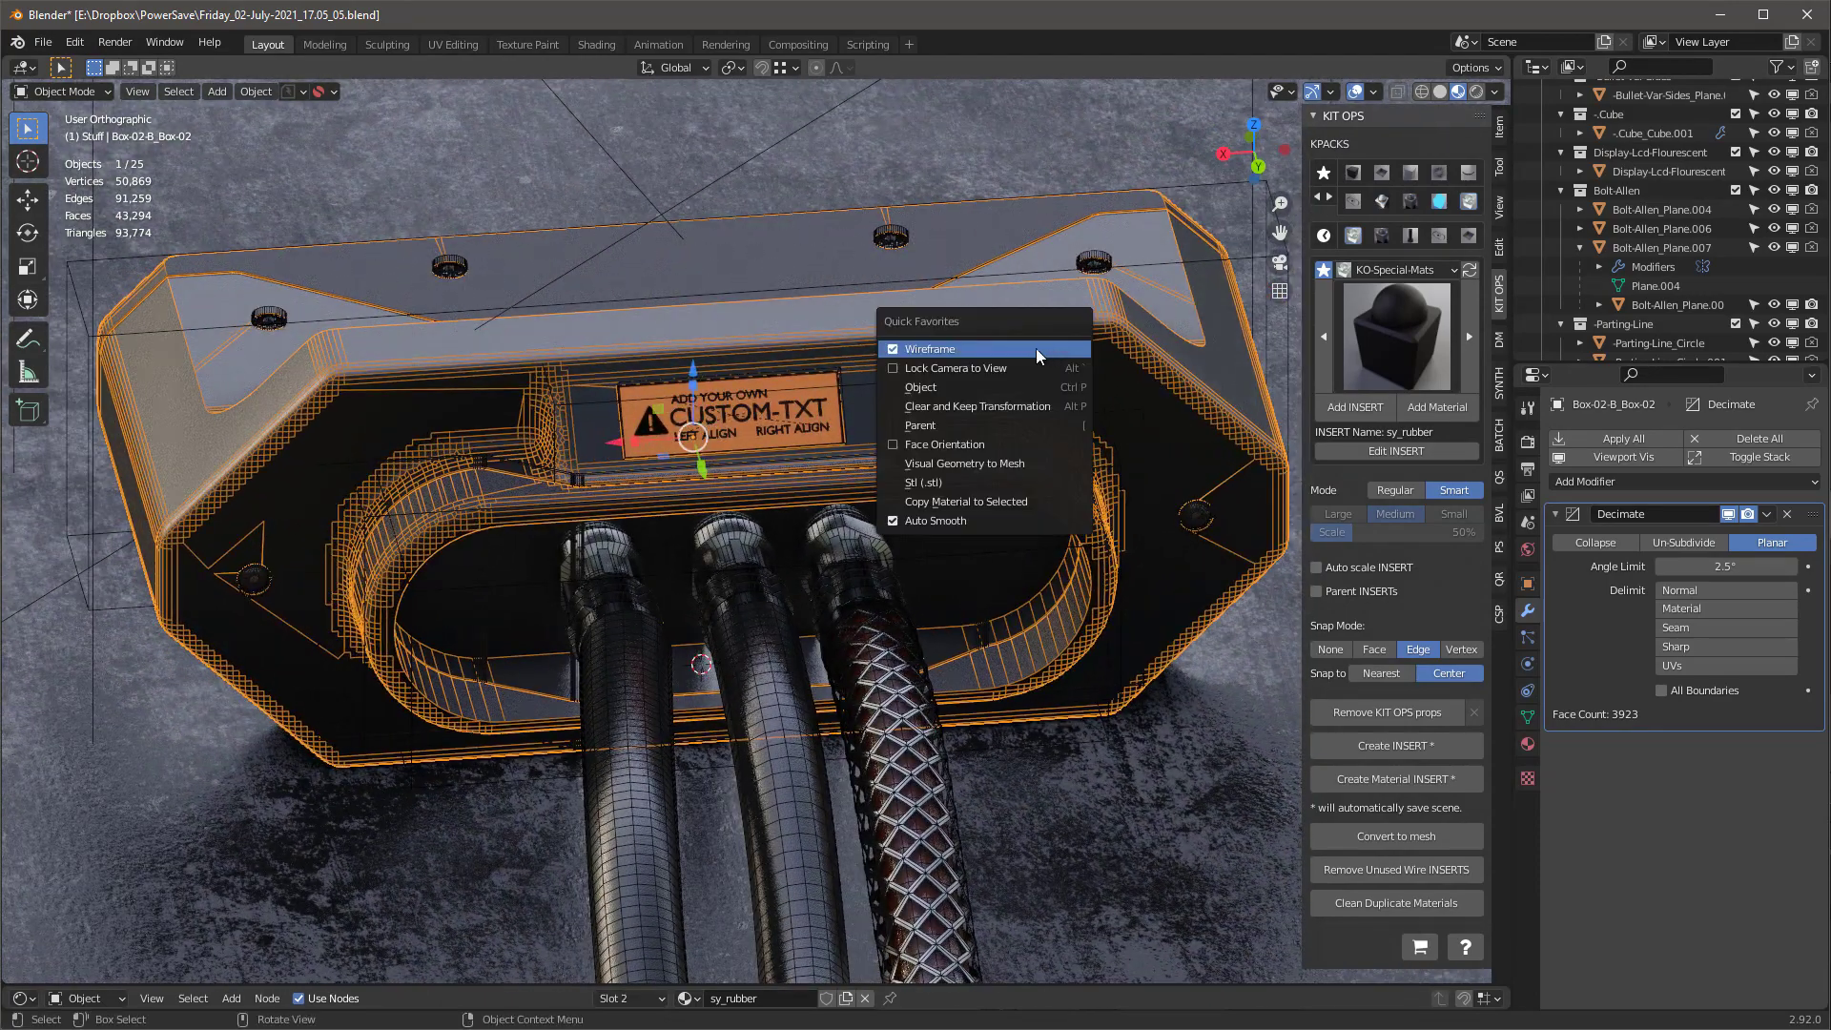
left_click(988, 349)
middle_click_drag(996, 381, 1119, 395)
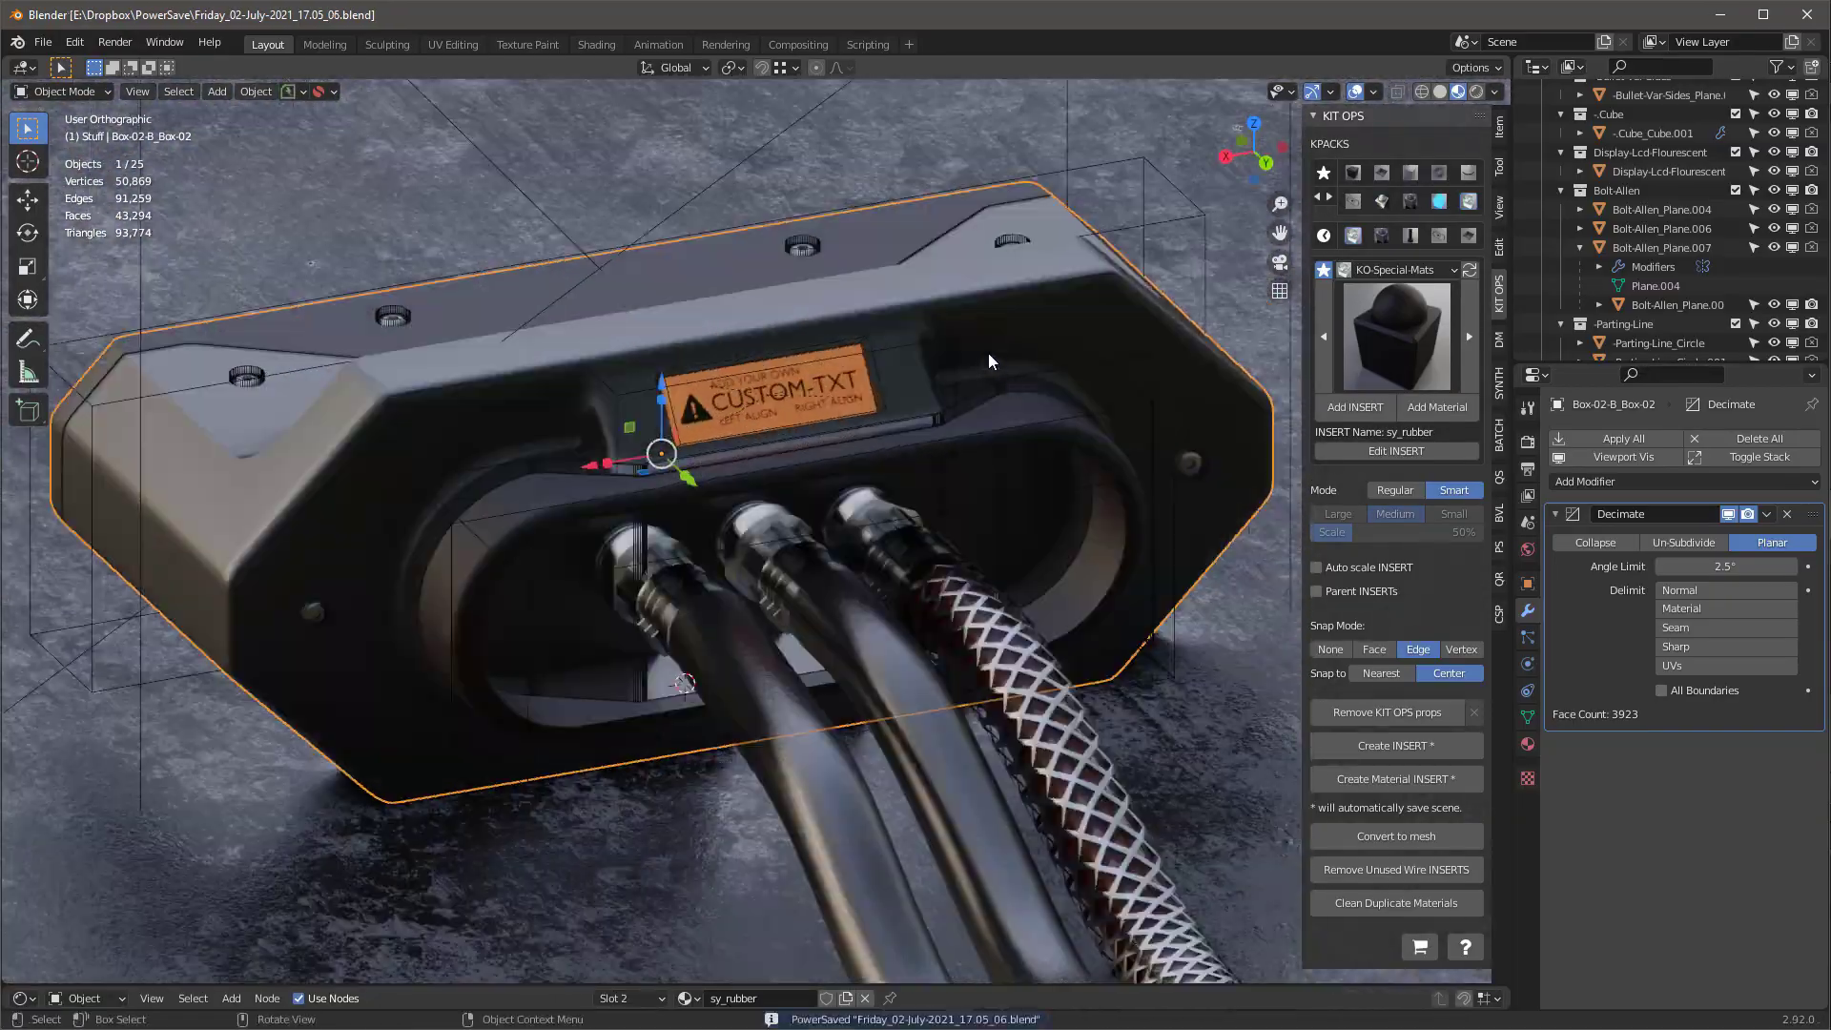
Apply the Decimate modifier to the box's mesh
left_click(1765, 515)
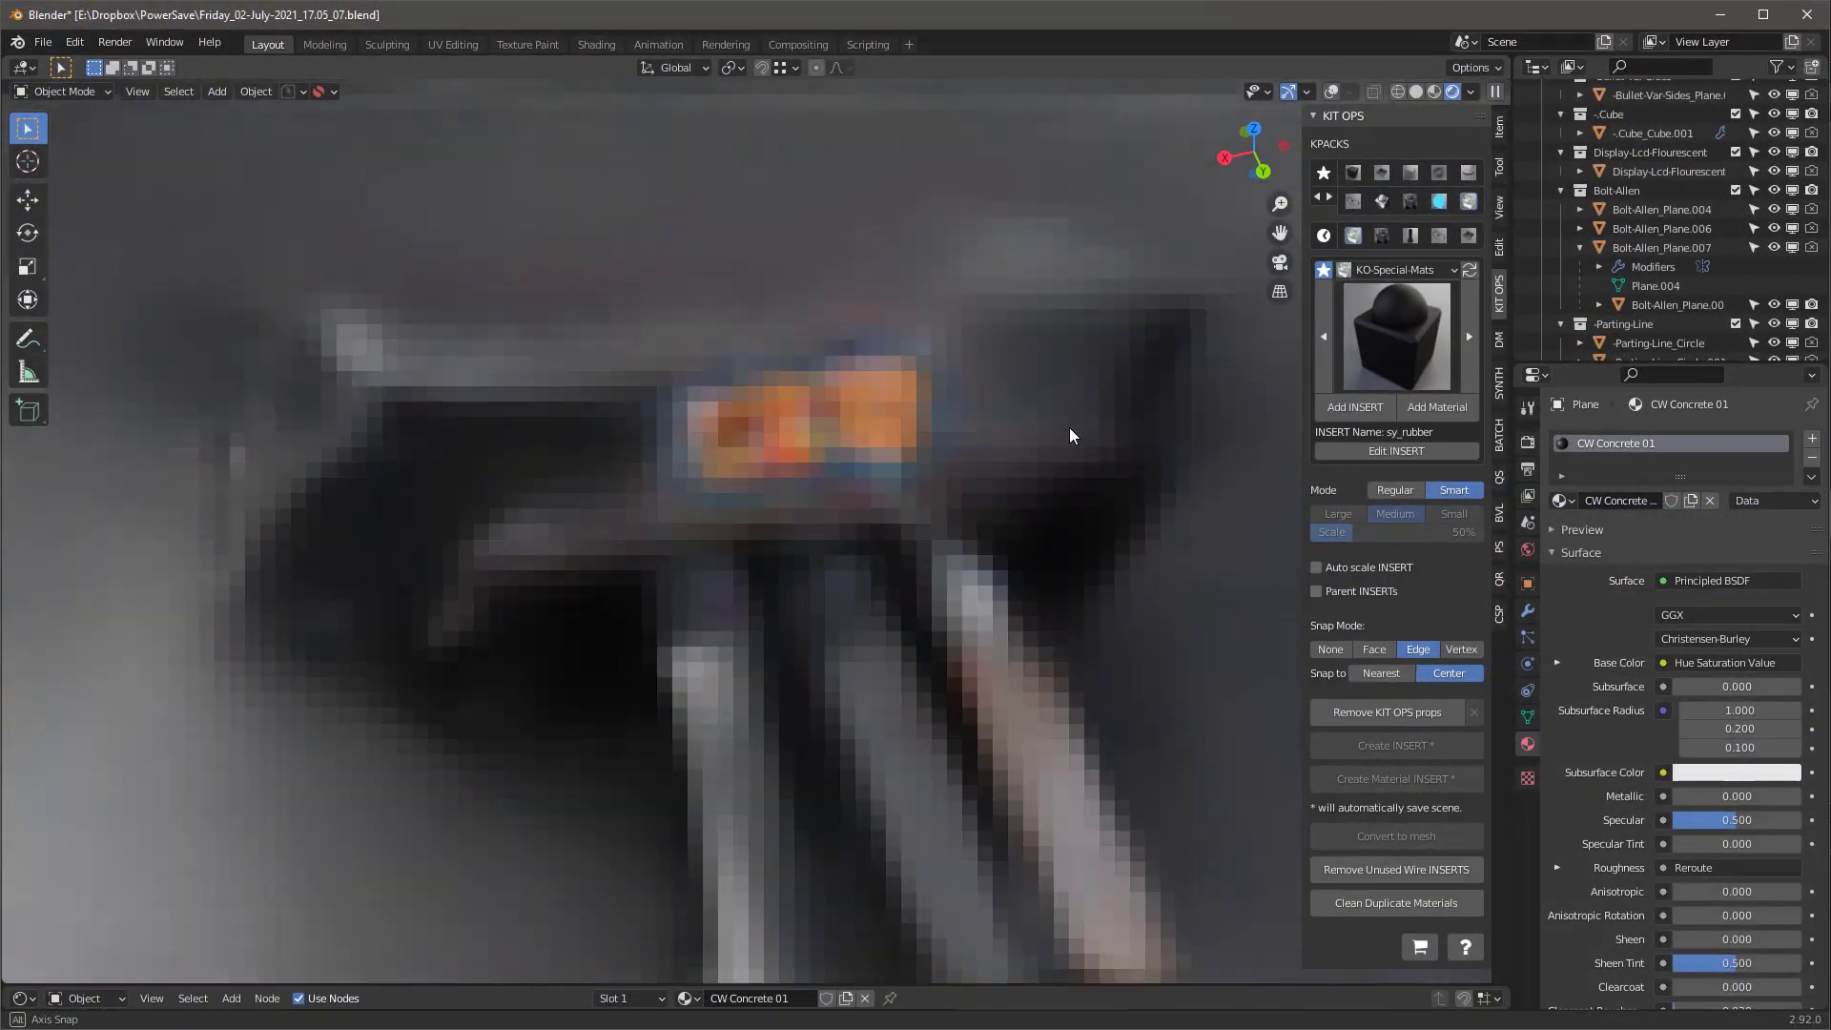
mouse_move(1069, 428)
middle_mouse_down()
mouse_move(1088, 420)
mouse_move(1080, 433)
middle_mouse_up()
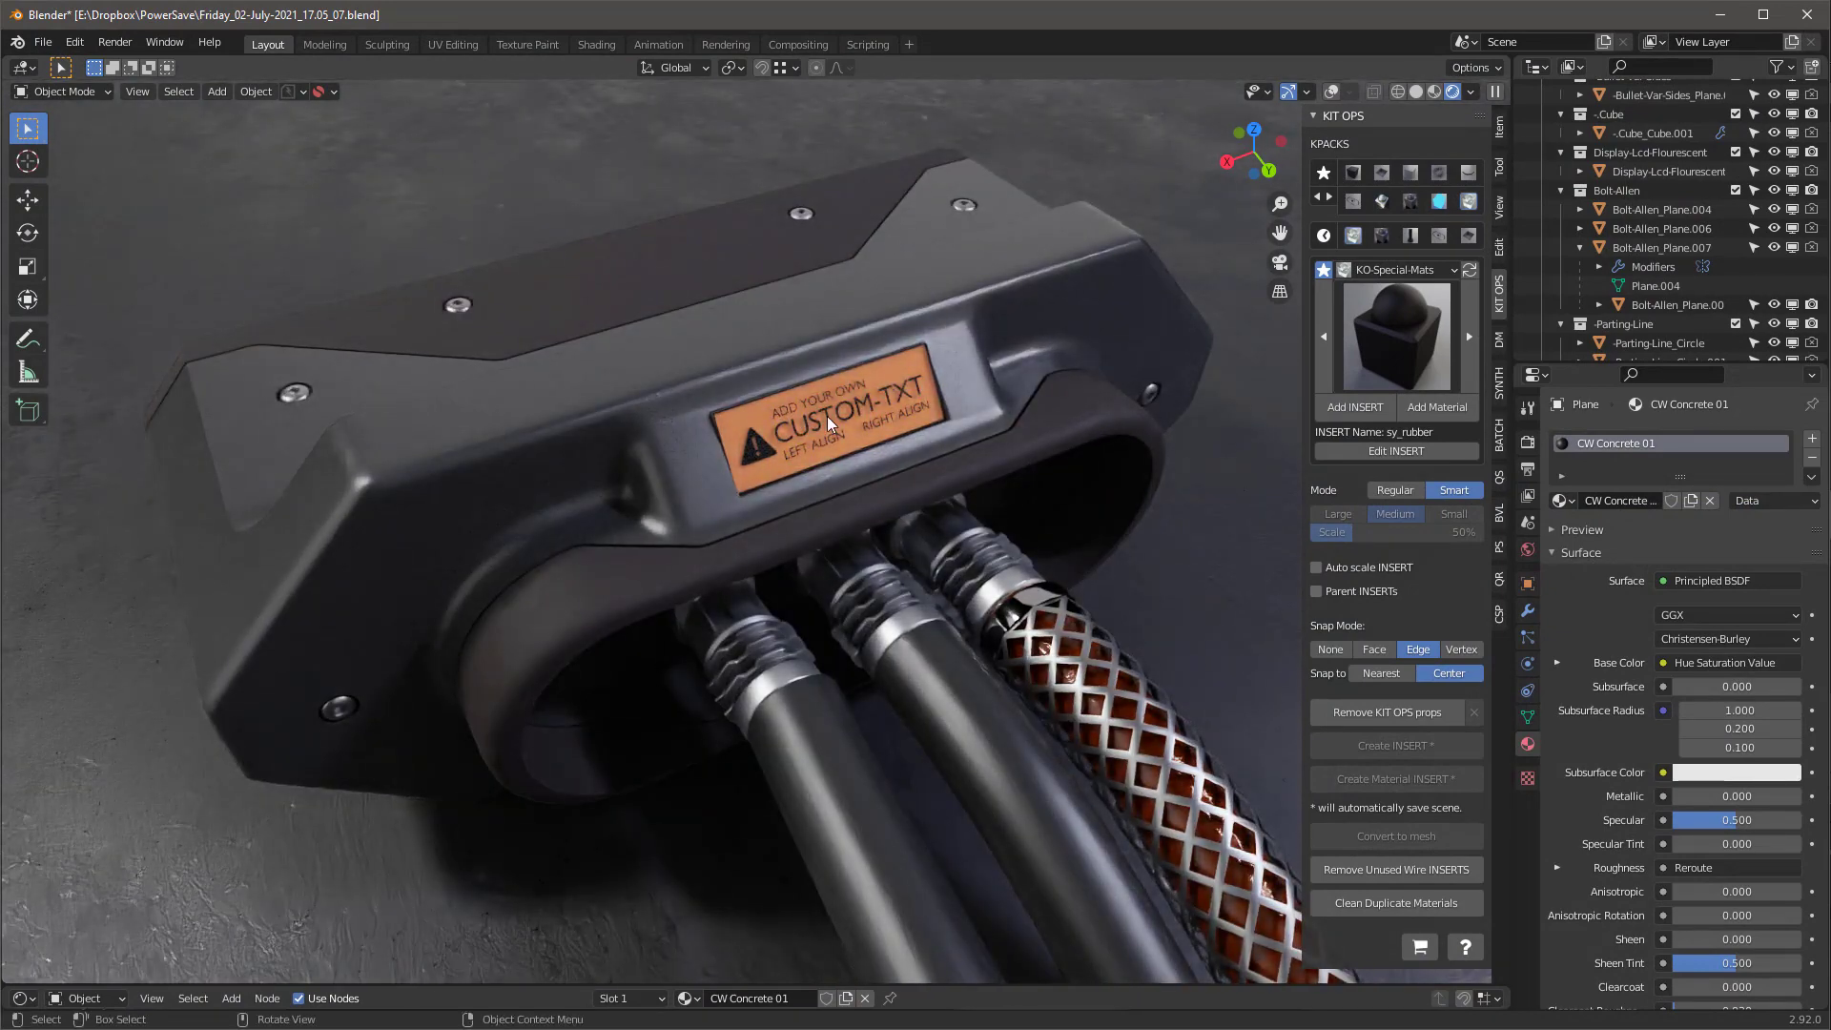